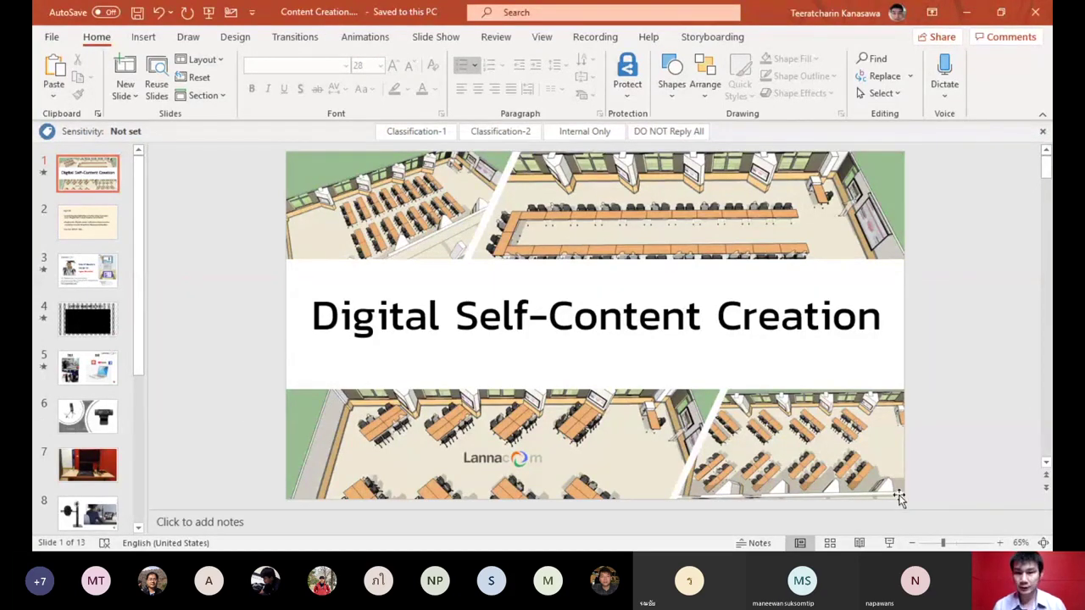
Step: Start the Digital Self-Content Creation slide show full screen from the status bar
left_click(889, 543)
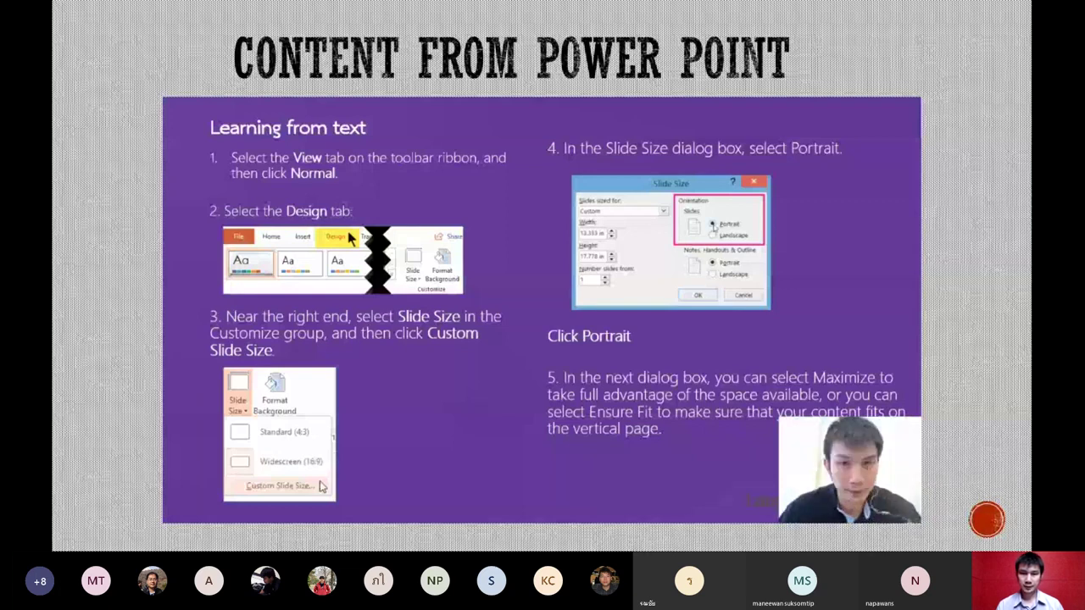
Step: Jump the embedded video ahead to its 'Learning from video' demonstration
mouse_move(580, 509)
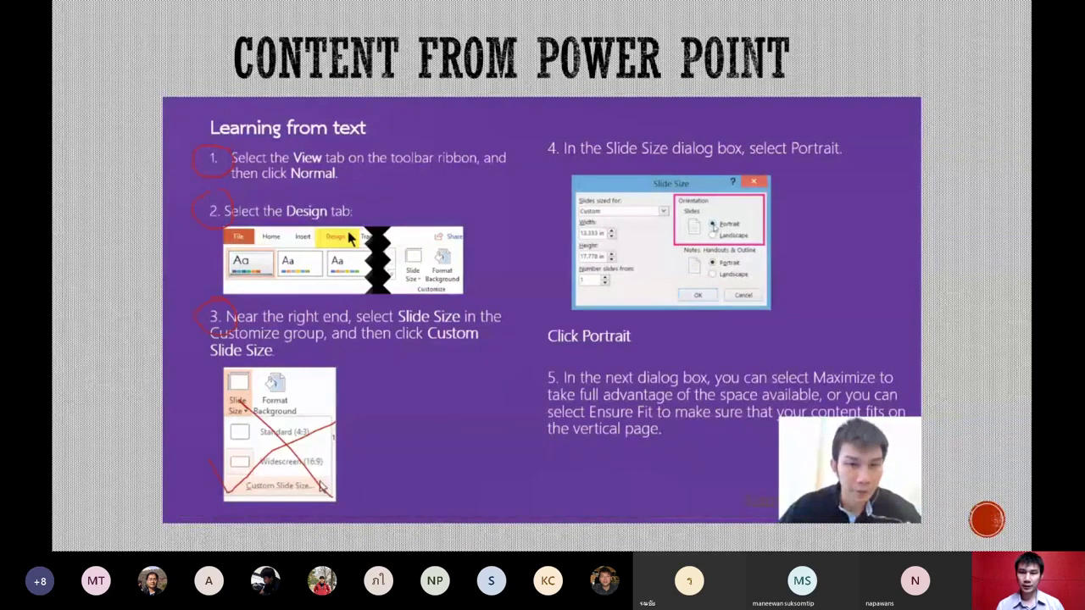
left_click(651, 507)
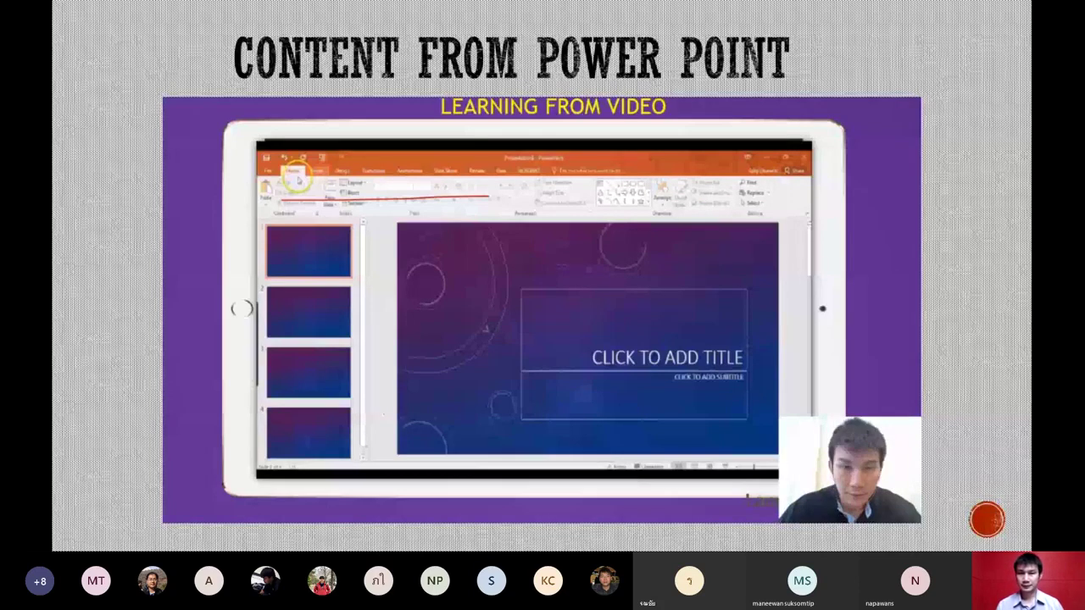
mouse_move(703, 346)
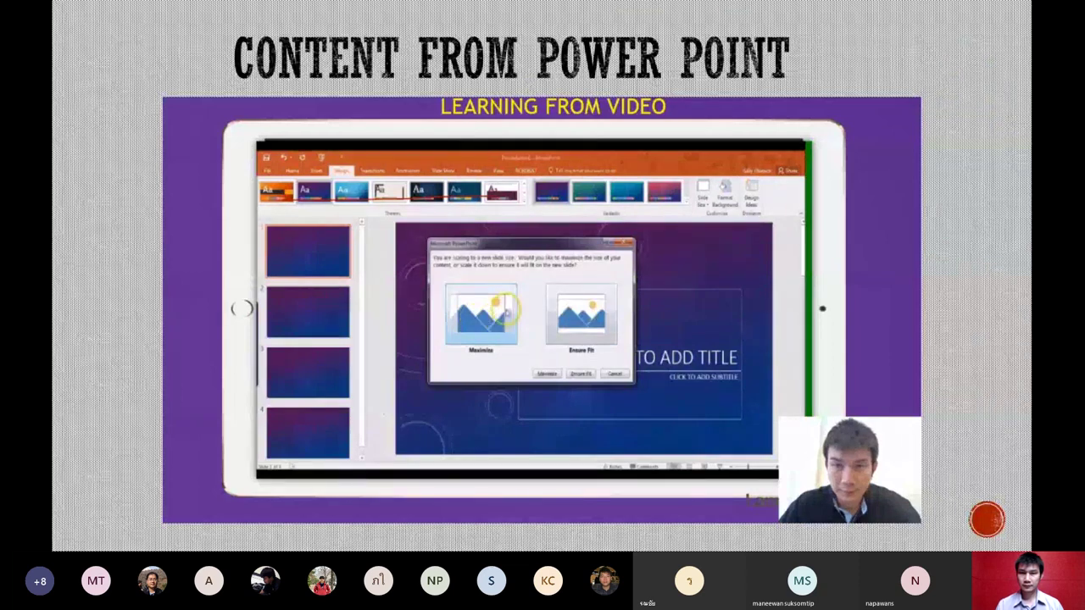
mouse_move(424, 331)
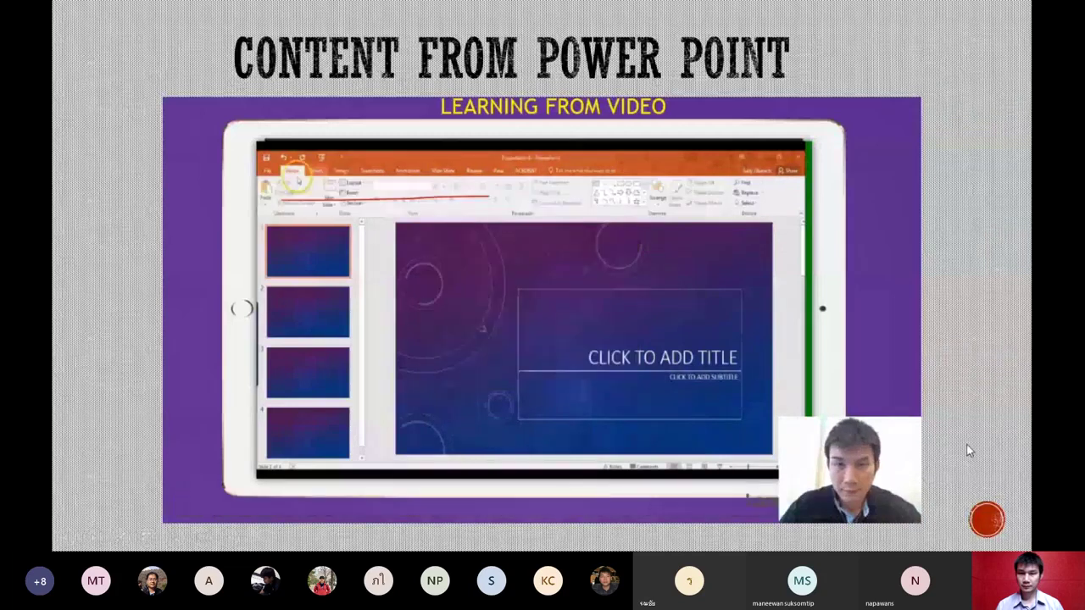
Step: Advance the slide show past the video slide to the THEN / NOW slide
left_click(964, 449)
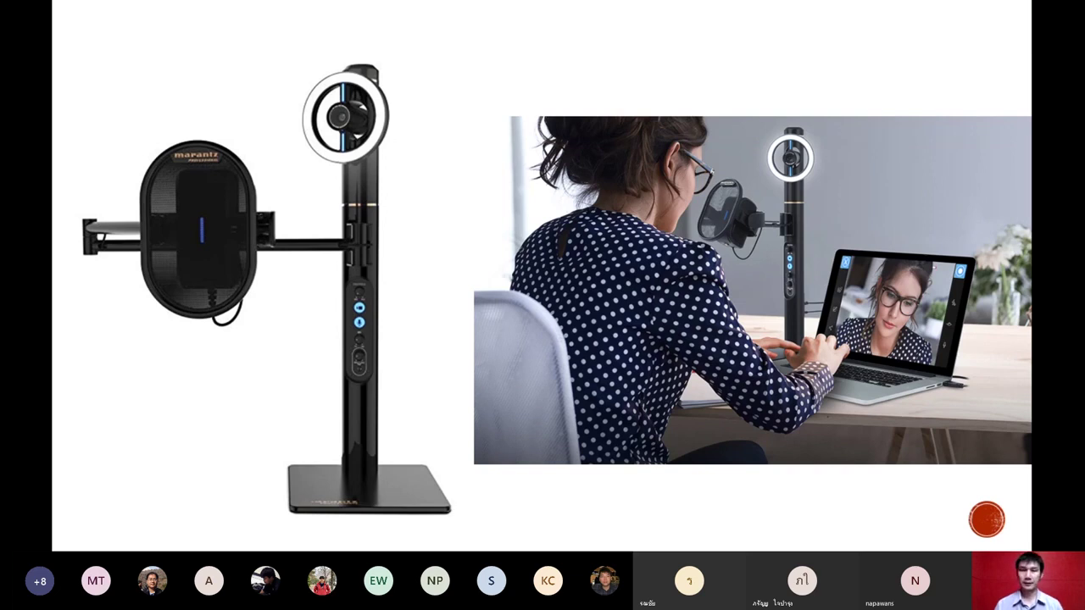
Step: Advance the slide show one slide, toward the Office 365 home page screenshot
key("Right")
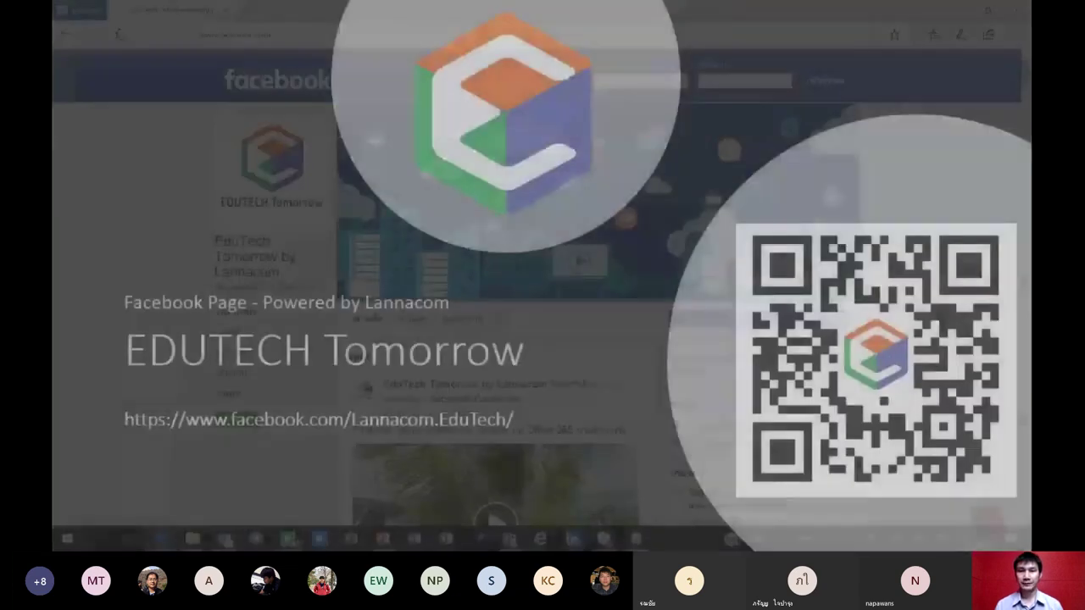
Step: End the slide show and open the Customize Ribbon page of PowerPoint Options
key("Escape")
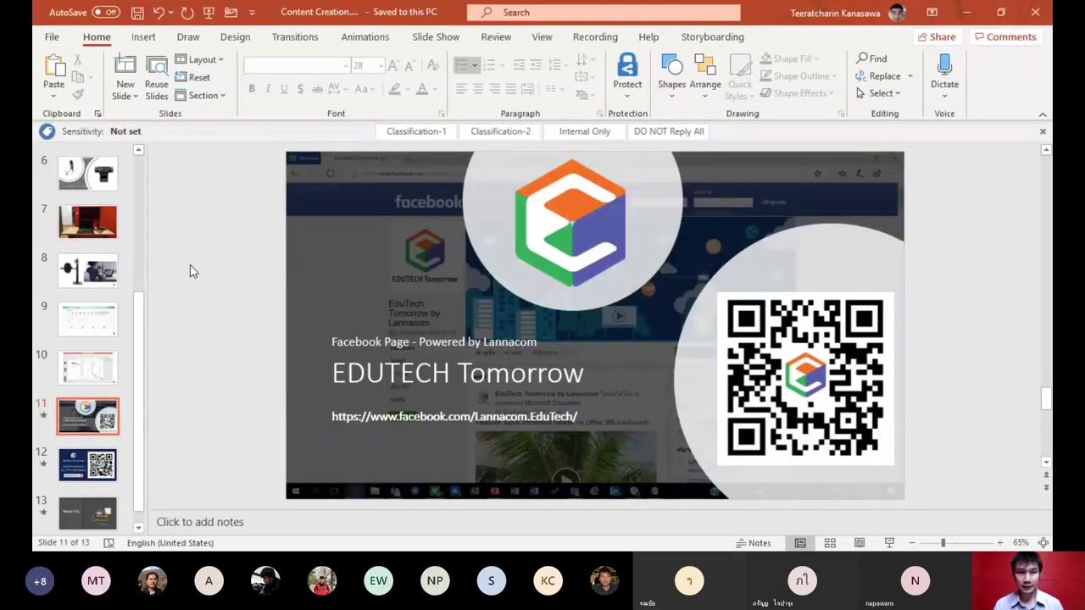
left_click(56, 38)
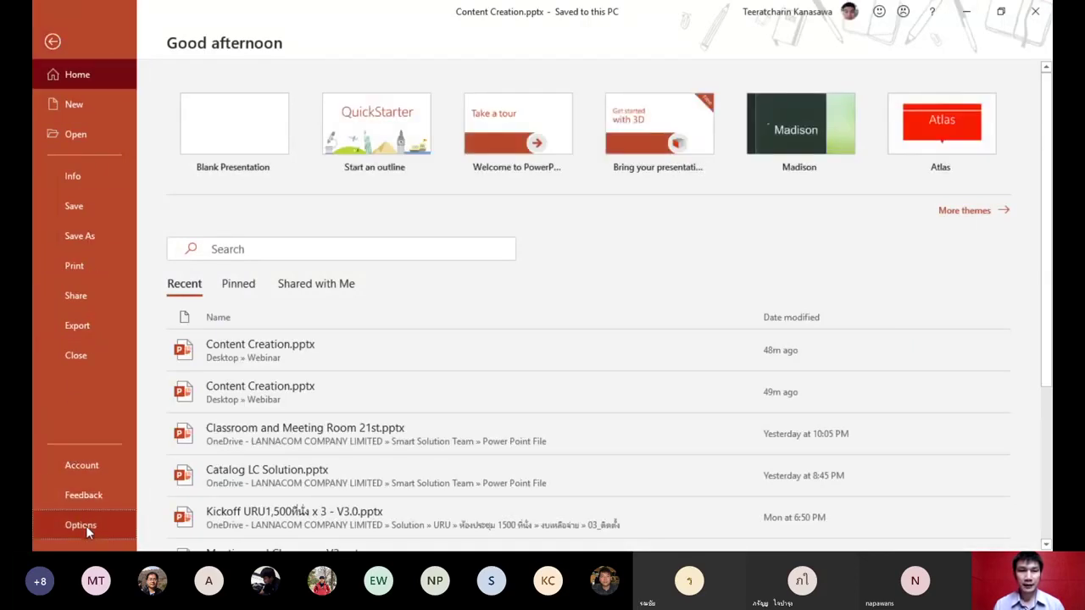
key("Escape")
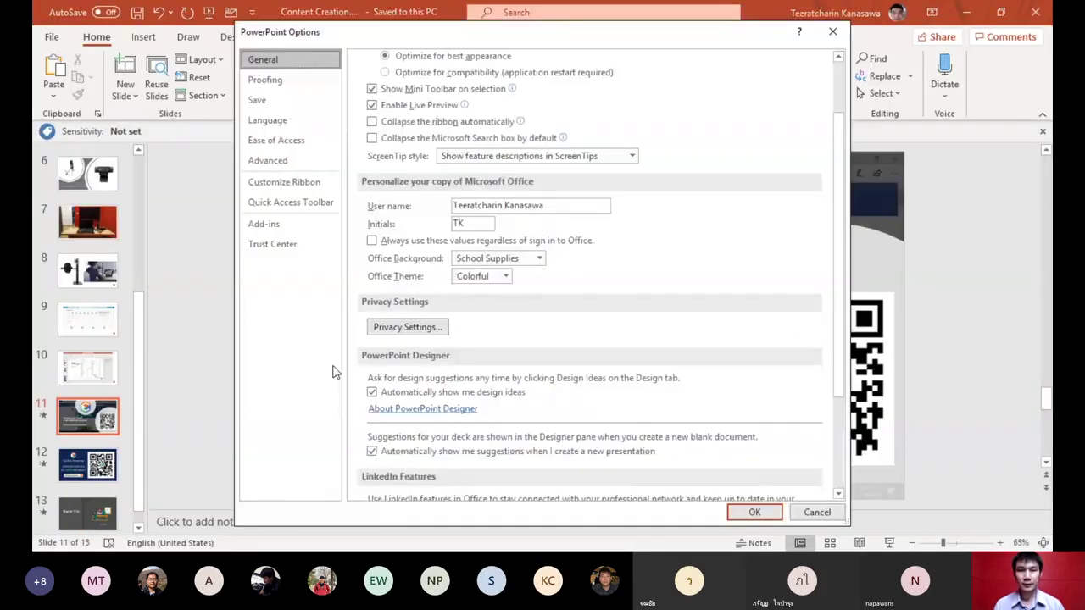
left_click(318, 191)
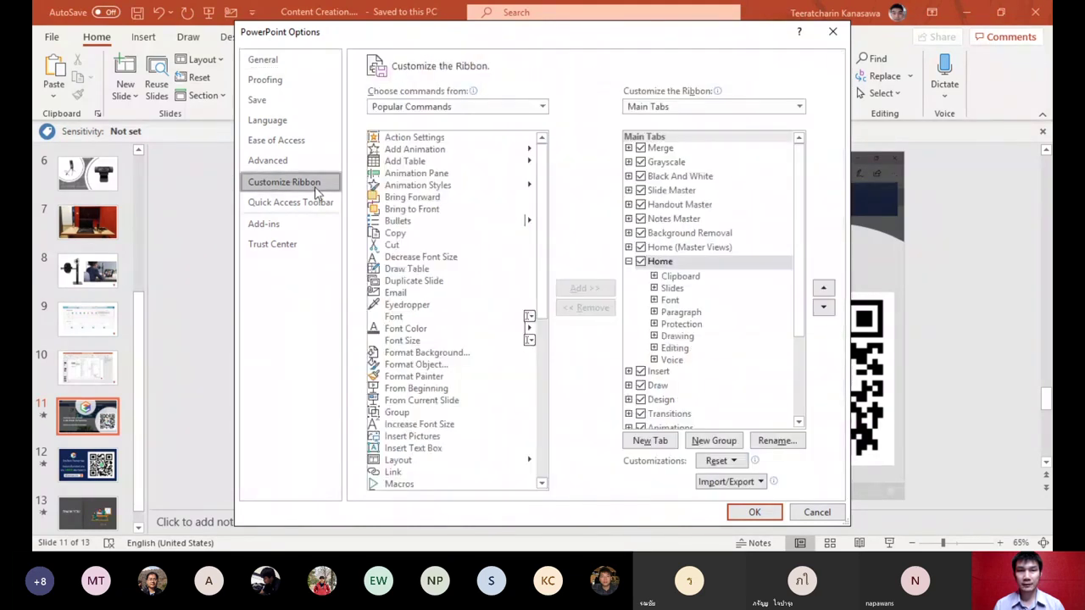
Step: Expand Recording in the Main Tabs list to reveal its groups, then close Options
scroll(715, 380, "down", 3)
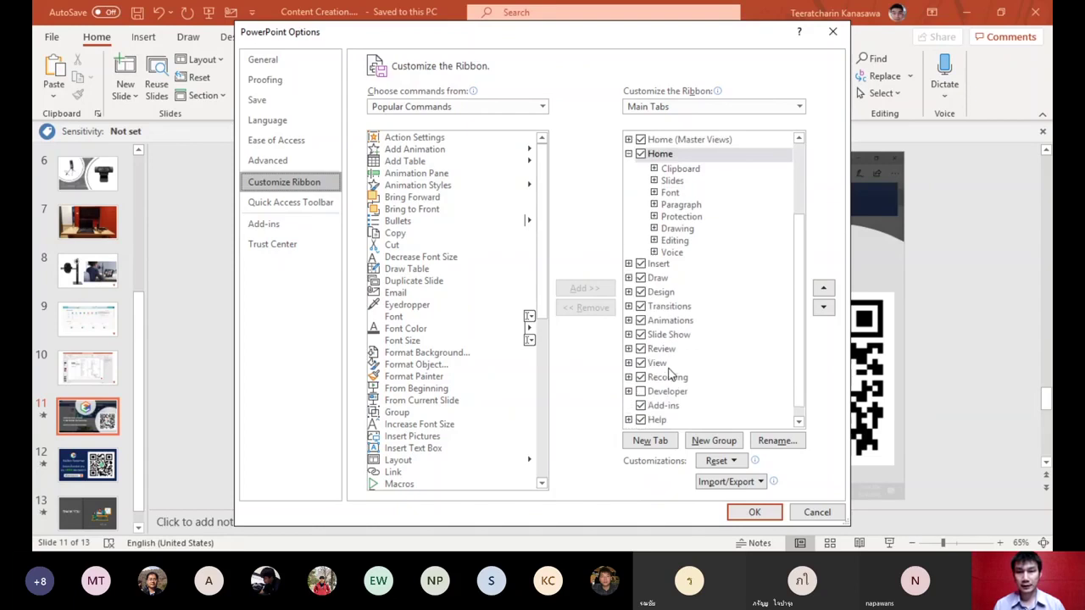
scroll(674, 373, "down", 1)
left_click(628, 364)
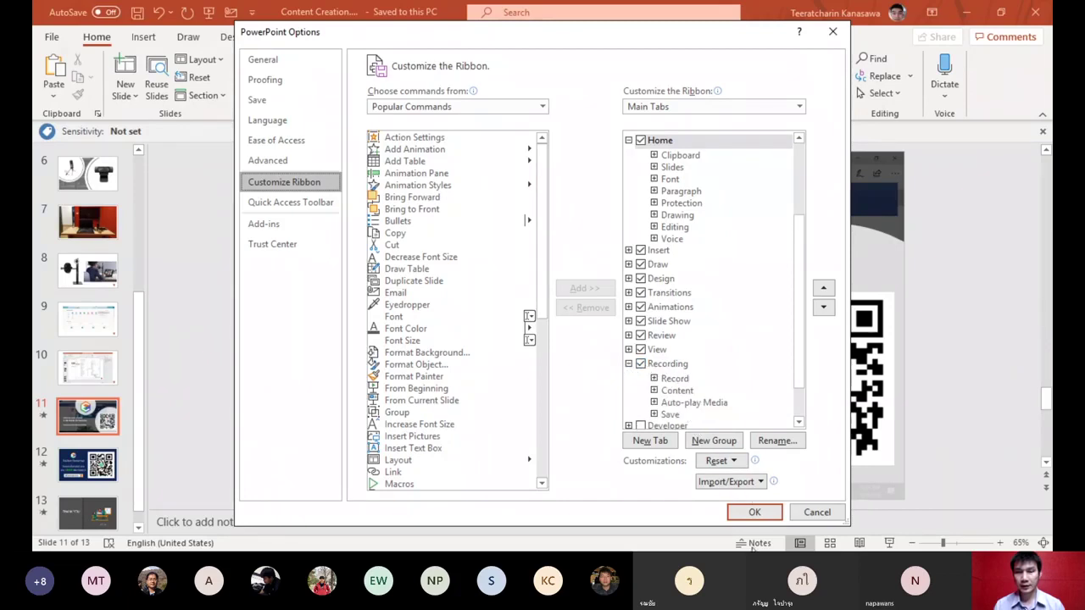
left_click(754, 512)
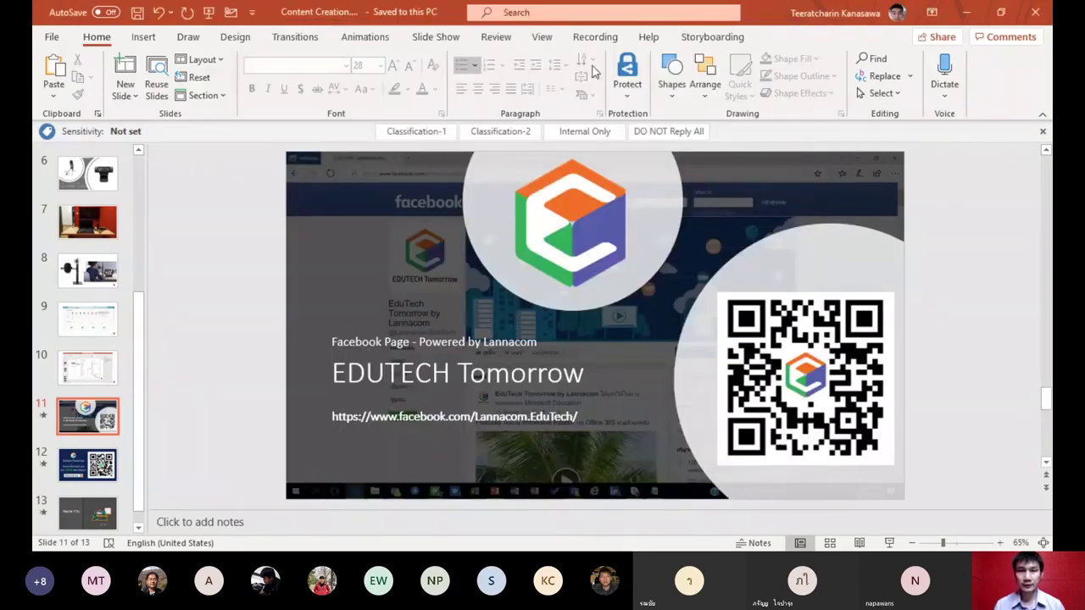
Step: Switch to the Recording tab to display its recording features
left_click(609, 41)
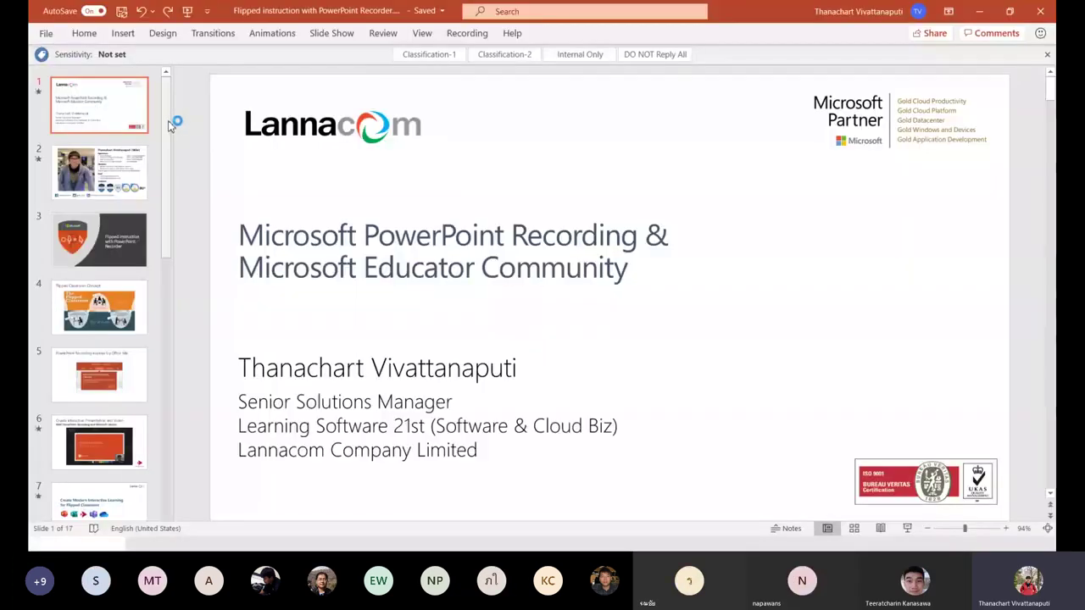
Step: Collapse the thumbnail pane and present the Flipped instruction deck from slide 1
left_click_drag(175, 118, 36, 118)
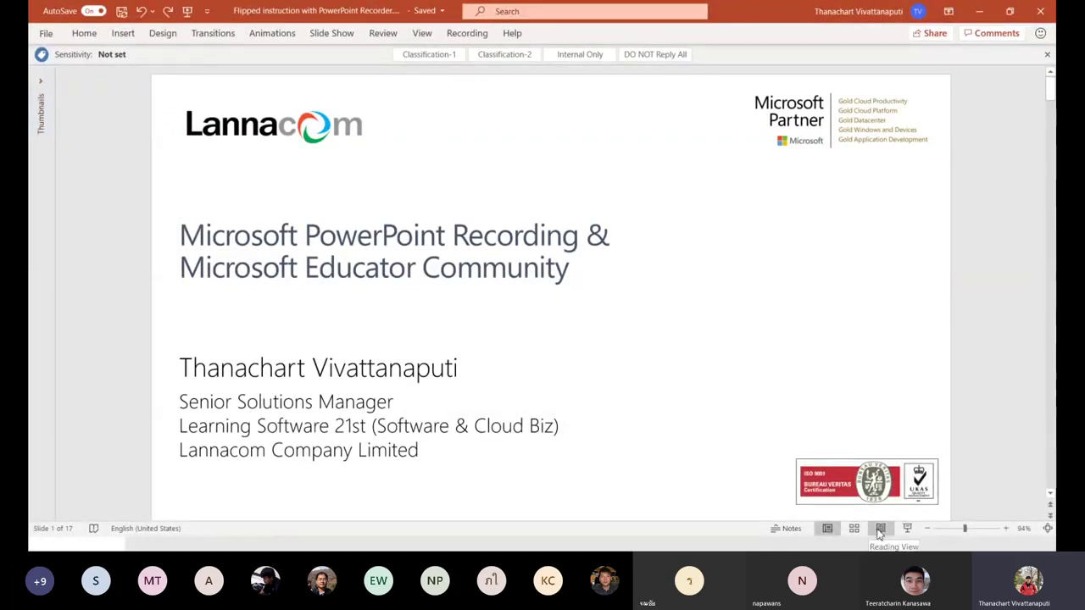
left_click(907, 529)
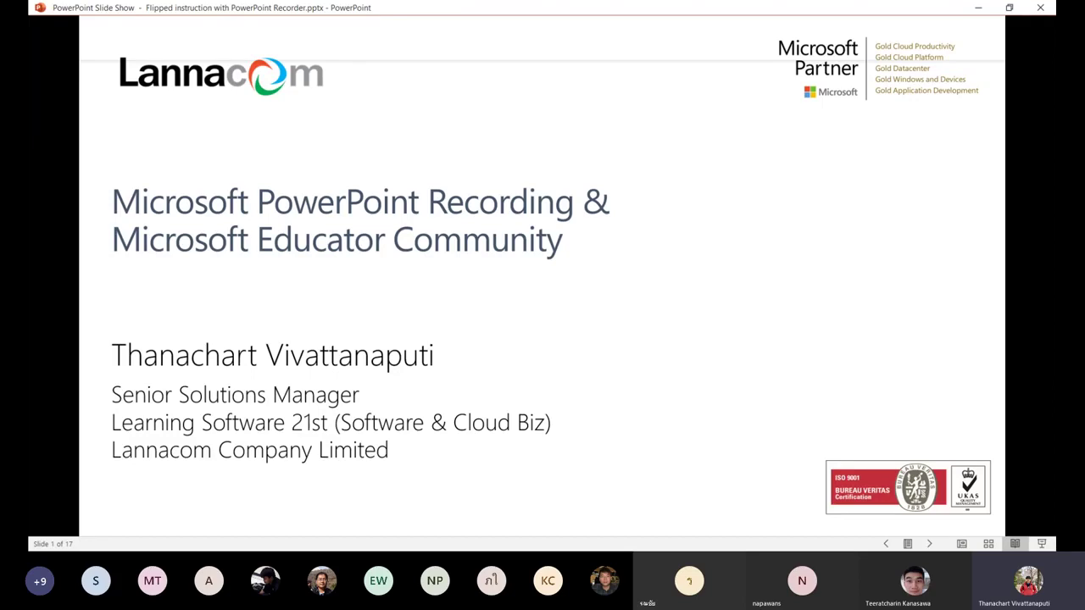
Step: Advance the slide show to slide 3, 'Flipped instruction with PowerPoint Recorder'
key("Right")
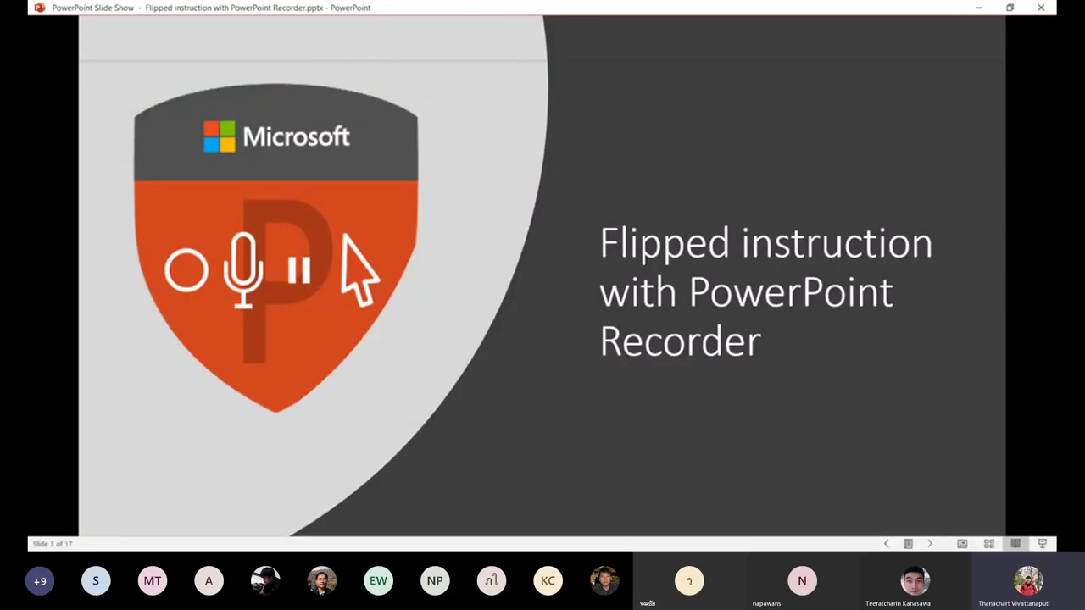
Step: Advance to slide 4, the 'Flipped Classroom Concept' before/during/after diagram
key("Right")
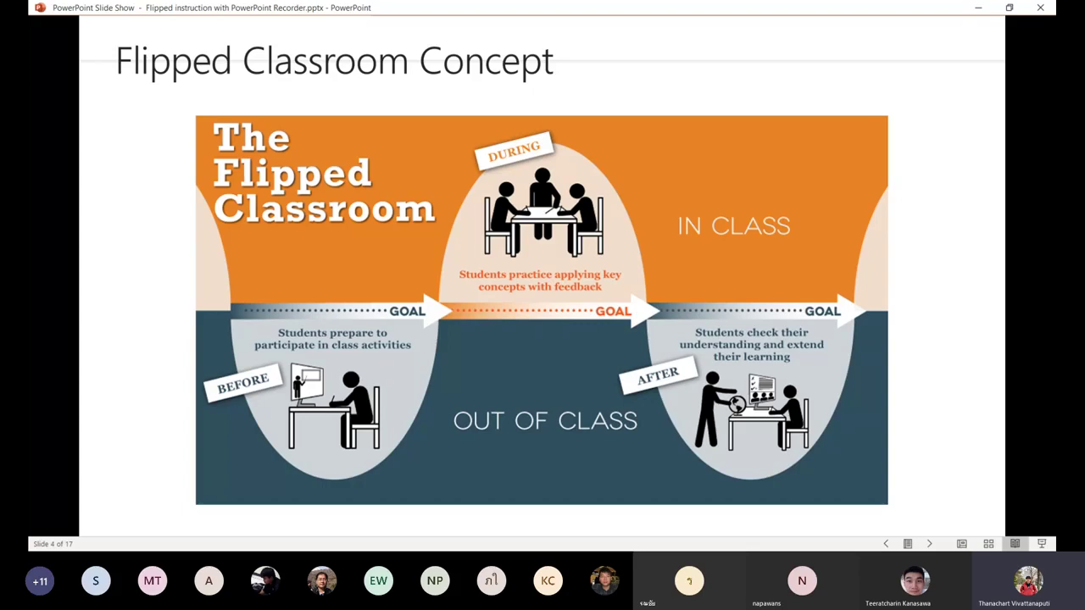
Step: Advance to slide 5, 'PowerPoint Recording inspired by Office Mix'
key("Right")
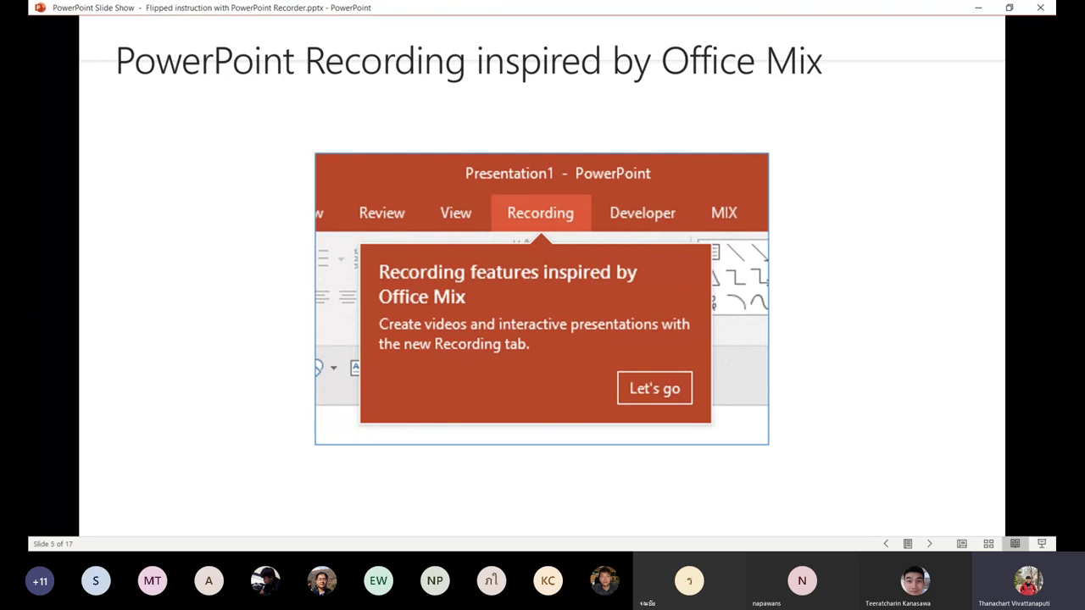
Step: Advance past the Create Interactive Presentation and Video slide to slide 7, Create Modern Interactive Learning
key("Right")
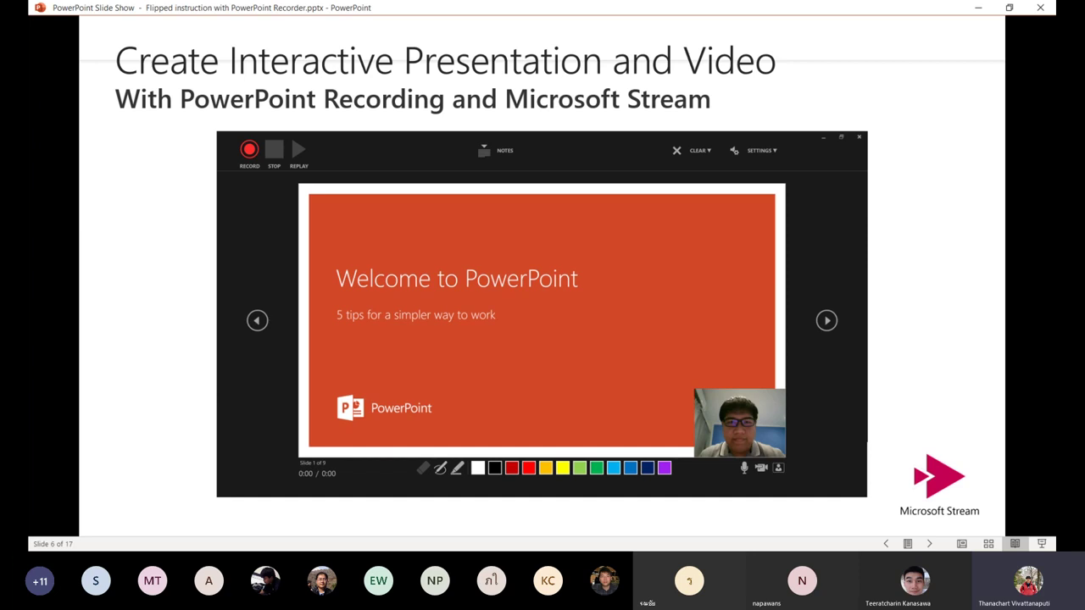
left_click(932, 545)
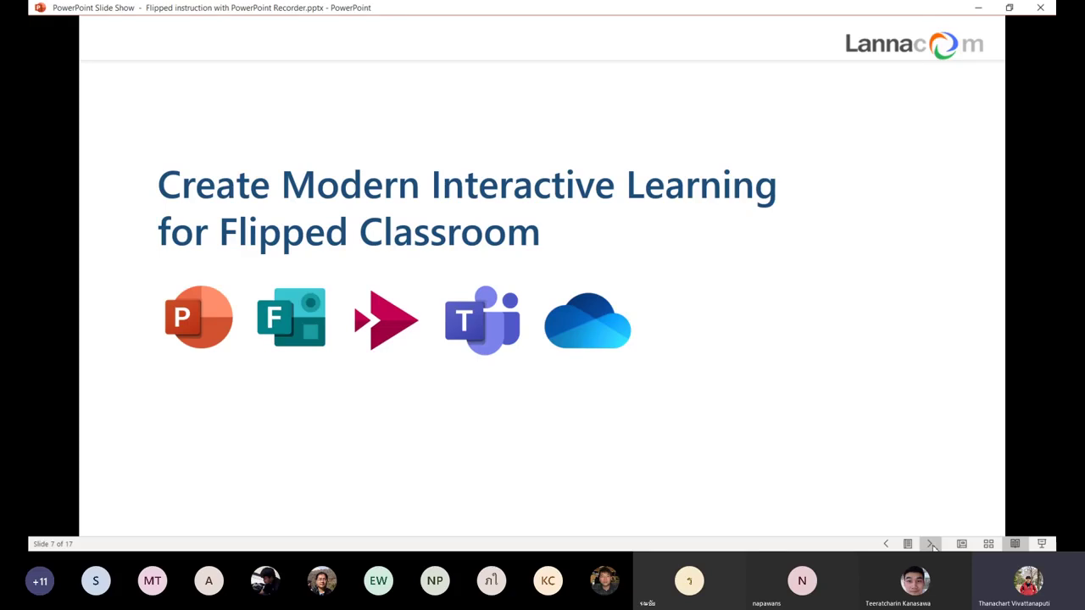
Step: Advance three slides, past the Recording Guideline and Office Mix retirement slides, to slide 10
left_click(930, 544)
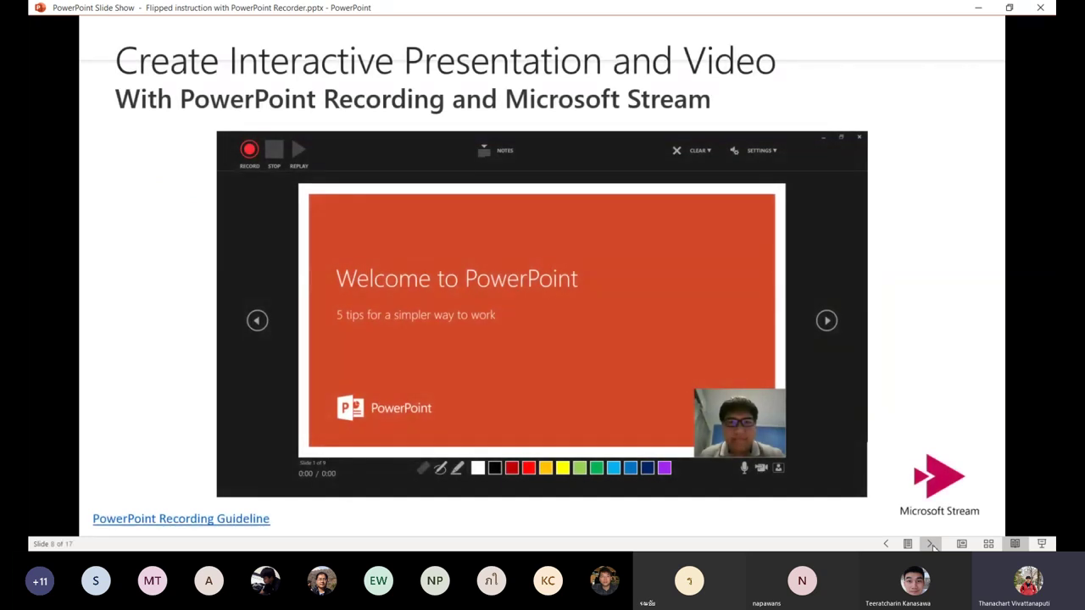
left_click(932, 545)
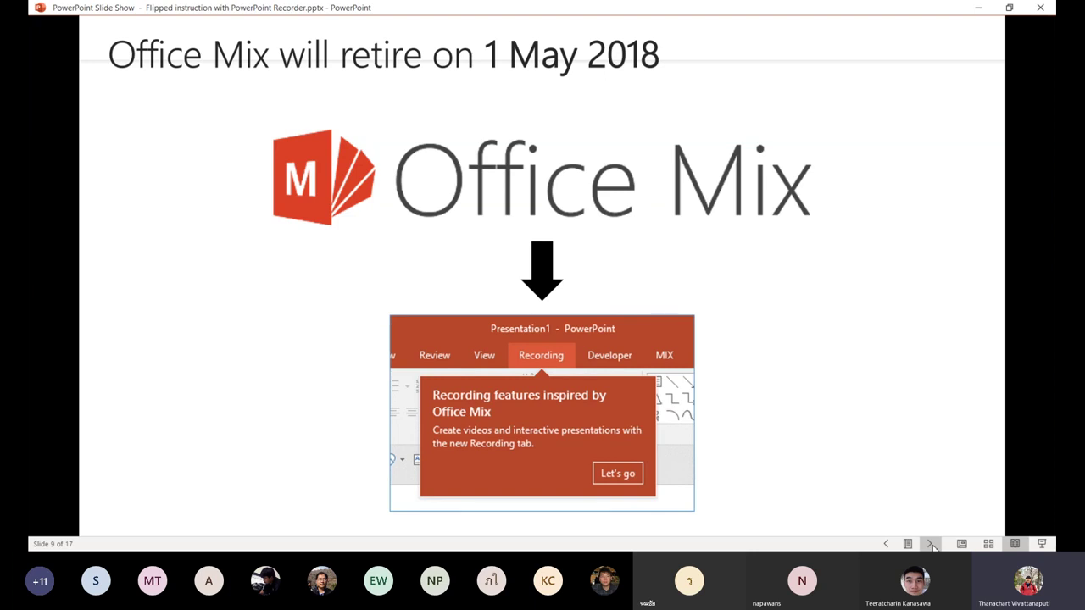
left_click(931, 544)
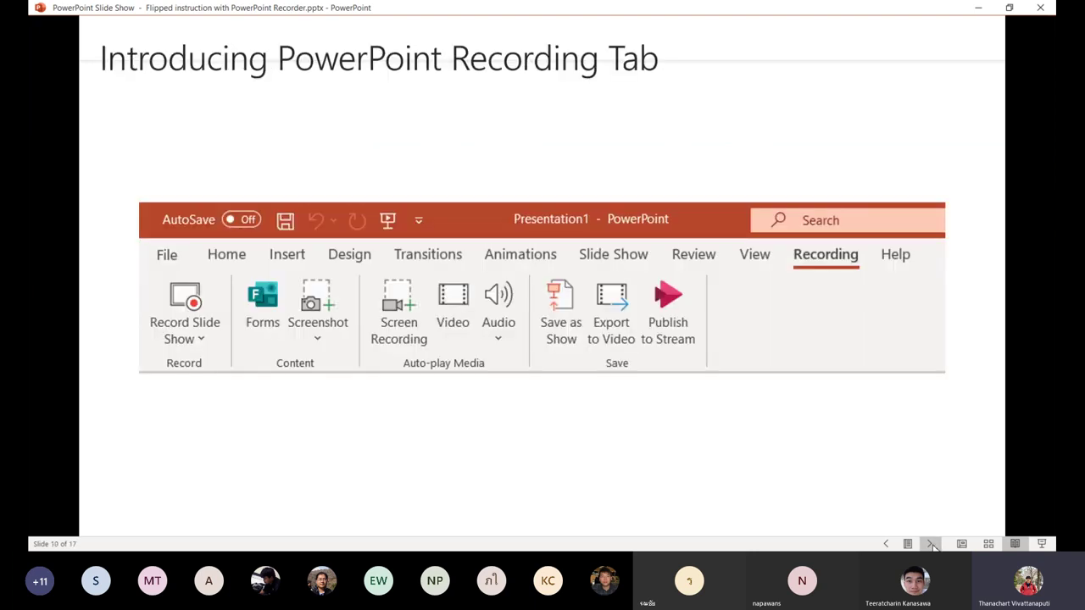
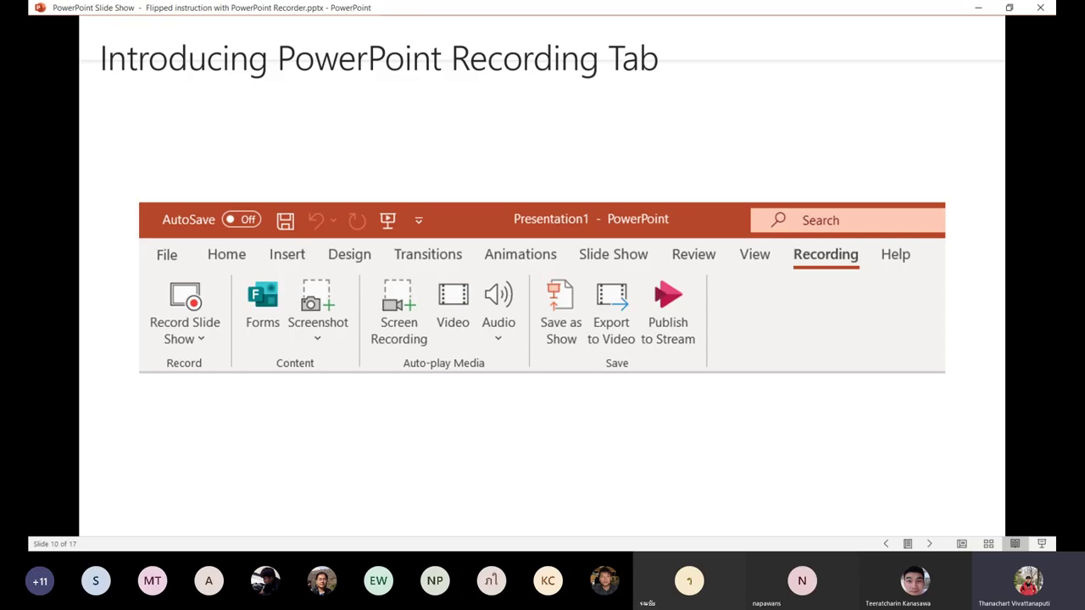
Step: Advance the slide show past slides 11 and 12 to the Demo & Workshop title slide (13)
key("Right")
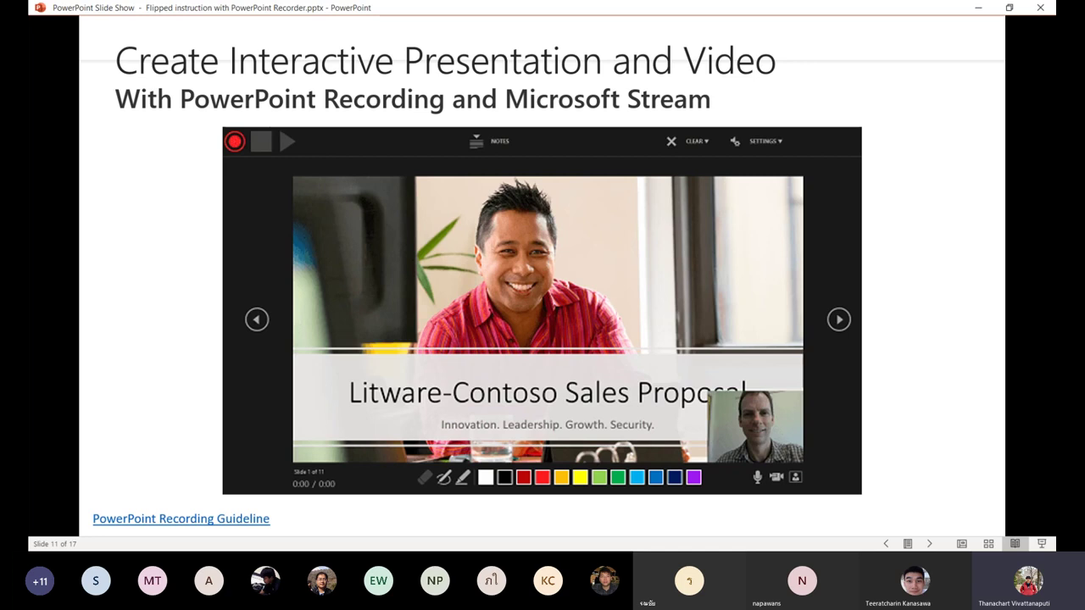
key("Right")
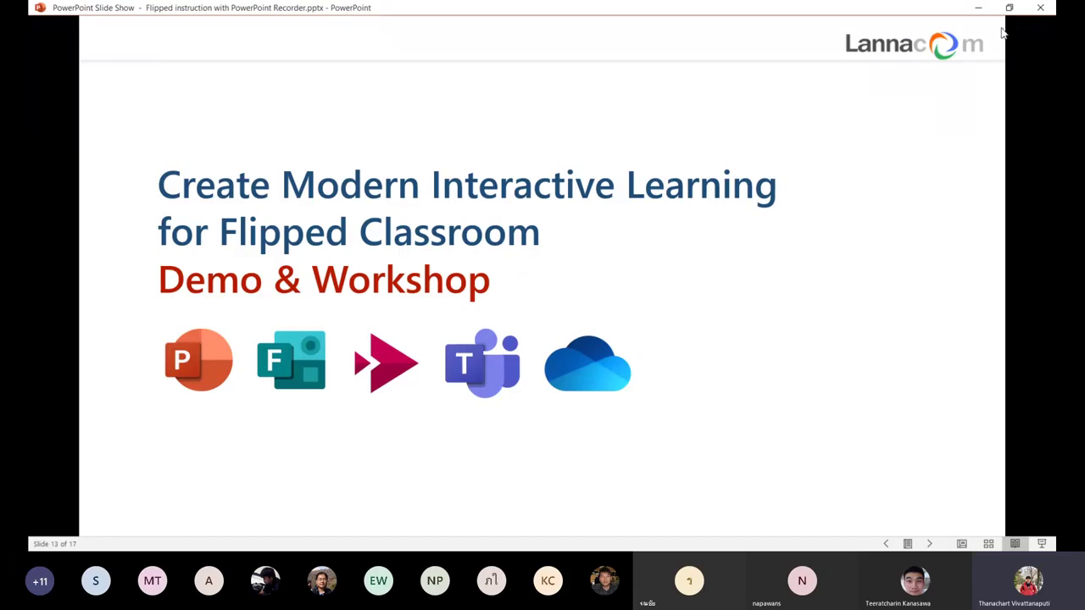
Step: End the slide show and return to PowerPoint's editing view
key("Escape")
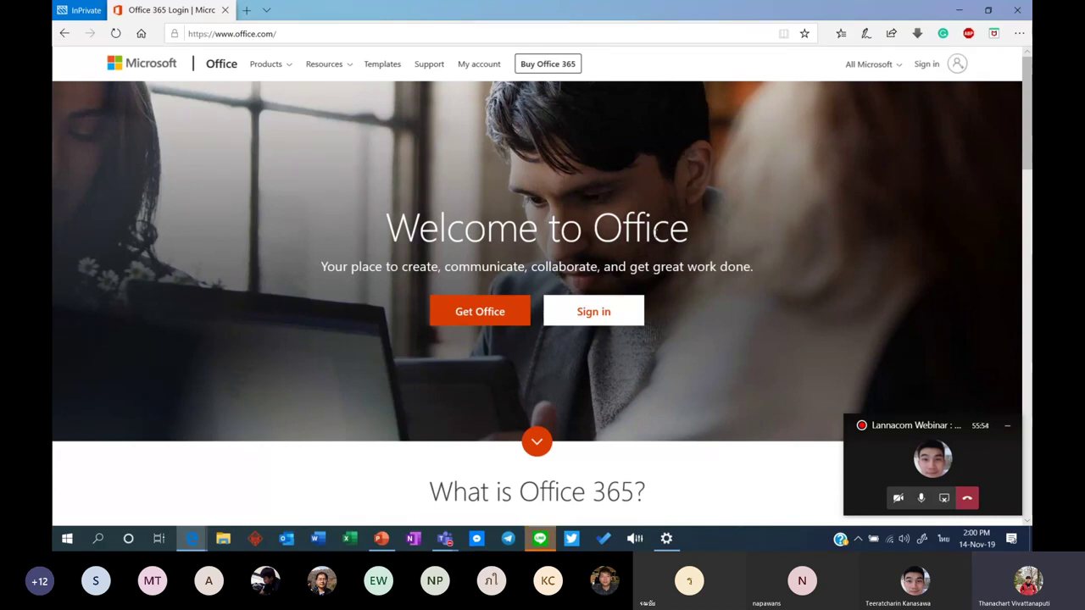
Step: Create a new blank presentation, Presentation1, and pin the full ribbon open
left_click(381, 538)
left_click(66, 32)
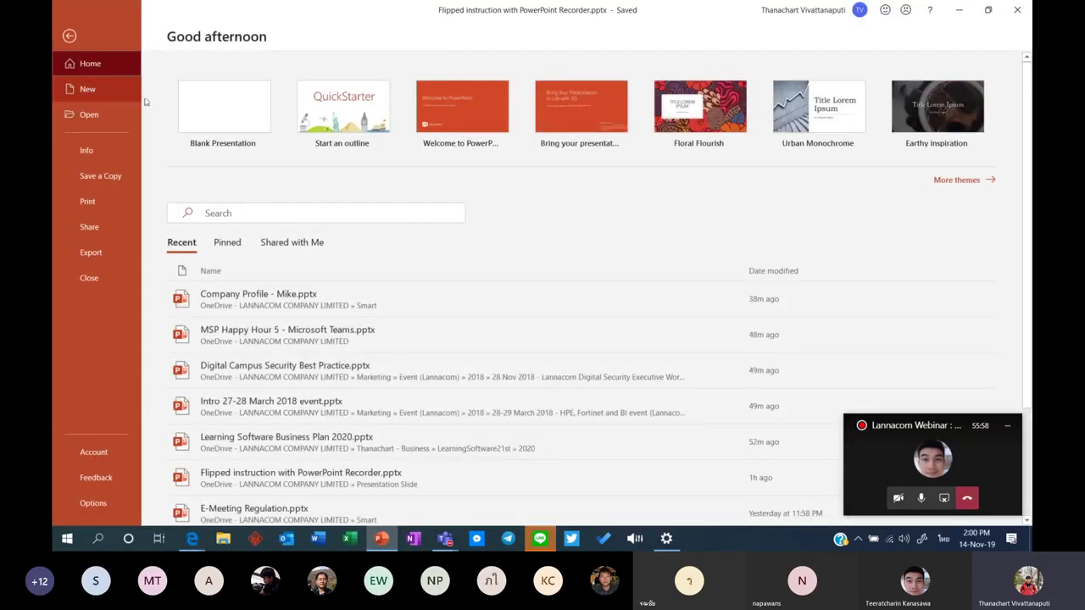
left_click(239, 126)
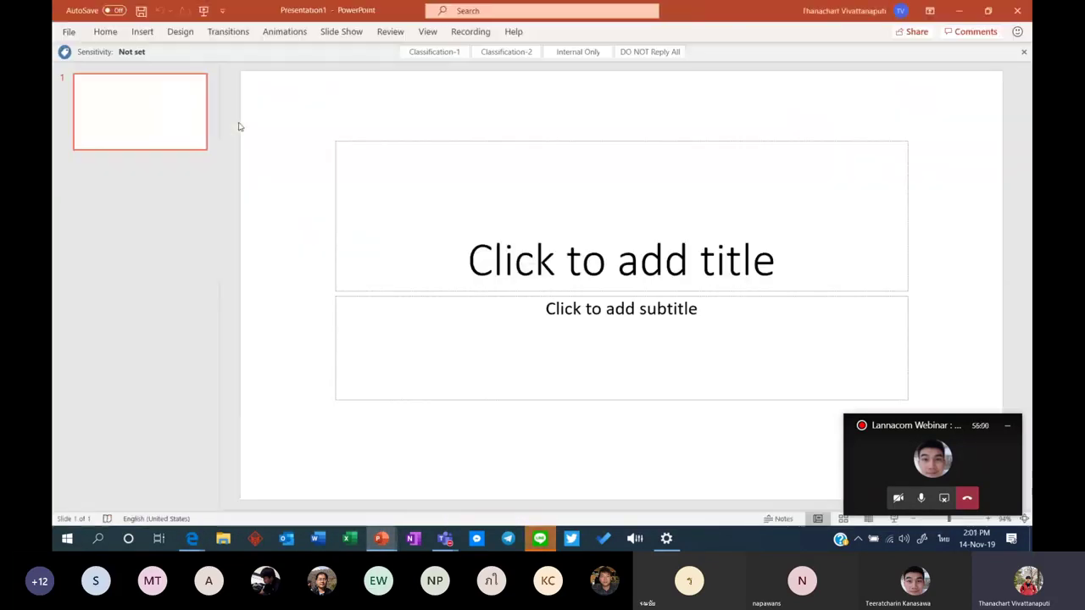
double_click(103, 34)
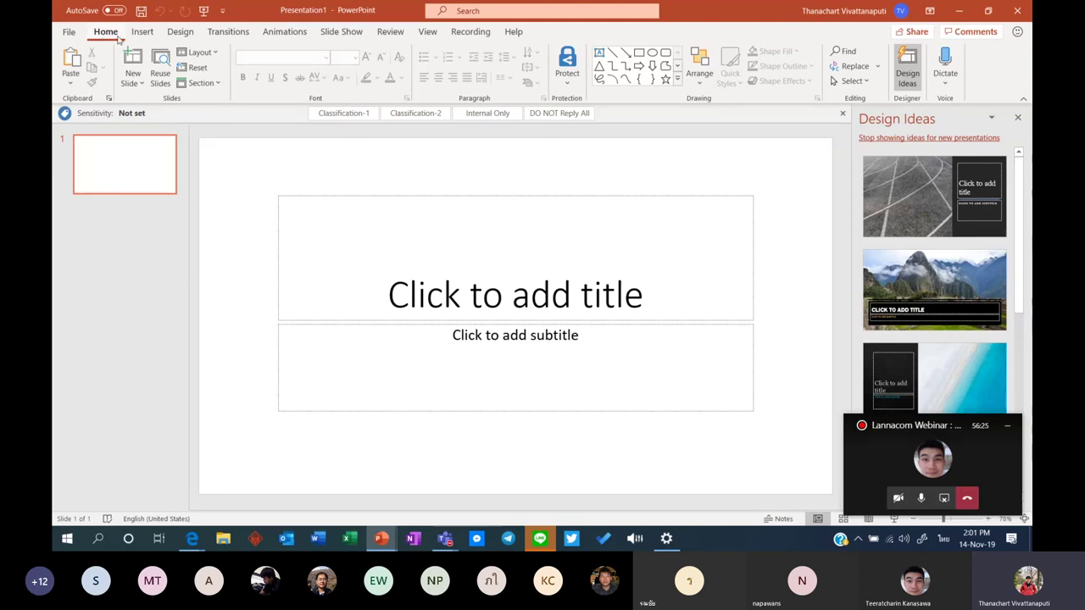
left_click(322, 539)
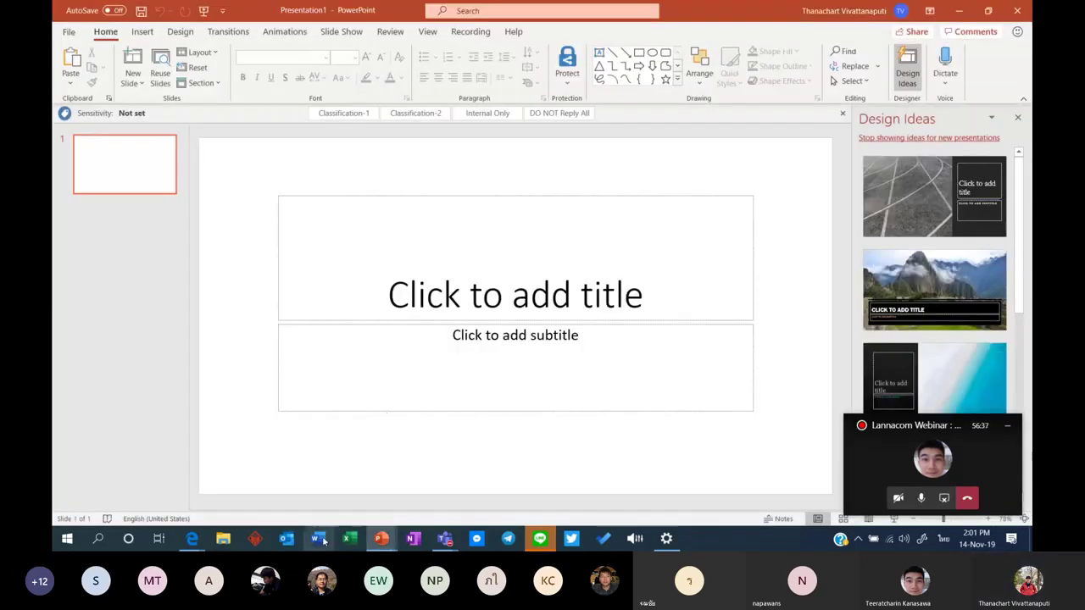
left_click(319, 539)
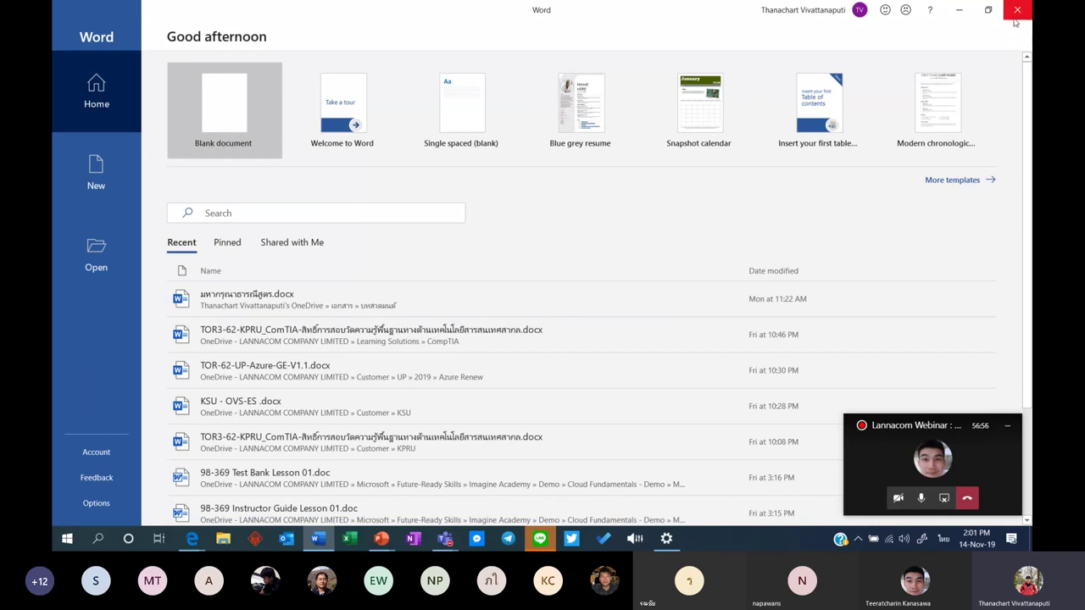
left_click(1013, 20)
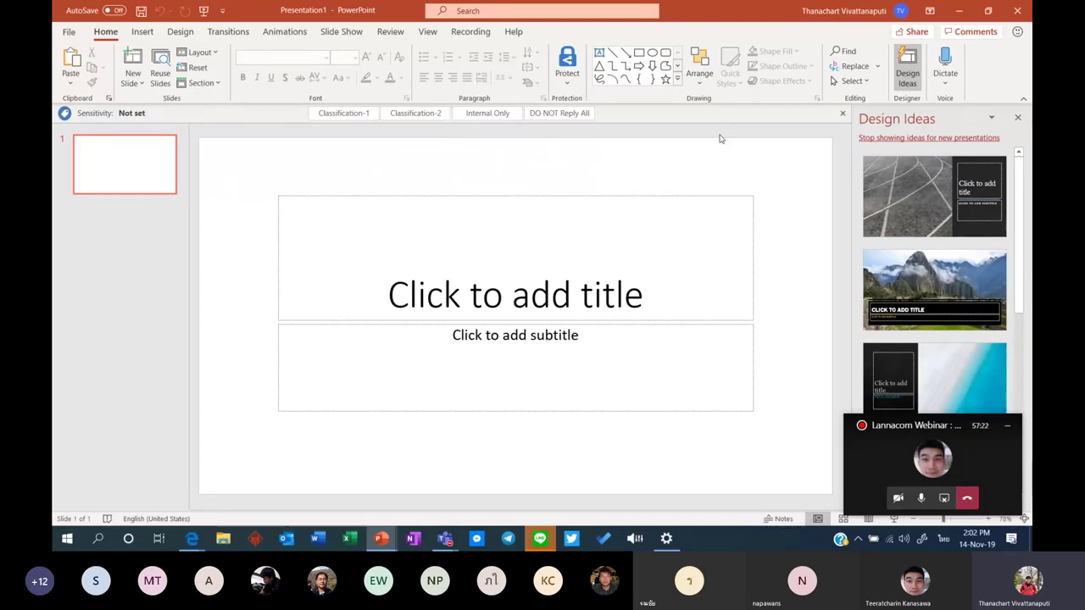
Step: Bring the Recording tab's slide-show, screen-recording and video export tools into view in the ribbon
right_click(477, 37)
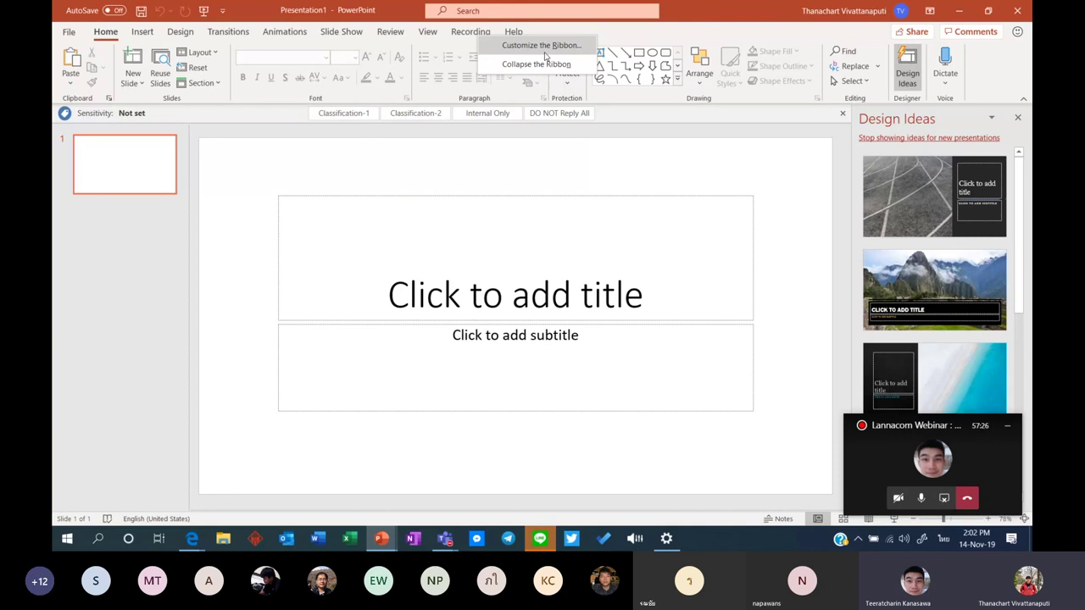
left_click(730, 169)
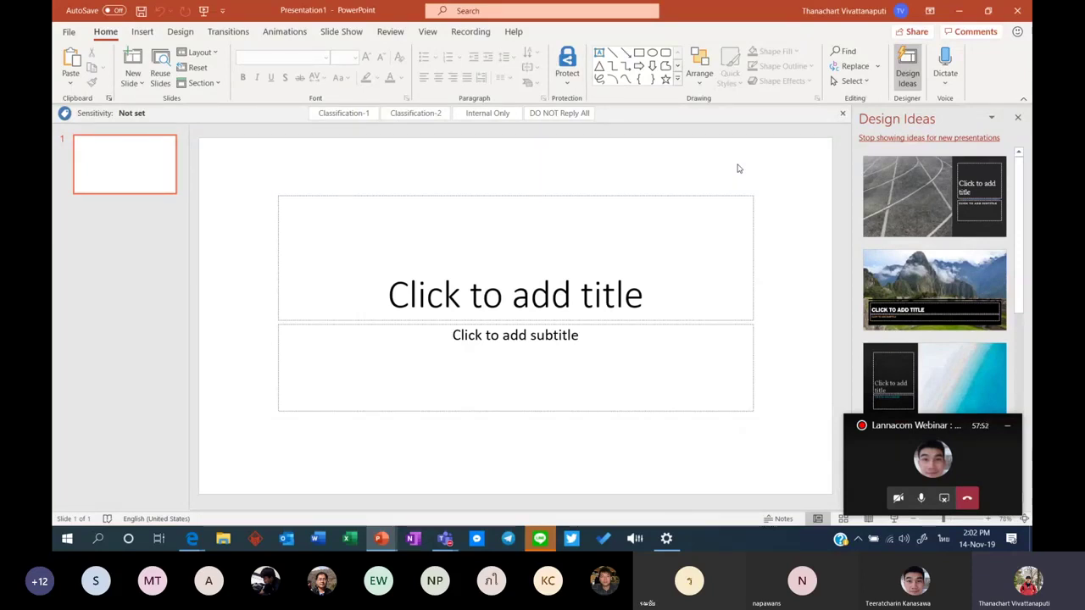
scroll(253, 61, "down", 8)
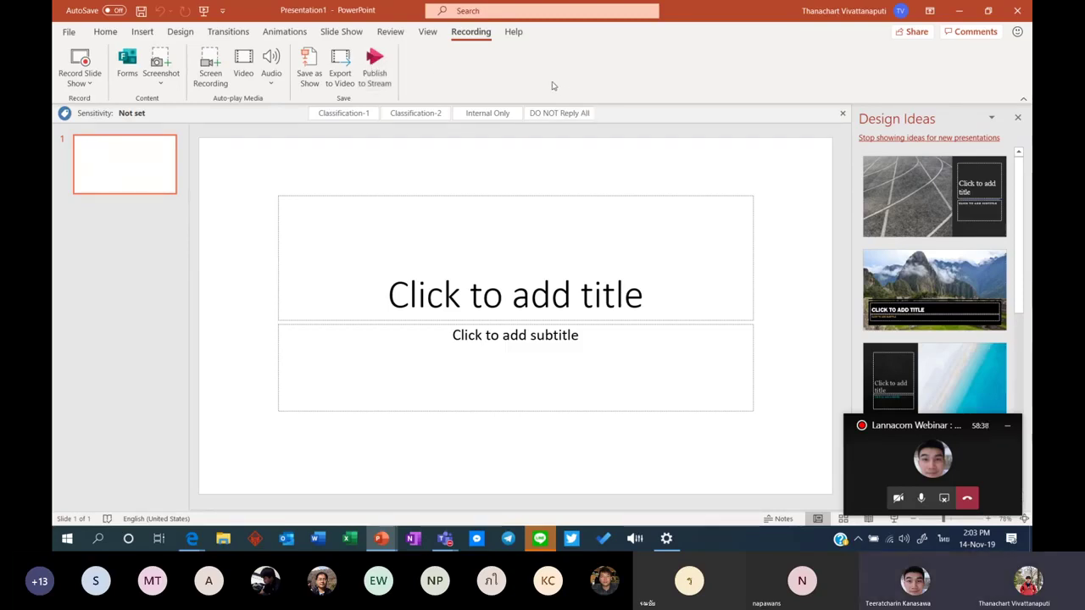
Step: Uncheck Recording under Main Tabs in Customize the Ribbon and confirm with OK
right_click(470, 37)
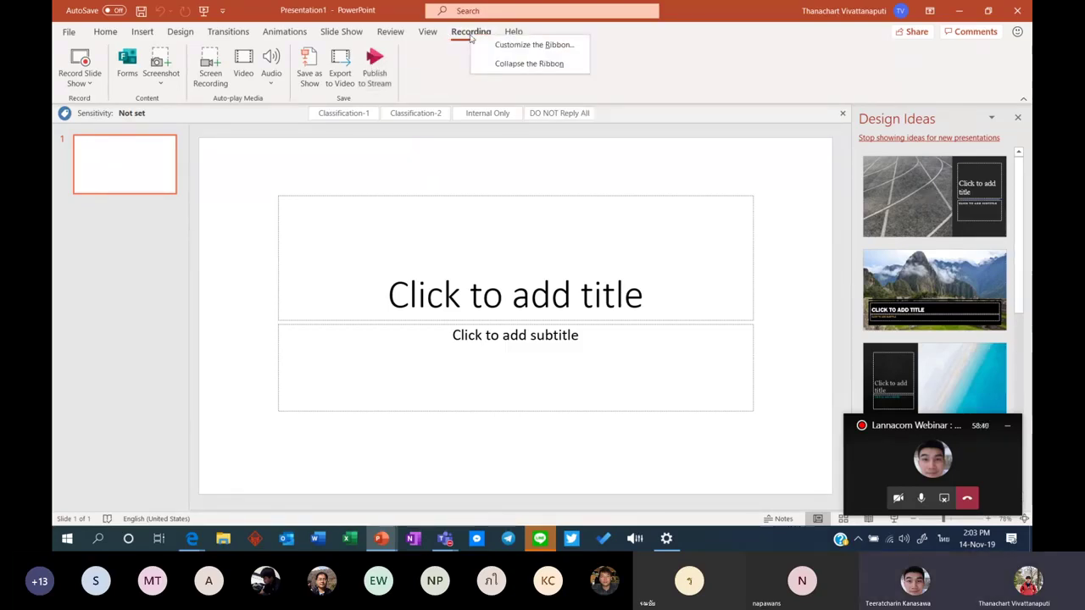
left_click(579, 49)
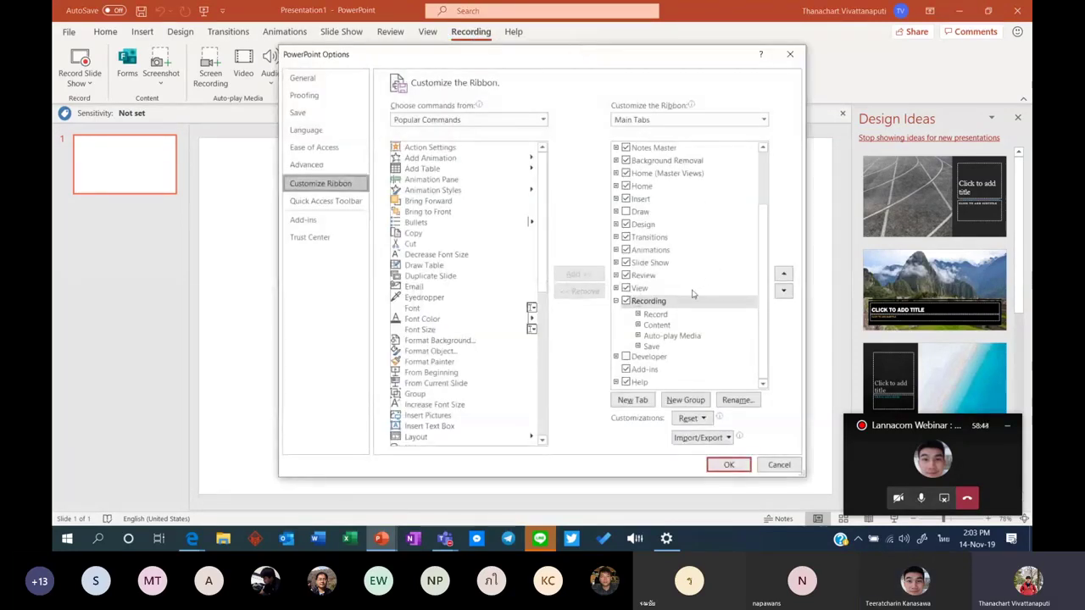
left_click(625, 301)
left_click(728, 465)
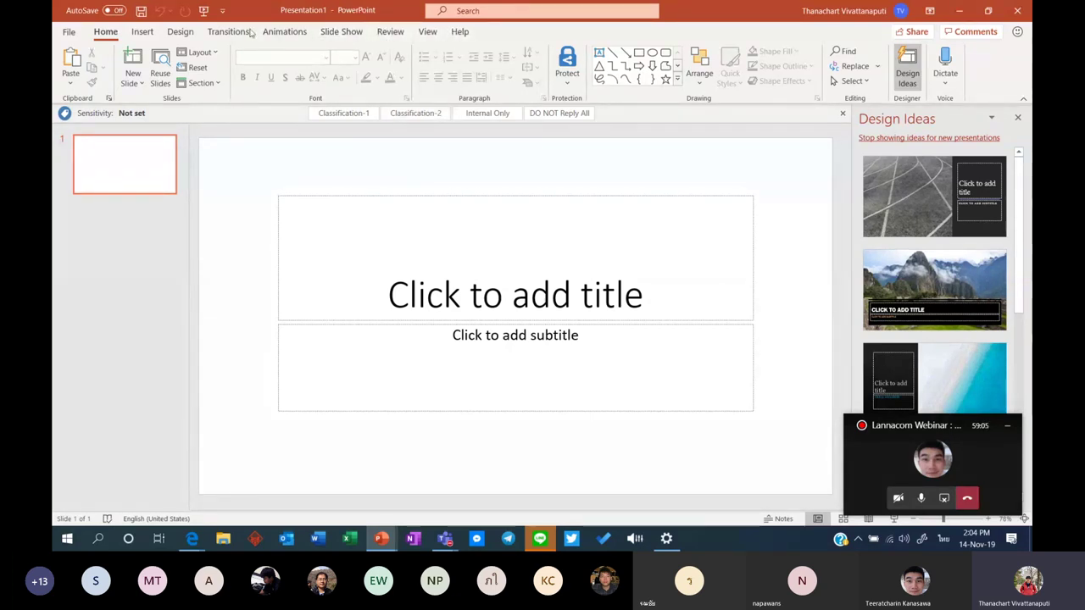
Step: Tick Recording under Main Tabs in Customize the Ribbon and confirm with OK
right_click(367, 34)
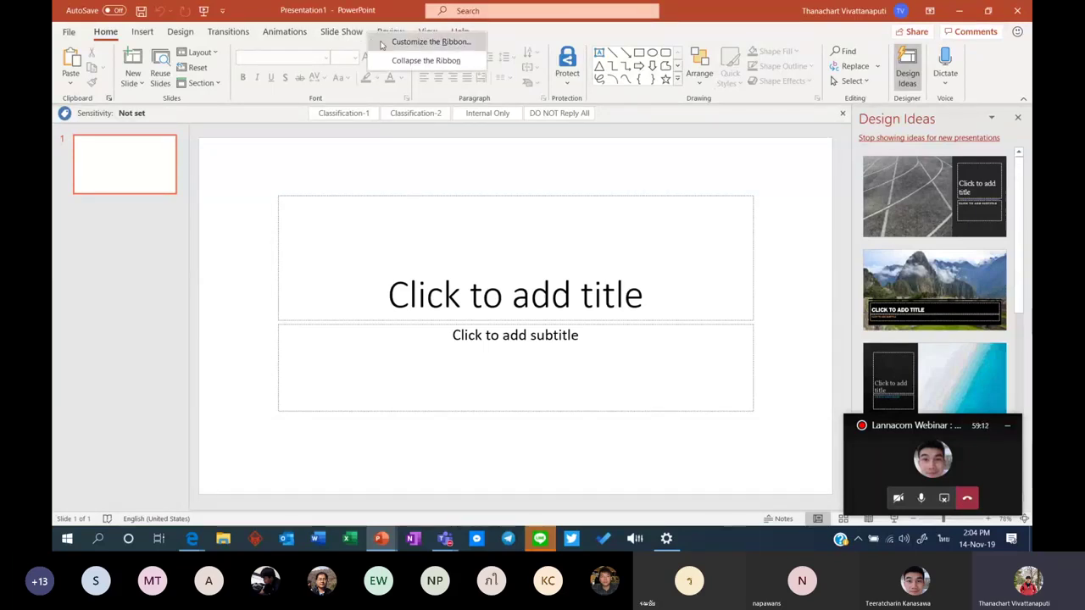
left_click(448, 50)
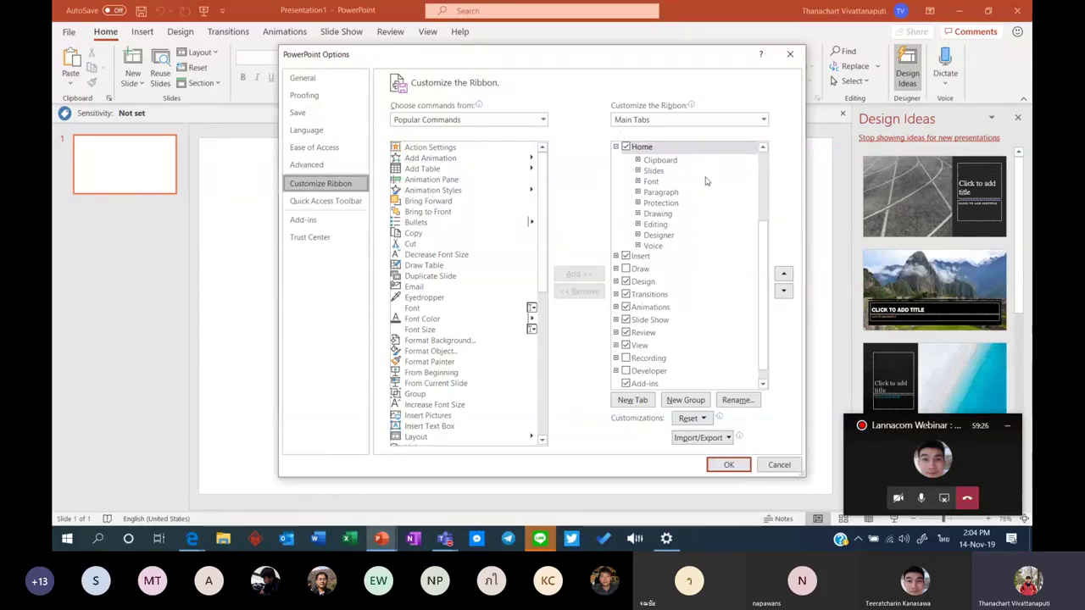
scroll(766, 179, "up", 5)
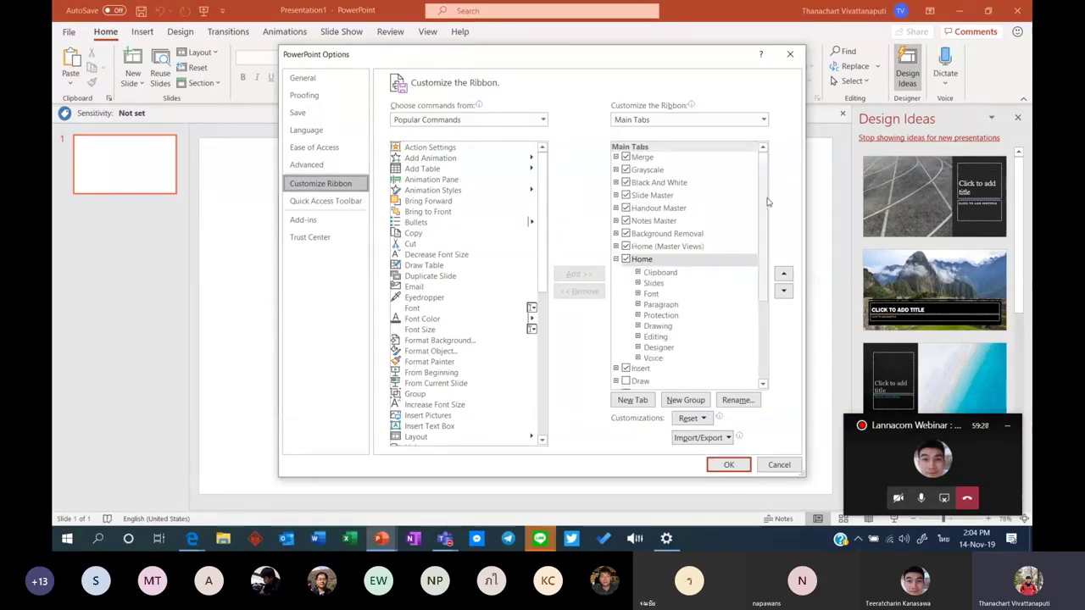
scroll(764, 208, "down", 1)
scroll(764, 209, "down", 2)
scroll(761, 254, "down", 1)
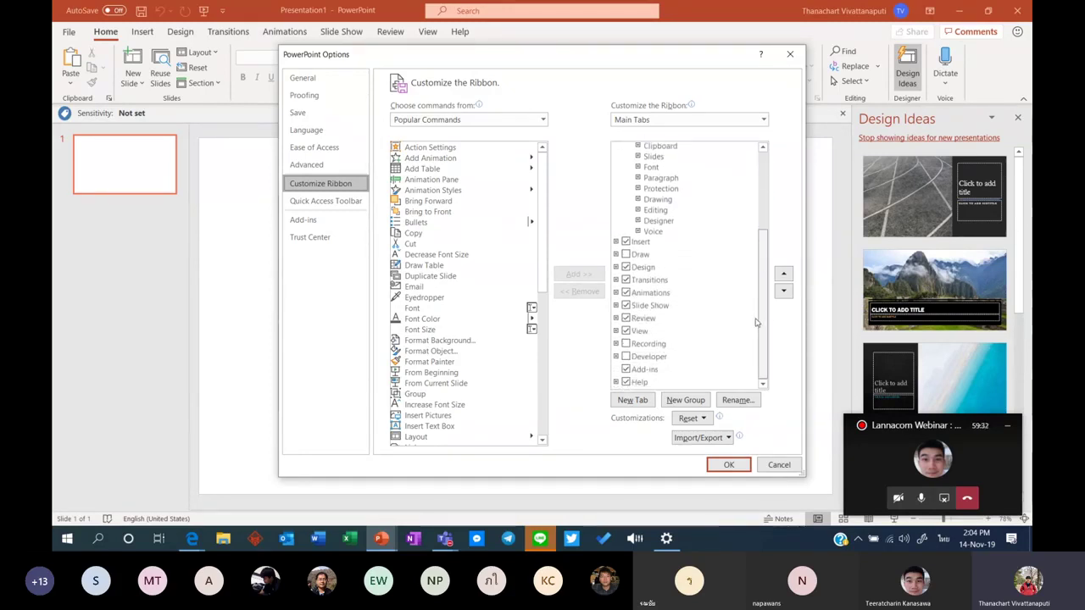
left_click(626, 344)
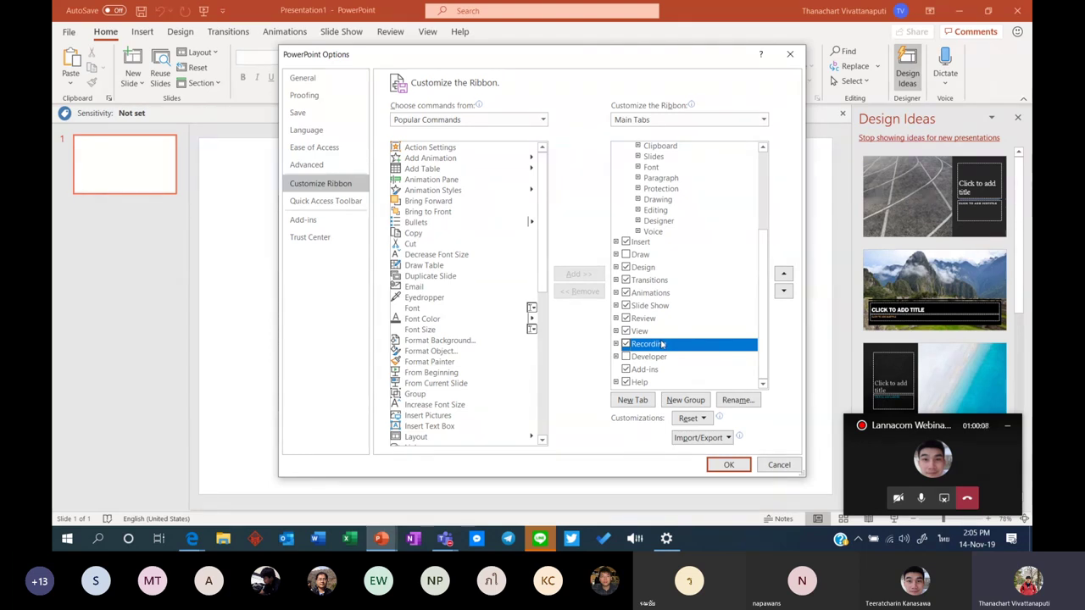
left_click(625, 344)
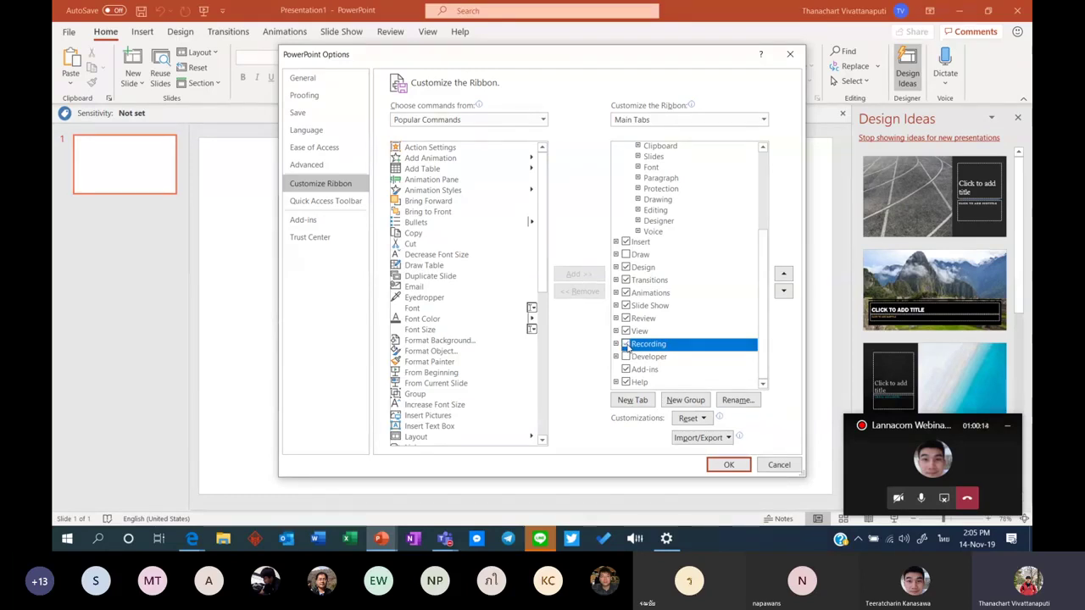
left_click(728, 464)
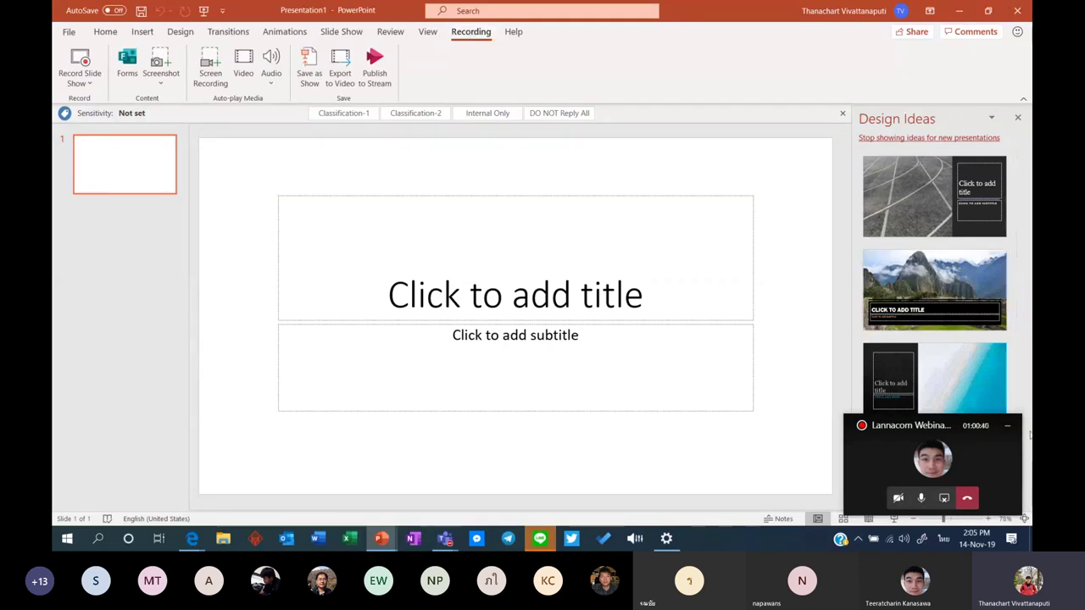
left_click(1007, 425)
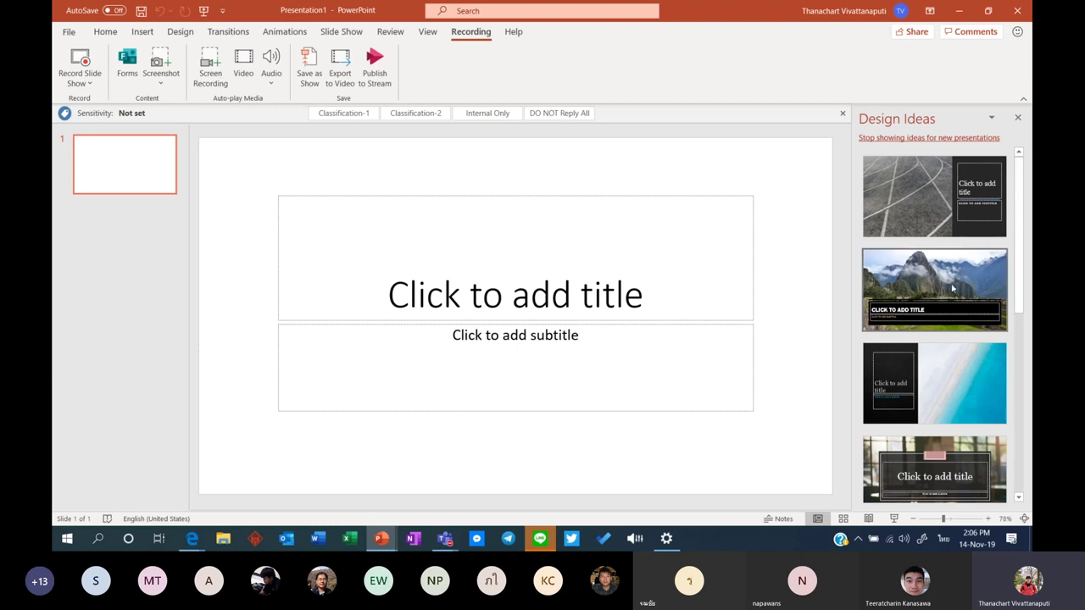
scroll(948, 296, "down", 3)
scroll(946, 309, "down", 4)
scroll(946, 310, "down", 1)
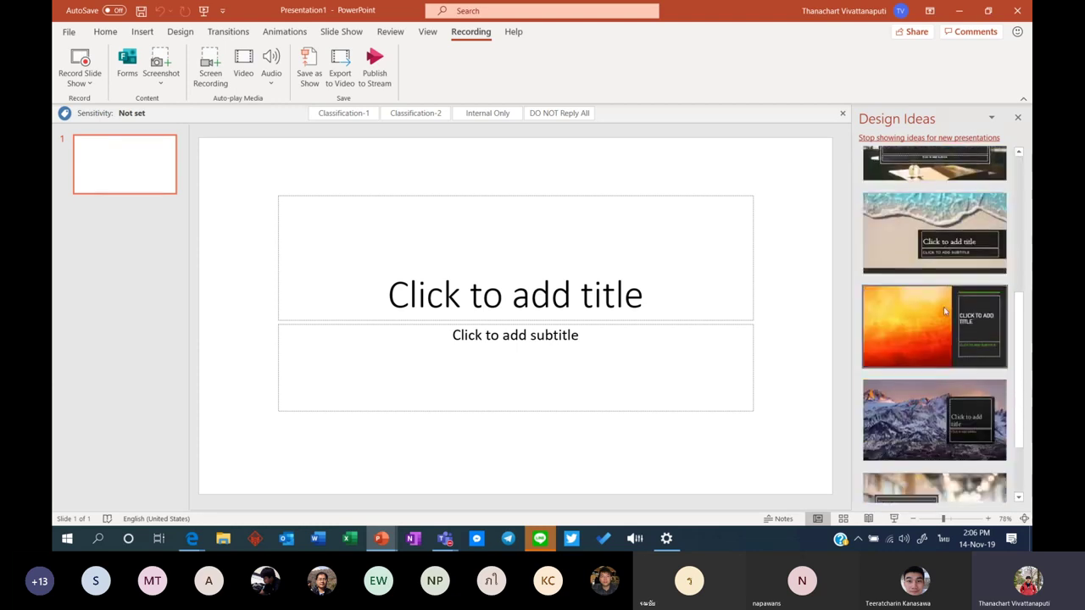
scroll(946, 312, "down", 2)
Step: Title the slide 'Technology' and apply the green circuit-board layout from Design Ideas
left_click(591, 305)
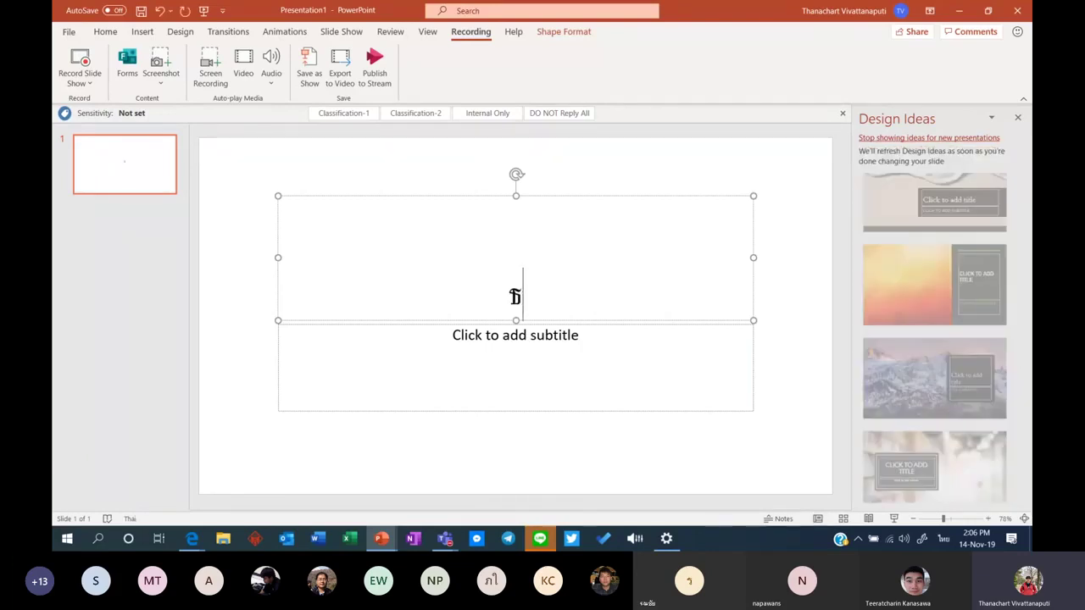
type("Technology")
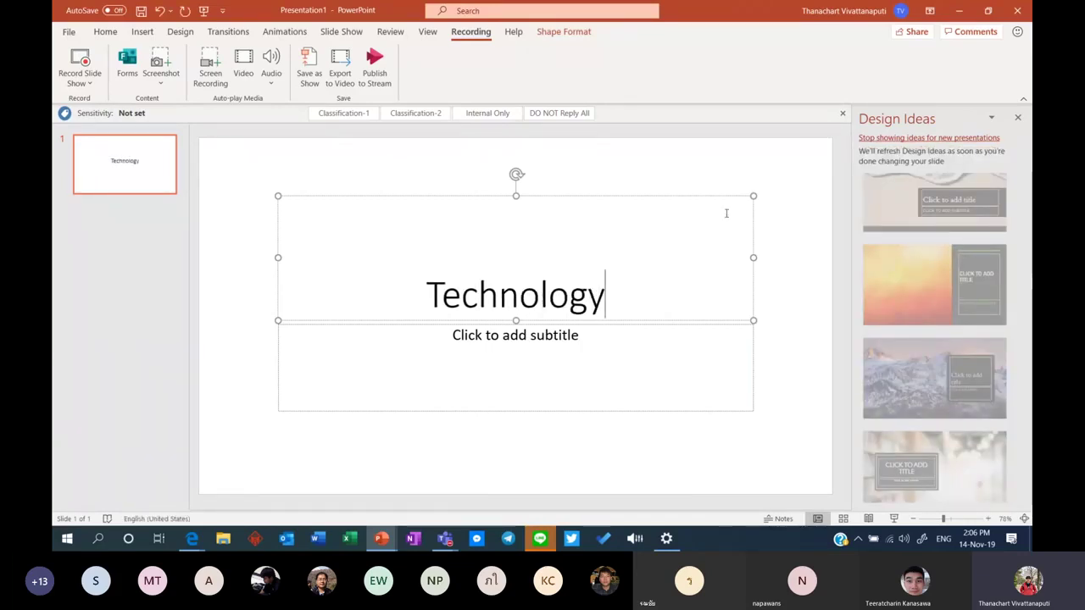
left_click(787, 199)
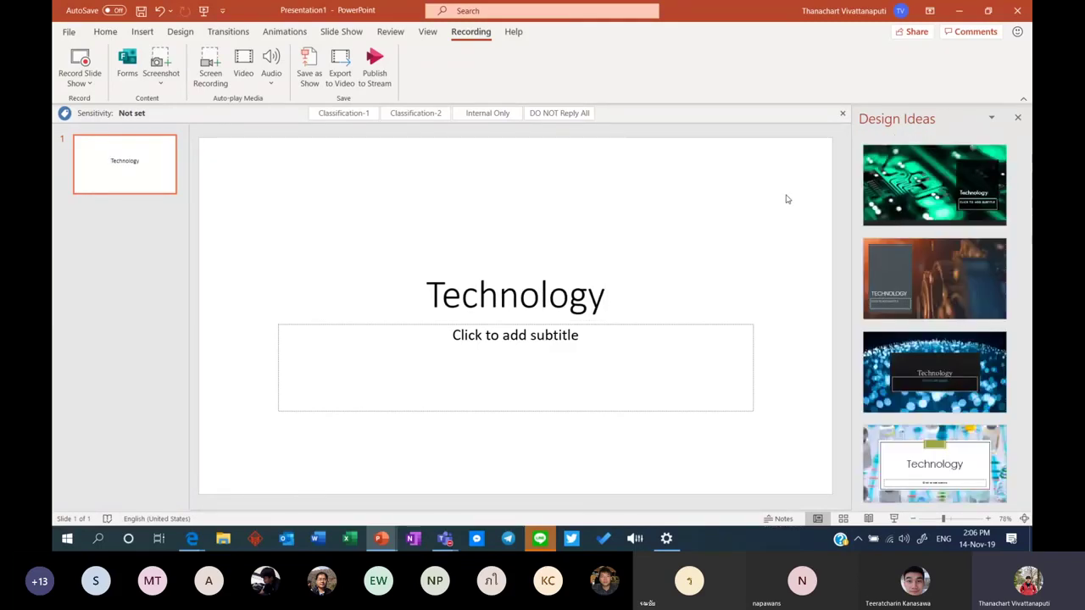
left_click(892, 175)
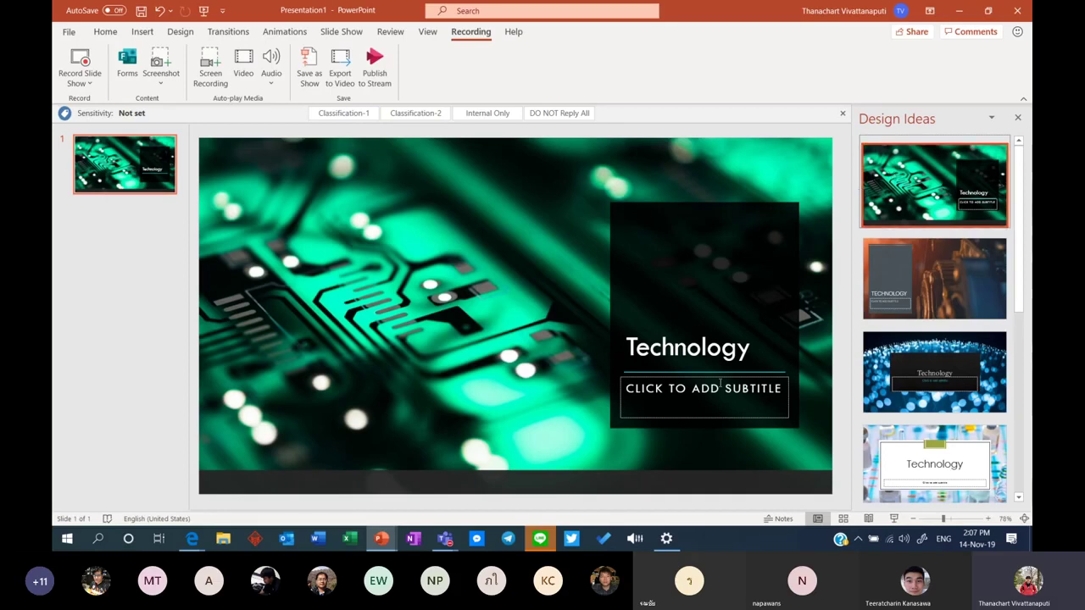
Step: Enter the presenter's name as the subtitle and apply the dark-title-panel Design Ideas layout
left_click(696, 398)
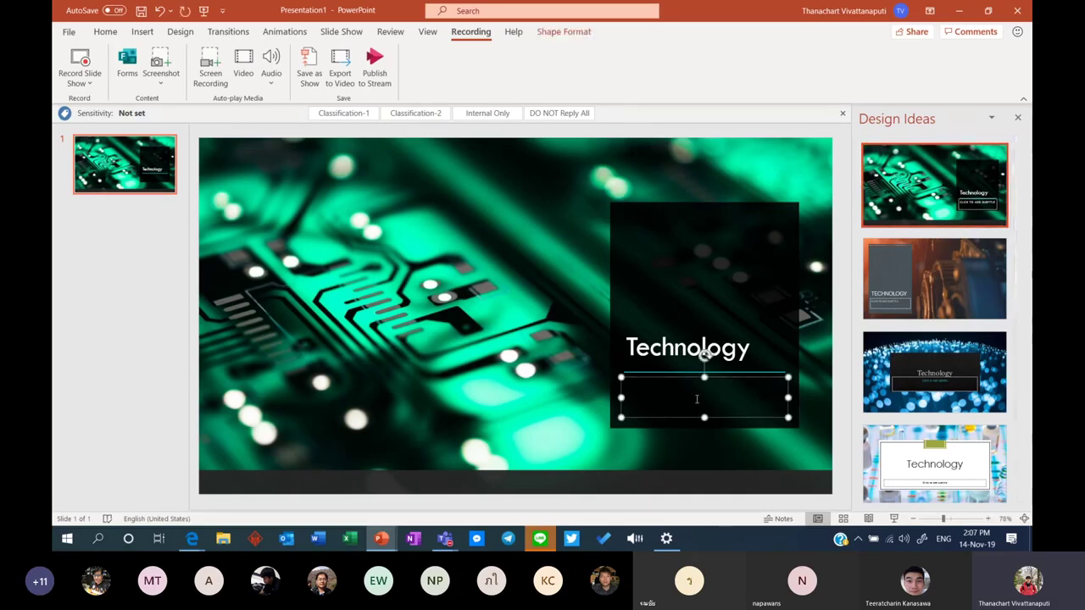
type("THANACHART V")
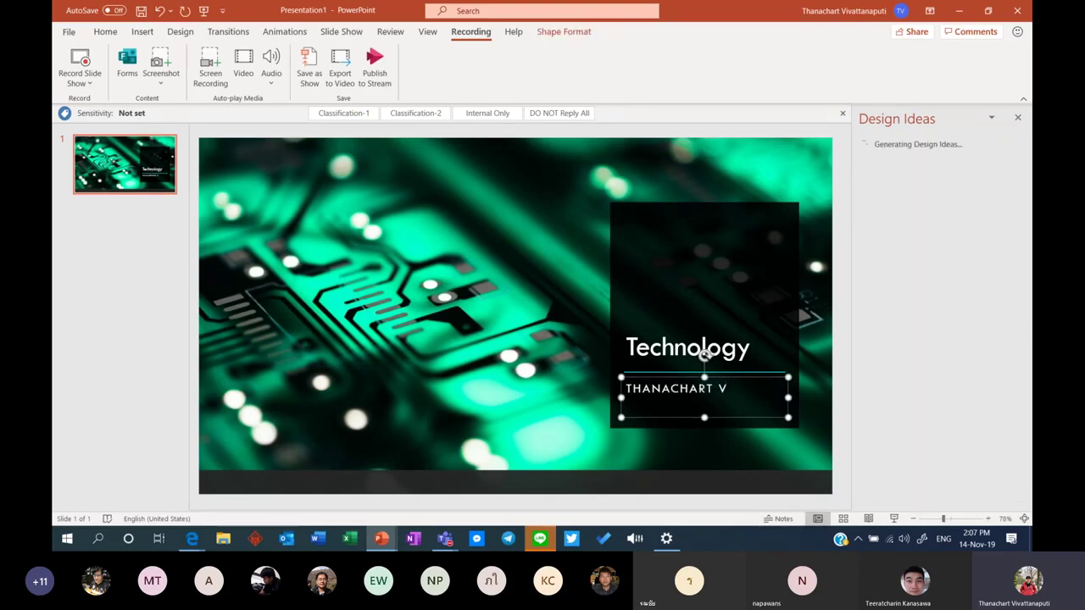
left_click(475, 332)
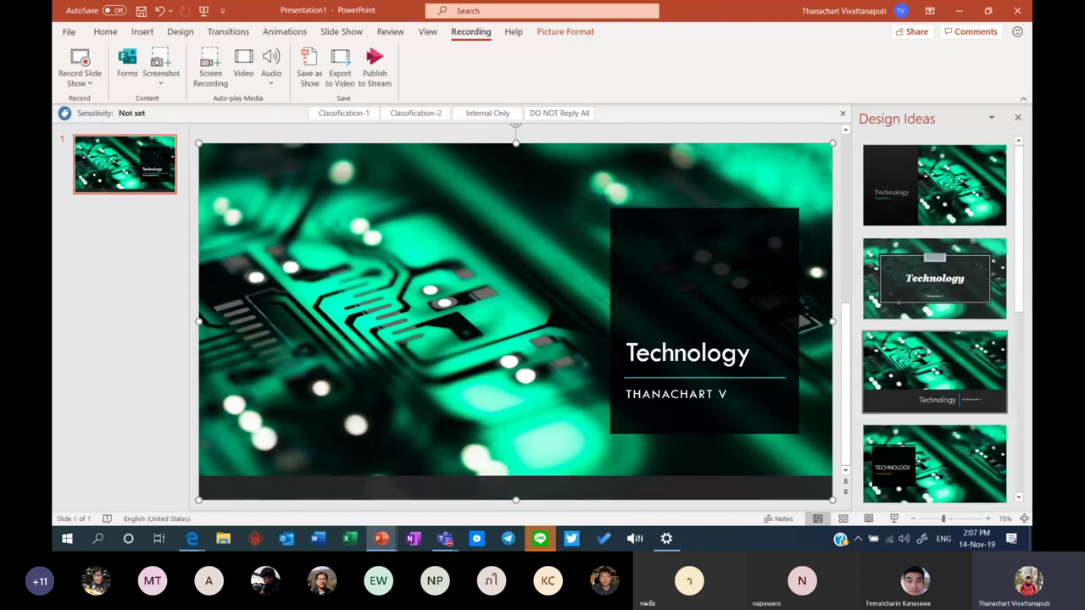
left_click(973, 378)
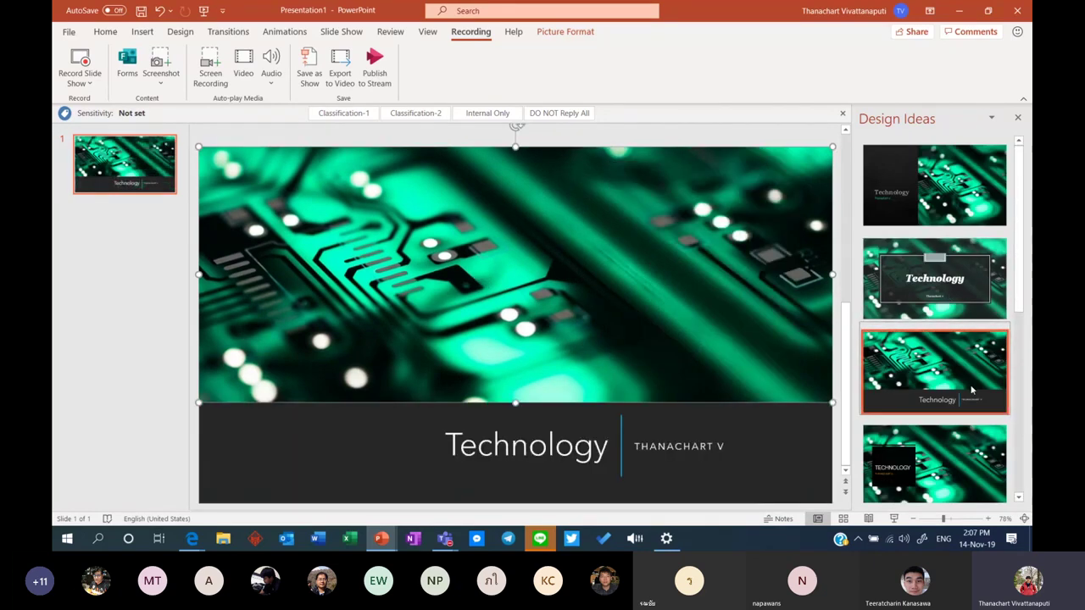
left_click(944, 207)
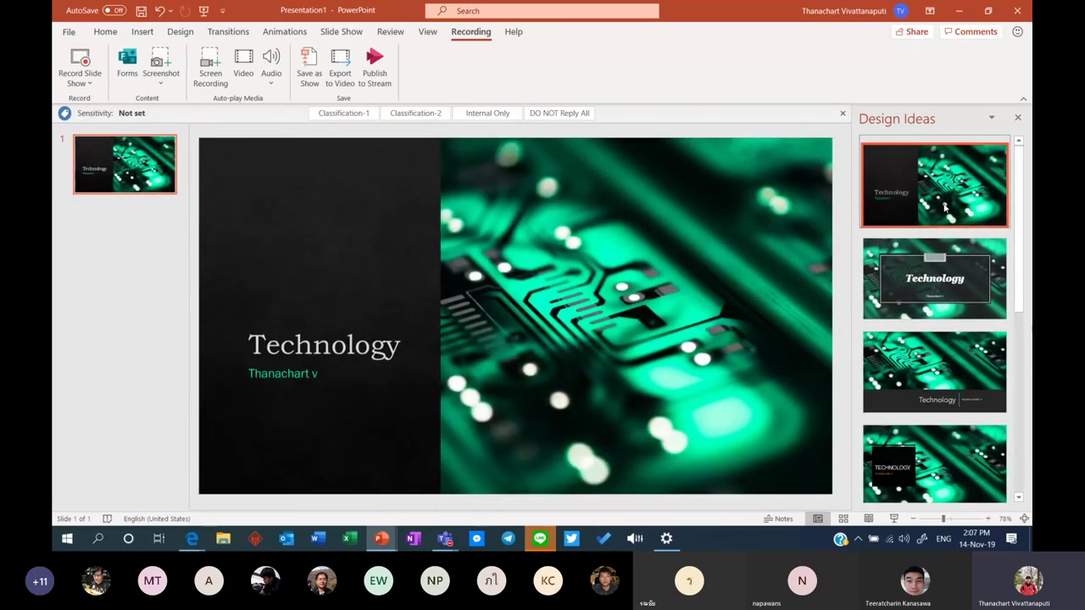
left_click(628, 238)
left_click(306, 178)
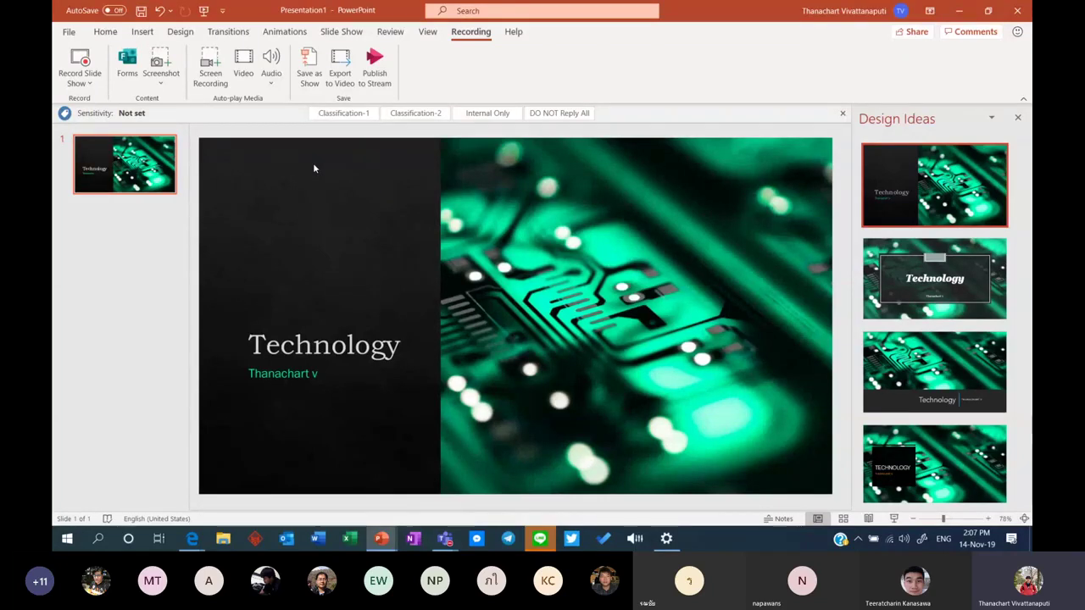
Step: Insert a new second slide after the Technology title slide from the thumbnail pane
right_click(313, 163)
left_click(115, 271)
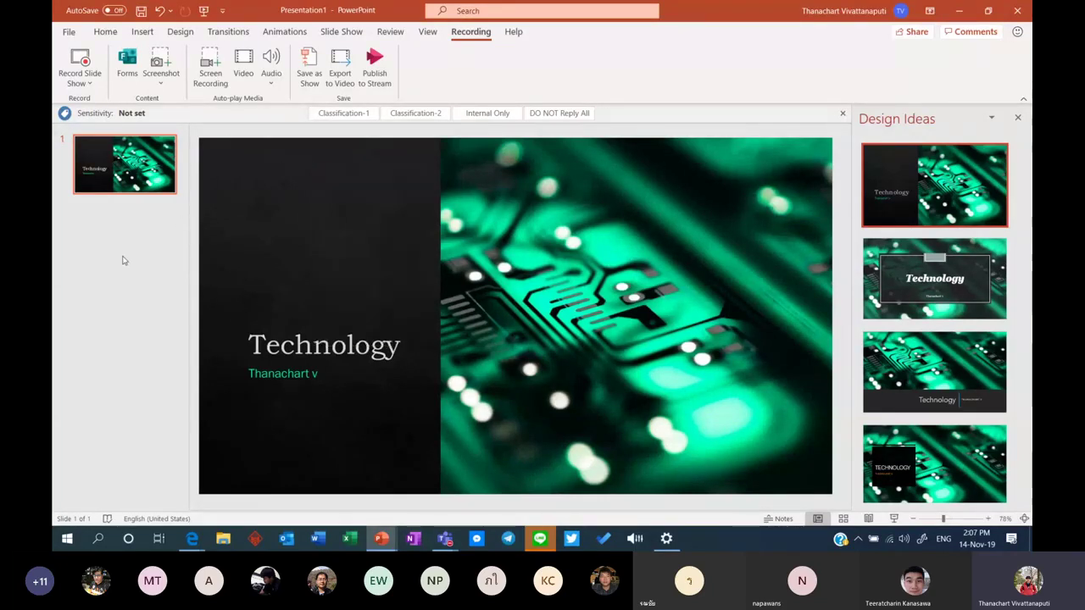
right_click(125, 254)
left_click(157, 308)
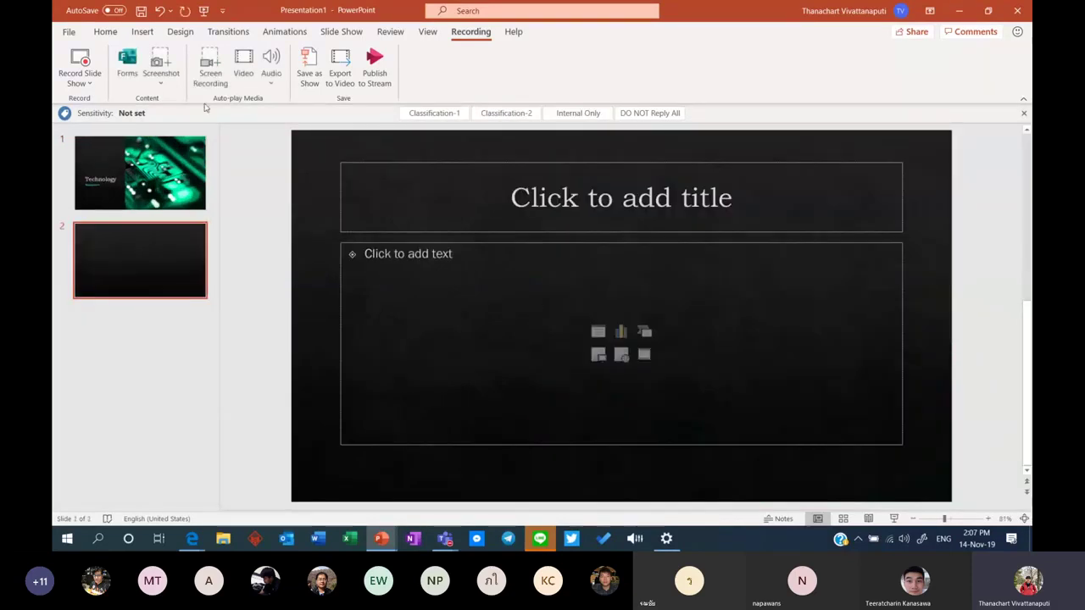
left_click(180, 32)
Step: Try a solid-fill background in Format Background, undoing once back to the dark texture
left_click(920, 77)
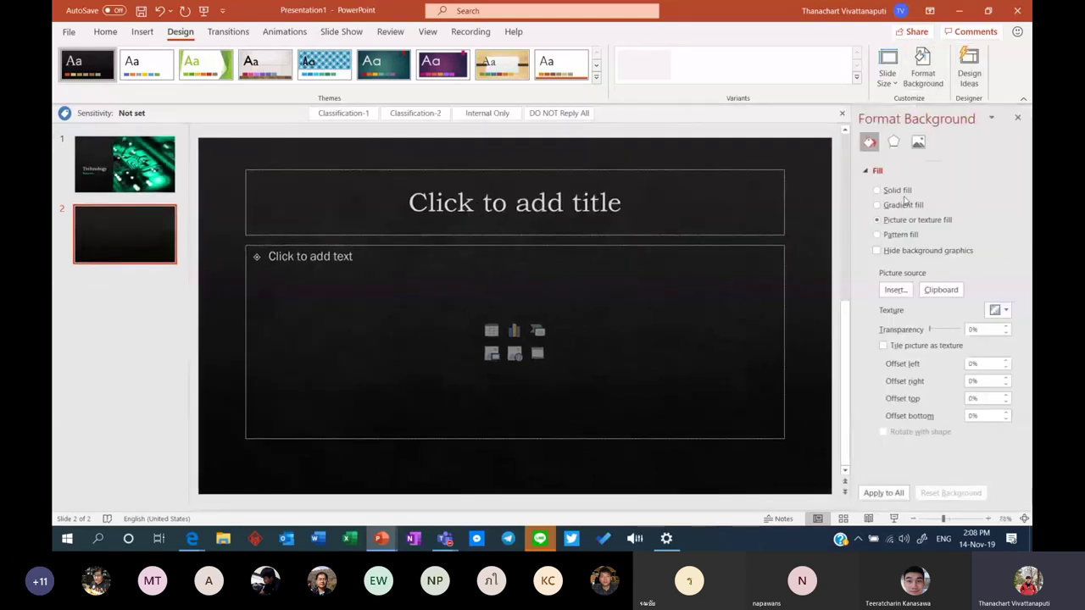
left_click(897, 190)
left_click(1005, 275)
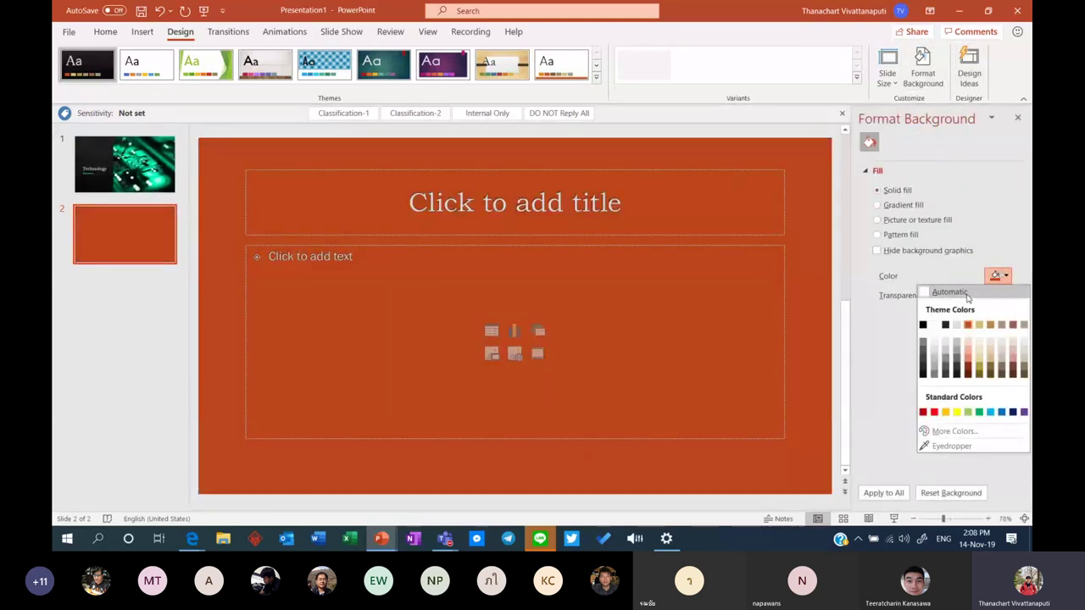
left_click(878, 220)
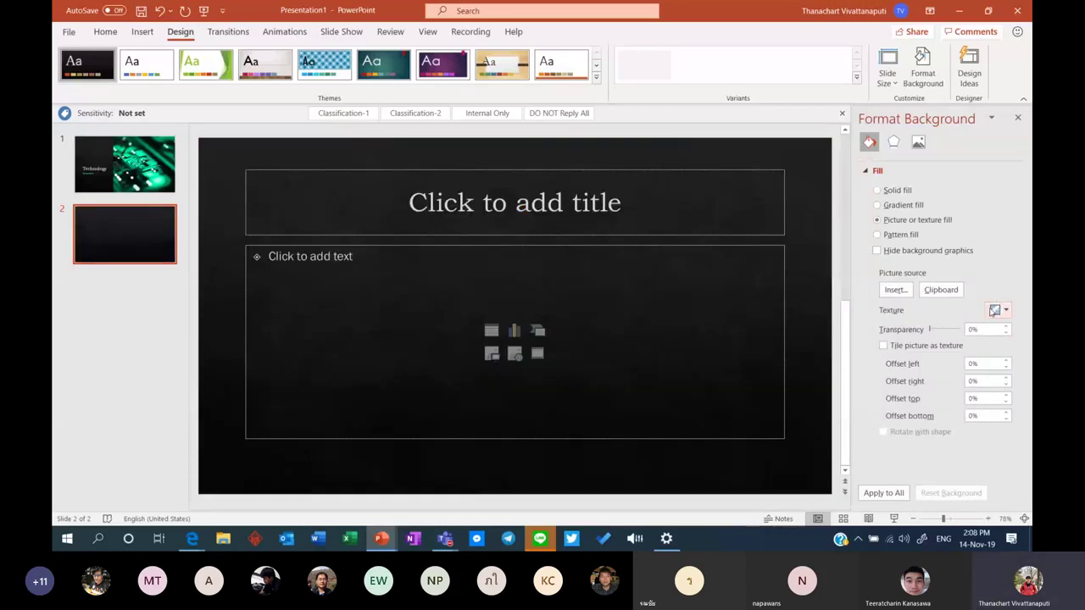
left_click(895, 190)
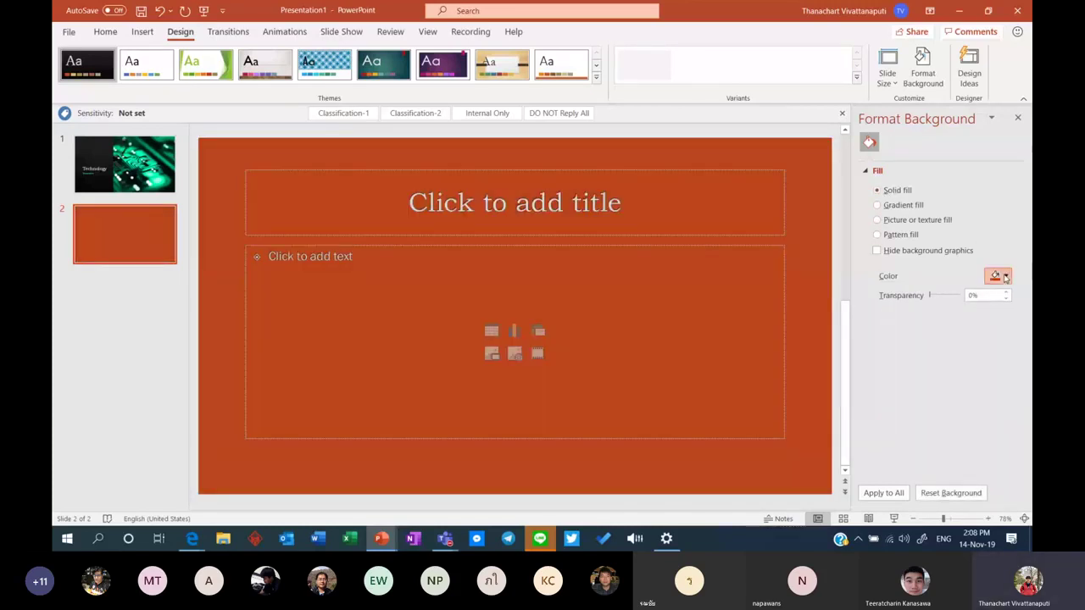
left_click(1005, 275)
key("Escape")
key("ctrl+z")
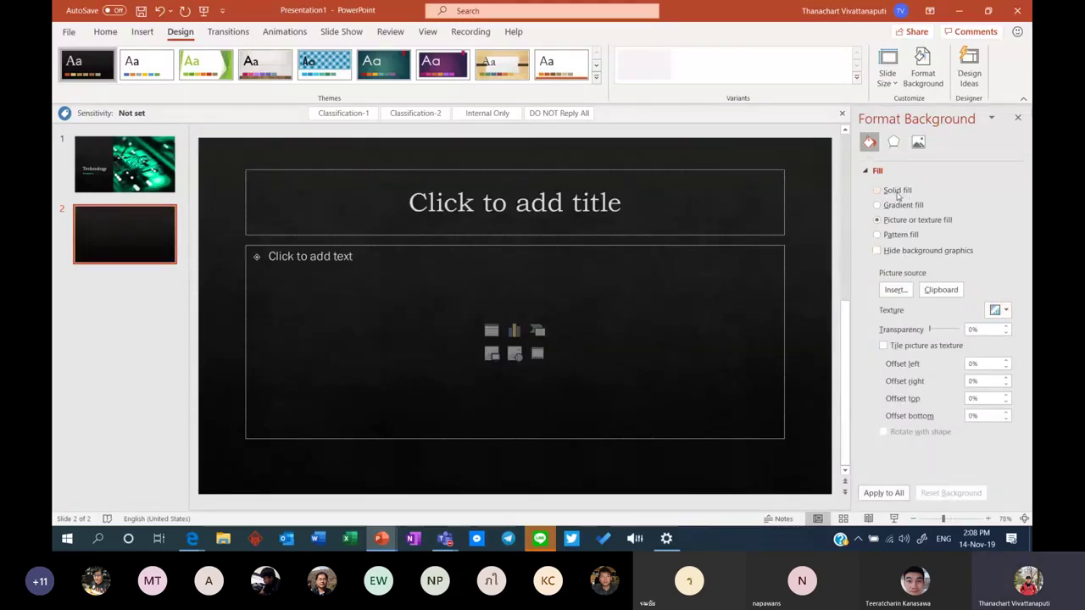
left_click(896, 191)
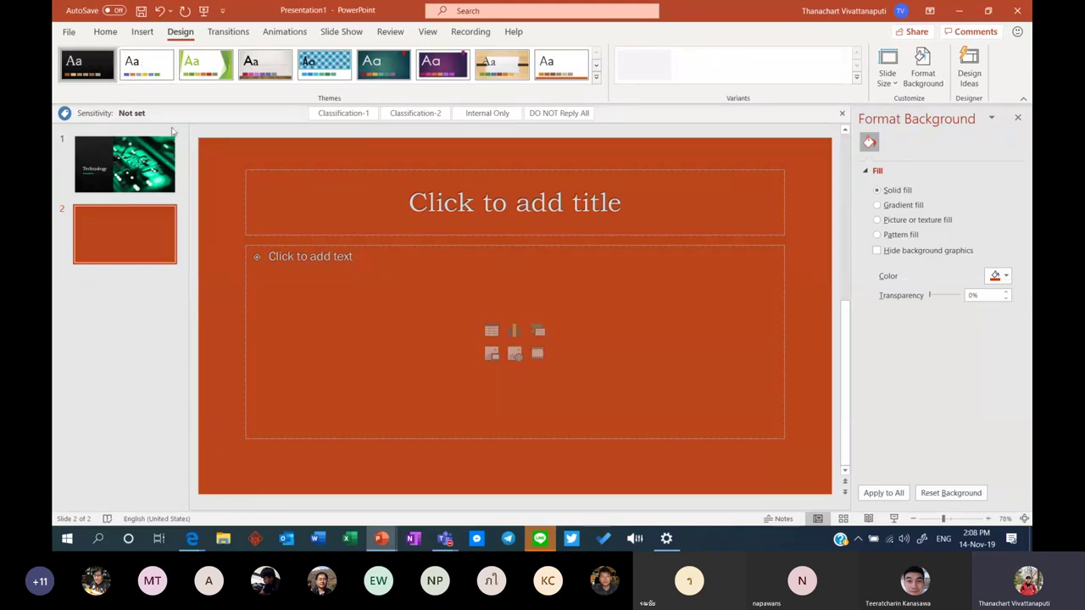
Step: Apply the Office theme, set slide 2's background to white, and close both side panes
left_click(148, 71)
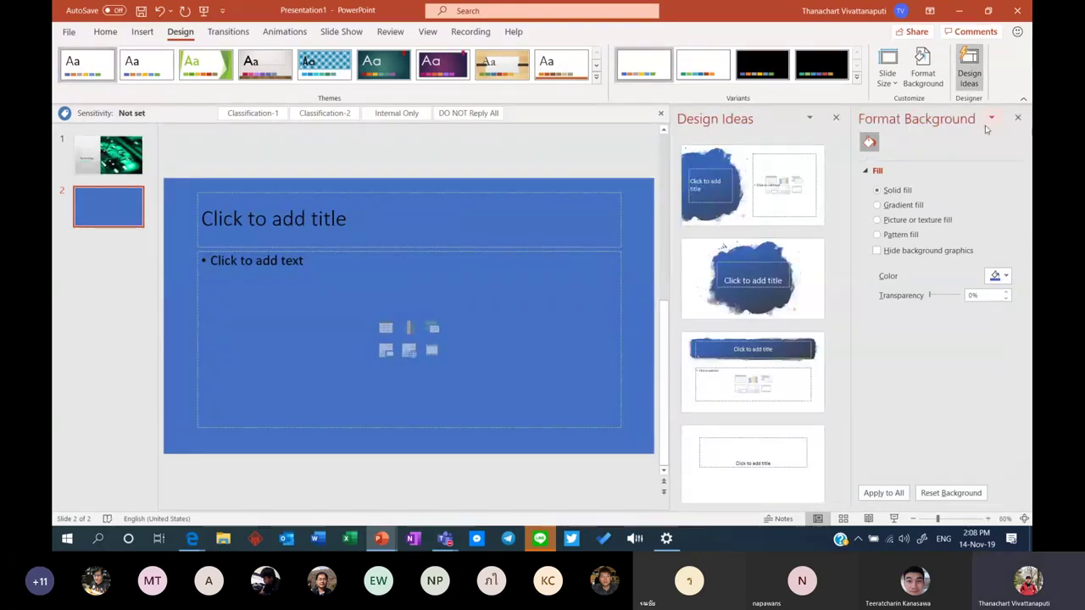
left_click(999, 276)
left_click(988, 294)
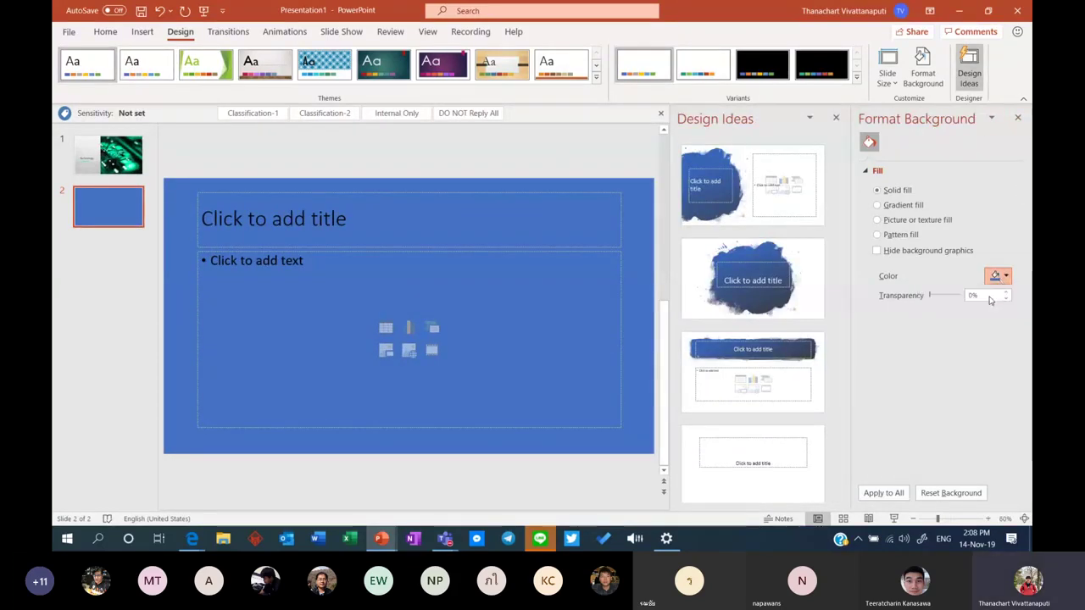
left_click(1018, 118)
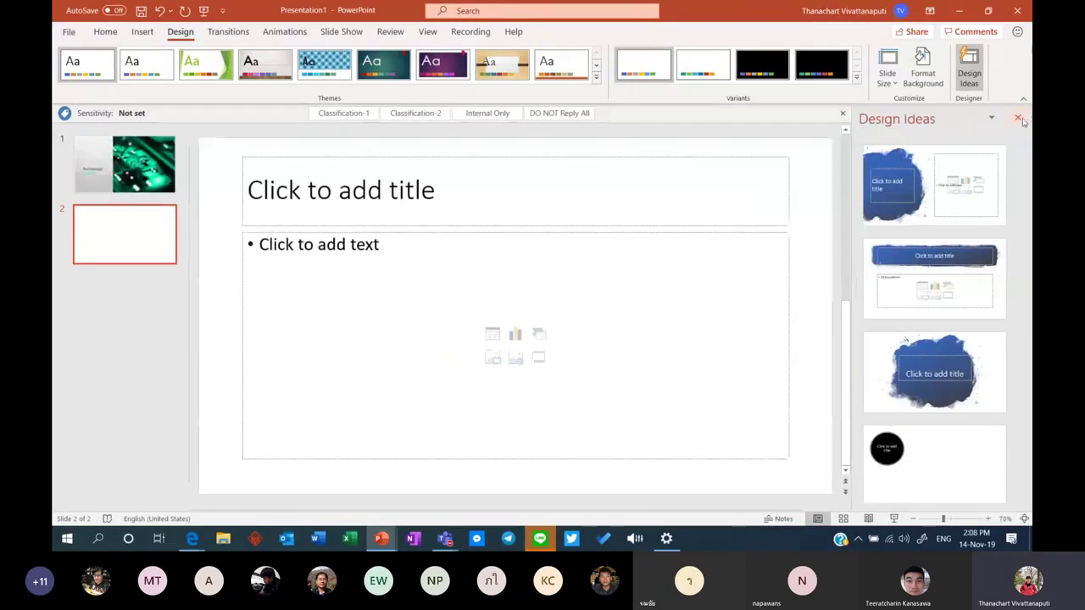
left_click(1022, 118)
left_click(106, 33)
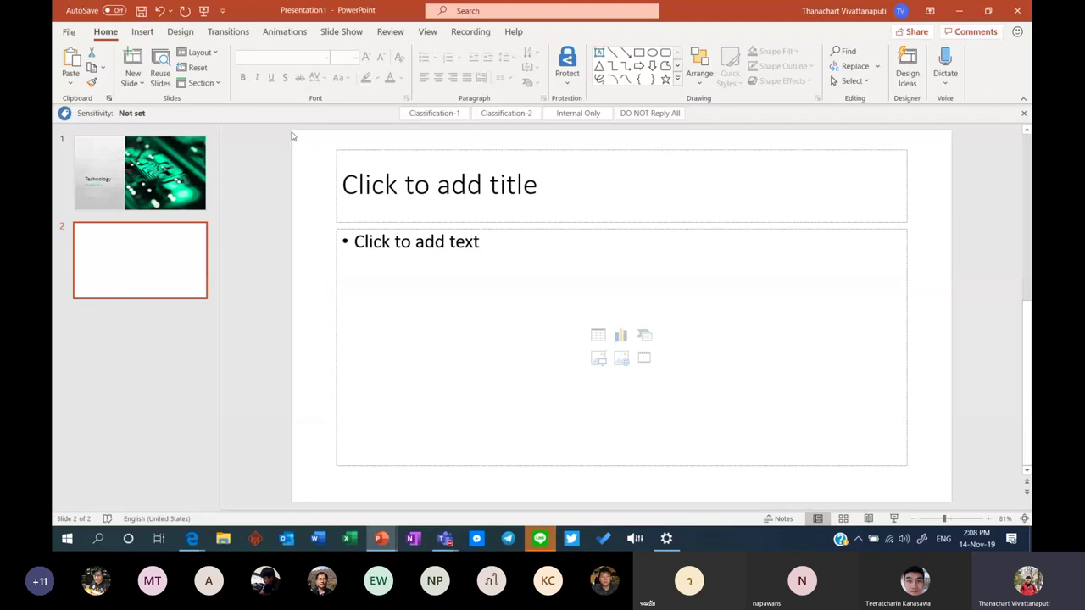
Step: Change slide 2 to the Blank layout so it has no placeholders
left_click_drag(265, 128, 998, 521)
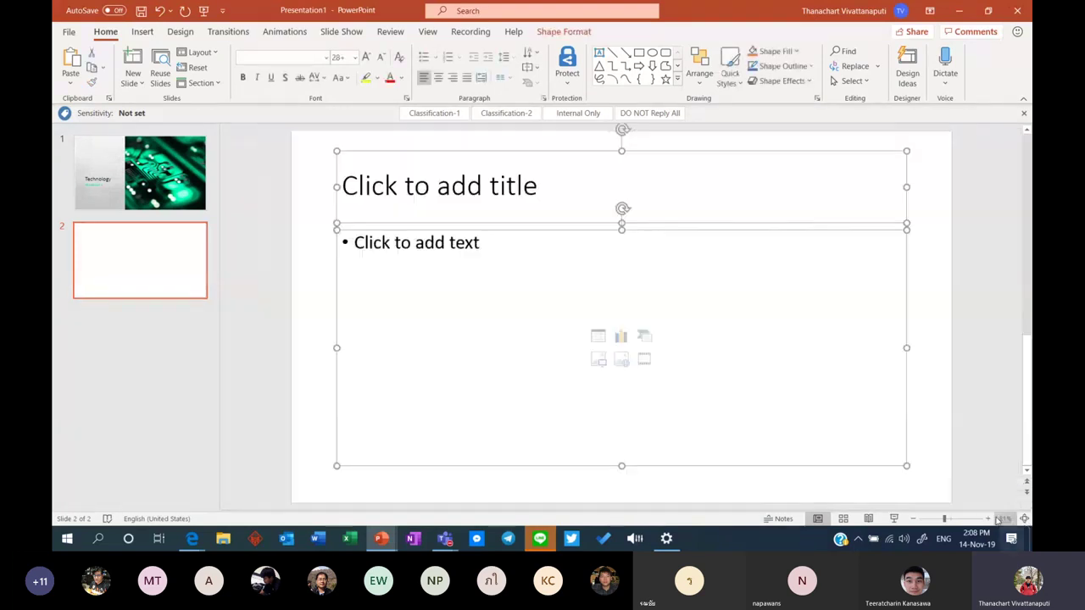
left_click(451, 256)
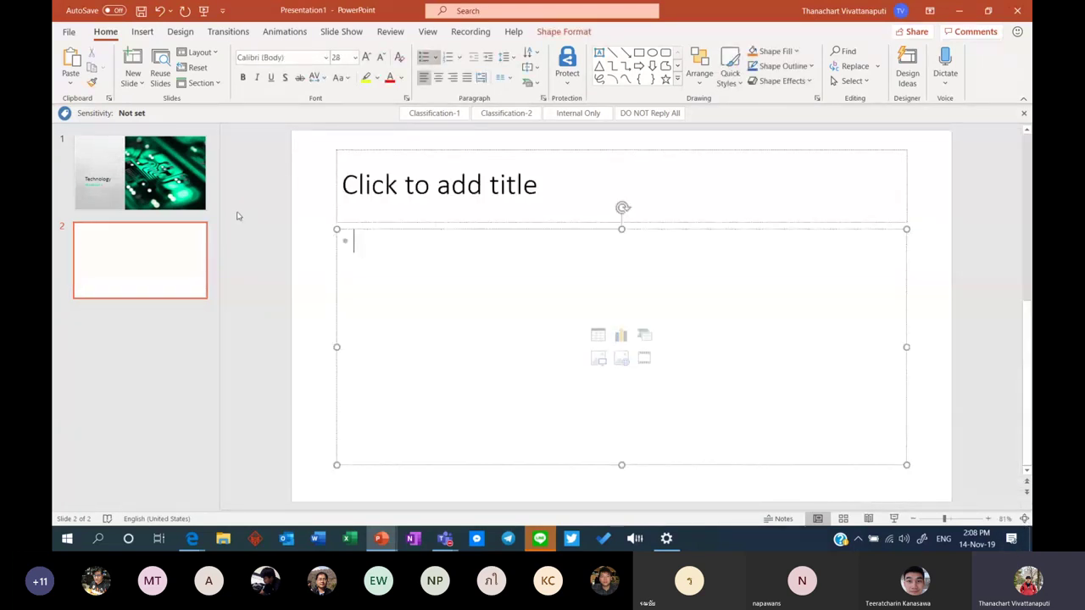
left_click(280, 214)
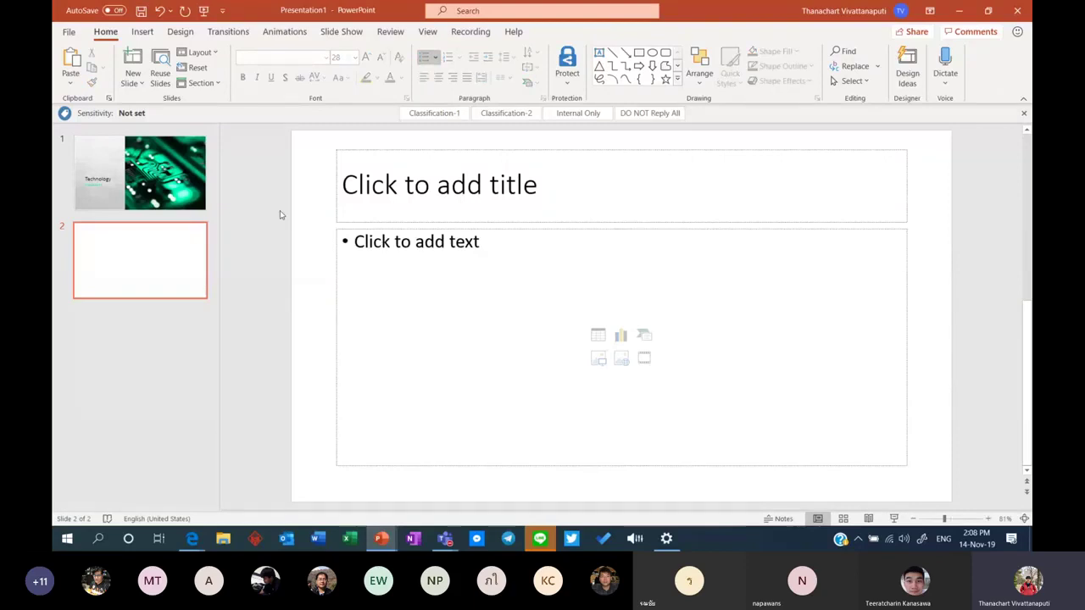
left_click_drag(255, 138, 432, 191)
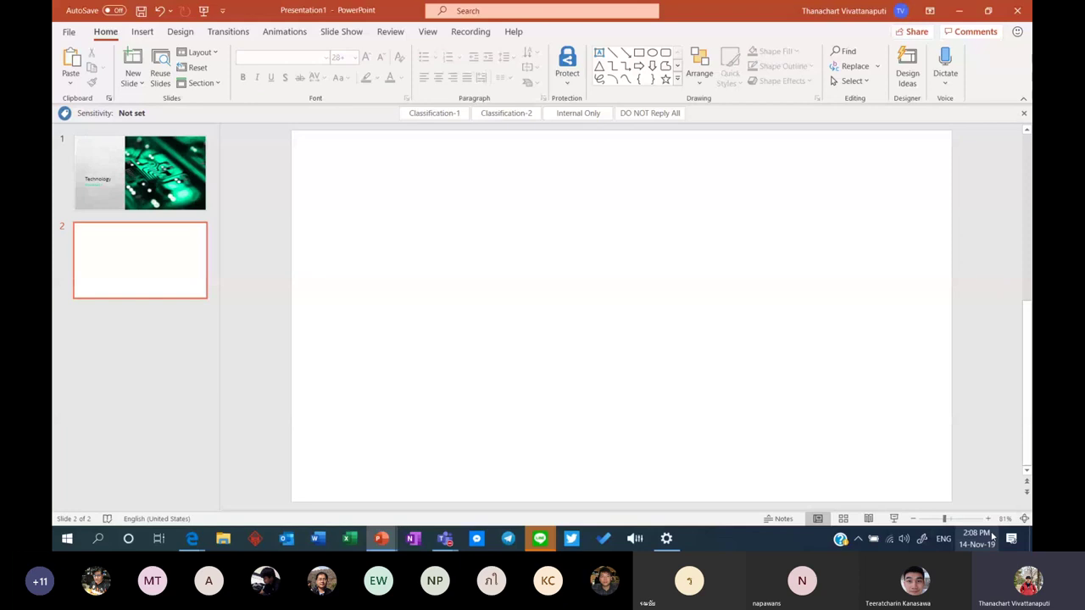
key("ctrl+a")
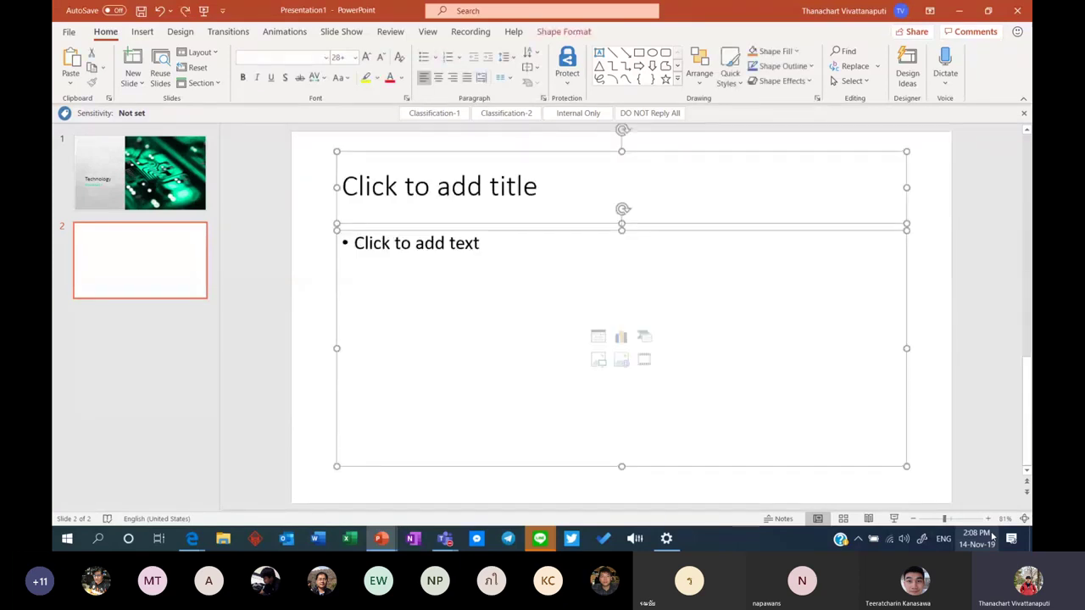
left_click(254, 174)
left_click(200, 51)
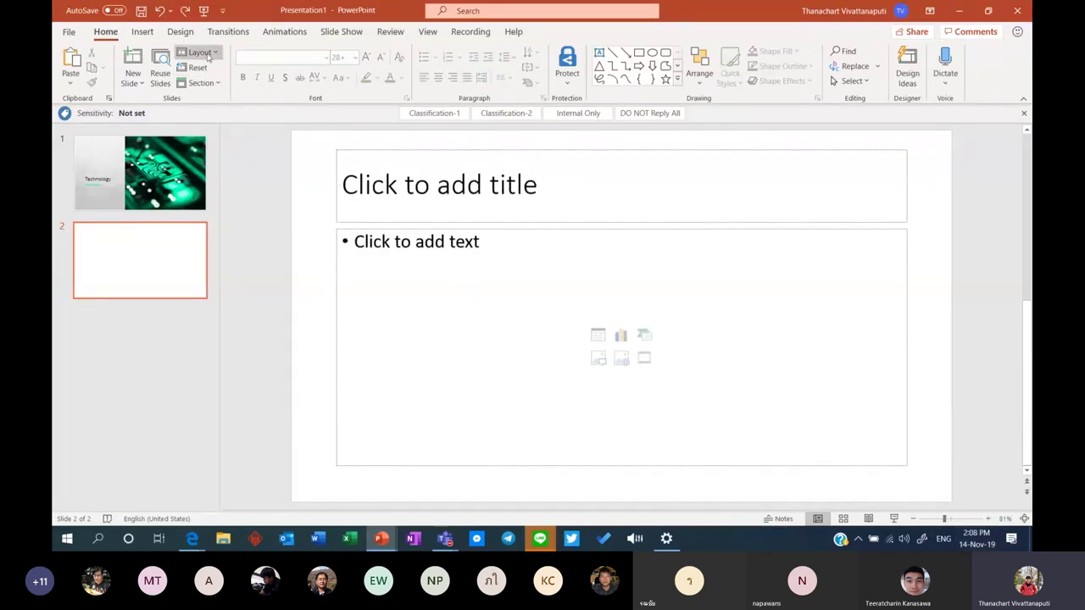
left_click(227, 226)
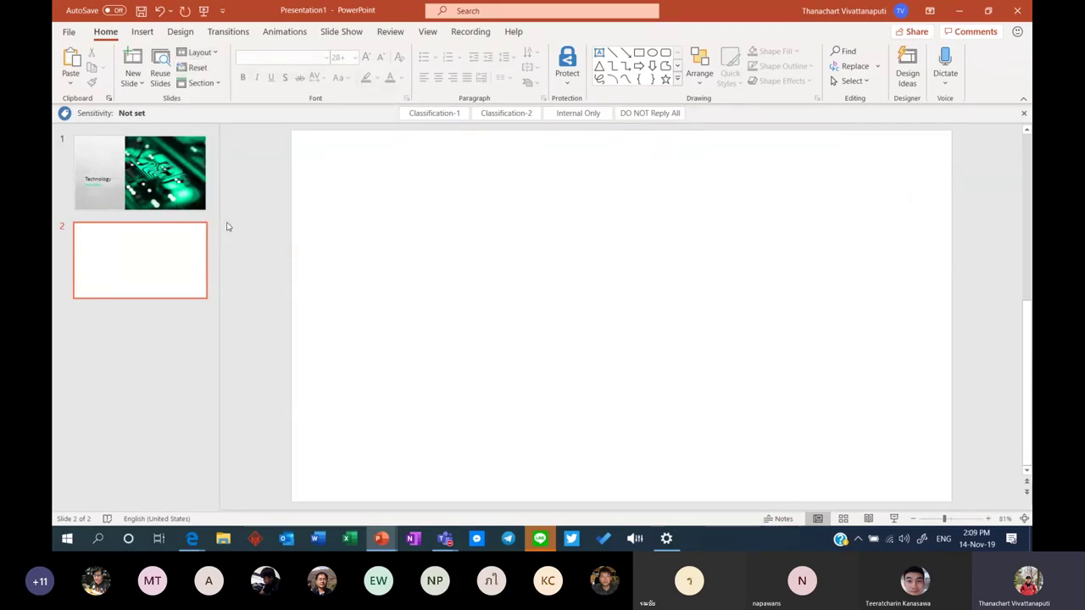
Step: Add a blank third slide after slide 2, then return to slide 2
right_click(158, 356)
left_click(191, 410)
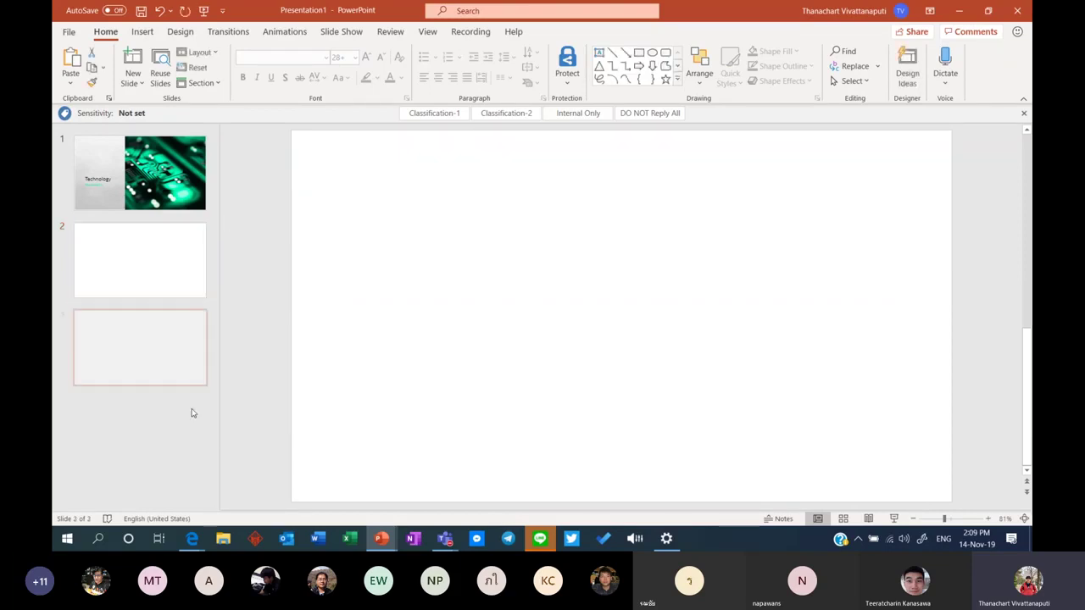
left_click(150, 331)
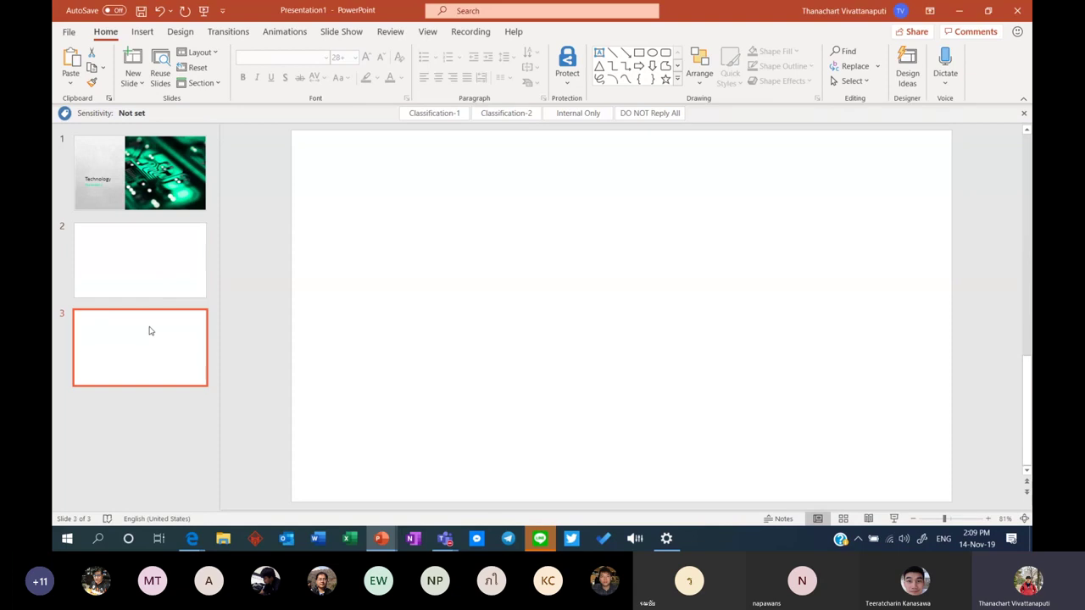
left_click(164, 254)
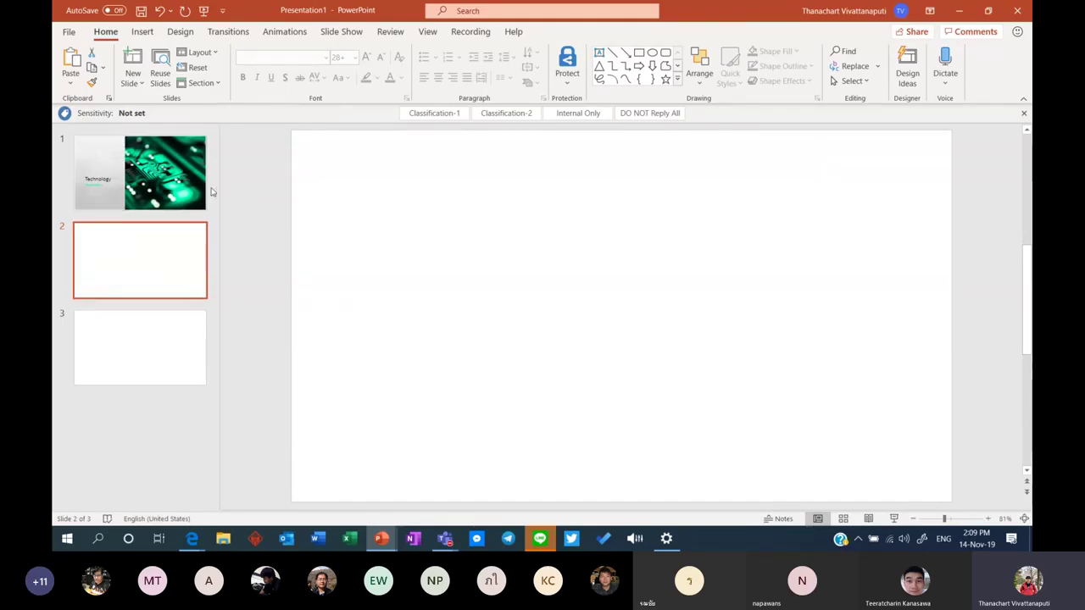
Step: Search online pictures for 'Intel Core i7' and insert the tilted Core i7 chip photo on slide 2
left_click(144, 32)
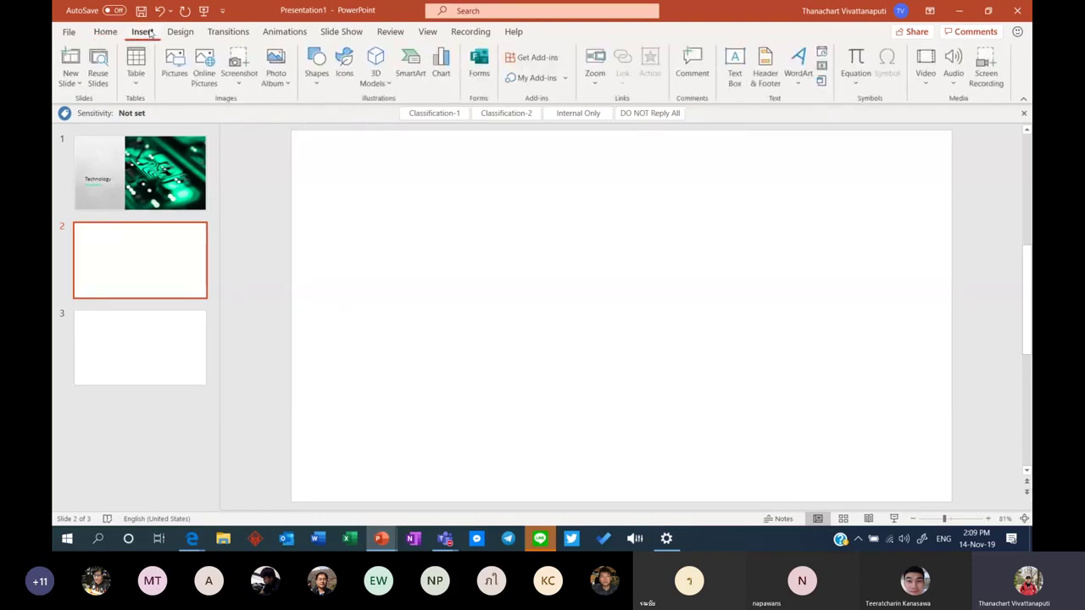
left_click(206, 90)
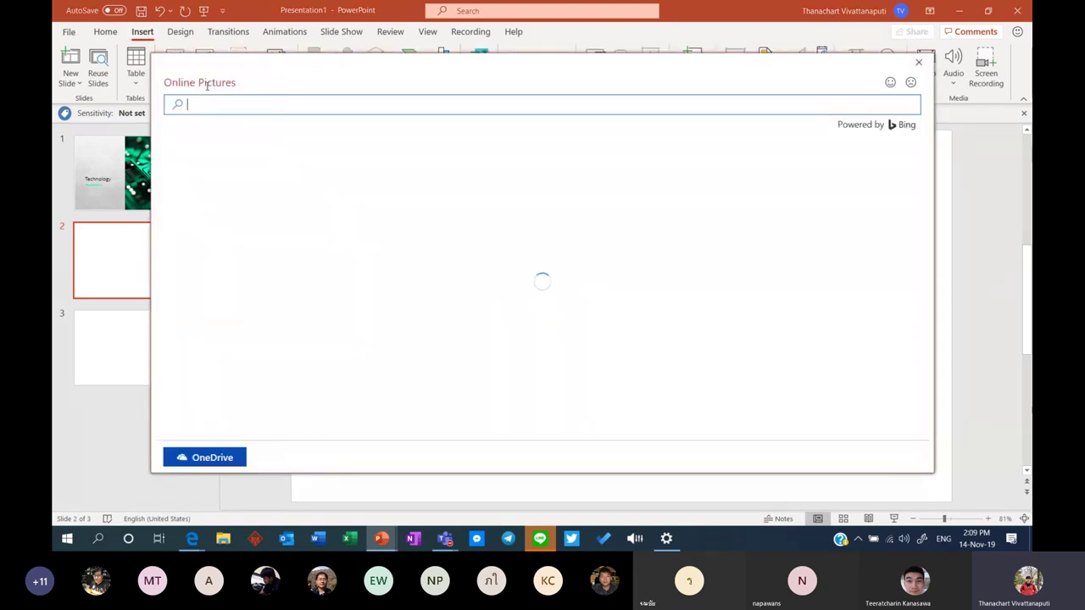
type("Intel Core i")
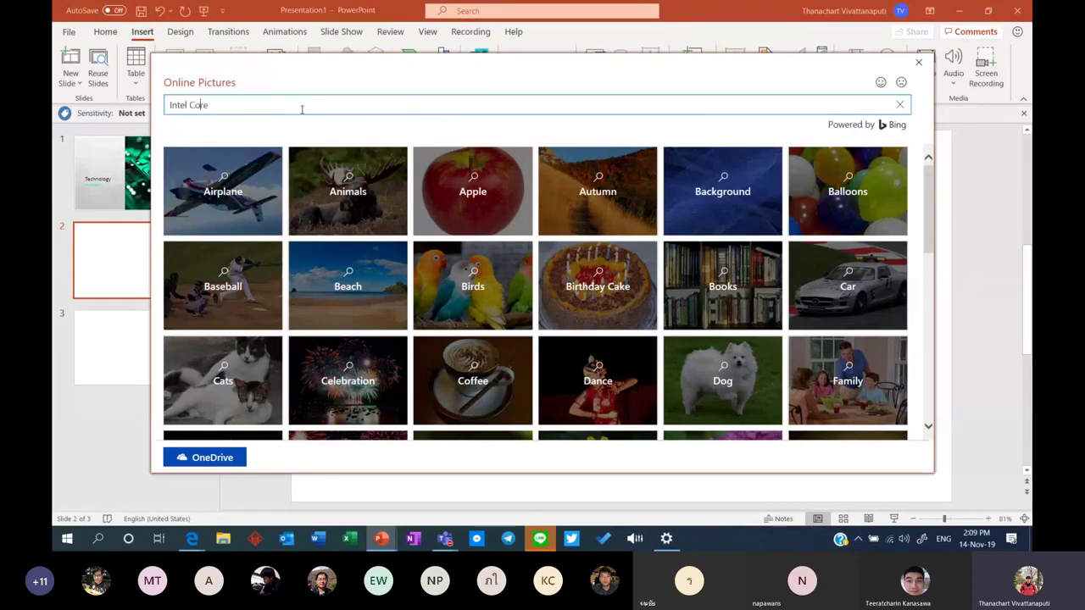
type("7")
key("Return")
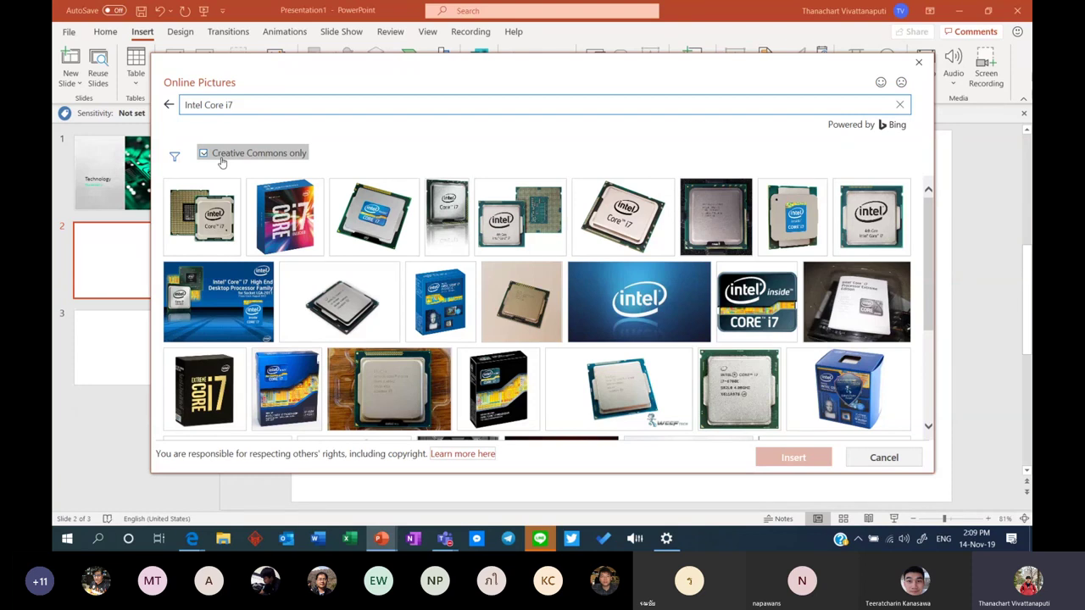
left_click(409, 251)
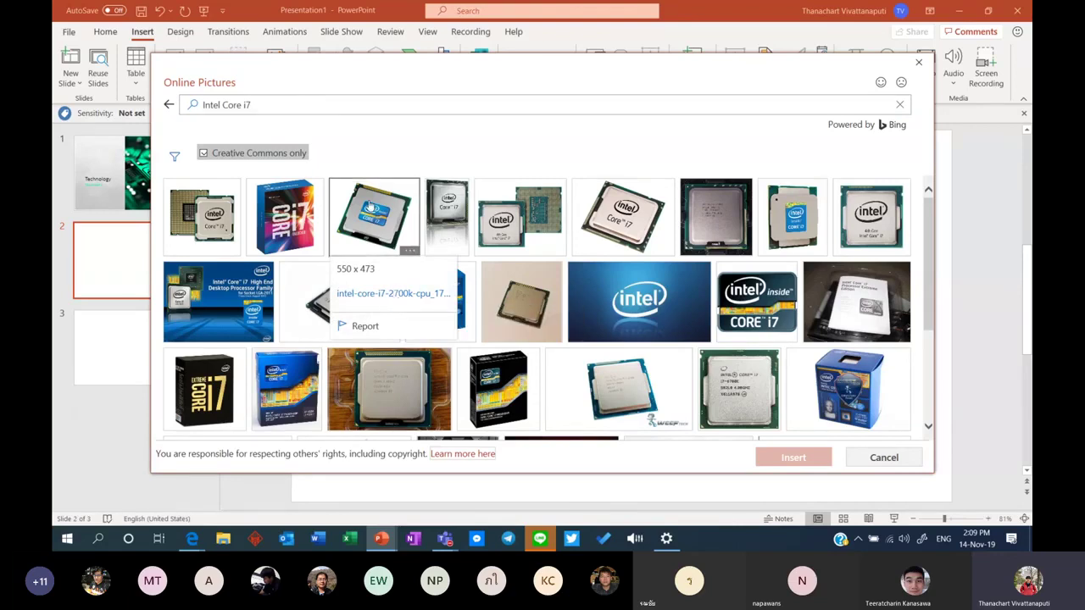
left_click(424, 150)
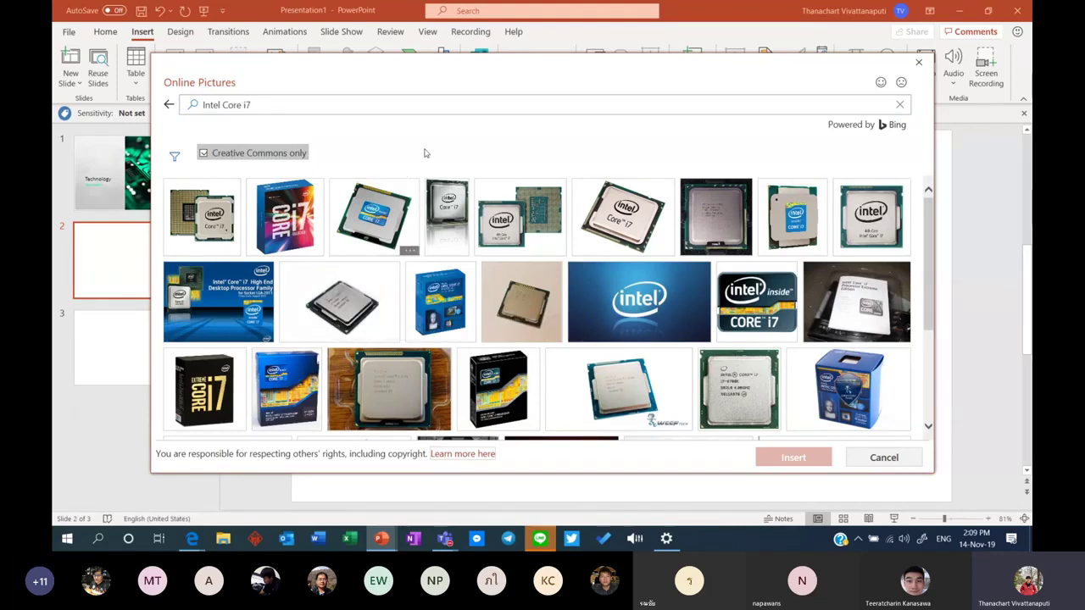
left_click(348, 218)
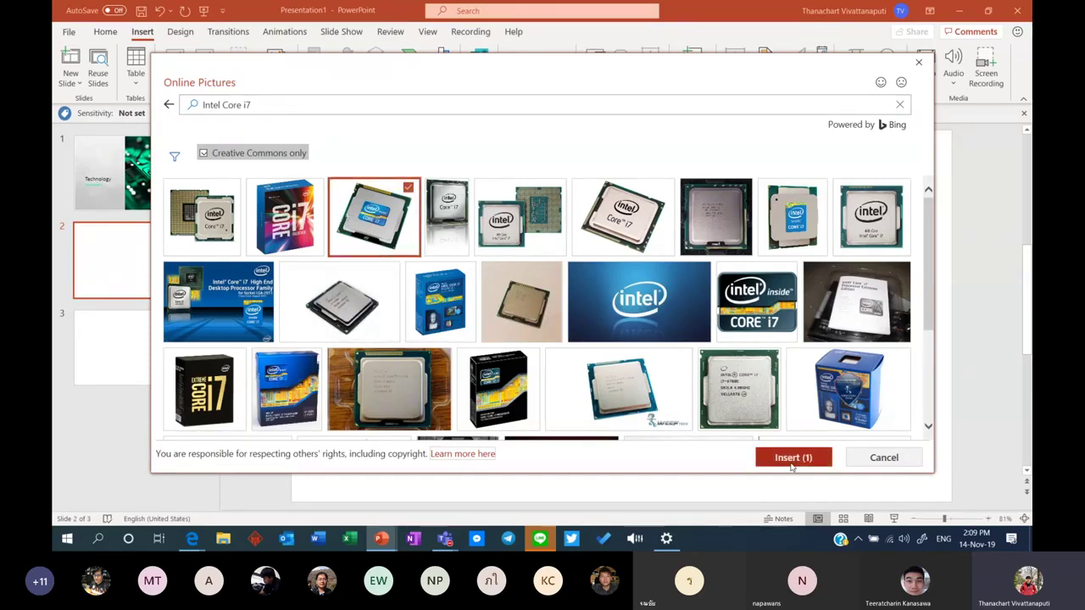
left_click(791, 462)
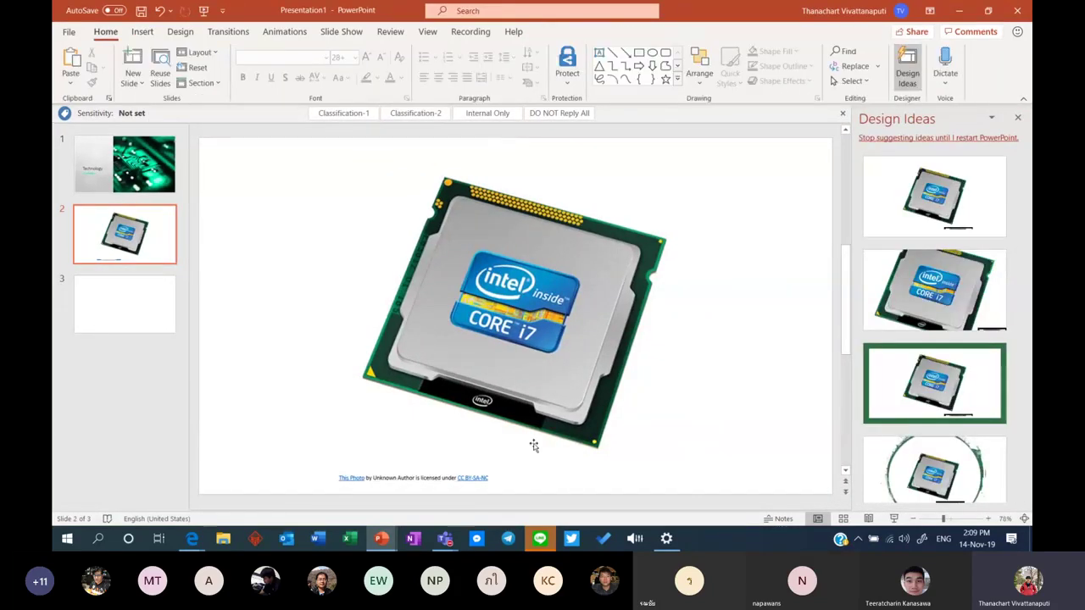
Step: Inspect the CC BY-SA-NC photo credit caption beneath the processor picture
left_click(414, 478)
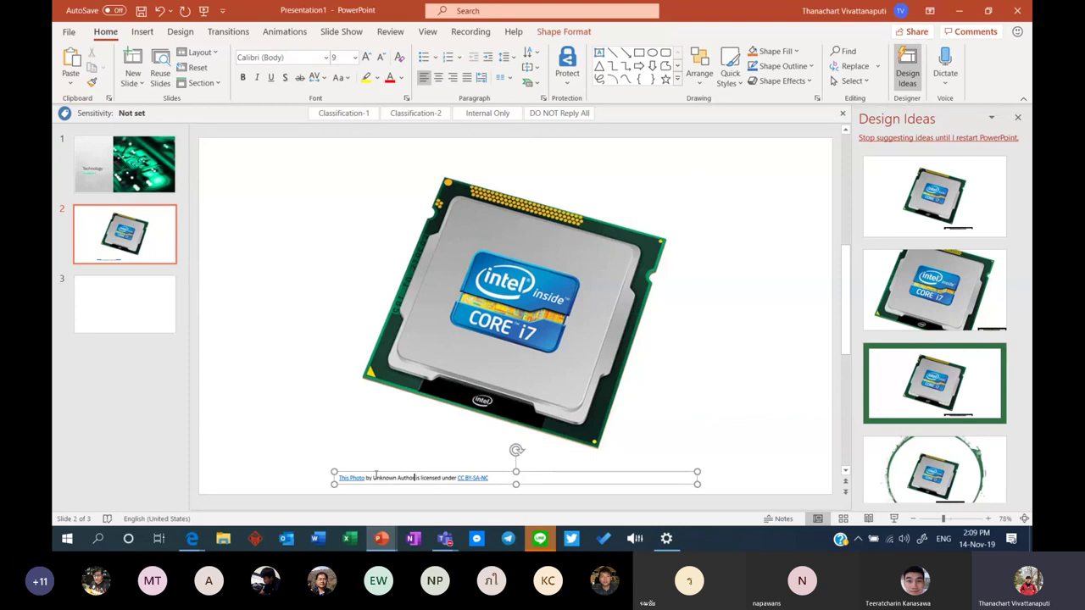
left_click(221, 460)
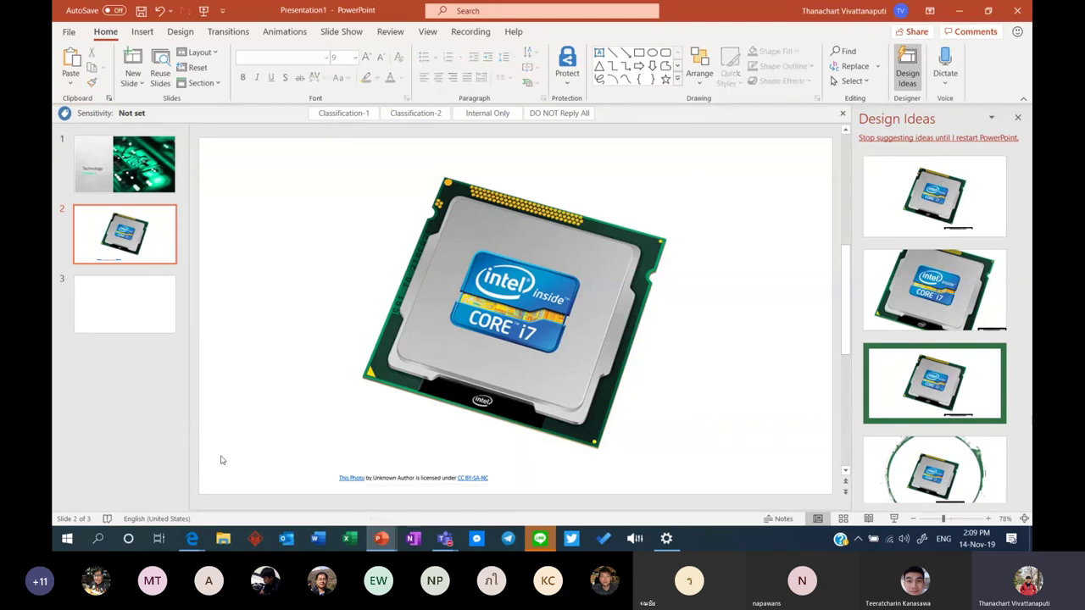
left_click(433, 477)
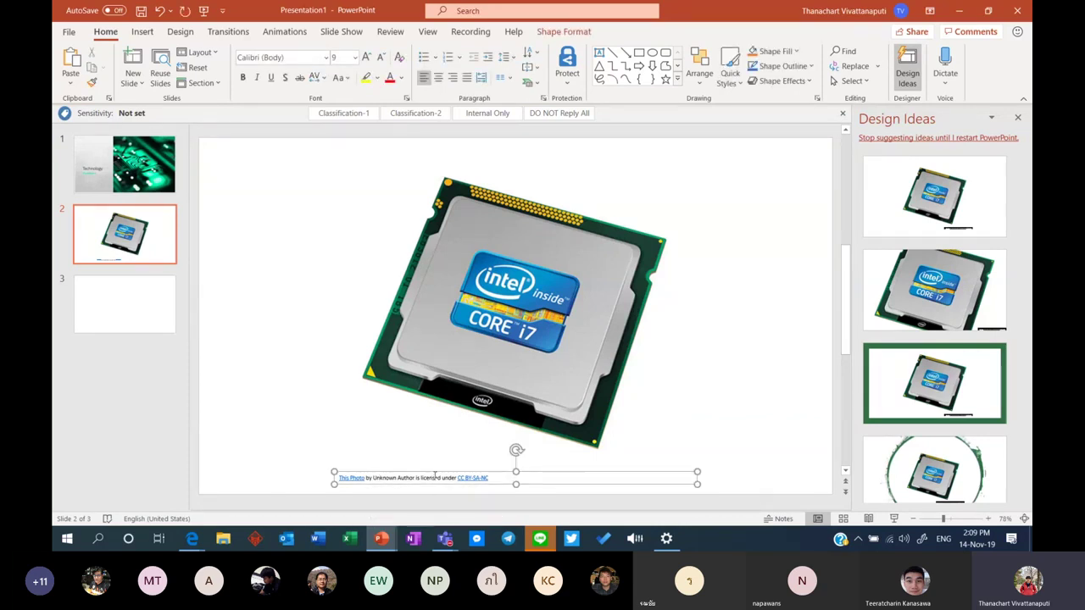
left_click(700, 330)
left_click(757, 376)
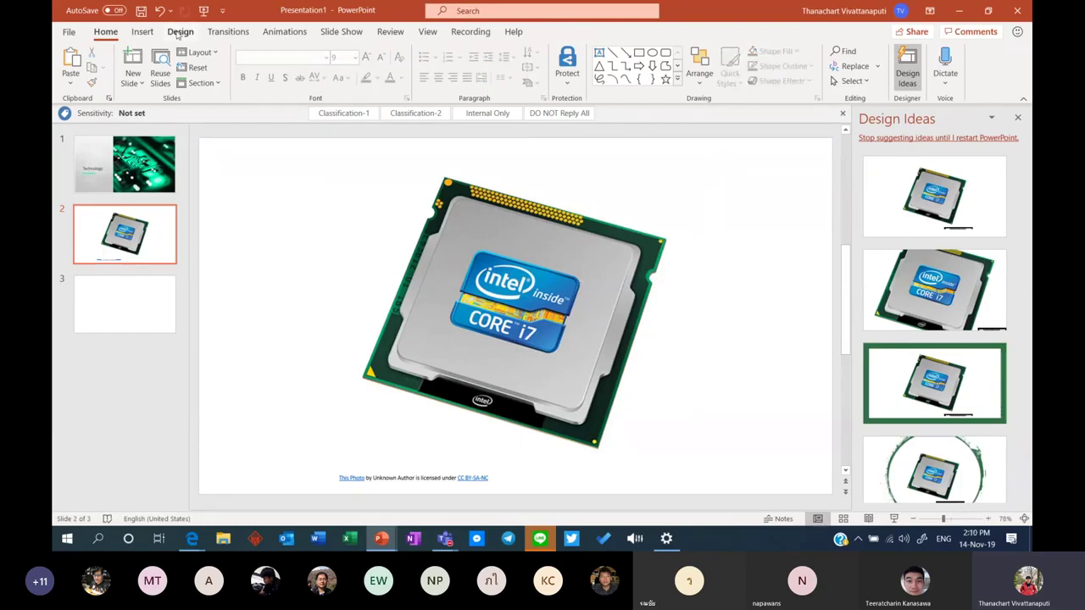
Step: Browse the slide thumbnails, ending on the blank slide 3
left_click(158, 323)
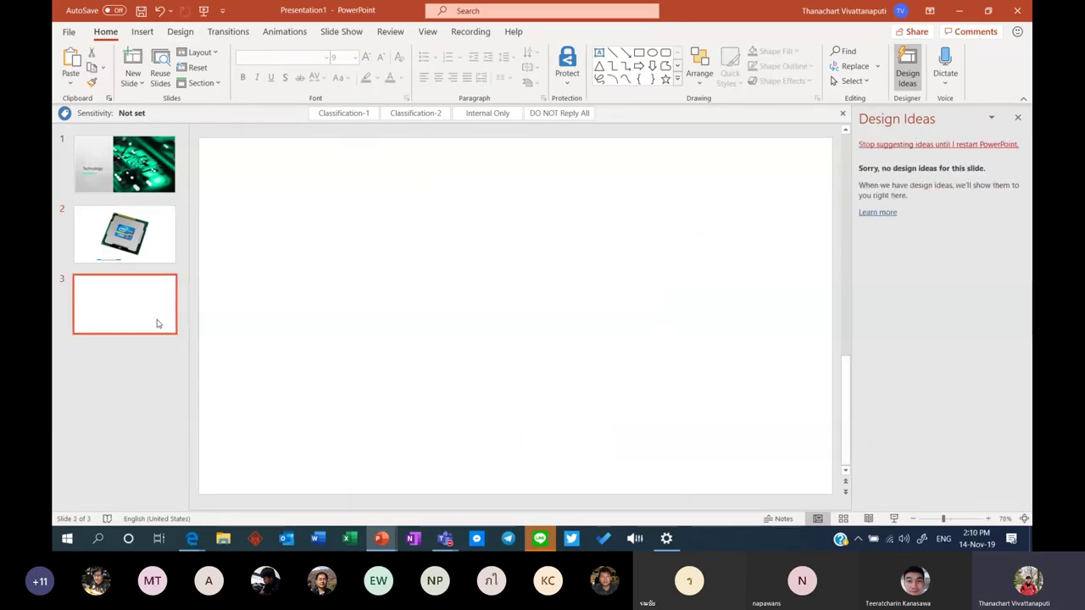
left_click(139, 165)
left_click(144, 223)
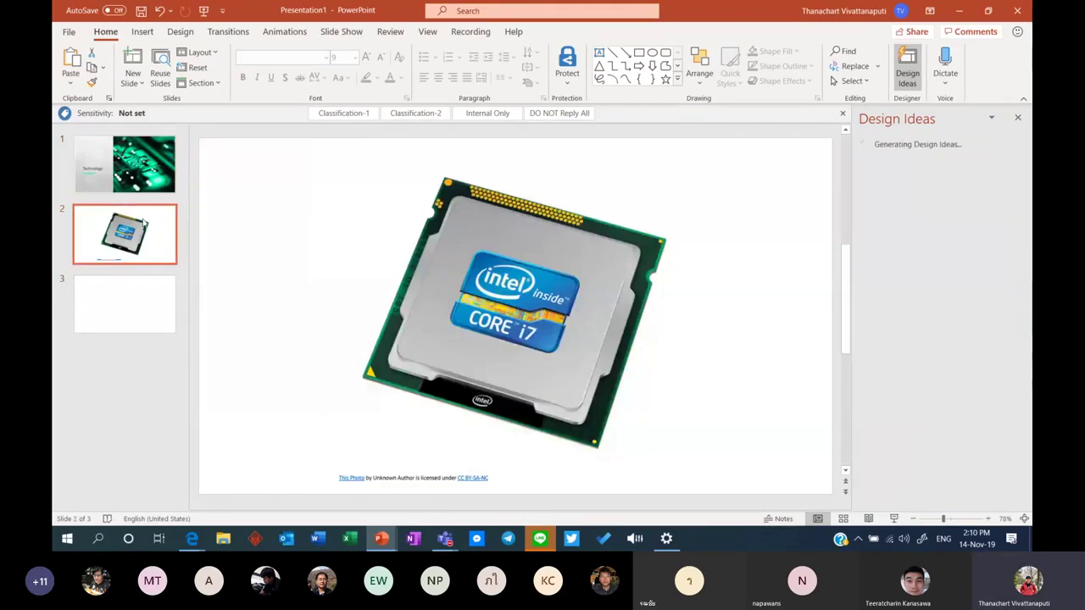
left_click(139, 290)
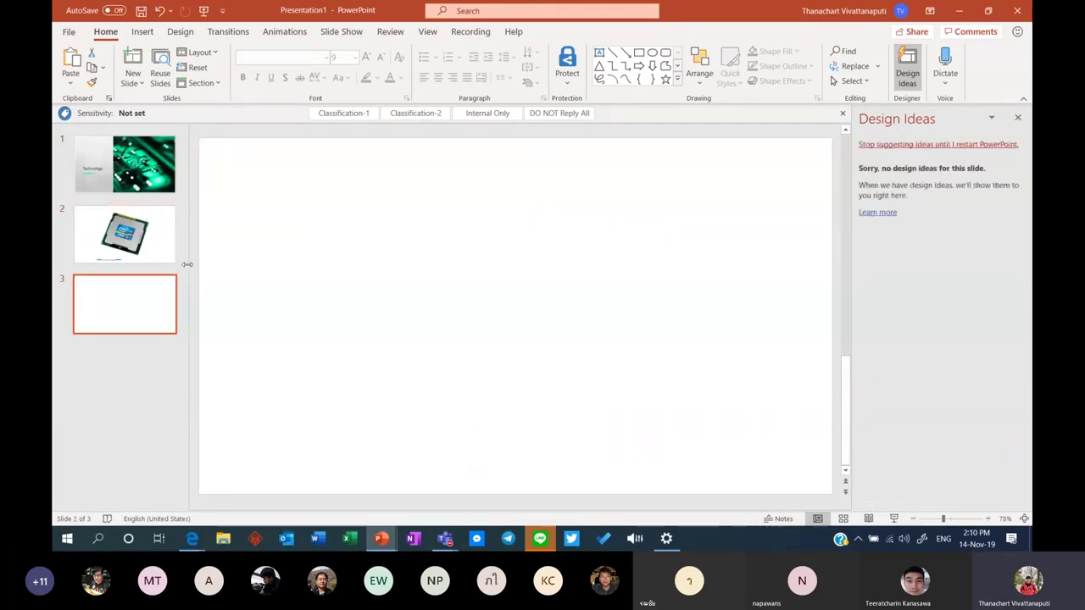
Step: Check the Office page in Edge, then show the Recording tab's Screenshot options list
left_click(470, 34)
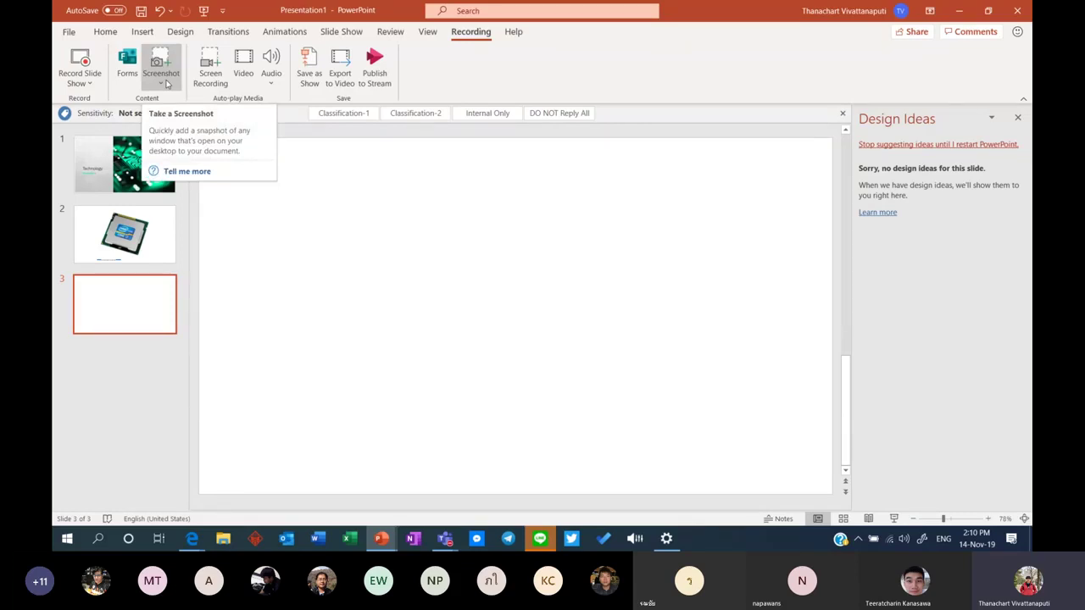
mouse_move(192, 539)
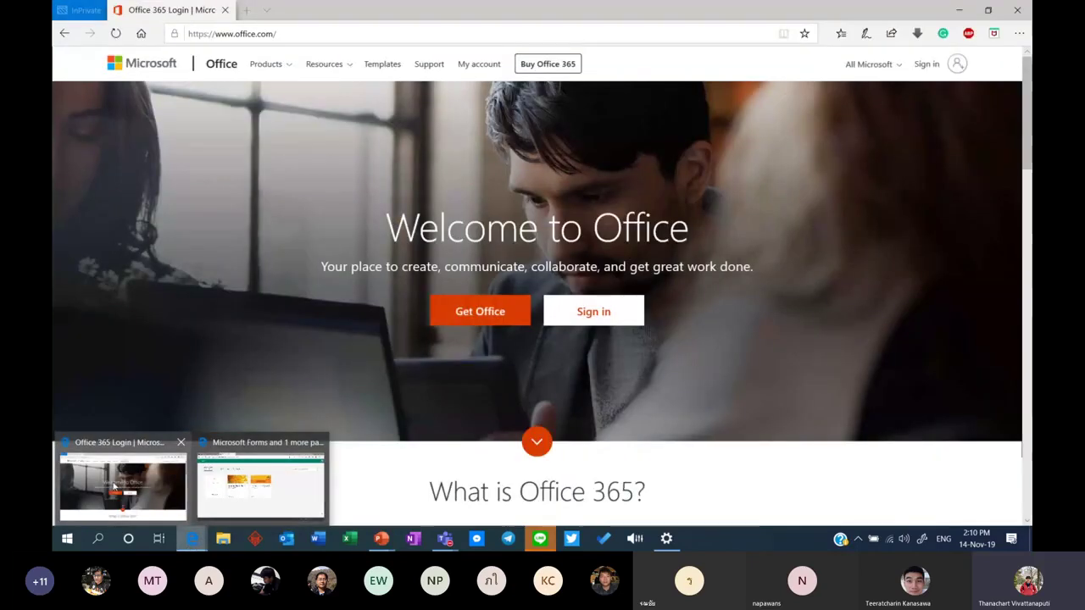
left_click(115, 486)
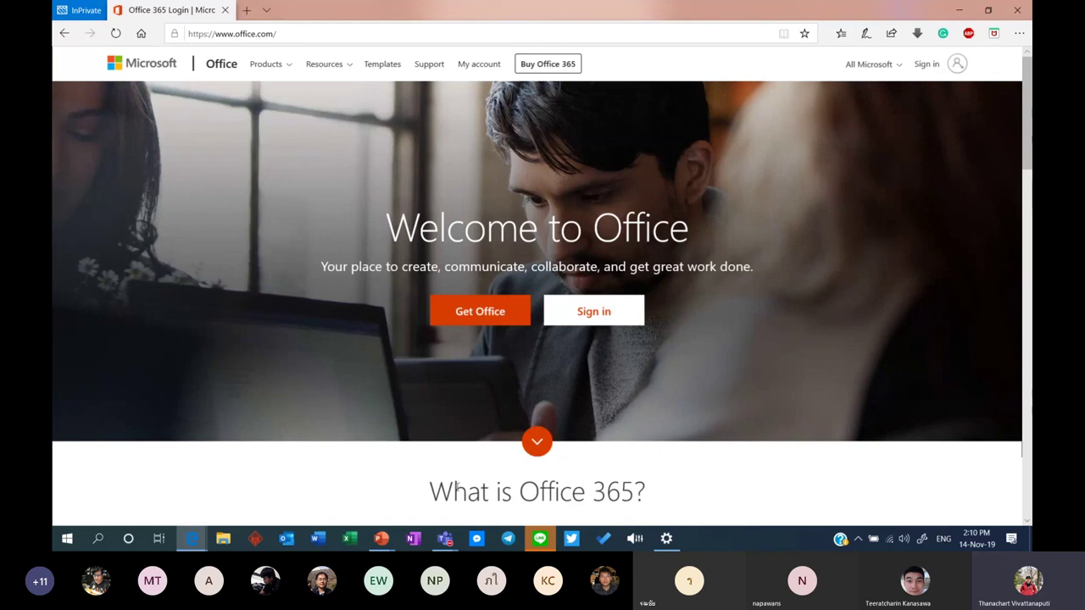
mouse_move(393, 545)
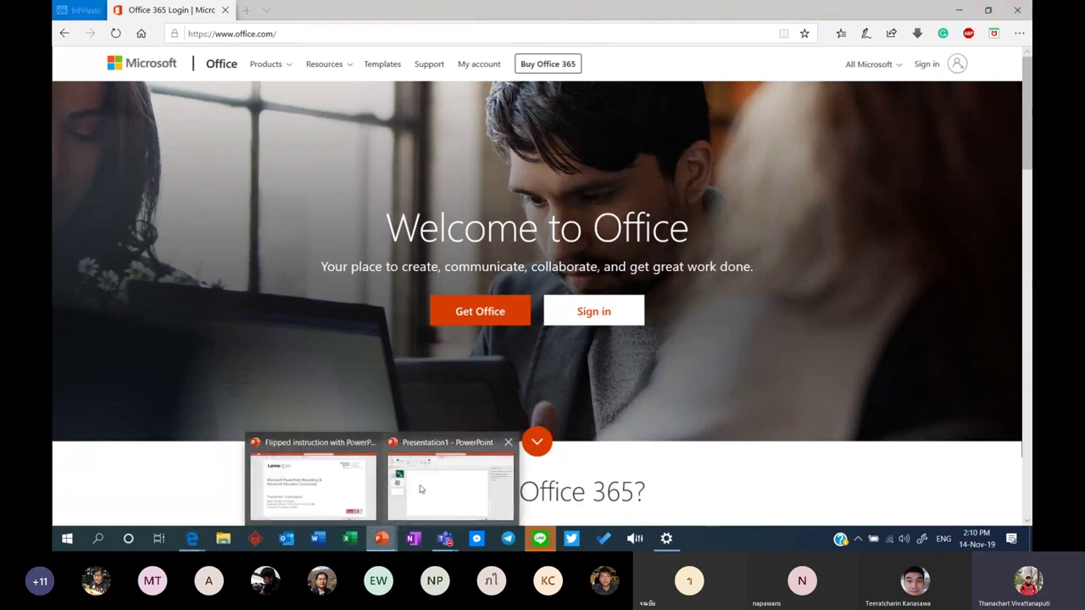
left_click(450, 488)
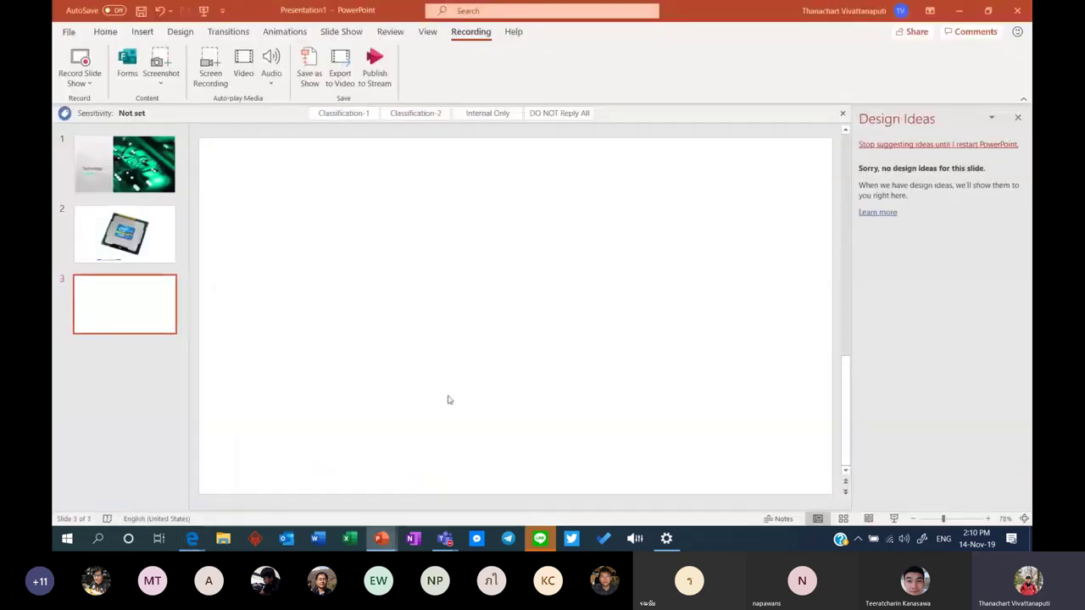
left_click(162, 83)
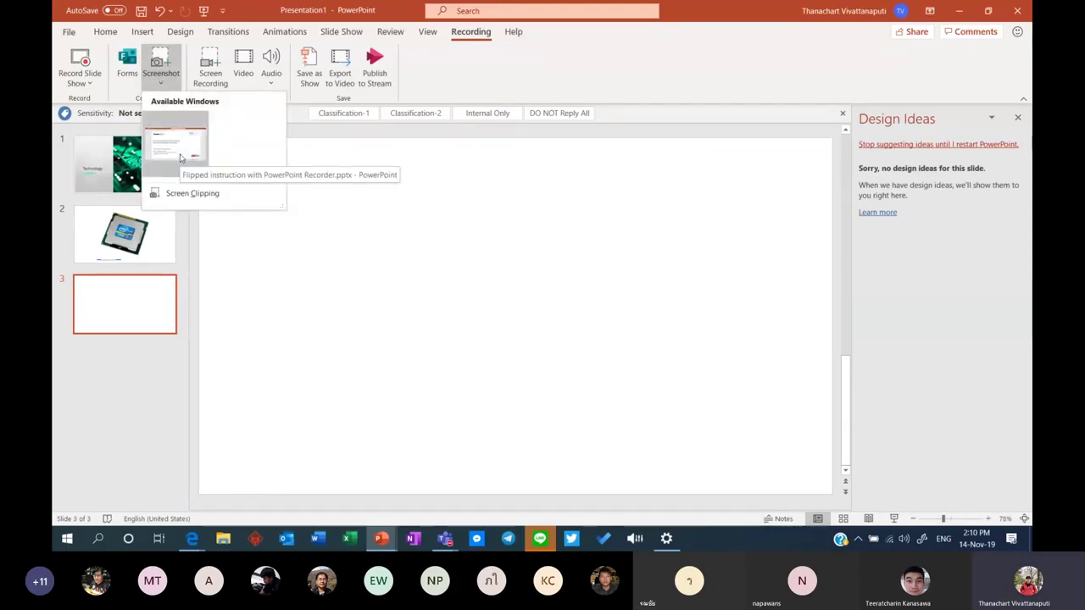
Step: Place a screen clipping of the 'Welcome to Office' web page on slide 3
left_click(184, 194)
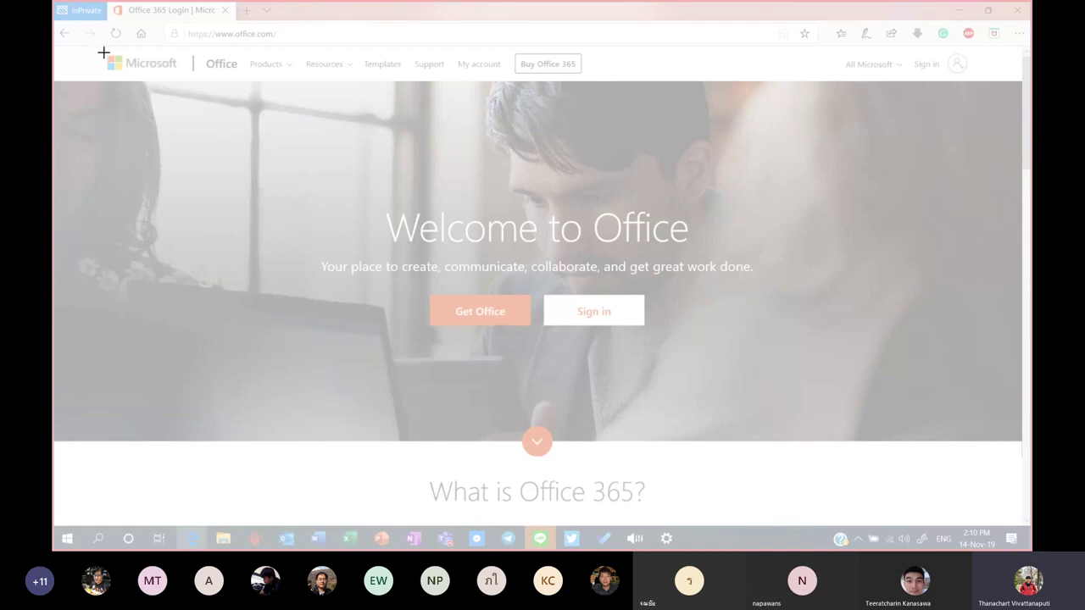
mouse_move(98, 48)
left_mouse_down()
mouse_move(977, 414)
mouse_move(997, 516)
left_mouse_up()
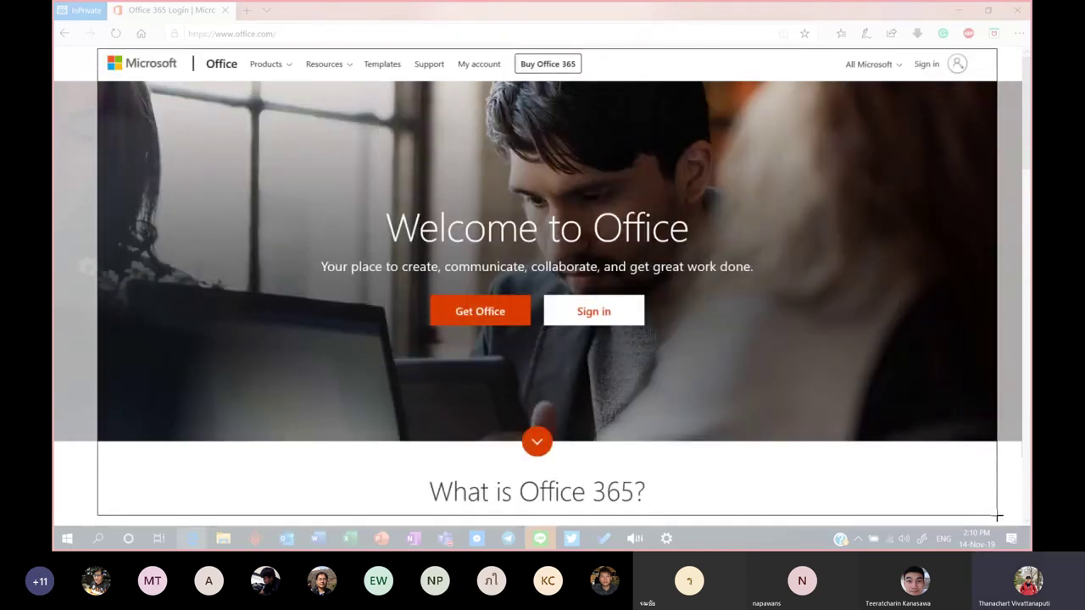
left_click_drag(997, 515, 997, 515)
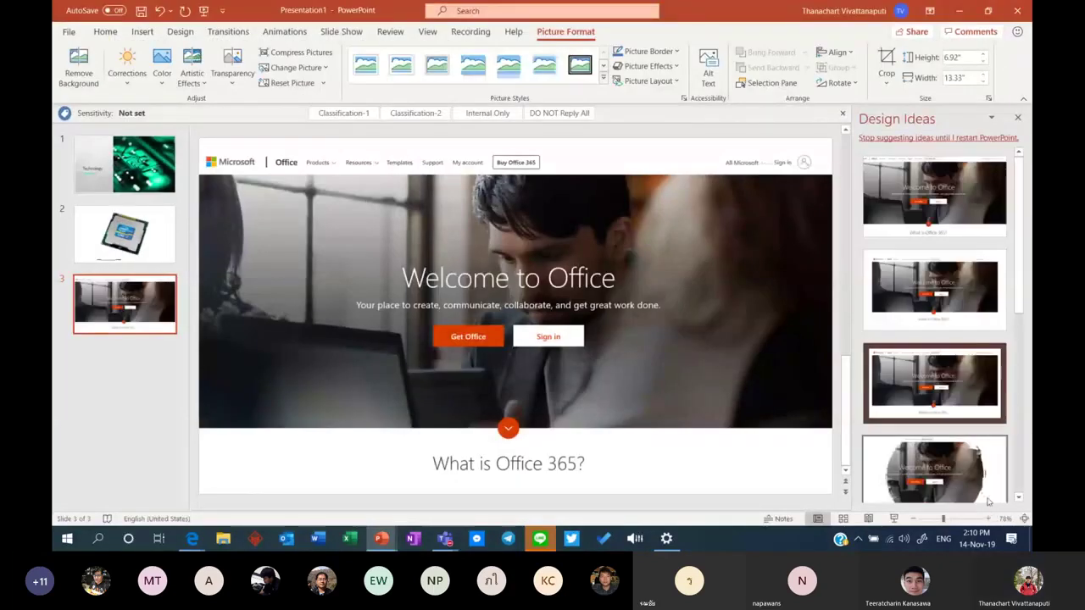
left_click(617, 150)
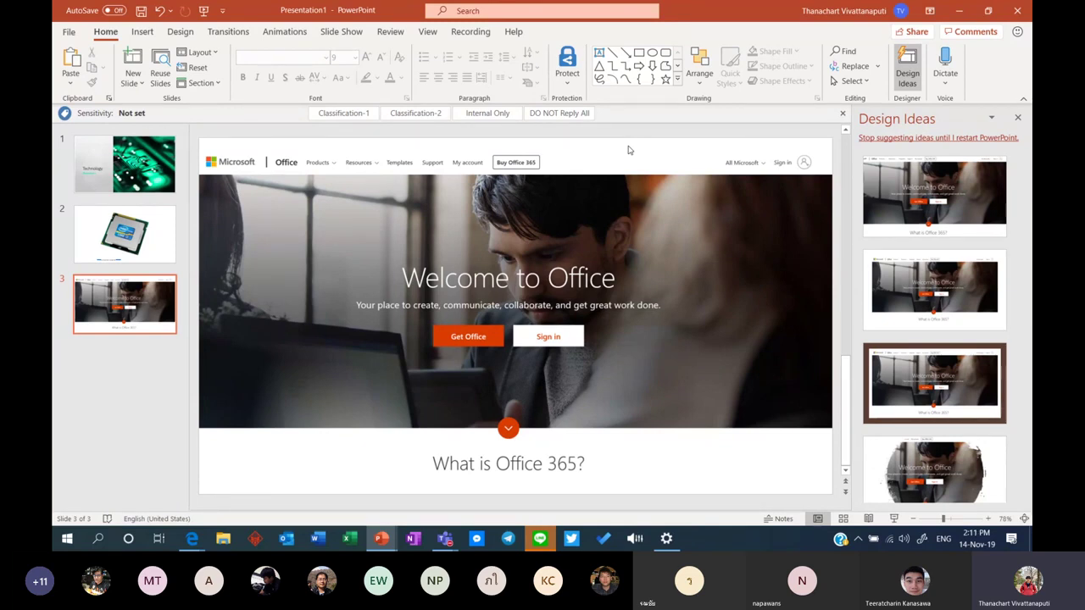
Step: Add a new blank slide 4 after slide 3
left_click(134, 416)
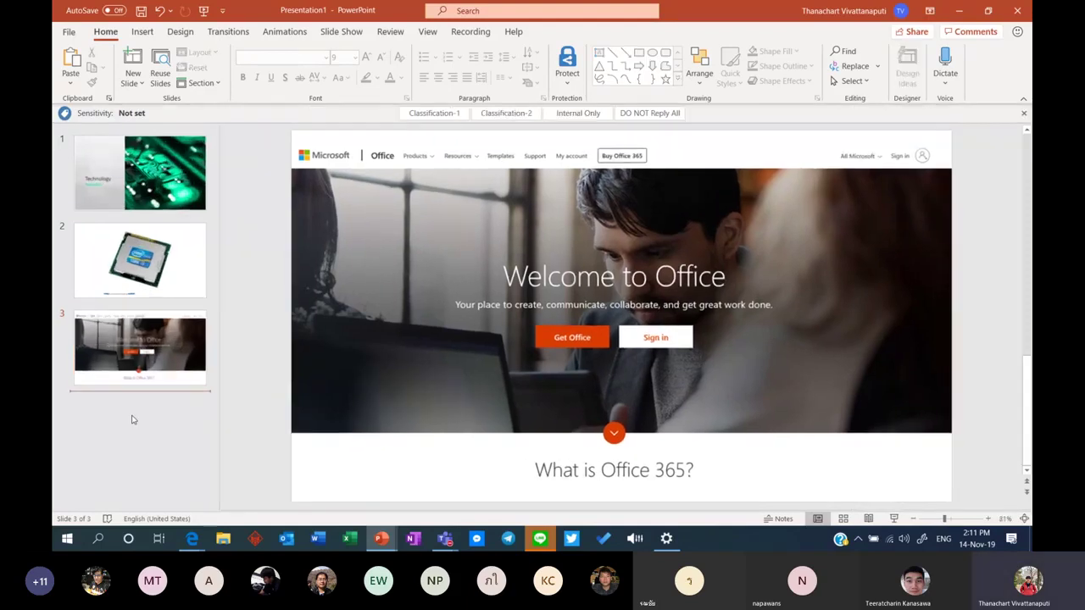
right_click(133, 416)
left_click(174, 468)
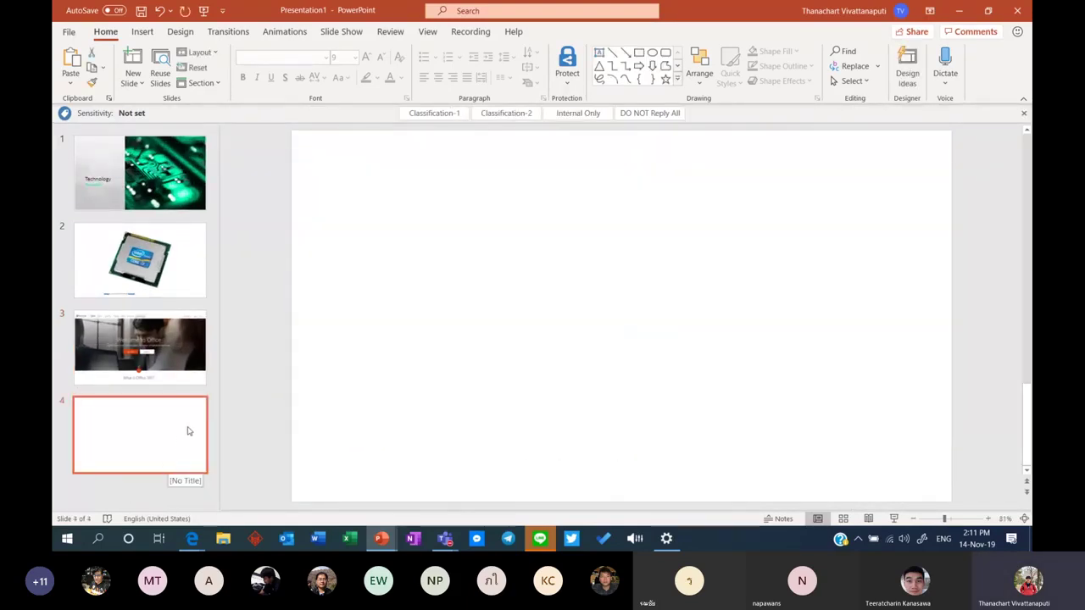
Step: Start a Screen Recording and mark the browser window, widened to the right edge, as capture area
left_click(469, 32)
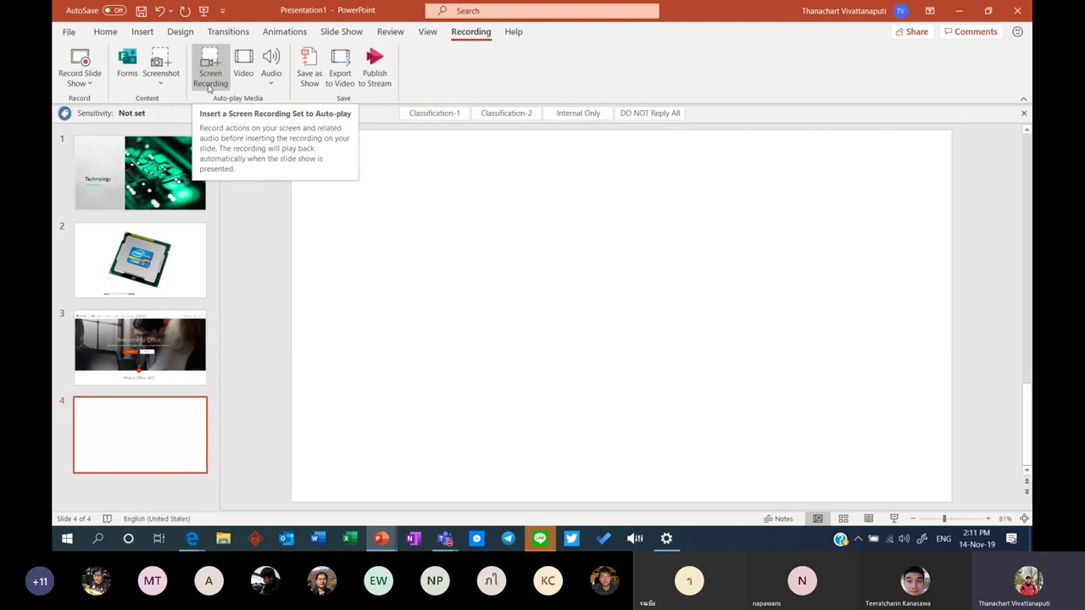
left_click(210, 86)
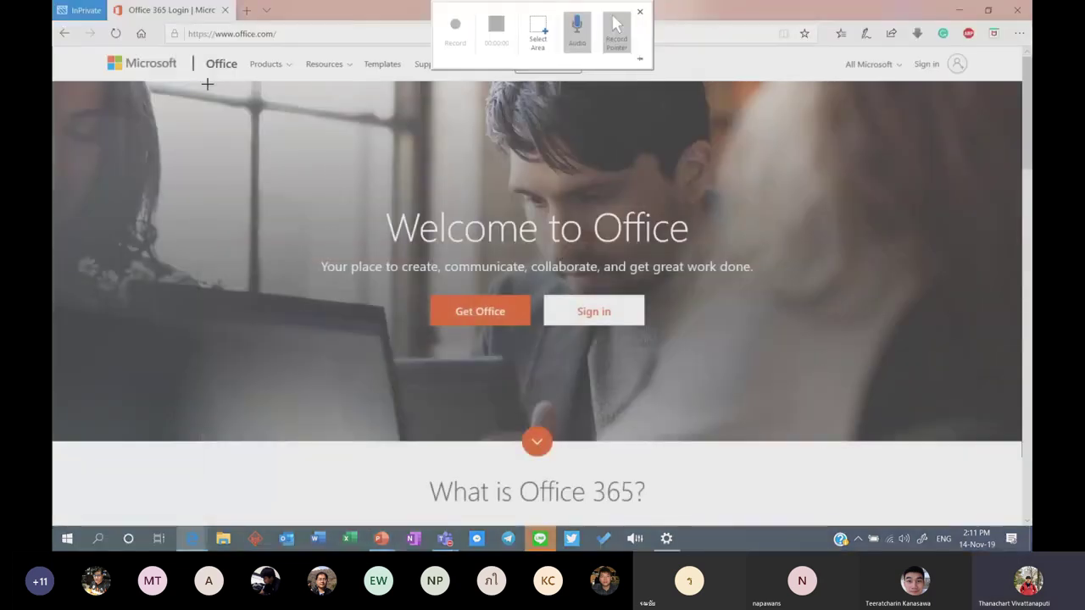
mouse_move(52, 0)
left_mouse_down()
mouse_move(308, 183)
mouse_move(999, 523)
left_mouse_up()
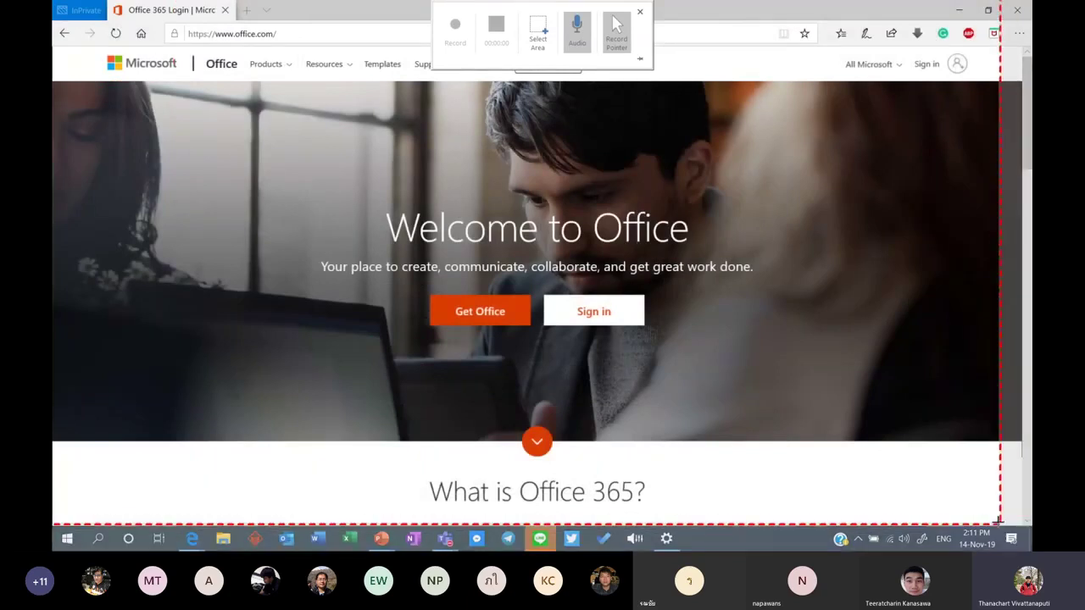
left_click_drag(999, 522, 1028, 518)
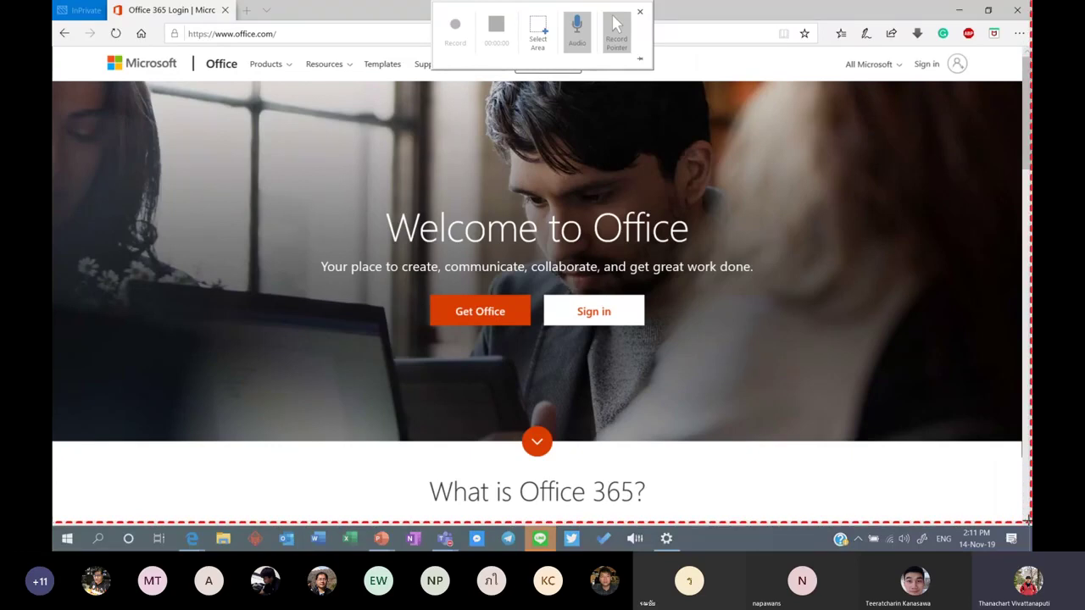
left_click_drag(1028, 517, 1029, 519)
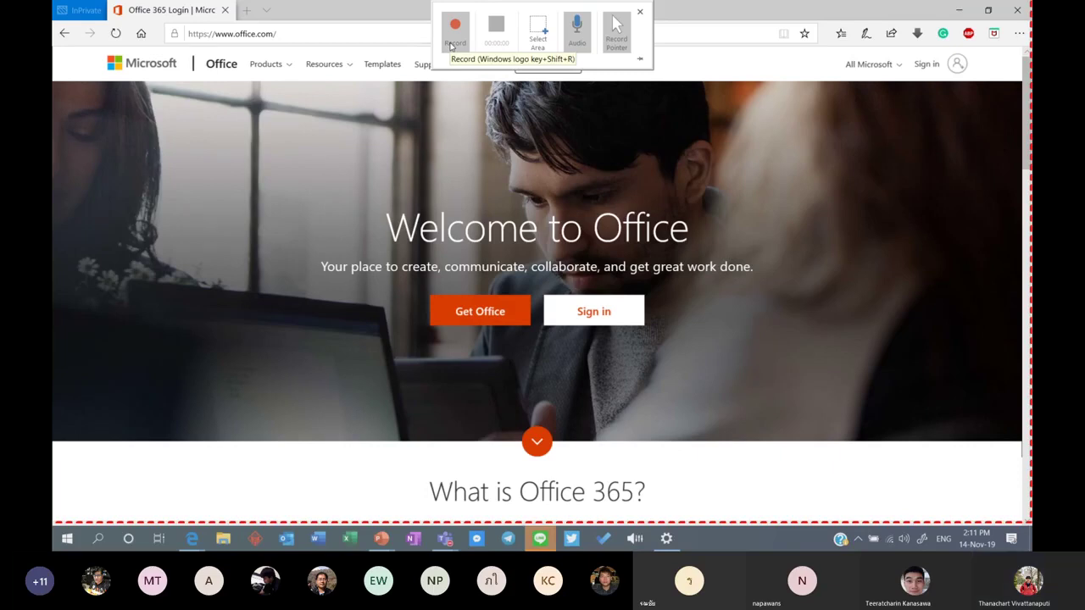
Step: Start recording, keep Microphone Array as input in Sound settings, and bring Edge forward
left_click(450, 43)
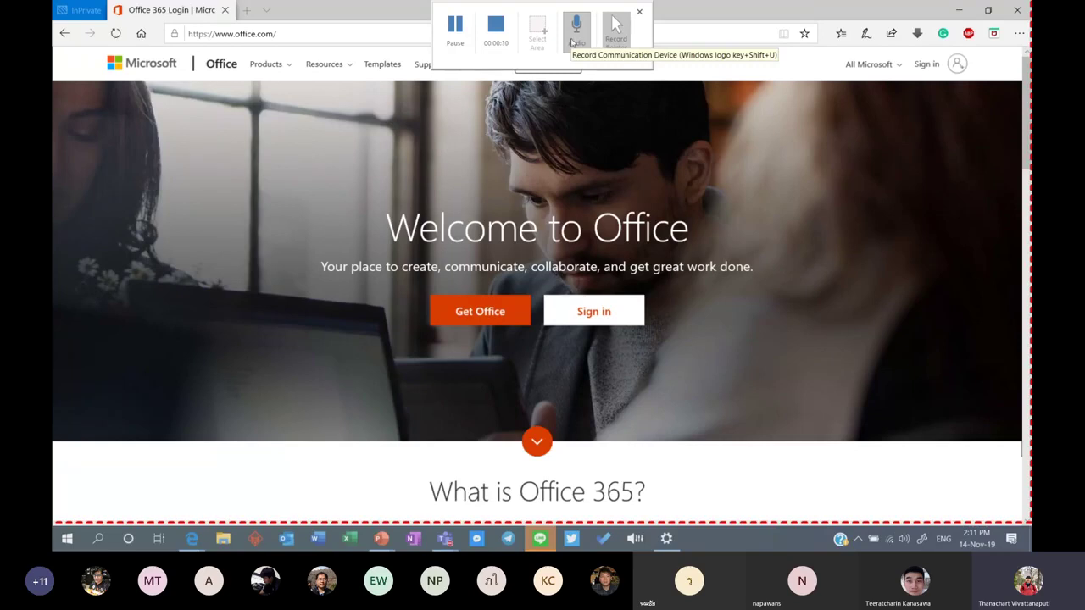
left_click(575, 44)
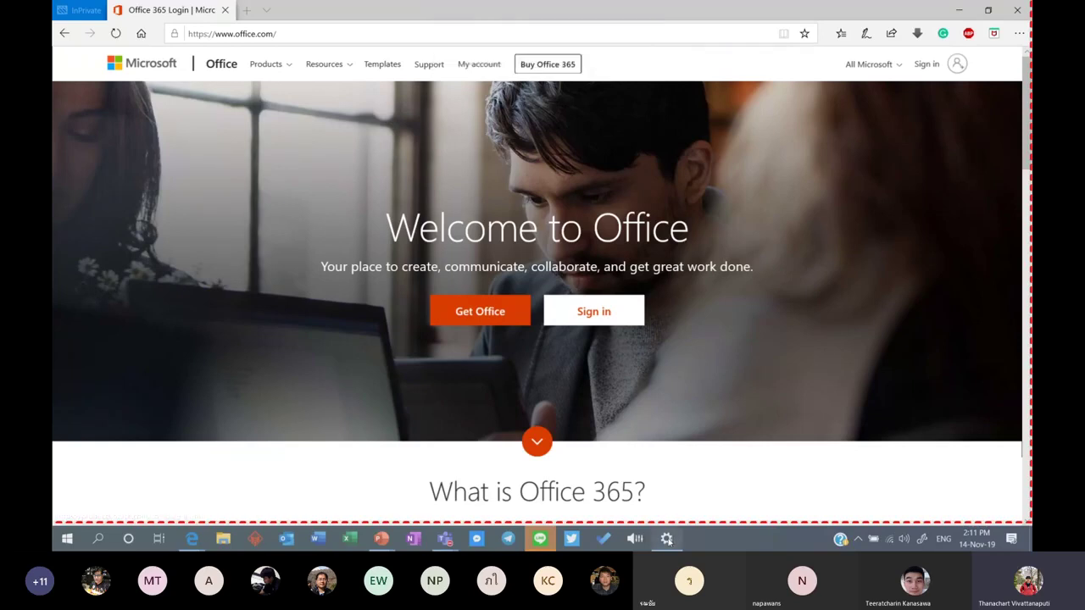
left_click_drag(641, 247, 536, 137)
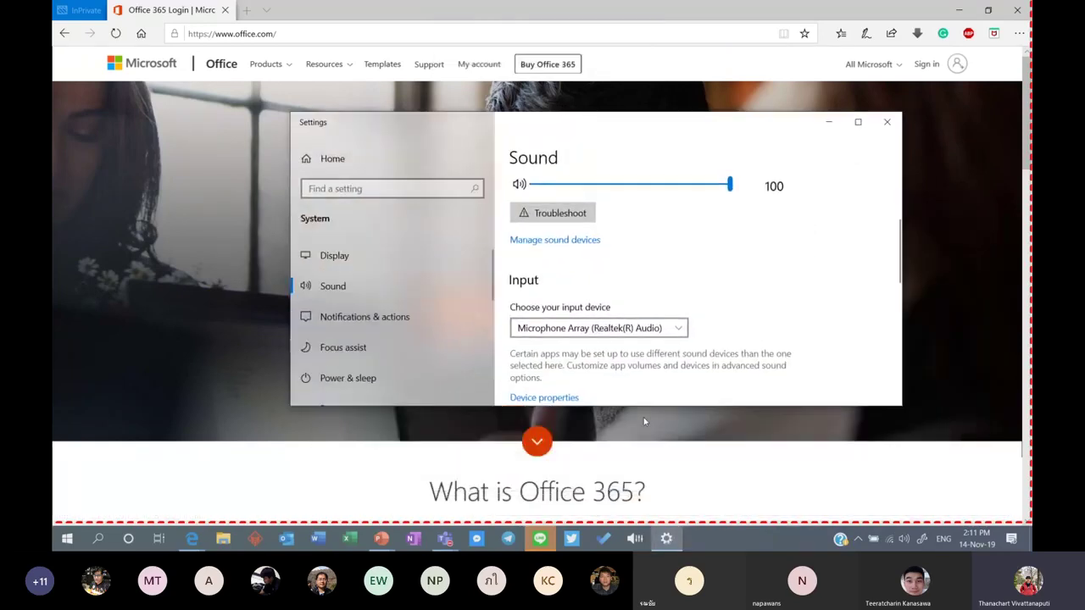
left_click_drag(657, 409, 659, 511)
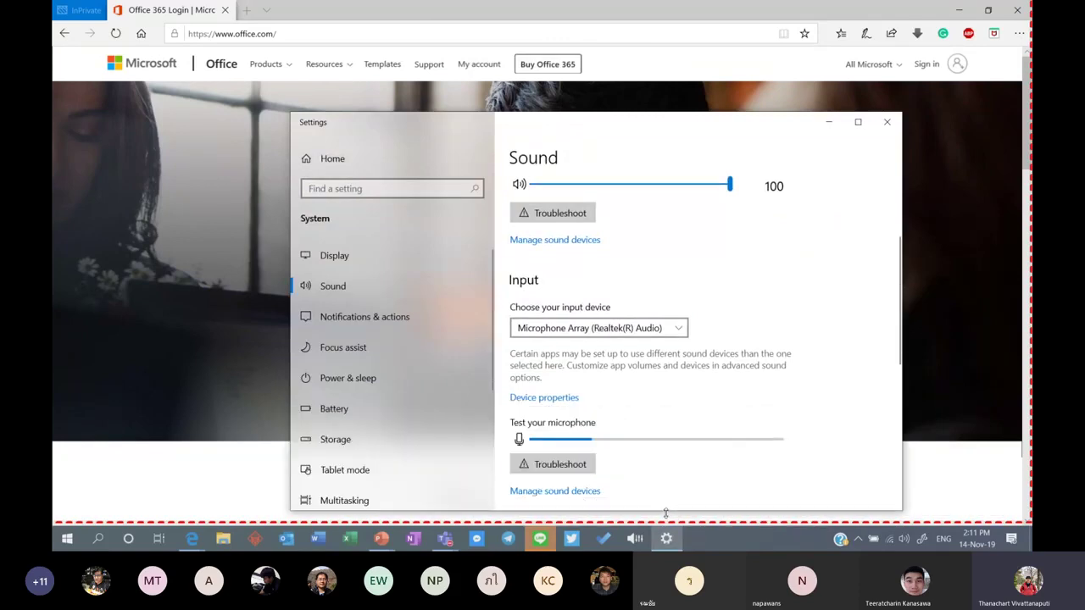
left_click(650, 330)
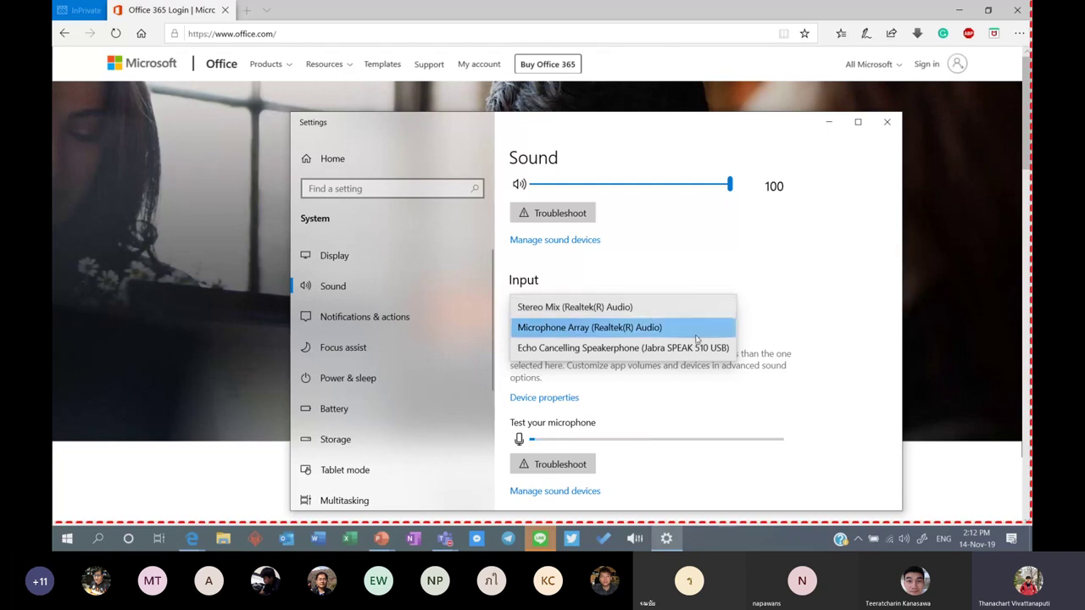
left_click(794, 322)
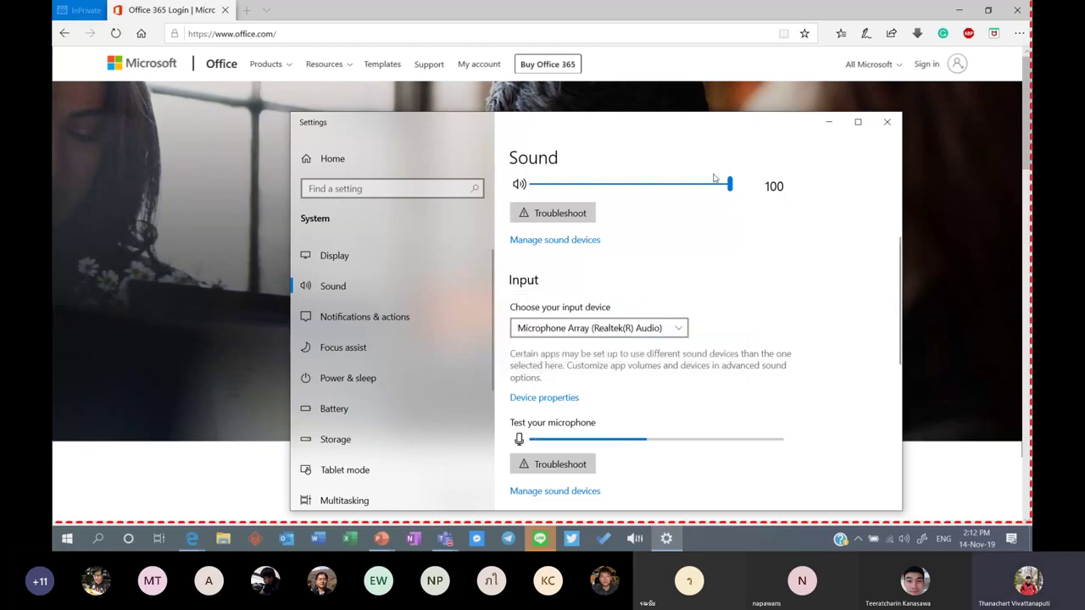
left_click(722, 94)
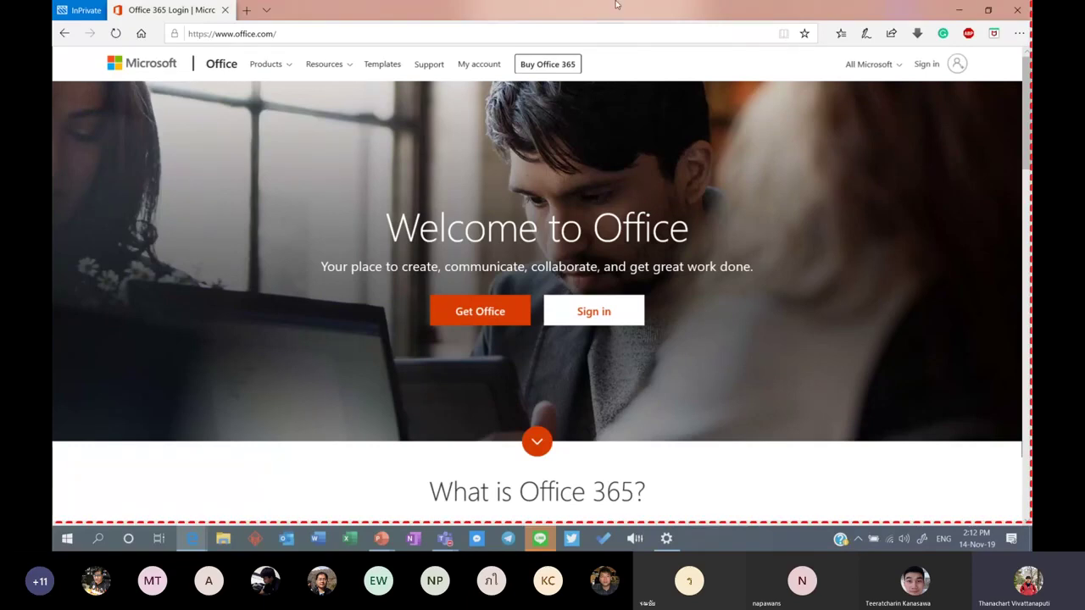
Step: Sign in to Office 365 with the saved work account and password, declining to stay signed in
mouse_move(616, 2)
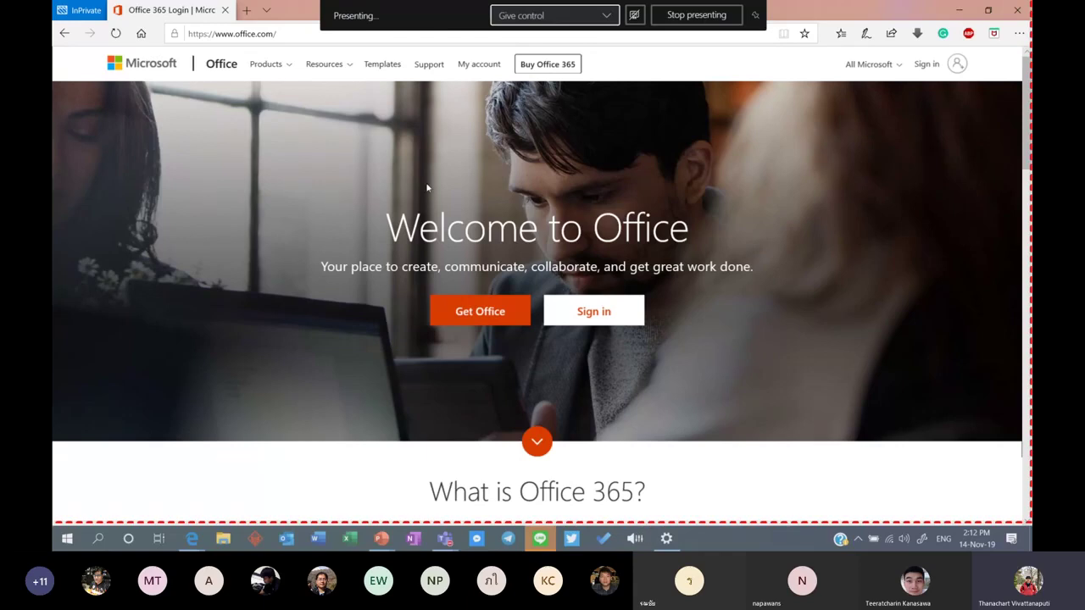
left_click(607, 325)
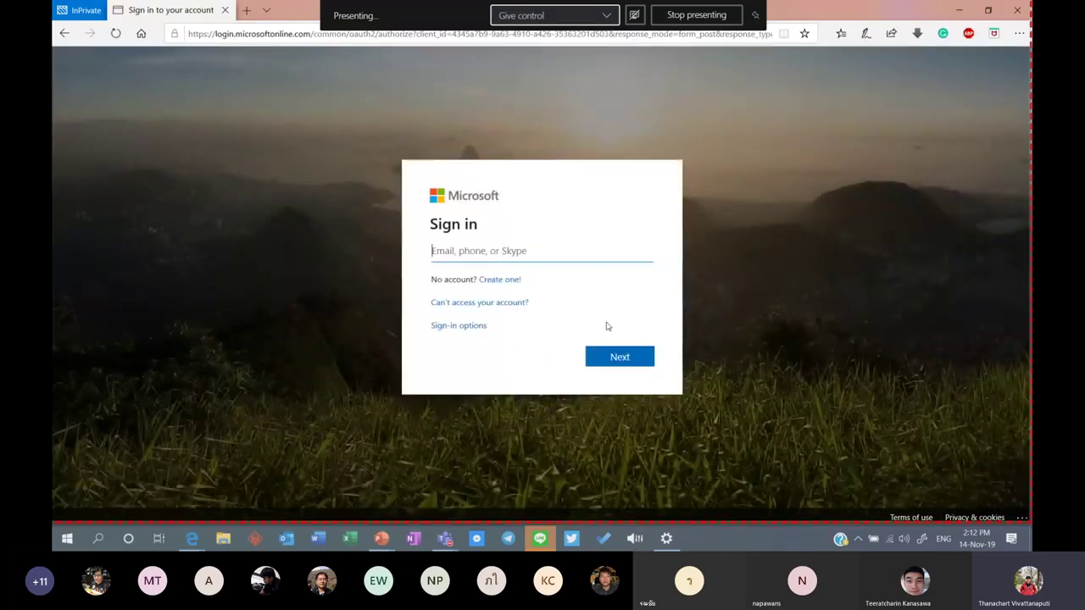
type("than")
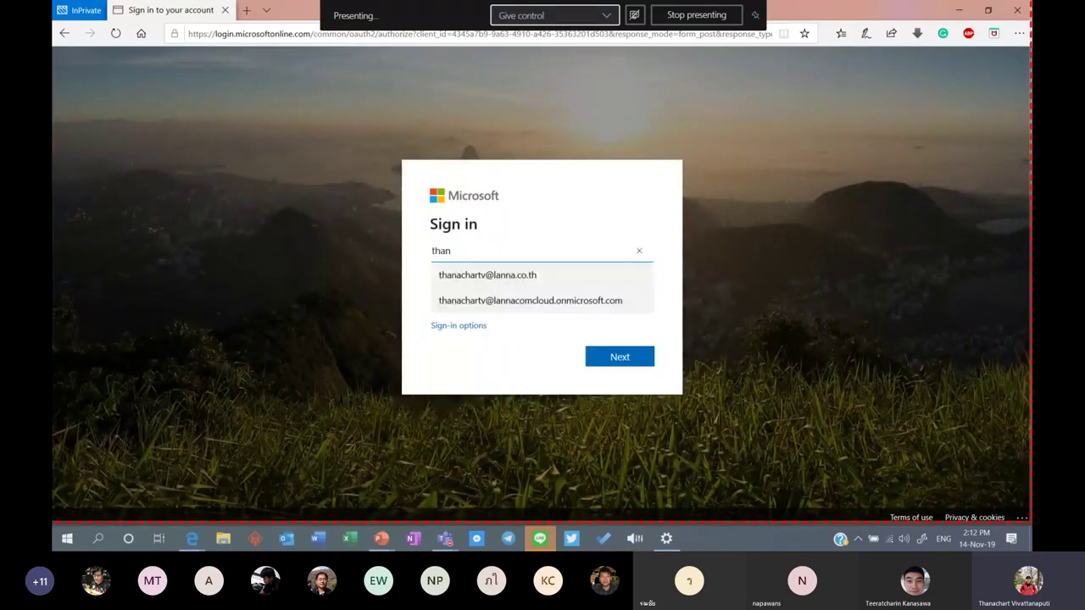
left_click(591, 275)
left_click(617, 356)
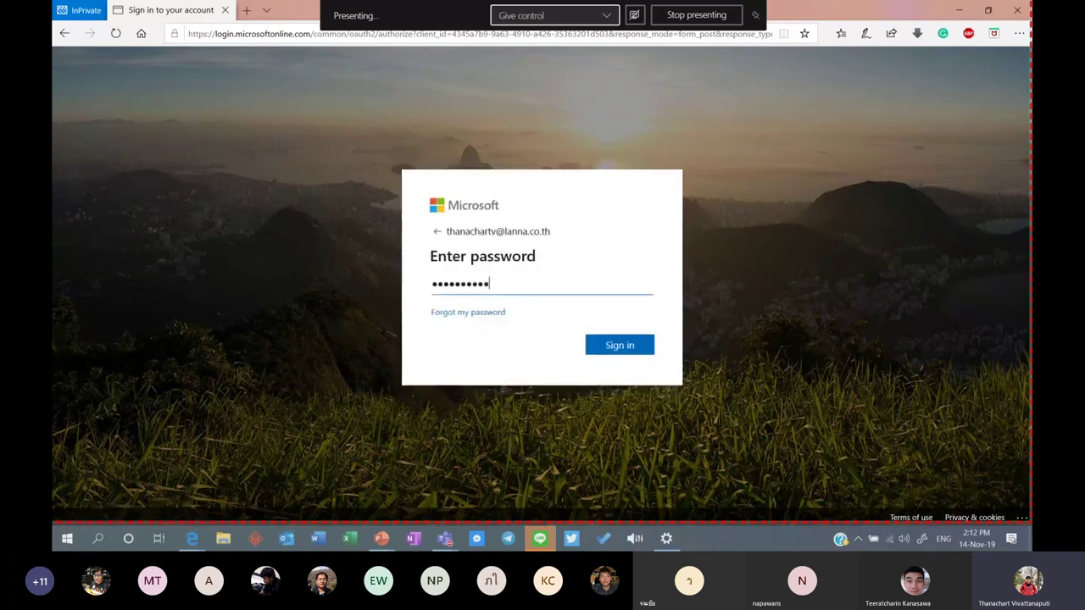
left_click(617, 357)
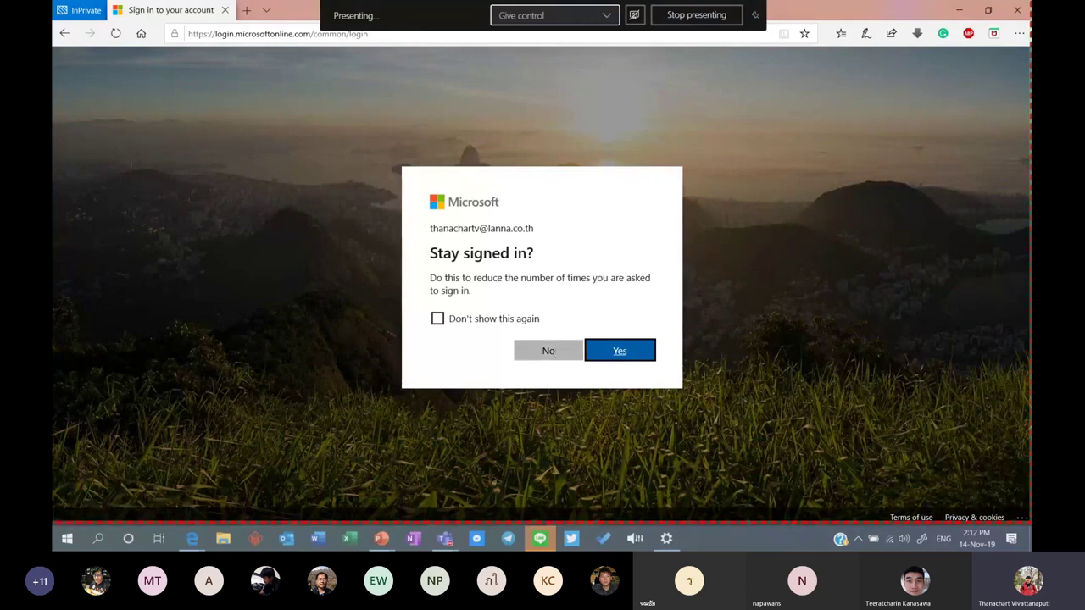
left_click(550, 350)
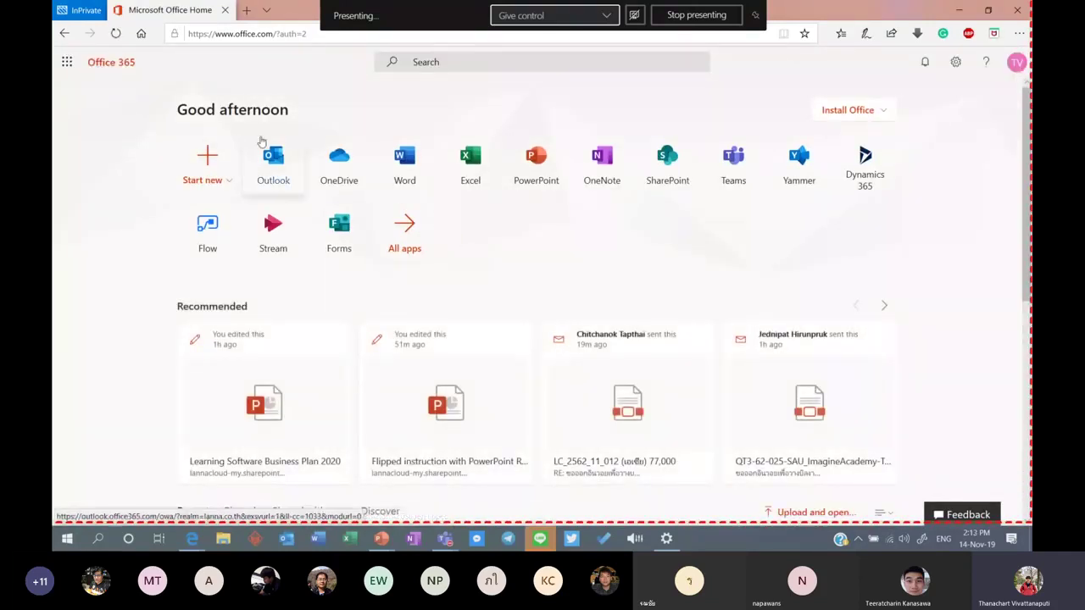
Step: Stop the screen recording of the Office 365 home page from the recording dock
left_click_drag(177, 114, 293, 119)
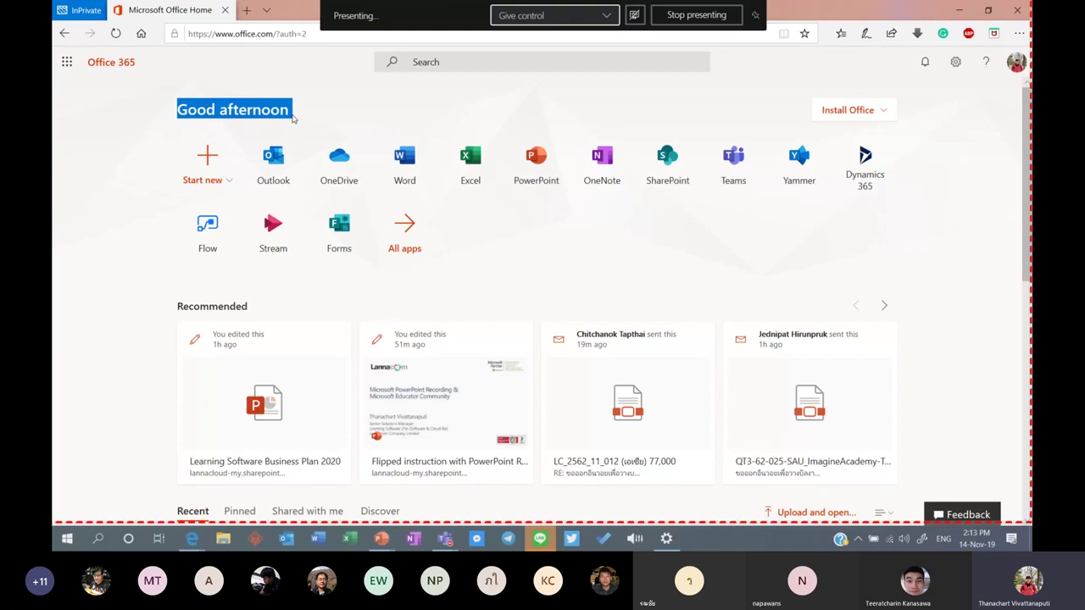
mouse_move(499, 5)
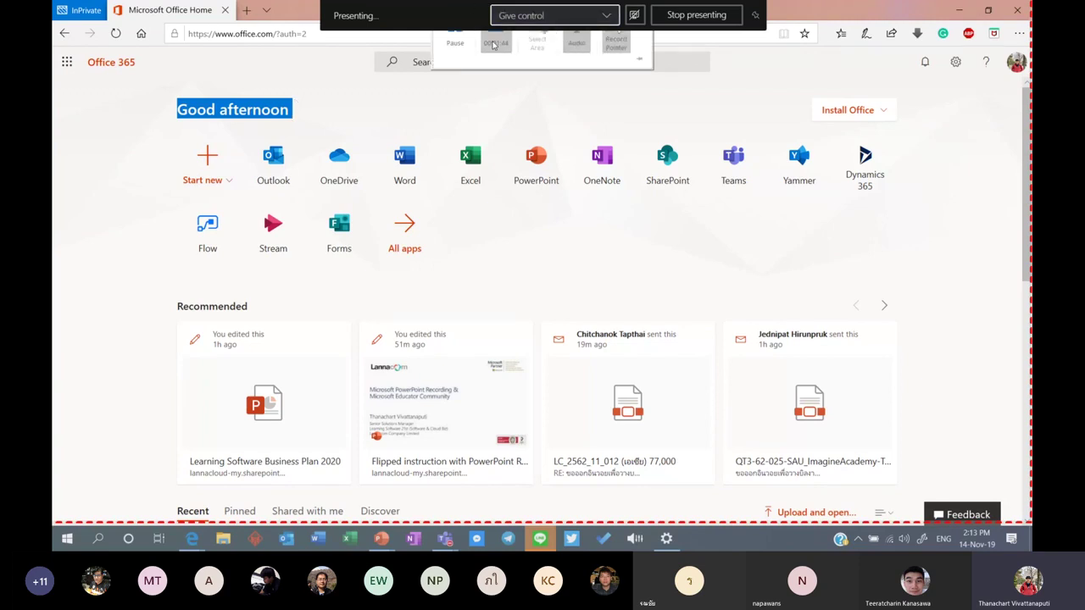
left_click(446, 88)
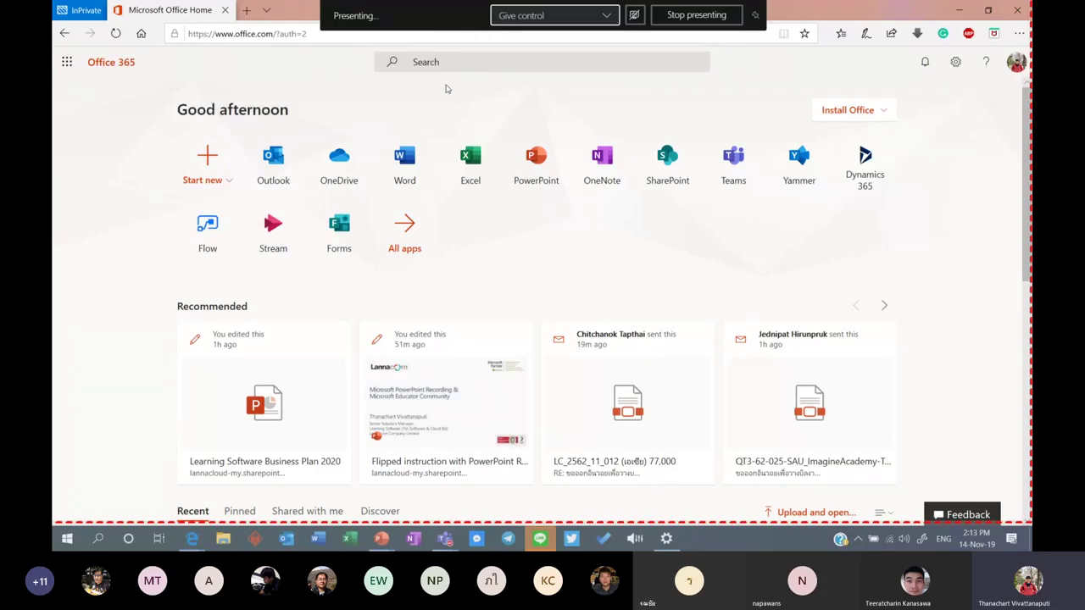
mouse_move(485, 7)
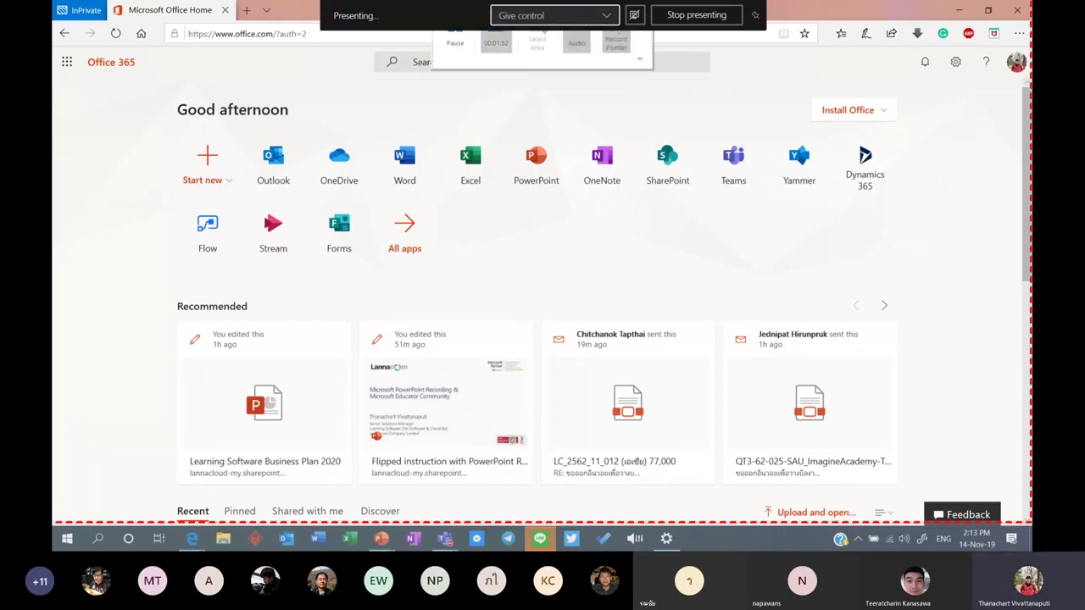
left_click(498, 47)
left_click(528, 63)
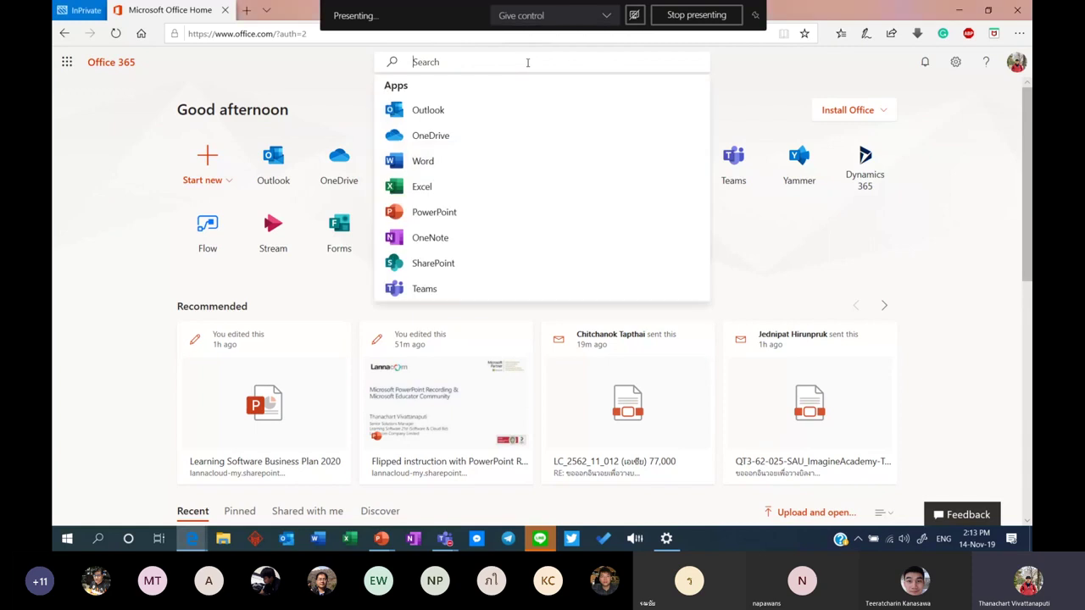
Step: Minimize the browser and Settings, switch input to Stereo Mix, and lower speaker volume to 49
left_click(959, 11)
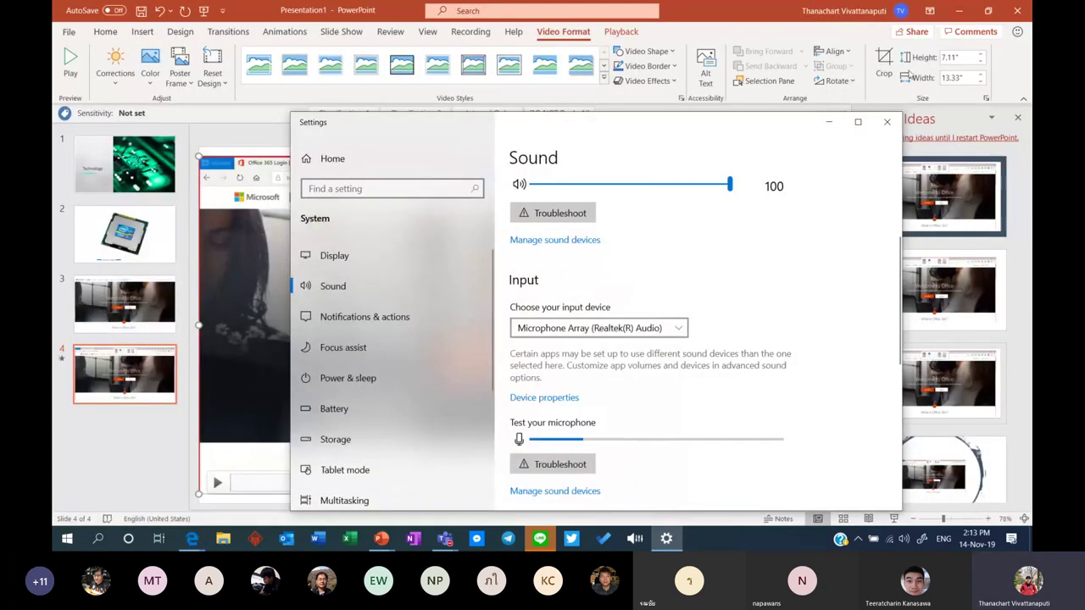
left_click(829, 121)
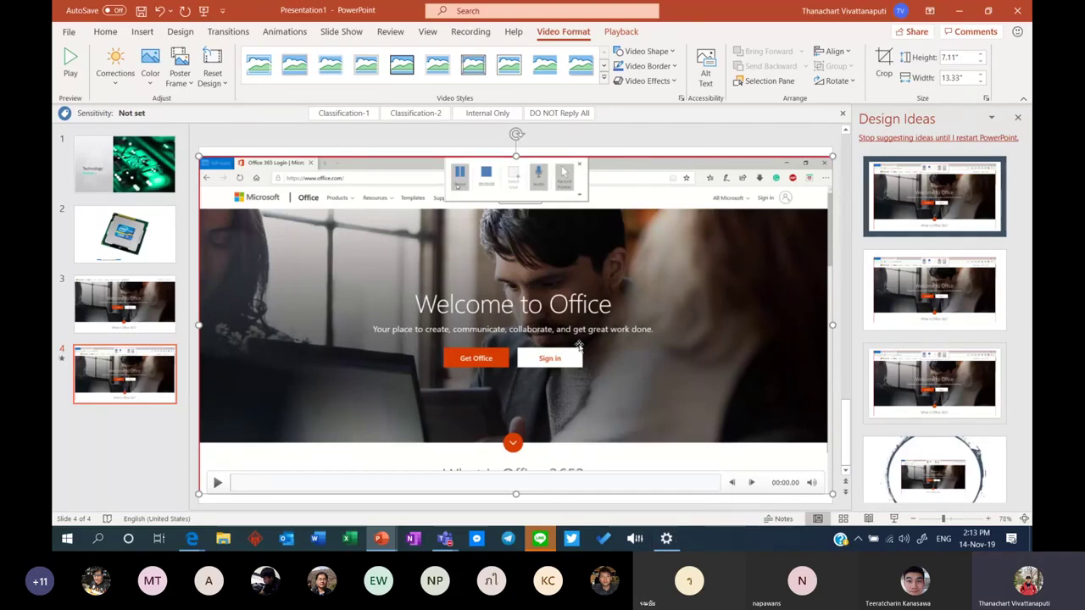
left_click(667, 541)
left_click(625, 327)
left_click(593, 307)
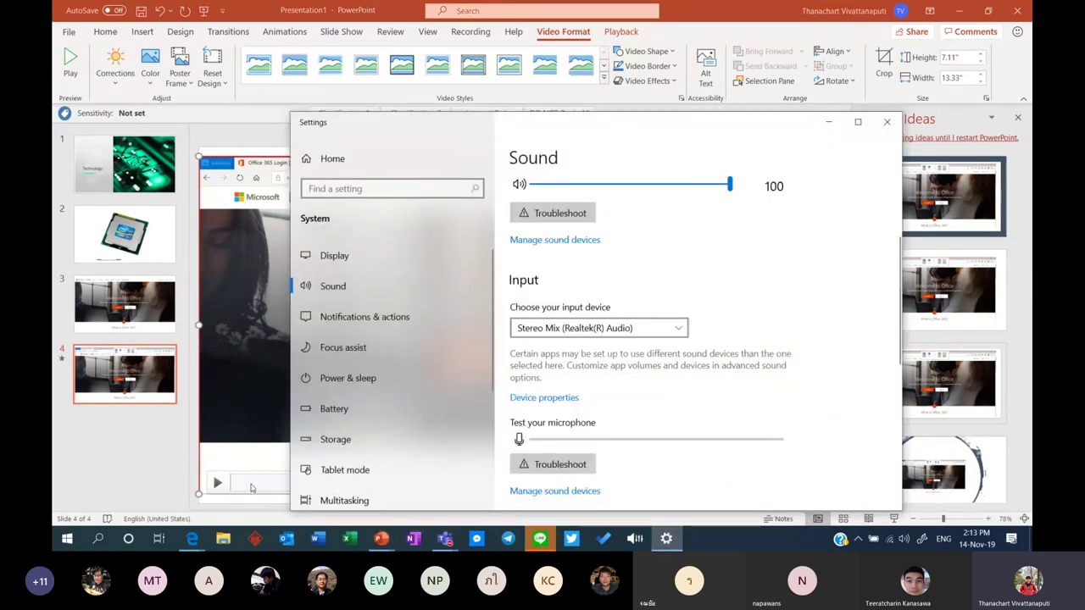
left_click(666, 539)
left_click(904, 538)
left_click(916, 508)
left_click(448, 407)
Step: Play the slide-4 recording, seeking ahead to about 0:32 and then 01:23
left_click(217, 482)
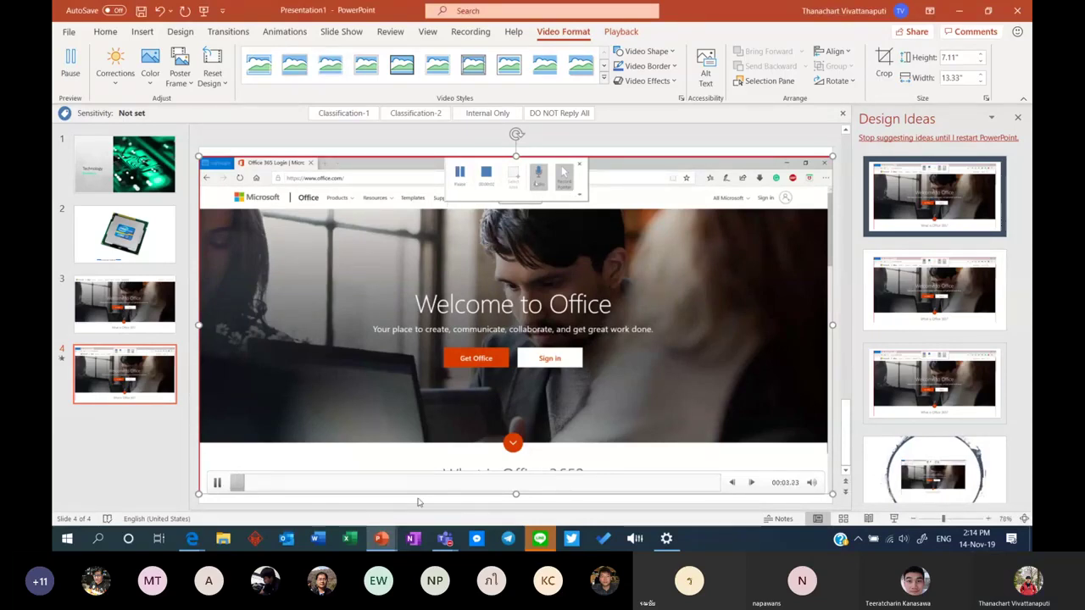
left_click(369, 483)
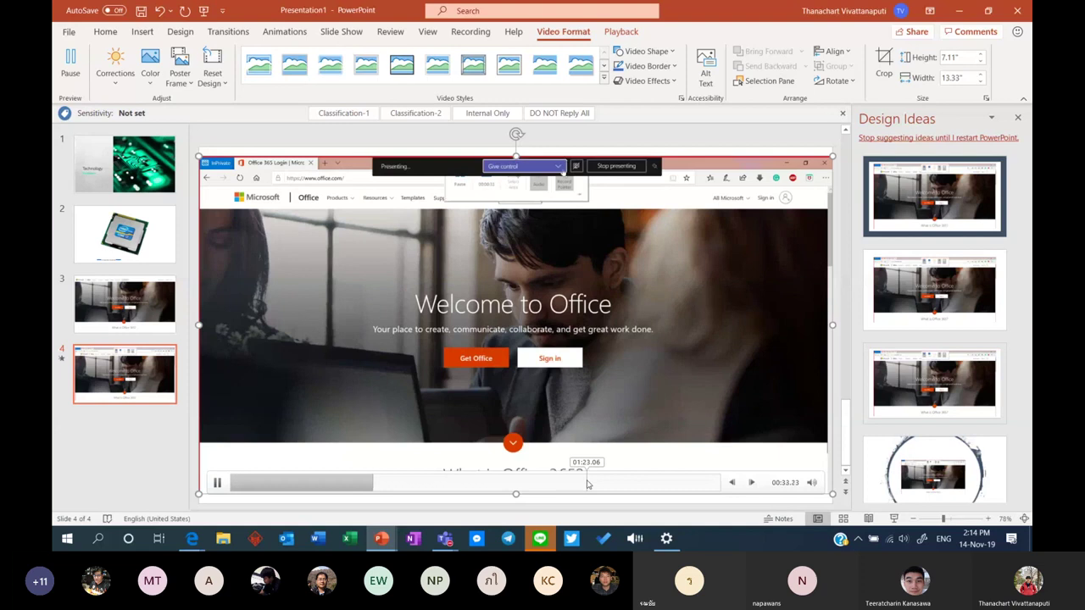
left_click(587, 482)
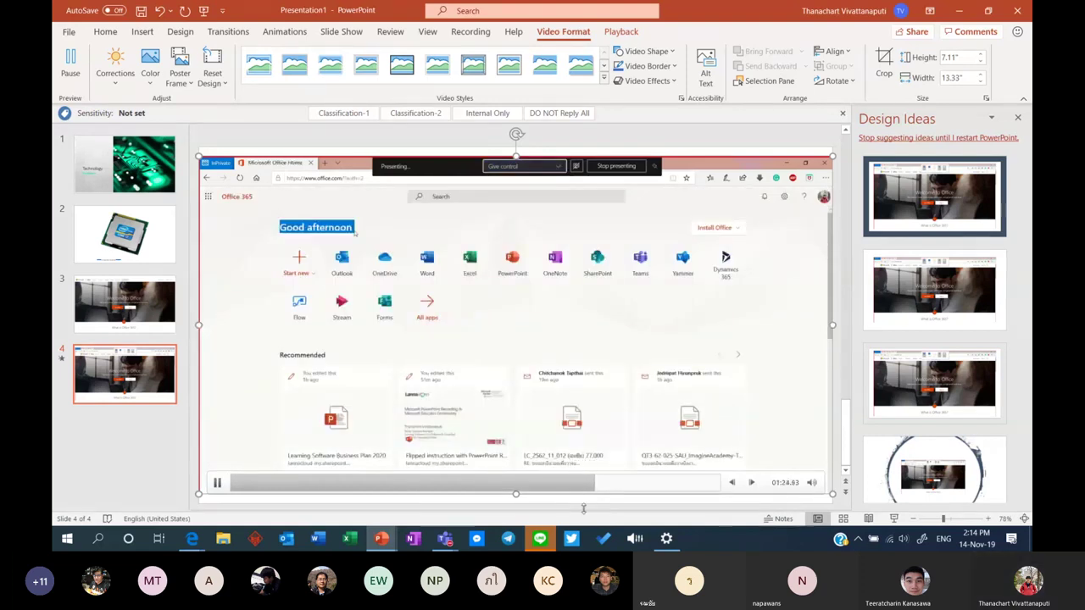
left_click(572, 504)
Step: Switch the input device back to Microphone Array and select the video on slide 4
left_click(666, 539)
left_click(623, 332)
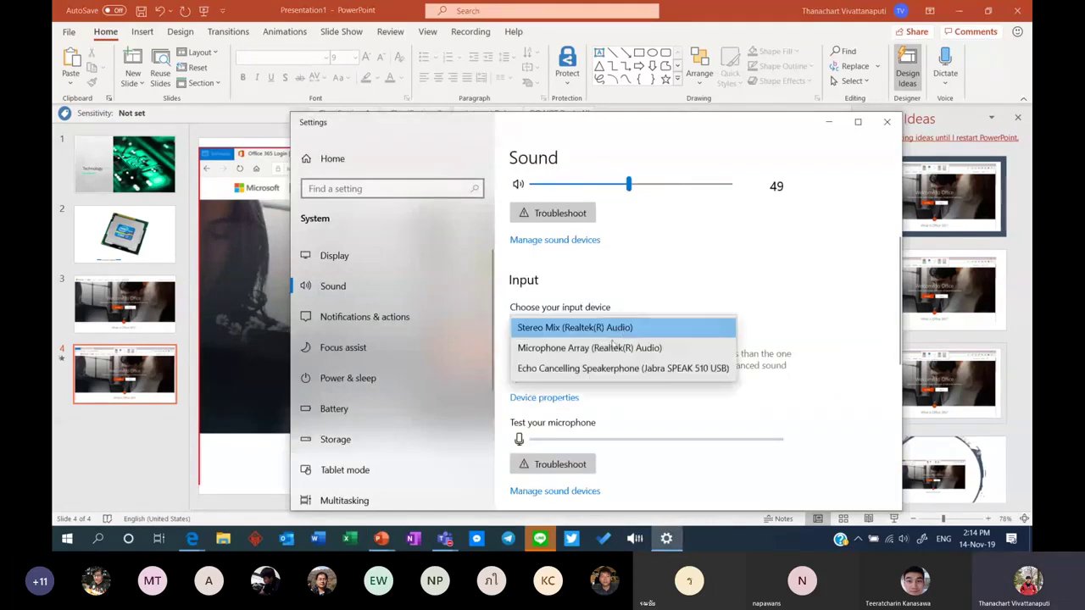
left_click(605, 350)
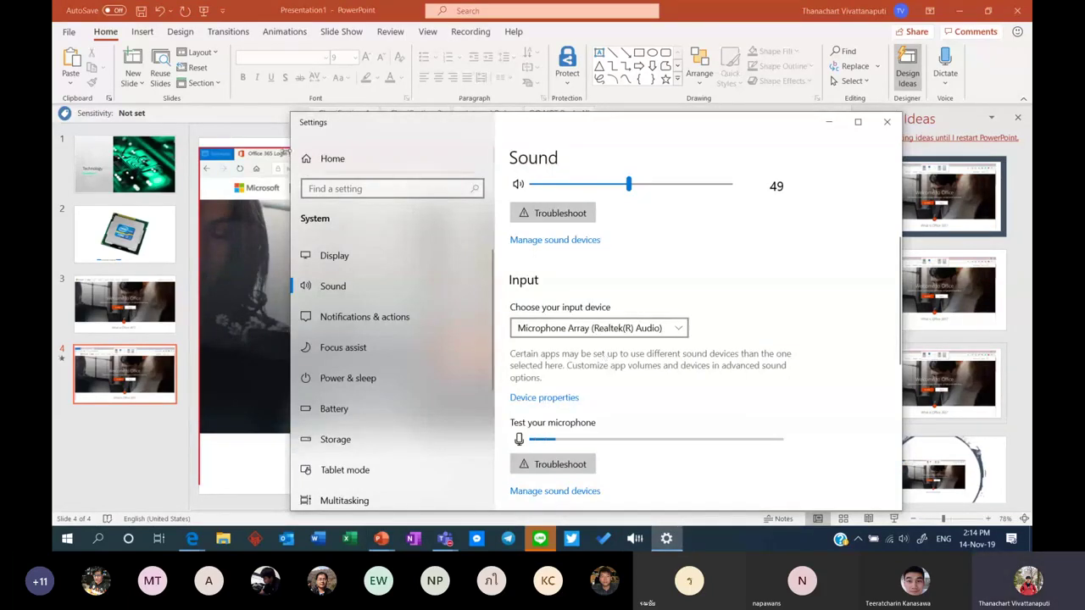
left_click(382, 539)
left_click(423, 225)
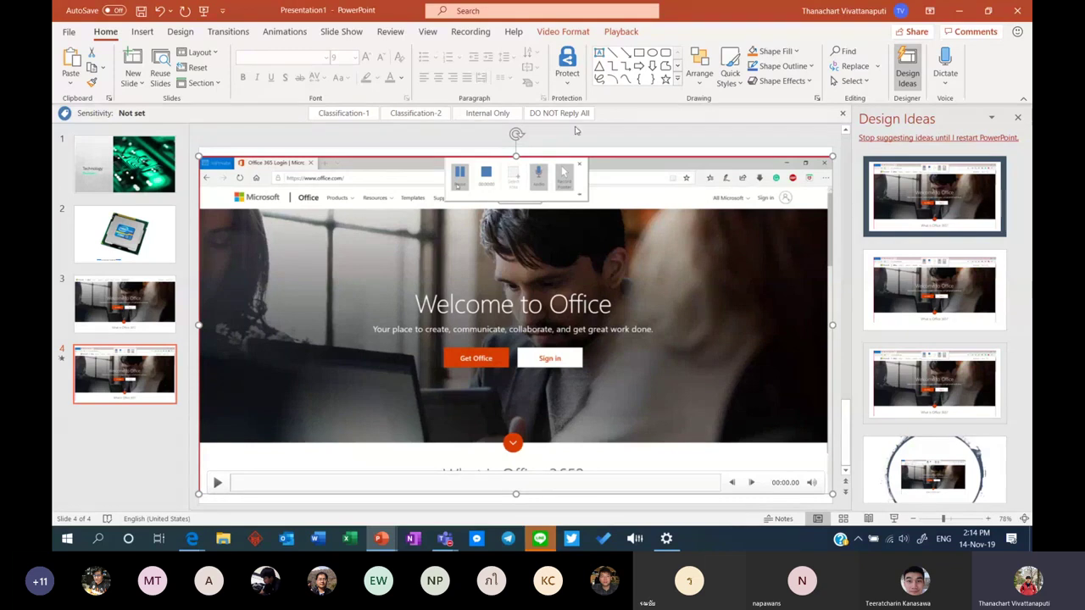
Step: Play the slide-4 video, reselect it, and show its Video Format then Playback options
left_click(217, 482)
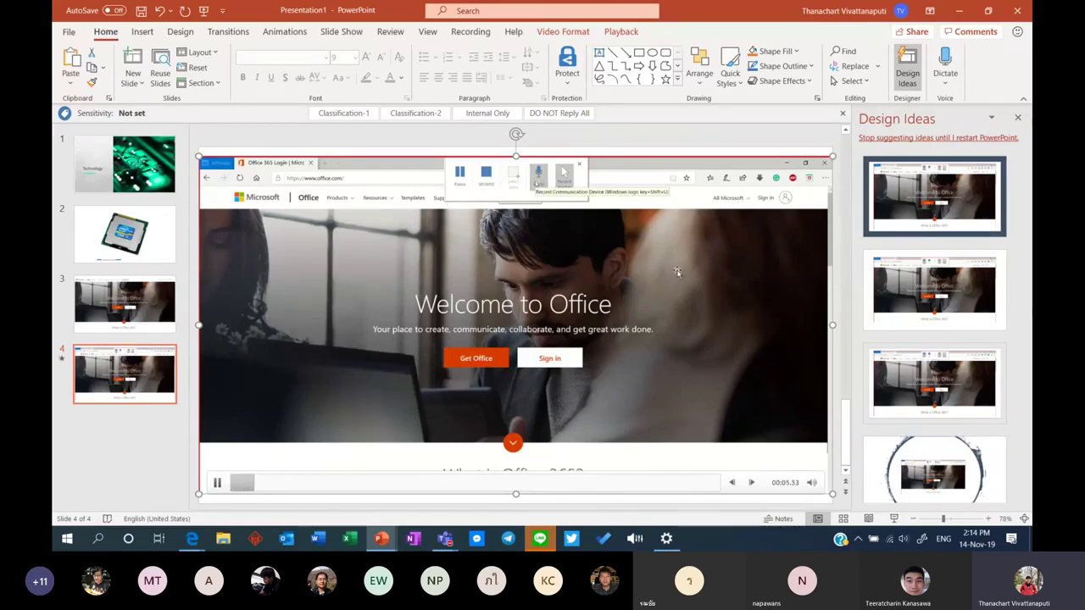
left_click(700, 152)
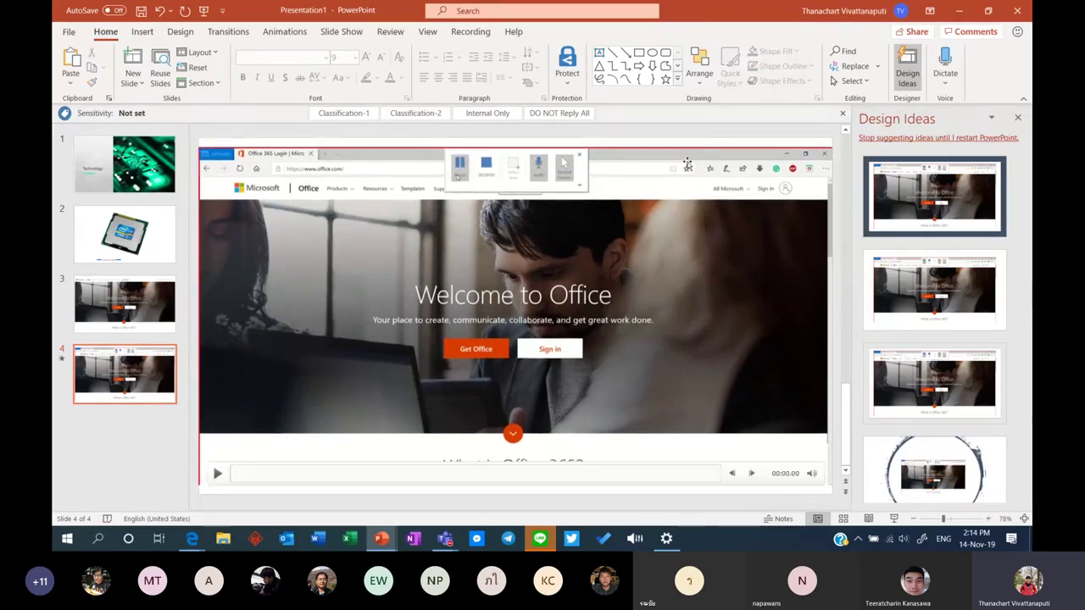
left_click(695, 165)
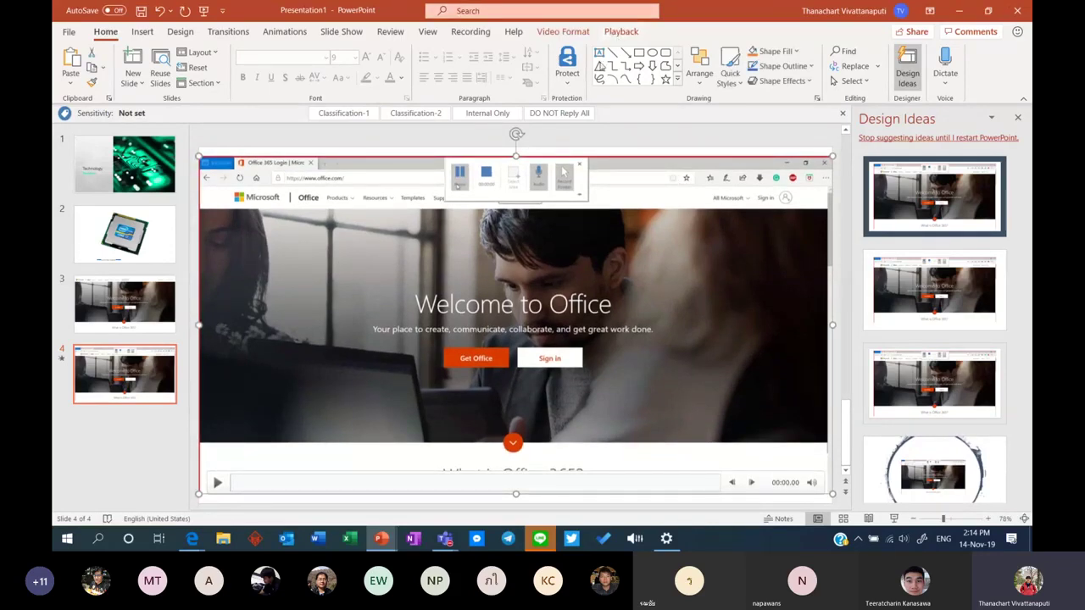
left_click(561, 34)
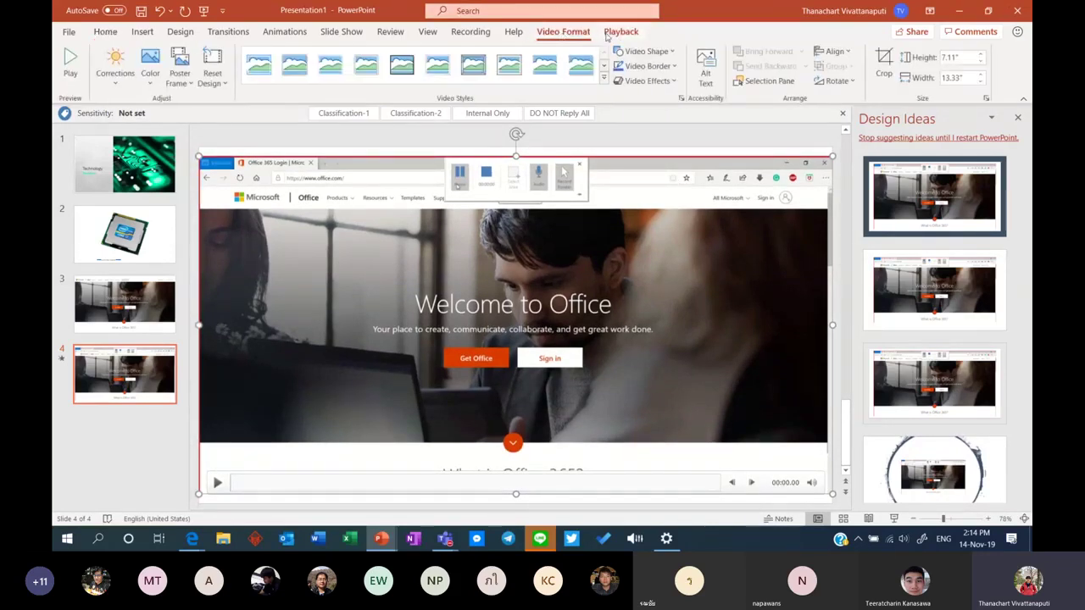
left_click(606, 34)
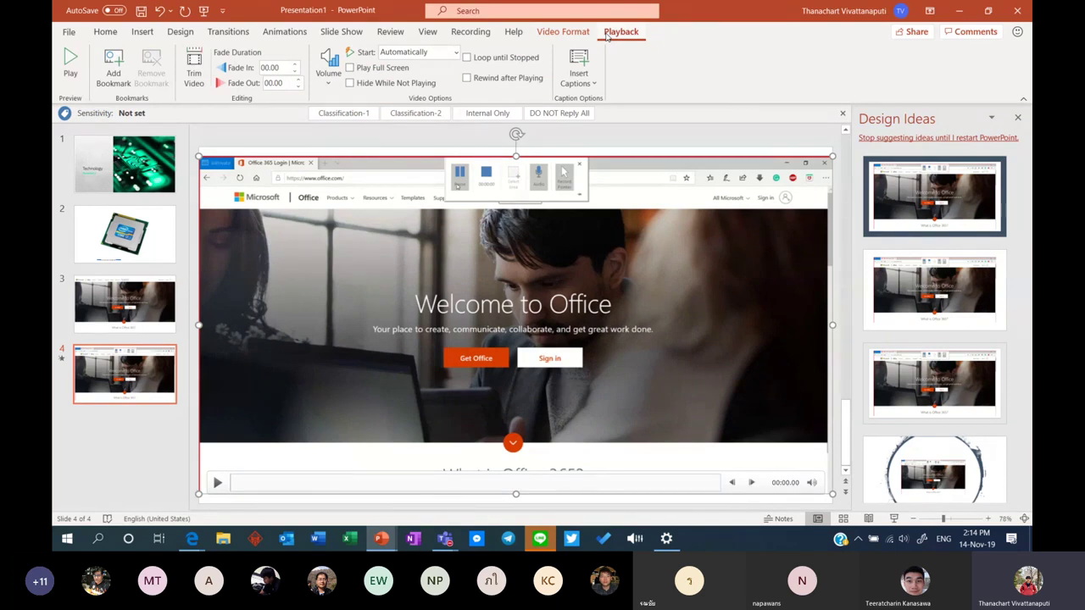
Step: Trim the slide 4 screen recording to play from 00:35.585 to 01:49.197
left_click(194, 75)
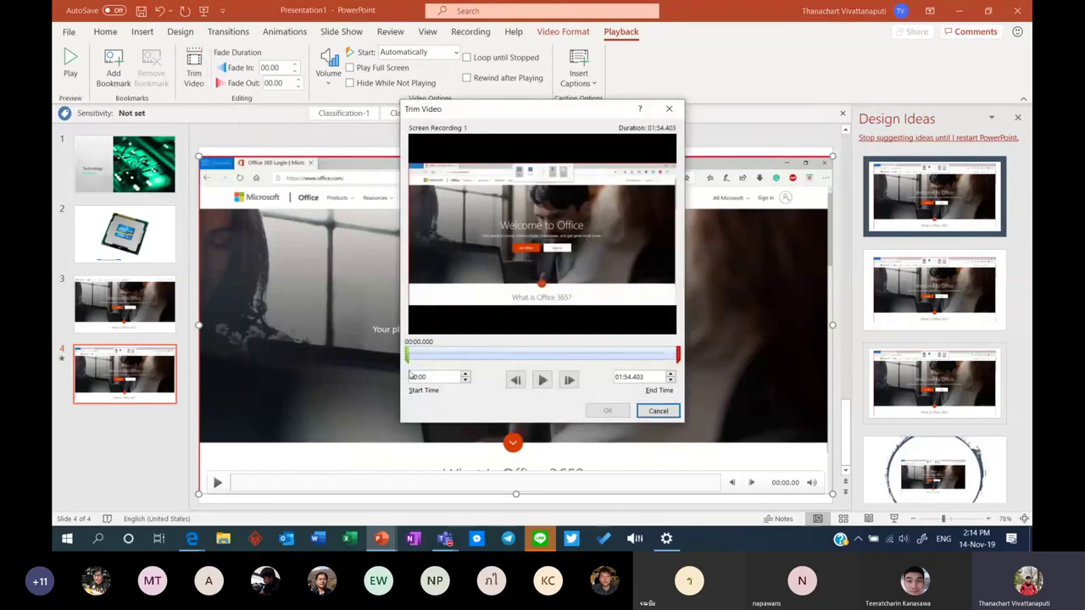
mouse_move(407, 353)
left_mouse_down()
mouse_move(504, 350)
mouse_move(489, 350)
left_mouse_up()
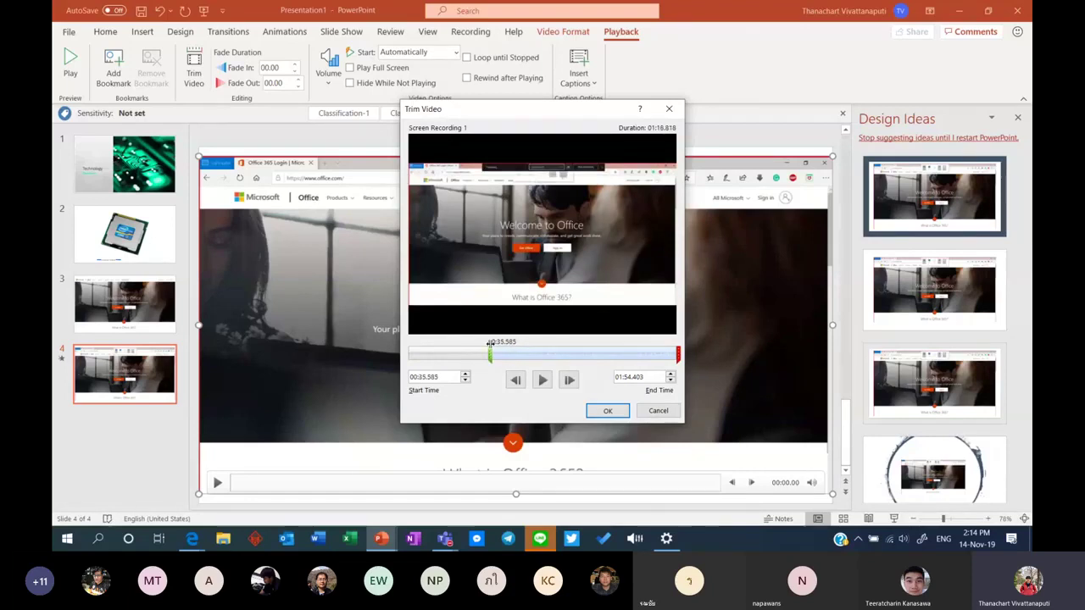
left_click_drag(677, 354, 666, 356)
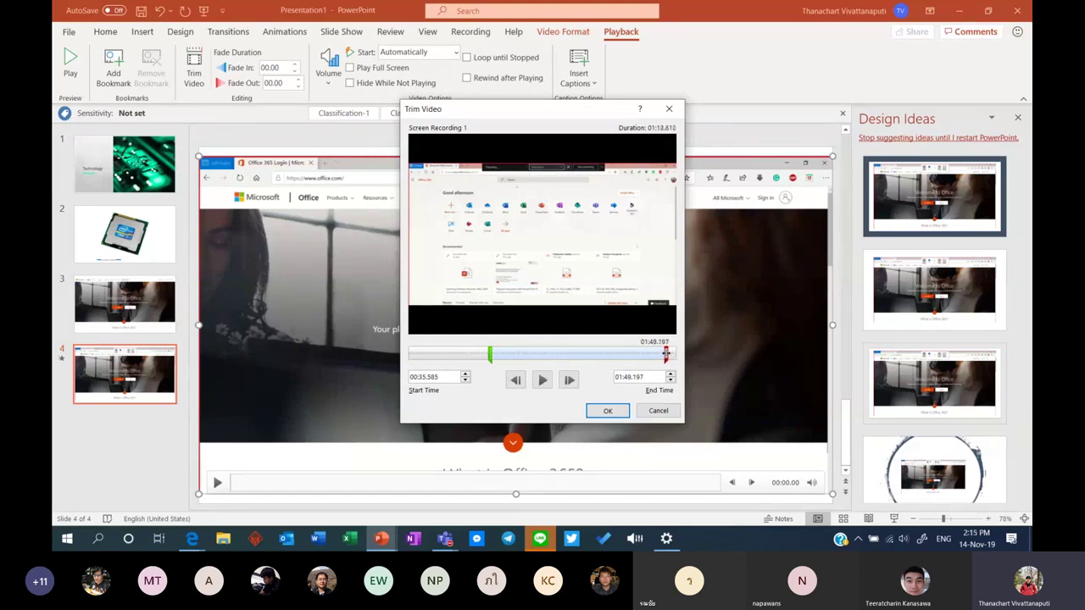
left_click(606, 412)
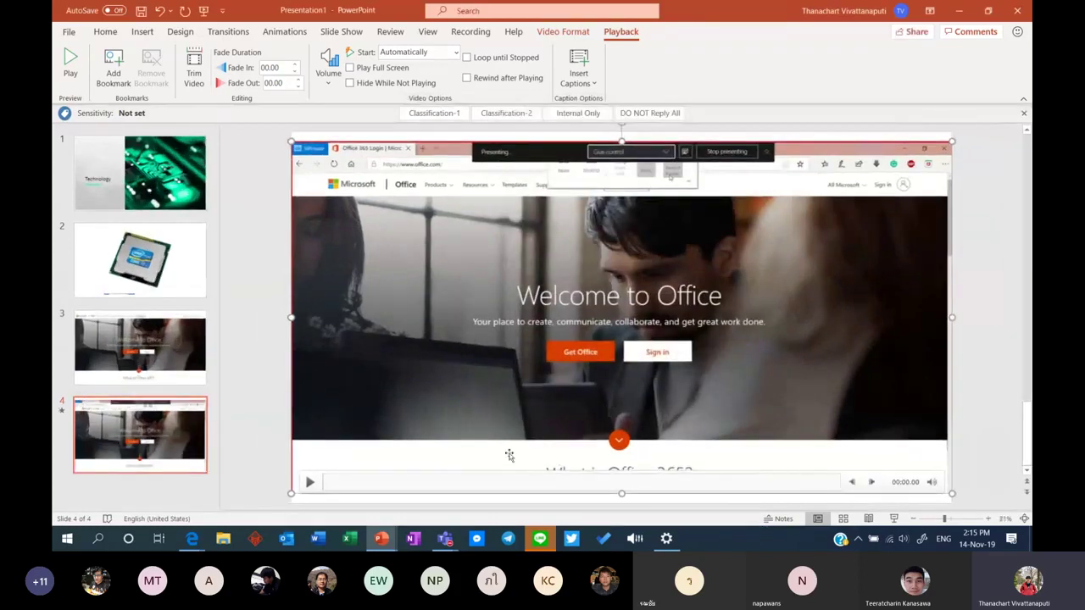
Step: Play the trimmed video, scrub back to 5 seconds, then pause at 00:16 on the sign-in screen
left_click(312, 481)
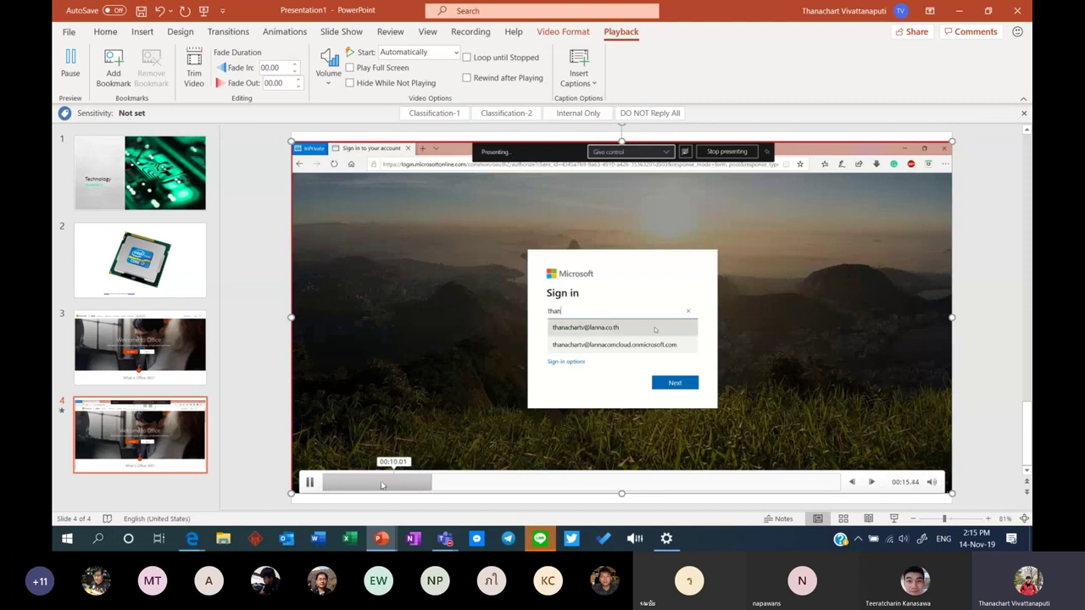
left_click(360, 482)
left_click(431, 483)
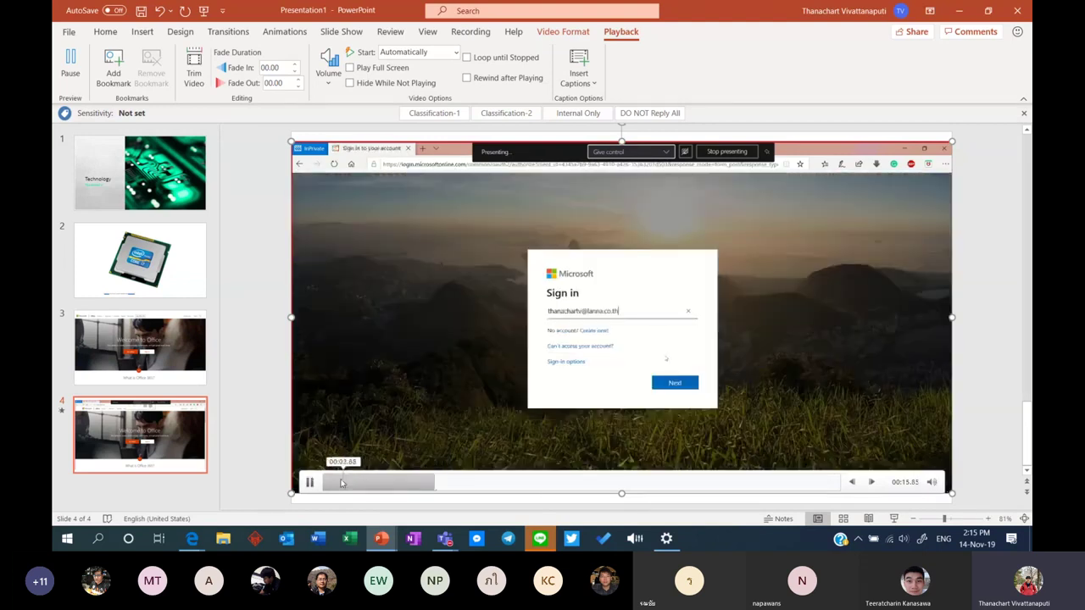
left_click(309, 483)
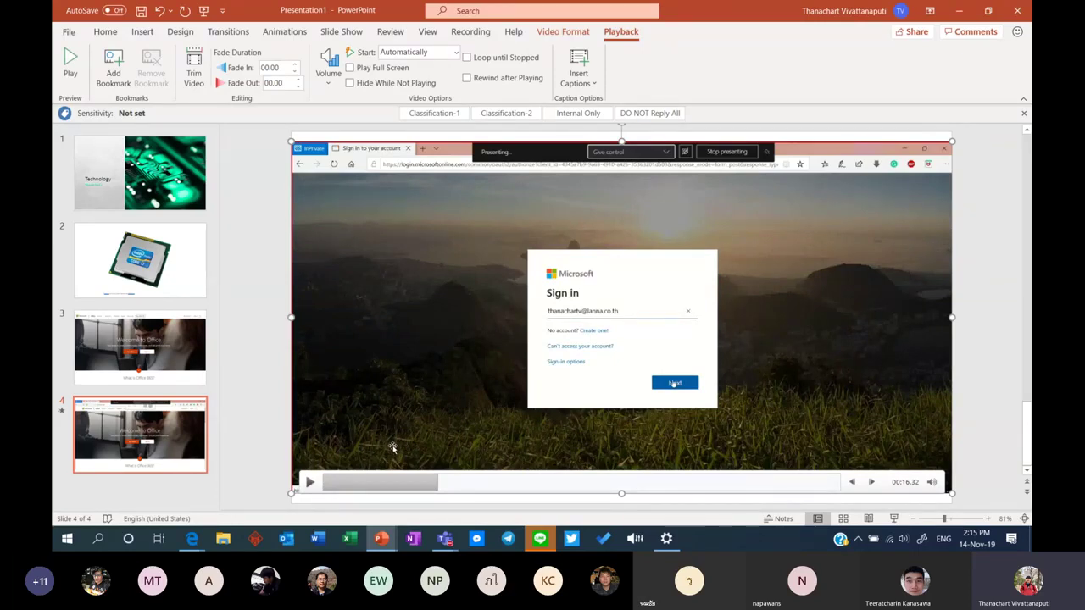
Step: Add a new blank slide after slide 4 from the thumbnail pane
left_click(145, 494)
right_click(145, 494)
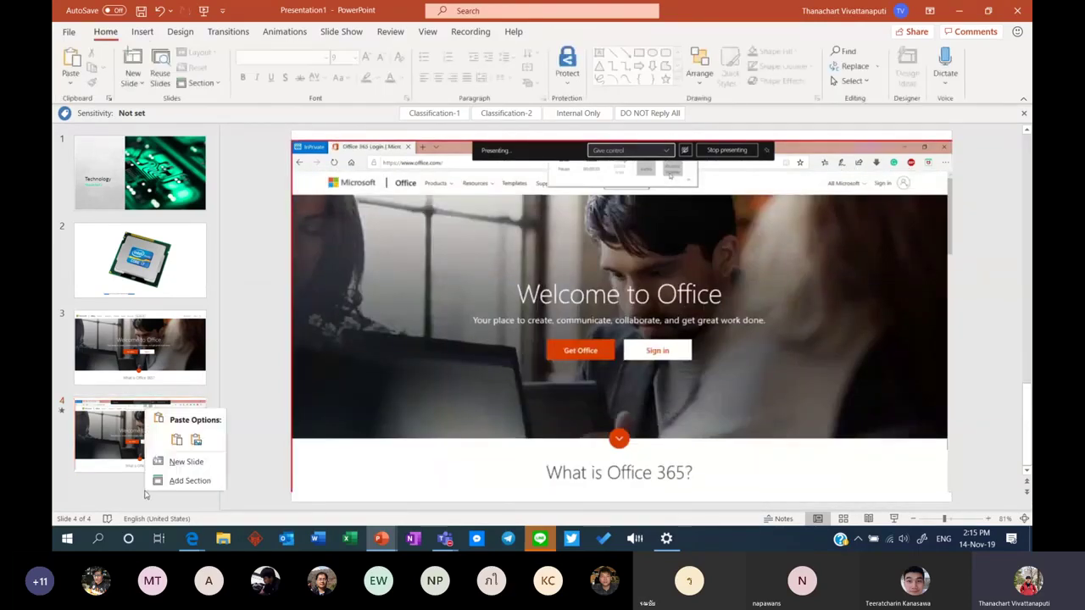
left_click(185, 462)
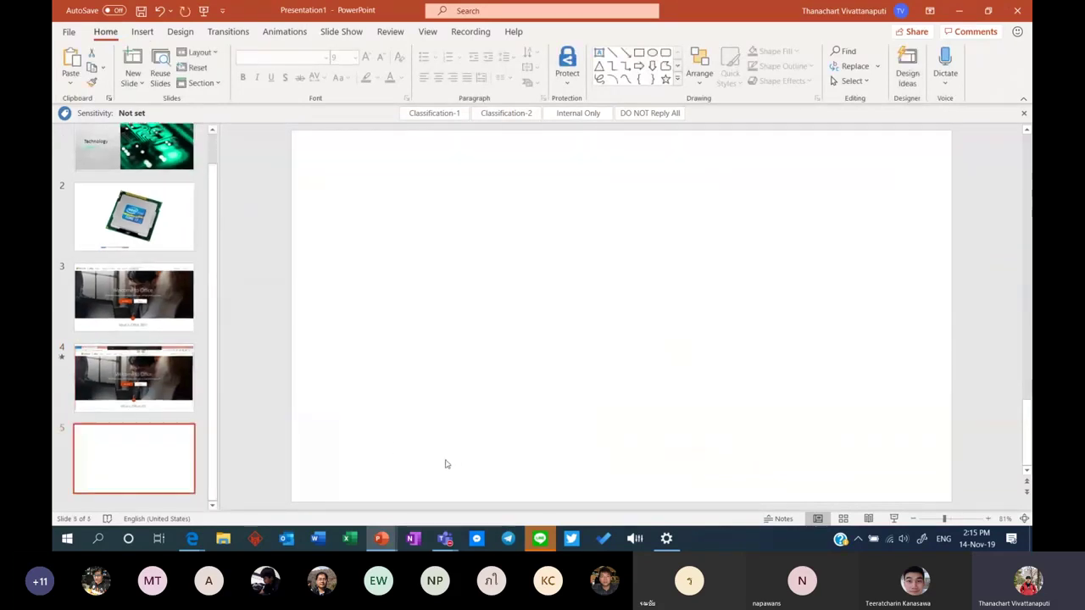
Step: Return to the Technology title slide with the Recording tab showing
scroll(424, 467, "up", 3)
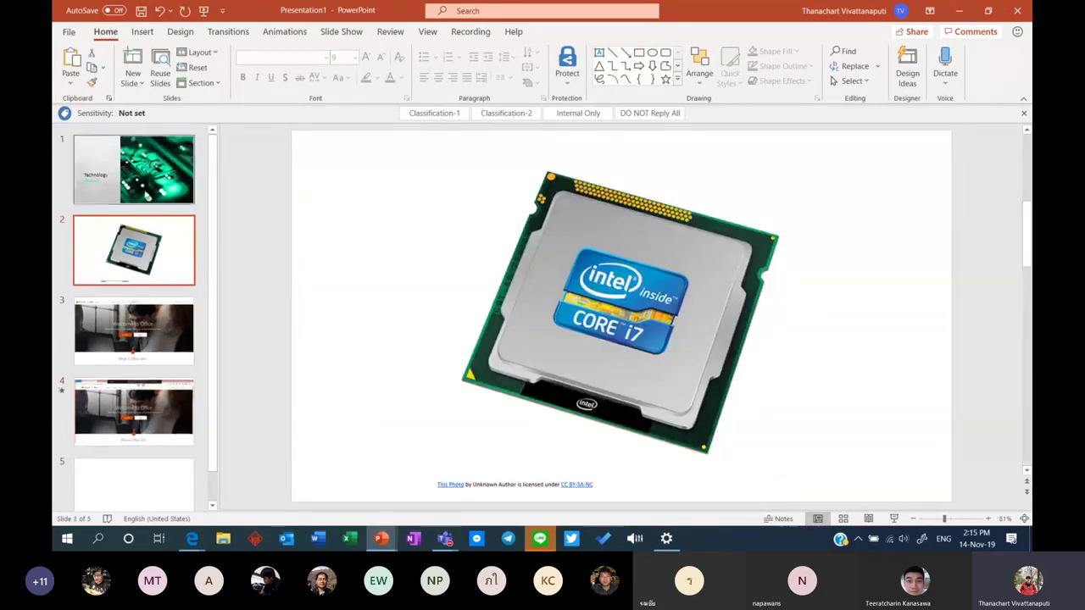
left_click(133, 169)
left_click(472, 34)
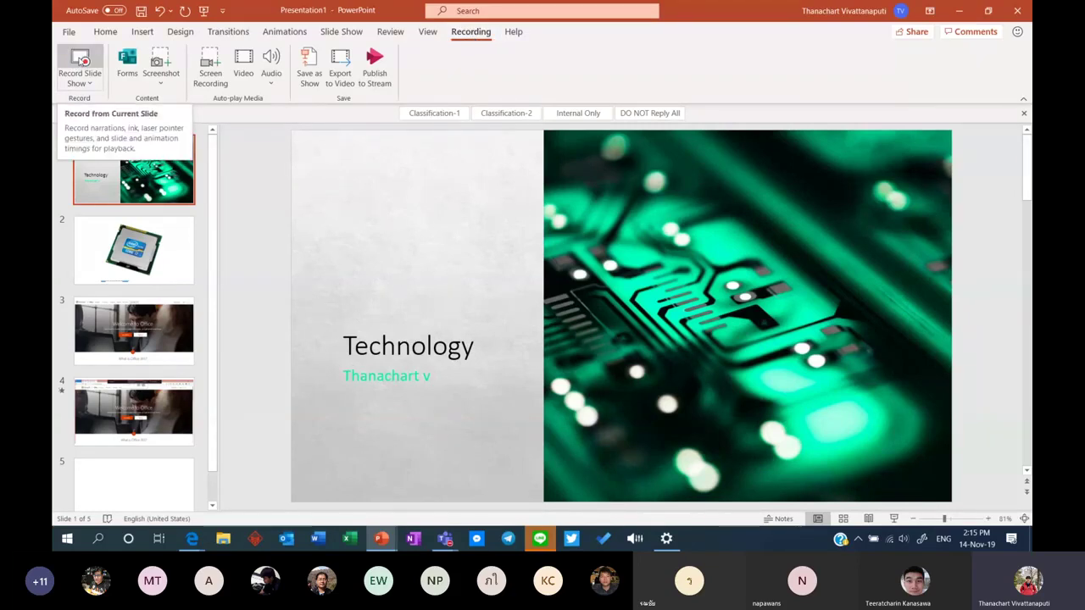
Step: Open Record Slide Show on the title slide with the camera off and microphone on
left_click(80, 59)
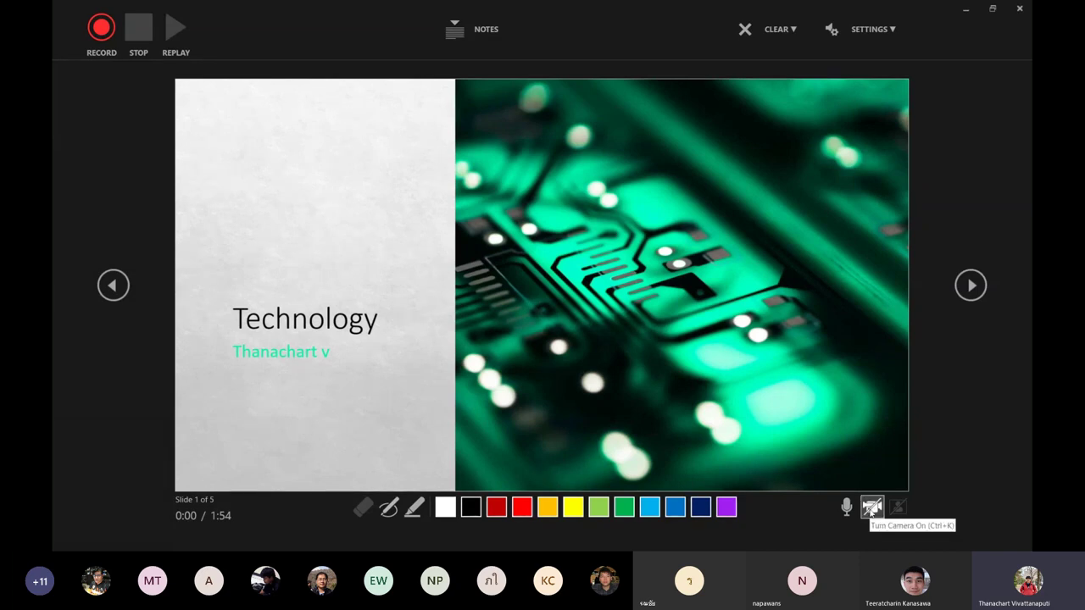
left_click(871, 506)
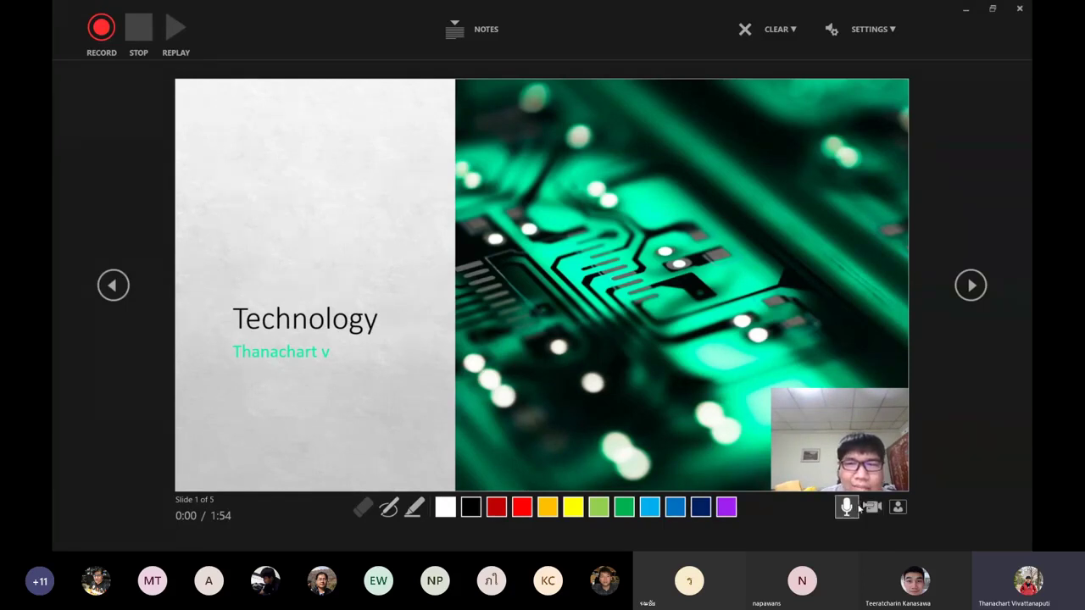
left_click(897, 507)
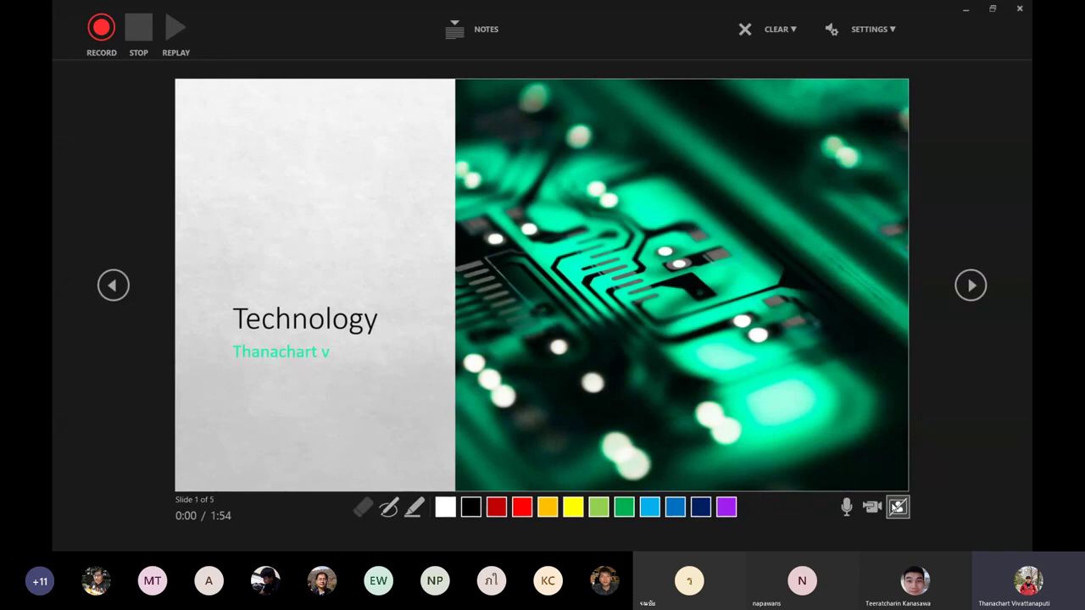
left_click(872, 506)
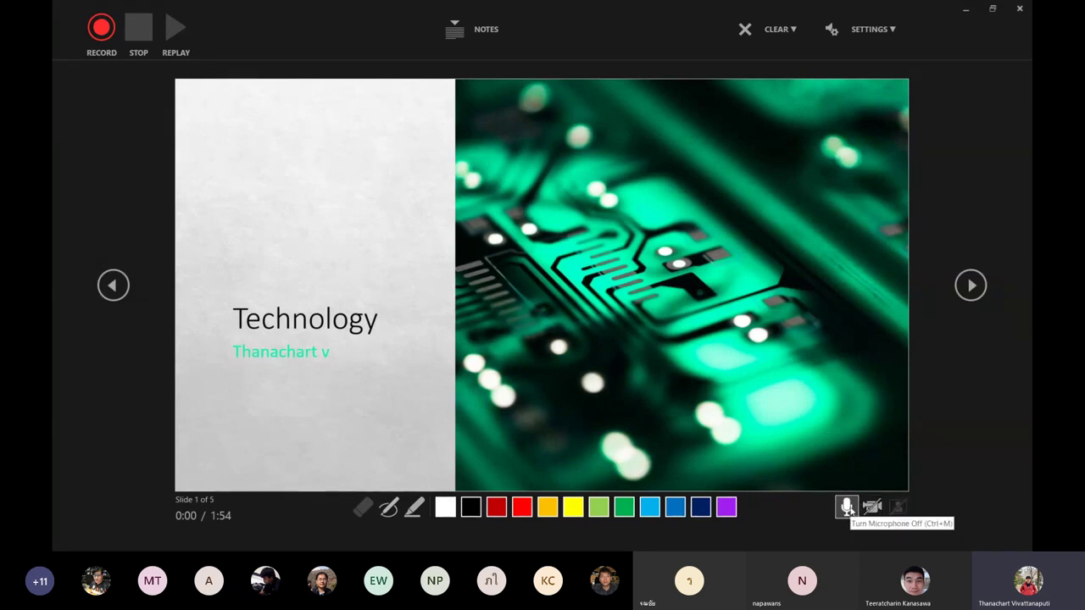
left_click(847, 507)
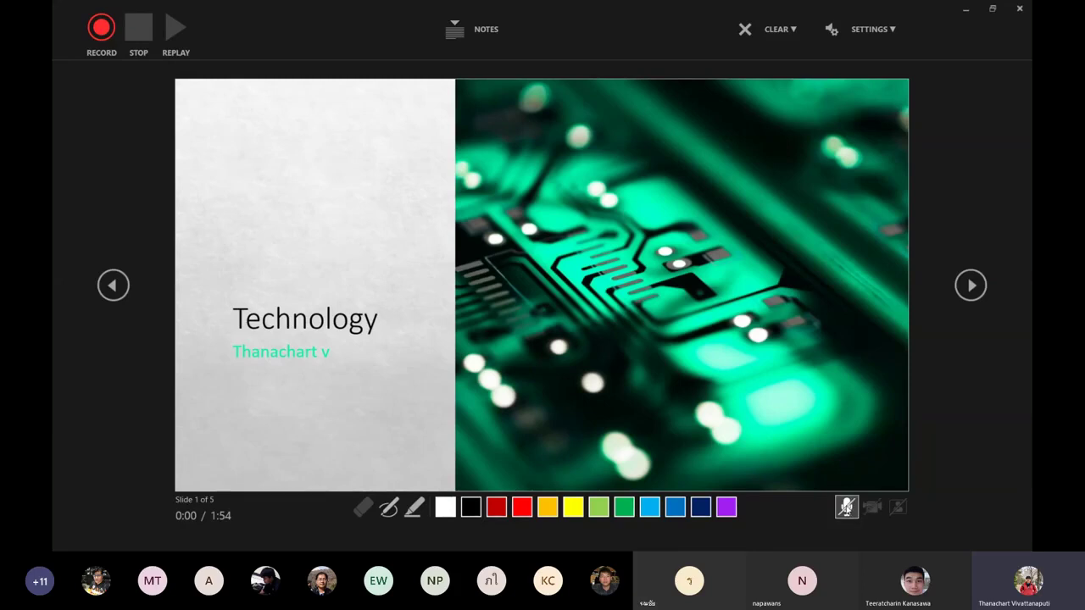
left_click(846, 507)
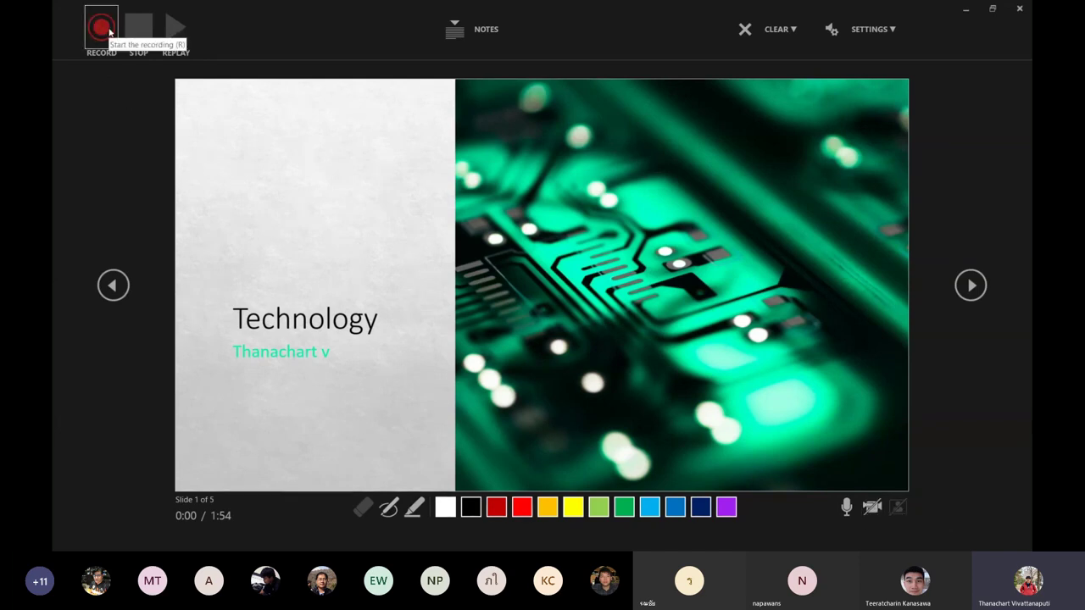
Step: Start recording, underline the title slide's subtitle in red pen ink, and advance to slide 2
left_click(102, 27)
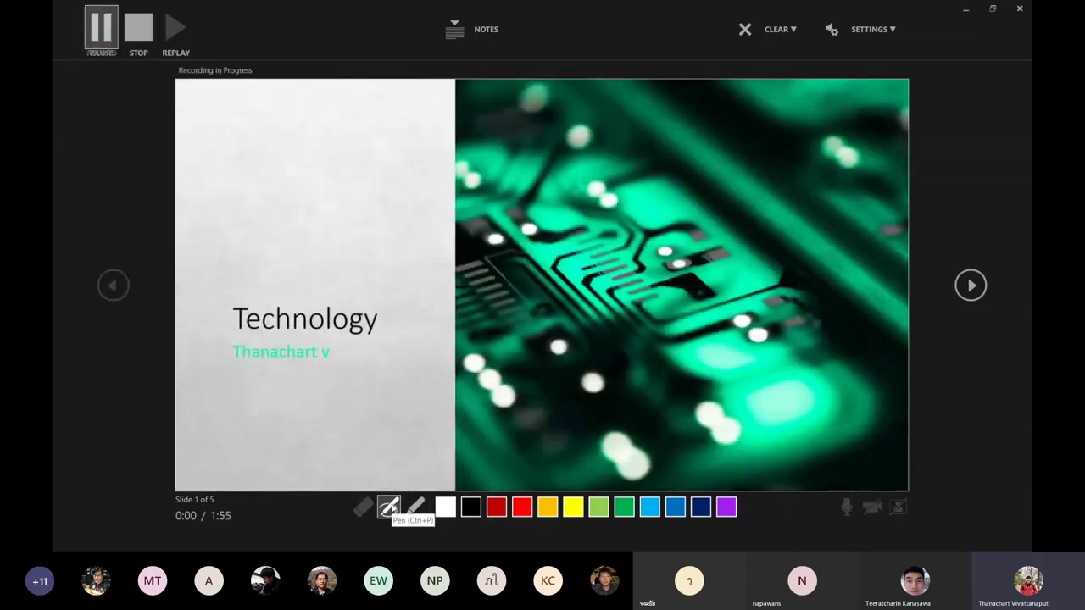
left_click(388, 507)
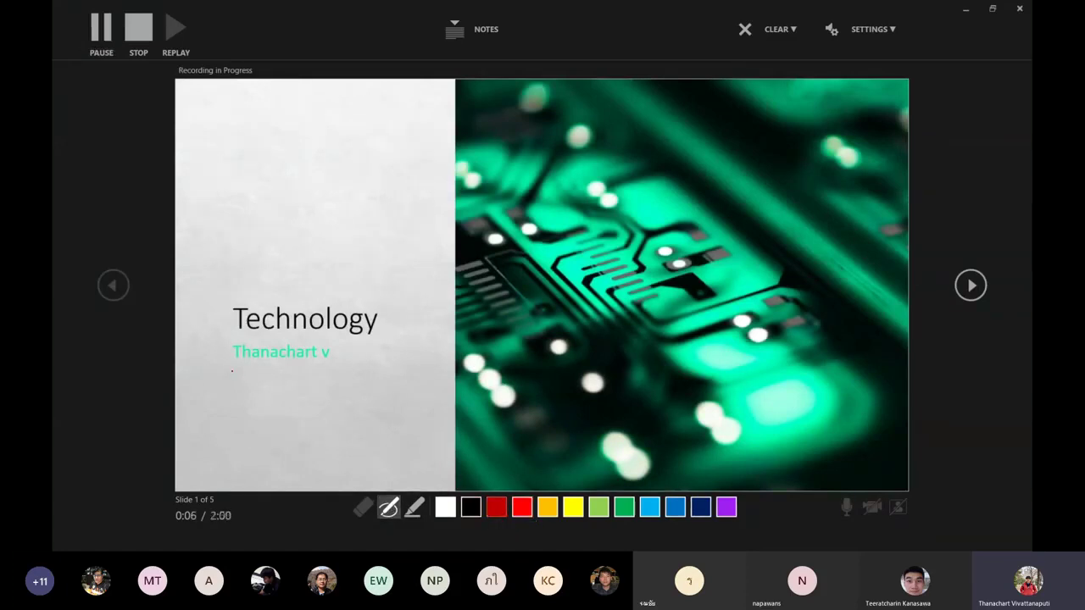
left_click_drag(230, 371, 392, 379)
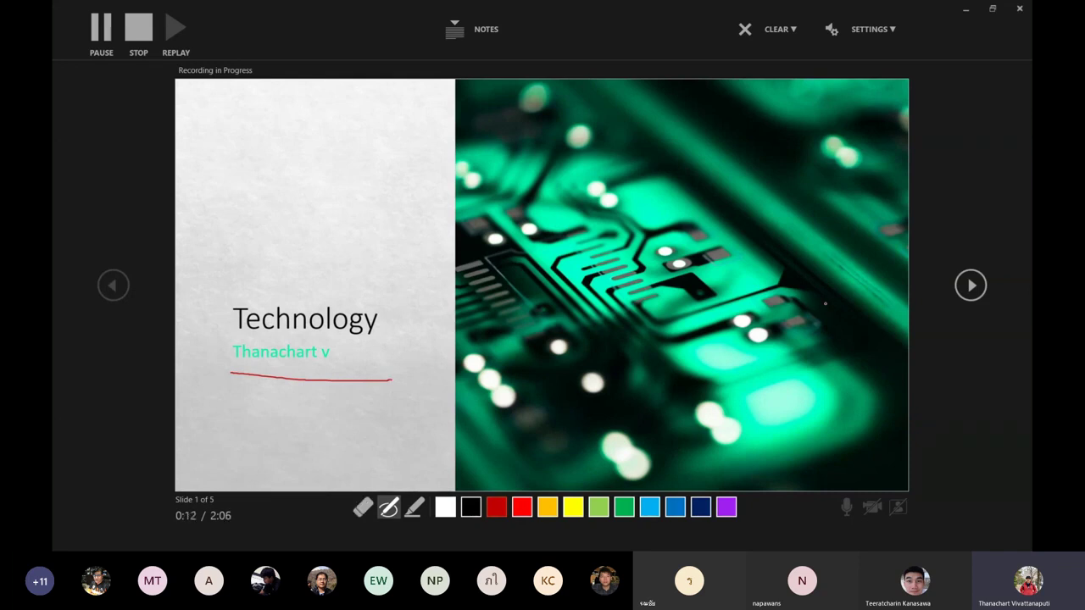
left_click(970, 285)
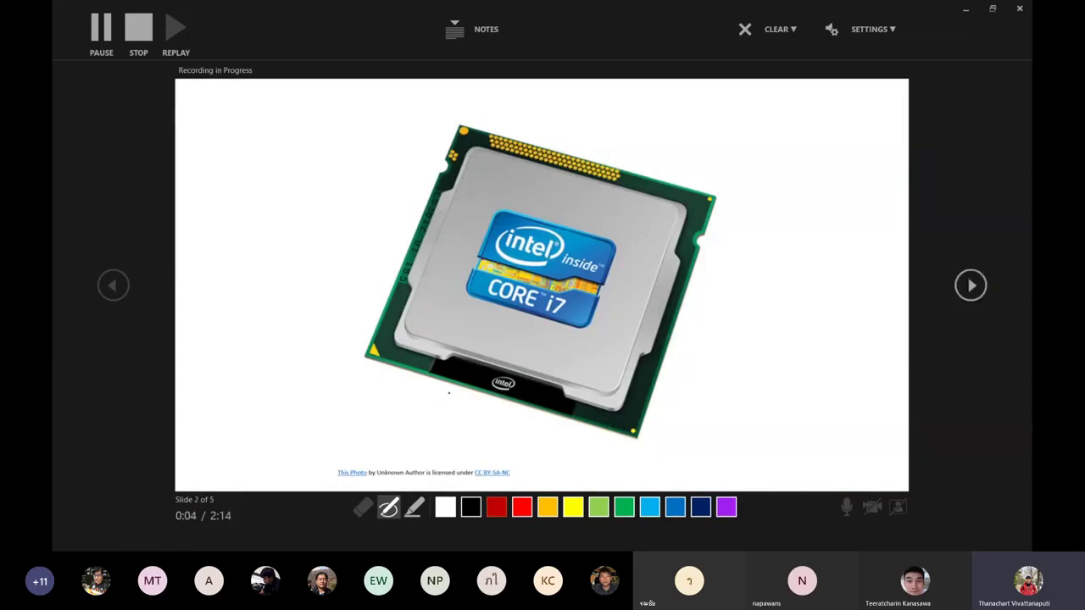
Step: Handwrite 'CPU' in red, underline it and draw an arrow toward the chip
left_click_drag(238, 129, 246, 161)
mouse_move(259, 125)
left_mouse_down()
mouse_move(258, 155)
mouse_move(254, 144)
mouse_move(339, 124)
left_mouse_up()
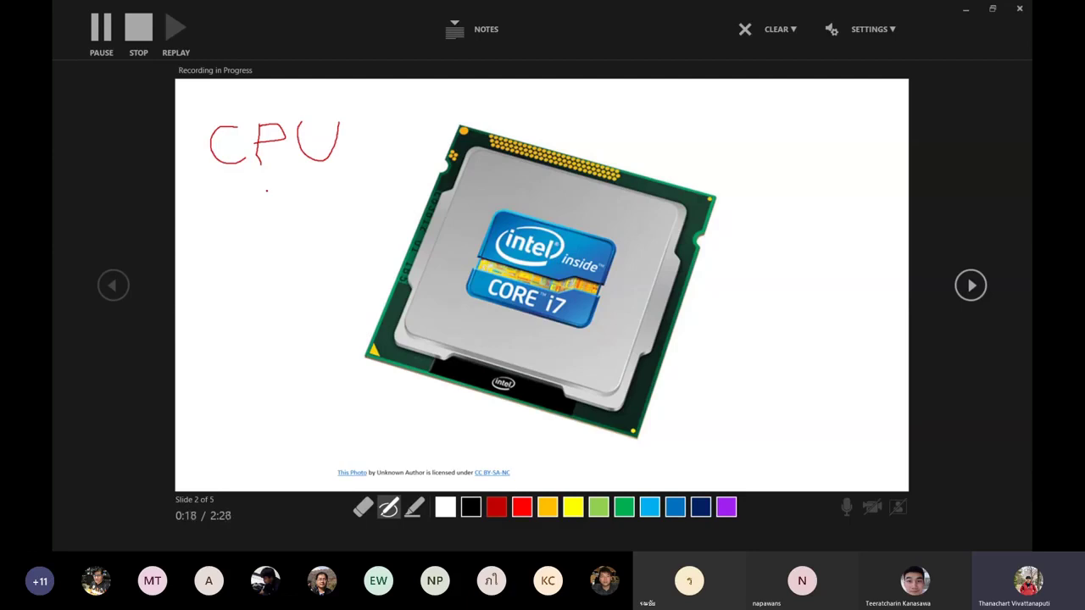
mouse_move(224, 180)
left_mouse_down()
mouse_move(347, 179)
mouse_move(405, 227)
mouse_move(378, 244)
left_mouse_up()
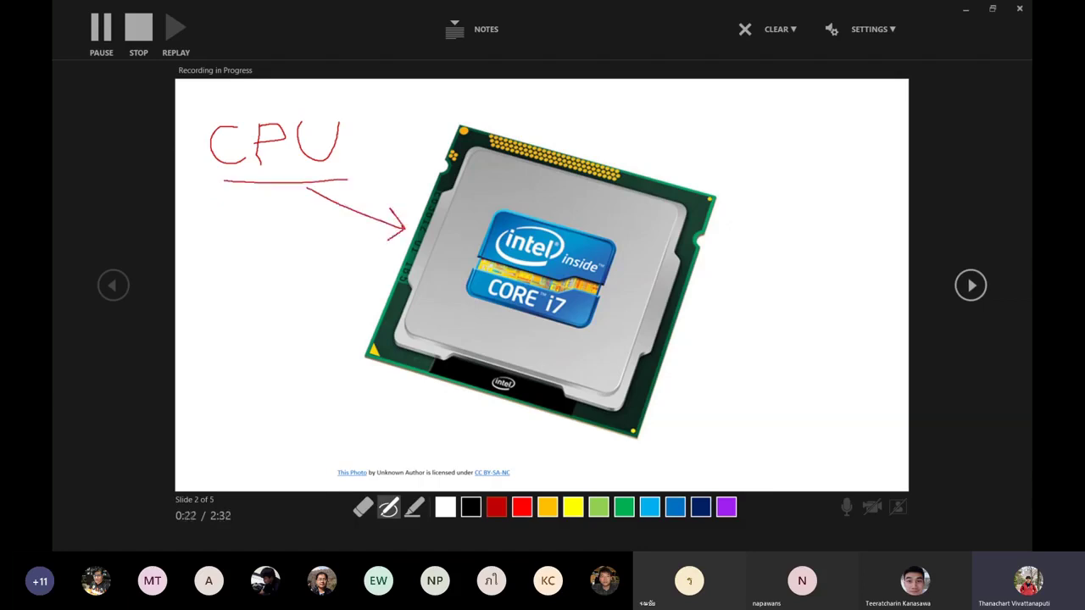
Step: Sketch a 3D computer case below the arrow and cross it out with an X
left_click_drag(234, 298, 224, 379)
mouse_move(237, 298)
left_mouse_down()
mouse_move(288, 298)
mouse_move(285, 386)
mouse_move(224, 383)
left_mouse_up()
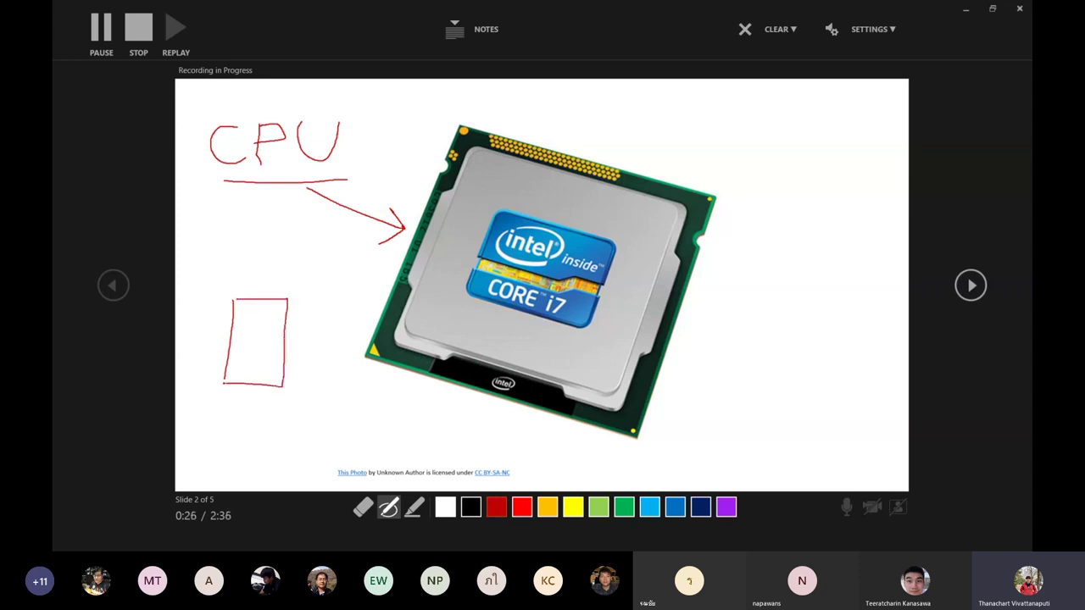
left_click_drag(232, 299, 280, 253)
mouse_move(288, 300)
left_mouse_down()
mouse_move(312, 259)
mouse_move(309, 352)
mouse_move(322, 339)
mouse_move(241, 326)
left_mouse_up()
left_click_drag(221, 249, 309, 388)
mouse_move(346, 277)
left_mouse_down()
mouse_move(203, 391)
mouse_move(245, 431)
mouse_move(307, 428)
left_mouse_up()
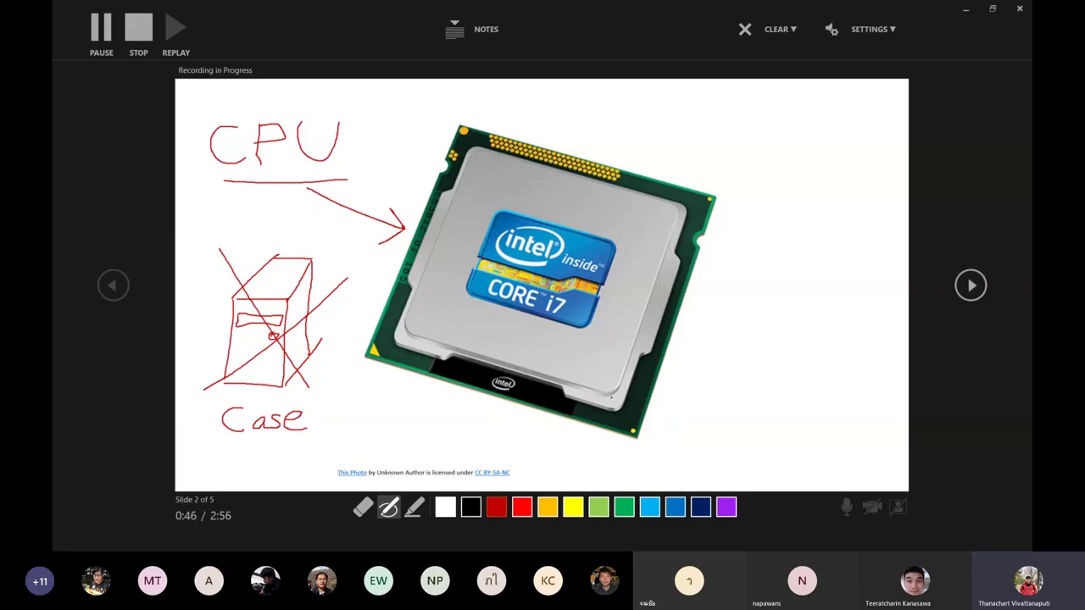
Step: Circle the CPU chip in red, add a dark blue tick, and advance to slide 3
mouse_move(687, 419)
left_mouse_down()
mouse_move(372, 315)
mouse_move(637, 430)
left_mouse_up()
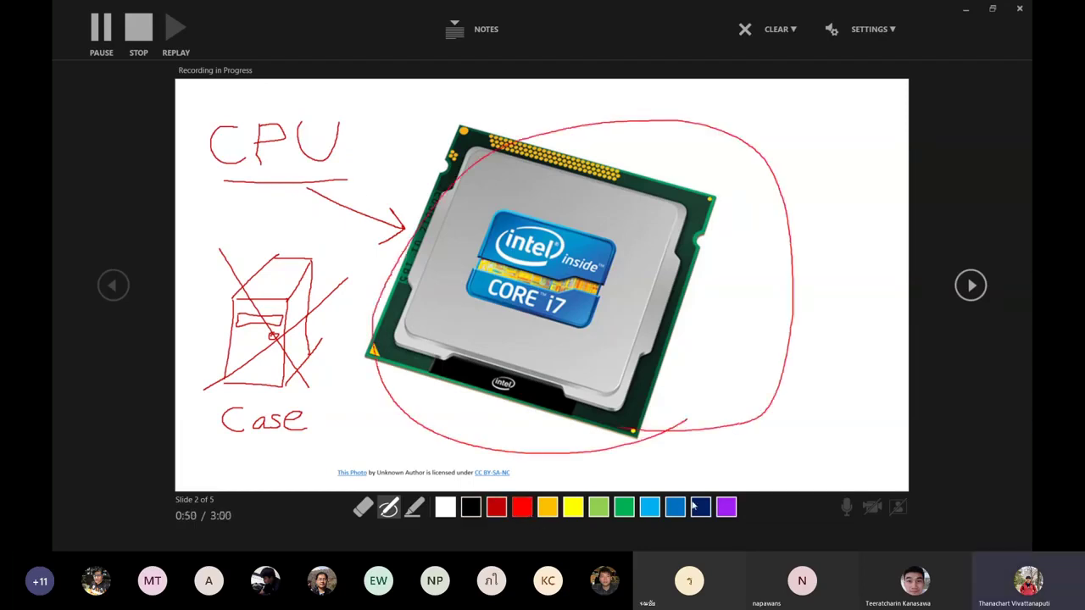
left_click(673, 509)
left_click_drag(692, 351, 754, 307)
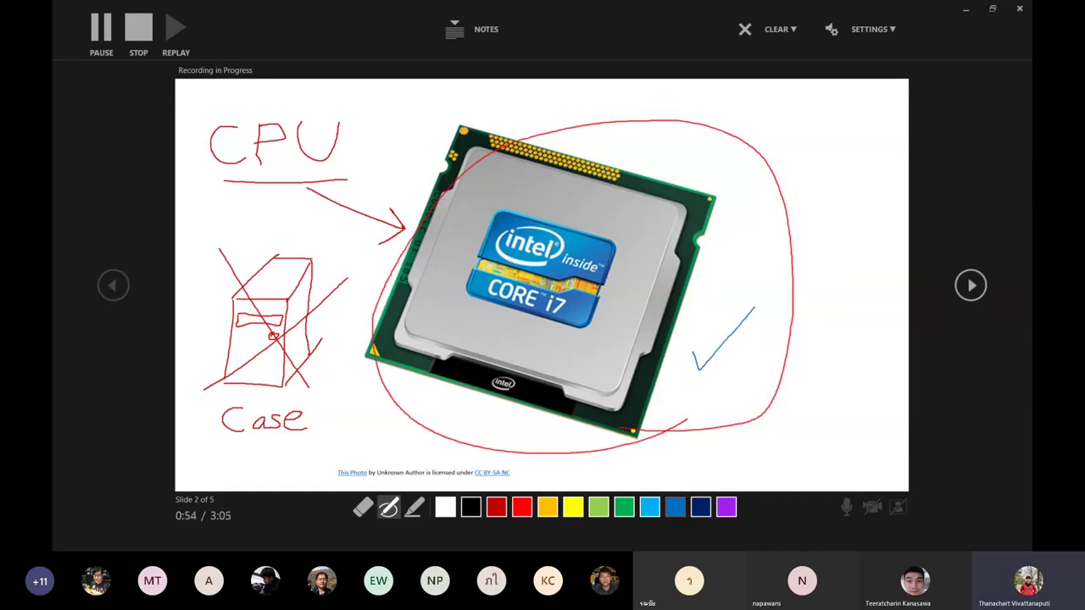
left_click(970, 286)
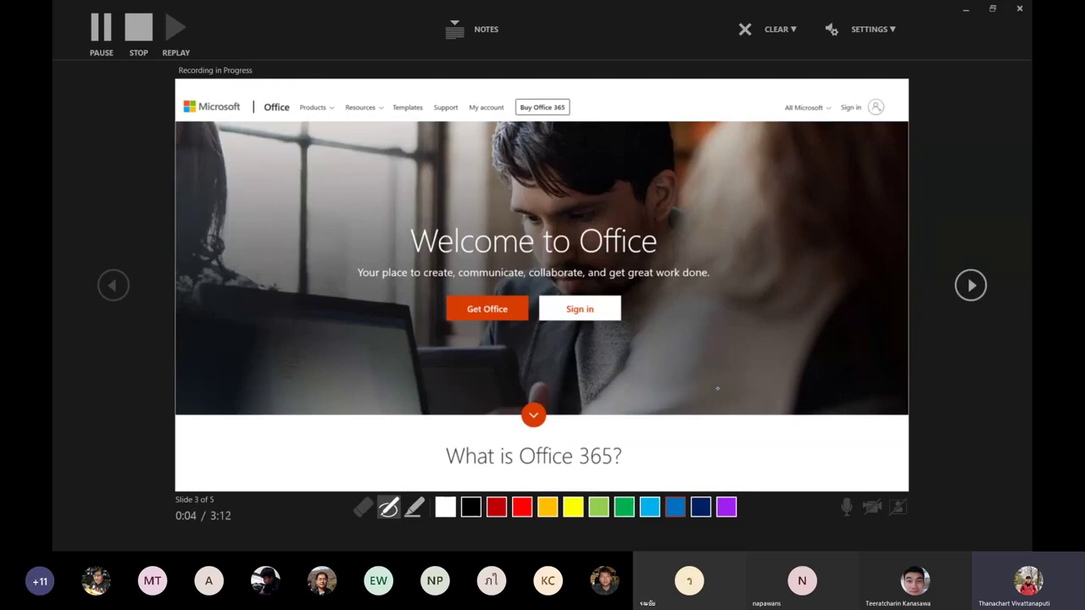
Step: Advance from slide 3 past slide 4's video to blank slide 5
left_click(971, 287)
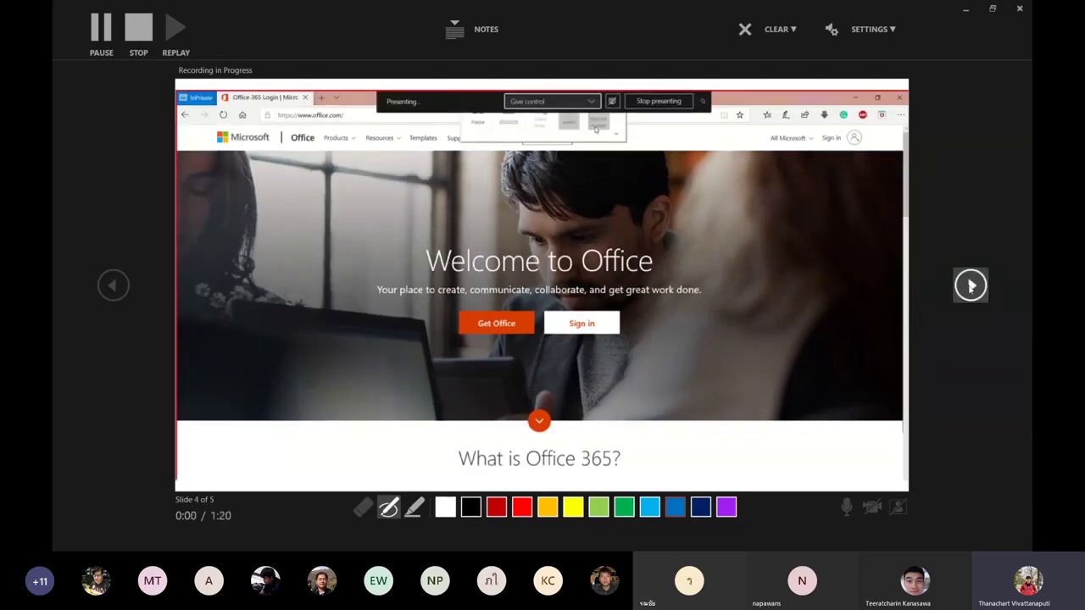
left_click(971, 286)
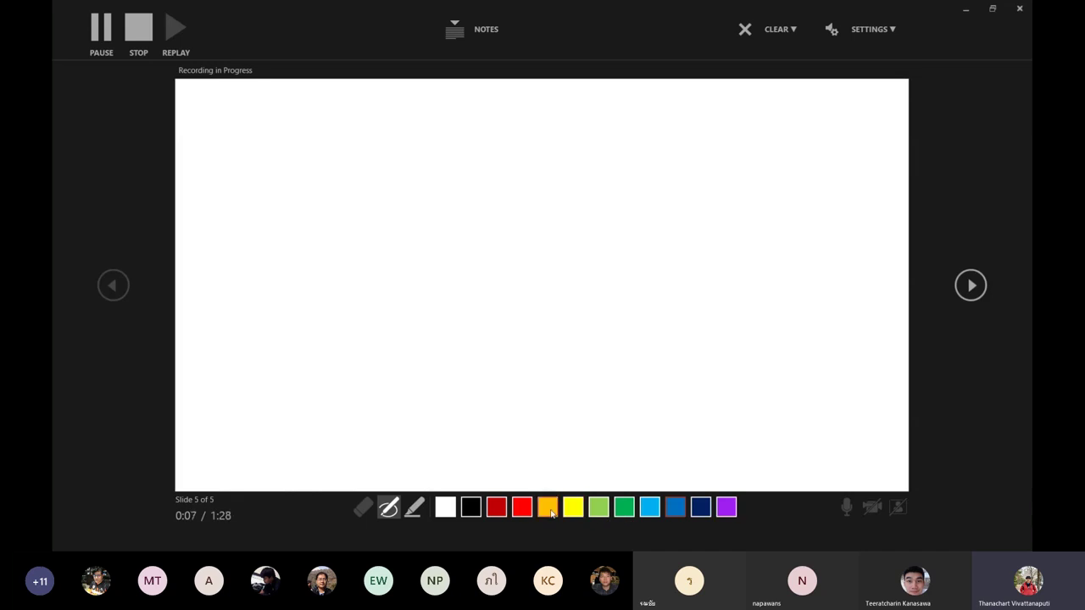
Step: Write 'Office 365' in black ink, underlined in navy with a downward arrow
left_click(471, 507)
mouse_move(245, 125)
left_mouse_down()
mouse_move(272, 124)
mouse_move(305, 149)
mouse_move(294, 170)
mouse_move(325, 150)
mouse_move(315, 174)
mouse_move(351, 165)
mouse_move(390, 174)
mouse_move(419, 141)
mouse_move(409, 175)
left_mouse_up()
mouse_move(454, 141)
left_mouse_down()
mouse_move(471, 166)
mouse_move(449, 161)
mouse_move(482, 158)
mouse_move(475, 170)
left_mouse_up()
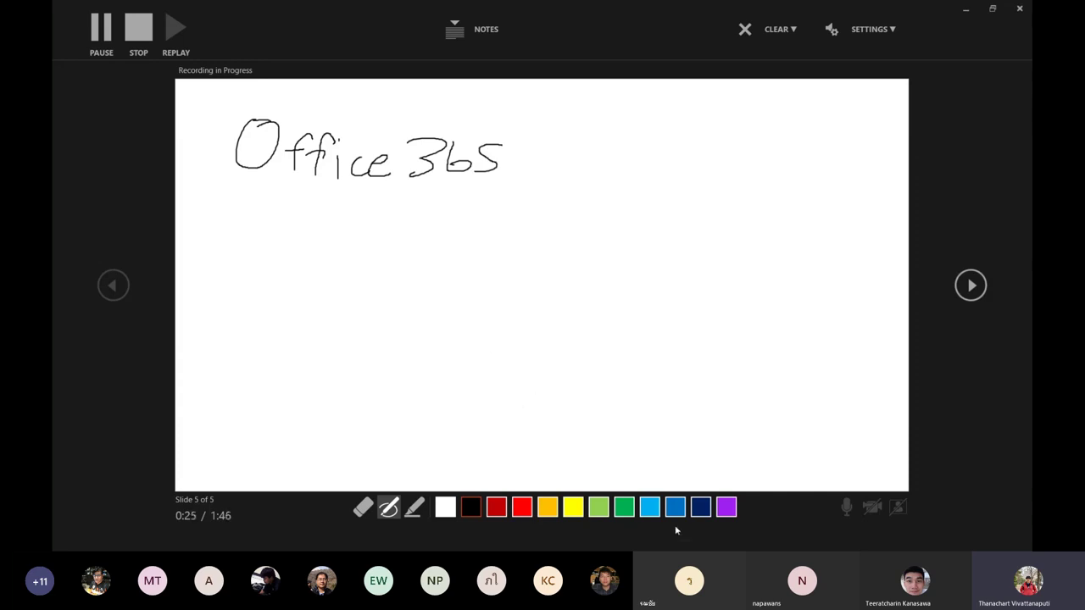
left_click(699, 507)
left_click_drag(256, 201, 527, 210)
mouse_move(376, 210)
left_mouse_down()
mouse_move(396, 266)
mouse_move(418, 246)
left_mouse_up()
left_click_drag(384, 281, 325, 239)
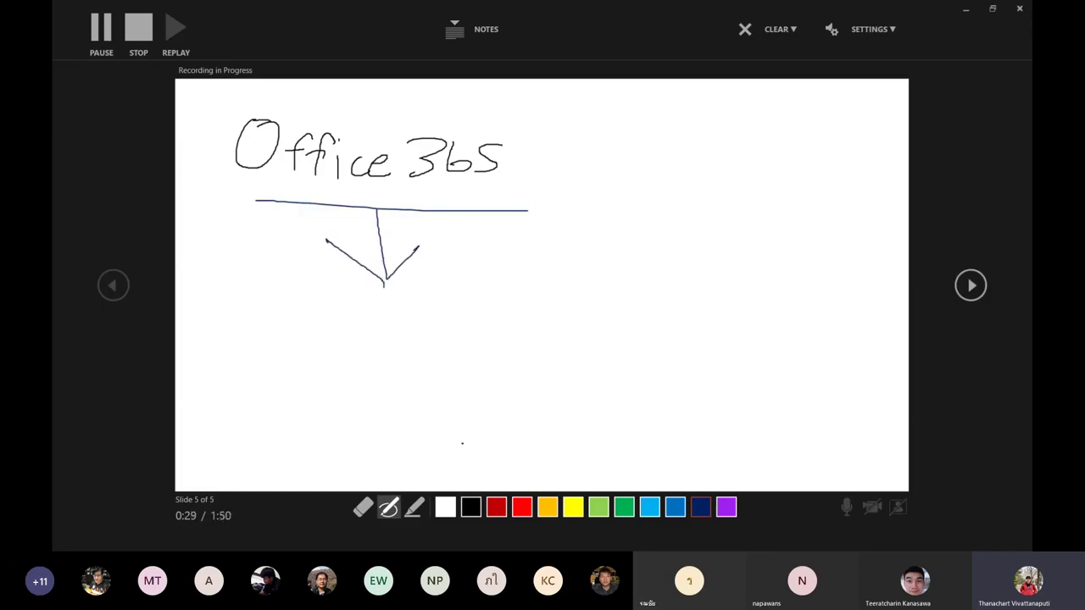
Step: Write '365วัน' in red below the arrow and double-underline it
left_click(522, 507)
mouse_move(282, 308)
left_mouse_down()
mouse_move(350, 348)
mouse_move(314, 357)
left_mouse_up()
left_click_drag(378, 305, 376, 339)
mouse_move(456, 304)
left_mouse_down()
mouse_move(442, 306)
mouse_move(420, 345)
mouse_move(480, 319)
mouse_move(480, 344)
mouse_move(490, 338)
left_mouse_up()
left_click_drag(488, 297, 528, 288)
mouse_move(507, 329)
left_mouse_down()
mouse_move(515, 349)
mouse_move(551, 356)
mouse_move(542, 312)
left_mouse_up()
mouse_move(313, 375)
left_mouse_down()
mouse_move(307, 388)
mouse_move(580, 364)
left_mouse_up()
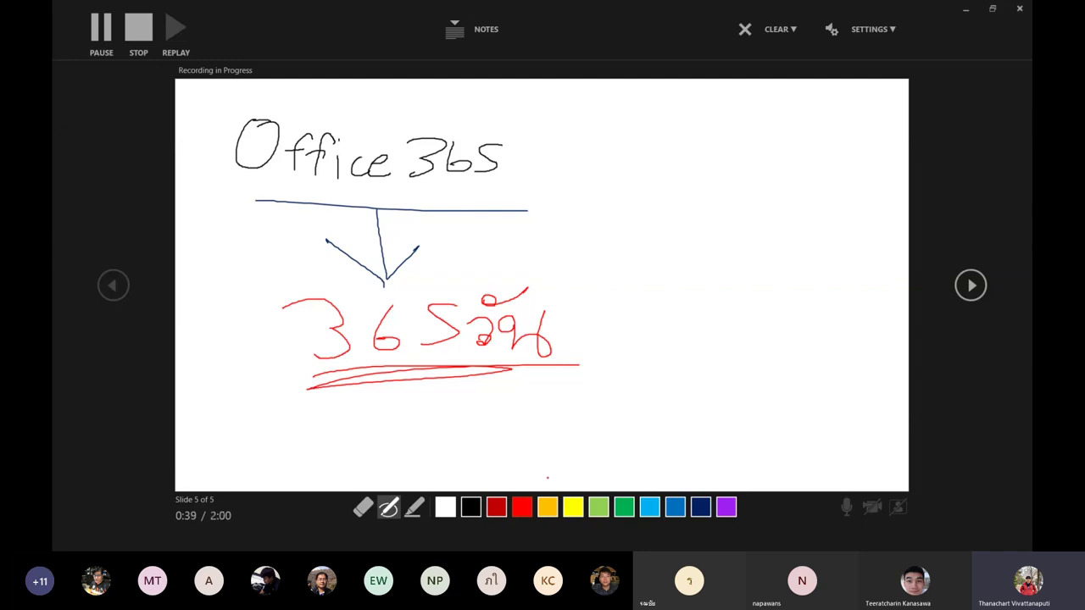
Step: Draw a purple arrow to an underlined '366' and write 'ใช้ไม่ได้' beneath it in red
left_click(727, 507)
mouse_move(488, 289)
left_mouse_down()
mouse_move(627, 230)
mouse_move(671, 226)
left_mouse_up()
mouse_move(728, 197)
left_mouse_down()
mouse_move(707, 215)
mouse_move(741, 218)
left_mouse_up()
left_click_drag(661, 231, 771, 226)
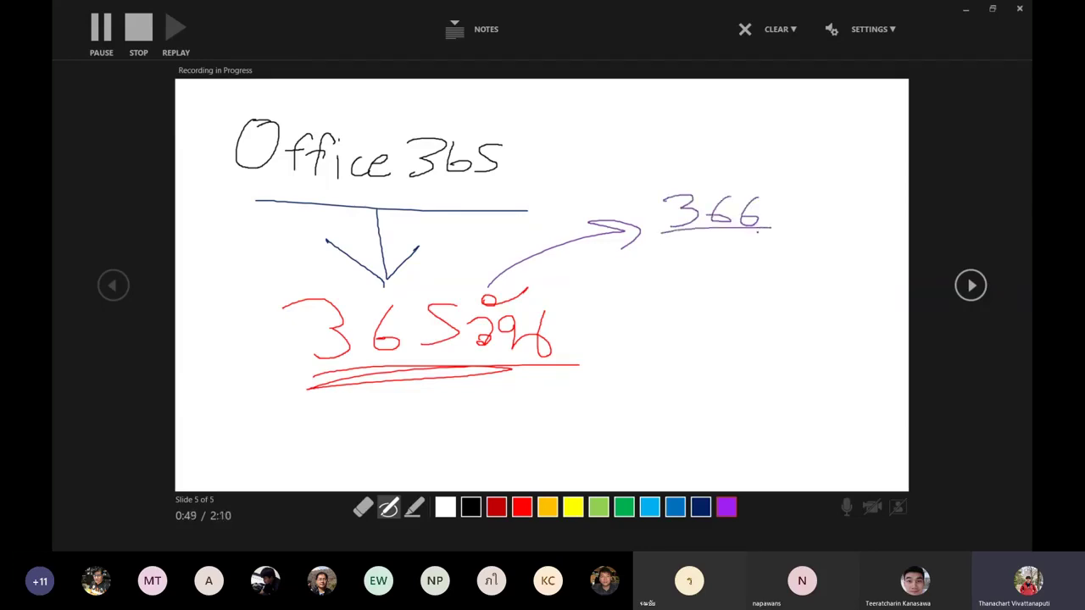
left_click(522, 507)
mouse_move(624, 258)
left_mouse_down()
mouse_move(646, 289)
mouse_move(703, 248)
mouse_move(691, 229)
left_mouse_up()
mouse_move(702, 259)
left_mouse_down()
mouse_move(712, 282)
mouse_move(725, 264)
mouse_move(725, 234)
left_mouse_up()
mouse_move(746, 280)
left_mouse_down()
mouse_move(729, 230)
mouse_move(779, 287)
left_mouse_up()
left_click_drag(778, 238, 805, 246)
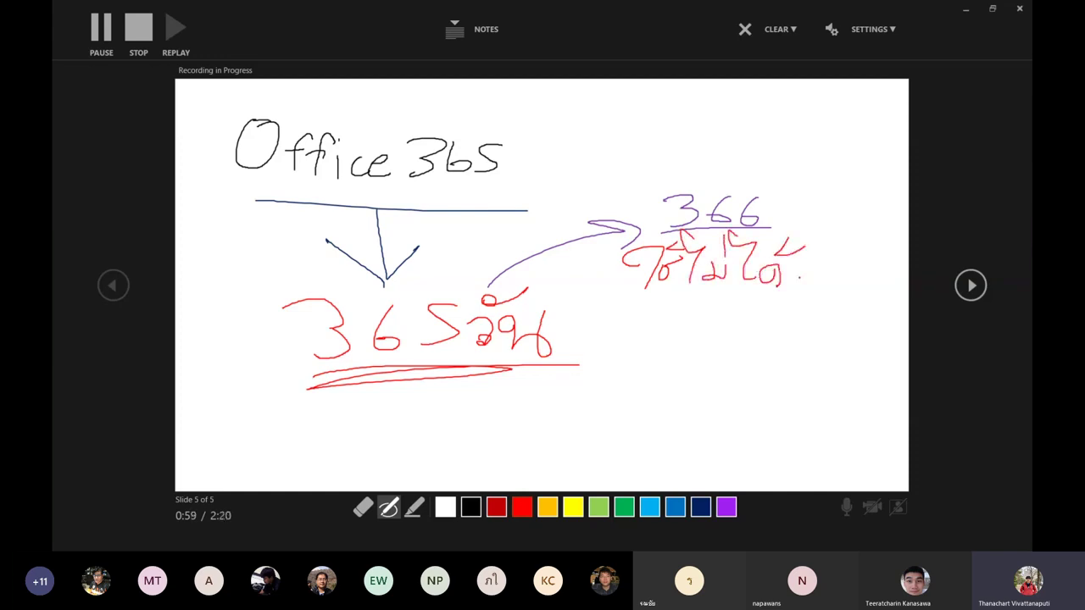
mouse_move(793, 294)
left_mouse_down()
mouse_move(831, 290)
mouse_move(851, 246)
mouse_move(846, 281)
mouse_move(882, 293)
mouse_move(864, 266)
left_mouse_up()
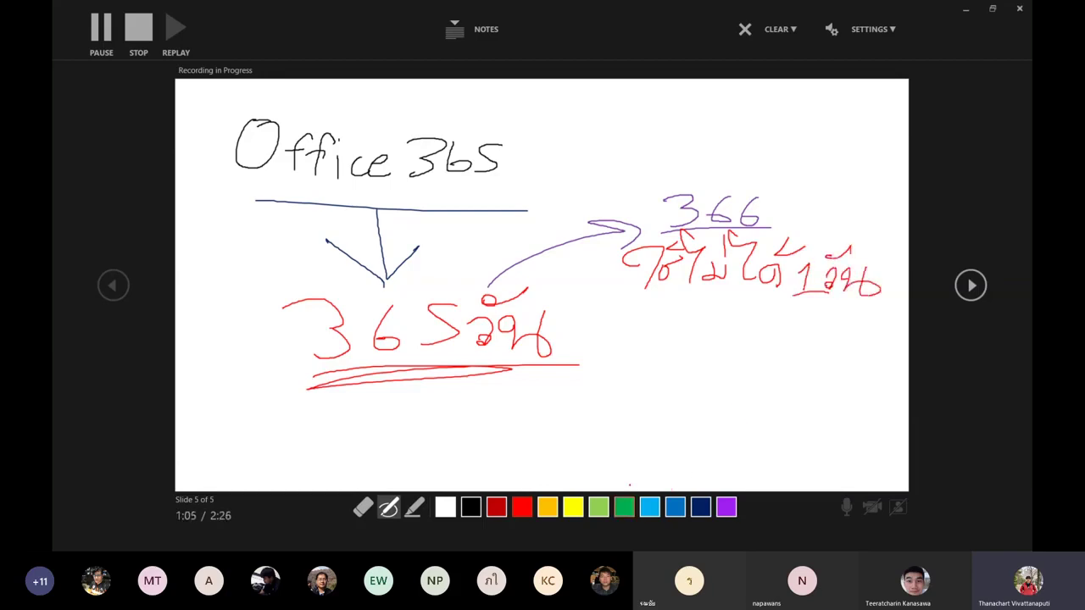
Step: Circle the 366 note in green, write 'free 1 day' below, and check recording settings
left_click(623, 508)
left_click_drag(744, 323, 733, 324)
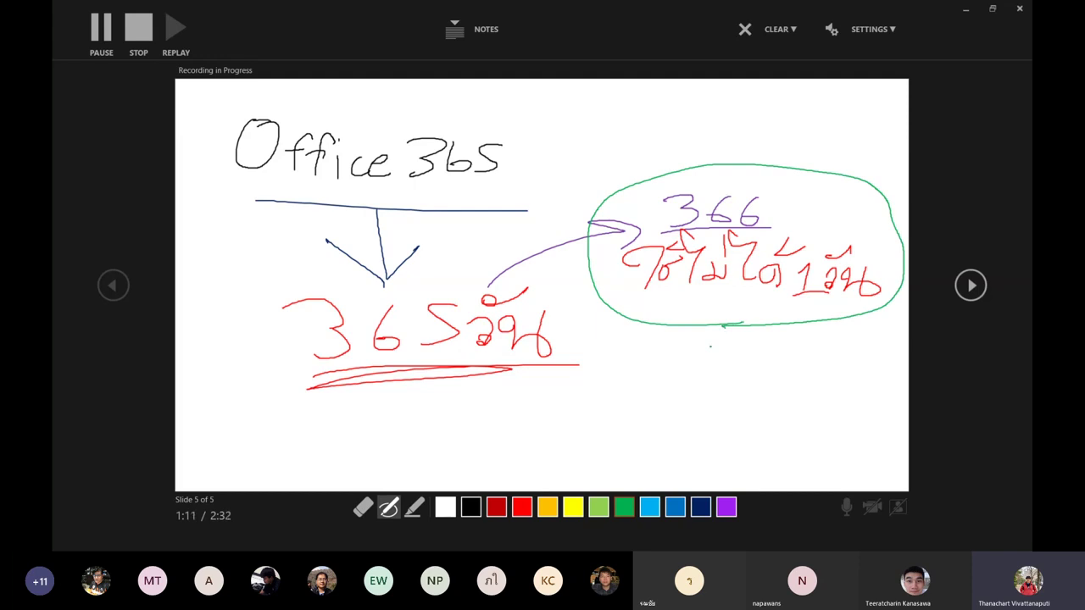
mouse_move(675, 387)
left_mouse_down()
mouse_move(691, 395)
mouse_move(743, 368)
mouse_move(779, 405)
mouse_move(796, 351)
mouse_move(810, 405)
mouse_move(828, 341)
left_mouse_up()
mouse_move(825, 412)
left_mouse_down()
mouse_move(838, 391)
mouse_move(839, 437)
mouse_move(857, 434)
mouse_move(890, 380)
left_mouse_up()
mouse_move(888, 379)
left_mouse_down()
mouse_move(887, 412)
mouse_move(905, 427)
mouse_move(900, 401)
left_mouse_up()
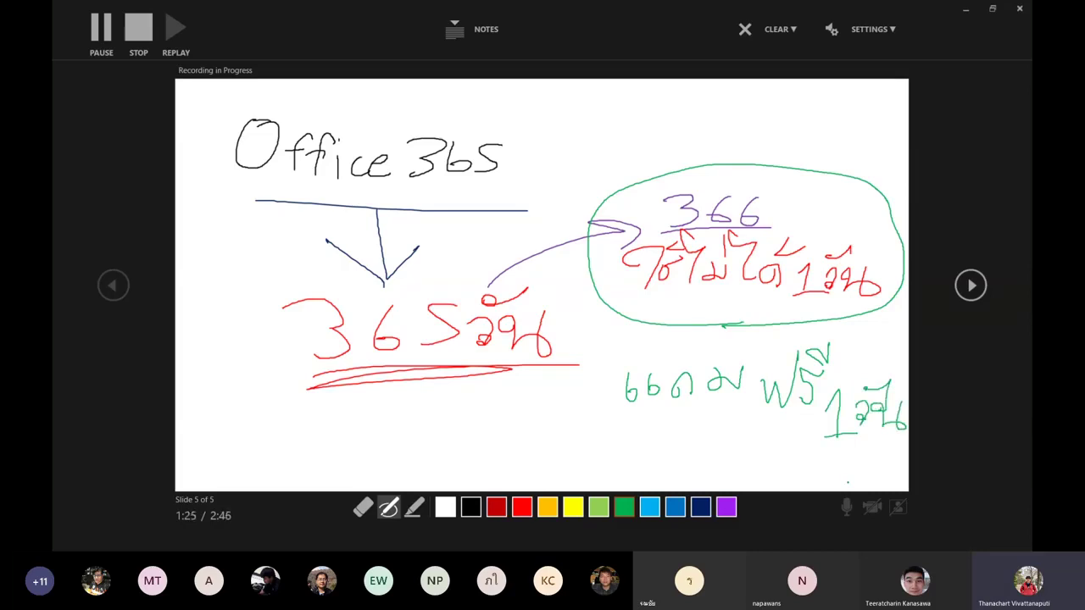
left_click(873, 29)
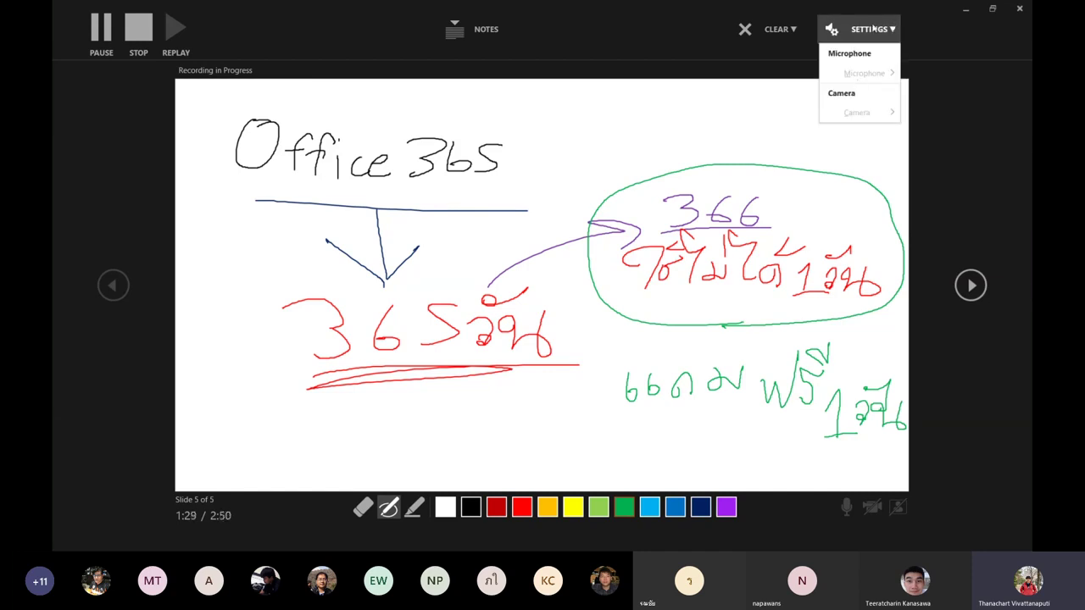
left_click(873, 29)
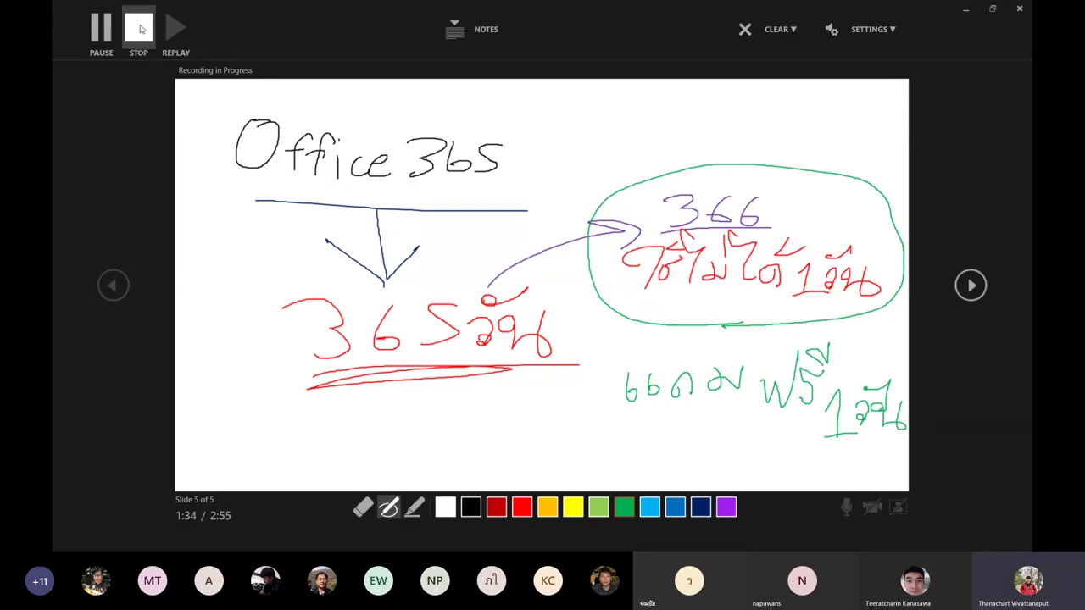
Step: Stop recording, replay slide 5's narration and ink, then stop the replay and close the recorder
left_click(141, 29)
left_click(174, 26)
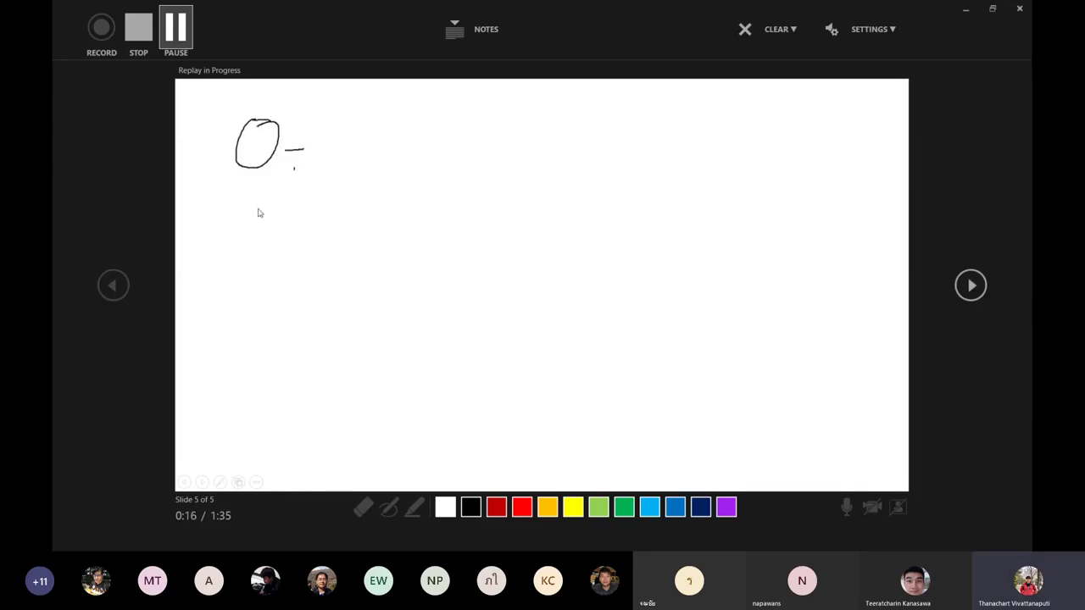
left_click(146, 37)
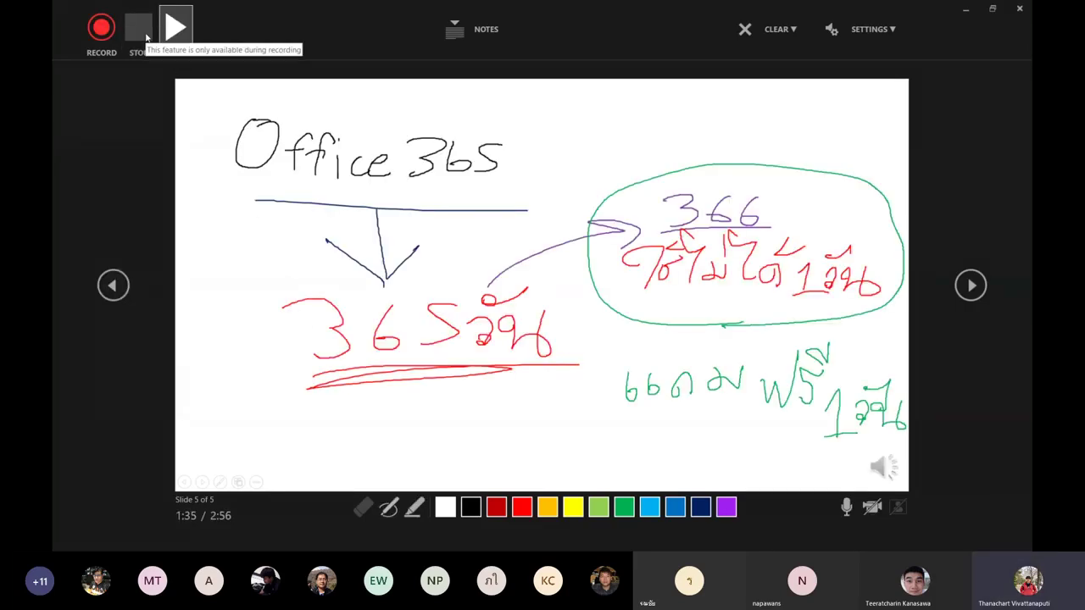
left_click(1019, 9)
Step: Review the recorded ink on slide 1's subtitle and the CPU slide
scroll(172, 193, "up", 2)
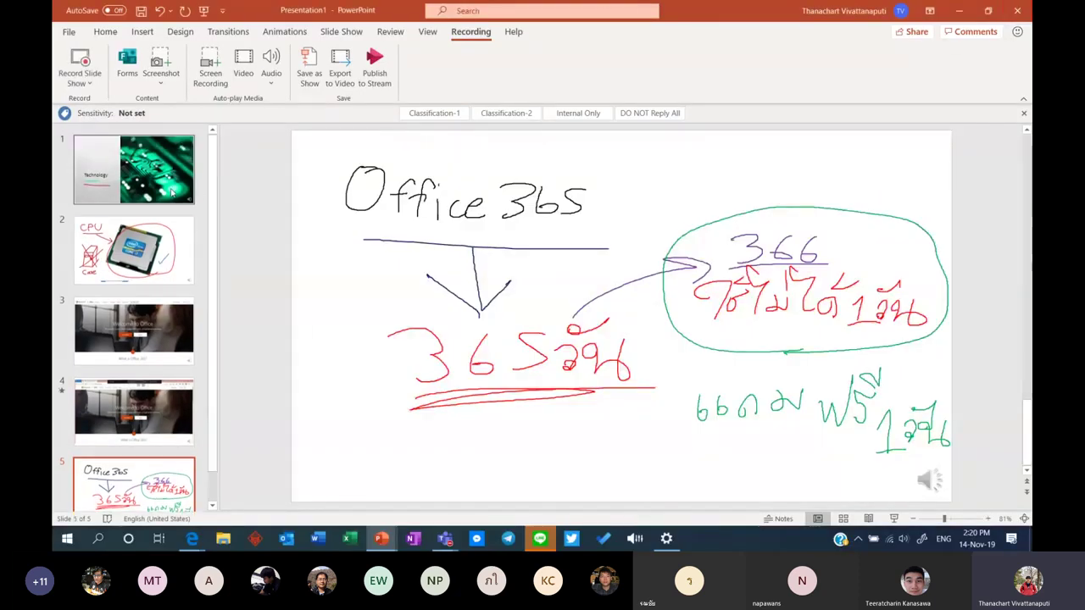
left_click(172, 193)
left_click(423, 402)
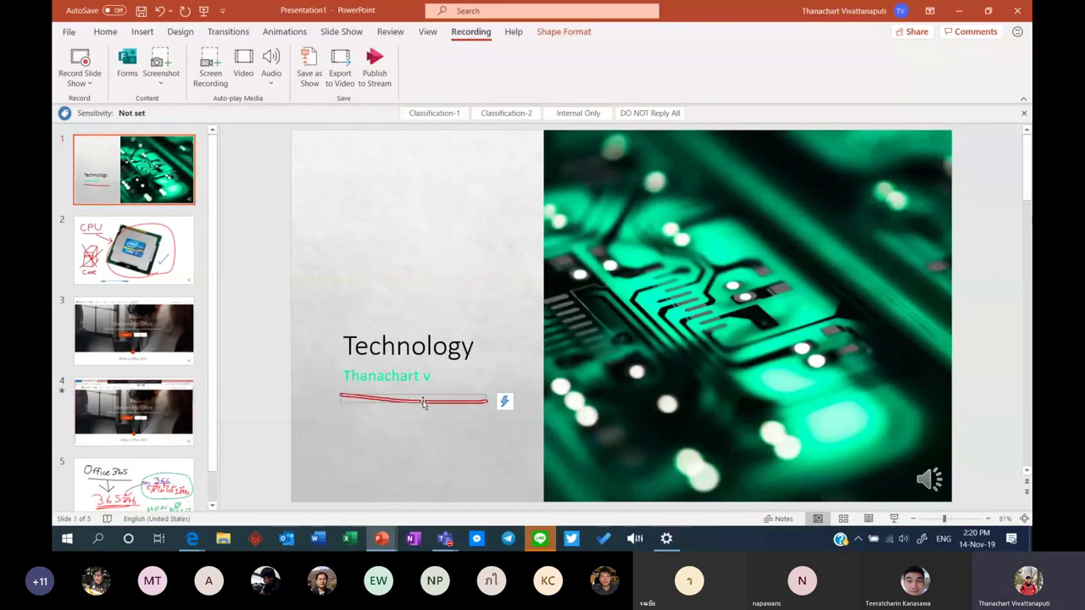
key("Page_Down")
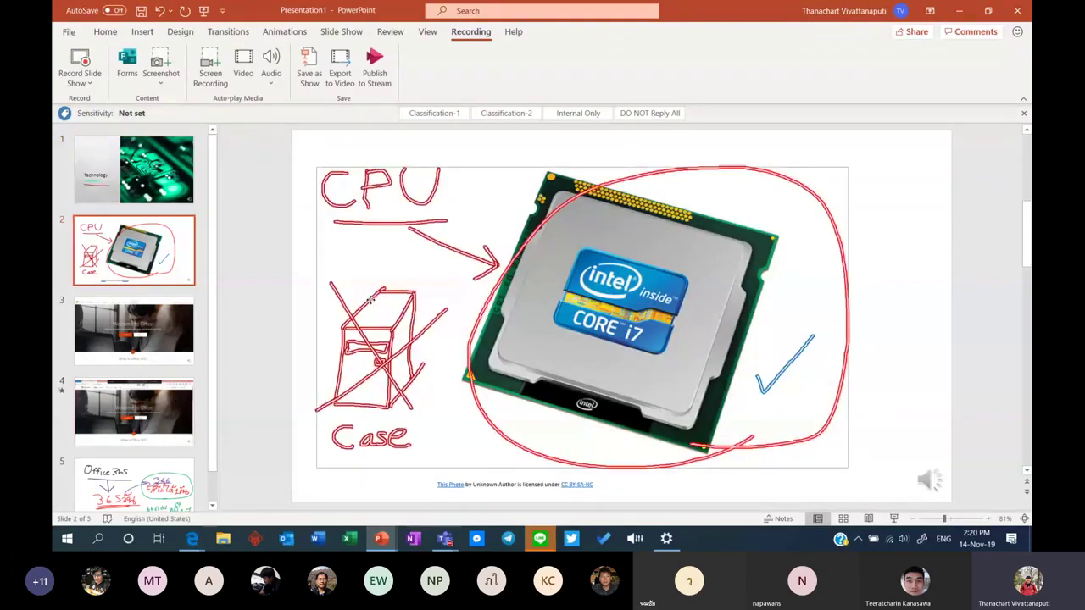
left_click(370, 301)
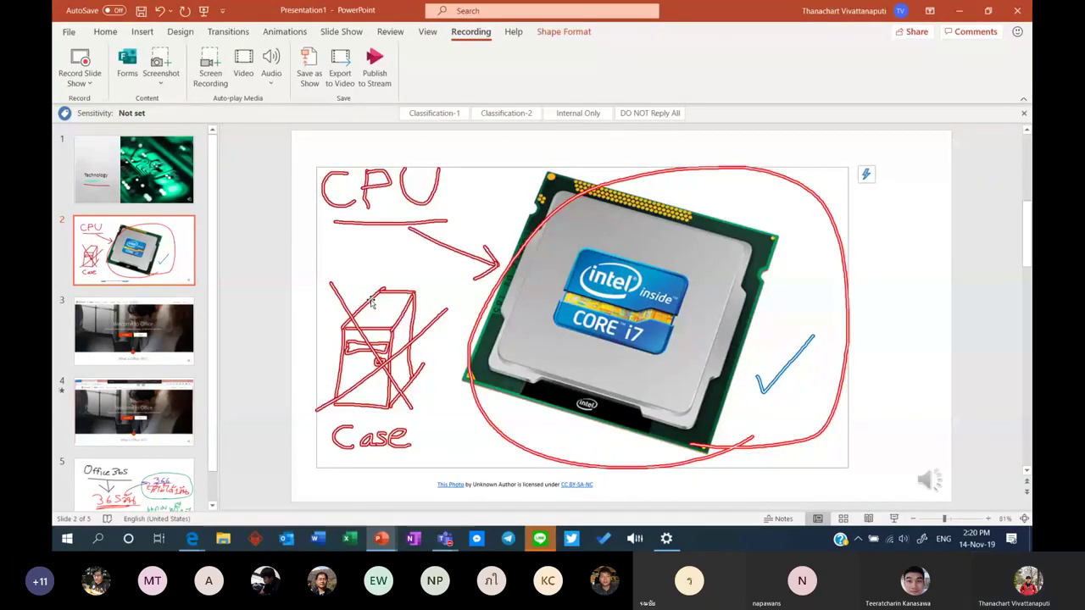
mouse_move(939, 485)
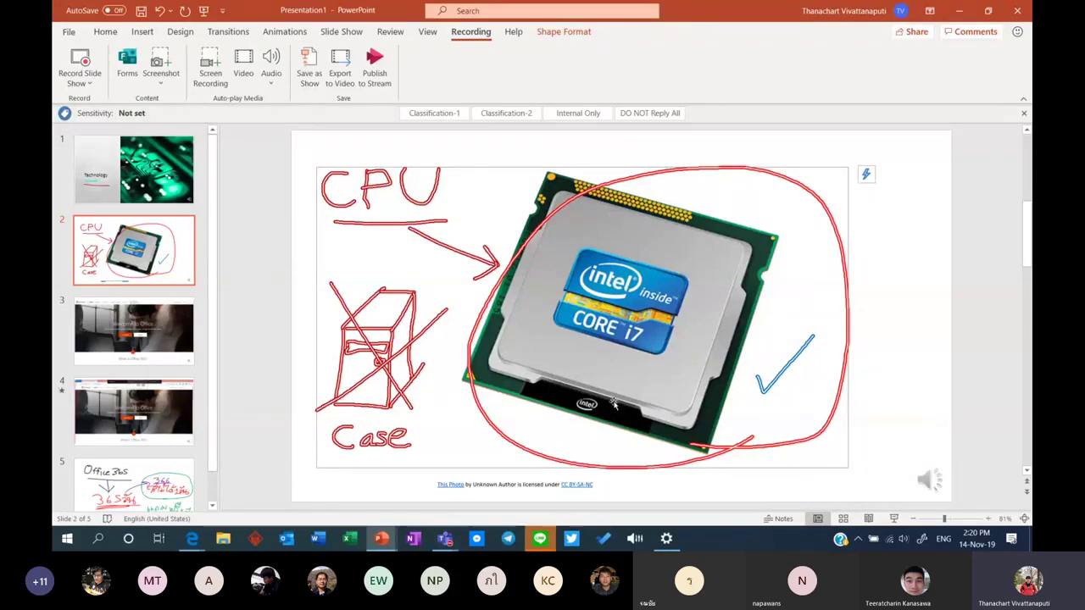
left_click(934, 318)
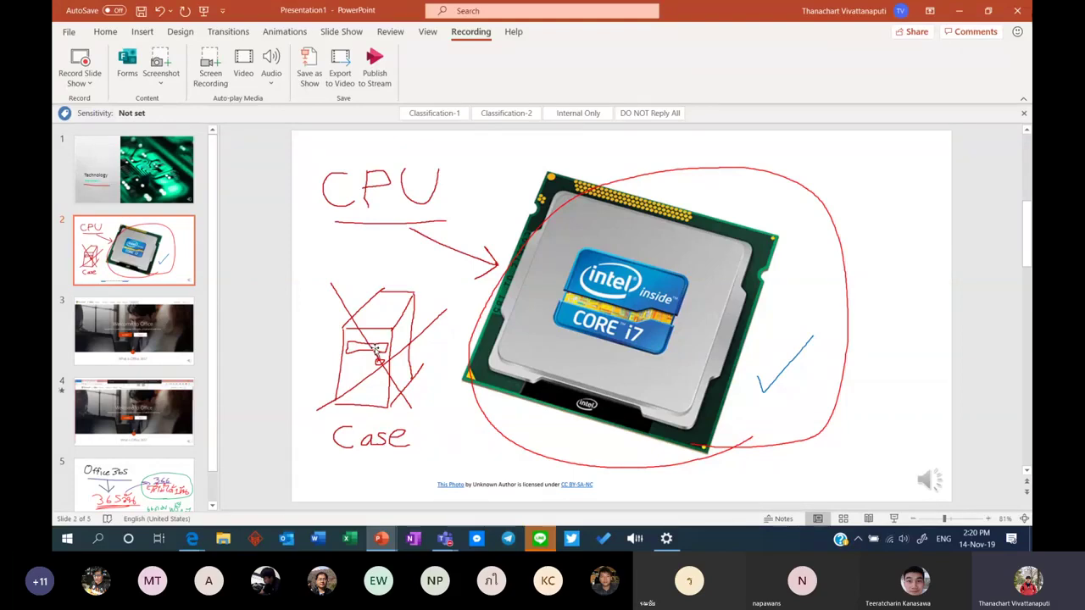
Step: Check slide 3, briefly play slide 4's video, and select slide 5's ink notes
left_click(140, 319)
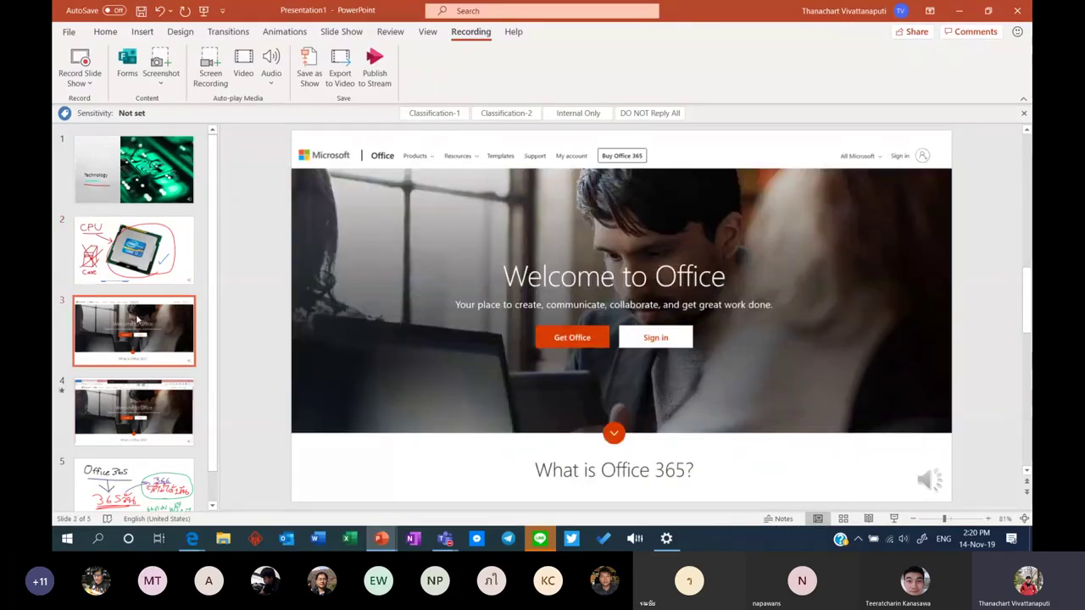
key("Down")
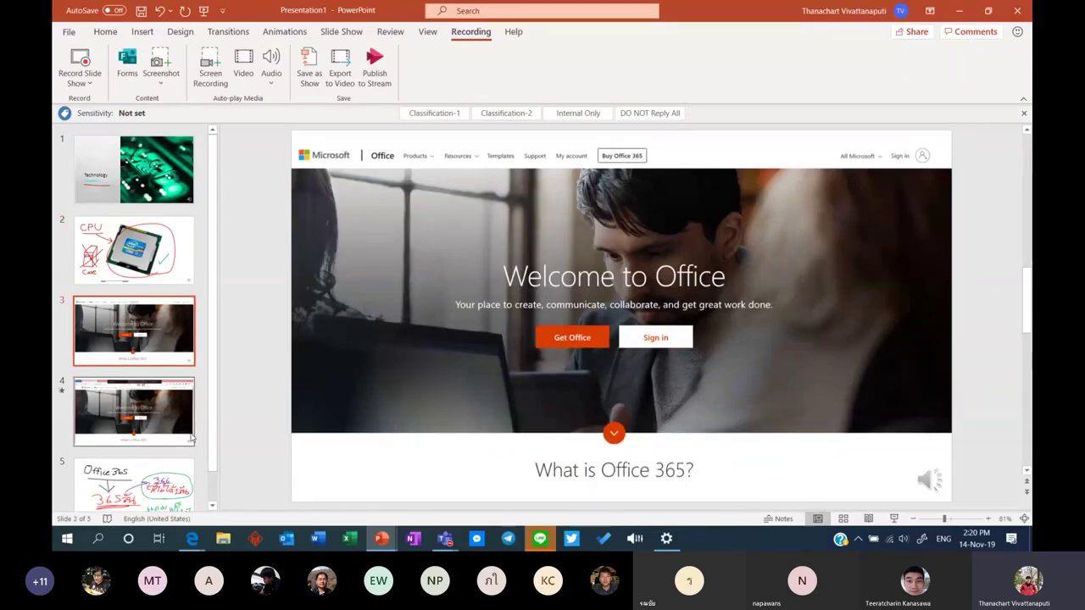
left_click(310, 483)
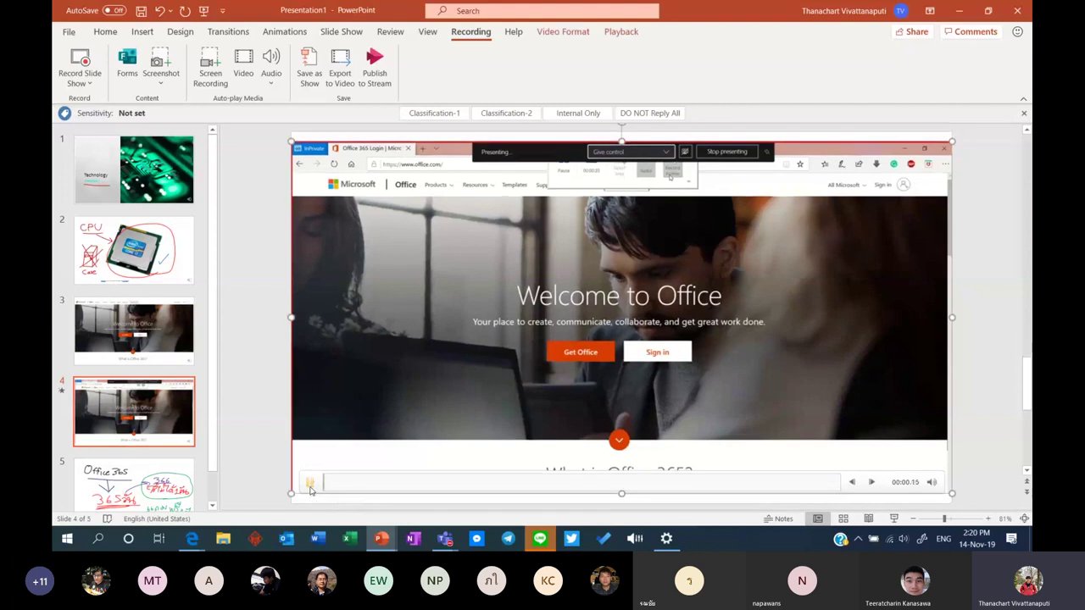
left_click(307, 485)
left_click(132, 466)
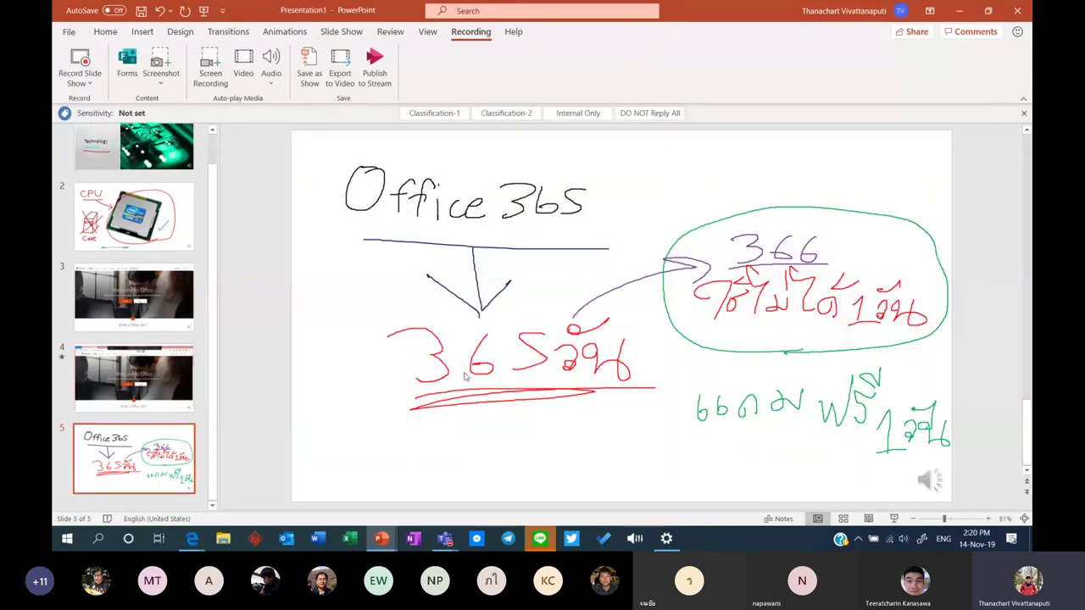
left_click(544, 367)
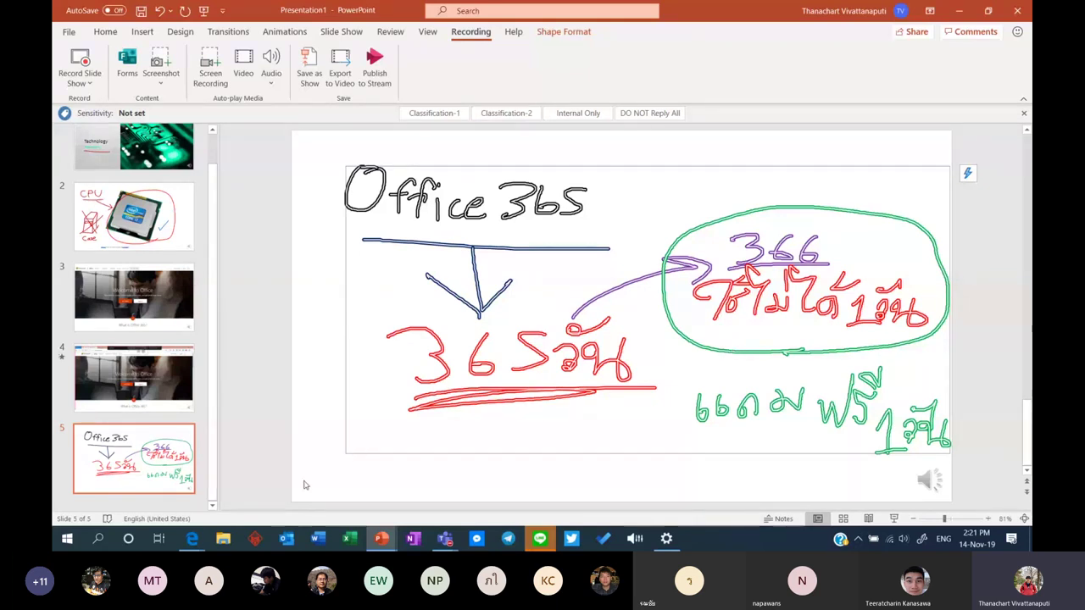
Step: In Edge, launch Microsoft Forms from the Office 365 All apps list
mouse_move(193, 539)
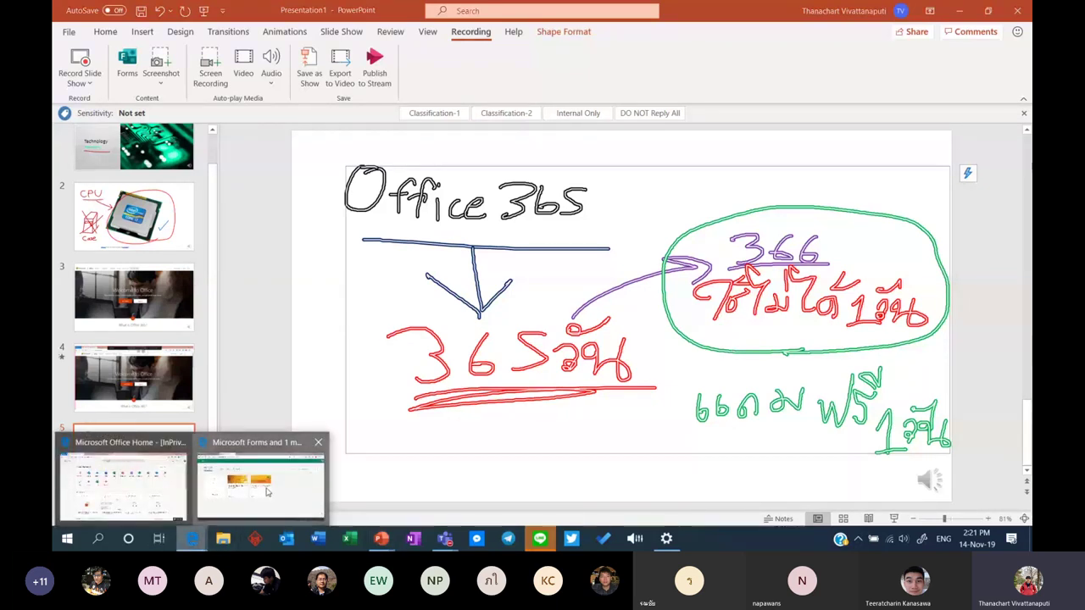
left_click(268, 491)
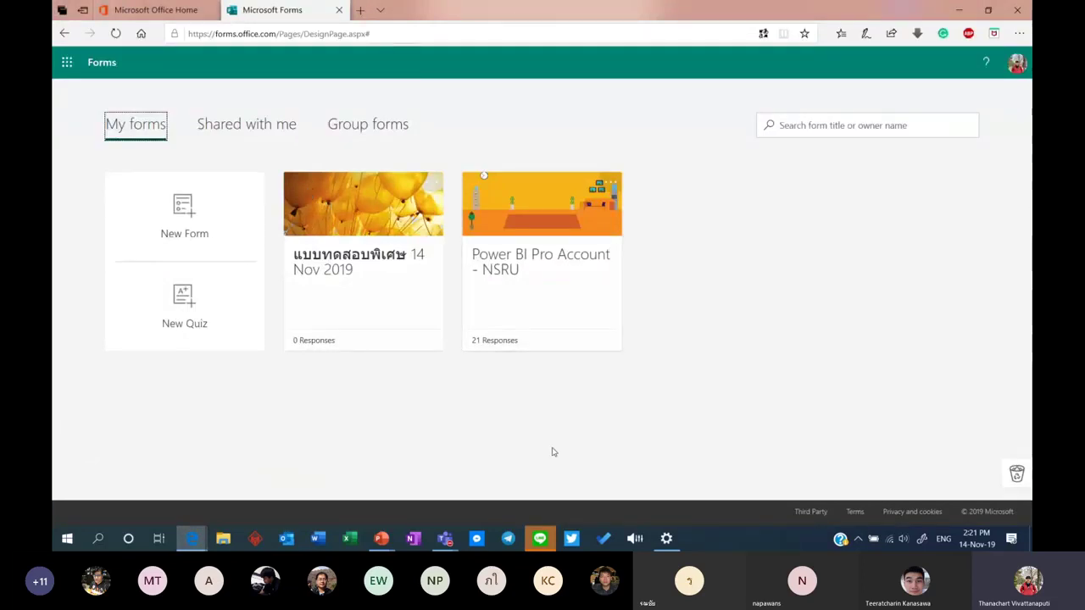
left_click(67, 62)
left_click(106, 326)
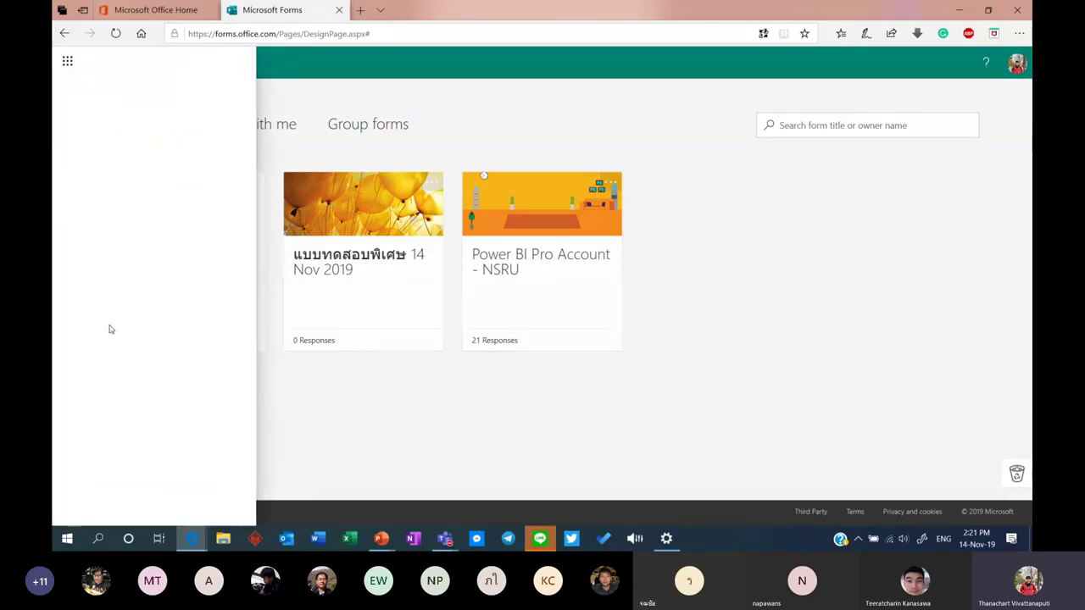
scroll(135, 290, "down", 1)
scroll(132, 292, "down", 1)
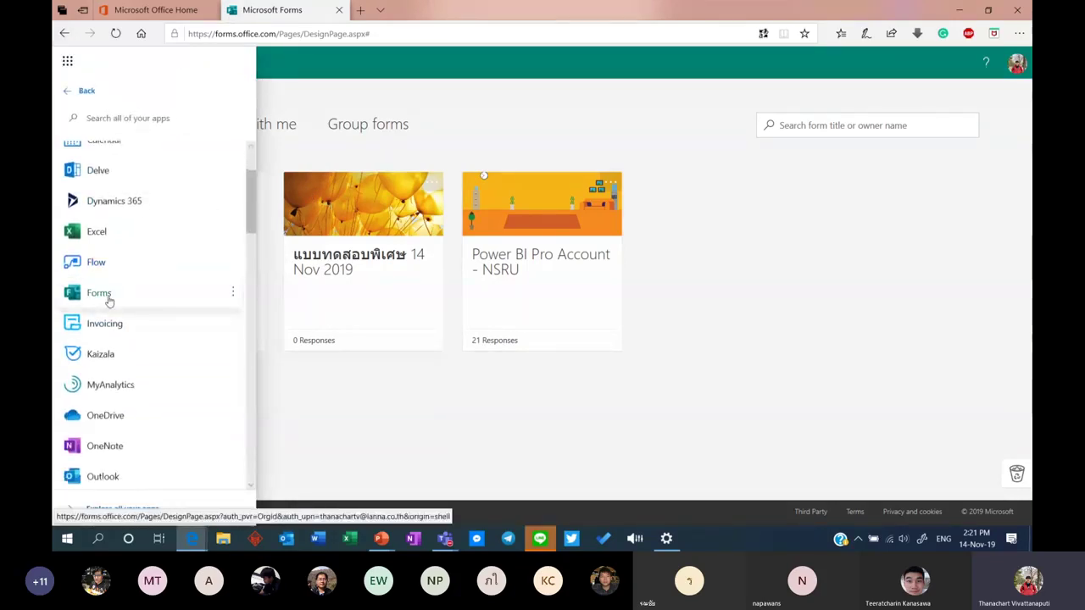
left_click(99, 293)
left_click(392, 418)
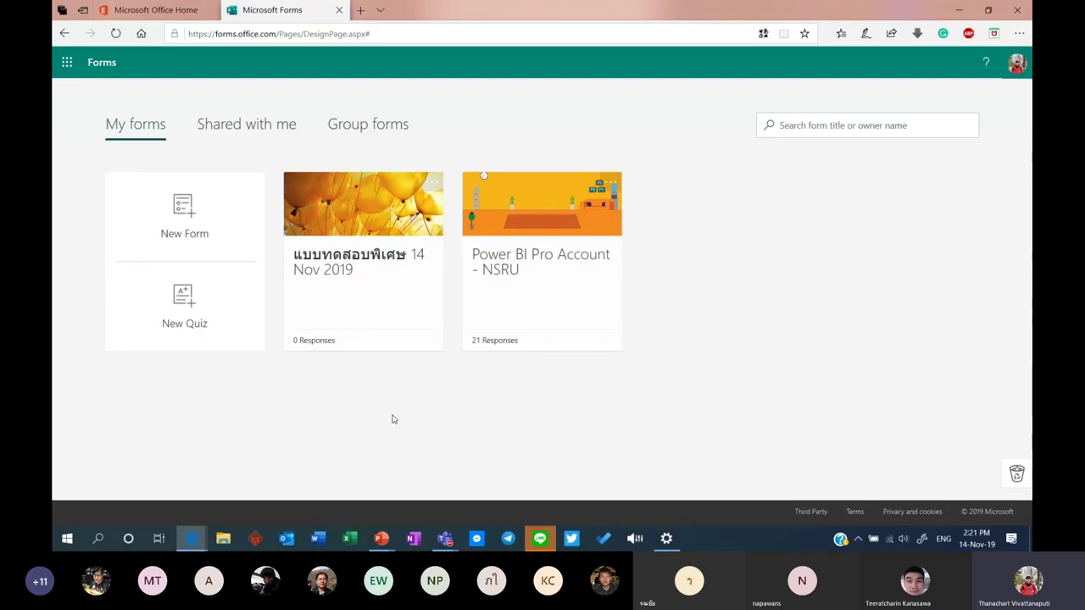
Step: Open the แบบทดสอบพิเศษ 14 Nov 2019 quiz and raise the speaker volume to 92
left_click(376, 289)
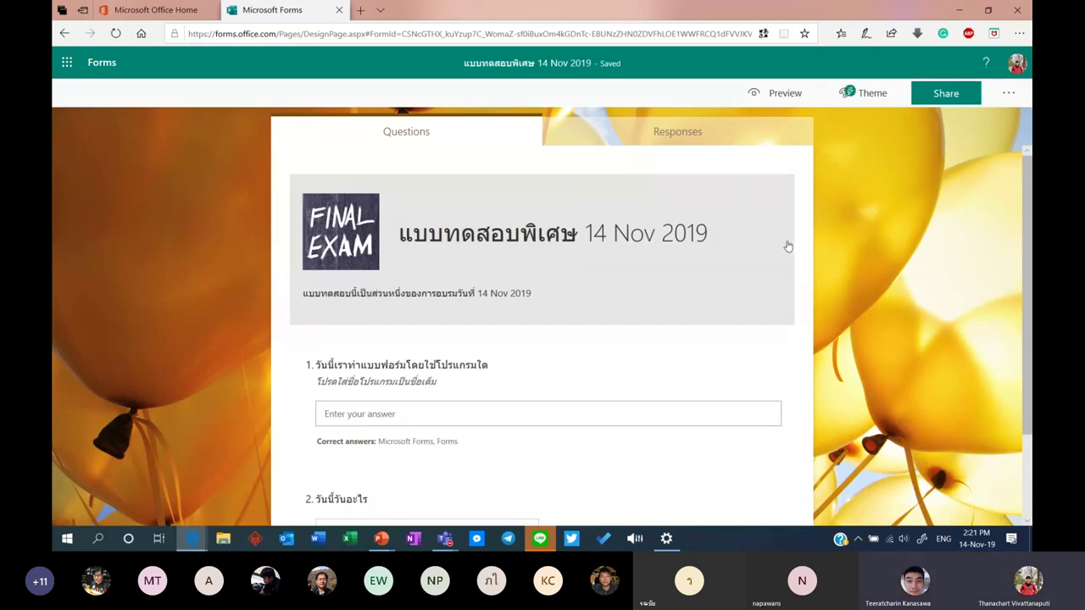
key("XF86AudioRaiseVolume")
key("XF86AudioRaiseVolume")
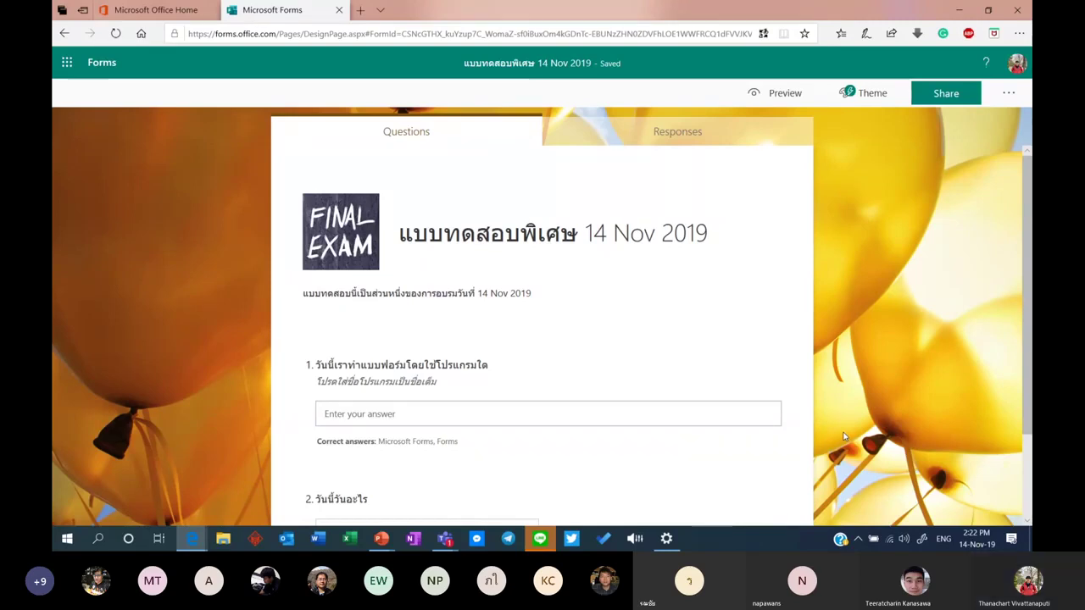
key("XF86AudioLowerVolume")
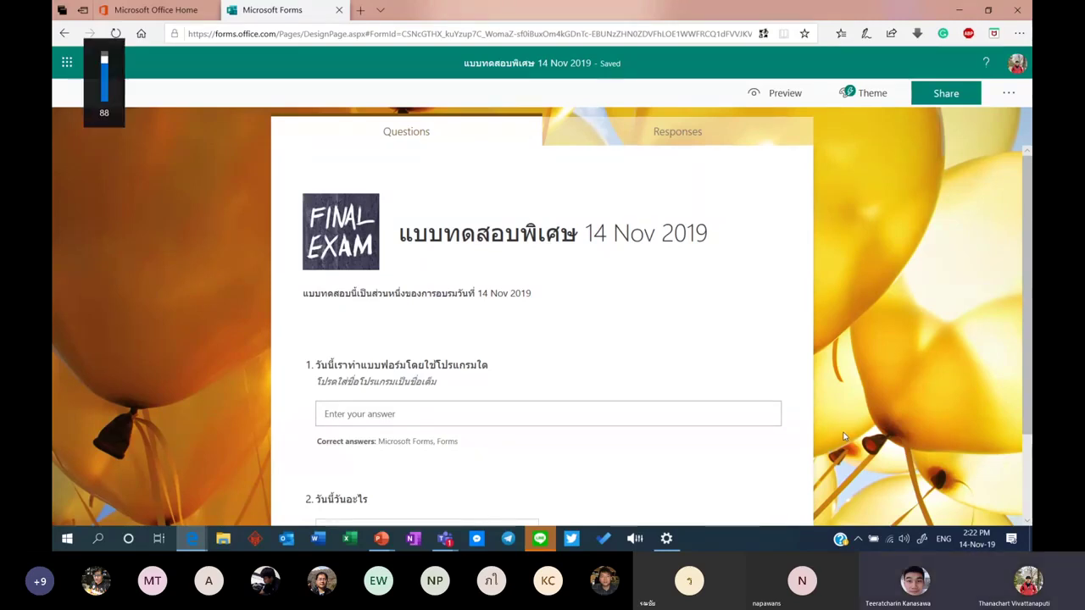
key("XF86AudioRaiseVolume")
key("XF86AudioRaiseVolume")
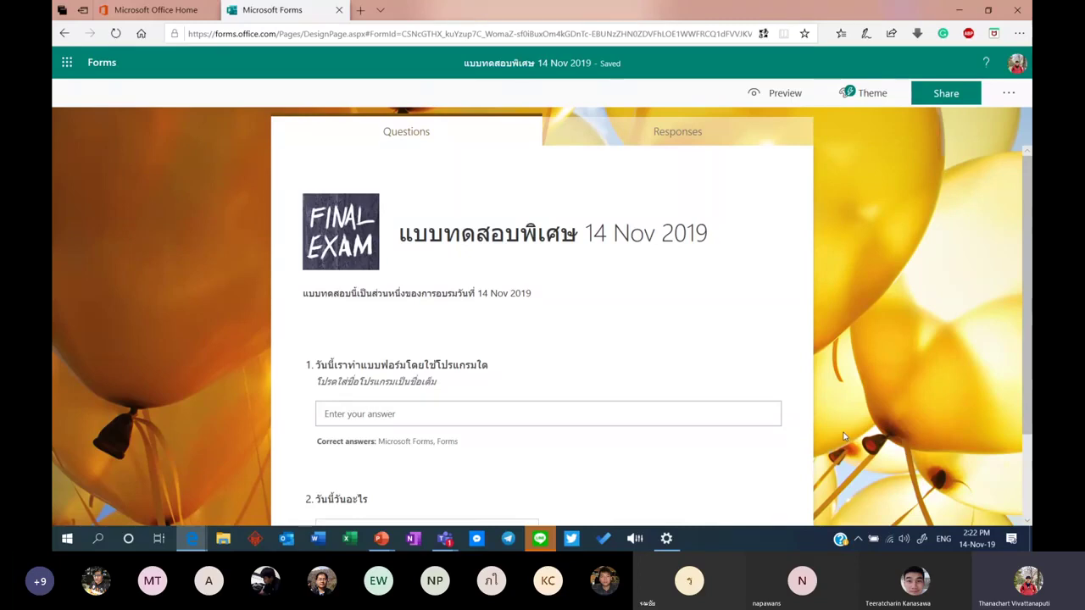
Step: Return to the Presentation1 deck and insert a new blank slide after slide 5
left_click(381, 538)
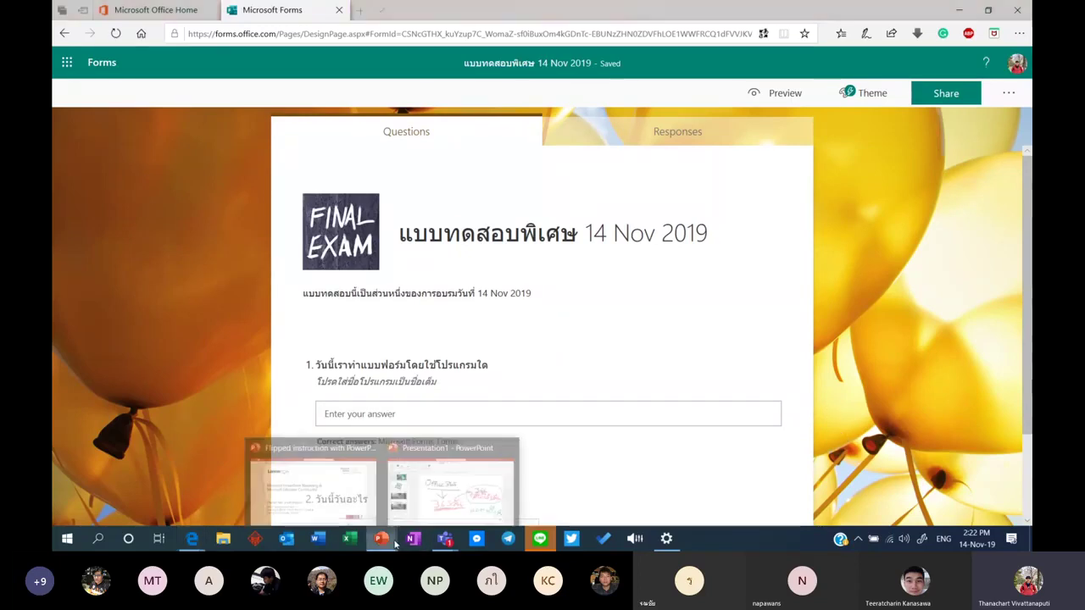
left_click(438, 506)
right_click(159, 424)
left_click(198, 472)
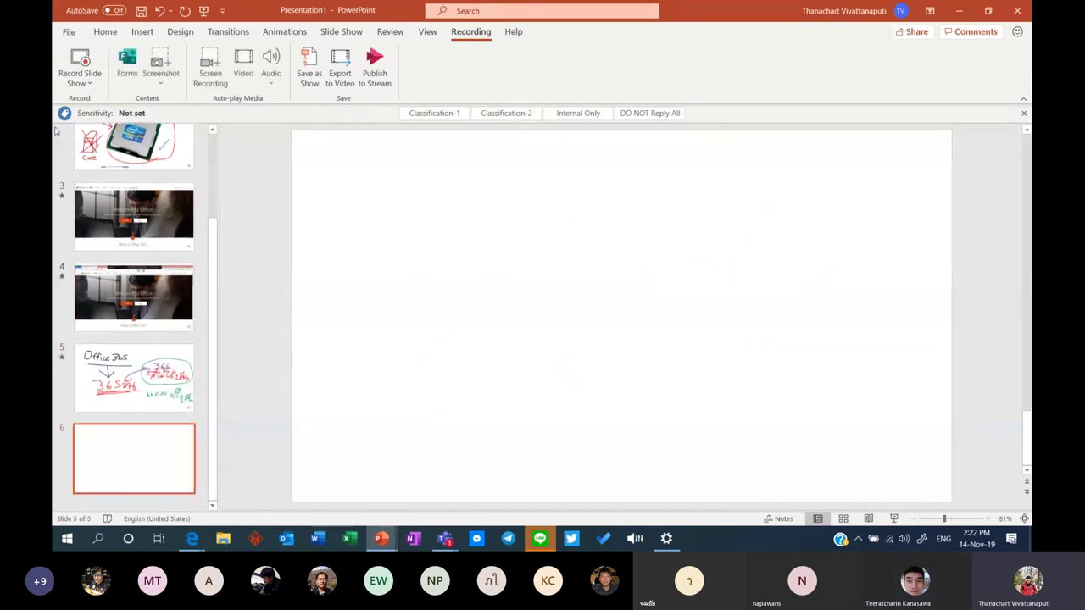
Step: Move the blank slide above the Office 365 ink slide and show the Record Slide Show choices
left_click(74, 75)
left_click(78, 84)
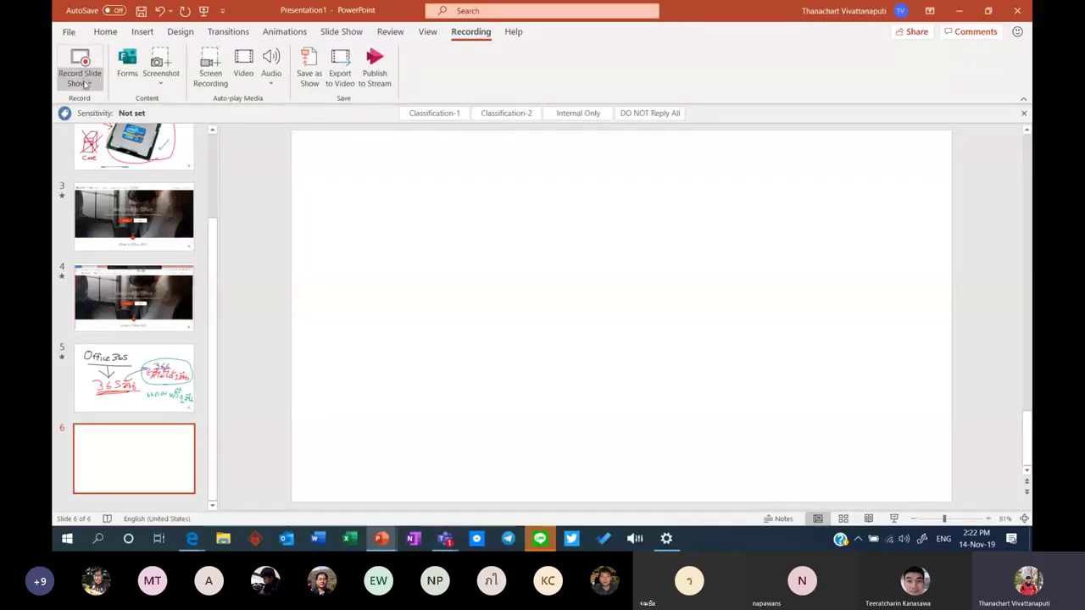
left_click(96, 90)
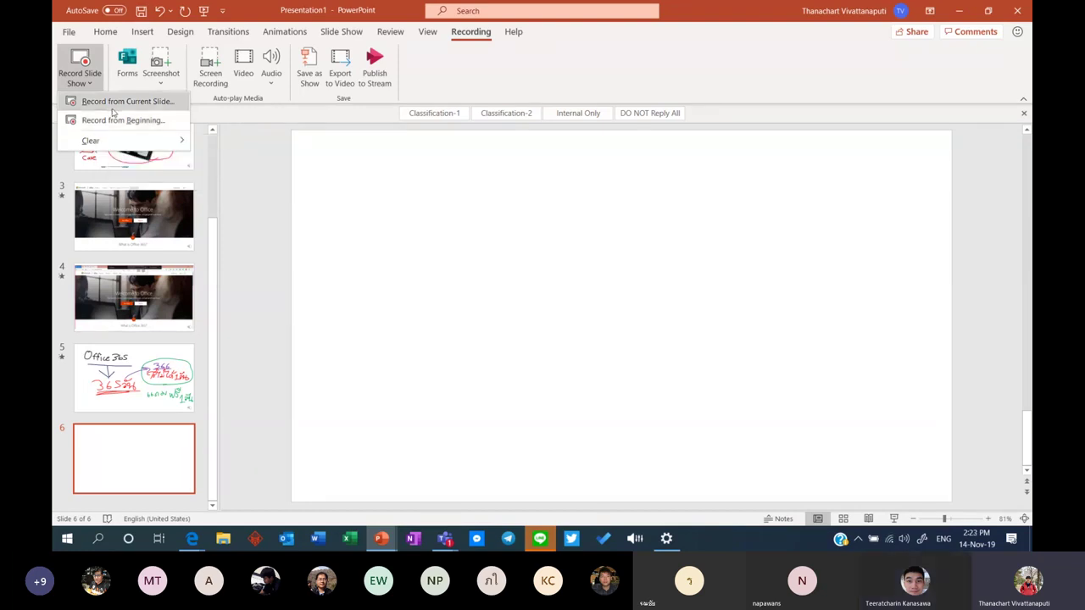
left_click(111, 479)
left_click_drag(117, 455, 116, 356)
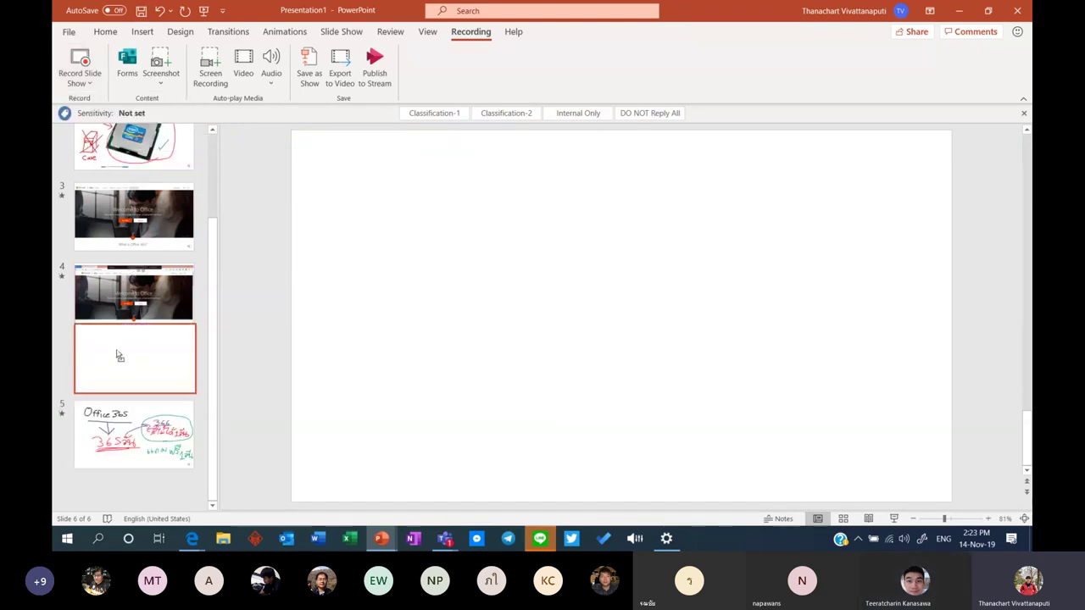
left_click(80, 83)
Step: Start recording from the current slide 5 and pick the black pen
left_click(135, 102)
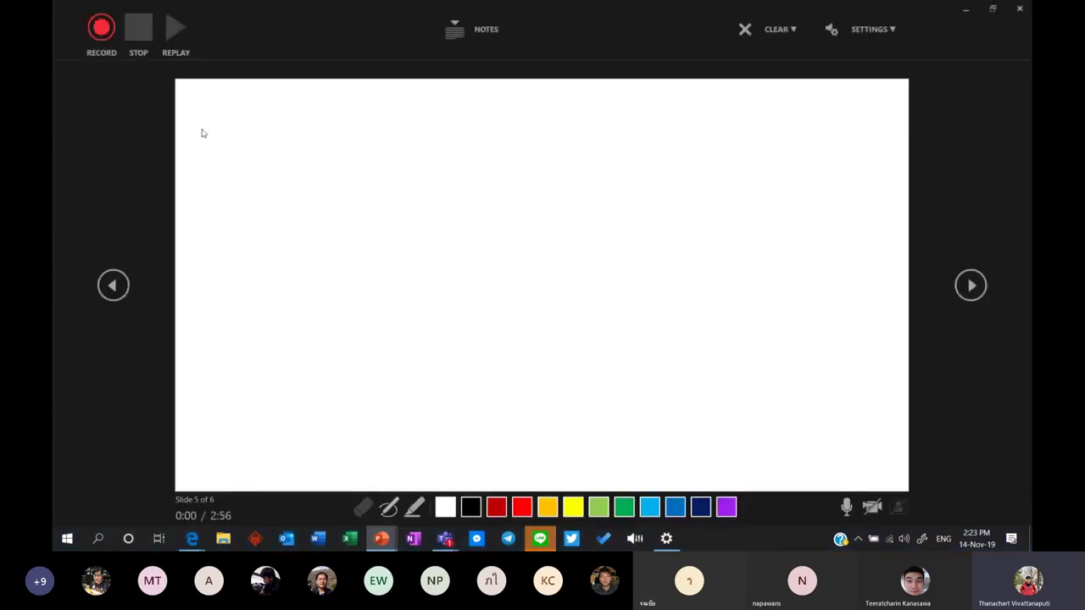
left_click(99, 34)
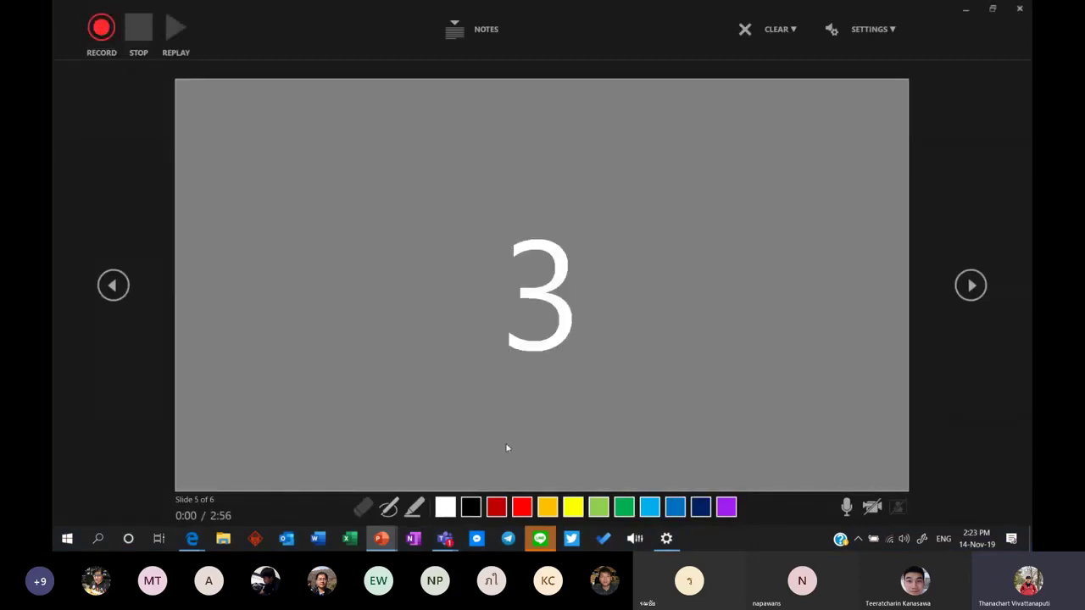
left_click(470, 507)
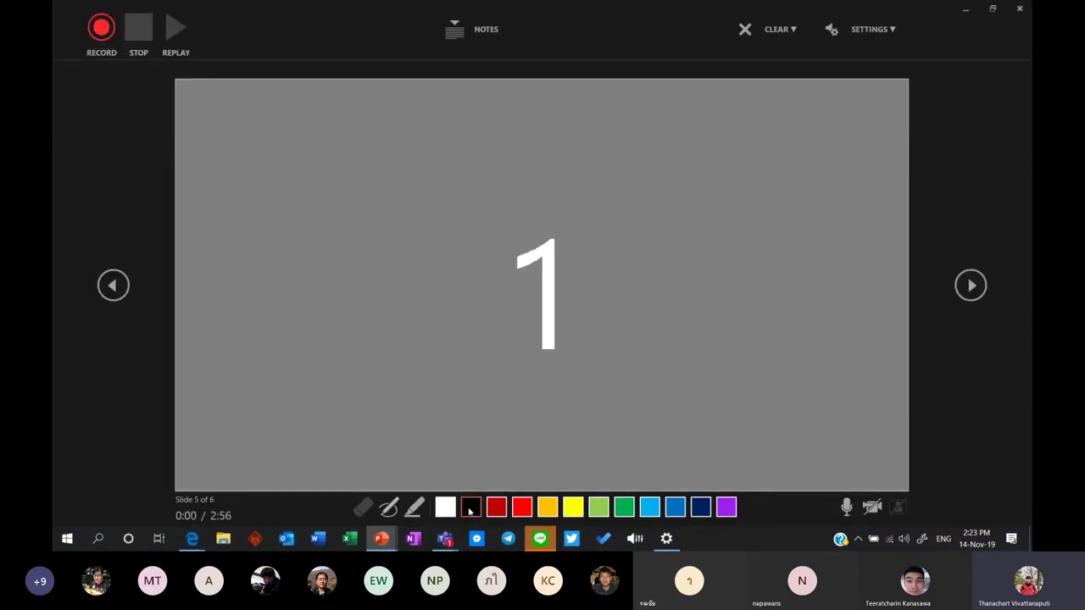
Step: Handwrite the Thai word in black ink, then stop the recording and close the window
left_click_drag(358, 253, 356, 307)
left_click_drag(402, 265, 401, 304)
left_click_drag(443, 335, 477, 317)
left_click_drag(489, 206, 550, 204)
left_click_drag(542, 293, 586, 314)
left_click_drag(573, 236, 646, 211)
mouse_move(608, 272)
left_mouse_down()
mouse_move(628, 288)
mouse_move(617, 305)
left_mouse_up()
mouse_move(545, 267)
left_mouse_down()
mouse_move(561, 262)
mouse_move(583, 326)
left_mouse_up()
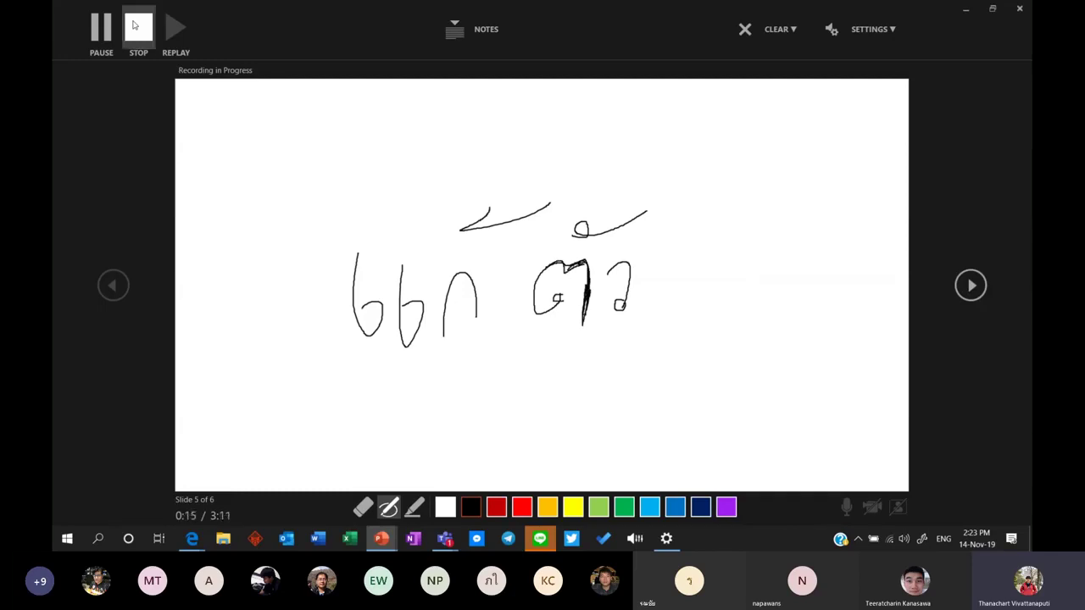
left_click(133, 26)
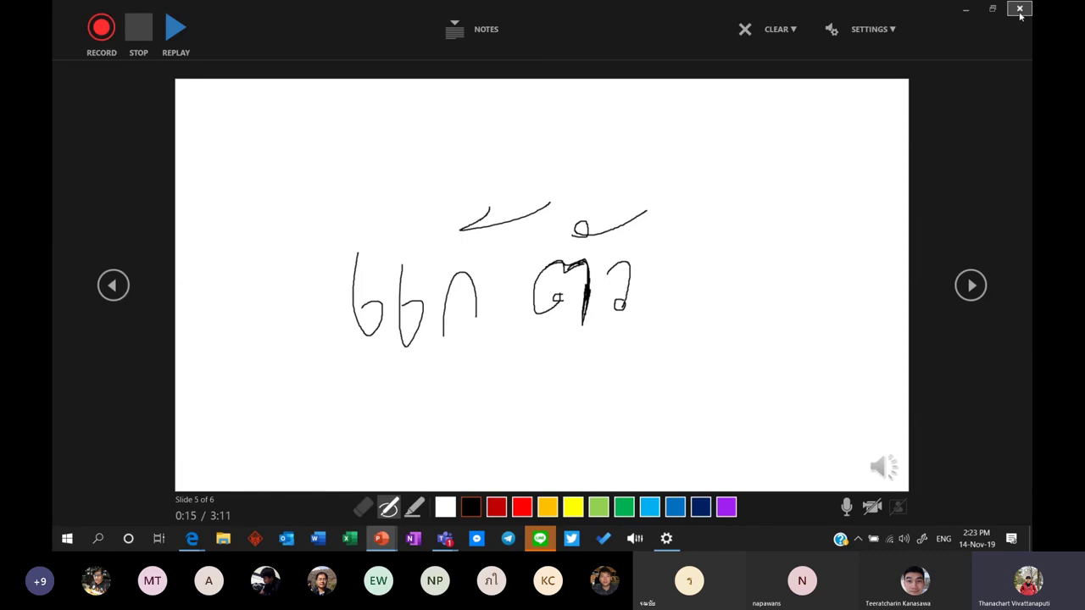
left_click(1019, 9)
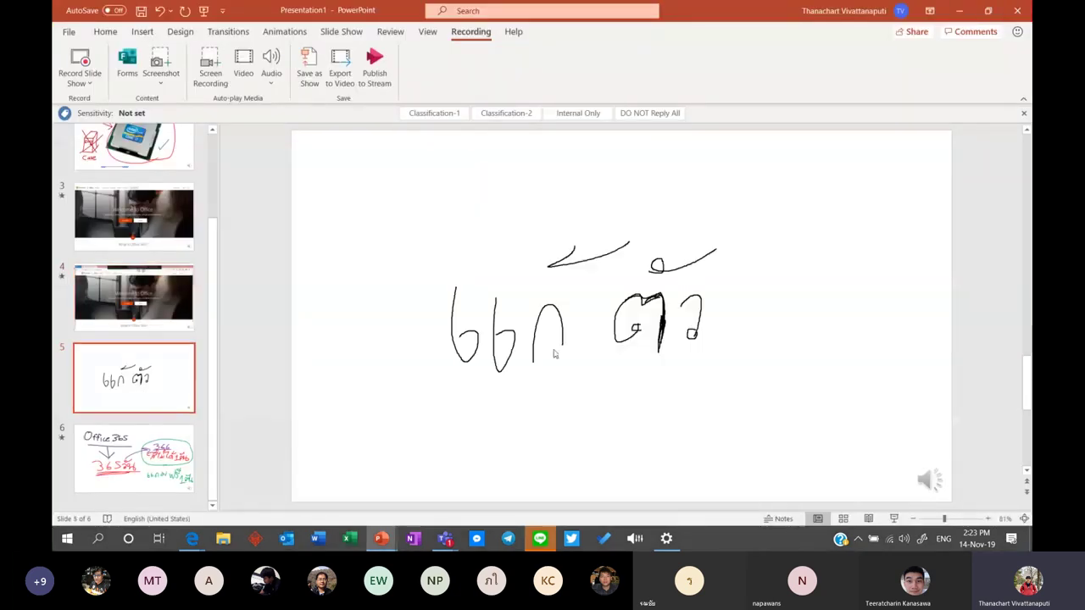
Step: Check the ink on slide 5 and move to slide 6 with the Office 365 drawing
left_click(565, 337)
left_click(558, 422)
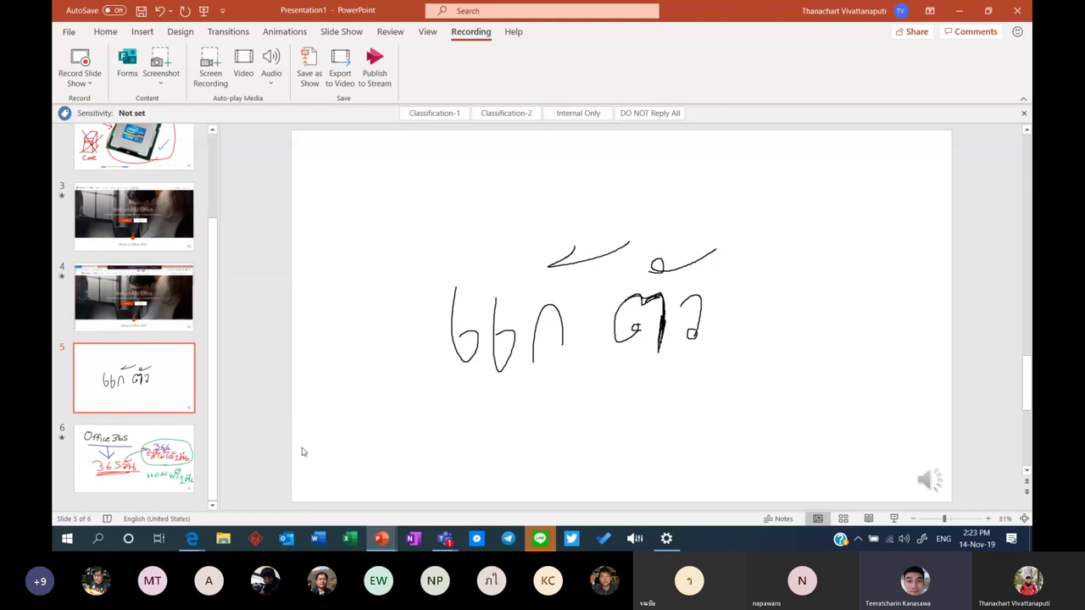
left_click(166, 443)
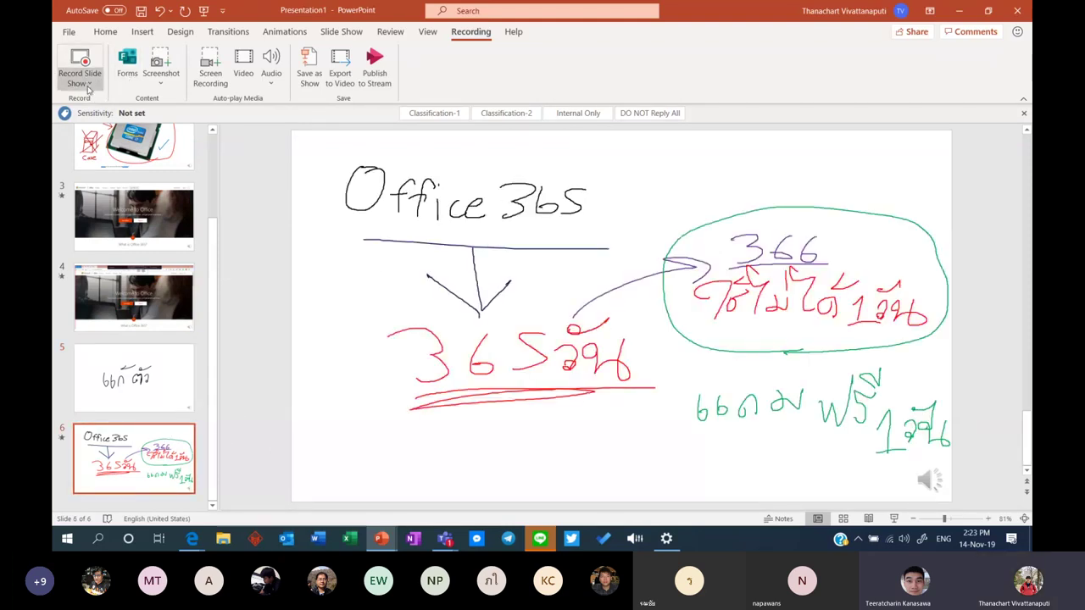
Step: Record and stop a take on slide 6, then undo it to keep the ink drawing
left_click(80, 59)
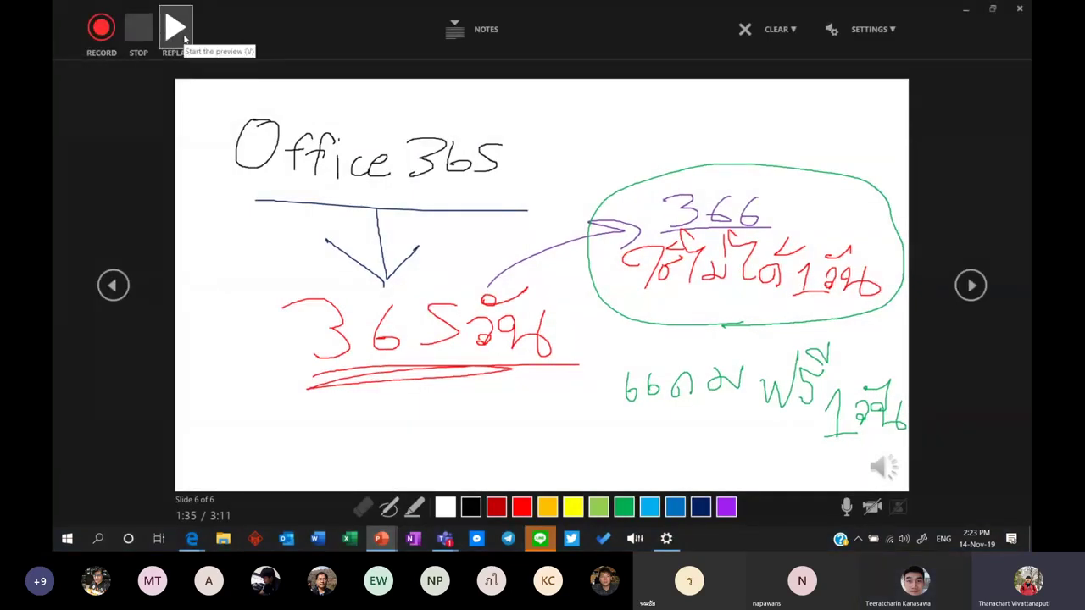
left_click(101, 32)
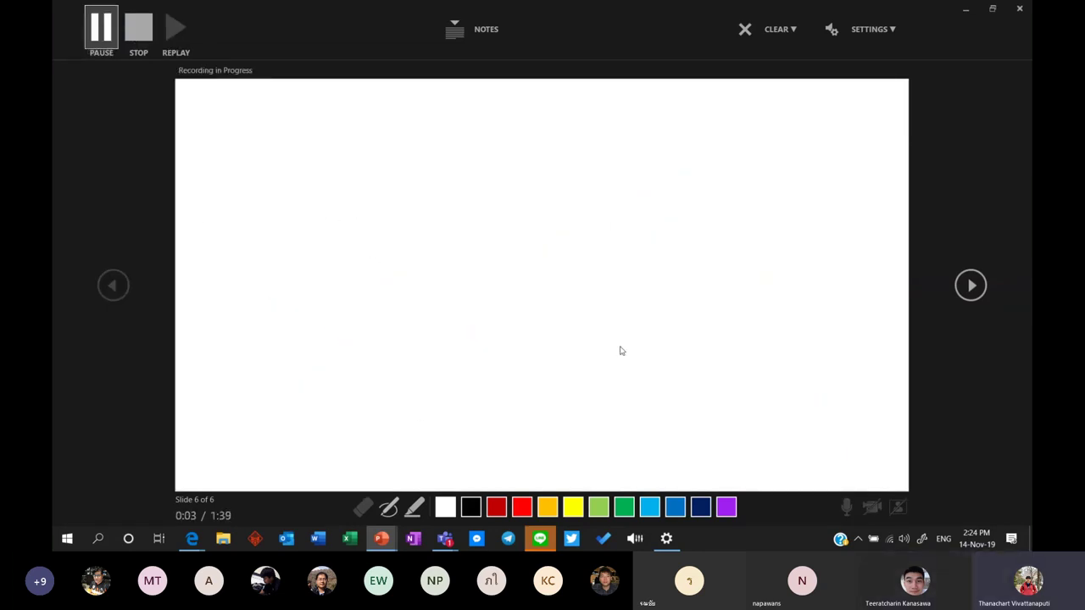
left_click(143, 29)
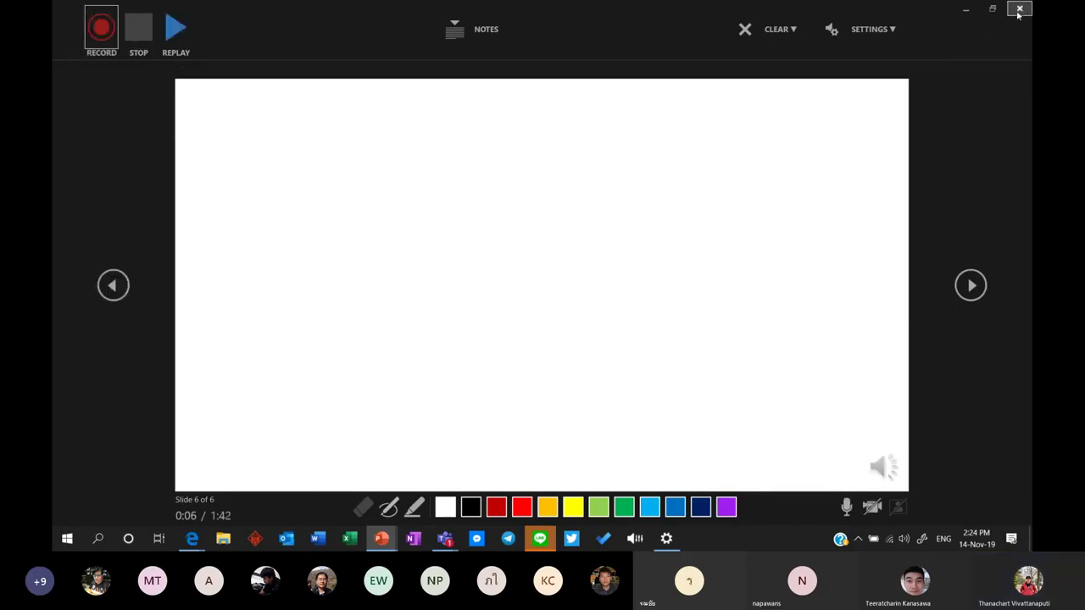
left_click(1019, 10)
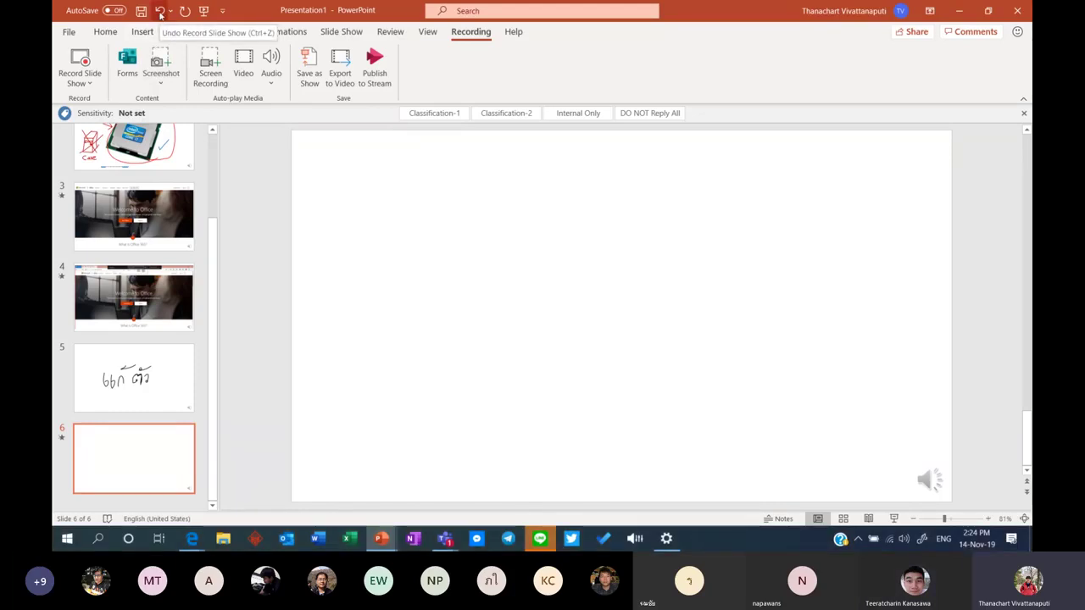
left_click(160, 14)
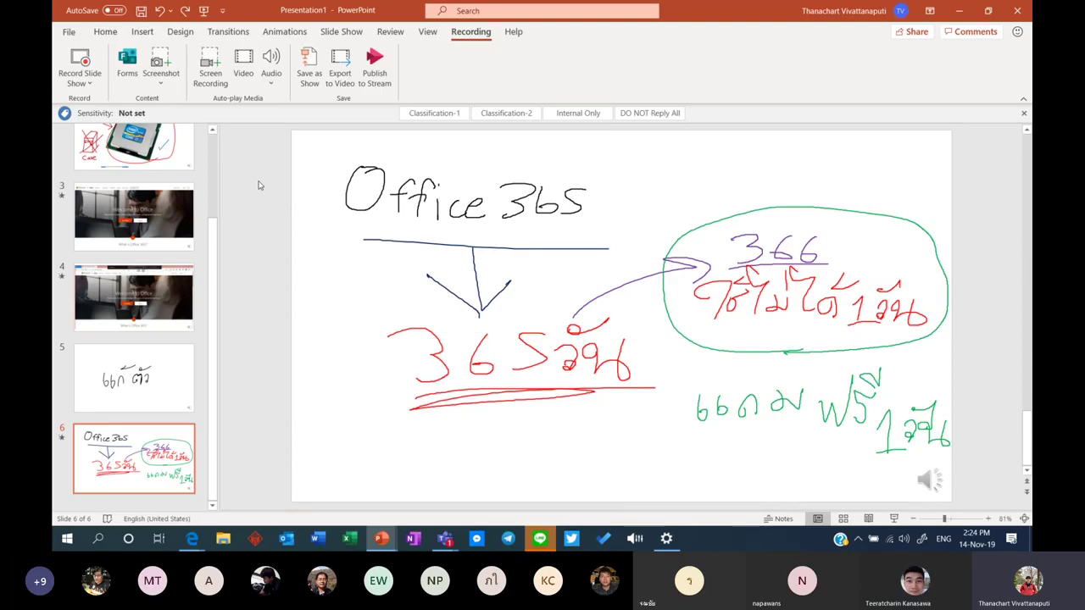
Step: Switch to the Forms quiz and select text in its title and description
mouse_move(194, 538)
left_click(254, 504)
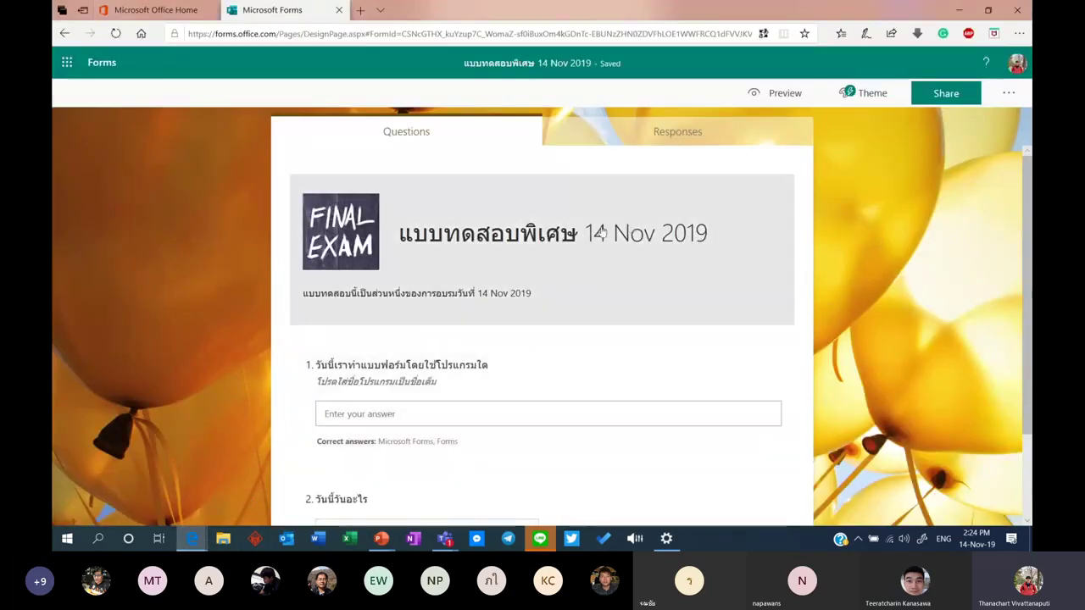
left_click(395, 212)
left_click(546, 201)
left_click_drag(546, 201, 377, 198)
left_click(414, 284)
left_click(558, 280)
left_click_drag(557, 281, 350, 281)
left_click(489, 200)
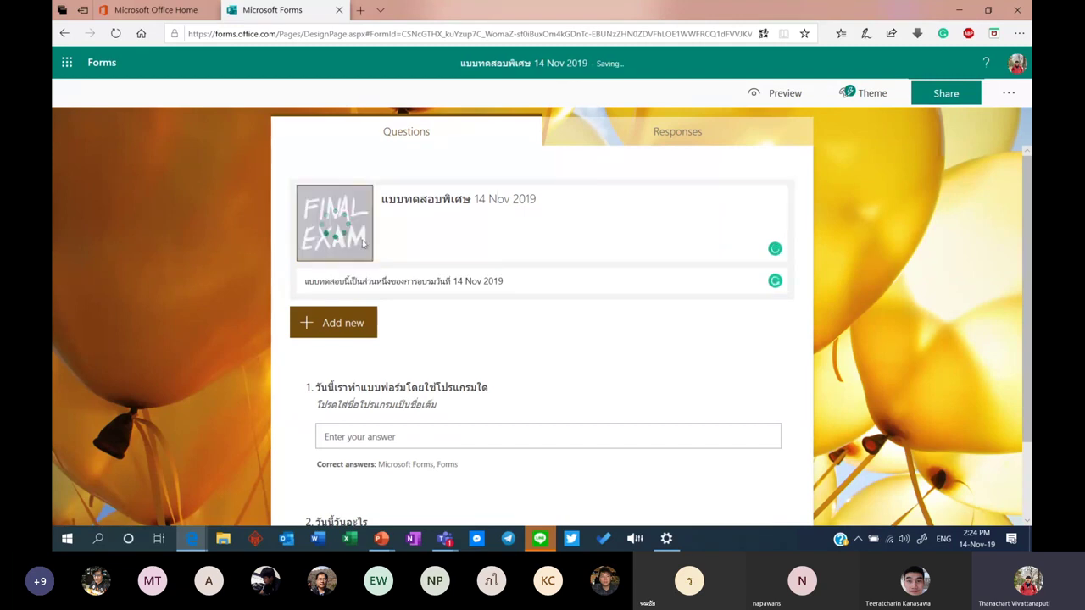
Step: Delete the FINAL EXAM header image and add the first Bing result for 'Exam'
left_click(365, 244)
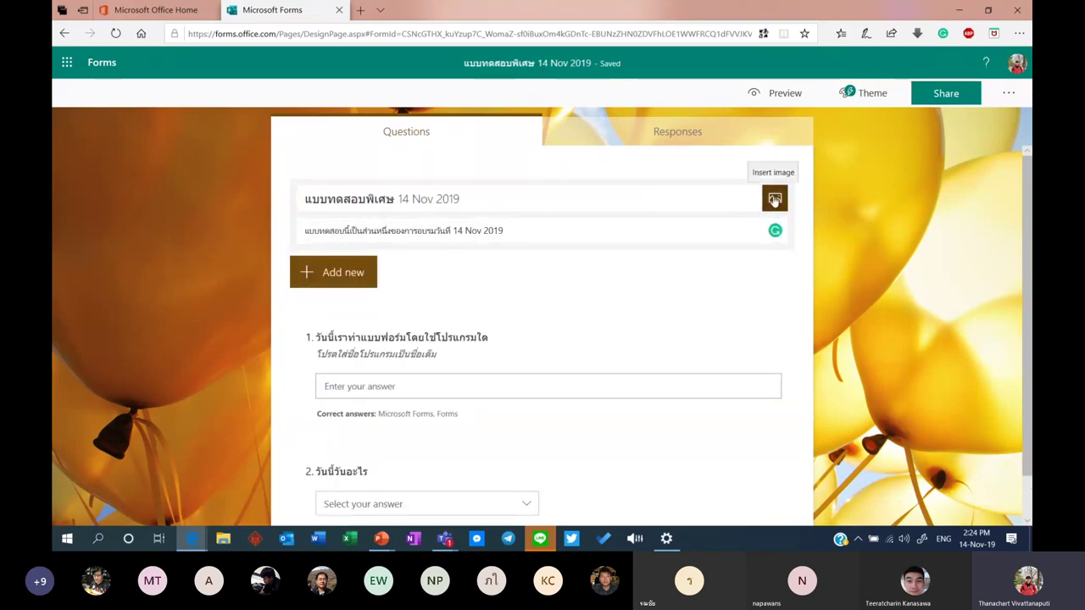
left_click(774, 197)
left_click(794, 179)
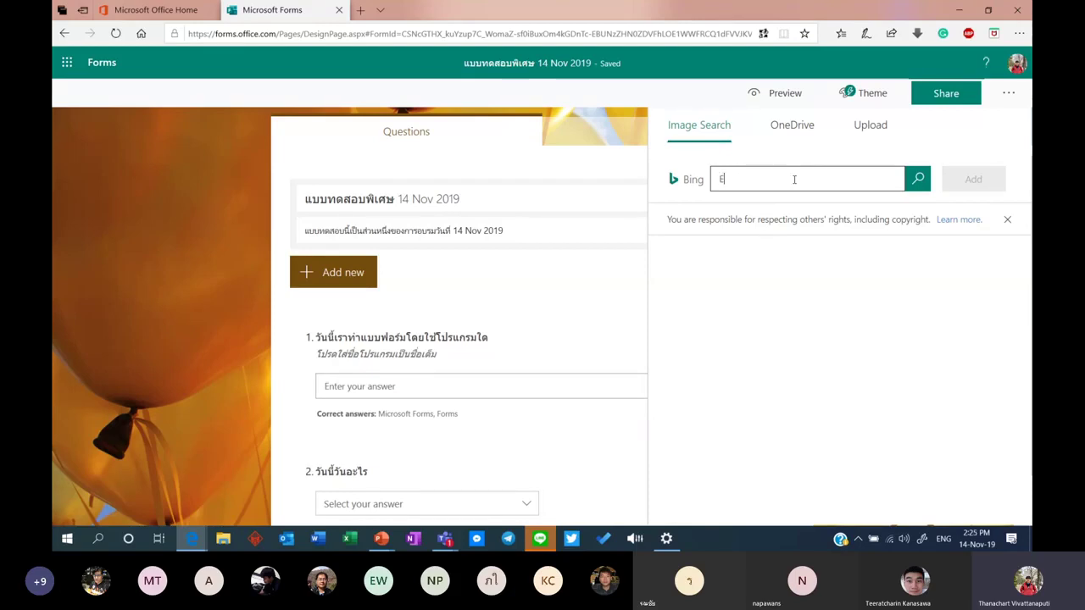
type("Lannacom")
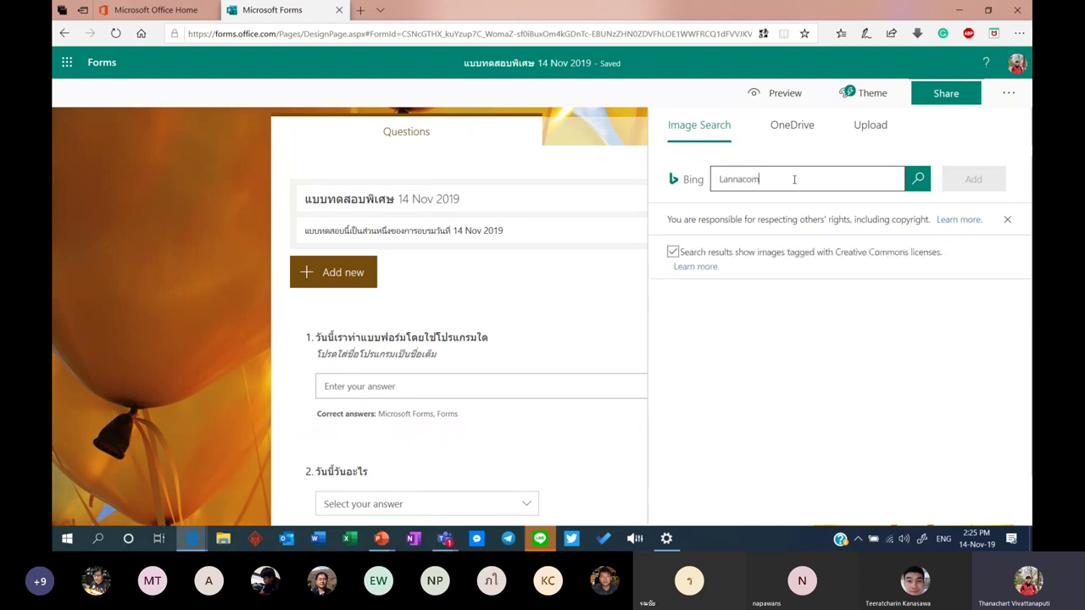
double_click(794, 179)
type("Exam")
key("Return")
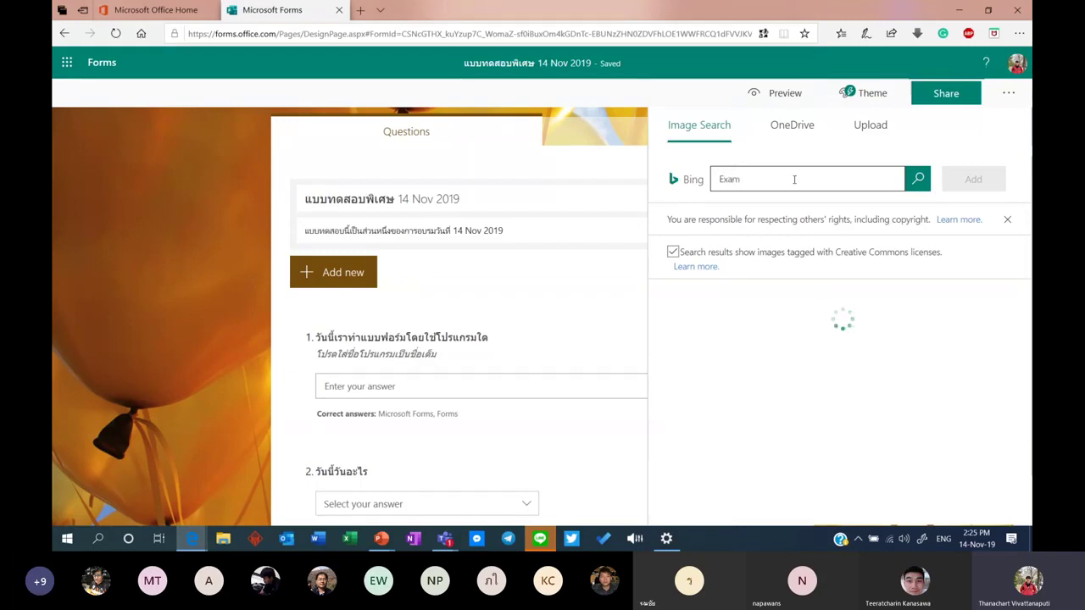
left_click(786, 343)
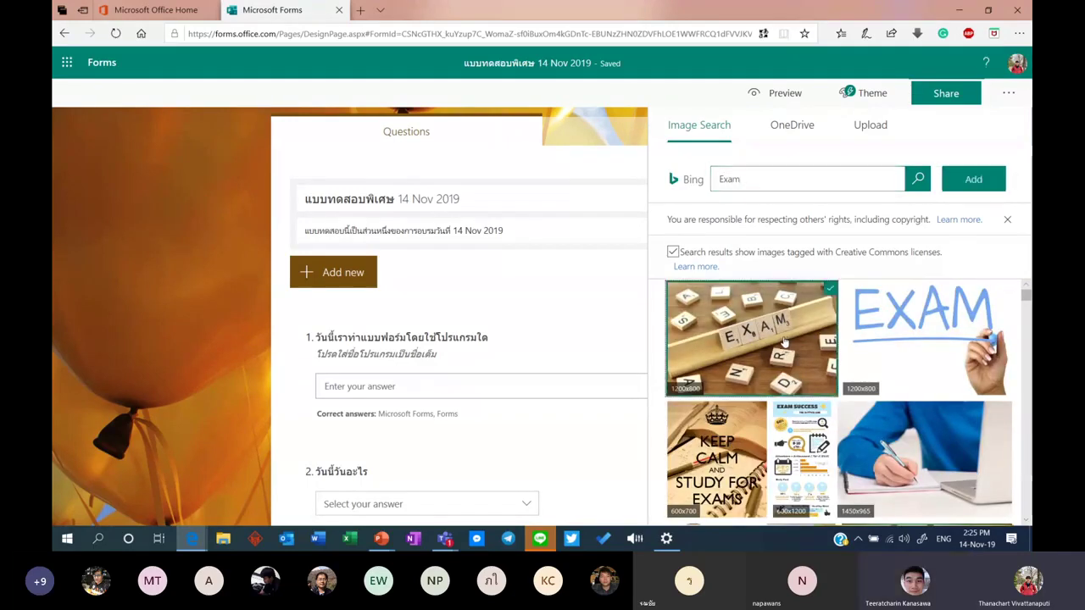
left_click(971, 182)
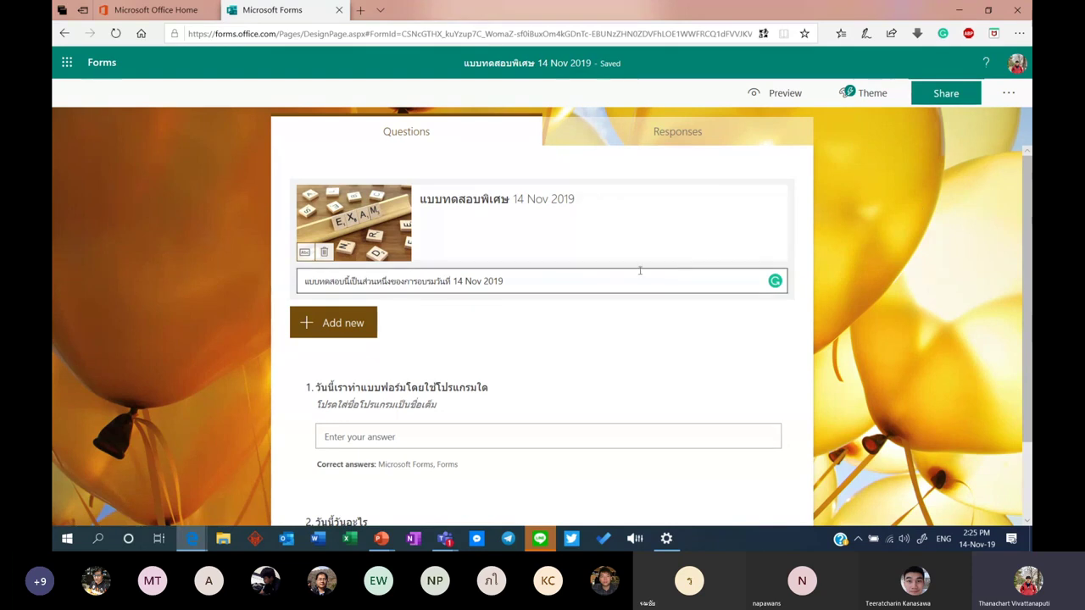
Step: Close the title section and open question 1, selecting its title and subtitle text
left_click(865, 336)
scroll(865, 336, "down", 2)
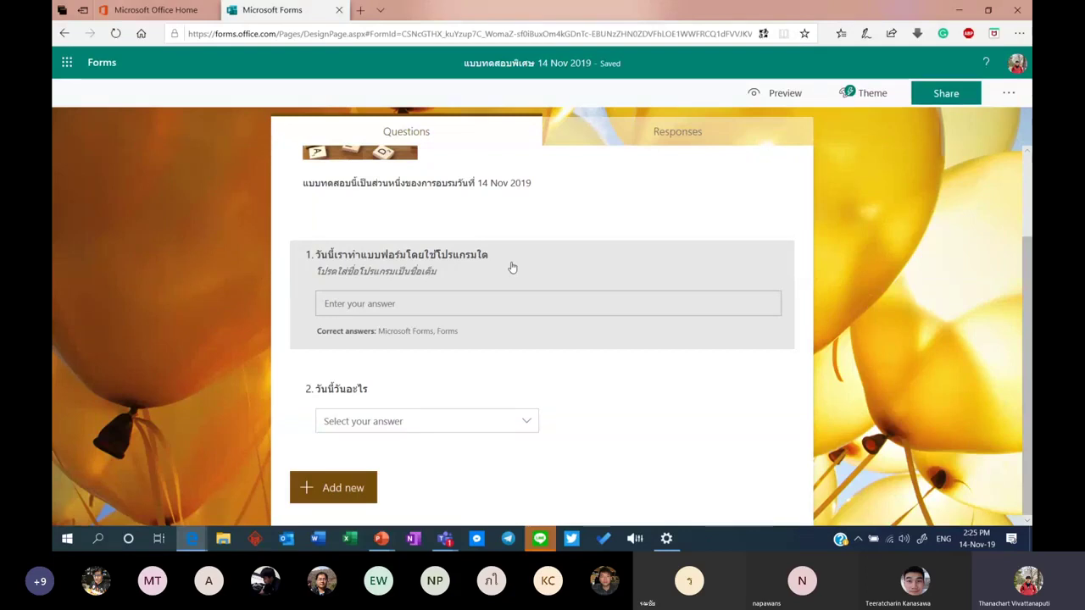
left_click(512, 268)
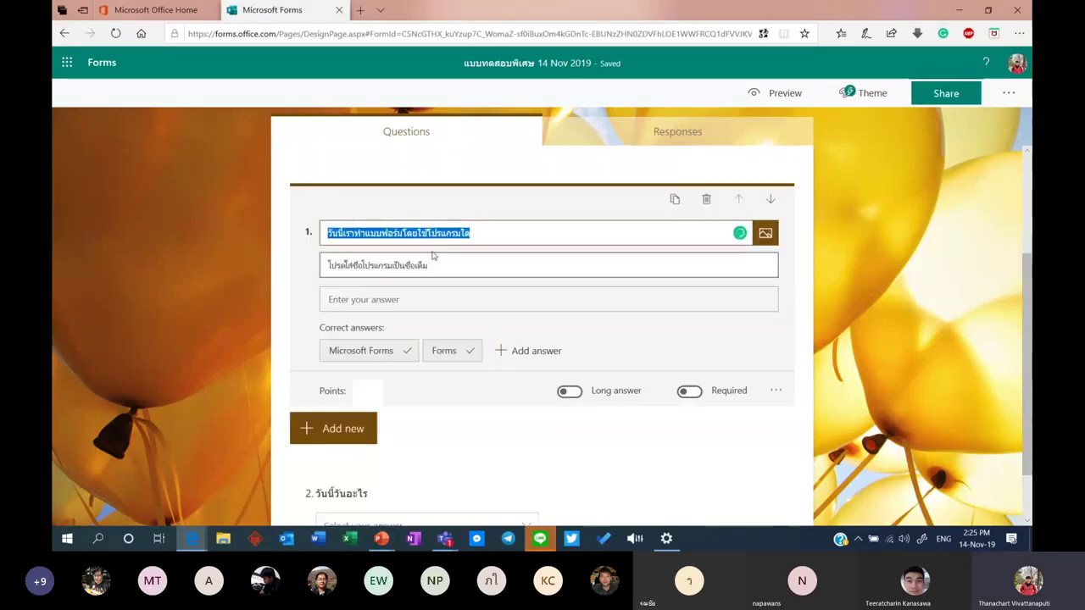
left_click(432, 265)
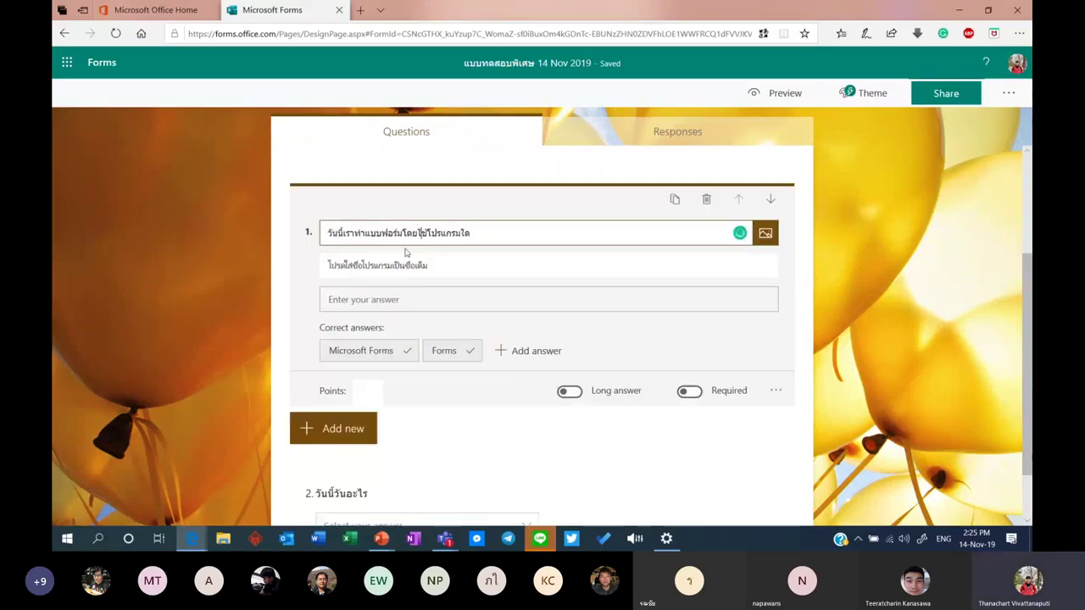
triple_click(448, 272)
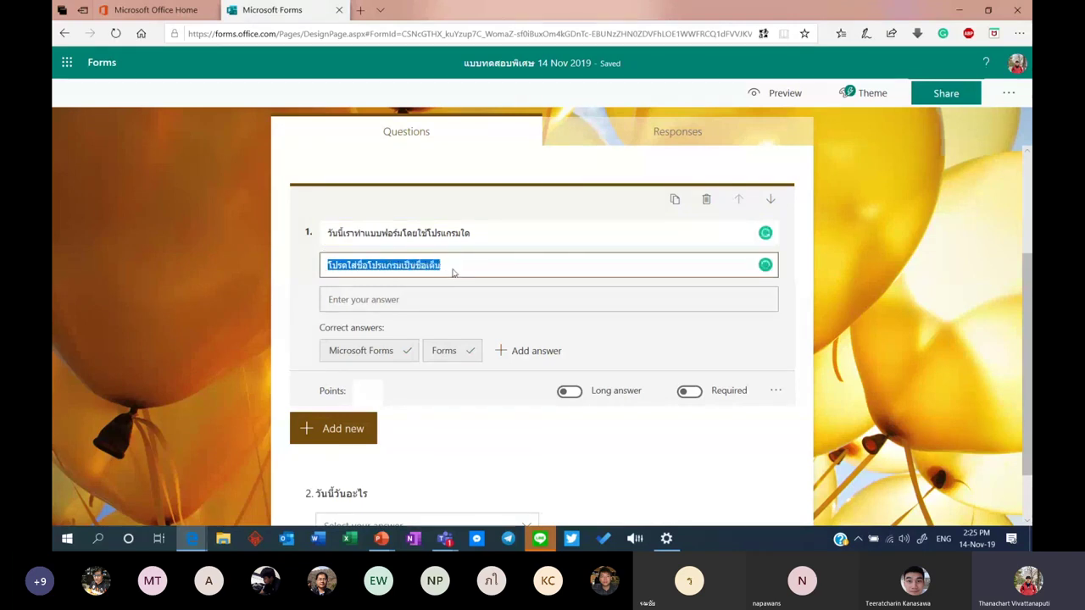
left_click(398, 233)
triple_click(399, 233)
mouse_move(339, 233)
left_mouse_down()
mouse_move(378, 218)
mouse_move(485, 241)
left_mouse_up()
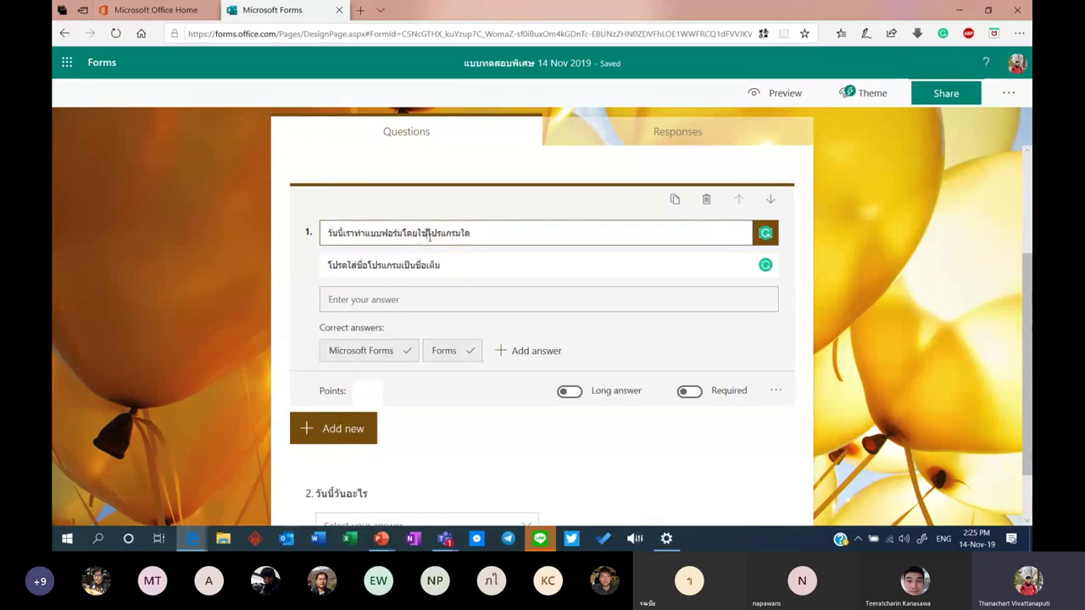
left_click(486, 241)
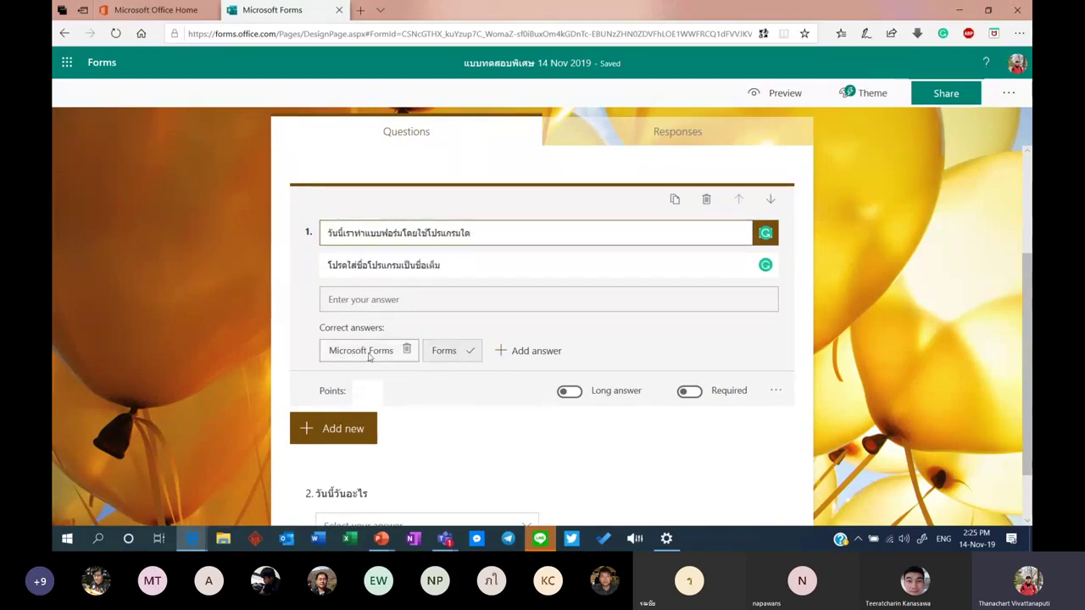
Step: Give question 1 5 points, leave Required off, and collapse the card
left_click(372, 390)
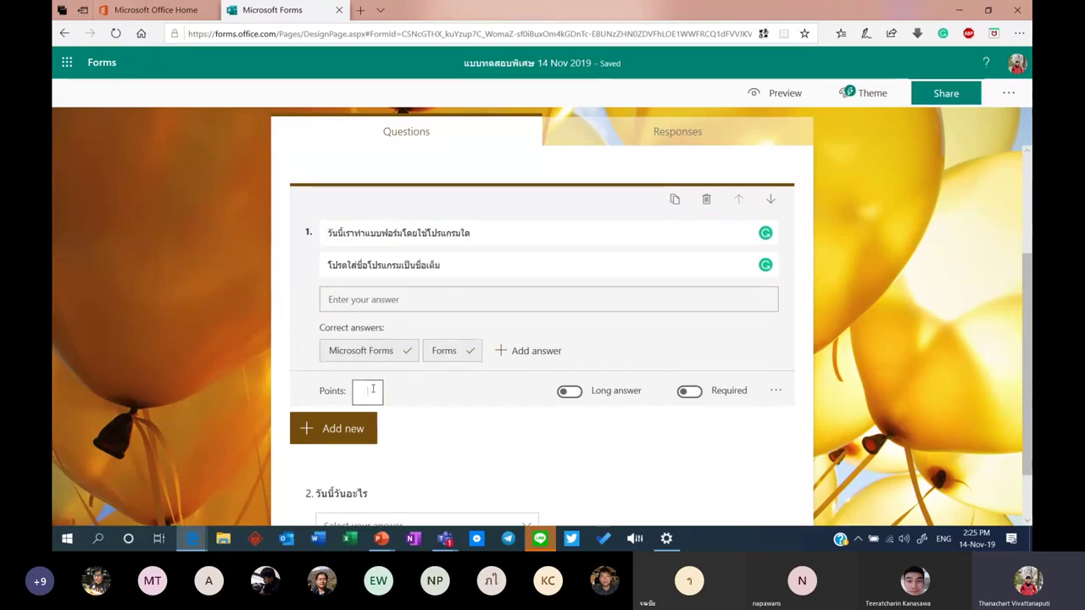
type("5")
left_click(691, 393)
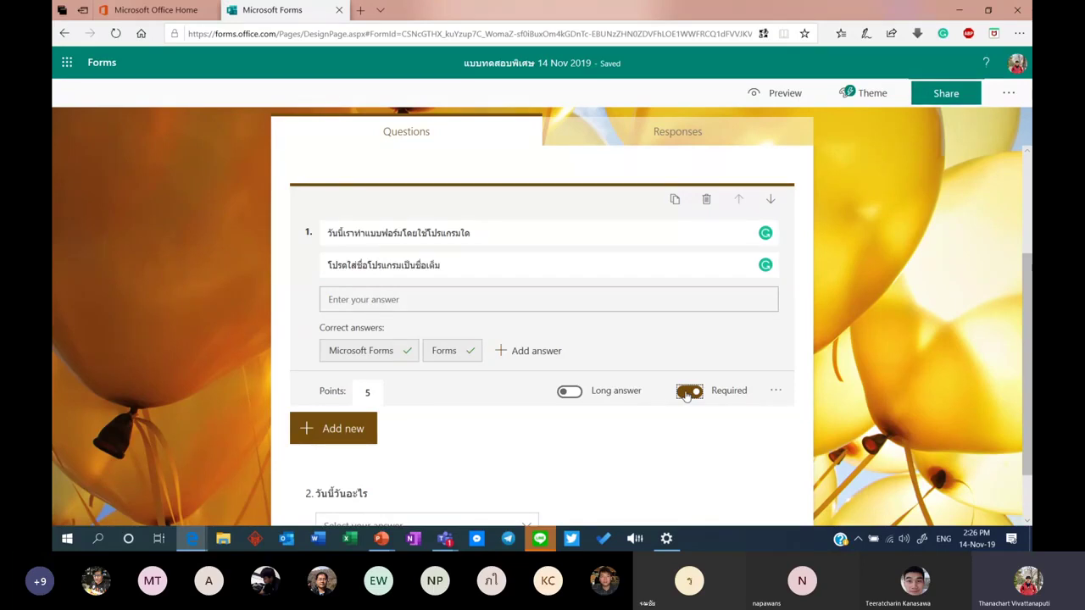
left_click(688, 391)
left_click(878, 329)
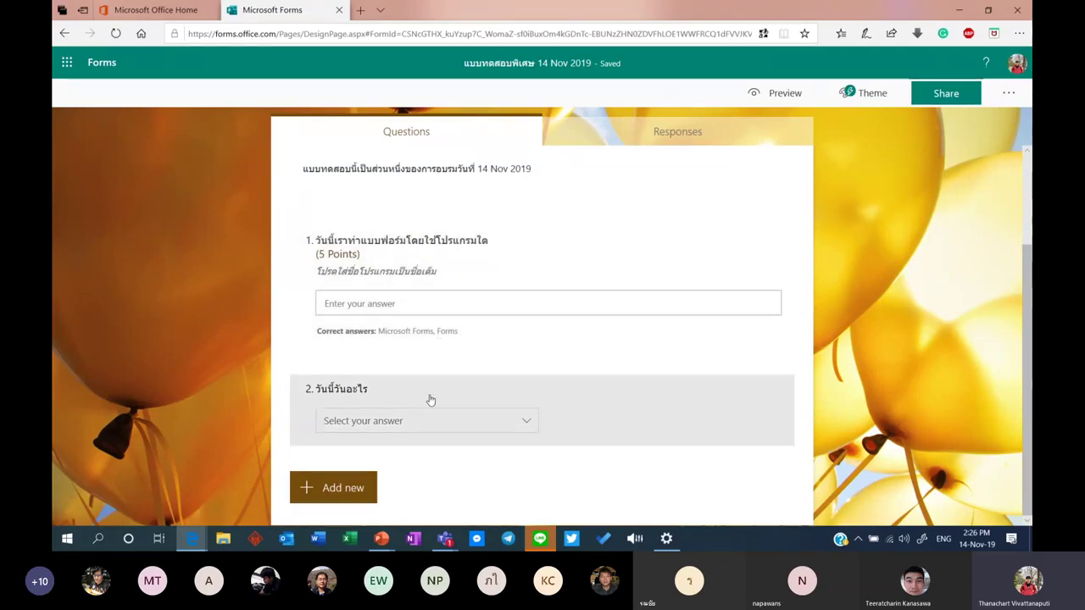
Step: Delete the old question 2 and add a new Choice question
left_click(429, 399)
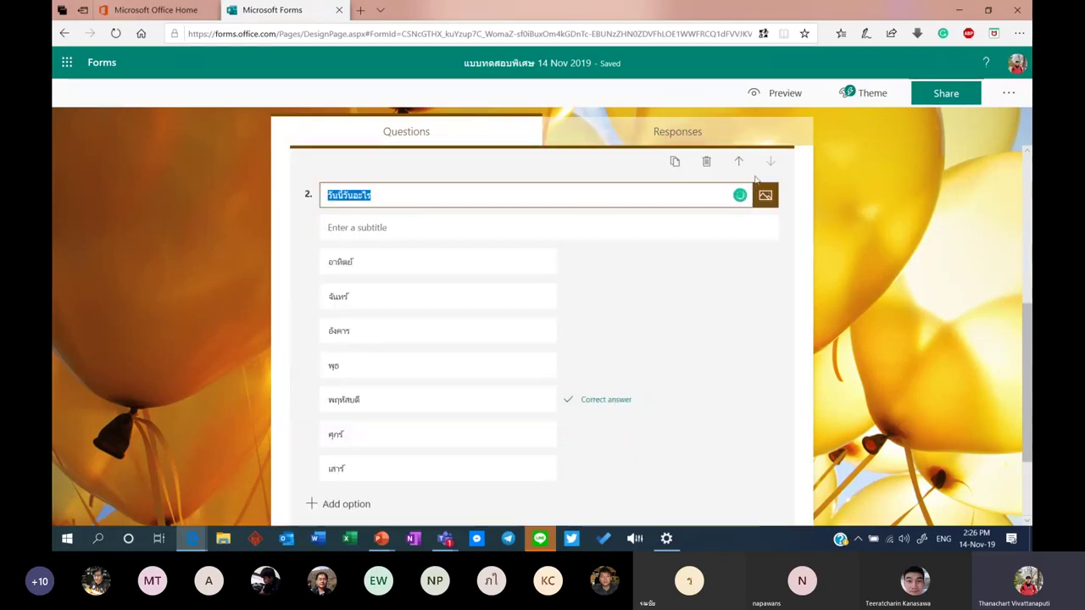
left_click(709, 165)
left_click(346, 495)
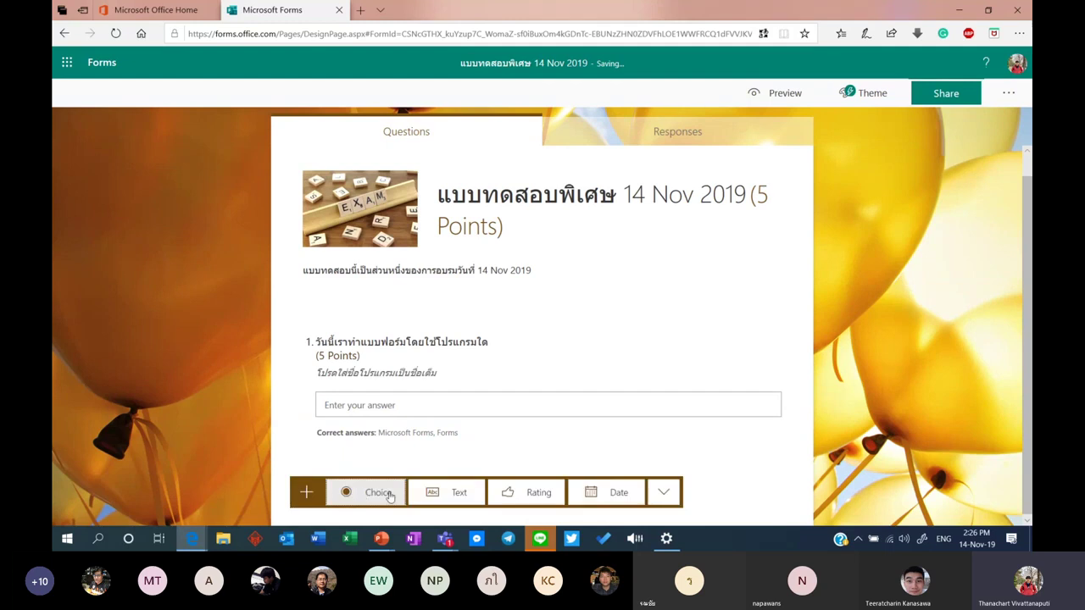
left_click(377, 492)
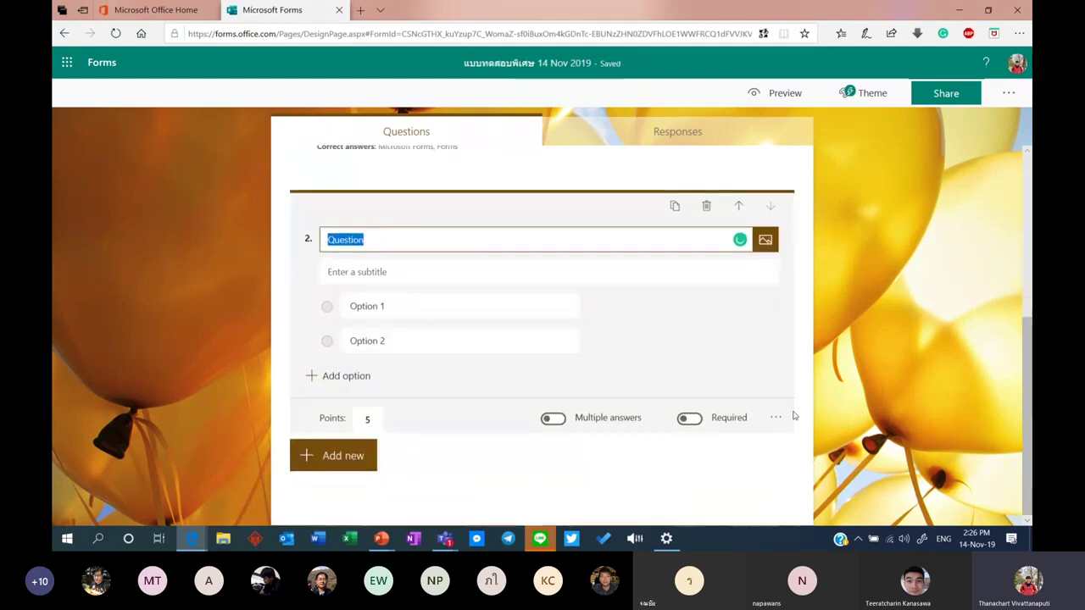
Step: Title it 'วันนี้วันอะไร?' and add all seven suggested Thai day names as options
type("เ;")
key("BackSpace")
key("BackSpace")
key("grave")
type("วัน")
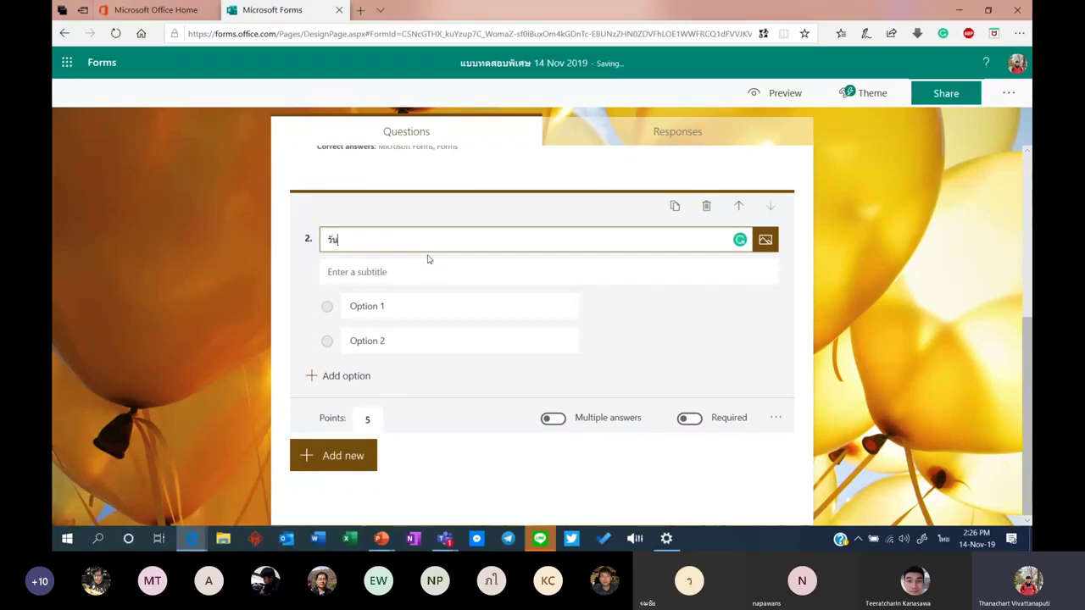
type("นี้วันอะไร")
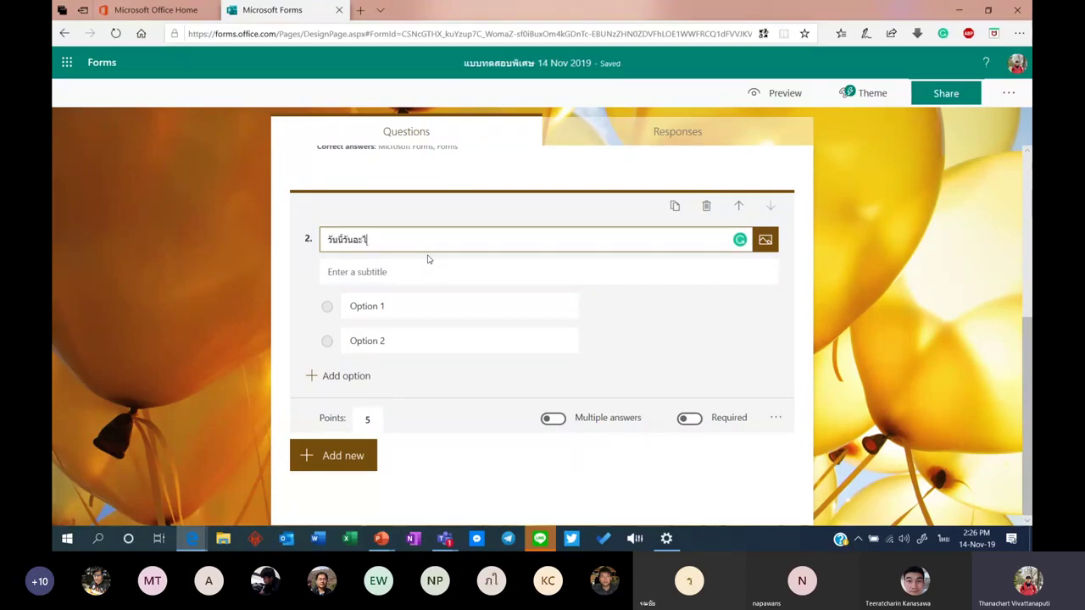
type("?")
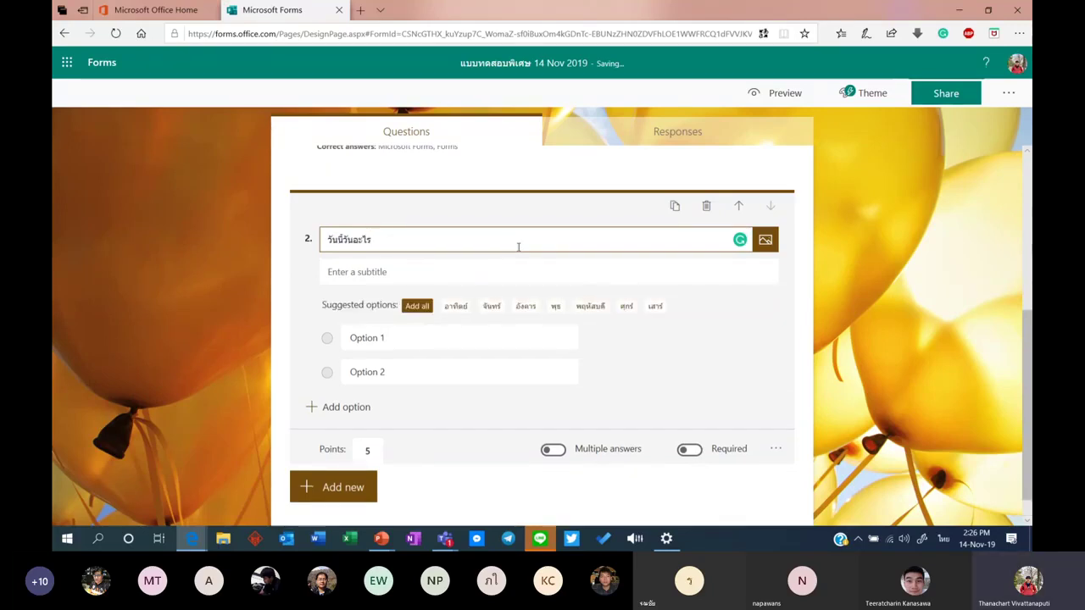
left_click_drag(319, 273, 373, 274)
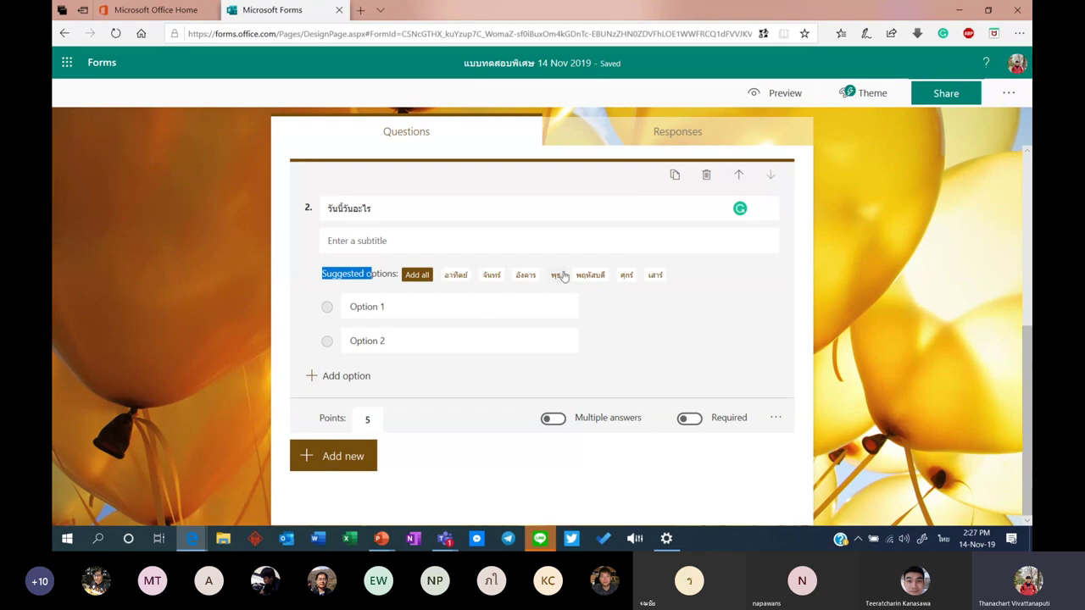
left_click(417, 275)
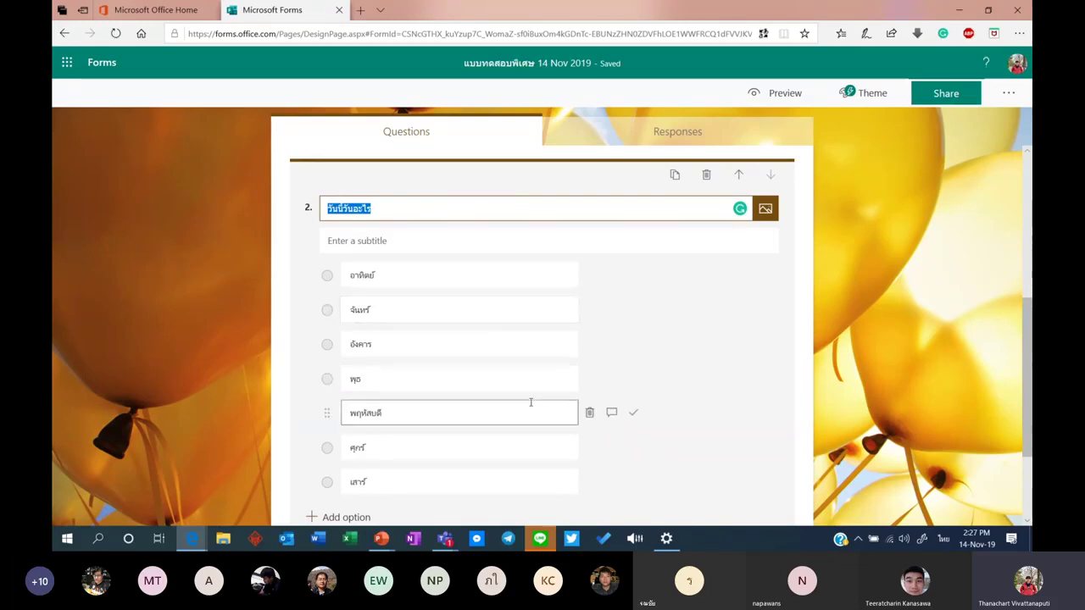
Step: Mark พฤหัสบดี as correct with the feedback 'เยี่ยมยอดมาก :D', then finish editing question 2
scroll(533, 399, "down", 1)
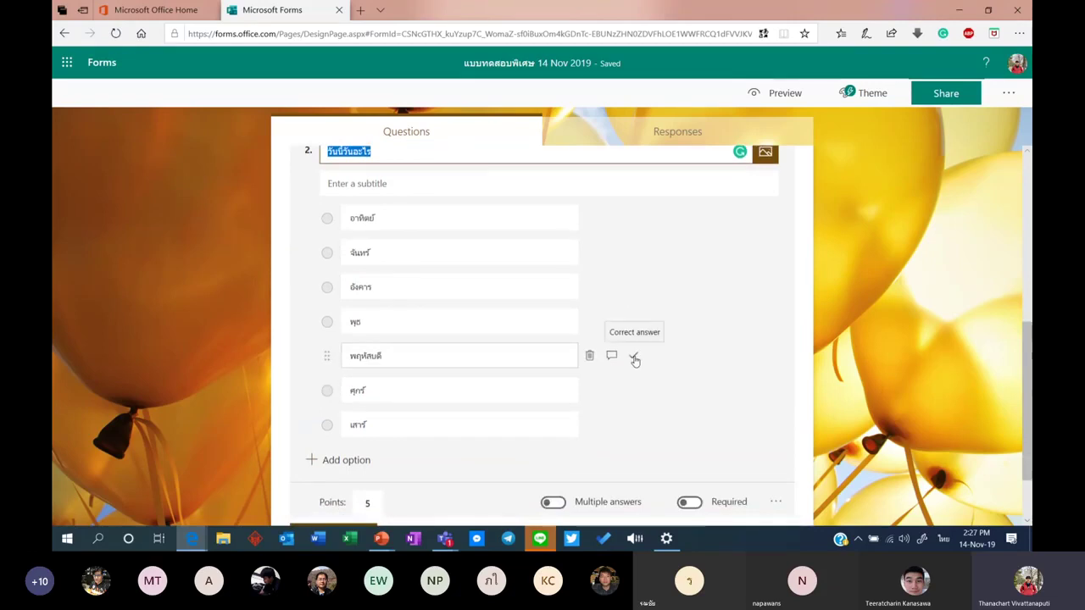
left_click(634, 358)
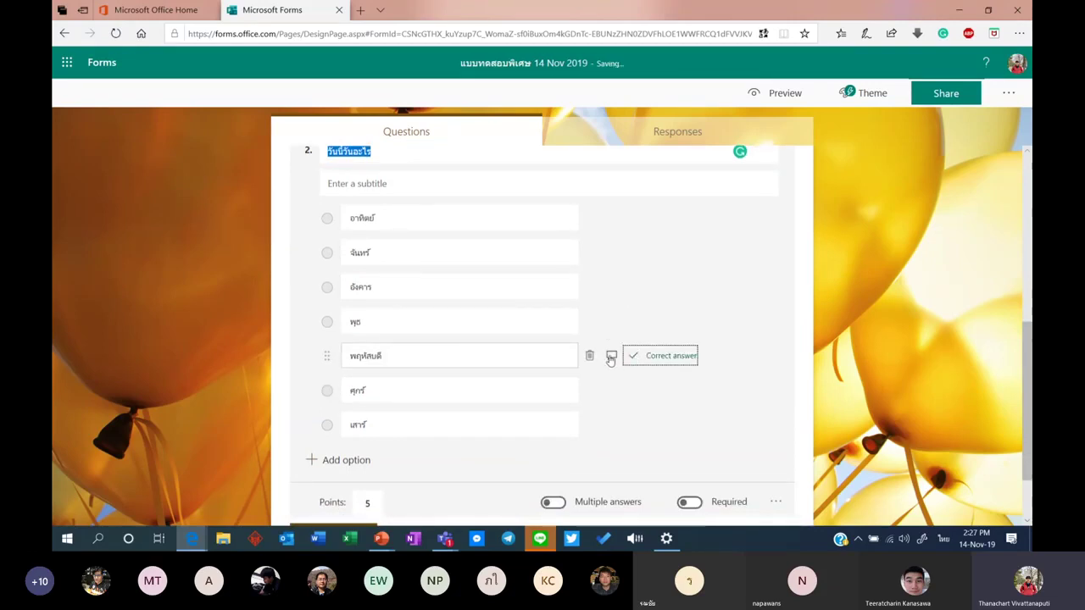
left_click(610, 357)
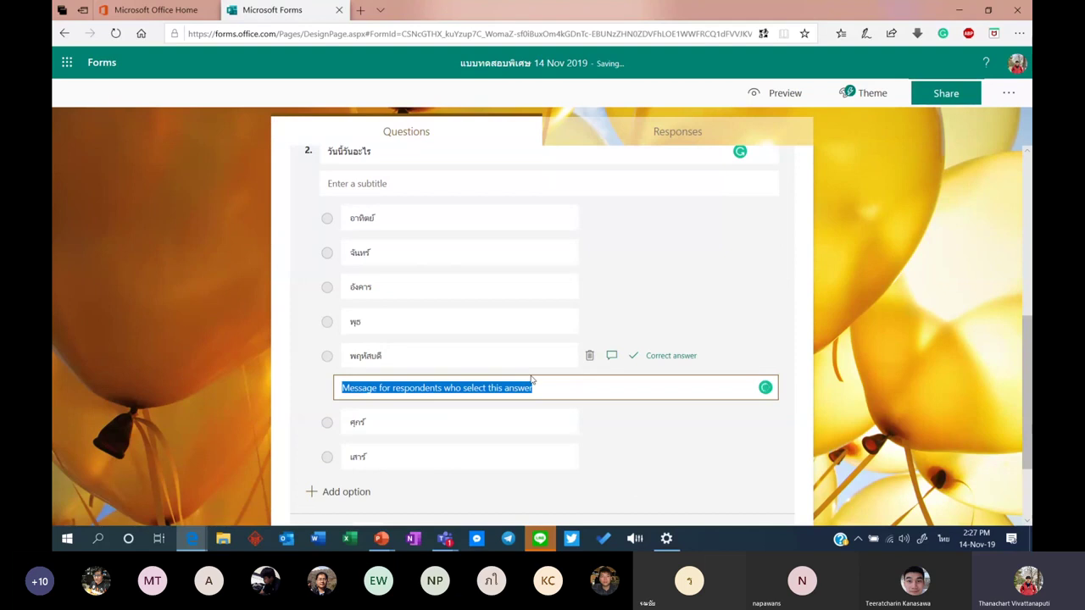
type("แ")
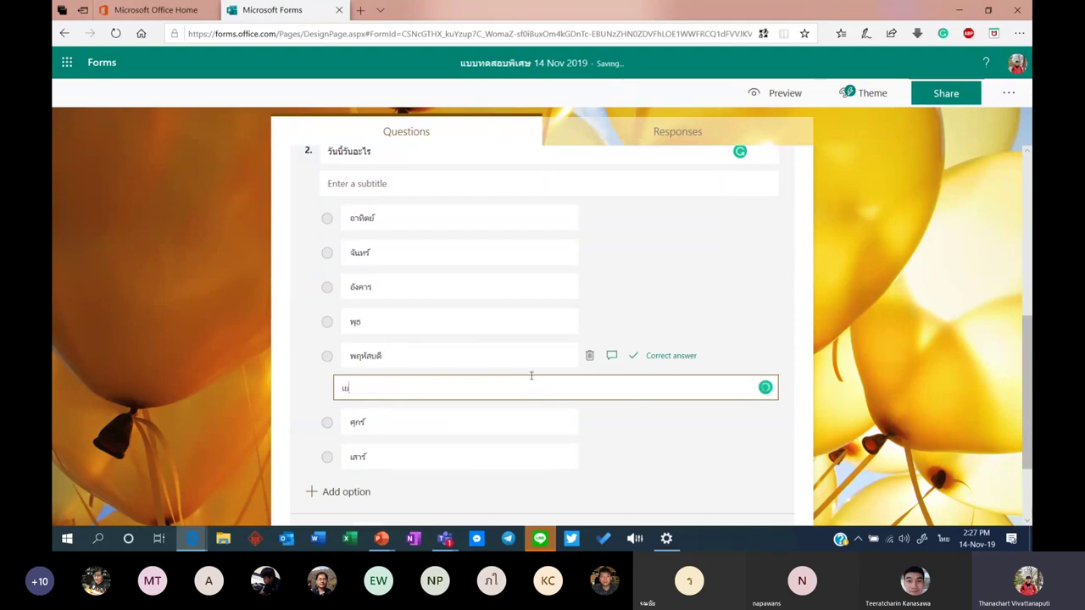
type("ยี่ยม")
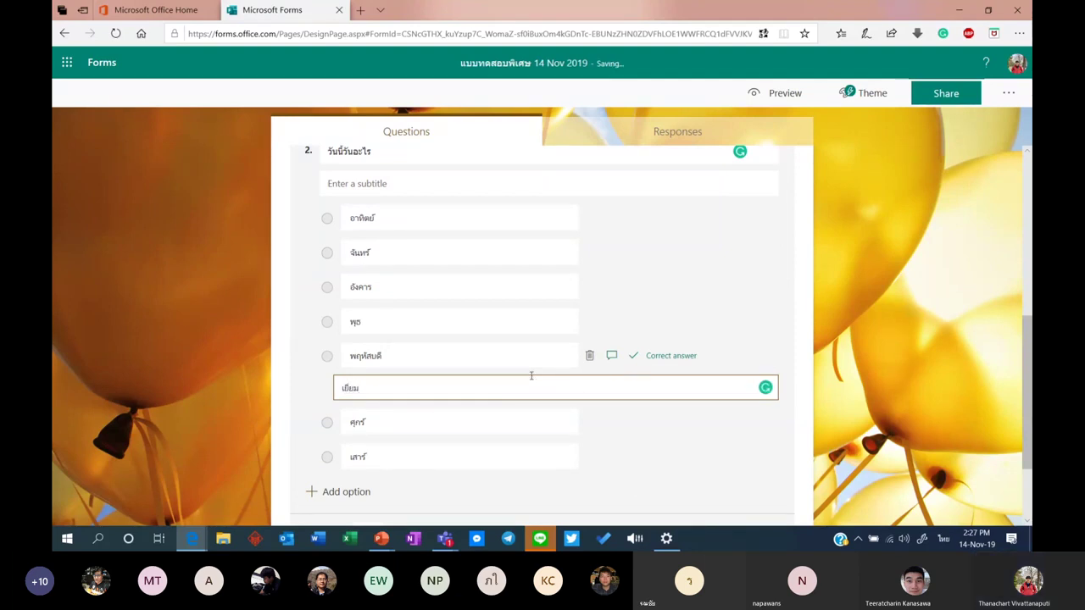
type("ยอดมาก")
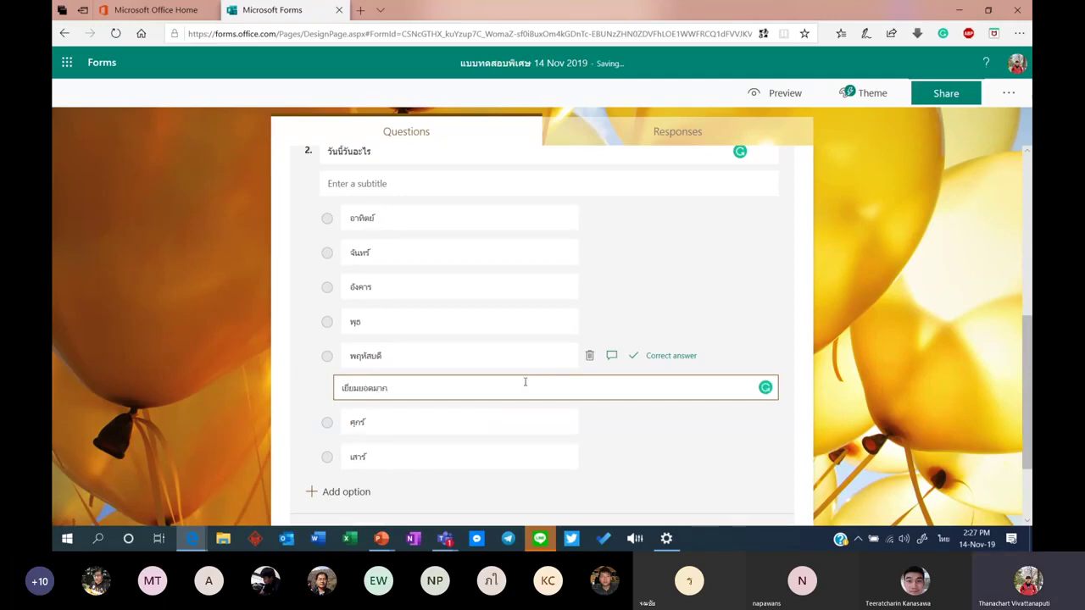
scroll(524, 382, "down", 1)
key("alt+shift")
type(":D")
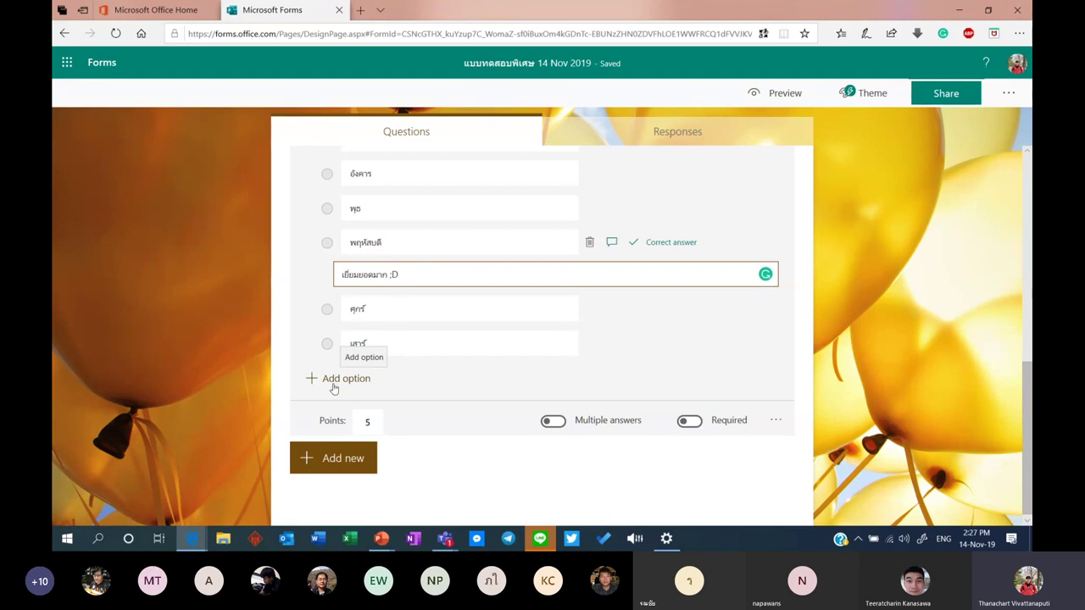
scroll(342, 388, "up", 3)
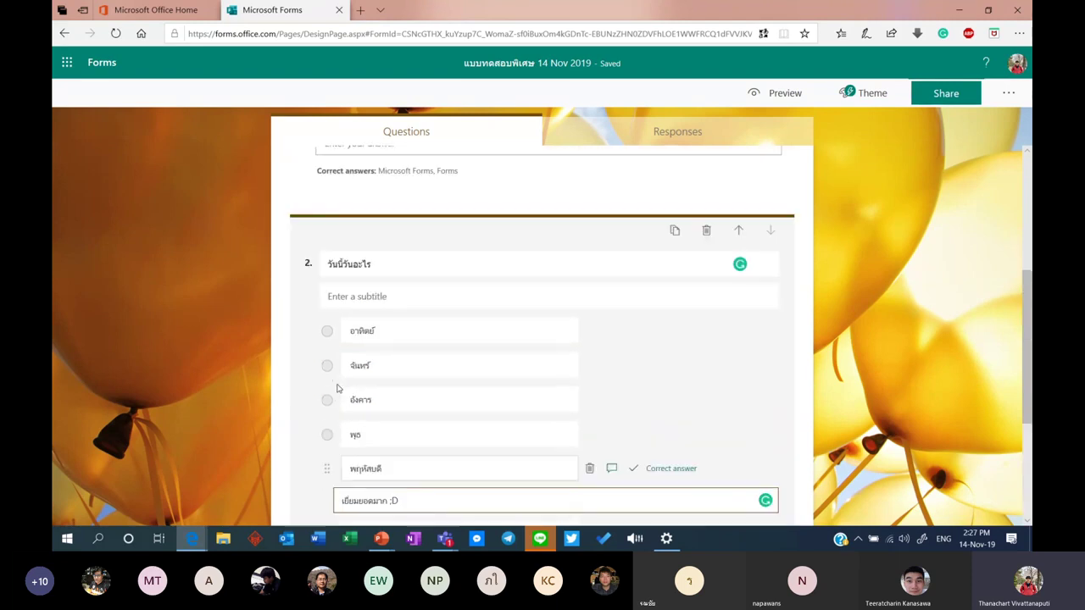
scroll(429, 296, "down", 1)
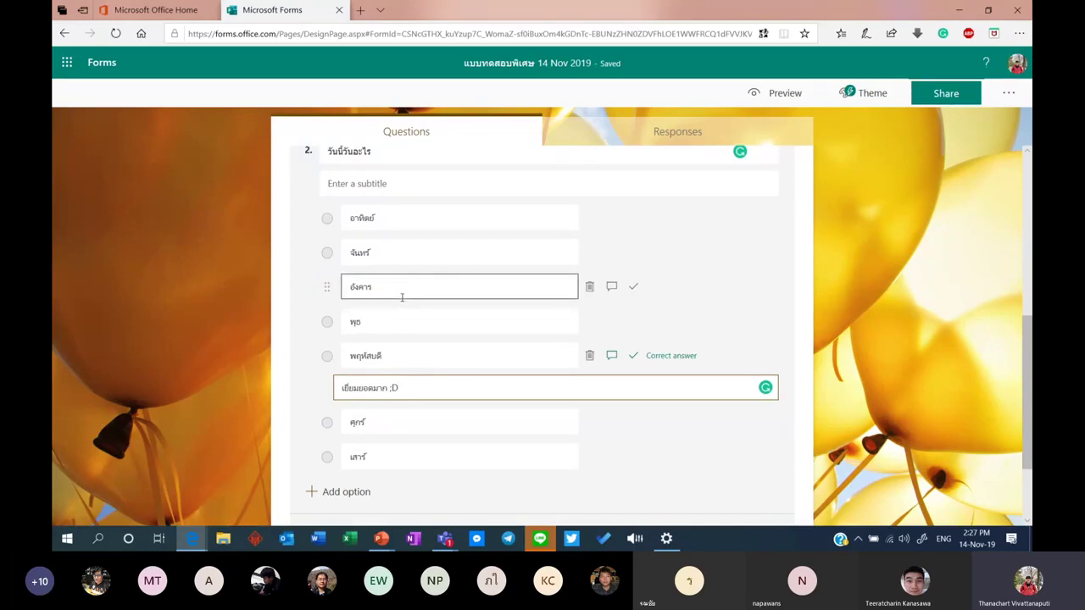
left_click(255, 288)
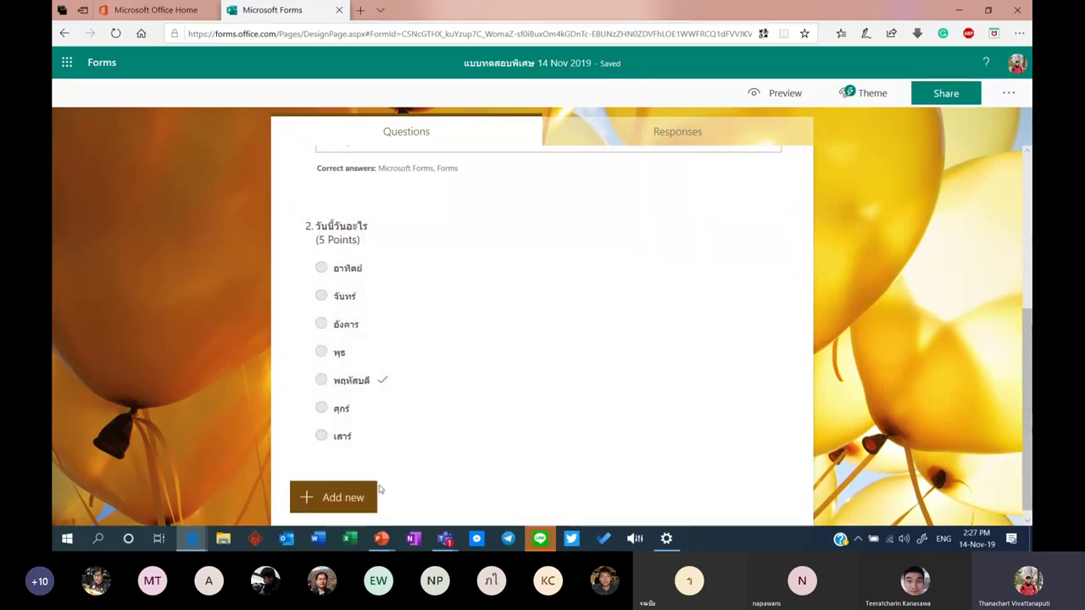
Step: Switch question 2's answer display to Drop-down under More settings and preview it
left_click(441, 243)
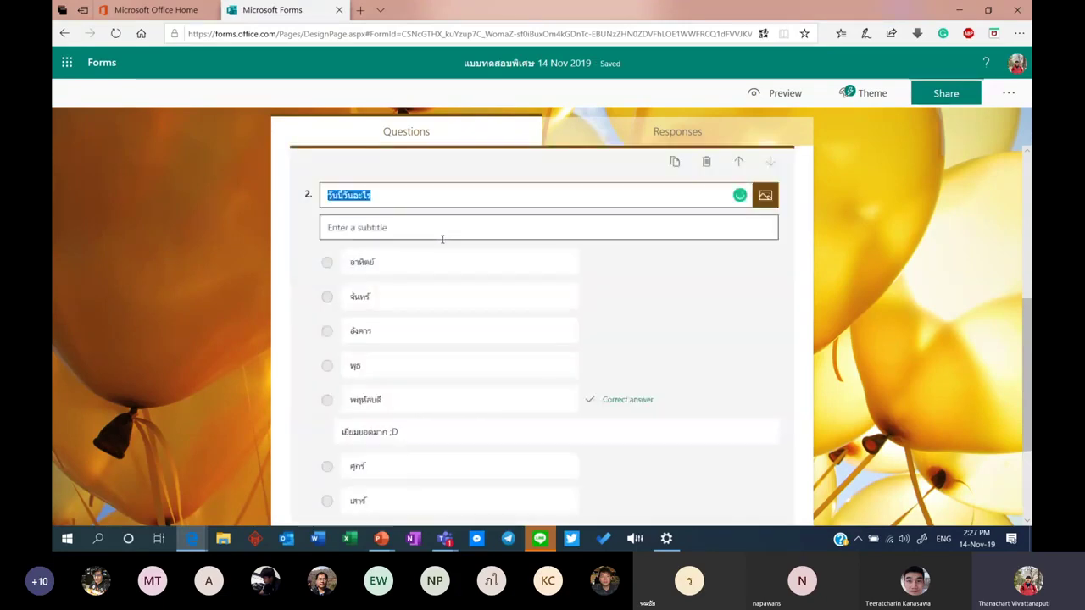
scroll(440, 246, "down", 2)
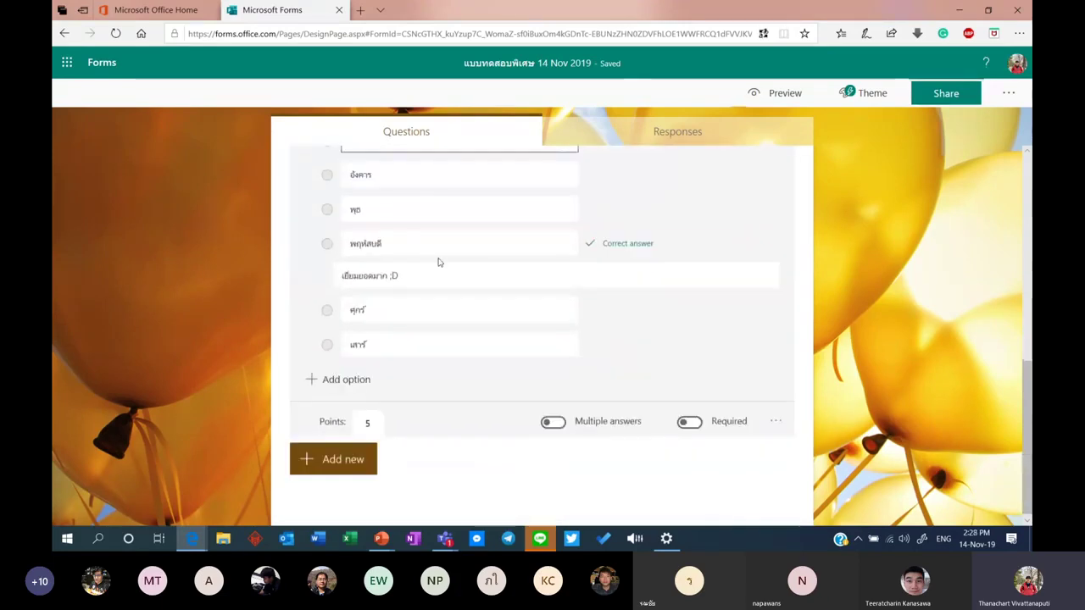
left_click(776, 420)
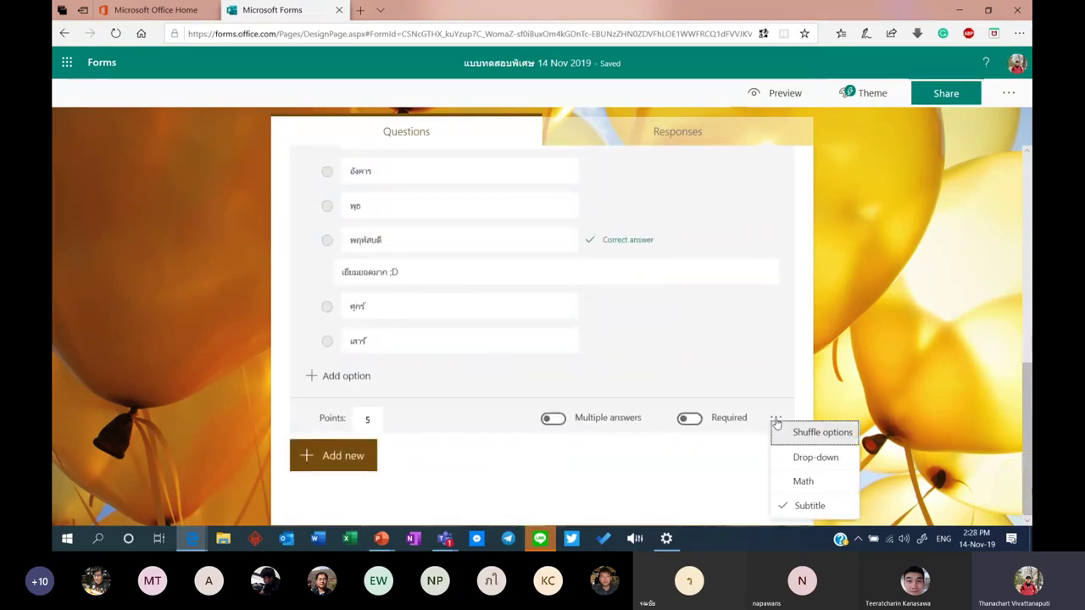
left_click(837, 457)
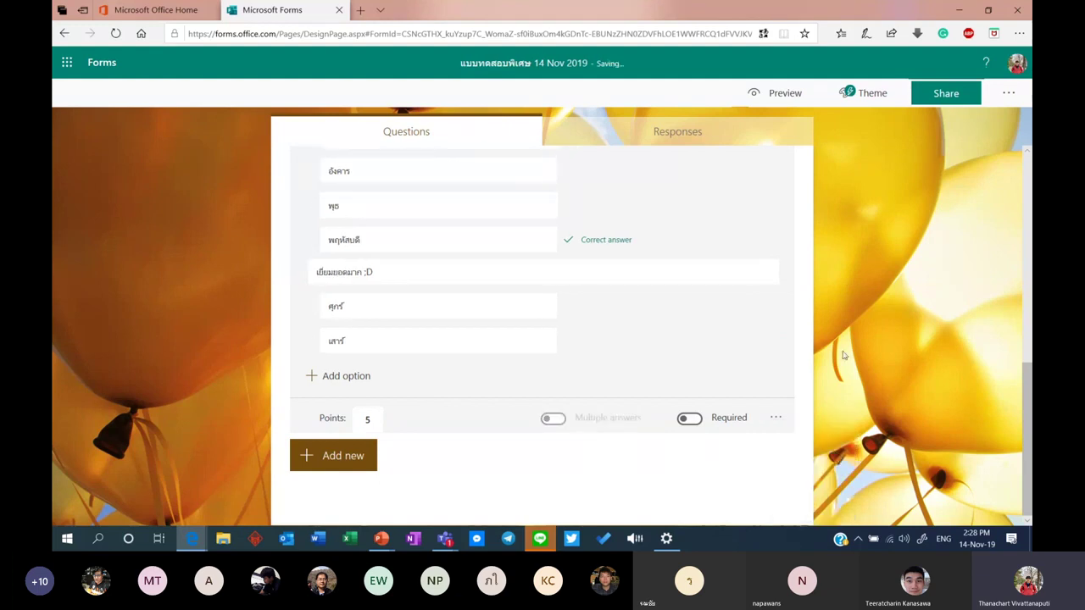
left_click(843, 356)
scroll(576, 387, "down", 1)
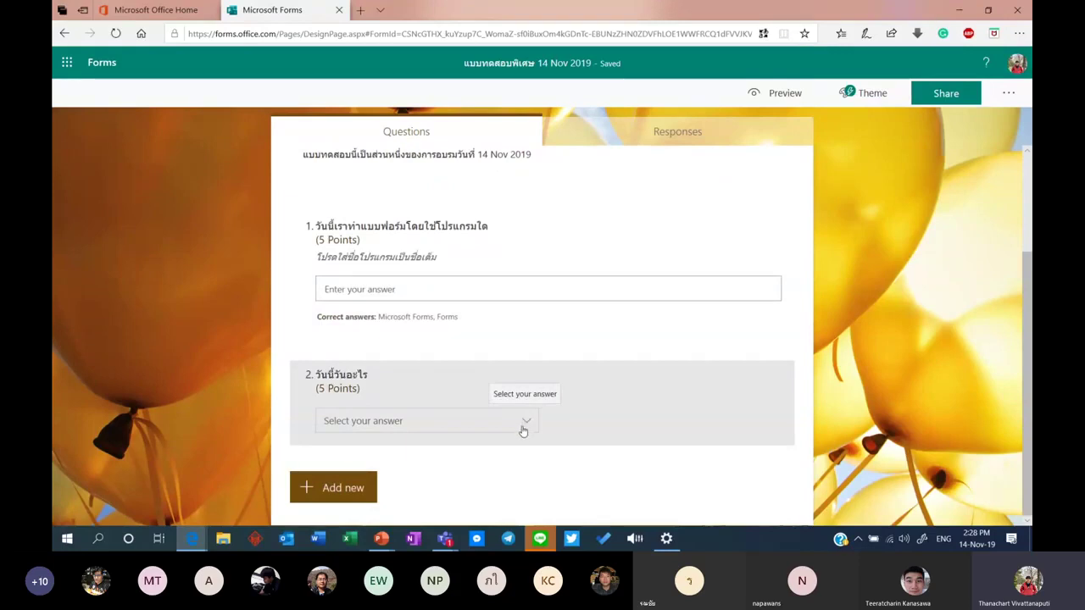
Step: Open Add new and expand the question-type bar to show more types
left_click(339, 489)
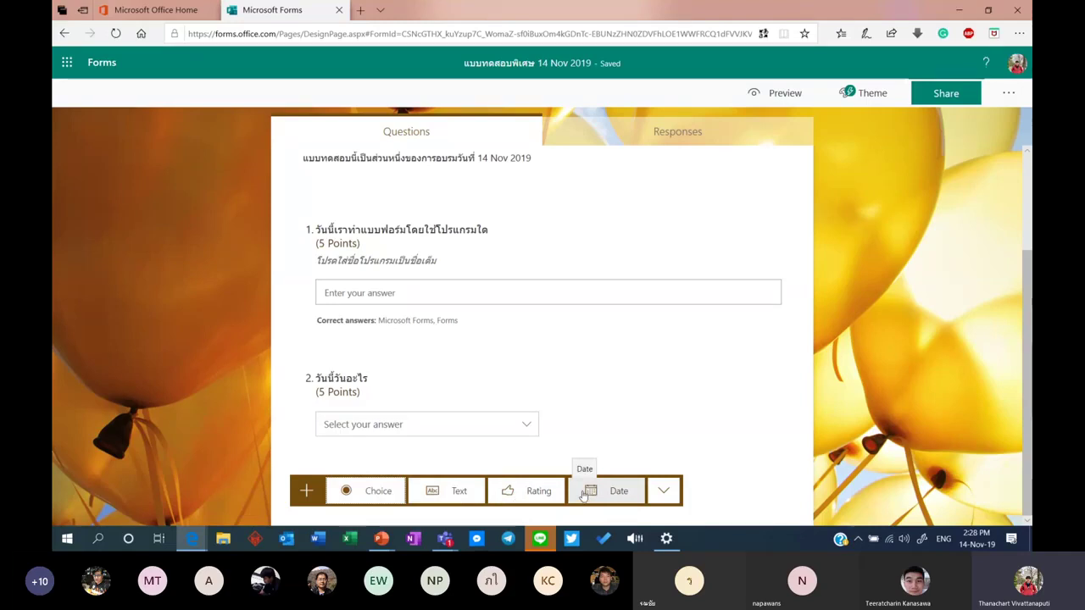
left_click(663, 492)
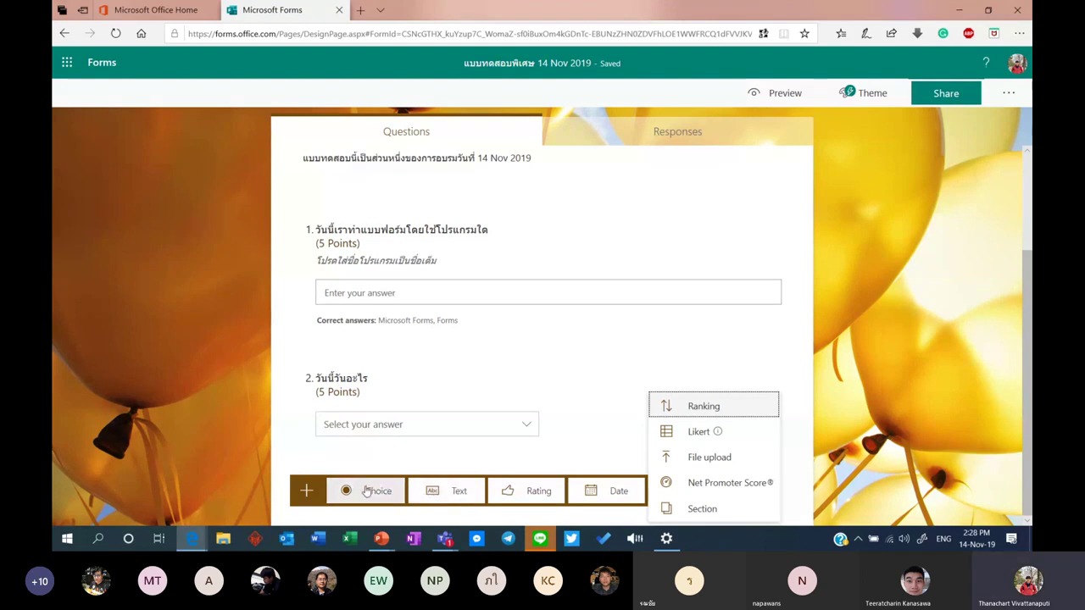
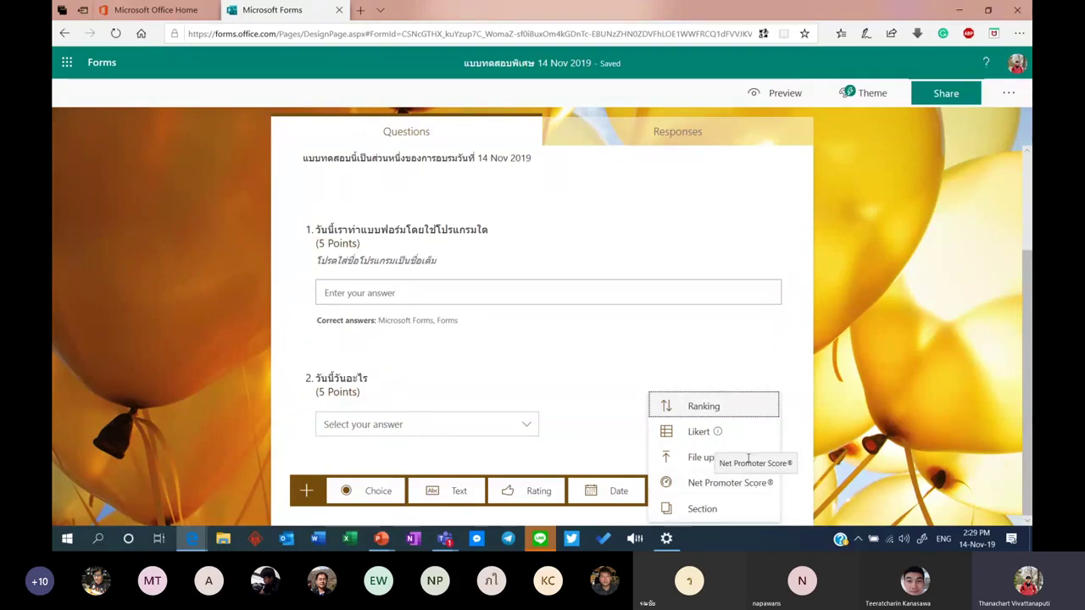
Step: Add a new choice question and switch it to Math mode
left_click(372, 491)
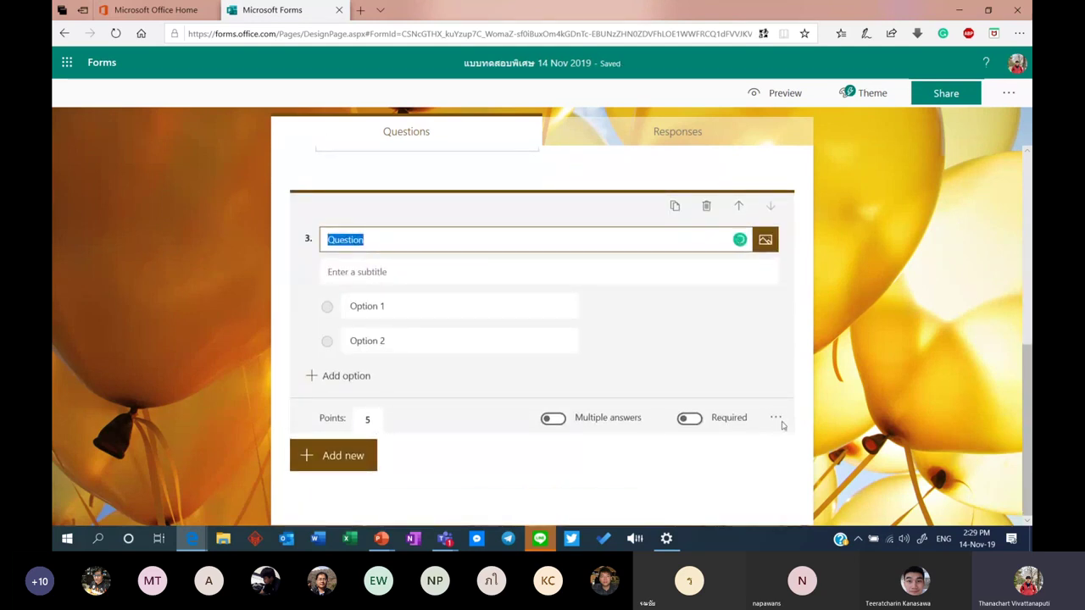
left_click(778, 419)
left_click(809, 479)
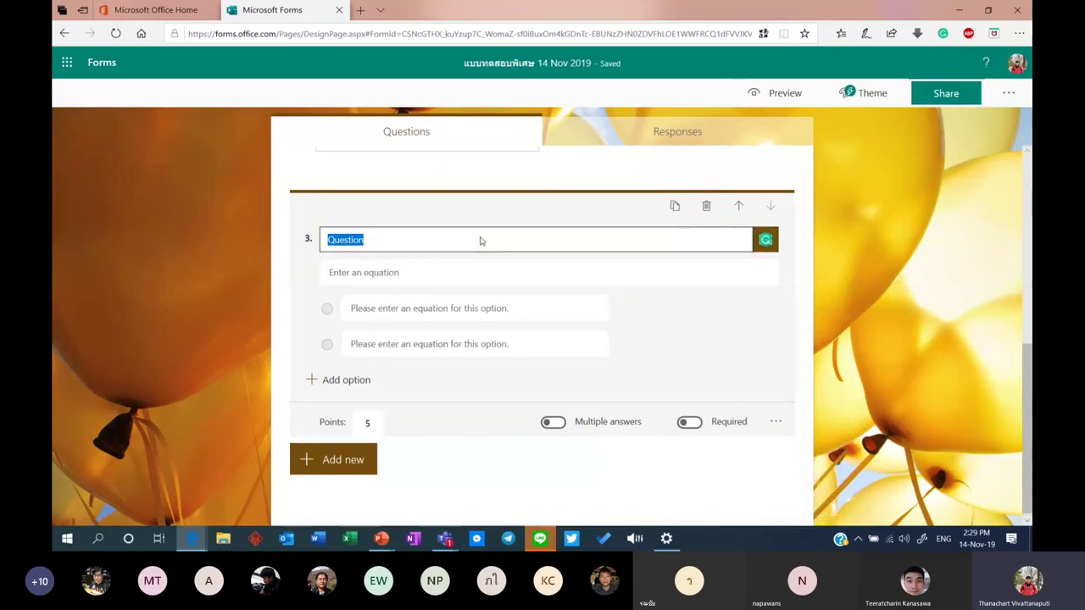
Step: Title question 3 'จงหาค่า X' and start entering its equation
key("alt+shift")
type("ว")
type("าค่า")
key("alt+shift")
type("X")
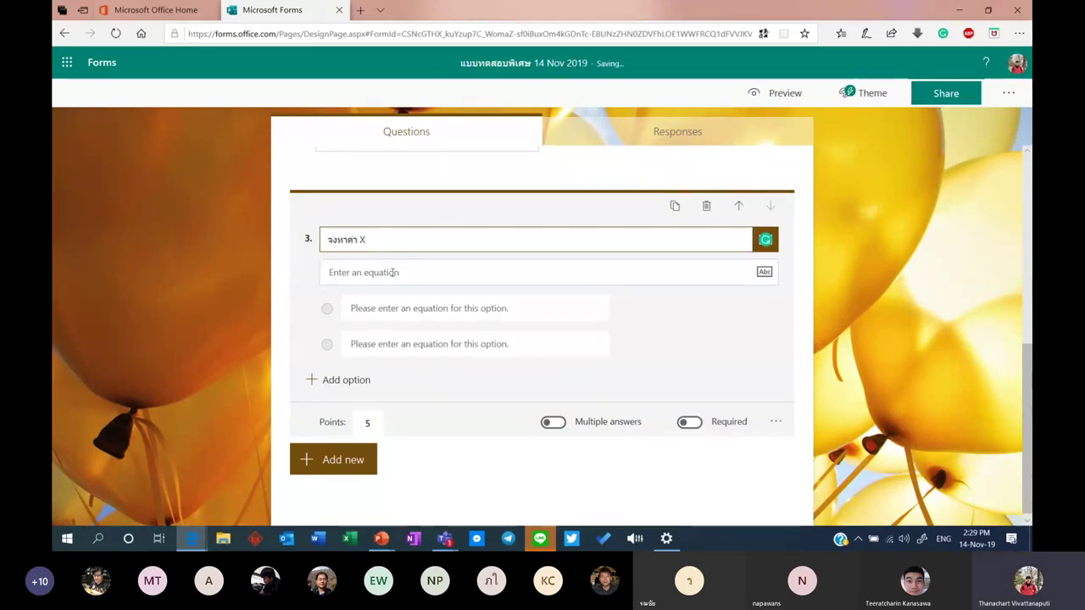
left_click(390, 272)
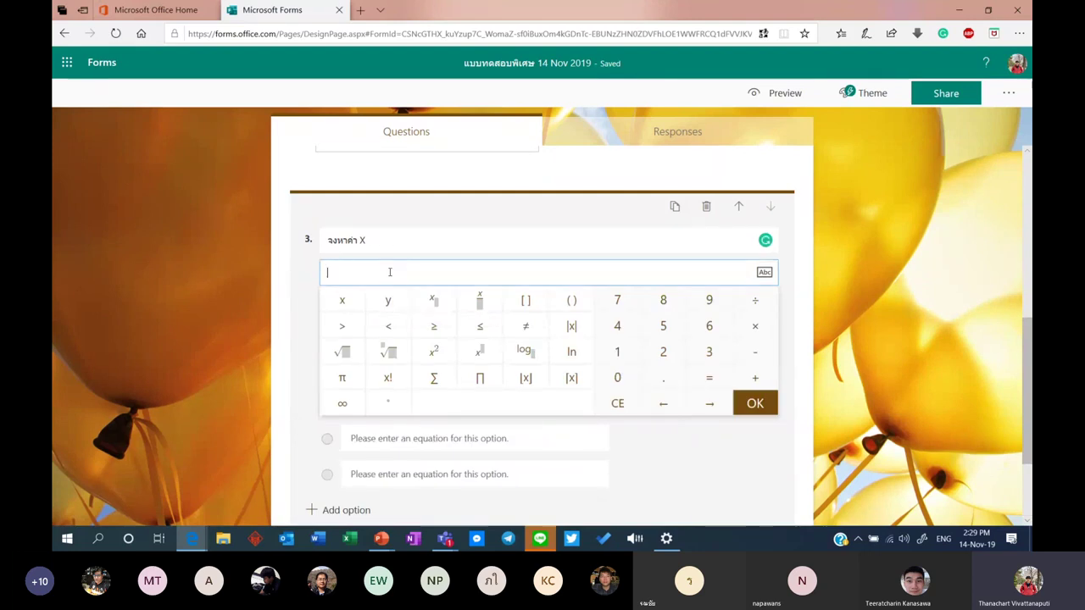
Step: Start the equation with '25 =' followed by a square root containing x
left_click(659, 359)
left_click(664, 326)
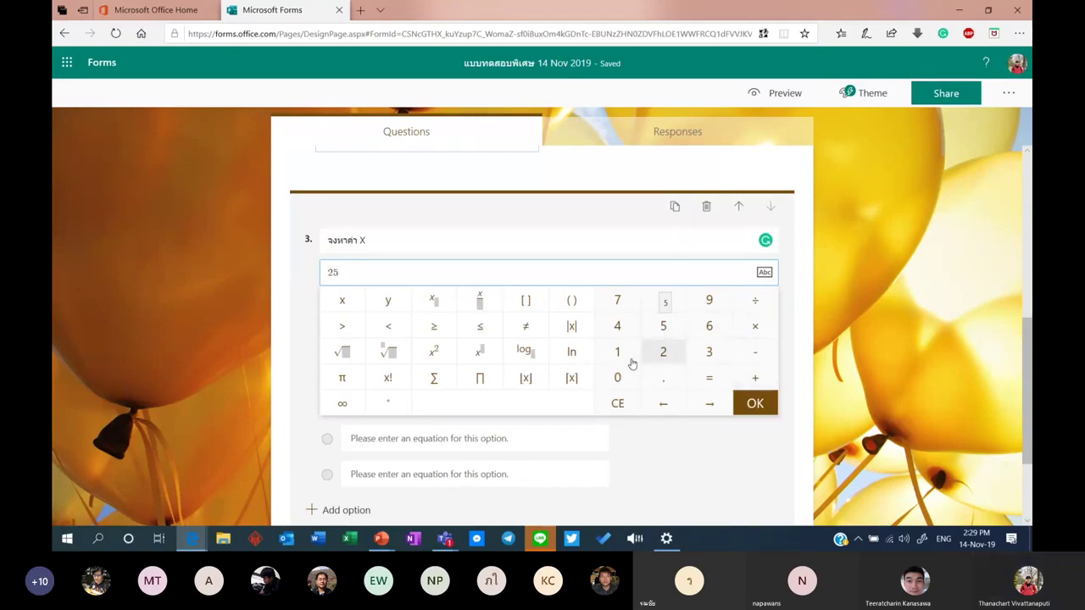
left_click(720, 382)
left_click(340, 353)
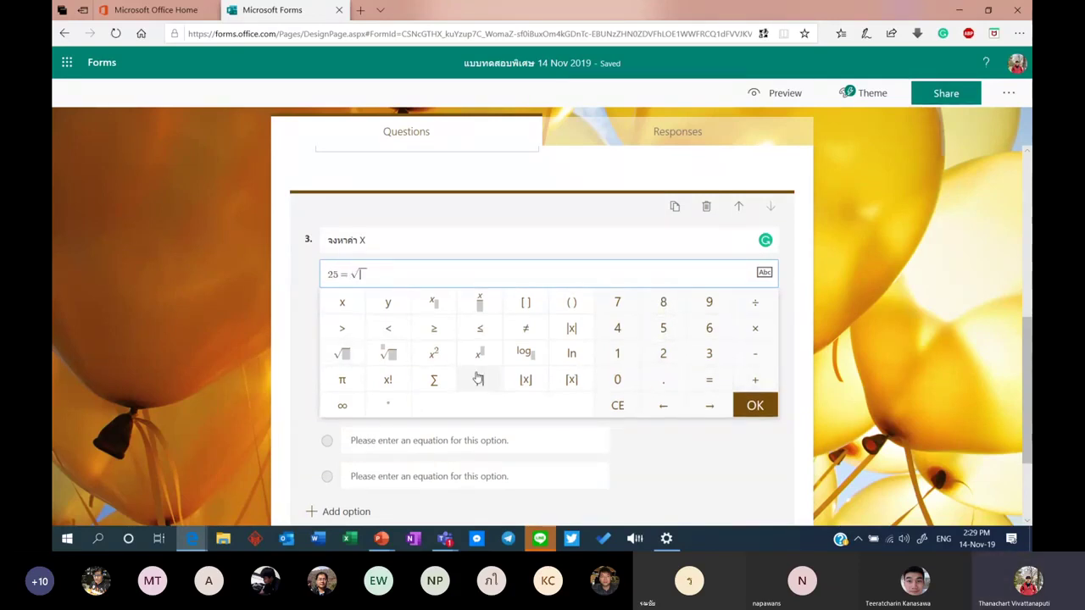
left_click(431, 359)
key("Left")
key("Left")
type("x")
Step: Finish the equation as √(x² + 5) ÷ 10 after the equals sign
key("Delete")
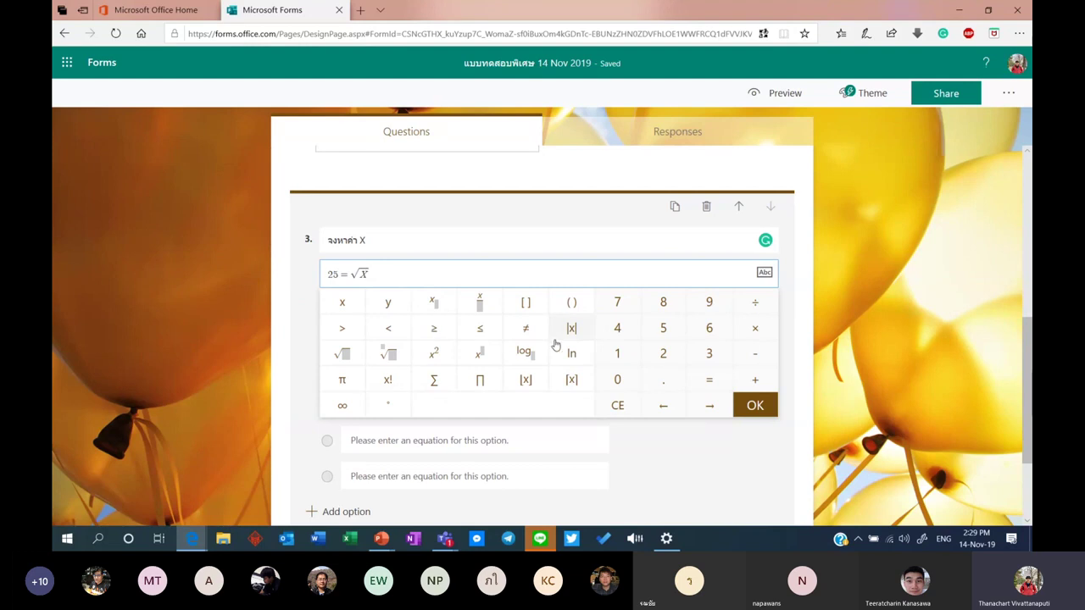
left_click(429, 353)
left_click(755, 383)
left_click(662, 331)
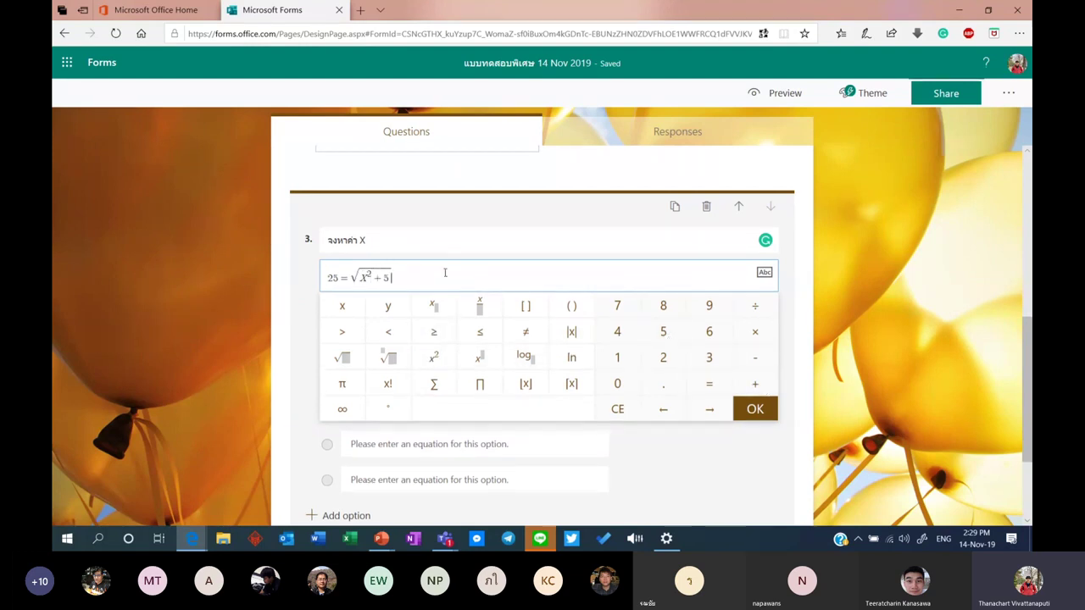
key("Left")
key("Left")
key("Left")
key("Left")
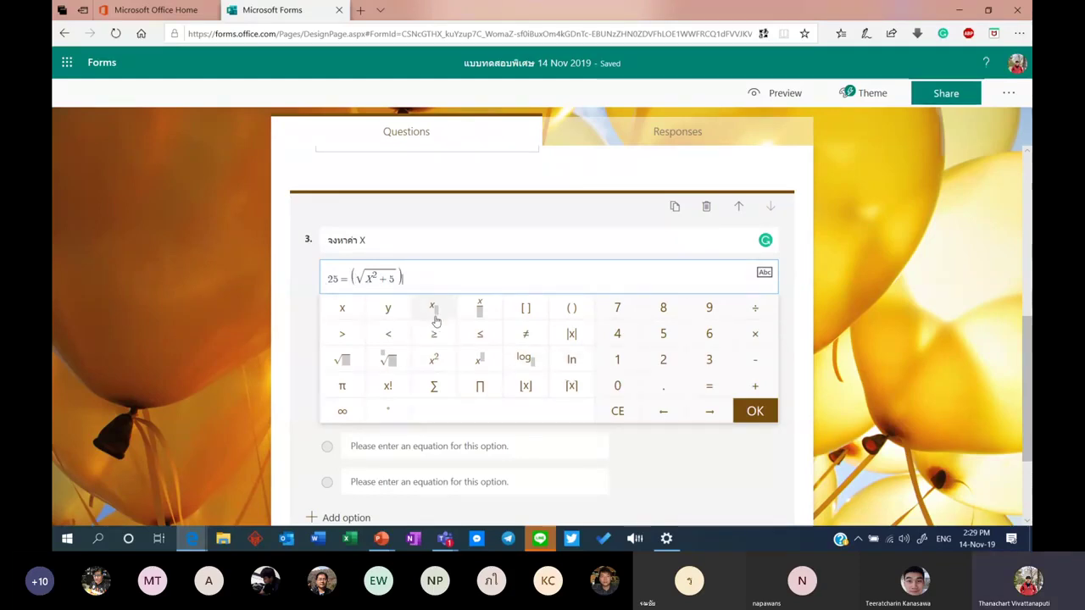
left_click(757, 313)
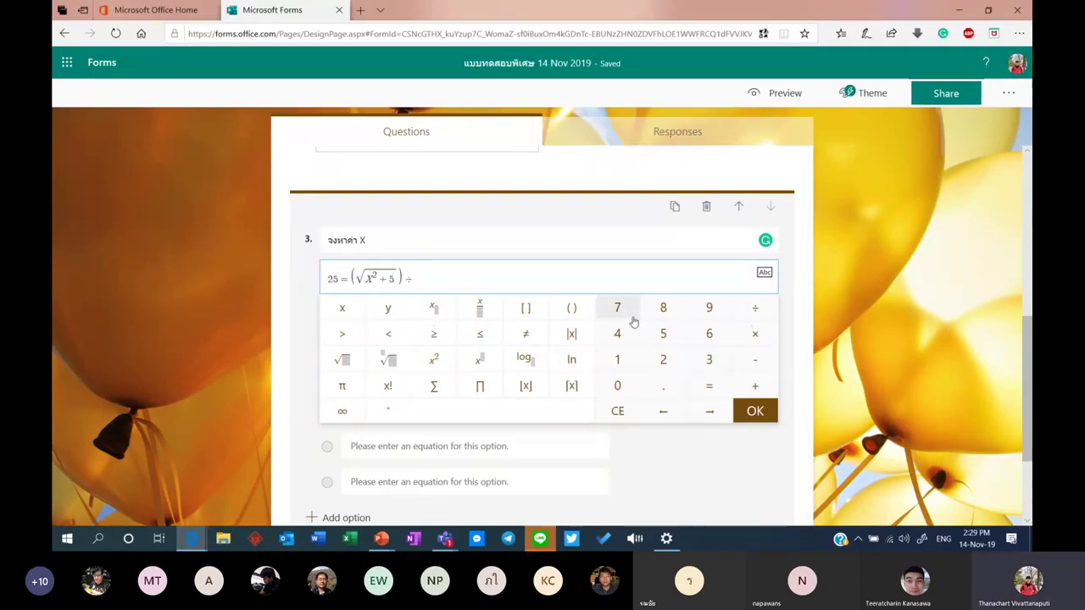
left_click(620, 363)
left_click(618, 386)
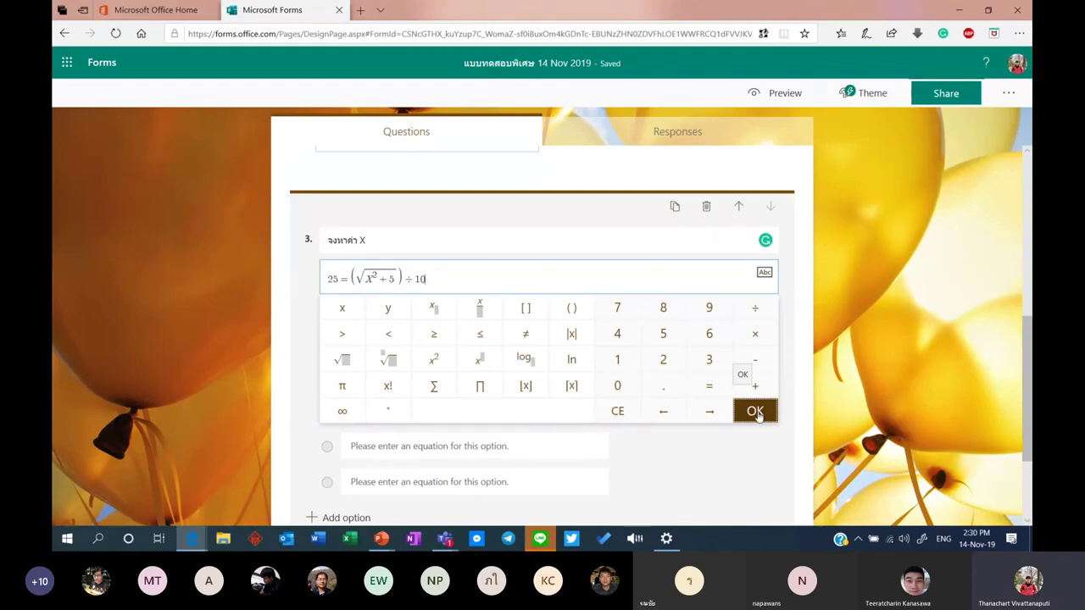
Step: Confirm the equation and add all four suggested root-pair results as answer options
left_click(756, 413)
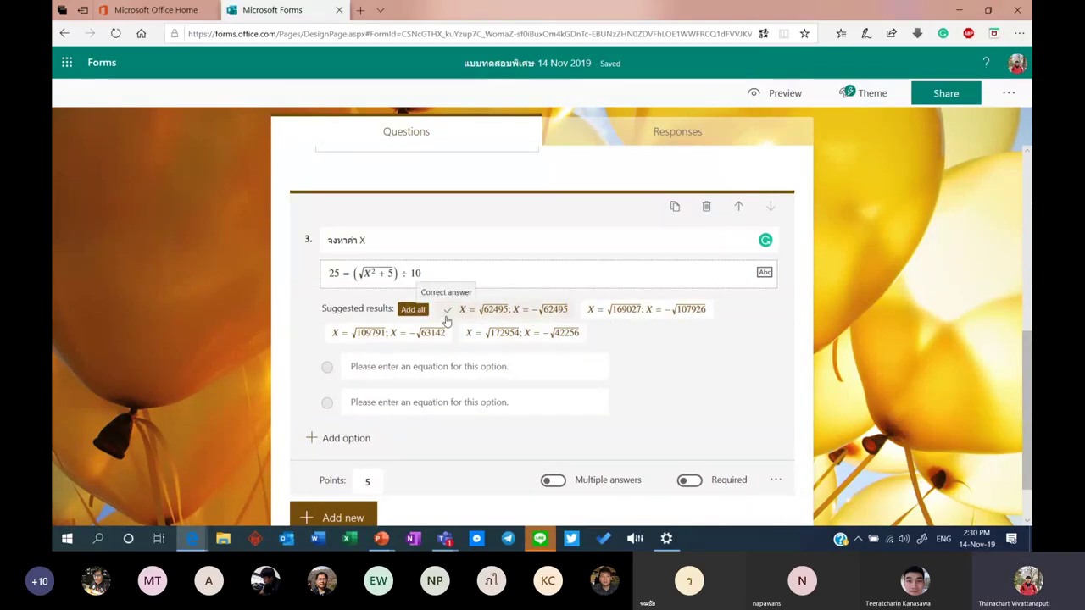
mouse_move(686, 358)
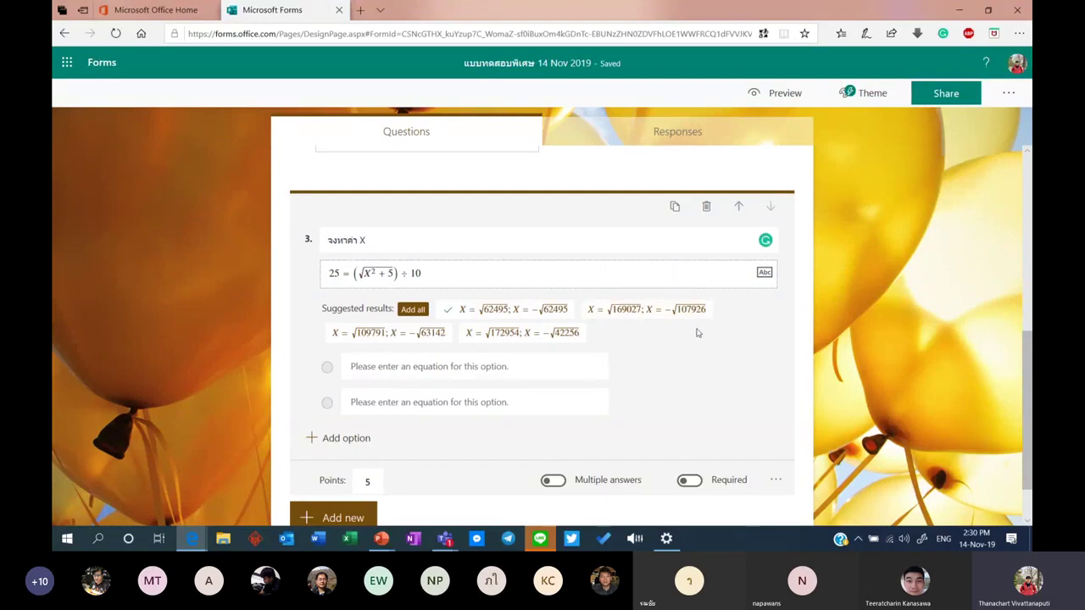
left_click(413, 308)
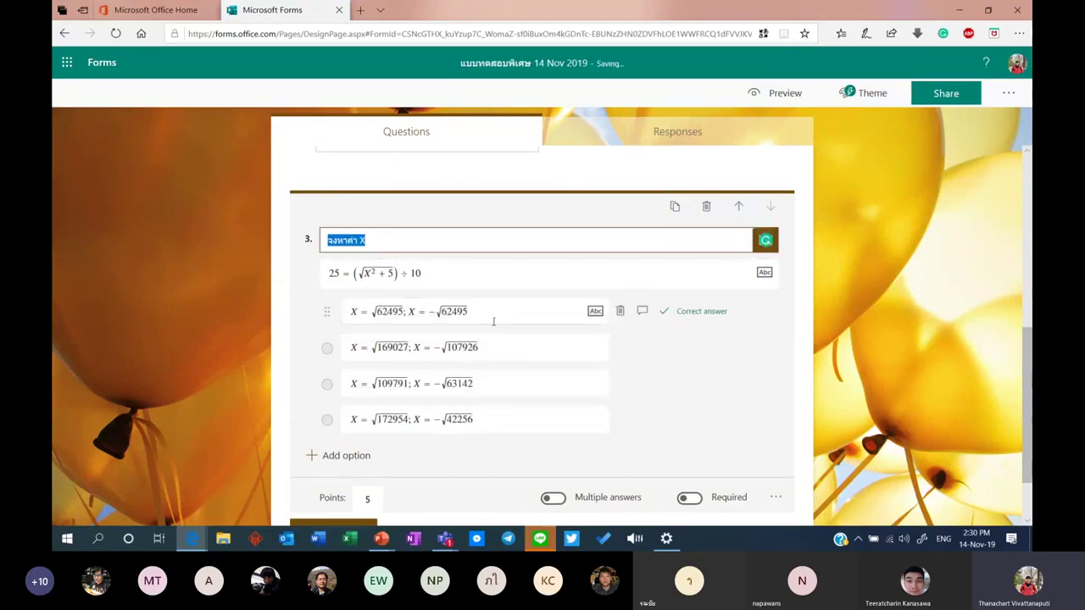
scroll(739, 416, "down", 1)
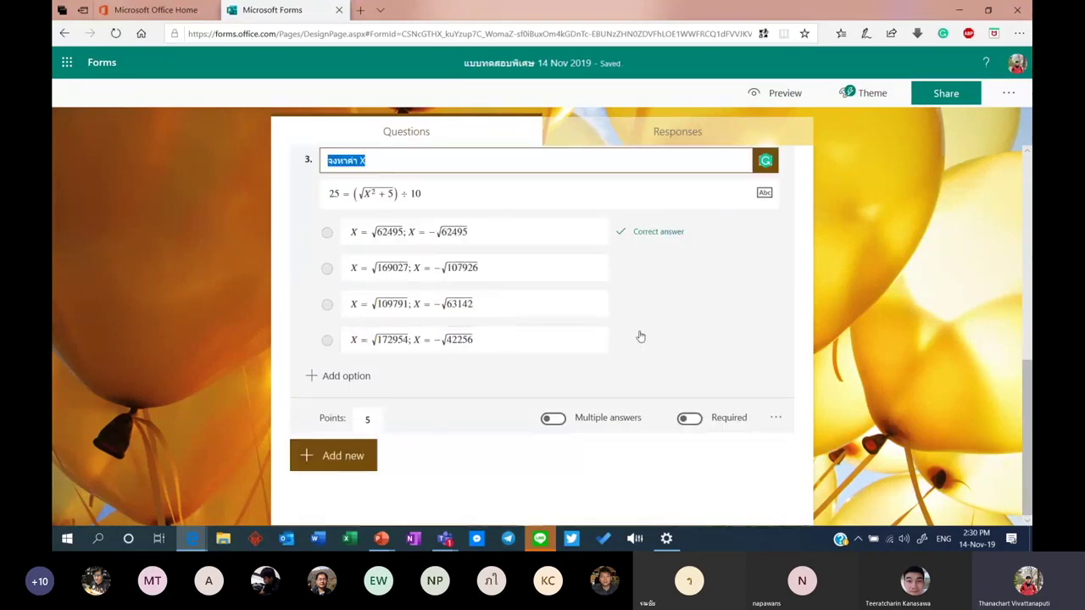
Step: Shuffle question 3's answer options and set it to 7 points
left_click(775, 418)
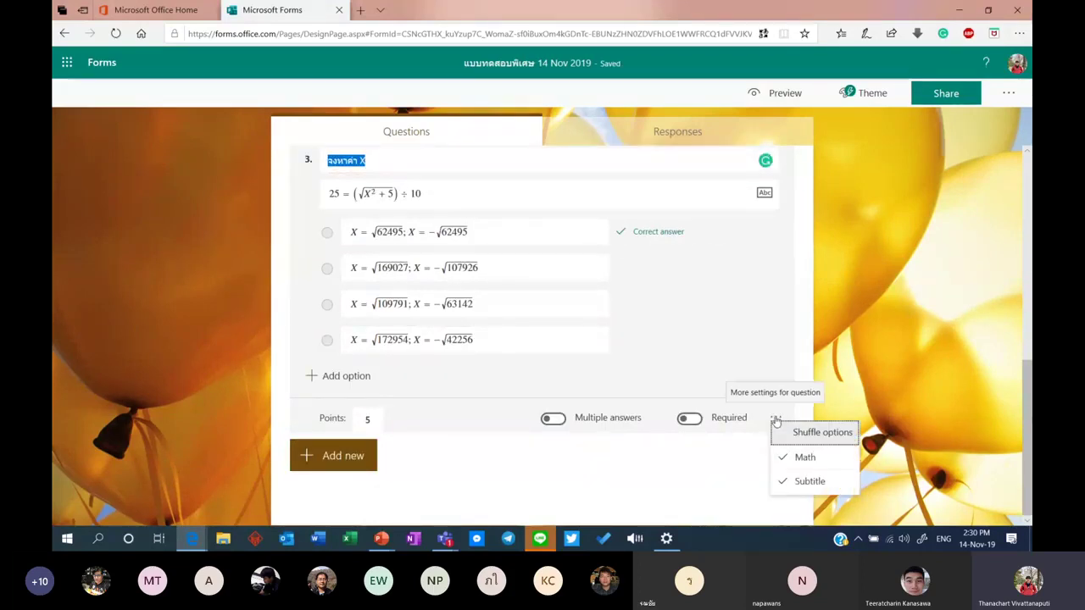
left_click(823, 435)
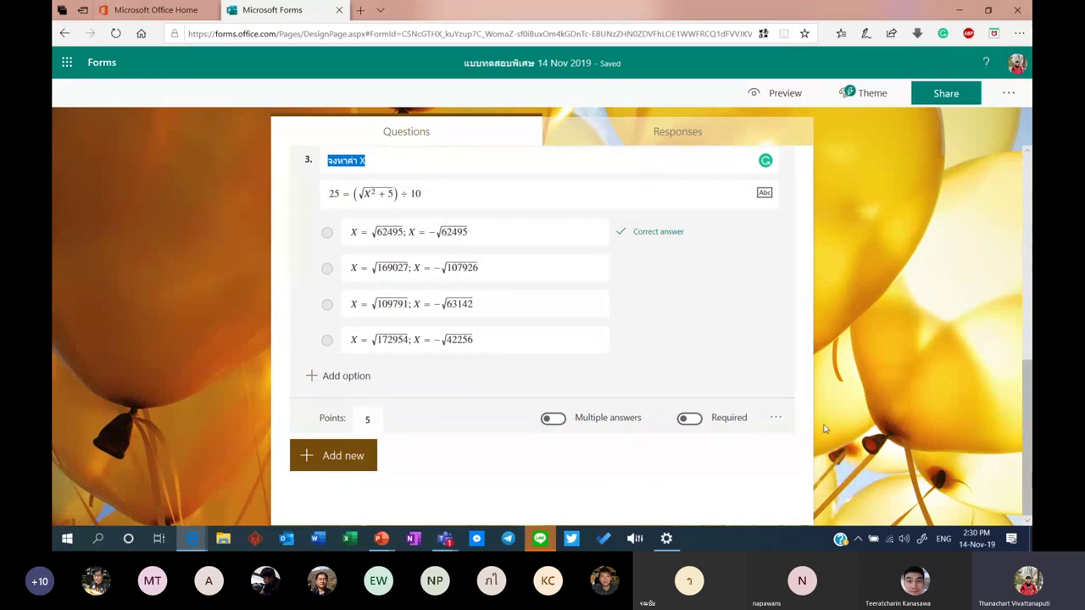
left_click(356, 420)
type("7")
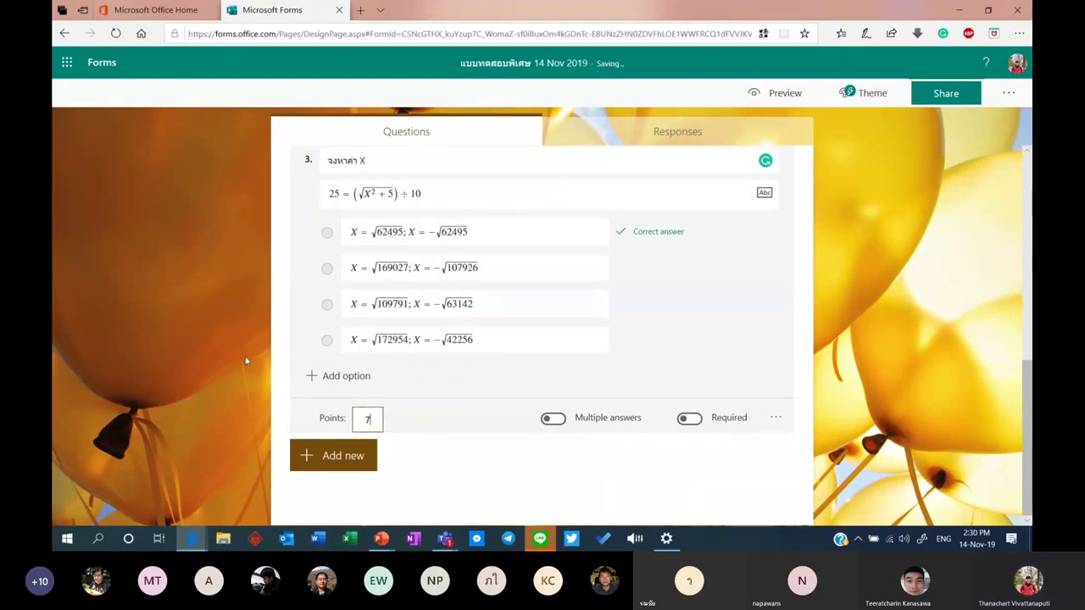
left_click(254, 357)
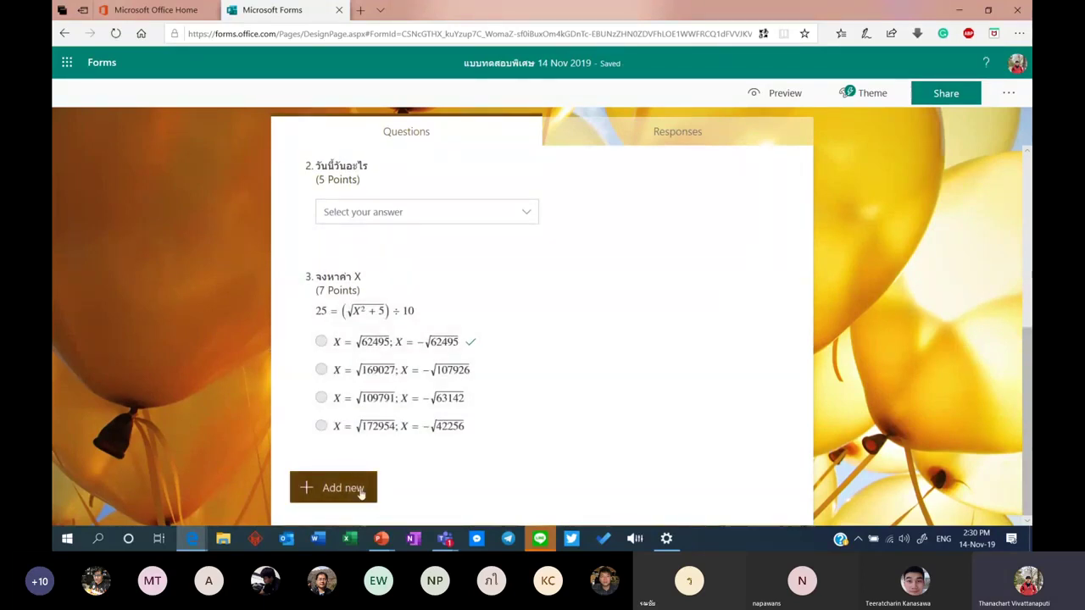
Step: Add the selected จงหาค่า X question ideas to the form as new questions
left_click(353, 487)
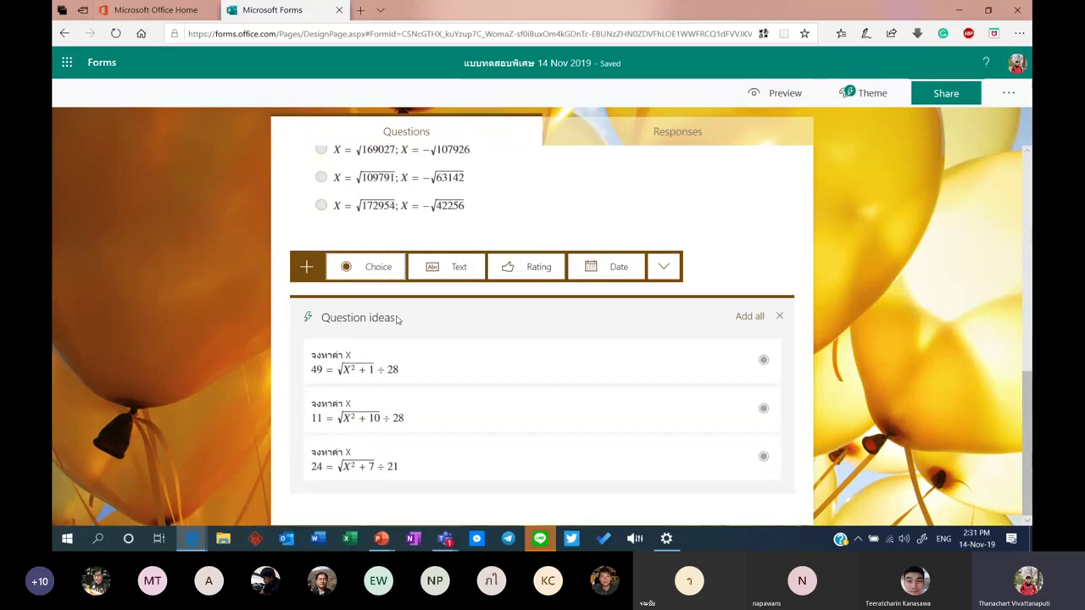
left_click(654, 370)
left_click(649, 424)
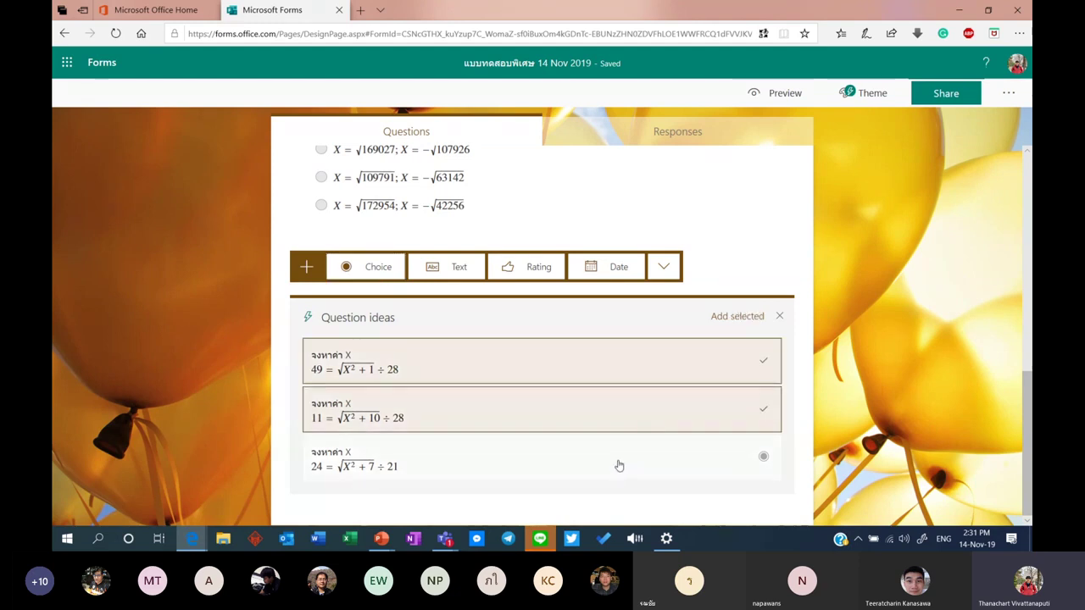
left_click(737, 315)
scroll(737, 325, "down", 5)
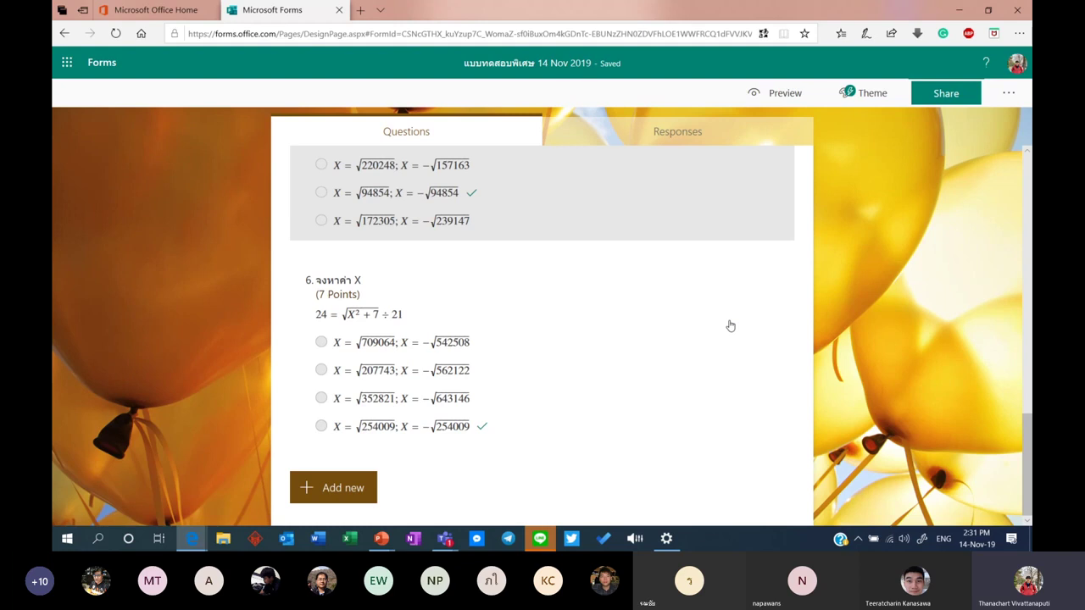
scroll(983, 296, "up", 2)
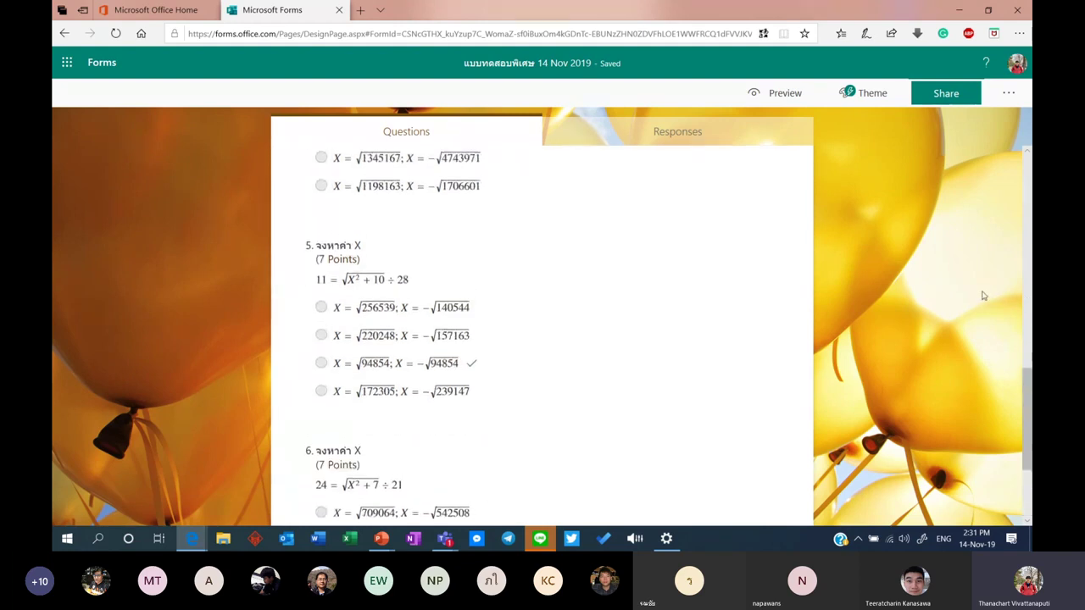
scroll(983, 296, "up", 10)
left_click(1007, 93)
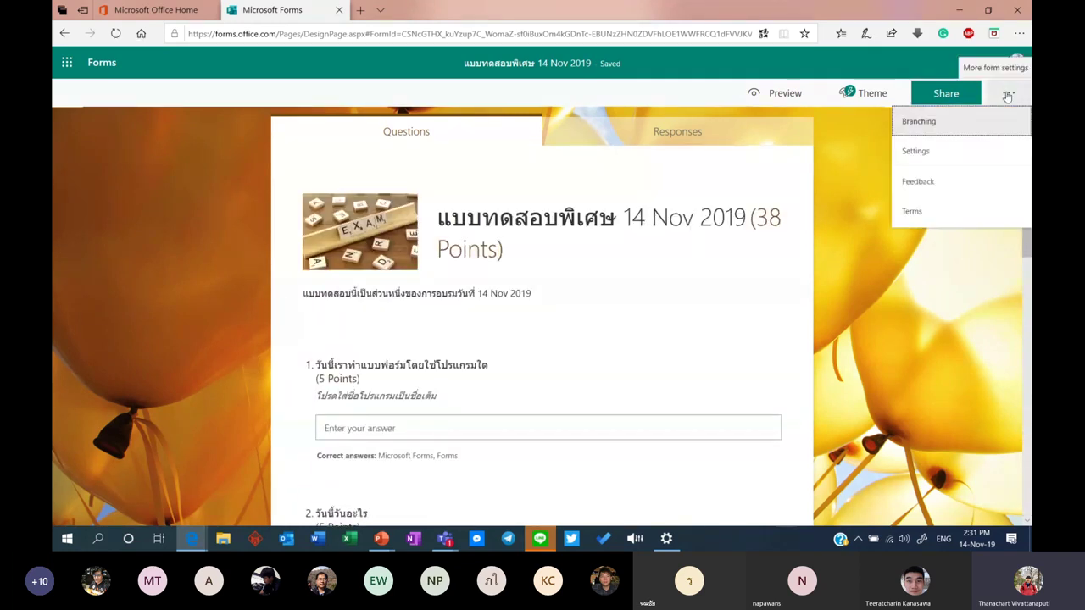
left_click(924, 151)
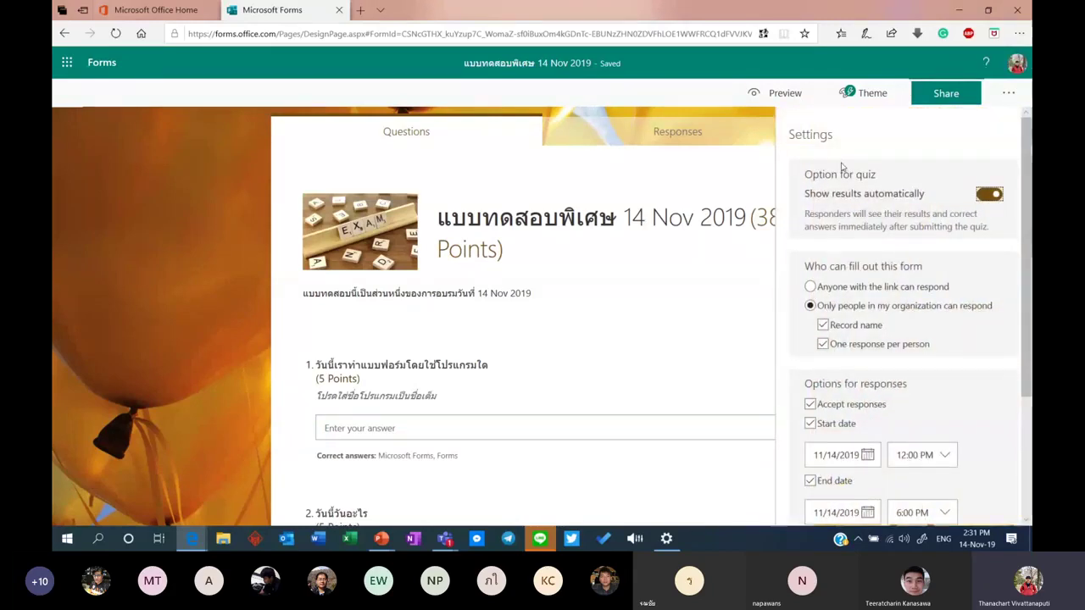
mouse_move(807, 176)
left_mouse_down()
mouse_move(915, 220)
mouse_move(980, 231)
left_mouse_up()
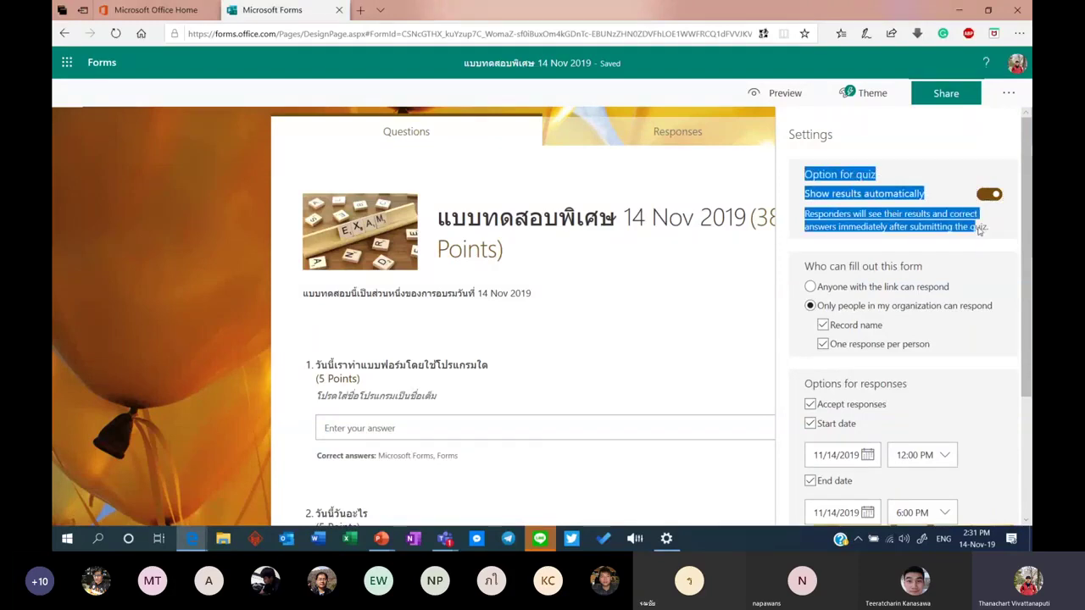
left_click(979, 229)
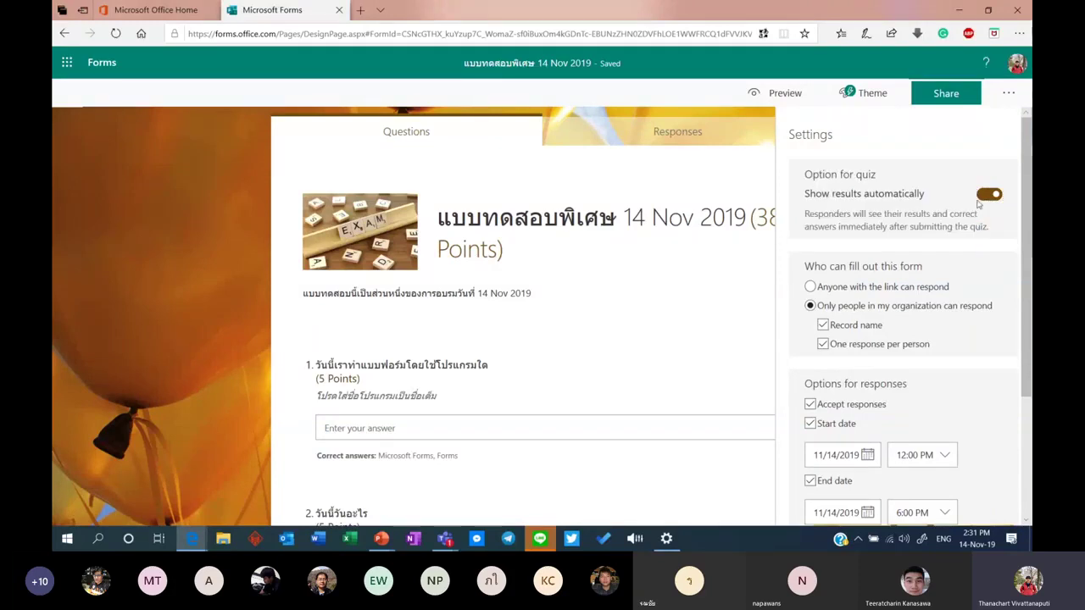
left_click(986, 195)
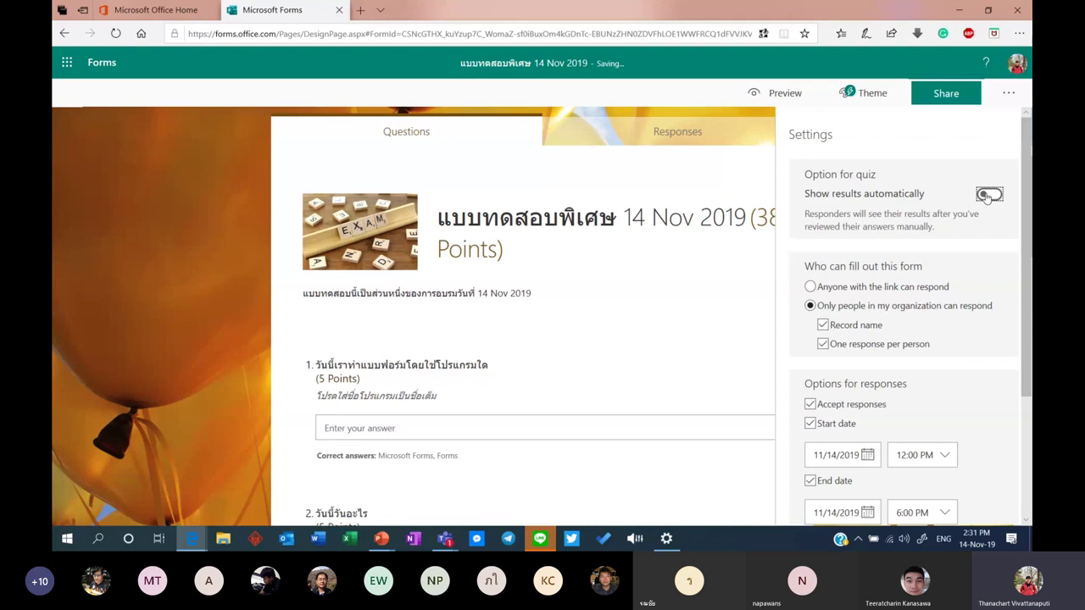
left_click(987, 195)
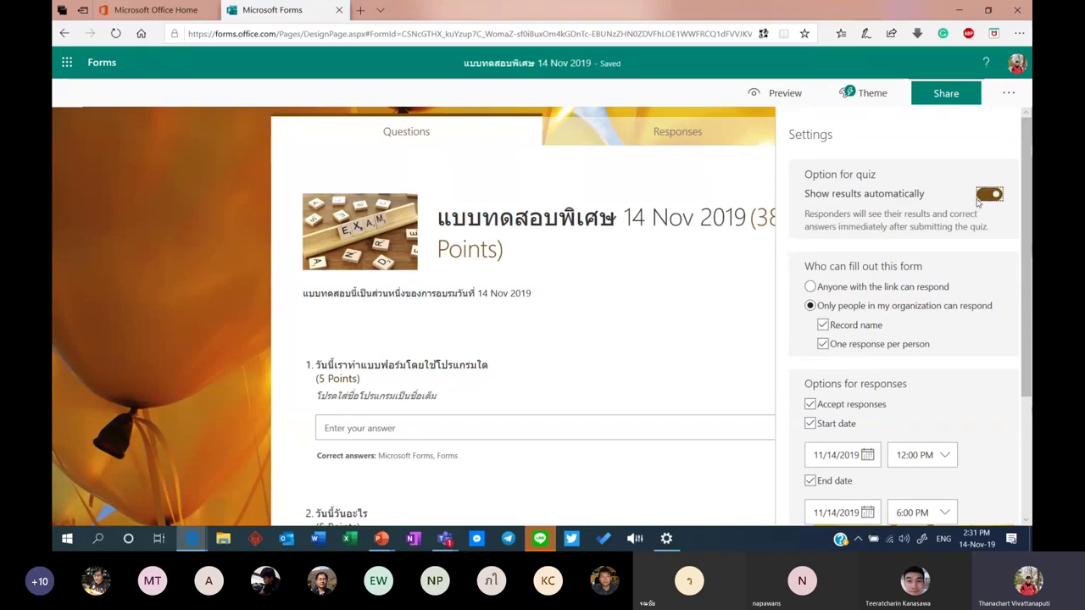
scroll(974, 208, "down", 1)
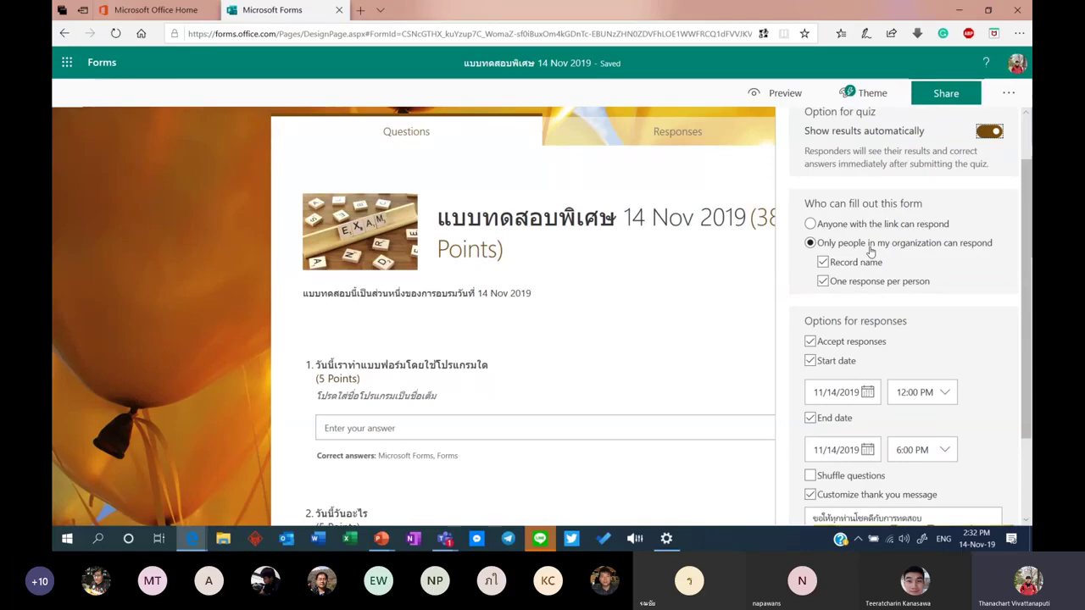
scroll(871, 251, "down", 1)
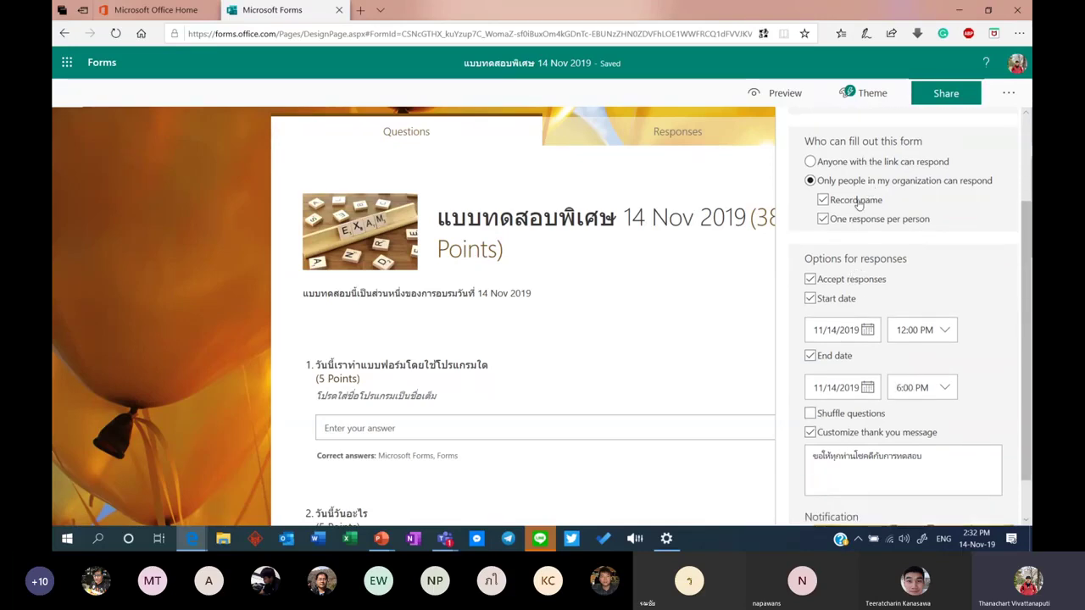
left_click(822, 219)
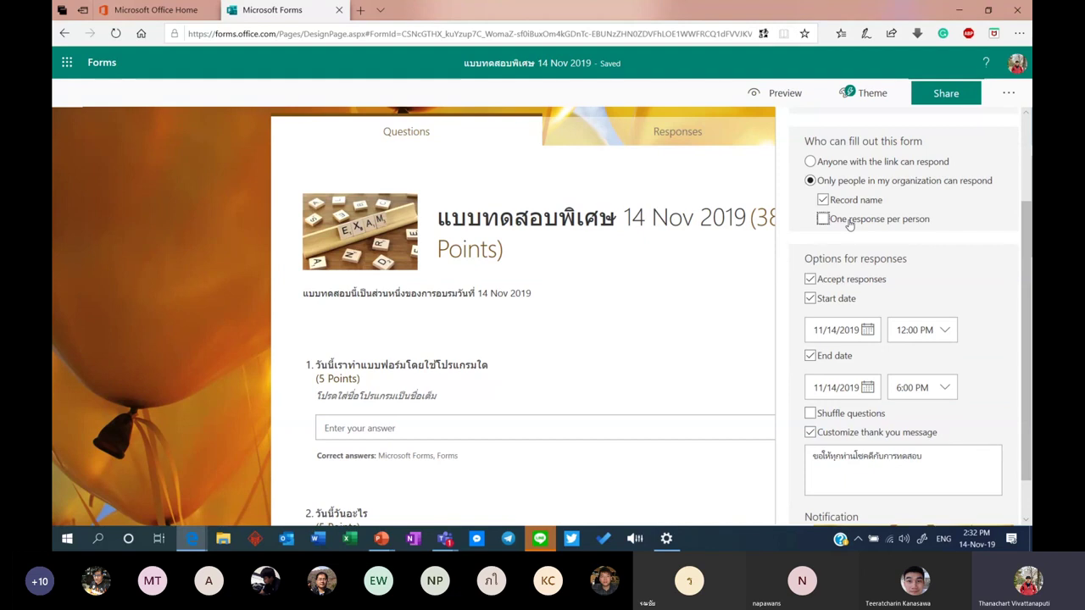
left_click(849, 222)
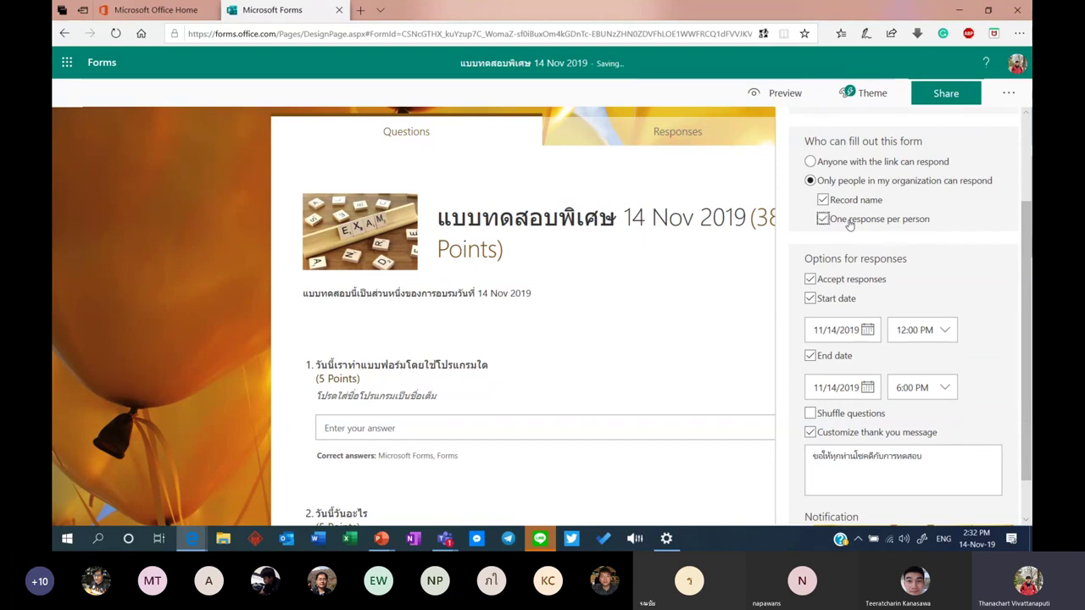
scroll(846, 241, "down", 1)
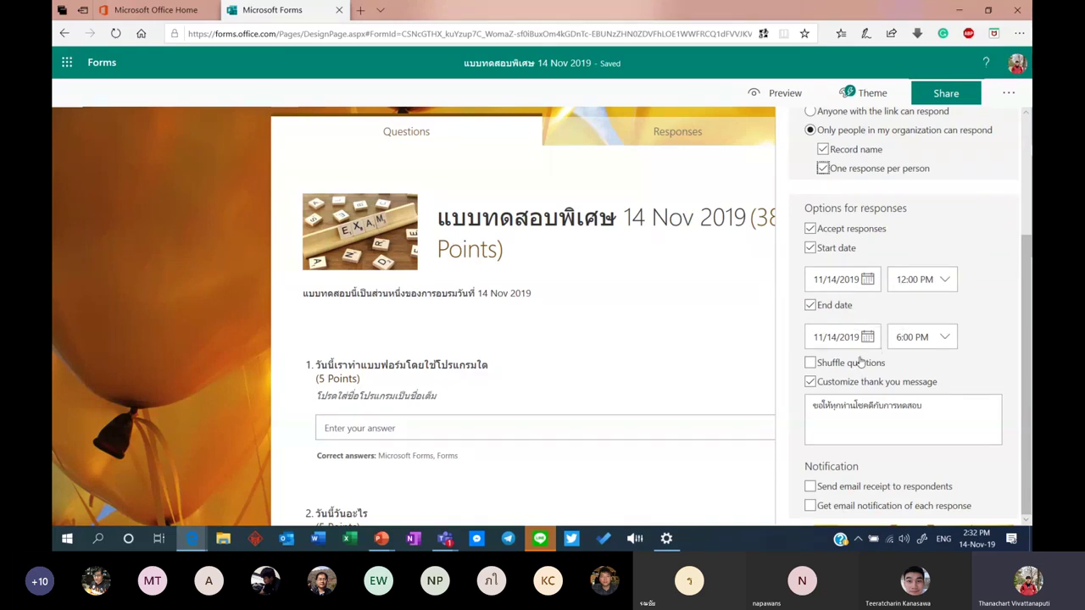
Step: Turn question shuffling on and then back off
left_click(860, 362)
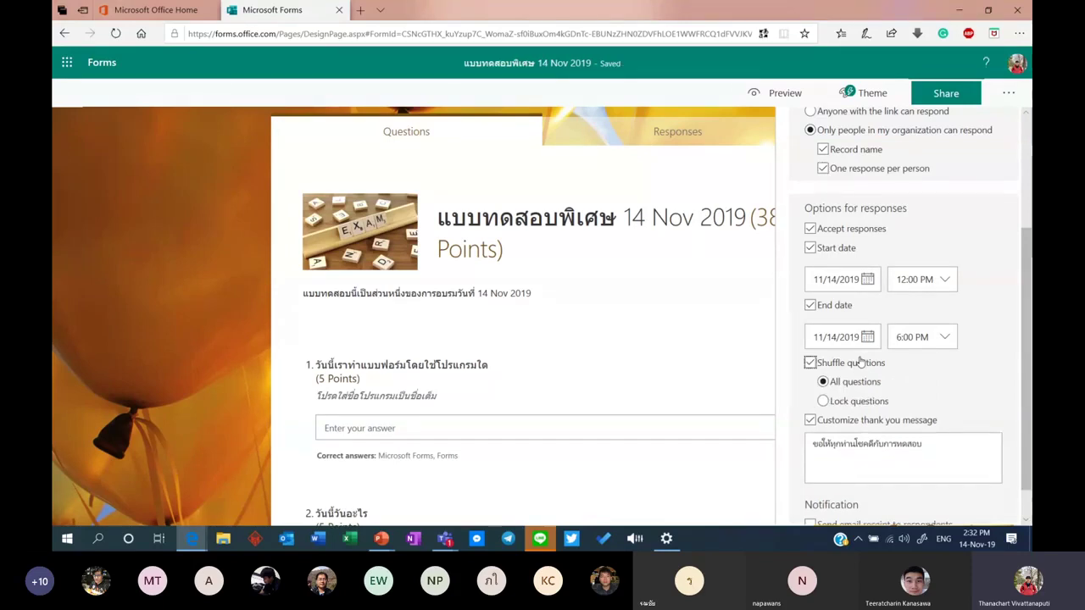
left_click(860, 362)
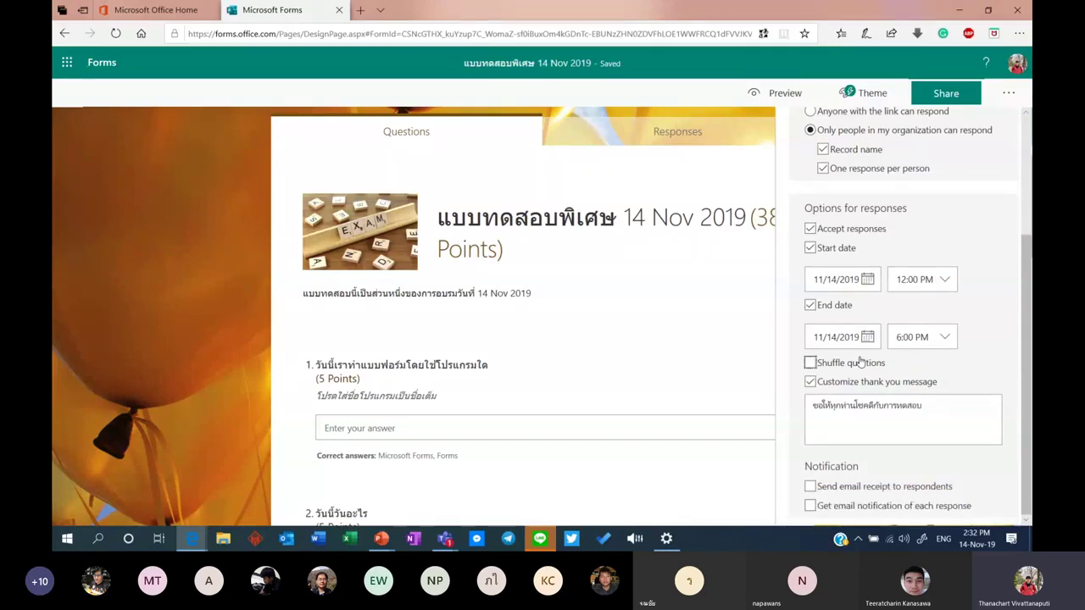
left_click_drag(822, 382, 936, 387)
Step: Add a second good-luck line to the thank-you message and bring up the sharing options
left_click(942, 405)
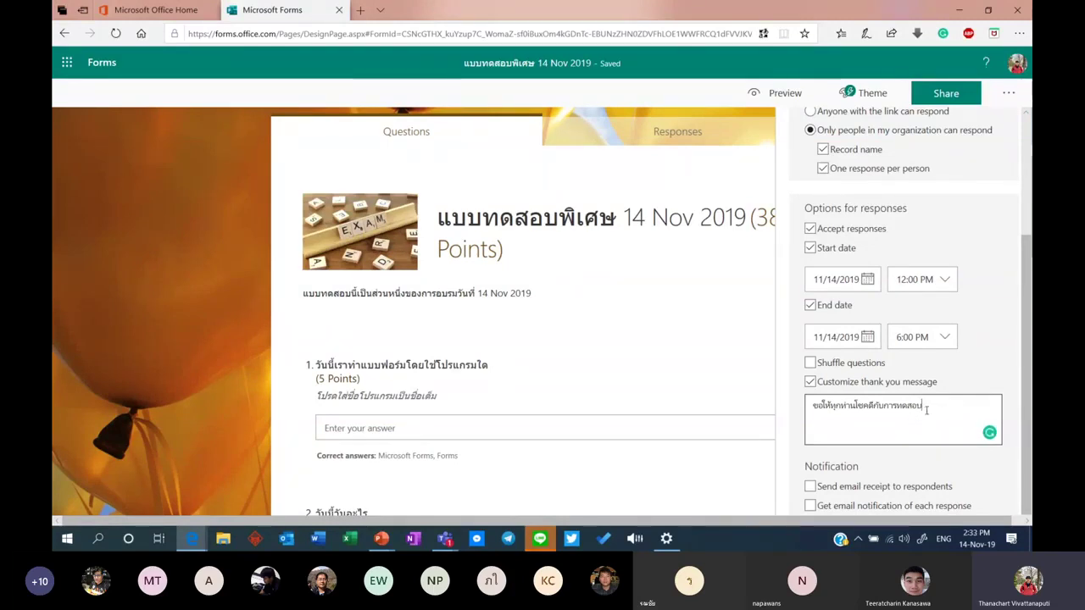
key("Return")
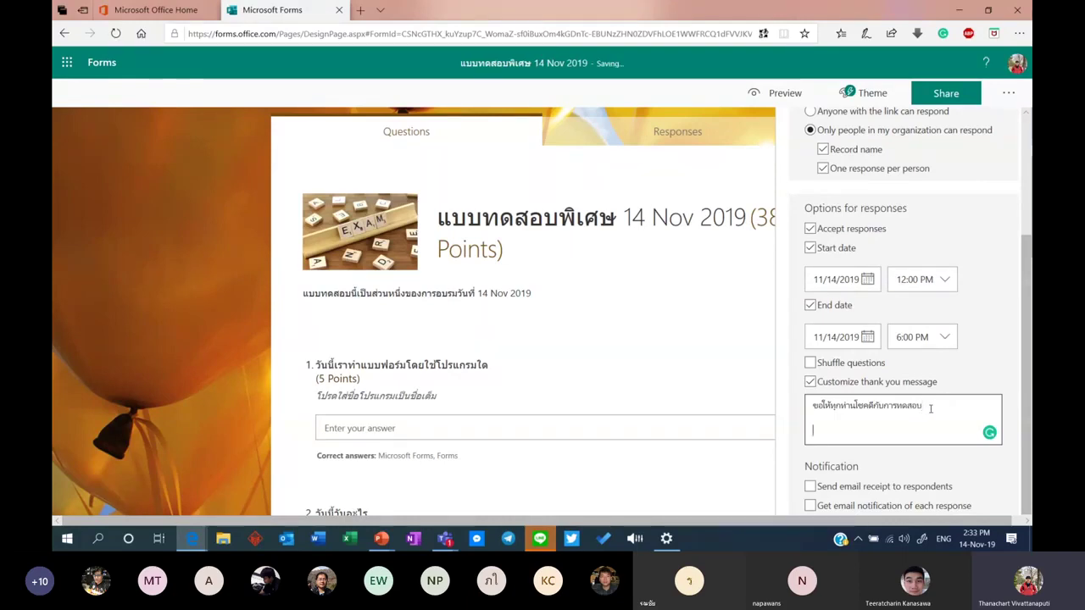
type("lk")
key("BackSpace")
key("BackSpace")
key("grave")
type("สาฤ")
key("grave")
type("3 ข")
type("imes")
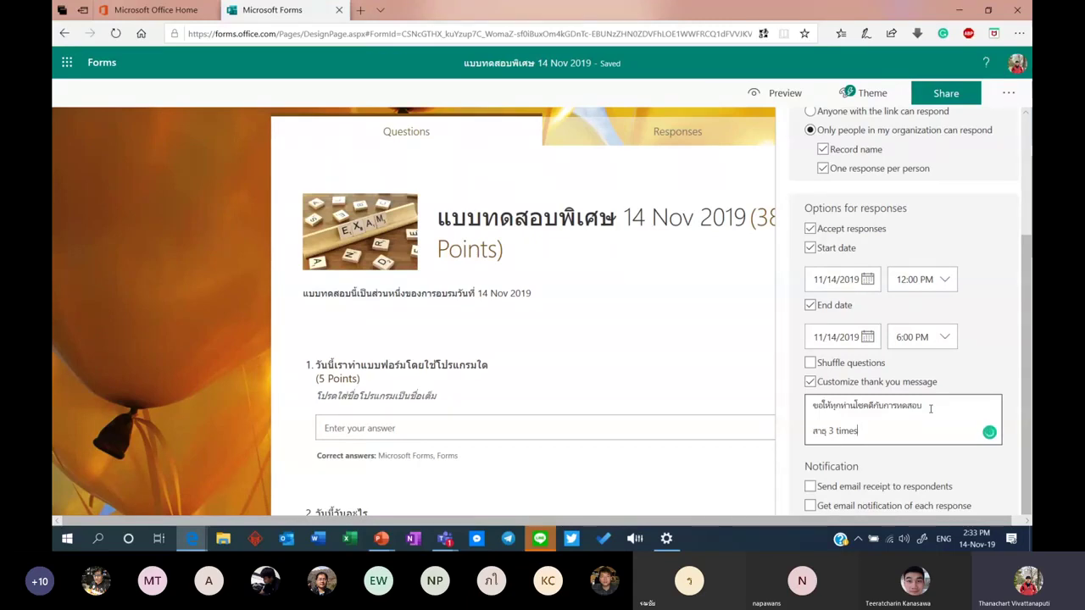
scroll(971, 233, "up", 3)
left_click(948, 95)
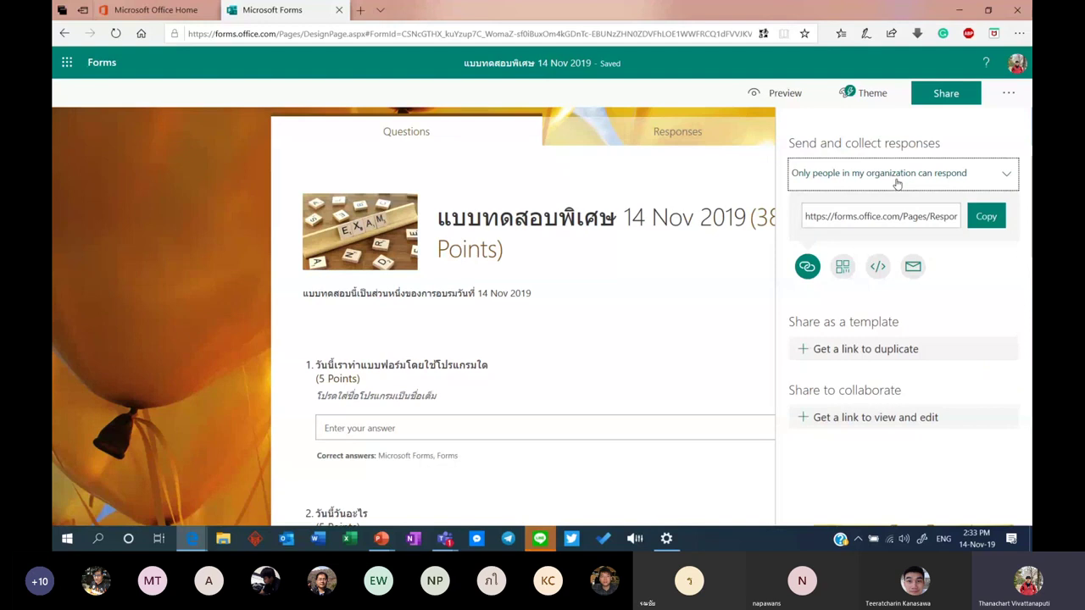
Step: Copy the form's response link
left_click(872, 222)
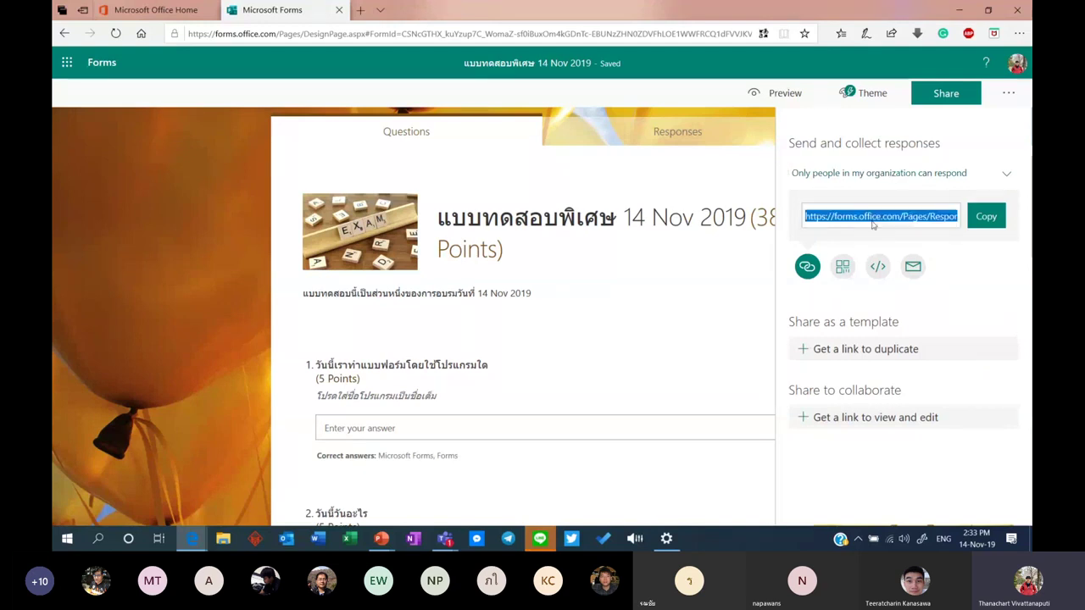
left_click(968, 250)
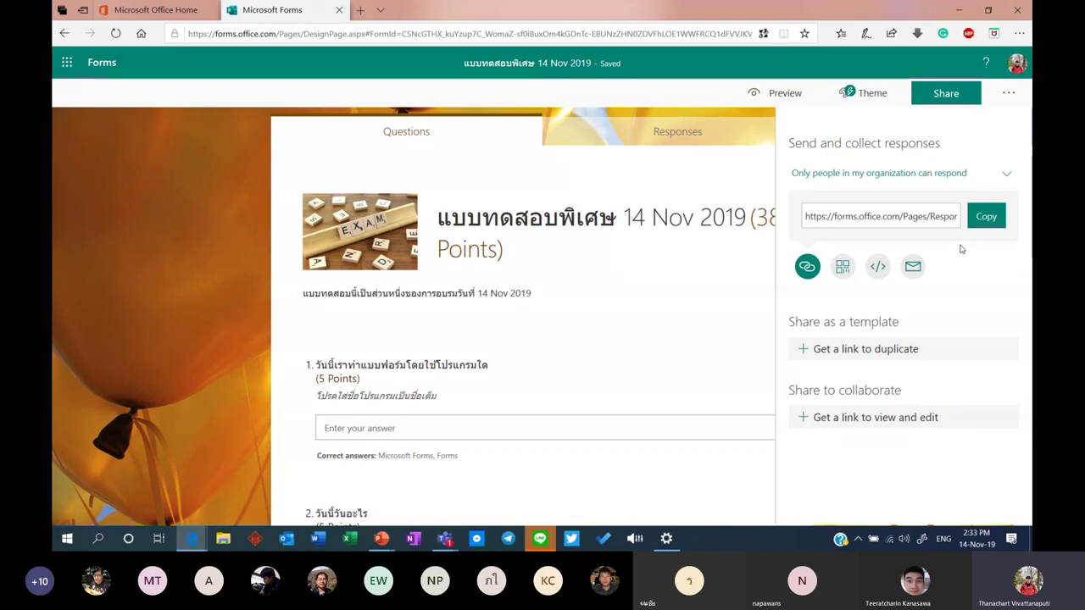
left_click(983, 224)
Step: Load the Google homepage in a new browser tab
left_click(360, 11)
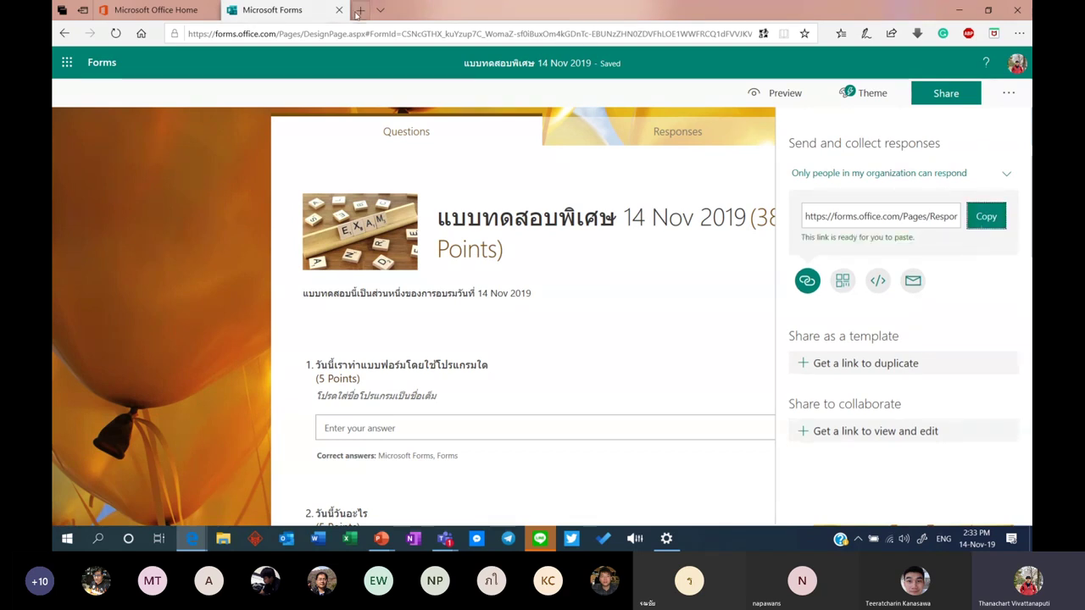
type("goo")
key("Return")
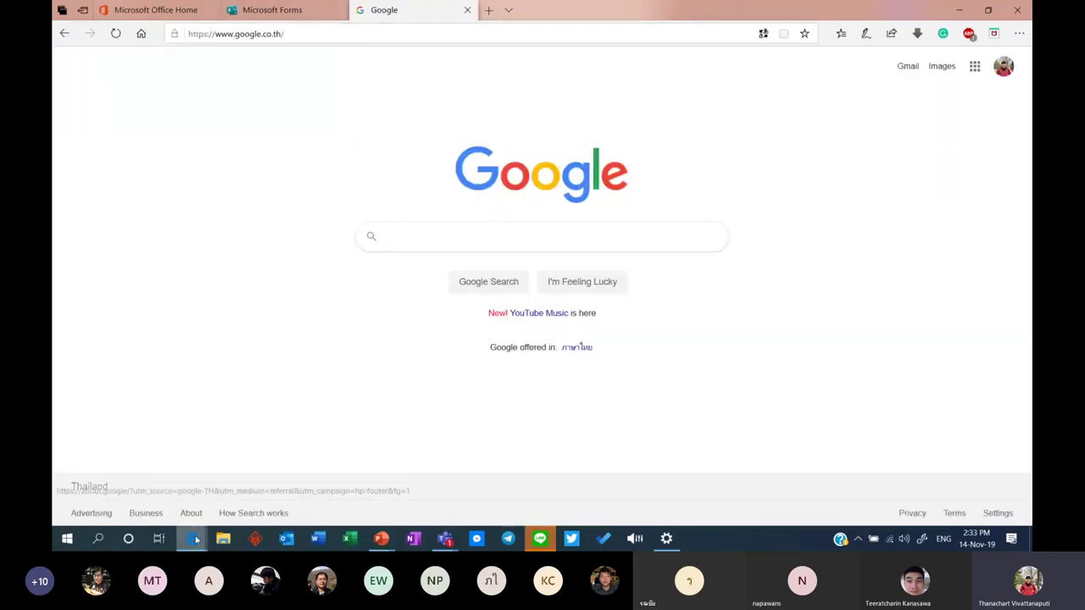
Step: Search the web for 'QR Code generator' from a new InPrivate tab
mouse_move(193, 538)
left_click(123, 483)
left_click(246, 10)
type("goo")
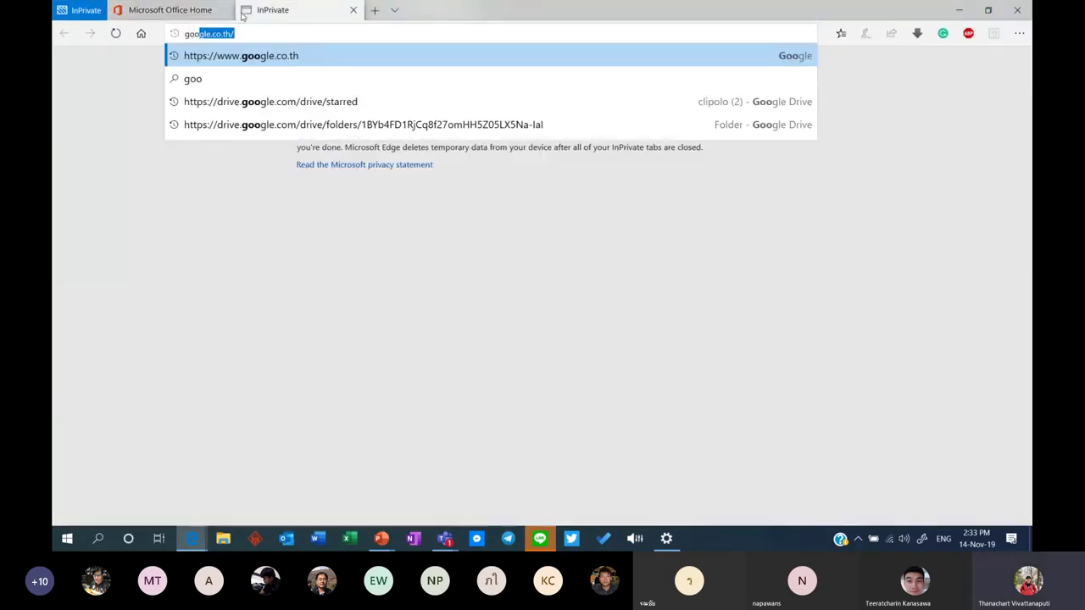
key("BackSpace")
key("BackSpace")
key("BackSpace")
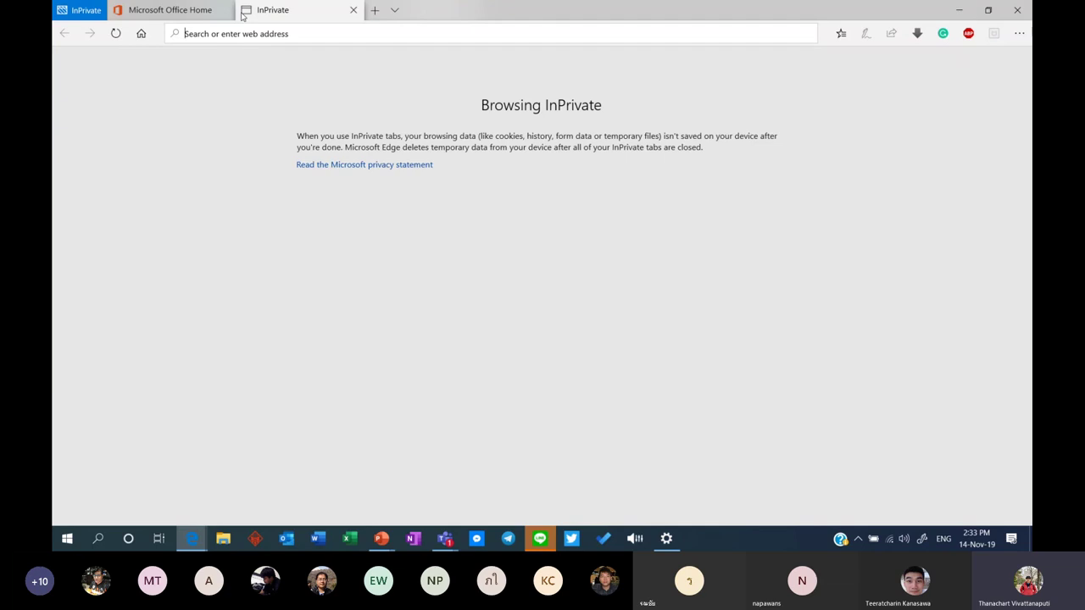
type("QR Code generator")
key("Return")
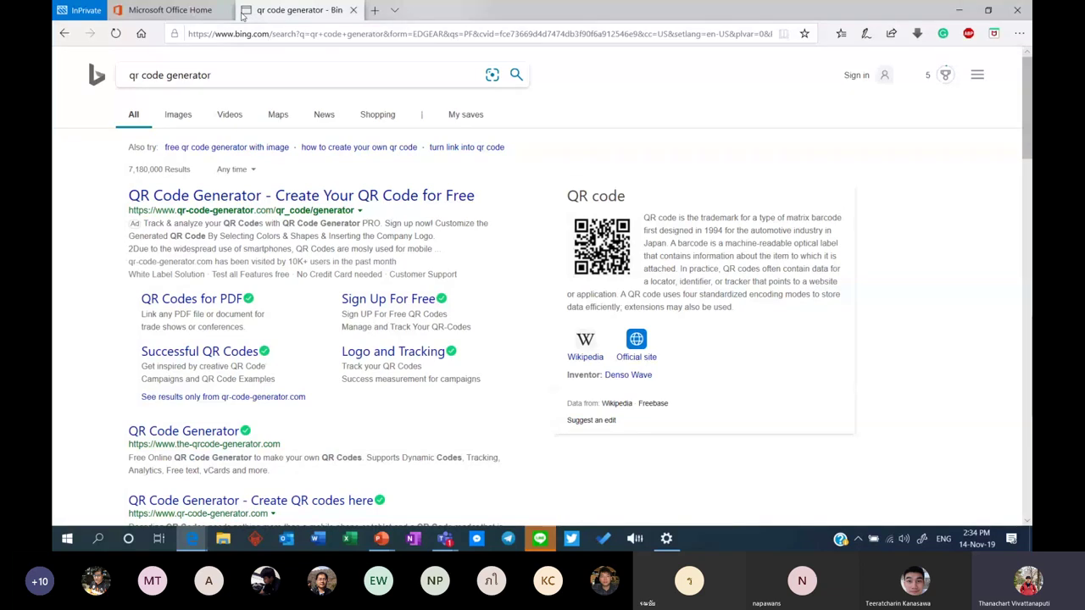
Step: Generate a URL QR code on the-qrcode-generator.com from the pasted form link
left_click(234, 432)
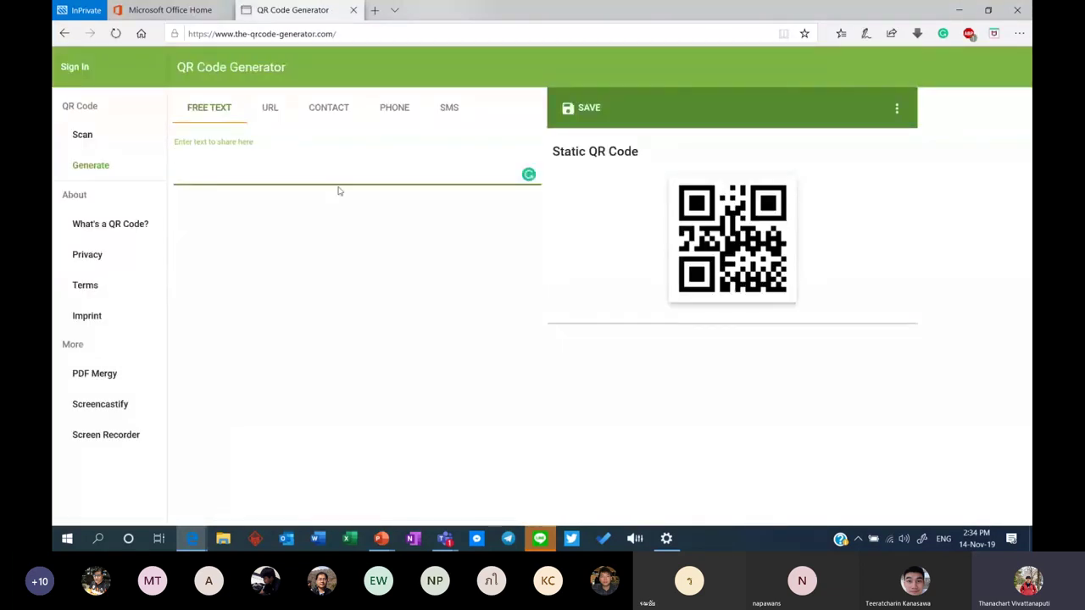
left_click(268, 121)
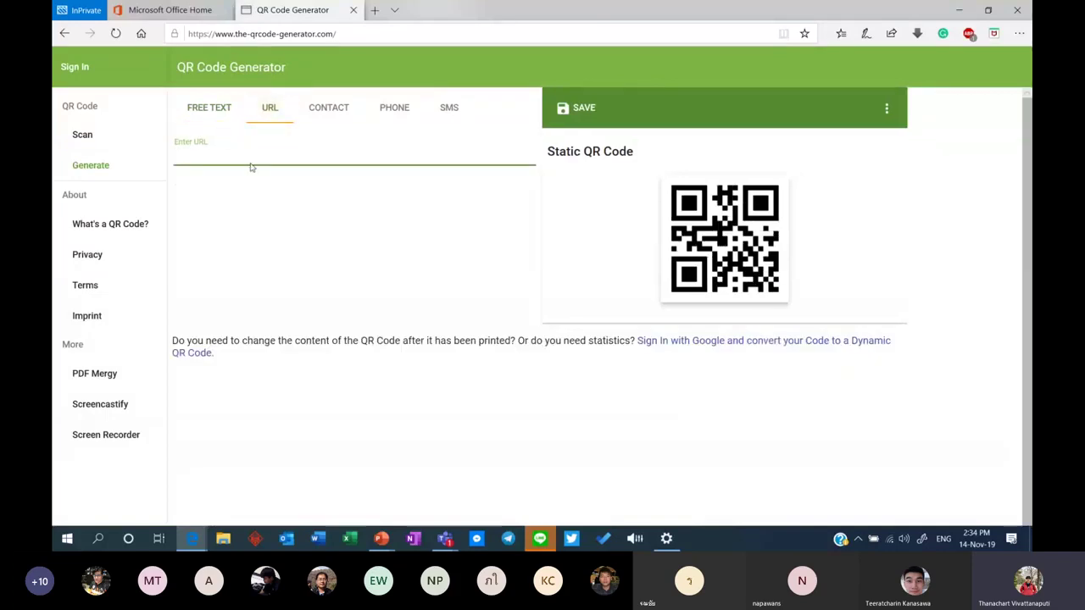
key("ctrl+v")
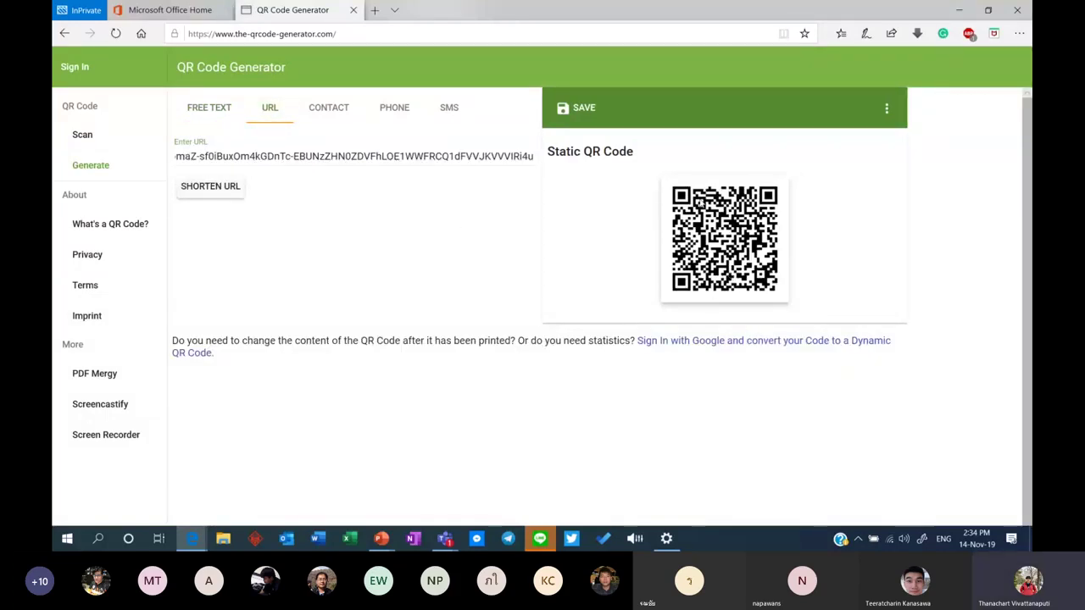
right_click(726, 233)
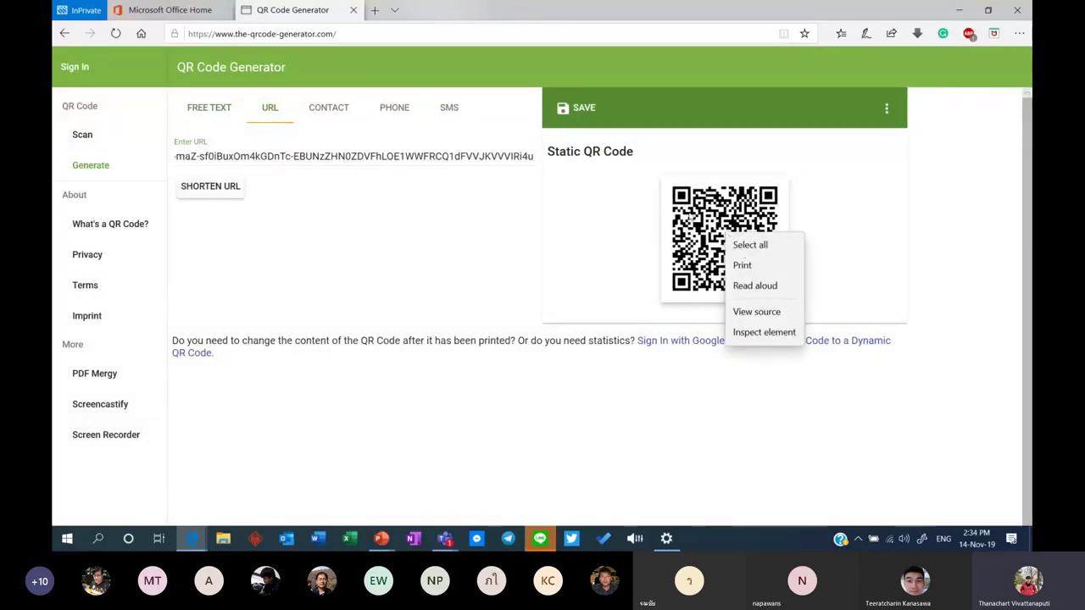
key("Escape")
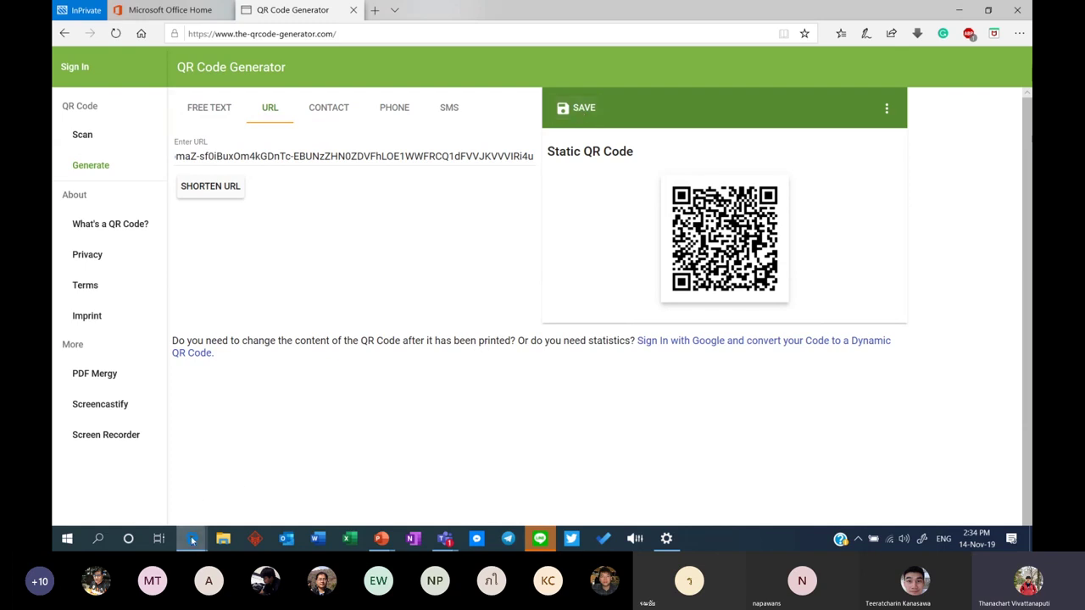
Step: Close the Google tab, view the form's built-in QR code, then close the Share pane
mouse_move(192, 541)
mouse_move(381, 541)
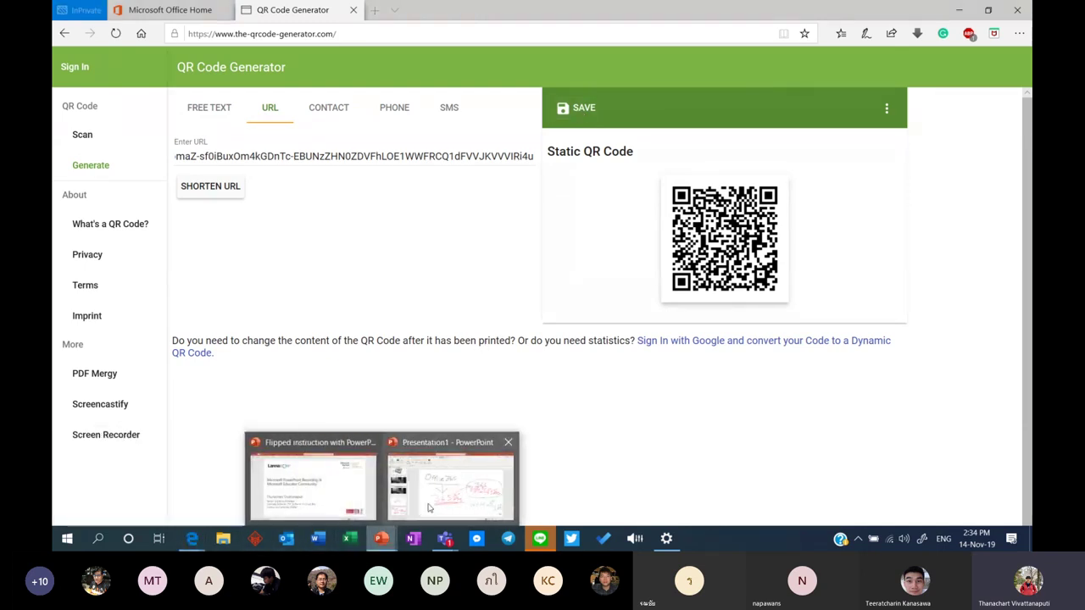
mouse_move(360, 514)
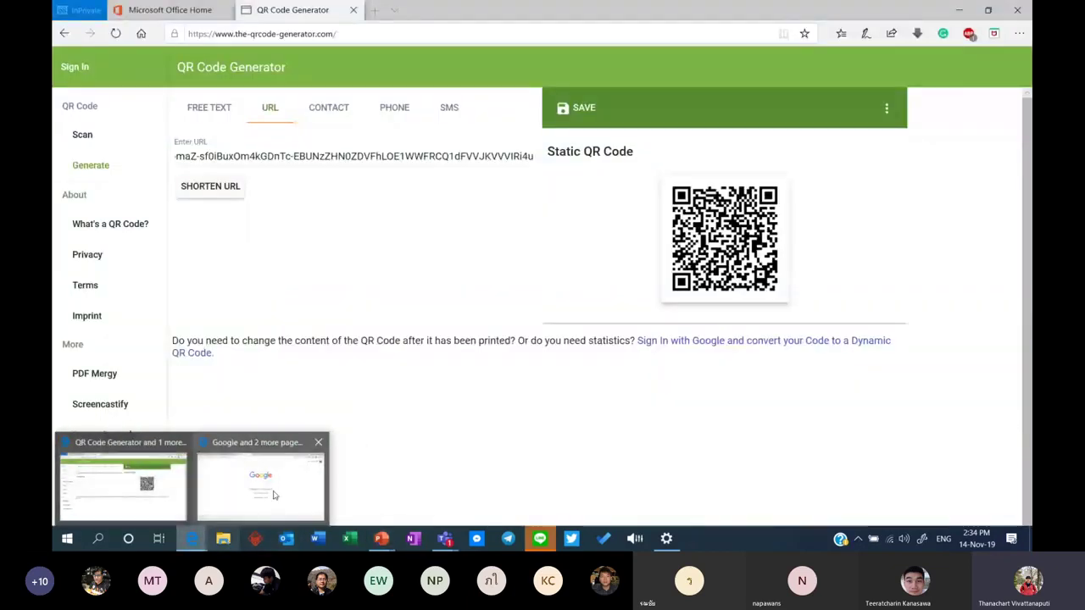
left_click(262, 487)
left_click(467, 11)
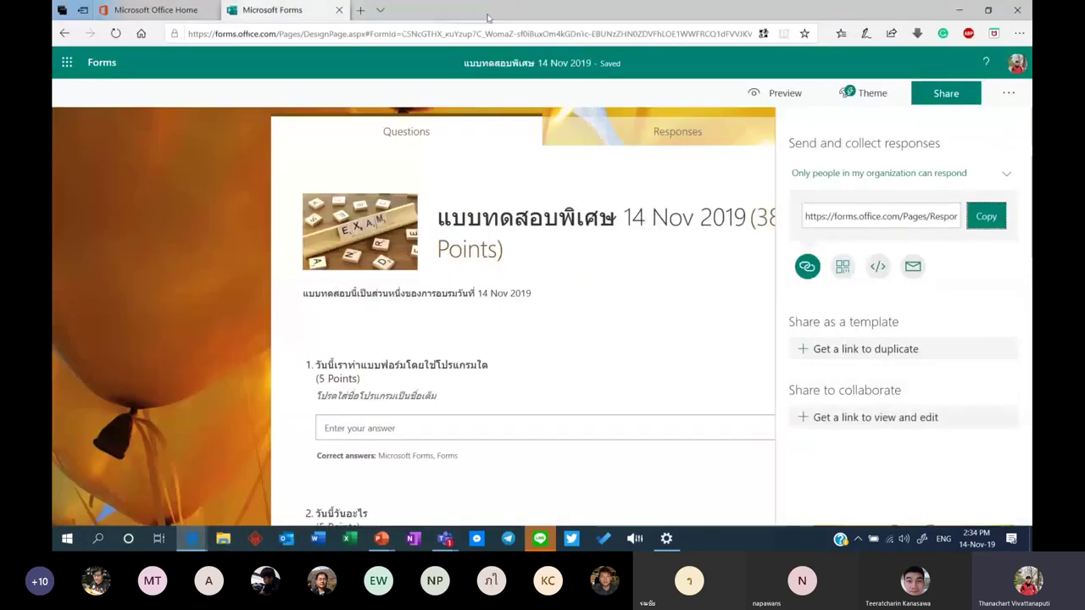
left_click(843, 274)
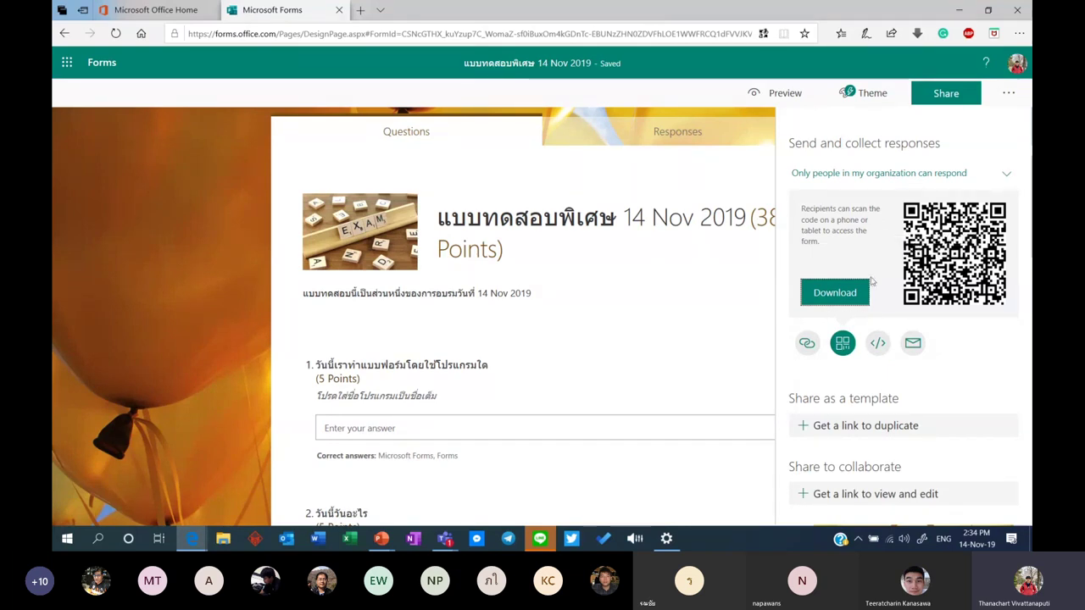
left_click(212, 253)
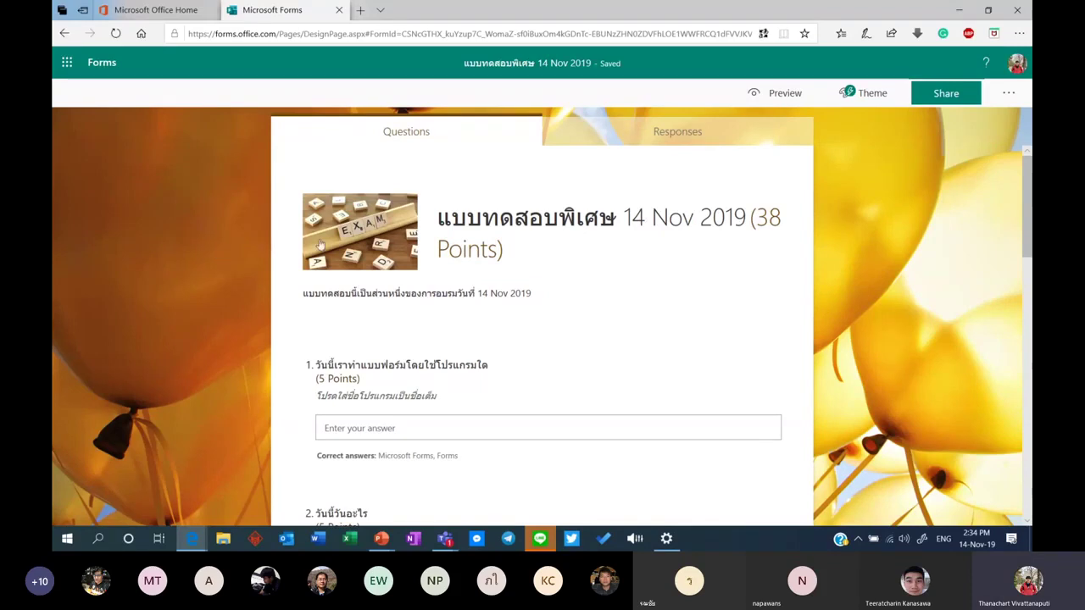
Step: Append 'นะครับ' so the quiz title reads 'แบบทดสอบพิเศษ 14 Nov 2019 นะครับ', and commit it
left_click(577, 240)
left_click(593, 199)
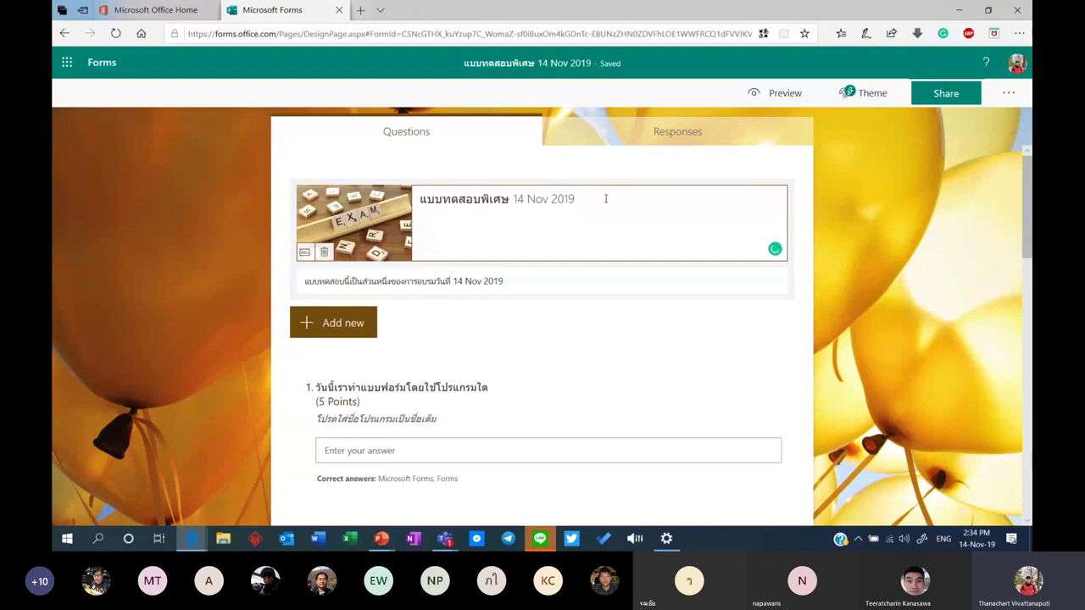
type("ot")
key("BackSpace")
key("BackSpace")
key("alt+shift")
type("นะครับ")
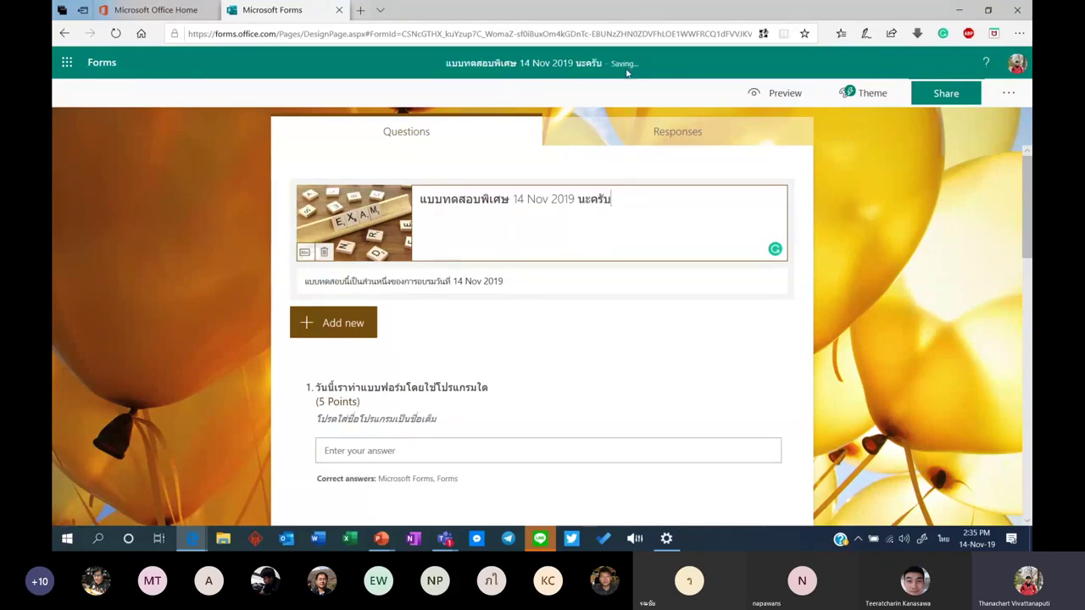
left_click_drag(616, 63, 642, 63)
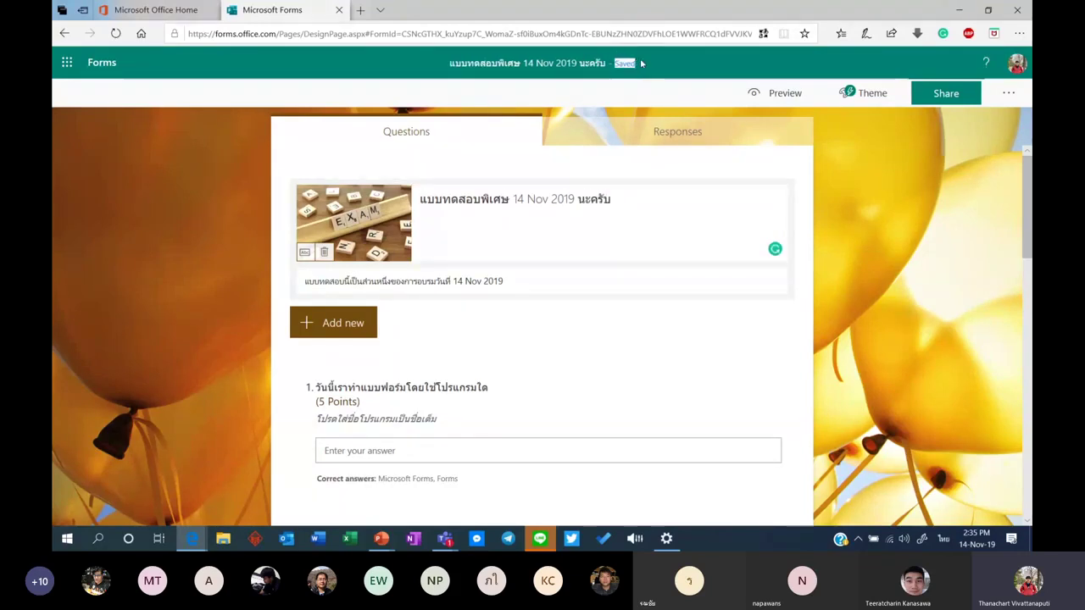
left_click(655, 63)
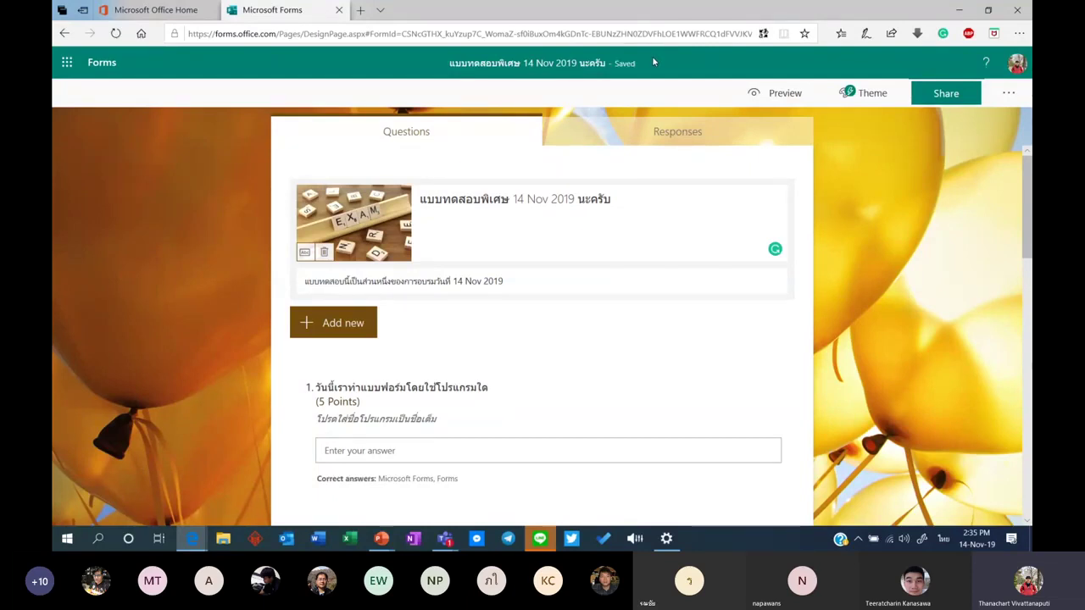
left_click(786, 96)
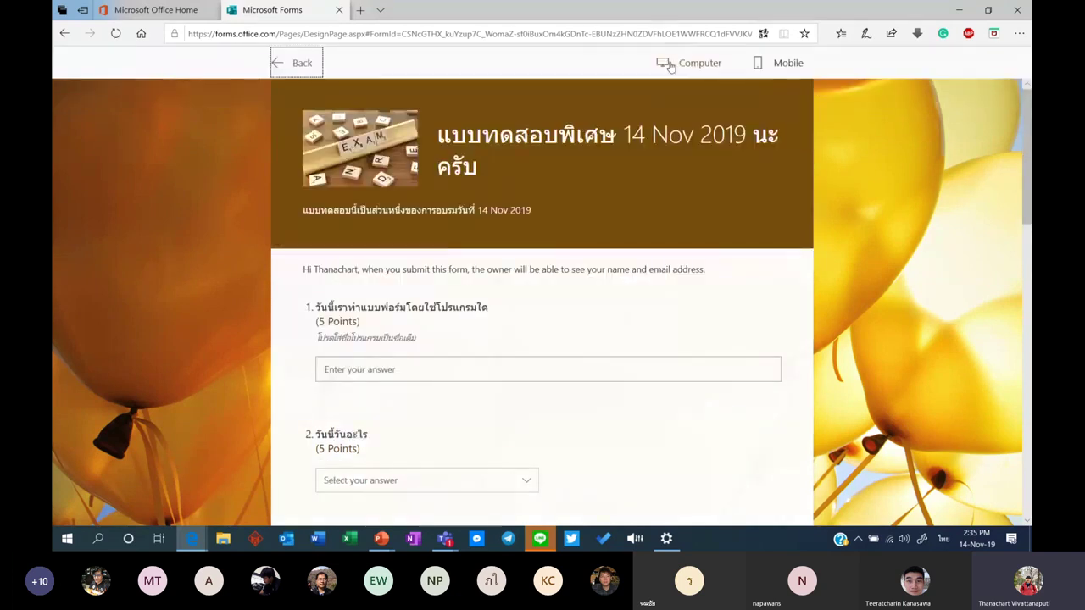
left_click(280, 65)
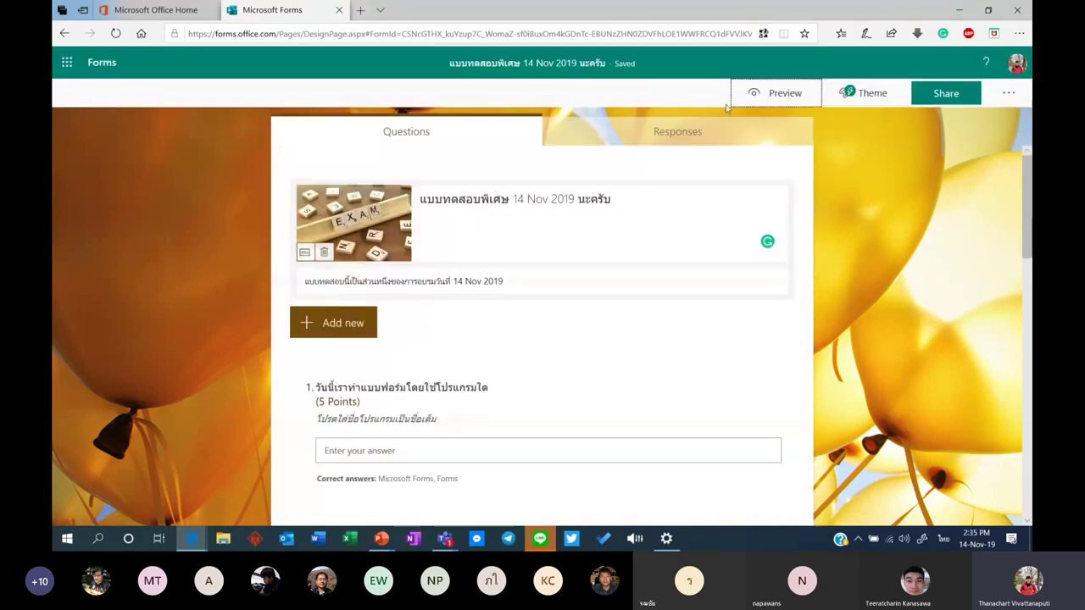
left_click(793, 96)
scroll(458, 238, "down", 5)
scroll(461, 240, "down", 10)
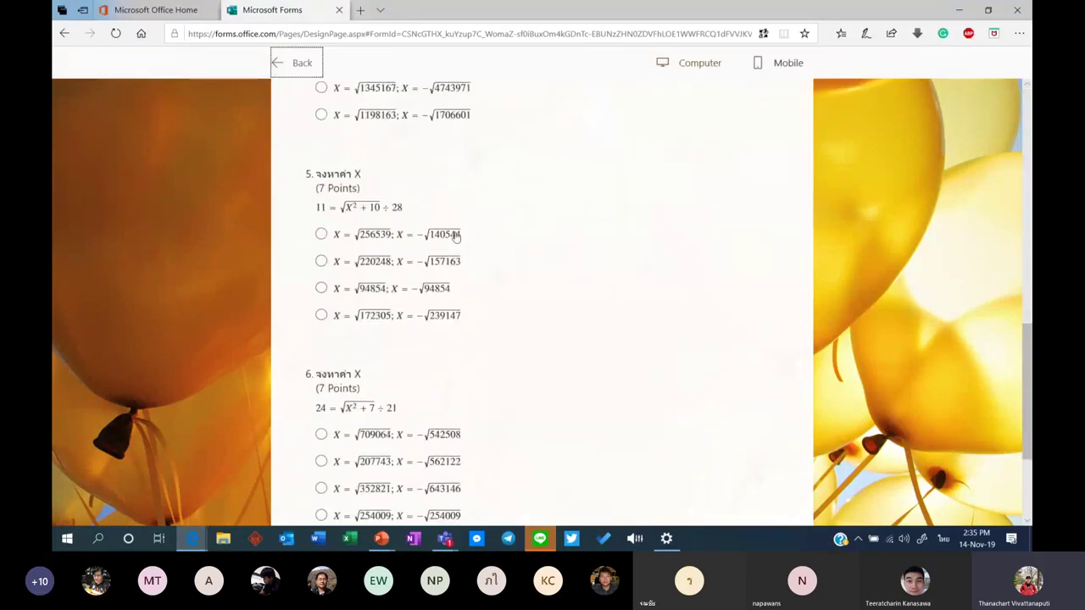
scroll(461, 240, "down", 5)
scroll(844, 227, "up", 3)
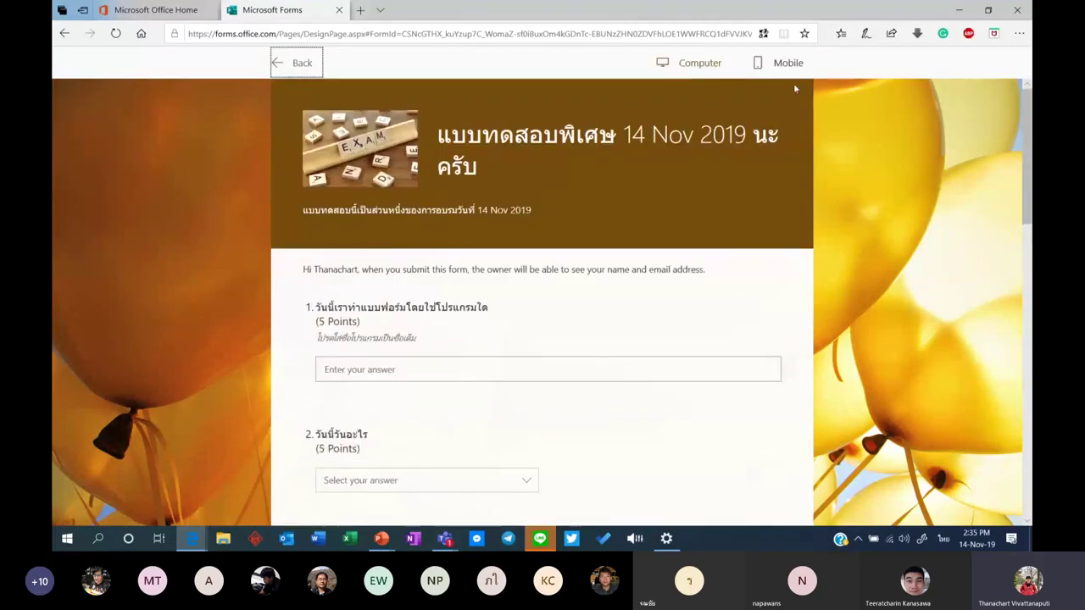
left_click(781, 63)
scroll(527, 222, "down", 5)
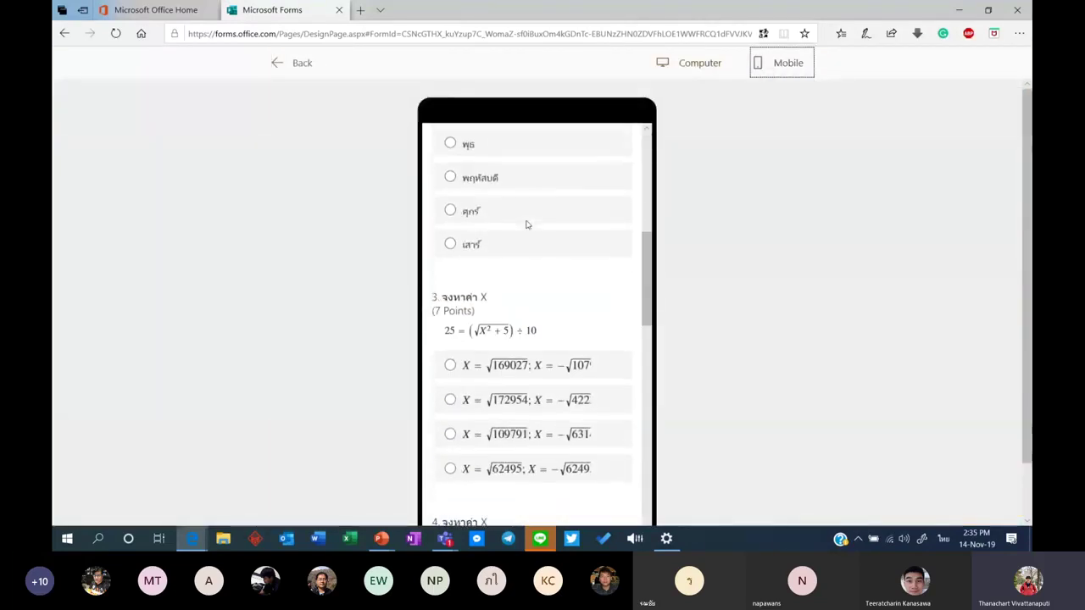
scroll(526, 222, "down", 5)
scroll(526, 222, "down", 5)
scroll(525, 219, "up", 3)
scroll(525, 219, "up", 3)
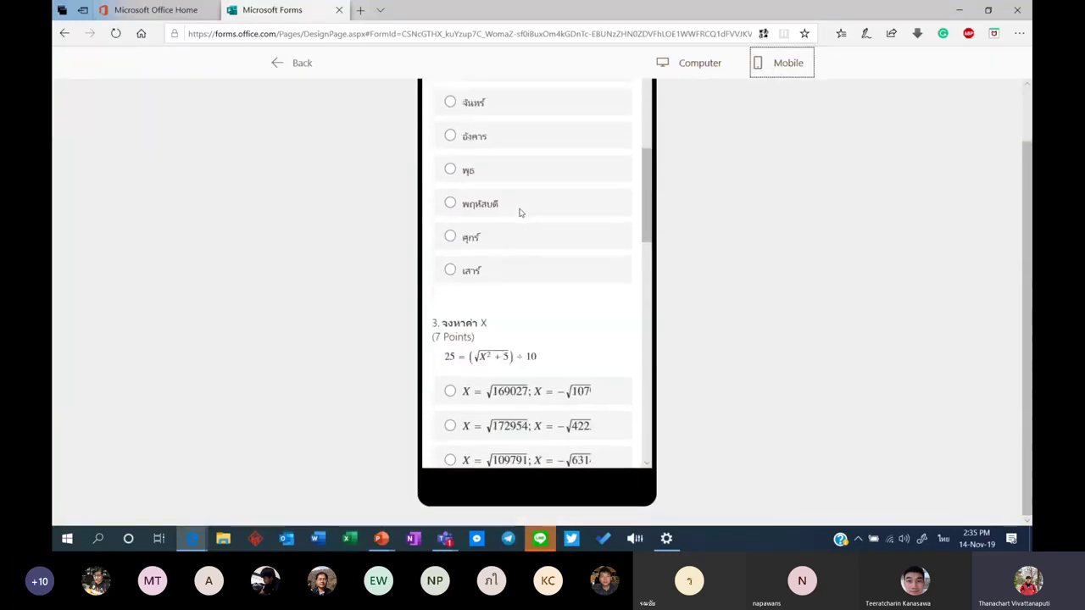
scroll(521, 207, "up", 10)
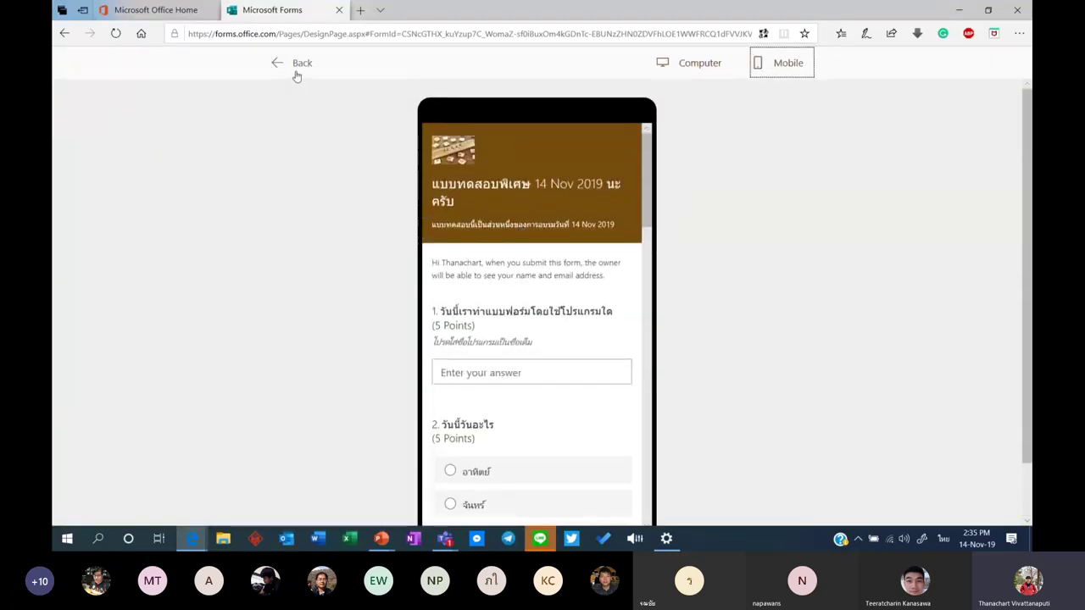
left_click(296, 68)
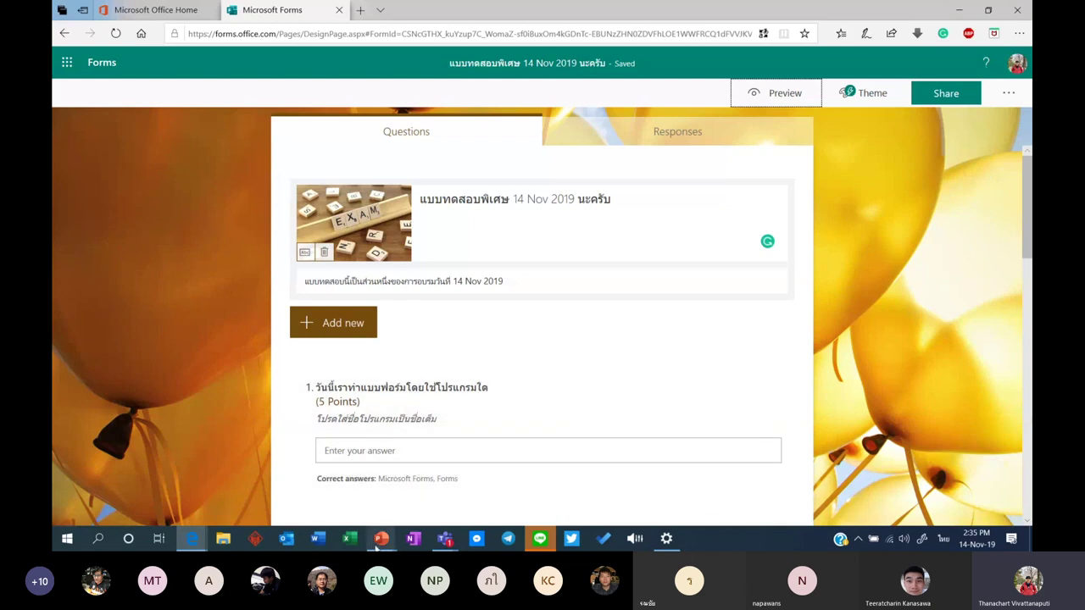
Step: Insert a new blank slide between slides 4 and 5, making seven slides
mouse_move(384, 542)
left_click(420, 509)
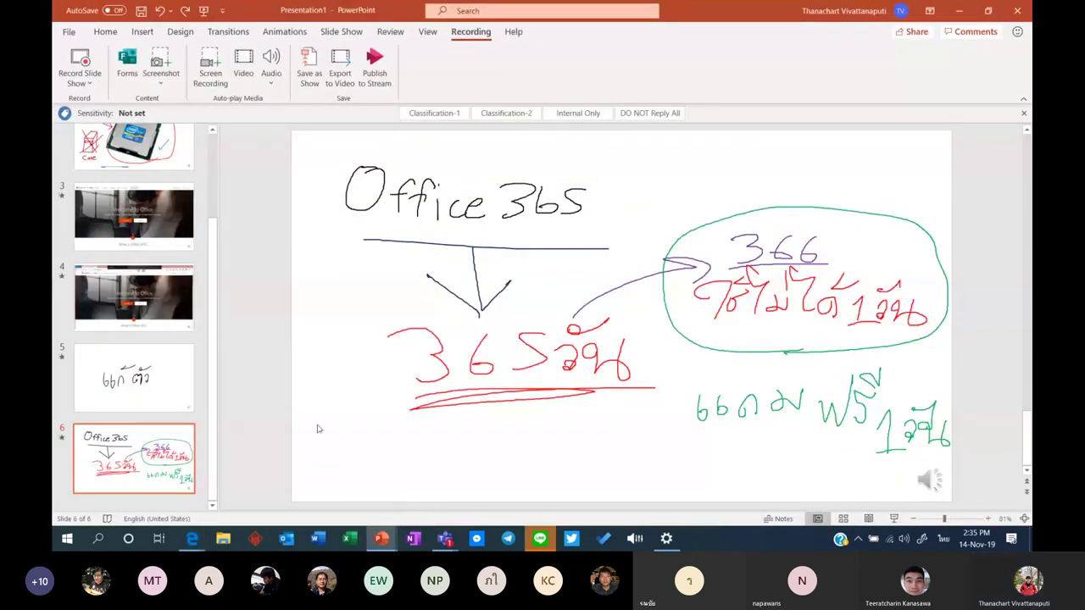
left_click(109, 365)
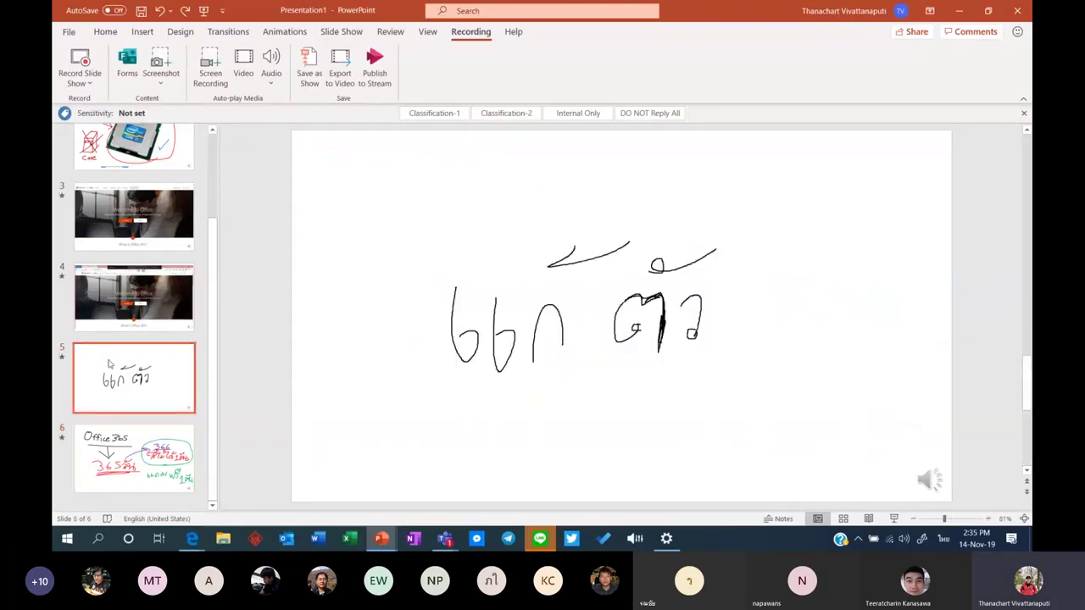
right_click(150, 338)
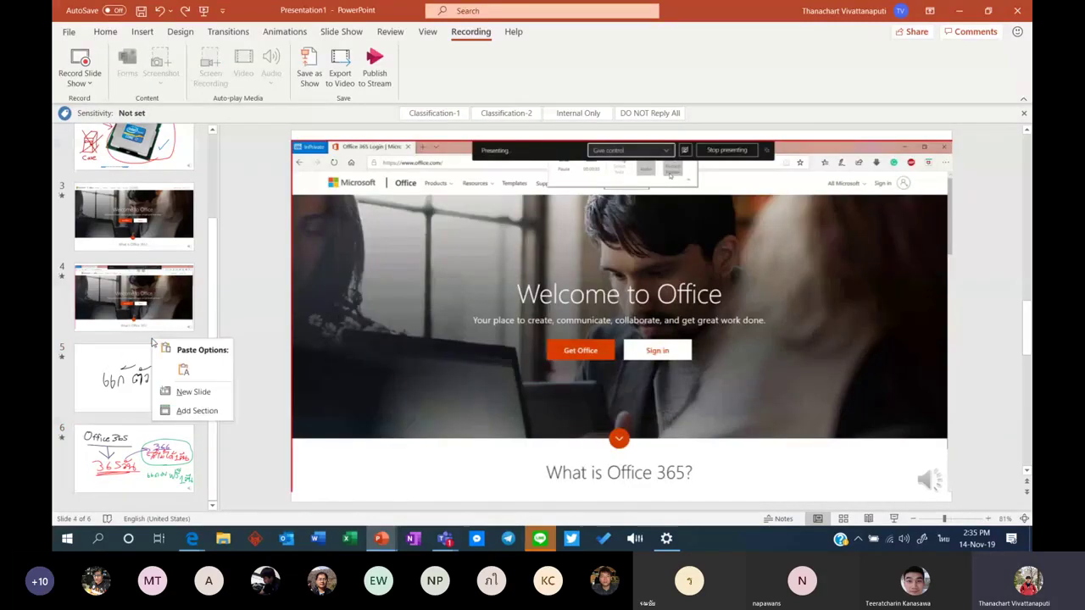
left_click(179, 392)
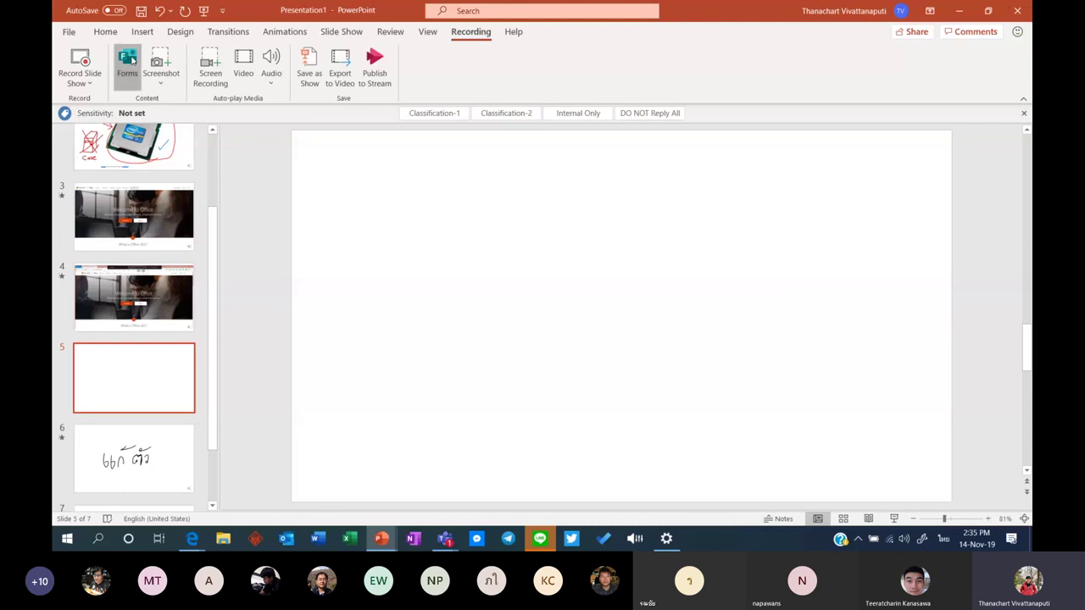
Step: Open the Forms pane listing My forms, after starting and cancelling a sign-in with another account's e-mail
left_click(132, 60)
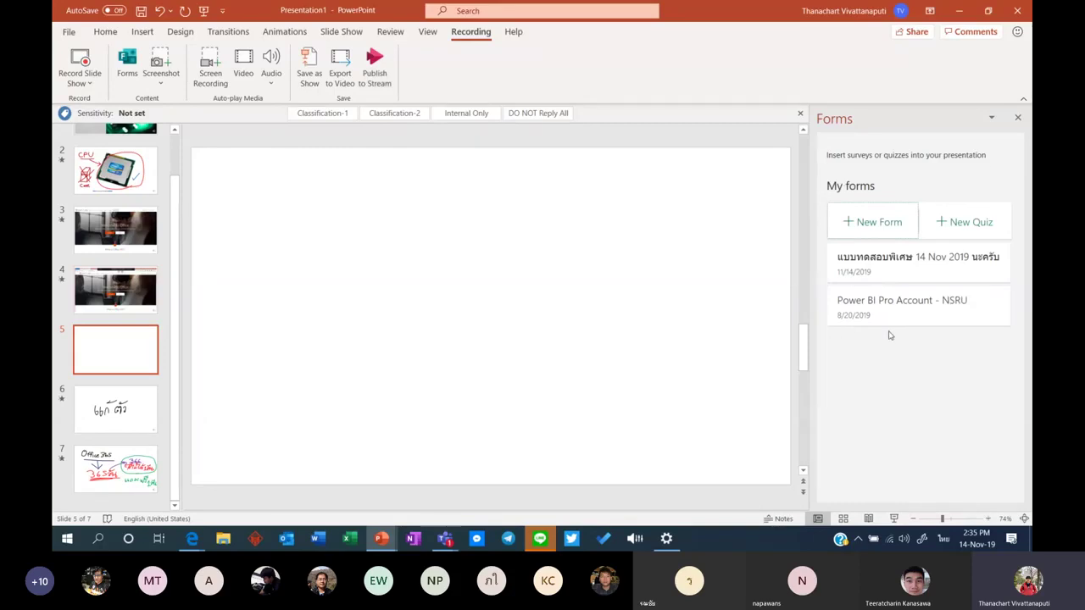
left_click(857, 17)
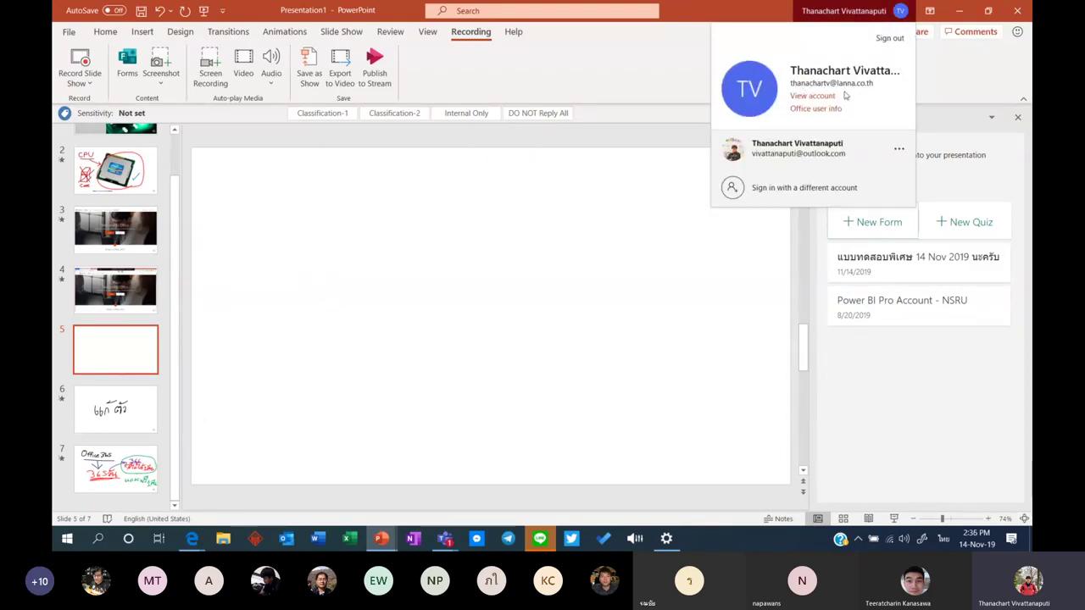
left_click(791, 202)
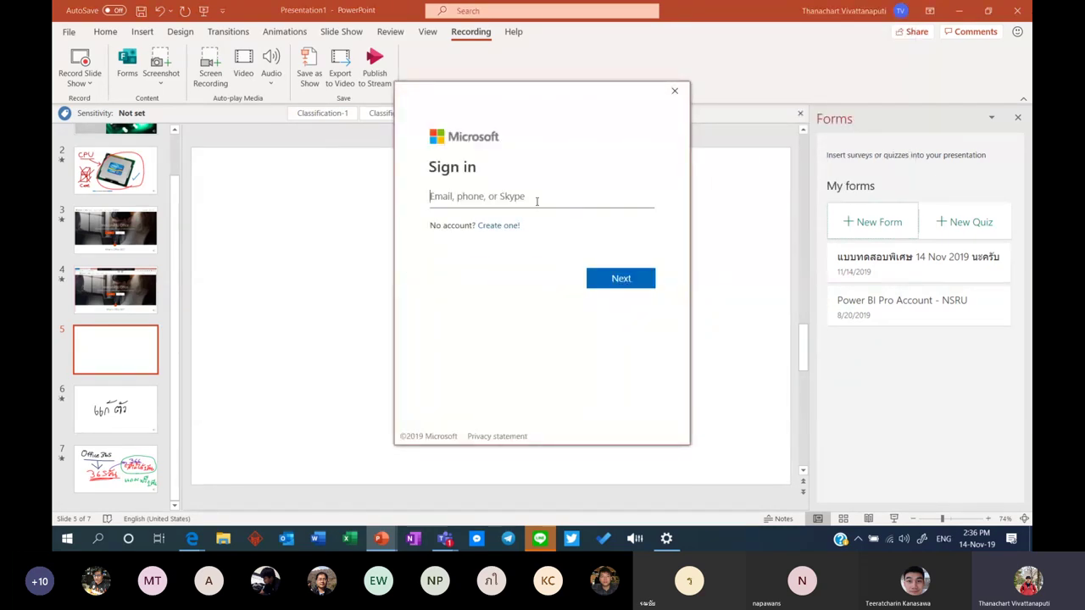
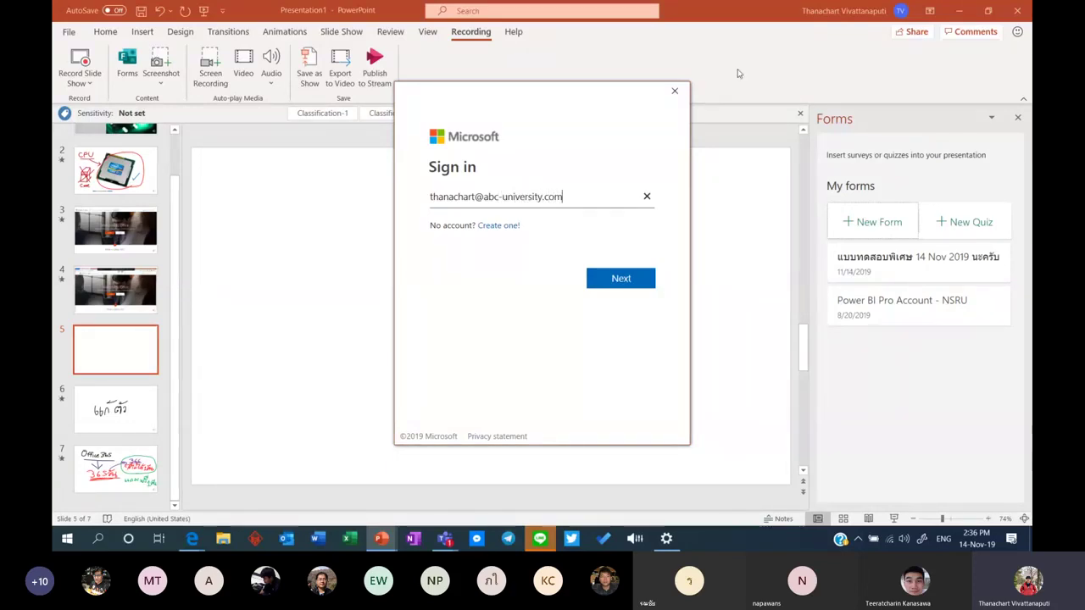
left_click(675, 90)
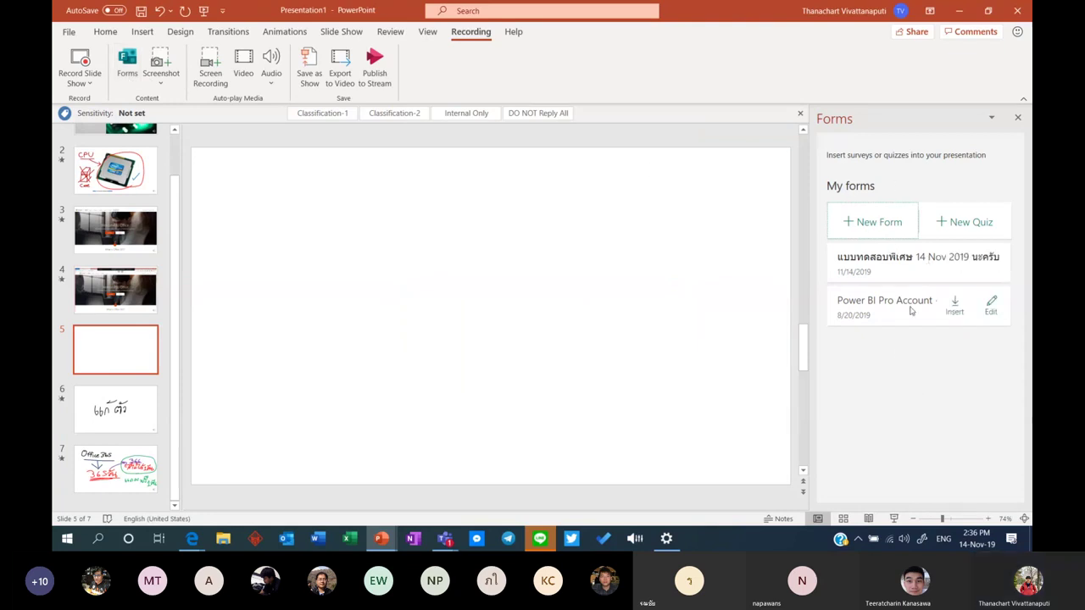
Step: Insert the แบบทดสอบพิเศษ 14 Nov 2019 นะครับ quiz on slide 5 and close the Forms pane
left_click(953, 267)
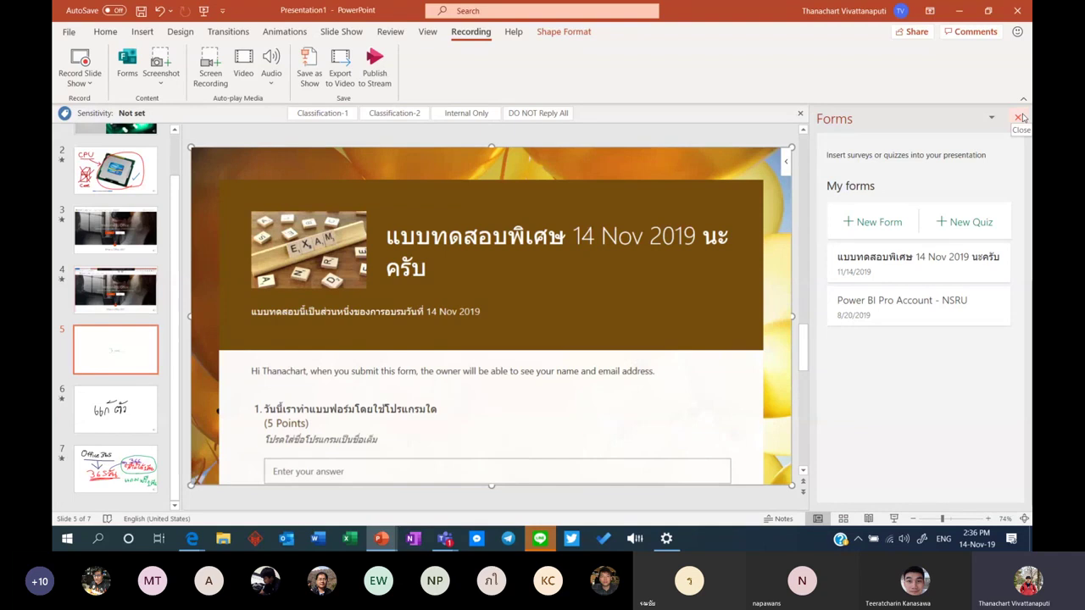
left_click(1019, 118)
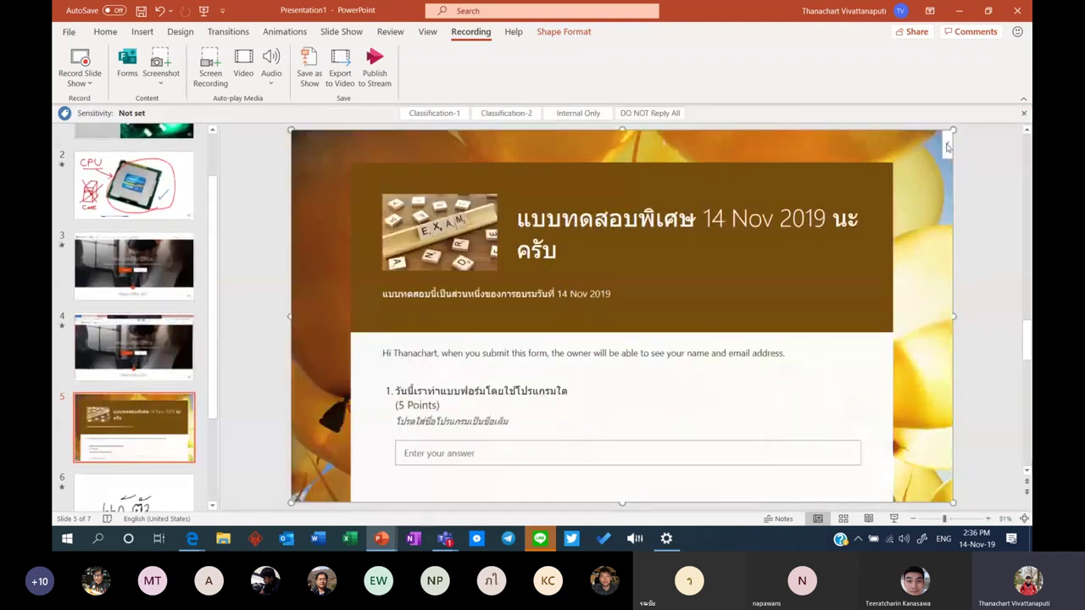
scroll(789, 239, "down", 5)
scroll(789, 240, "down", 5)
scroll(789, 240, "down", 2)
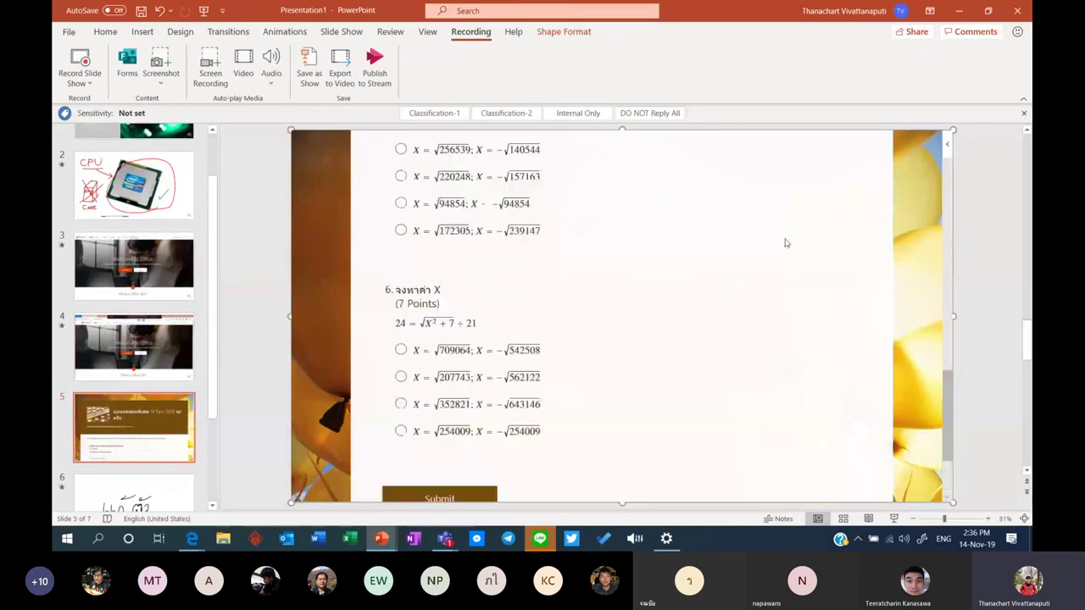
scroll(784, 238, "up", 10)
scroll(784, 238, "up", 3)
Step: Open and dismiss the embedded quiz's add-in options menu
left_click(949, 145)
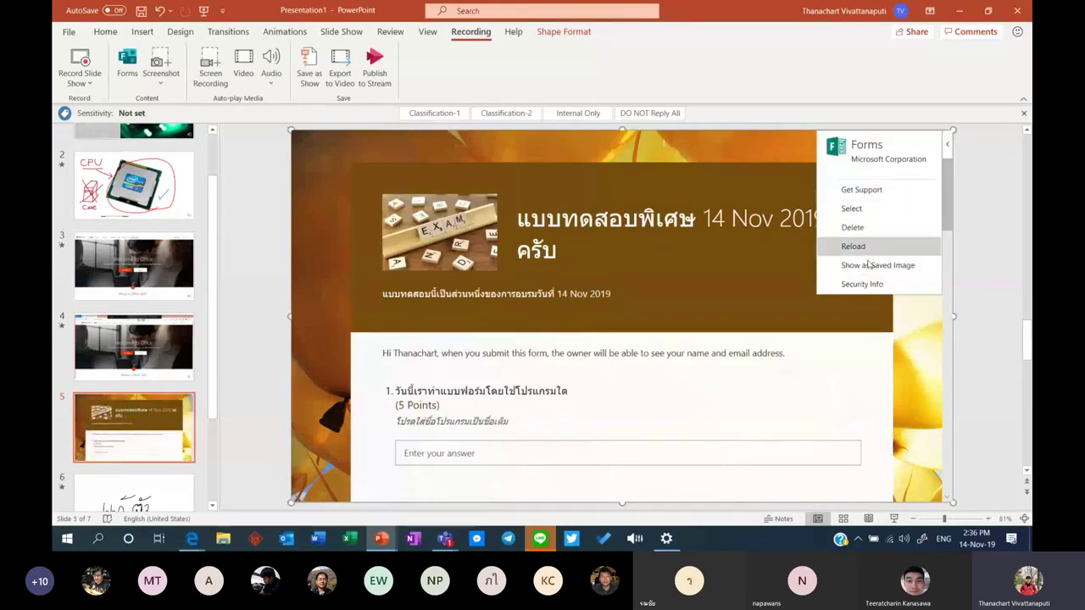
left_click(949, 147)
left_click(949, 146)
left_click(948, 145)
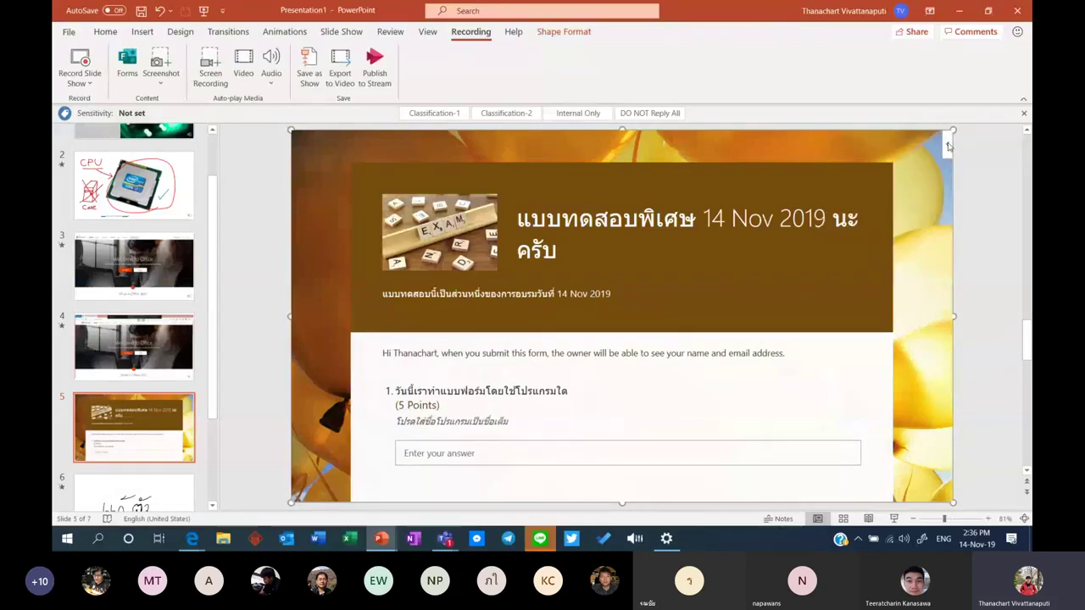
scroll(99, 475, "down", 3)
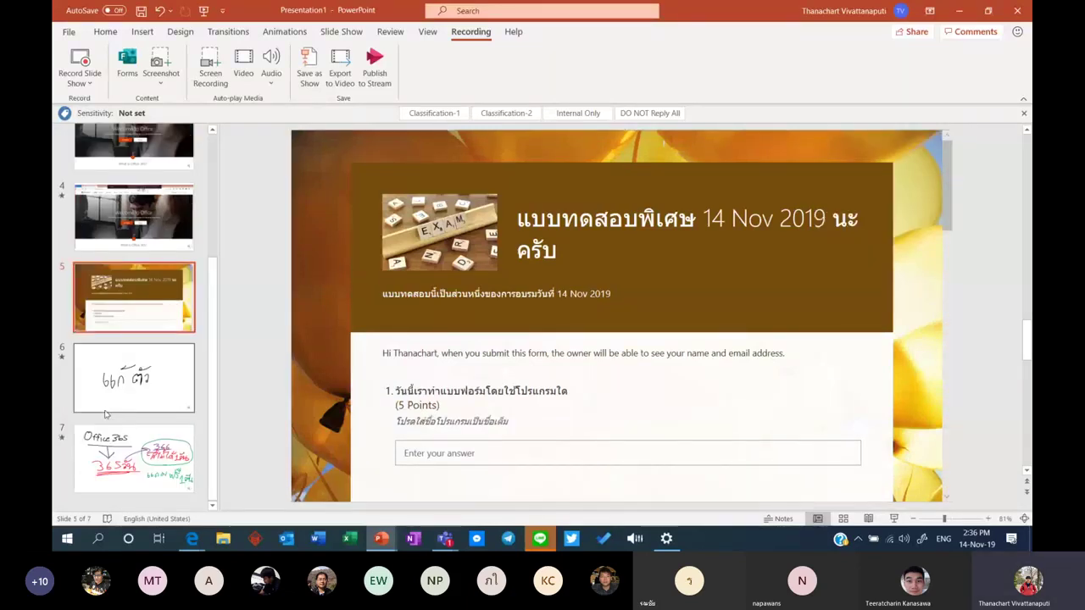
Step: Add a new slide 8 after slide 7 using the Title Slide layout
right_click(99, 501)
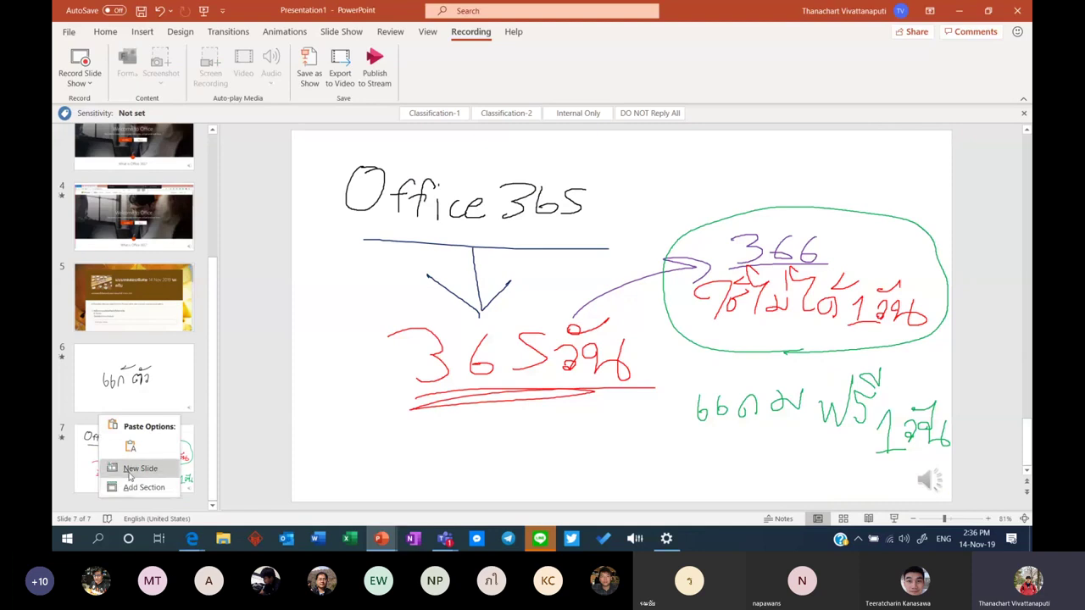
left_click(114, 467)
left_click(143, 32)
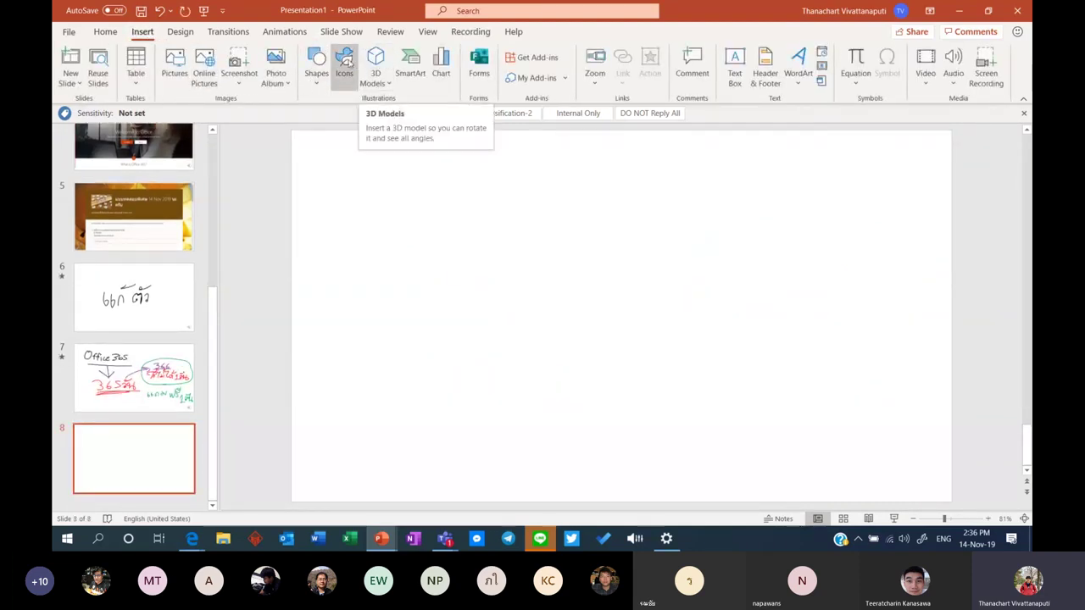
left_click(105, 31)
left_click(196, 52)
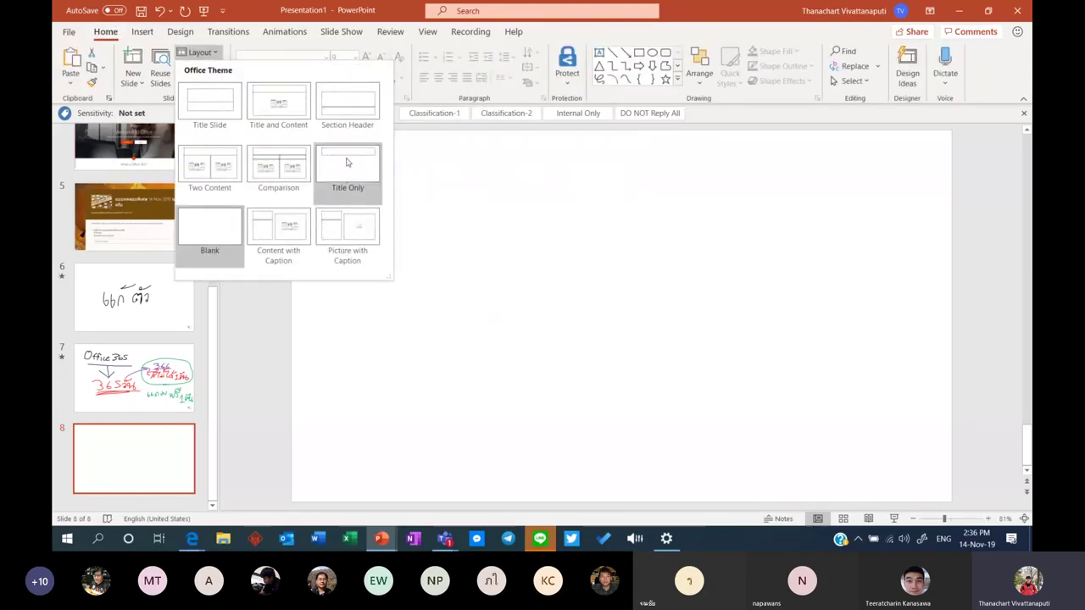
left_click(209, 103)
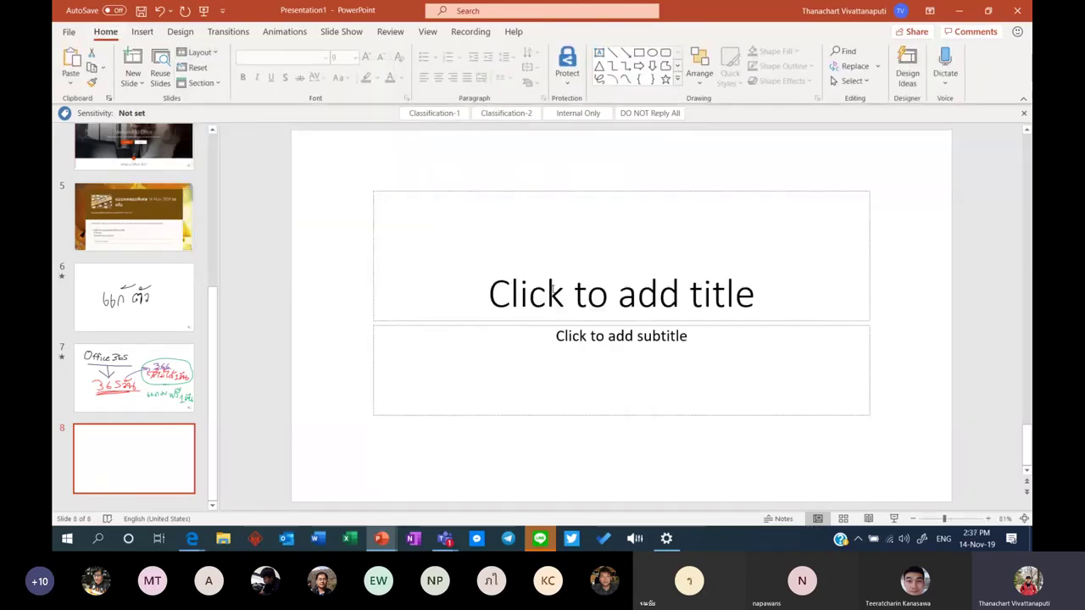
Step: Title slide 8 'ขอบคุณครับ' and type the presenter's name as the subtitle, correcting its last character
left_click(636, 300)
type("ขอบคุณค")
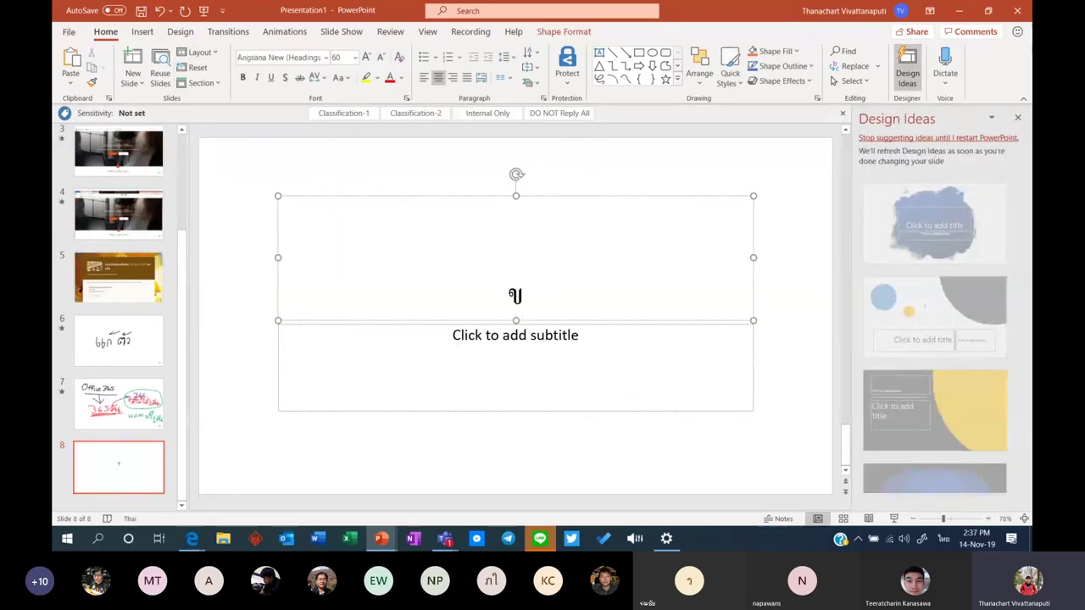
type("รับ")
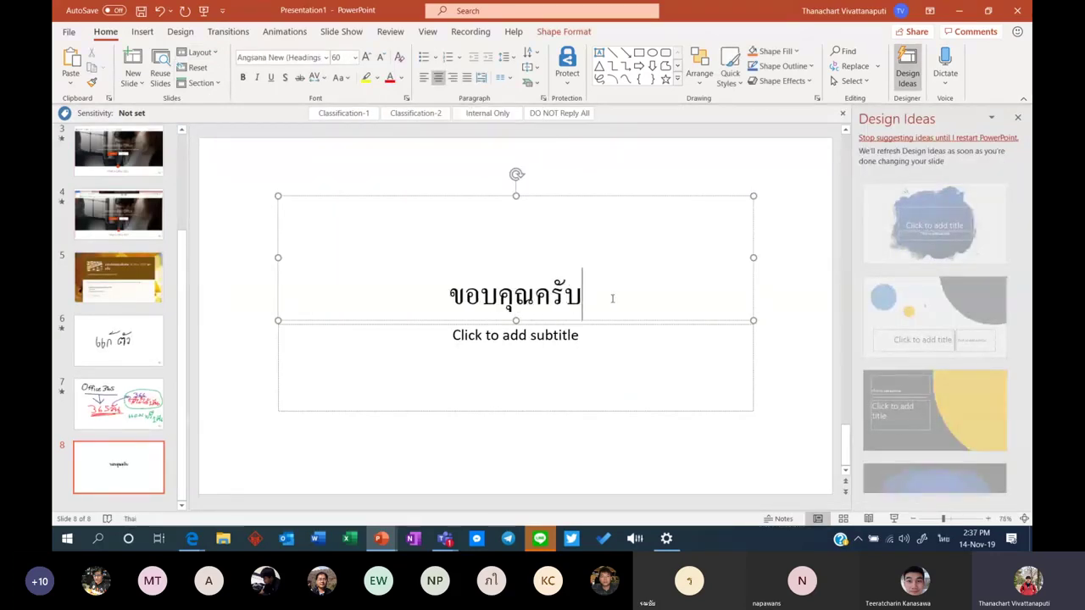
left_click(643, 353)
type("ธนช")
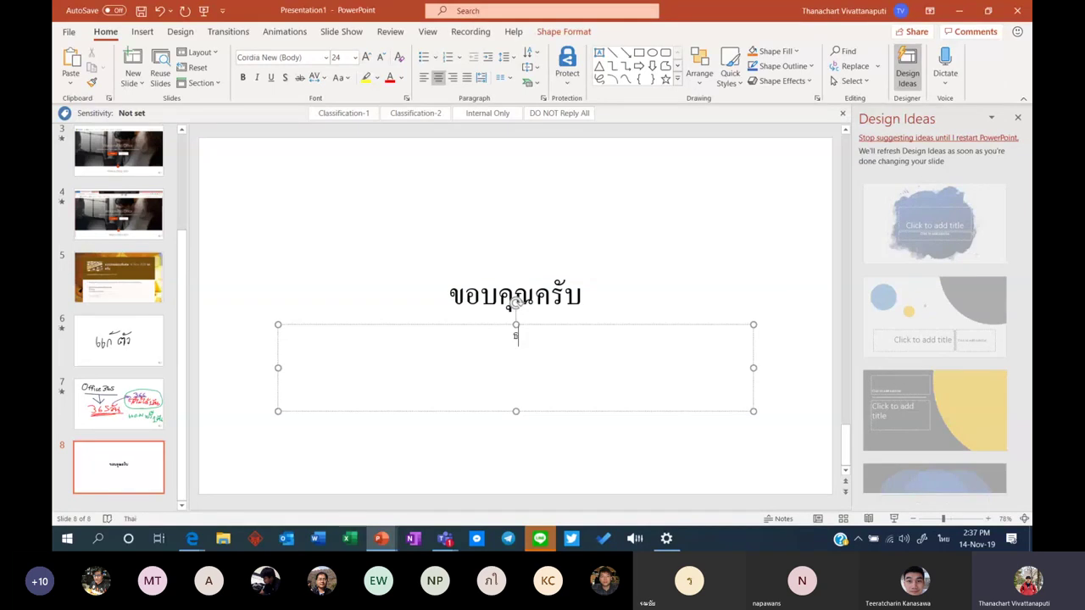
type("าติ")
key("BackSpace")
type("ต")
type("ิ")
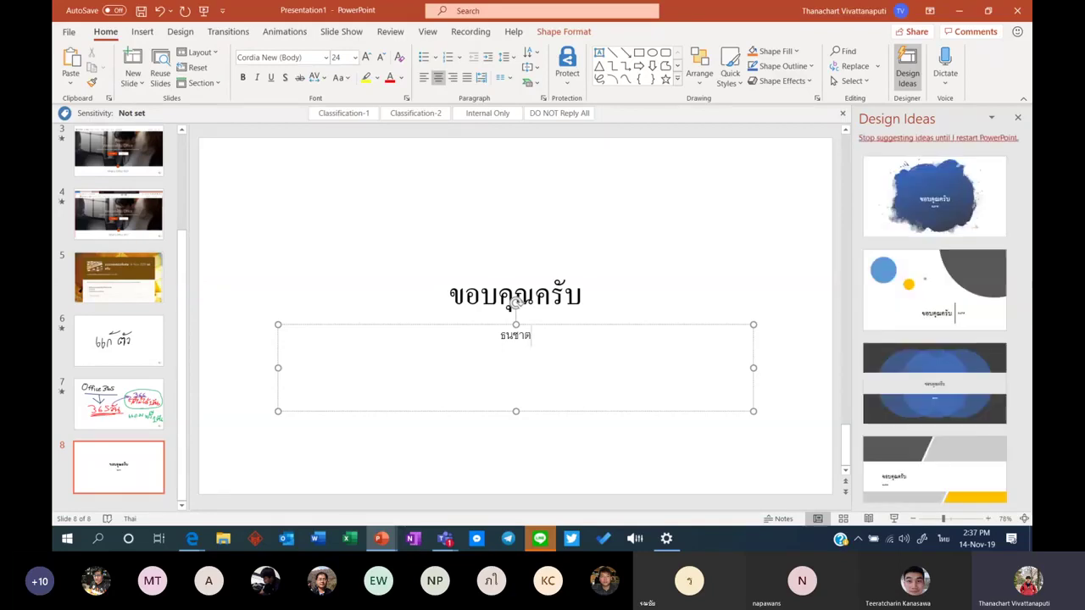
Step: Finish editing the thank-you slide and go back to slide 1
left_click(749, 246)
left_click(779, 289)
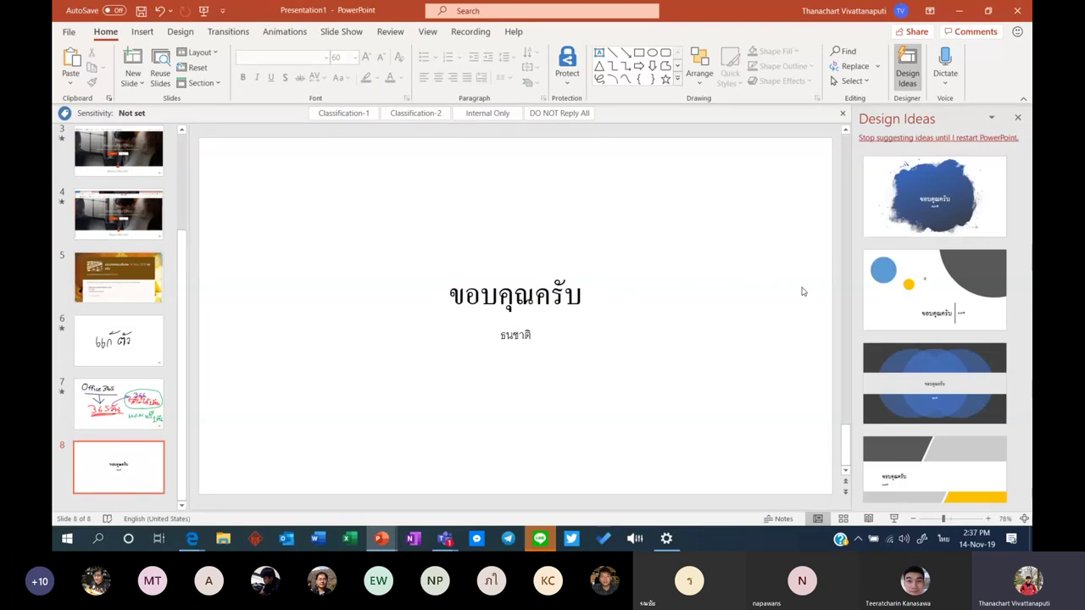
left_click(118, 212)
scroll(119, 212, "up", 3)
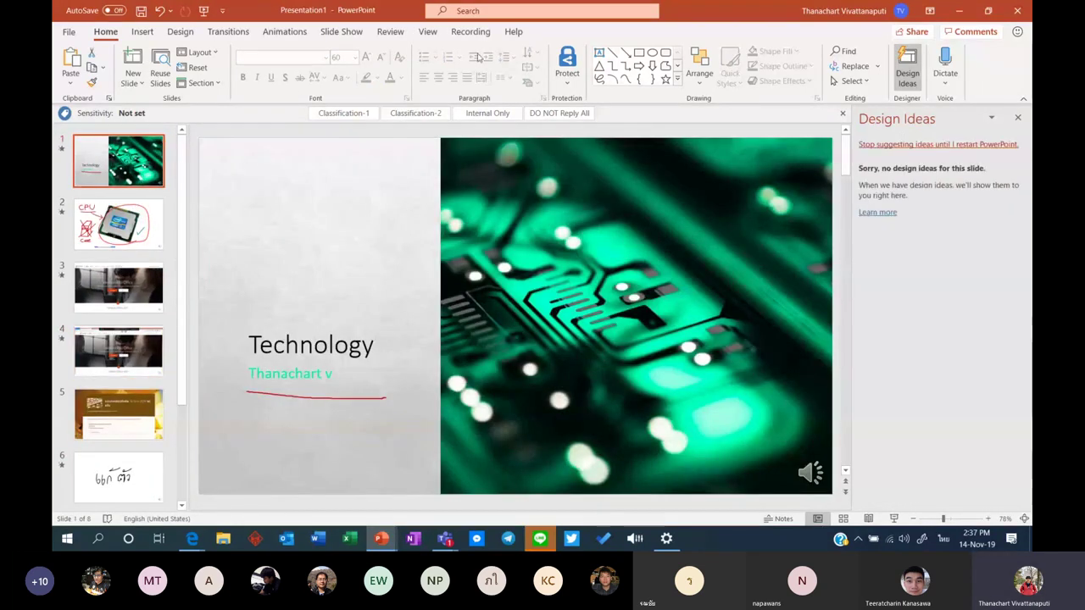
Step: Save the deck as the show file Technology.ppsx to OneDrive - LANNACOM COMPANY LIMITED
left_click(475, 32)
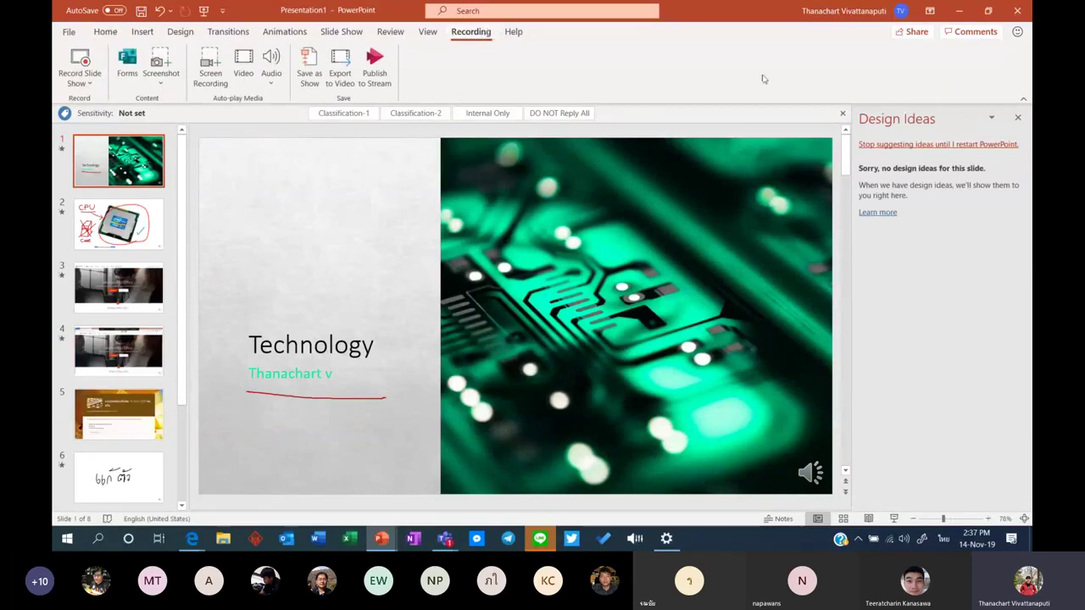
left_click(1017, 118)
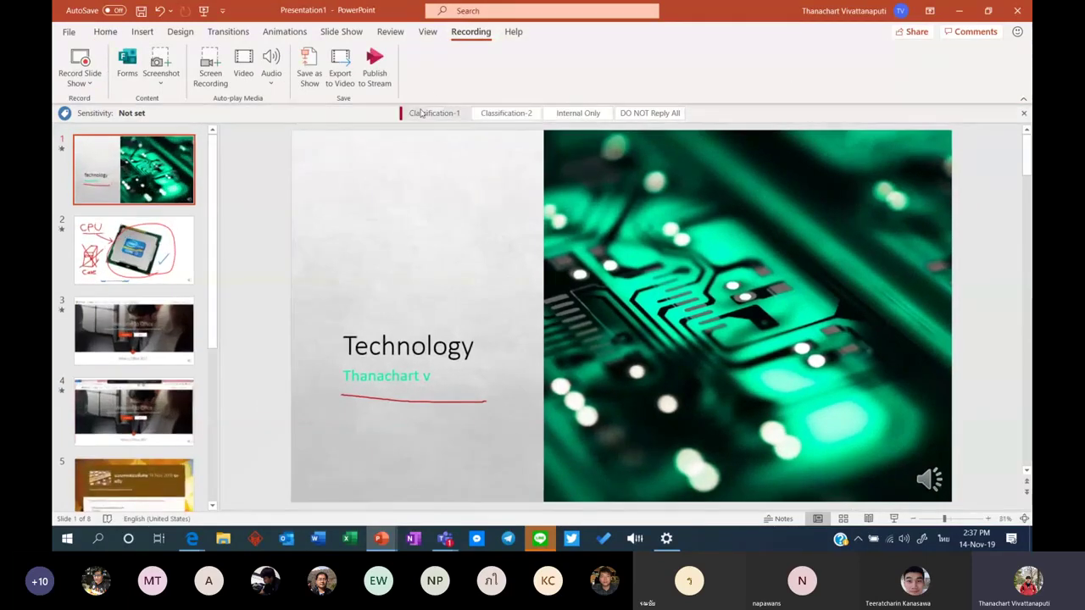
left_click(315, 83)
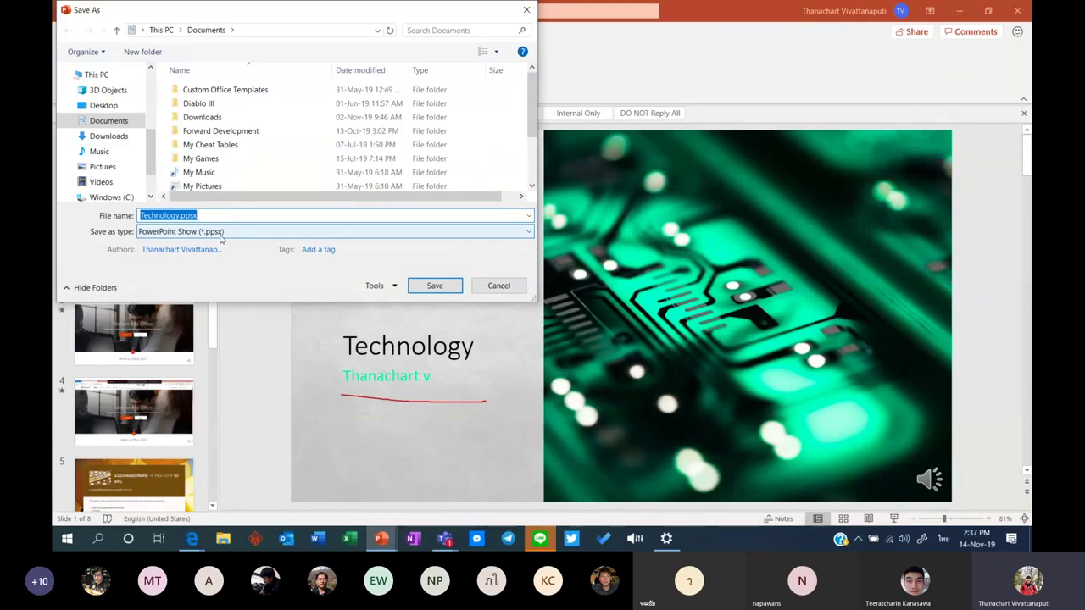
scroll(118, 144, "down", 1)
scroll(130, 128, "up", 3)
left_click(140, 95)
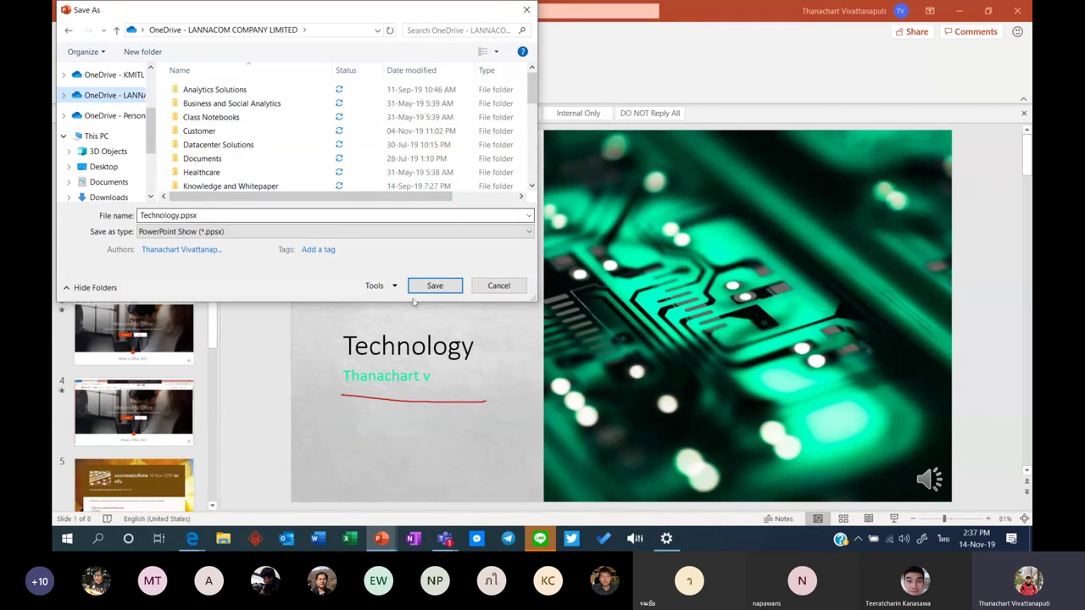
left_click(437, 288)
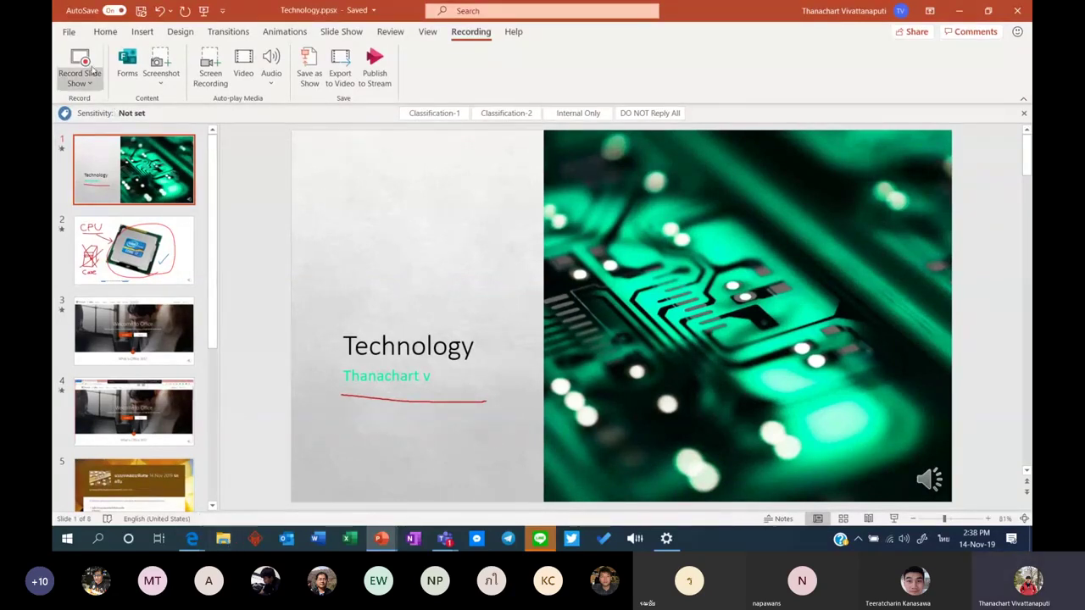
Step: Save a copy as PowerPoint Presentation (*.pptx) named Technology.pptx
left_click(69, 31)
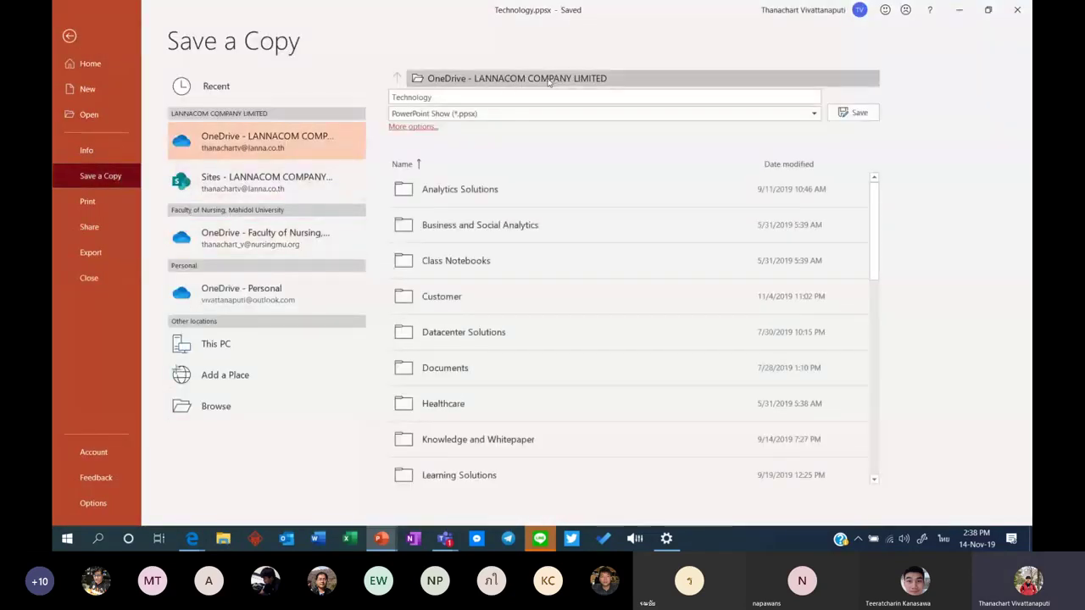
left_click(498, 113)
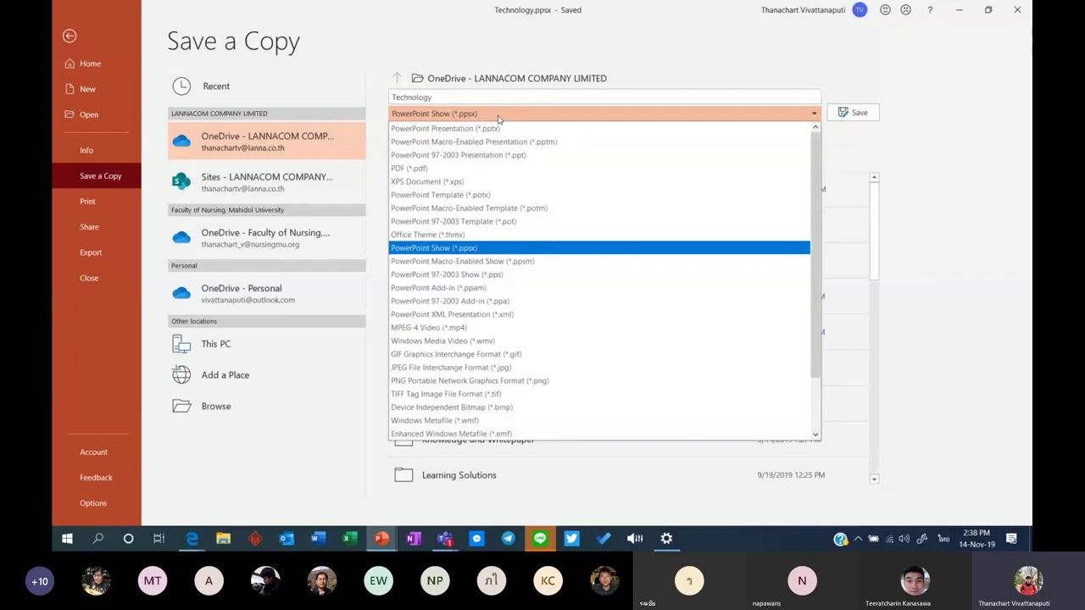
left_click(494, 128)
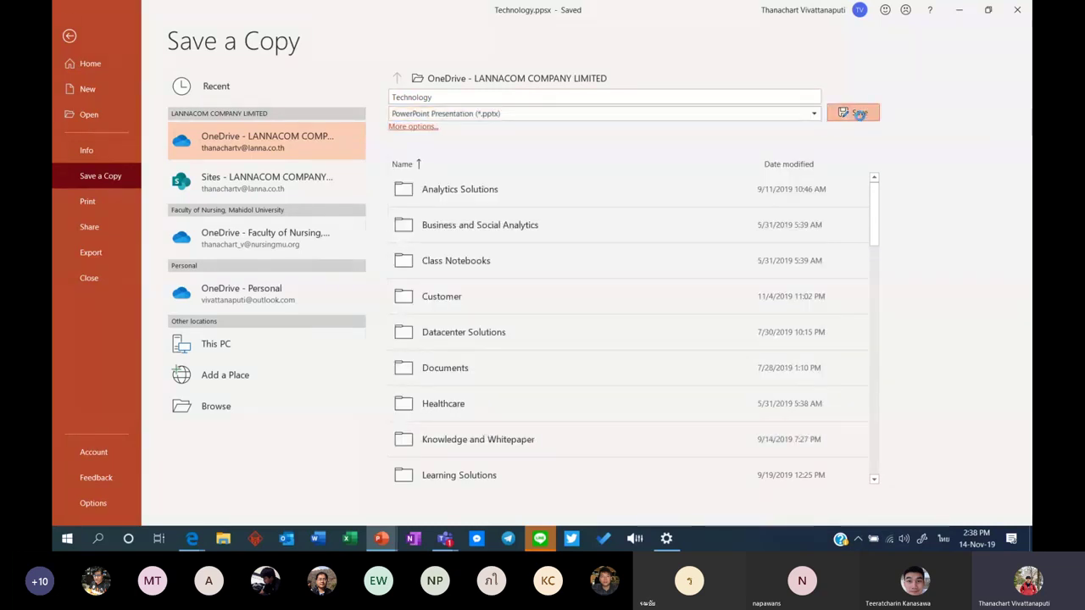
left_click(859, 113)
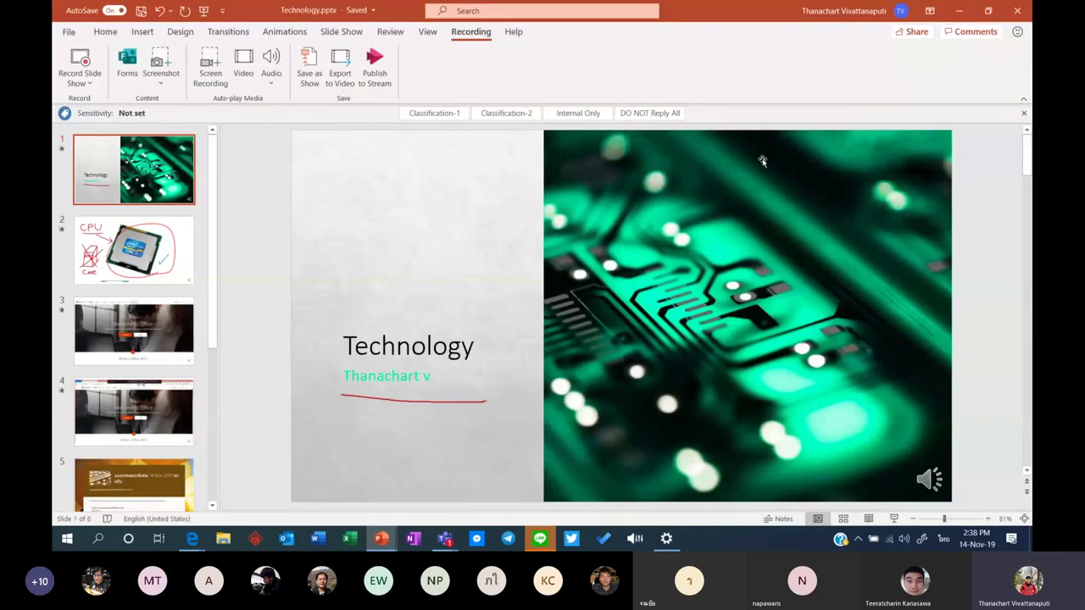
Step: In File Explorer, open OneDrive - LANNACOM COMPANY LIMITED and select the Technology show file
left_click(223, 539)
left_click(449, 281)
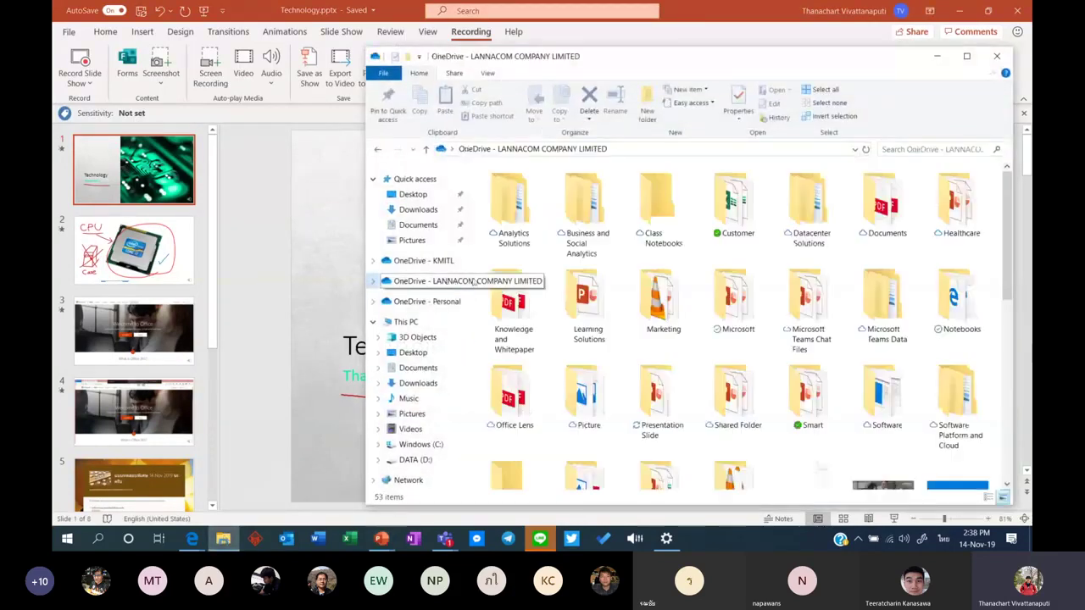
scroll(847, 356, "down", 5)
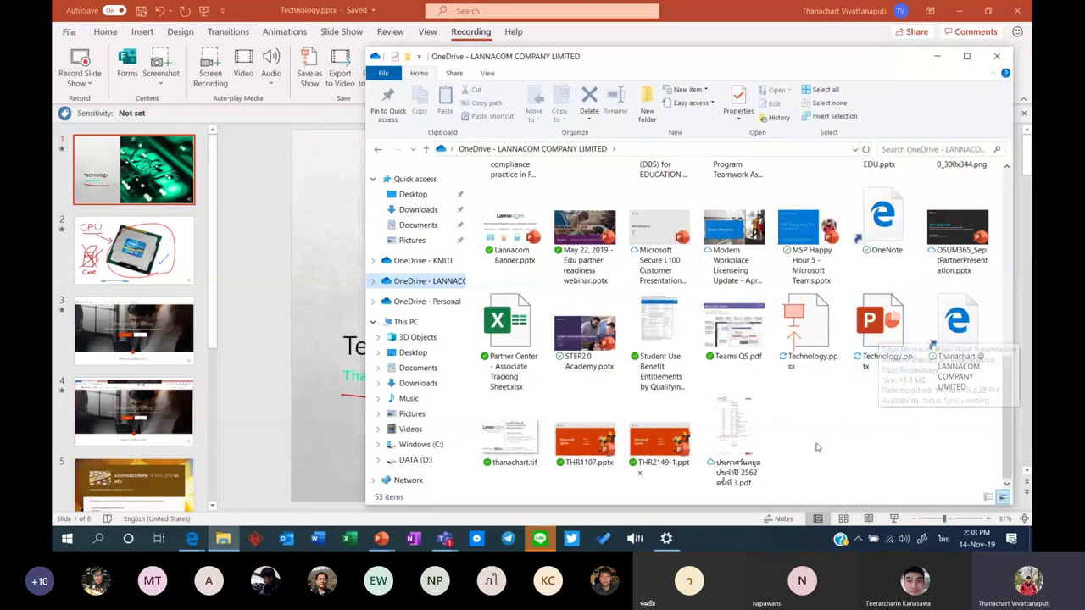
scroll(837, 436, "up", 2)
scroll(856, 428, "down", 2)
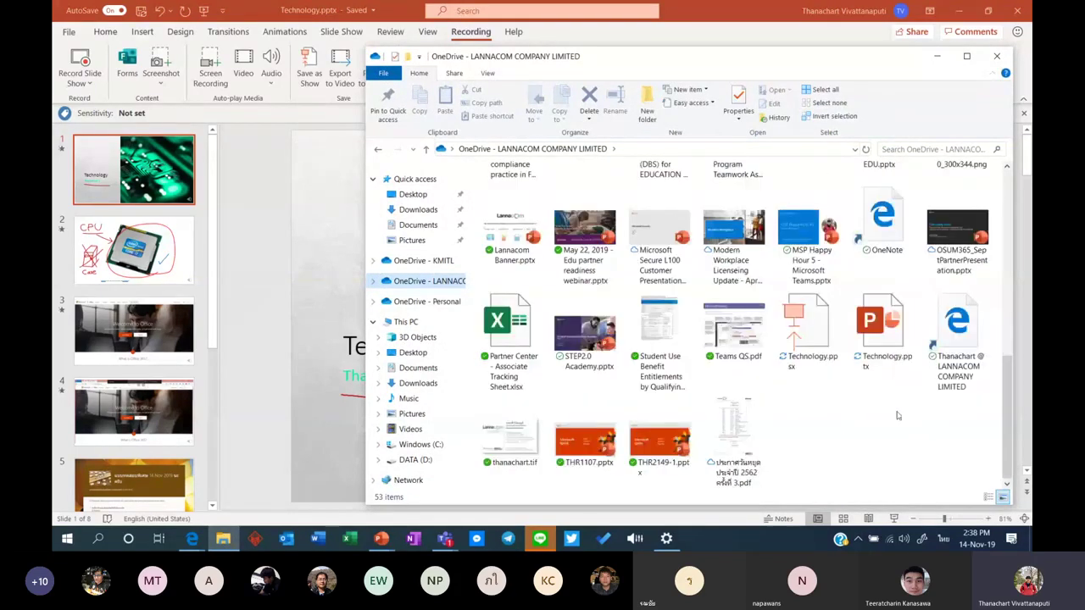
left_click(827, 338)
Step: Present the Technology show, advance to the CPU slide, and view all slides as thumbnails
double_click(827, 337)
key("F5")
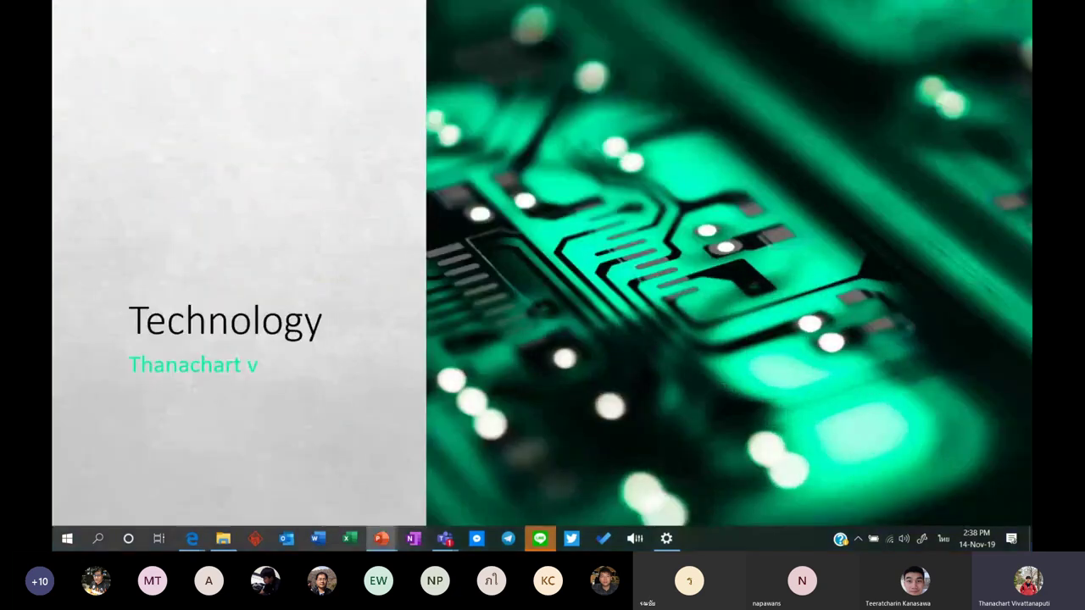
left_click(496, 284)
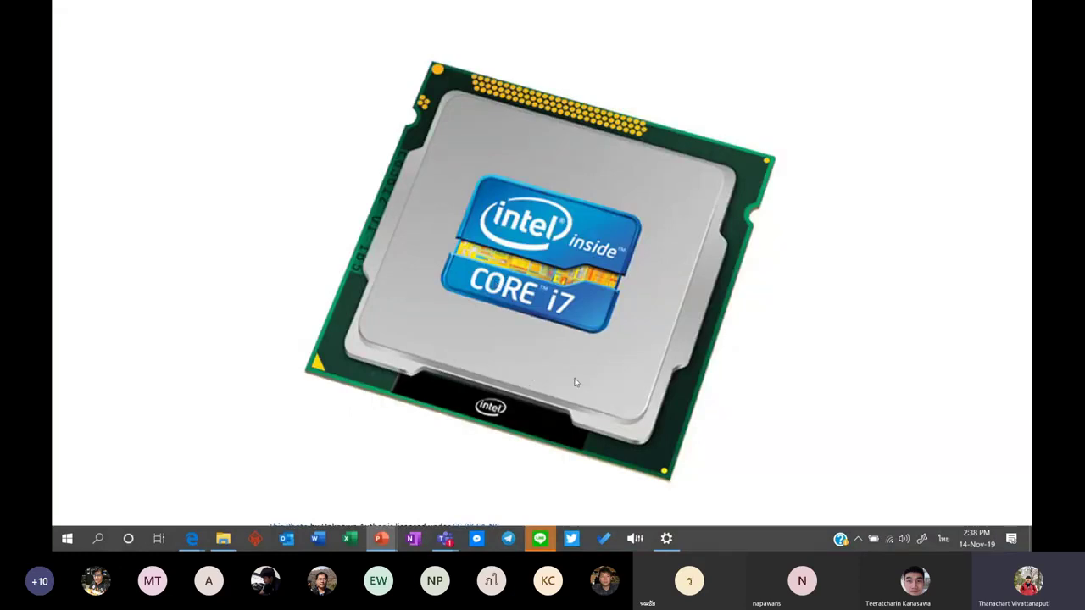
right_click(774, 426)
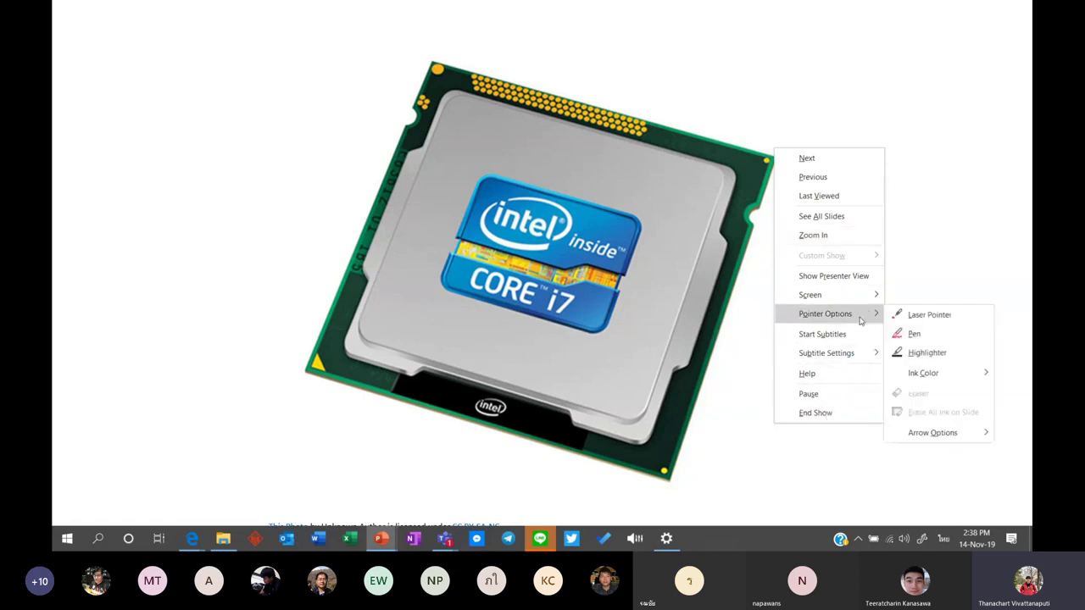
mouse_move(862, 291)
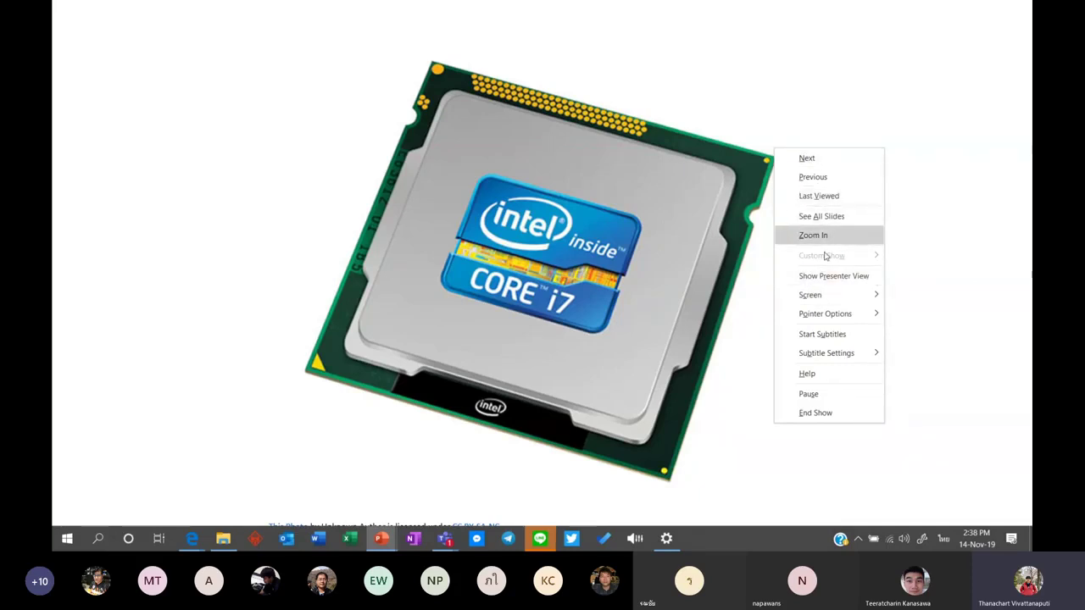
left_click(826, 217)
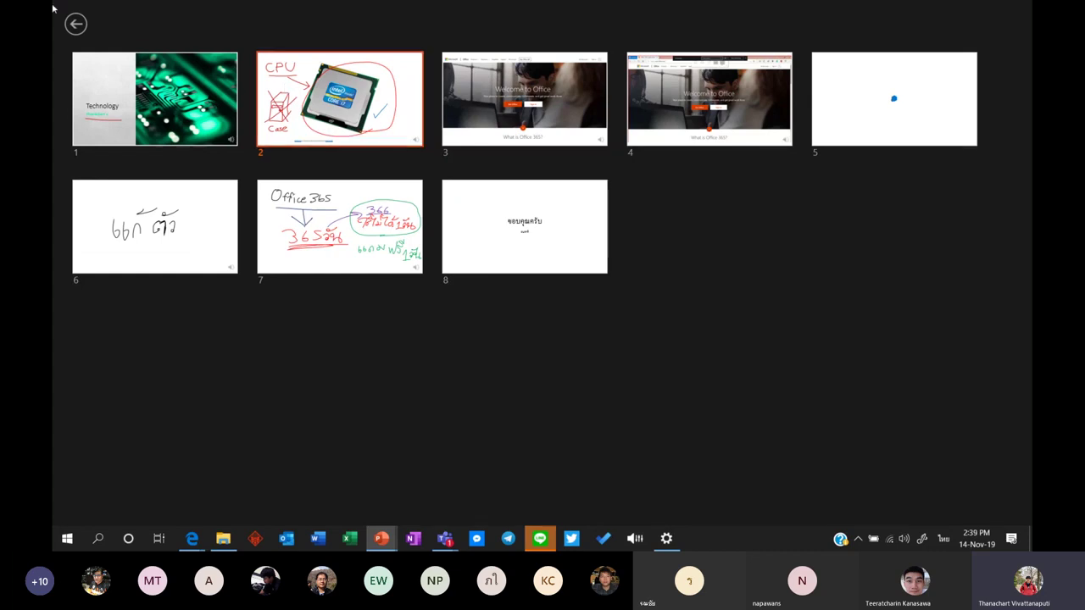
Step: Return to the CPU slide, hand-write a red C mark, then end the show
left_click(76, 23)
left_click_drag(111, 63, 146, 111)
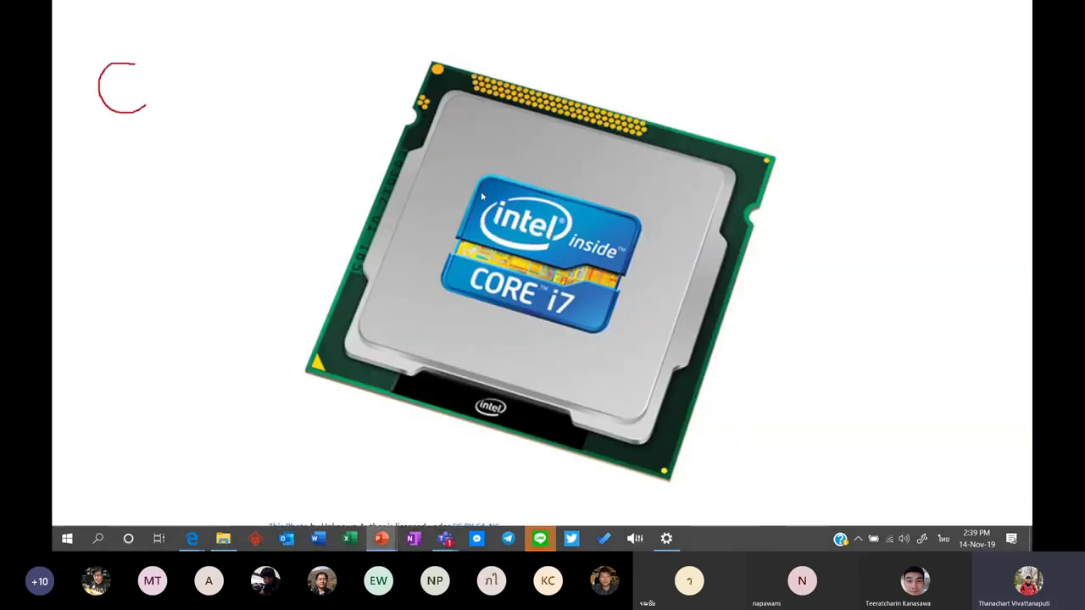
left_click_drag(163, 61, 167, 113)
right_click(426, 229)
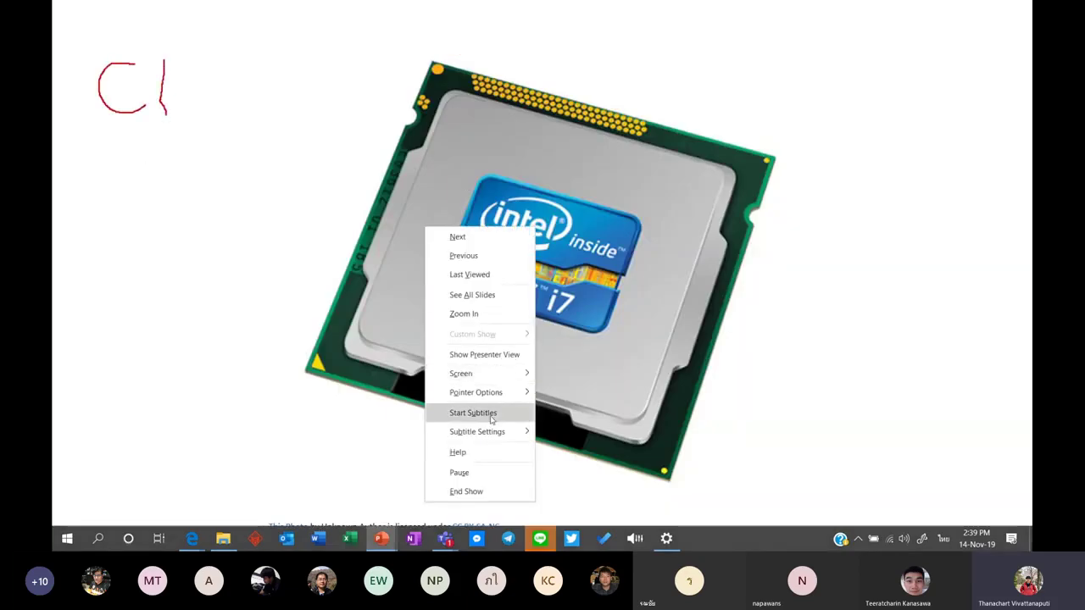
left_click(475, 494)
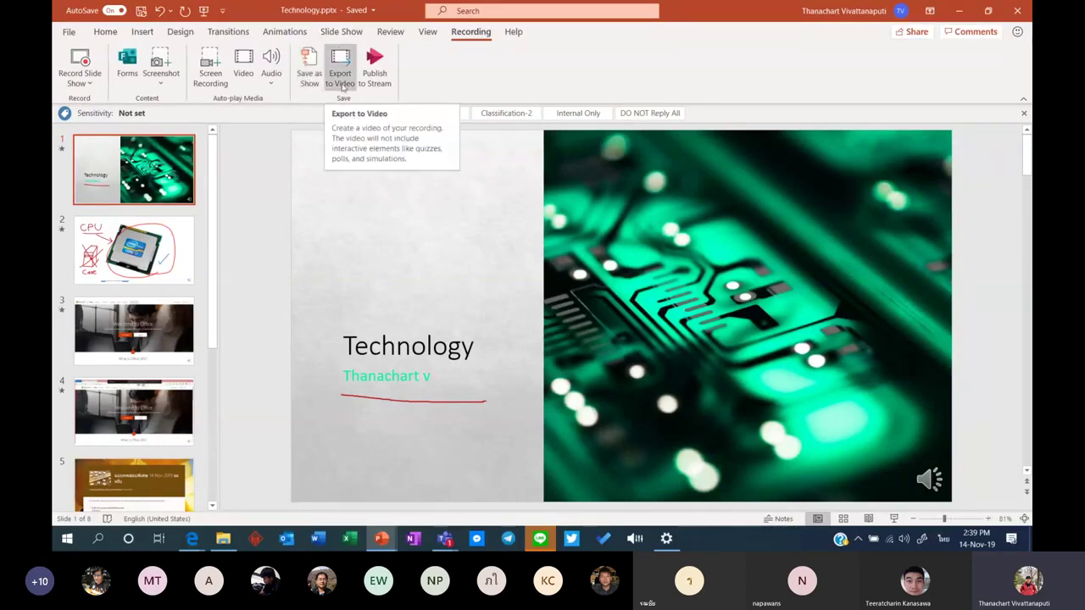
Step: Export Technology.mp4 as Standard (480p) with recorded timings and narrations, 01.00 seconds per slide
left_click(342, 86)
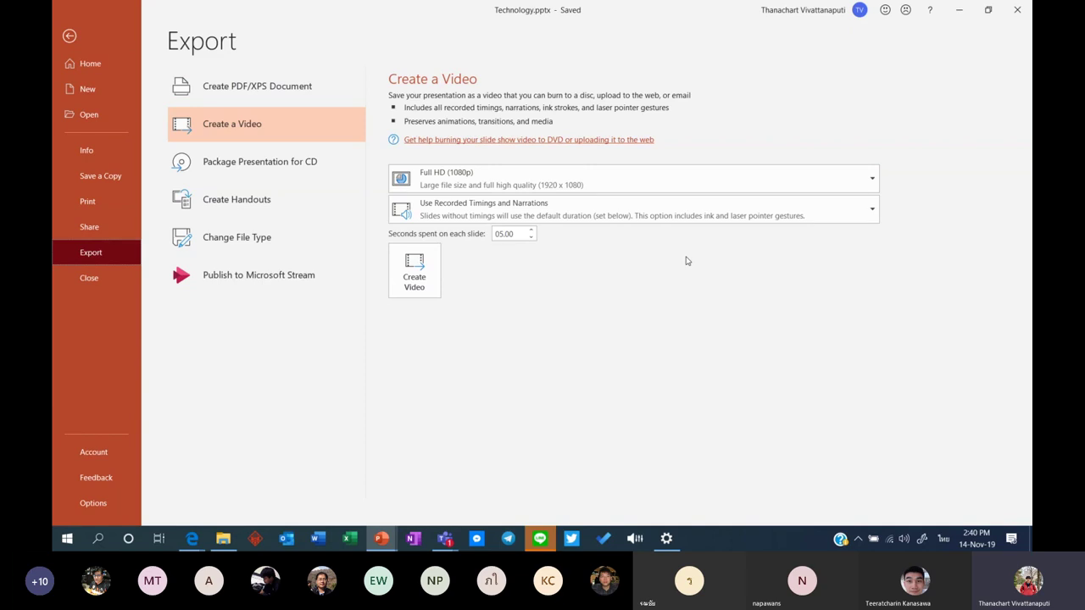
left_click(589, 178)
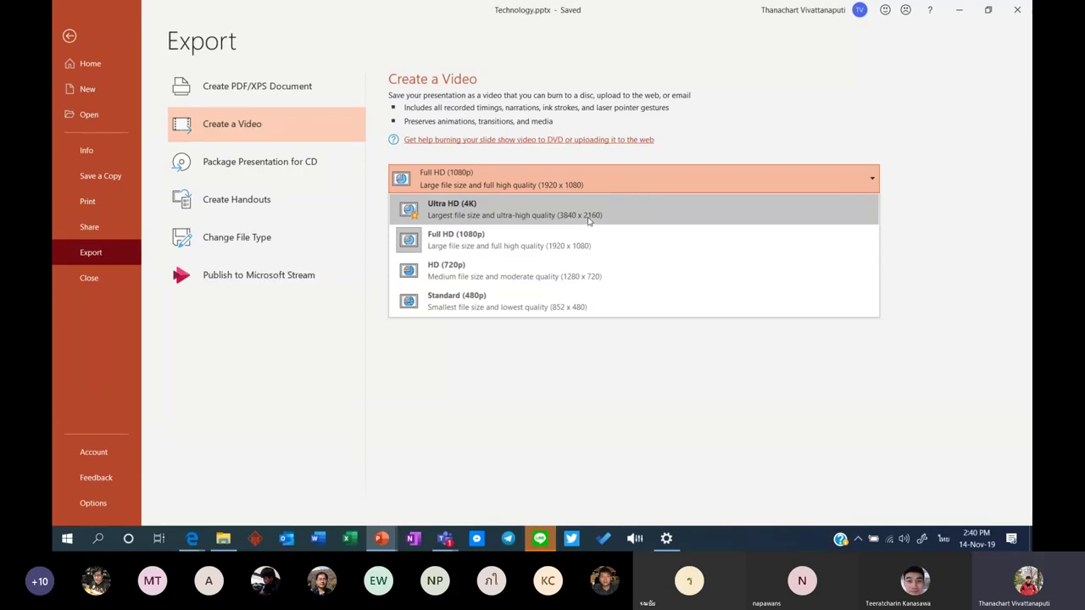
left_click(599, 316)
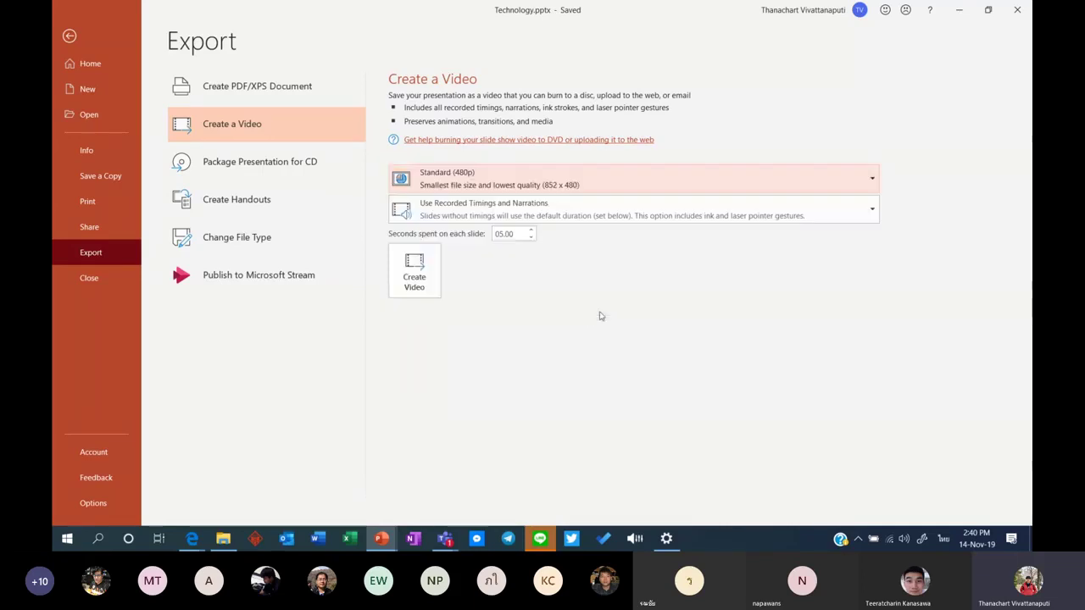
left_click(557, 215)
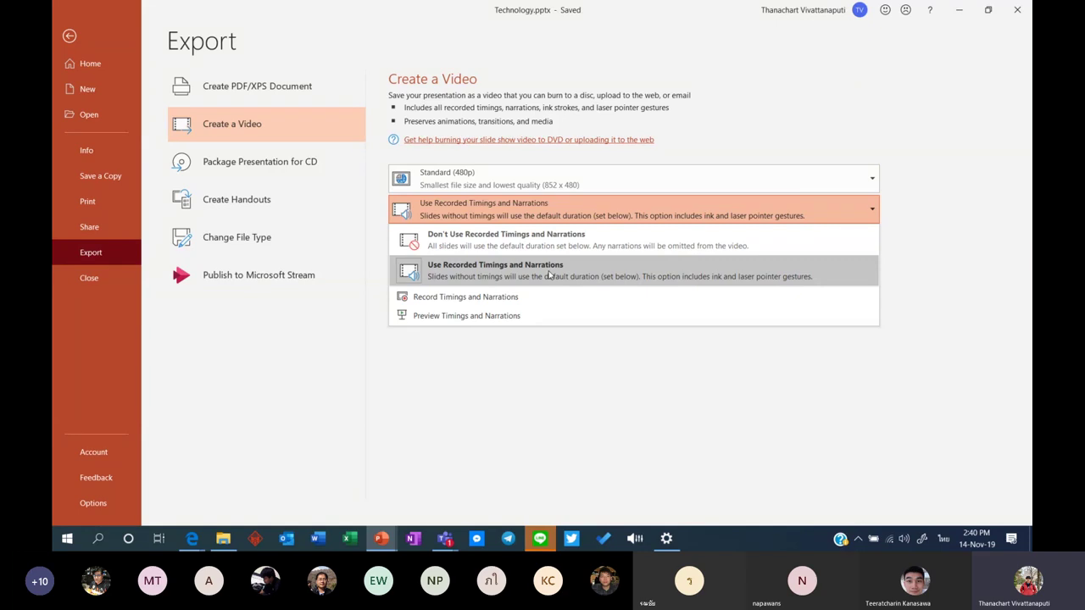
left_click(788, 59)
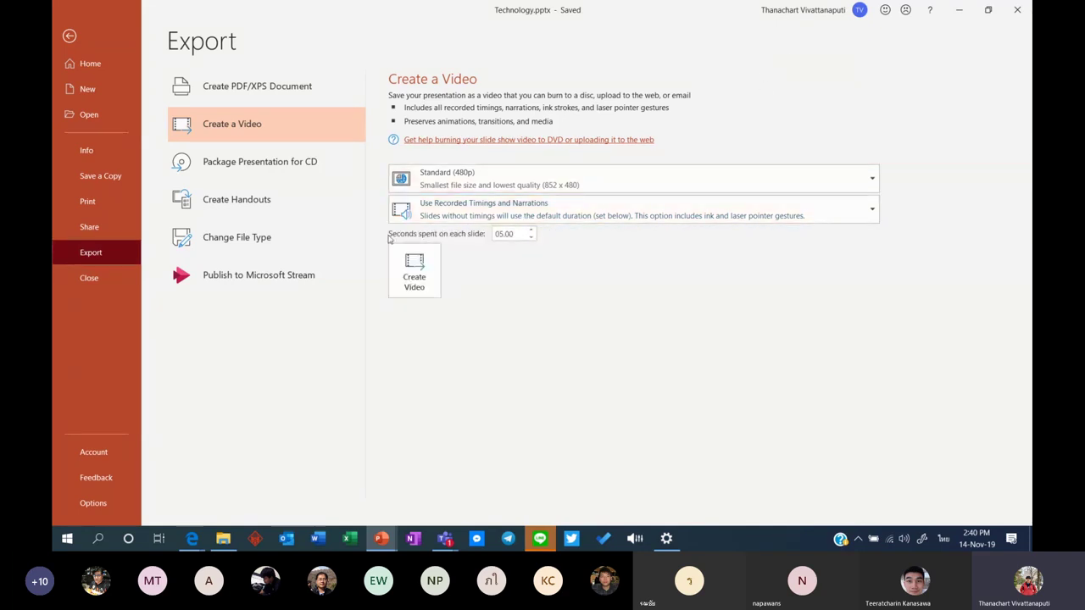
left_click(531, 238)
left_click(530, 238)
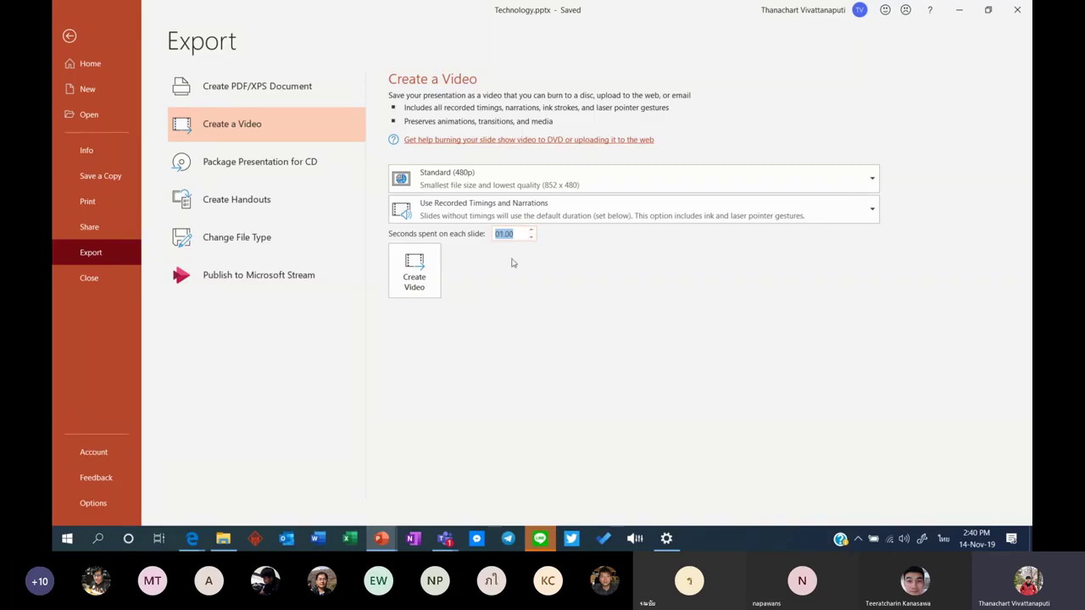
left_click(427, 280)
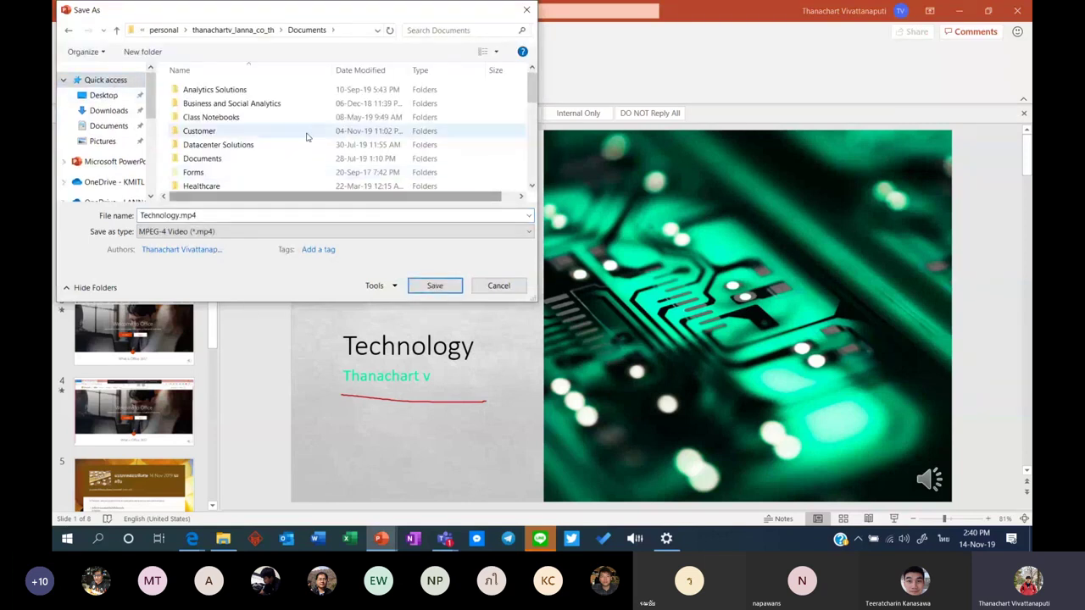
Step: Save Technology.mp4 into OneDrive - LANNACOM COMPANY LIMITED to start rendering
scroll(119, 169, "down", 1)
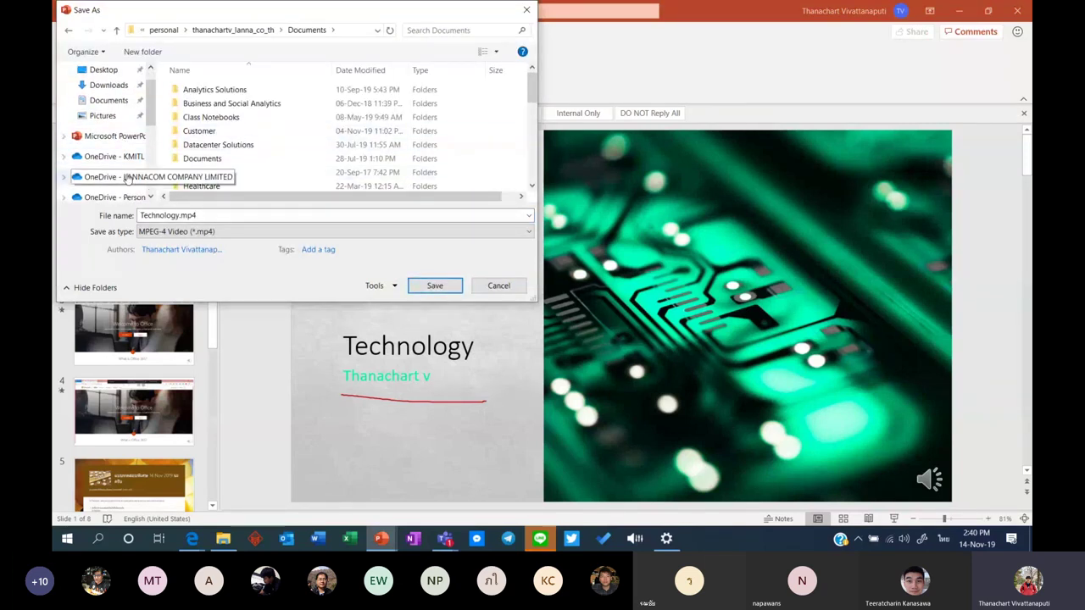
left_click(127, 178)
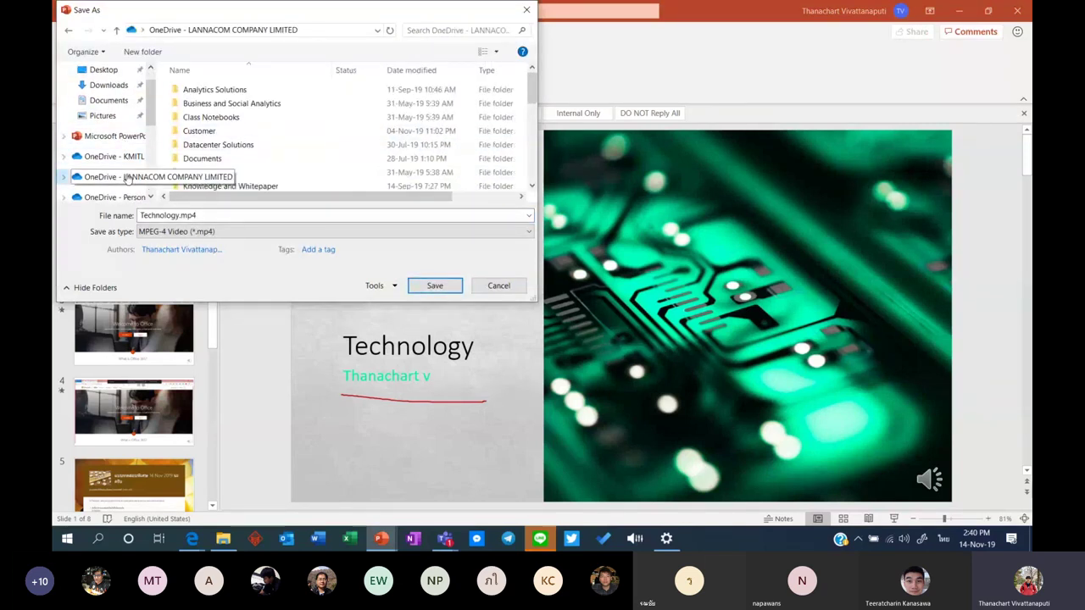
left_click(454, 290)
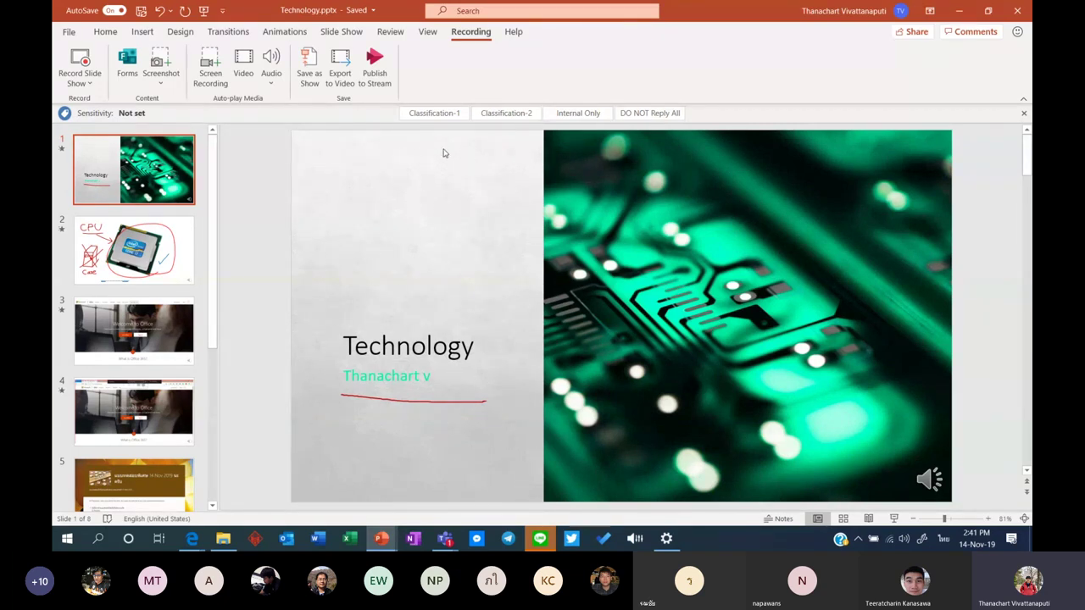
left_click(385, 71)
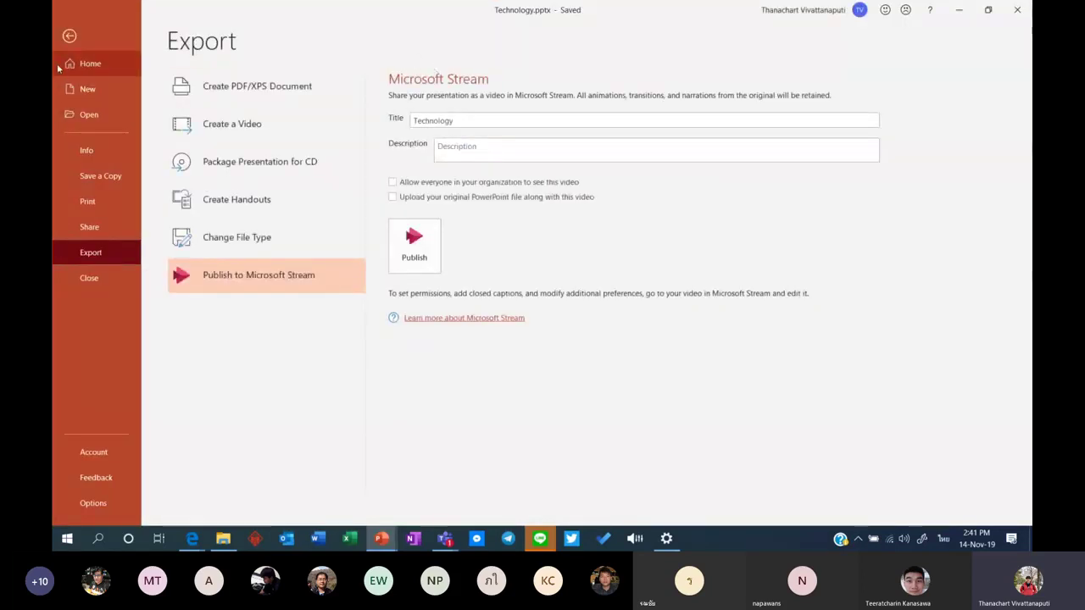
left_click(68, 38)
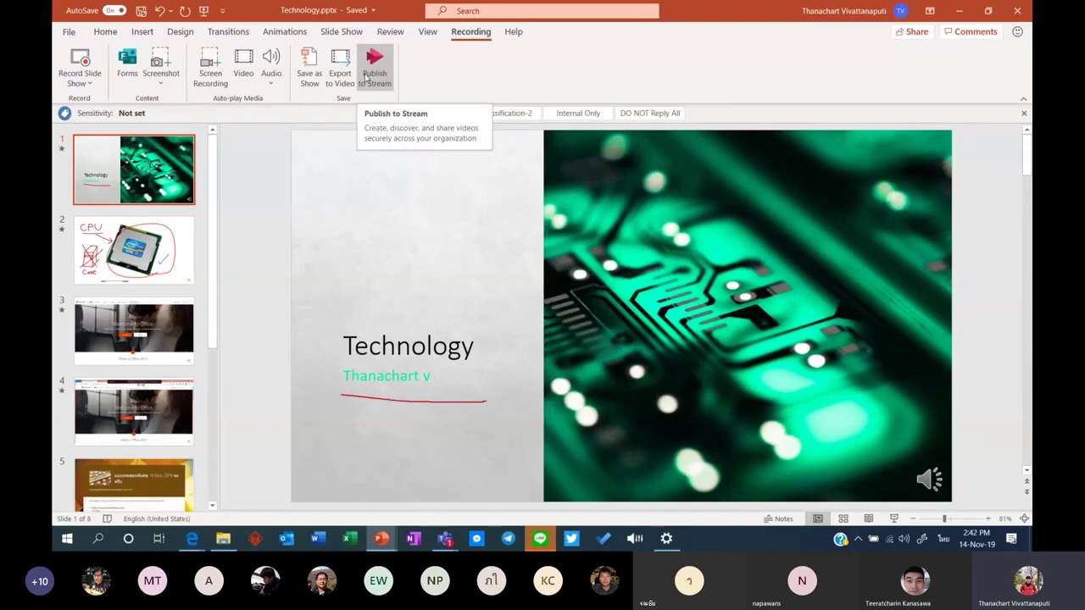
left_click(868, 13)
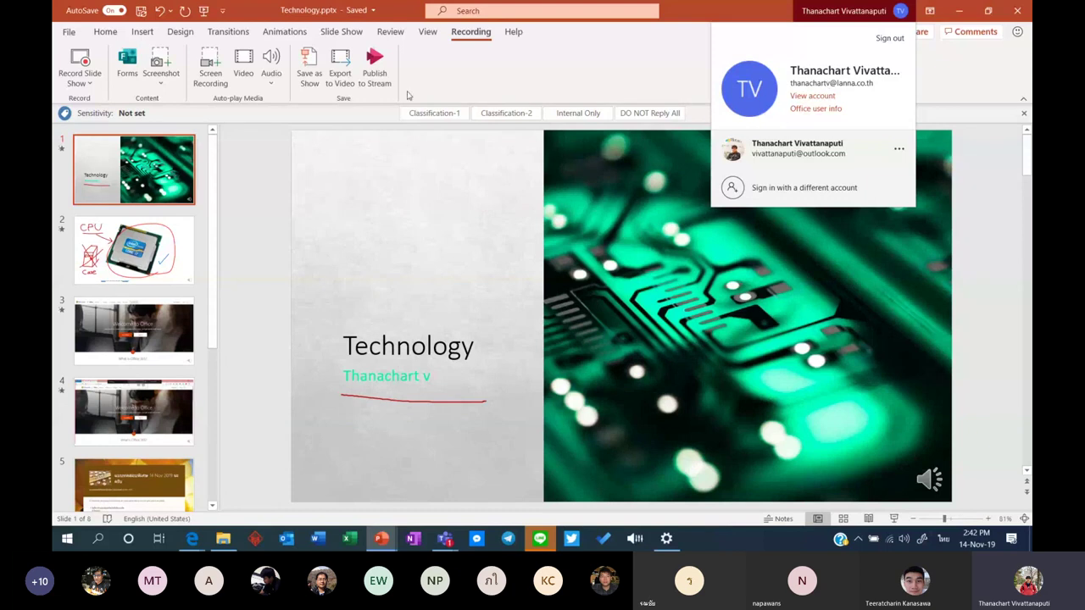
left_click(534, 77)
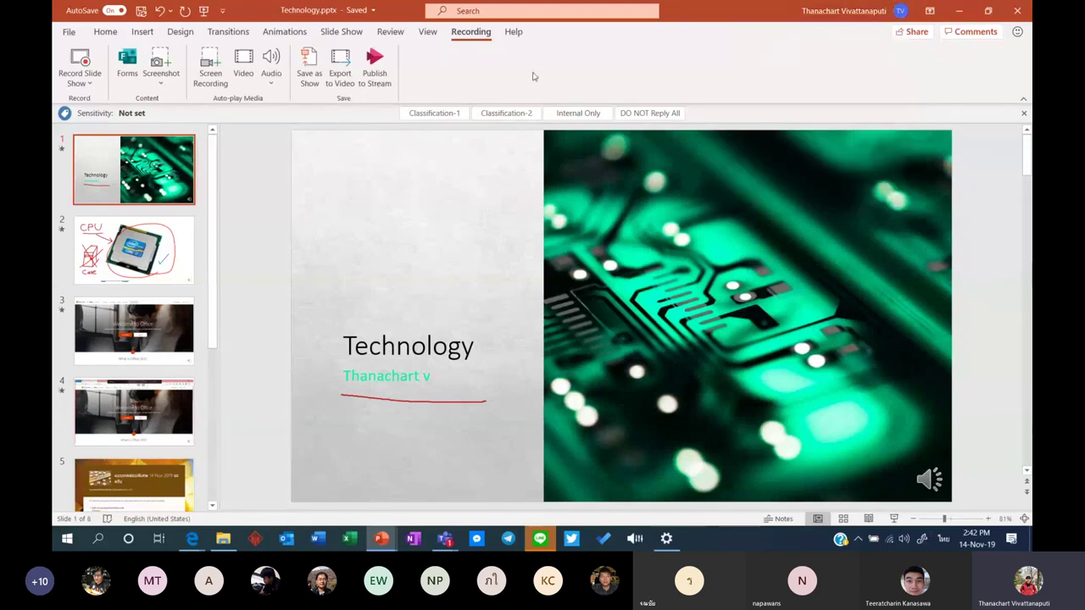
left_click(844, 14)
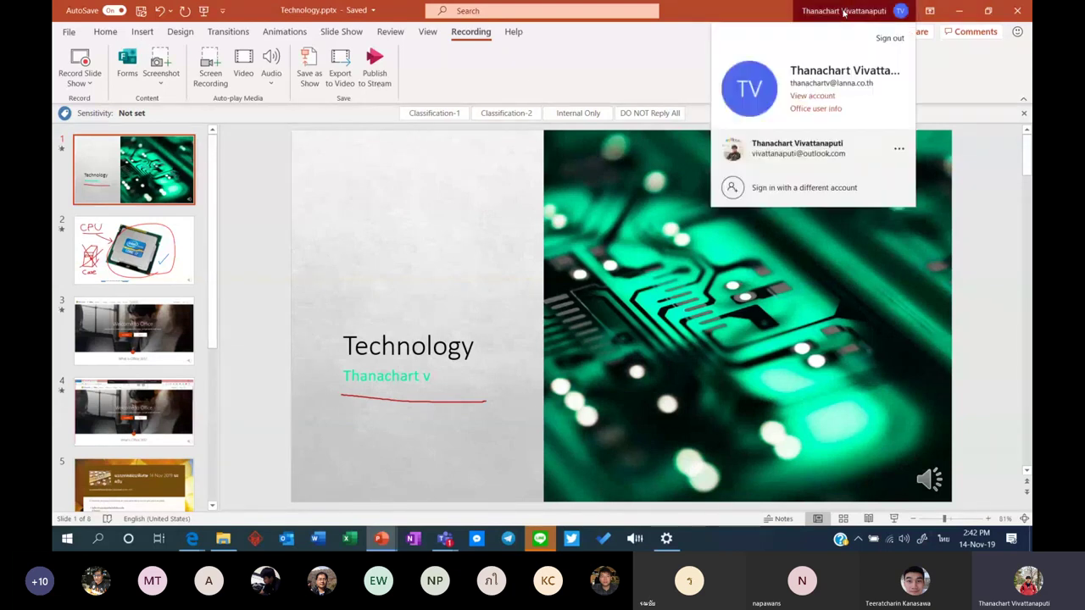
left_click(815, 164)
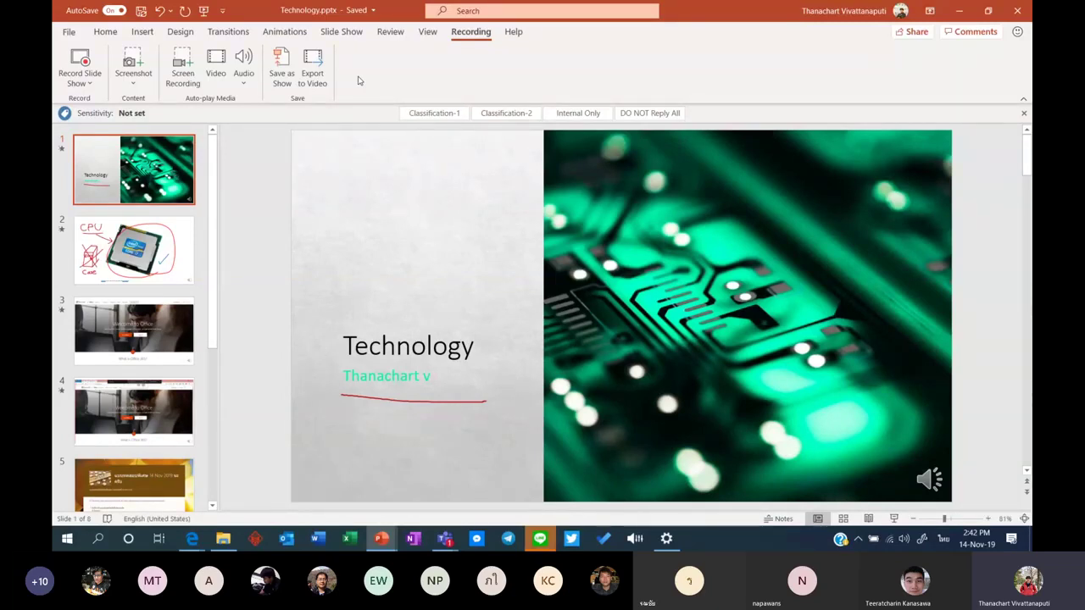
left_click(830, 14)
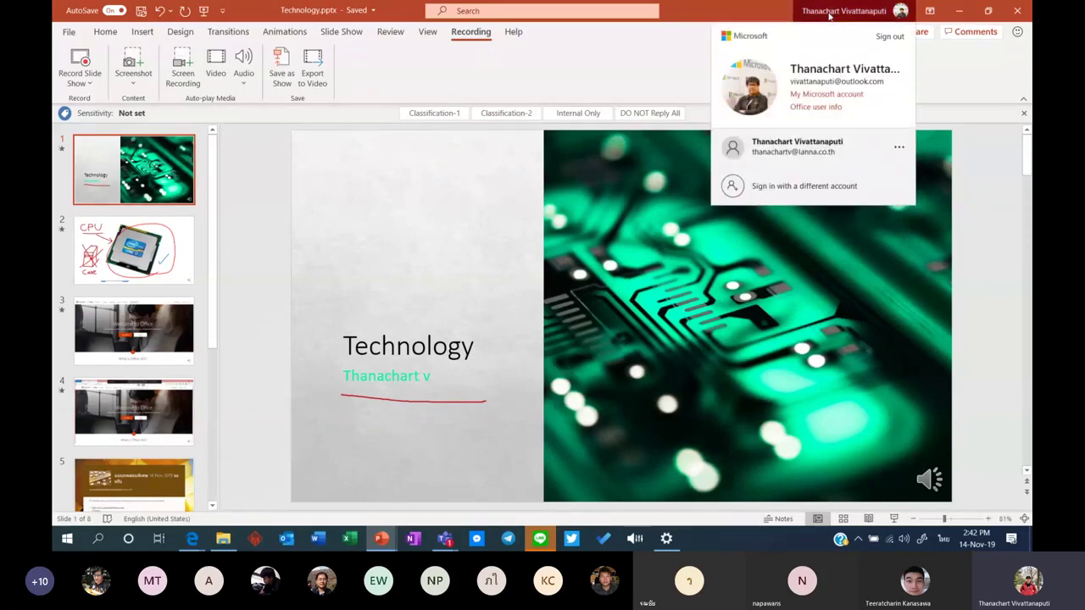
left_click(812, 150)
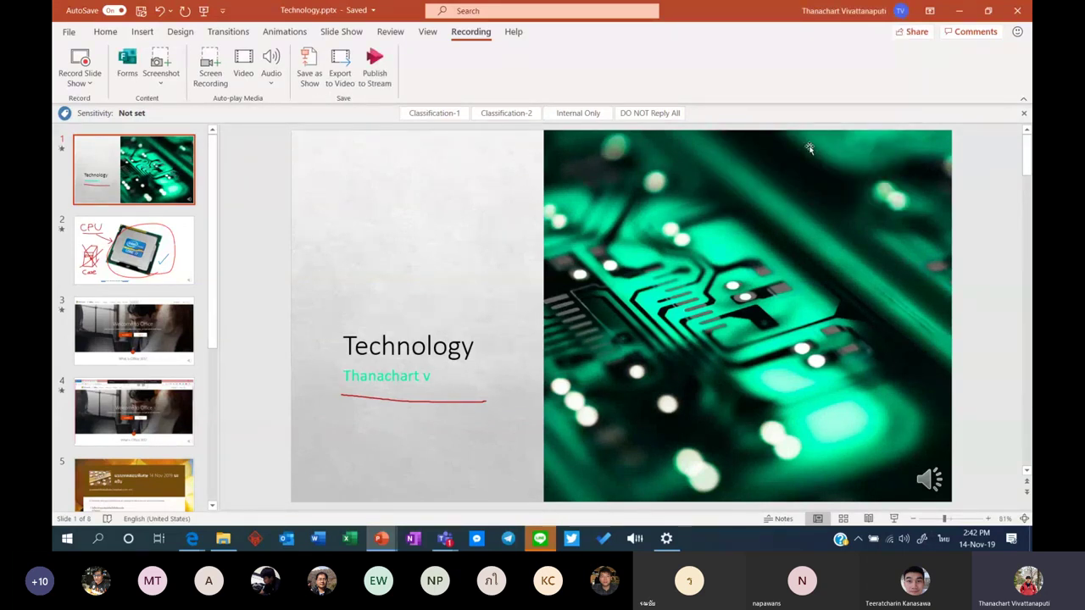
Step: On the Publish to Stream page, append ' - 14NOV2019' to the title to make 'Technology - 14NOV2019'
left_click(372, 66)
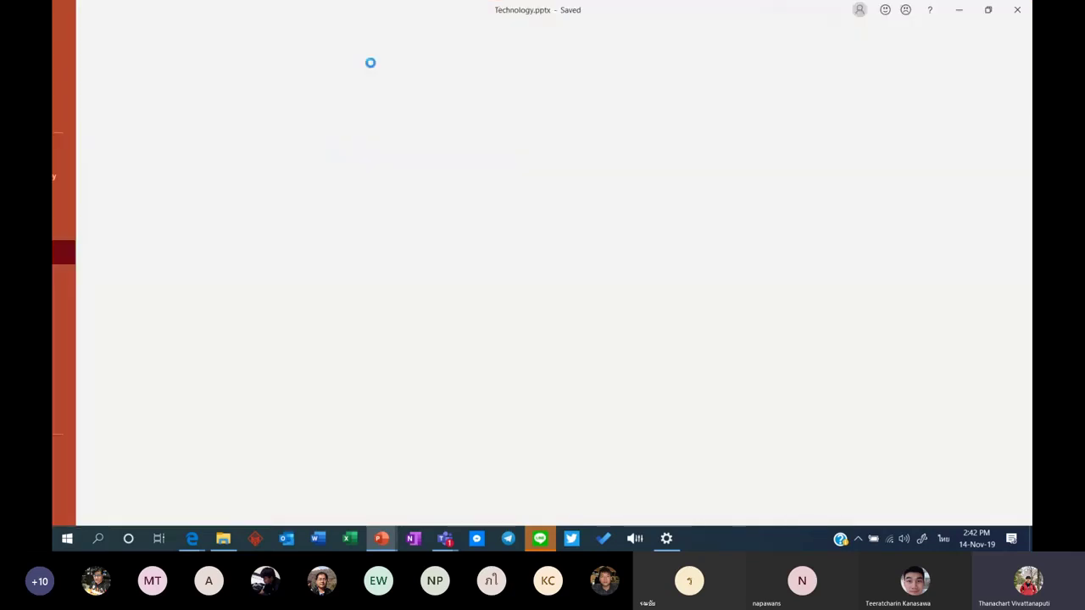
left_click(500, 124)
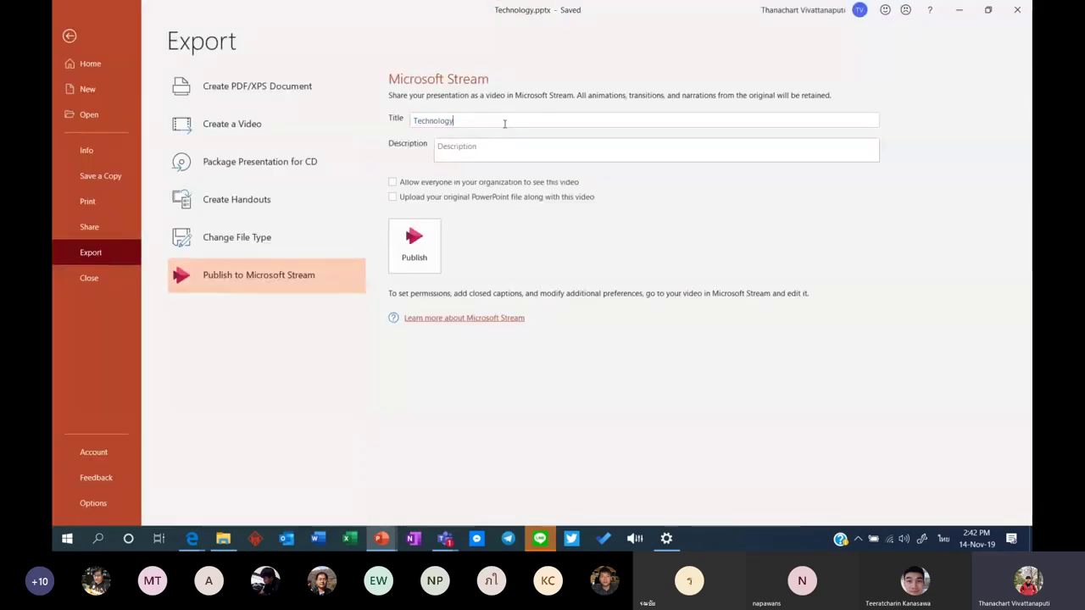
type("s")
key("BackSpace")
key("grave")
type("- 14")
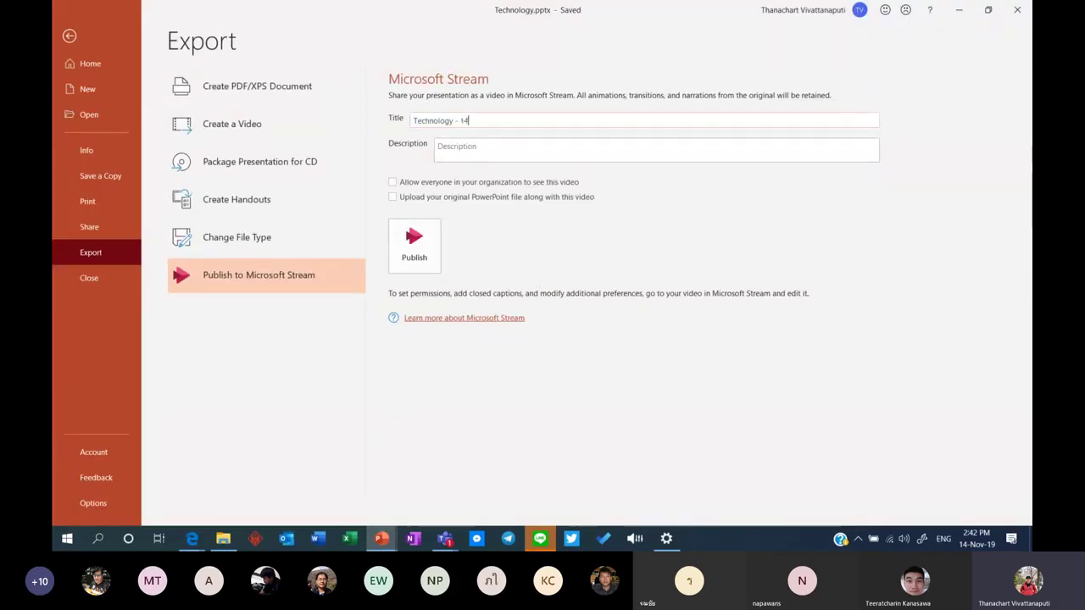
type("NOV")
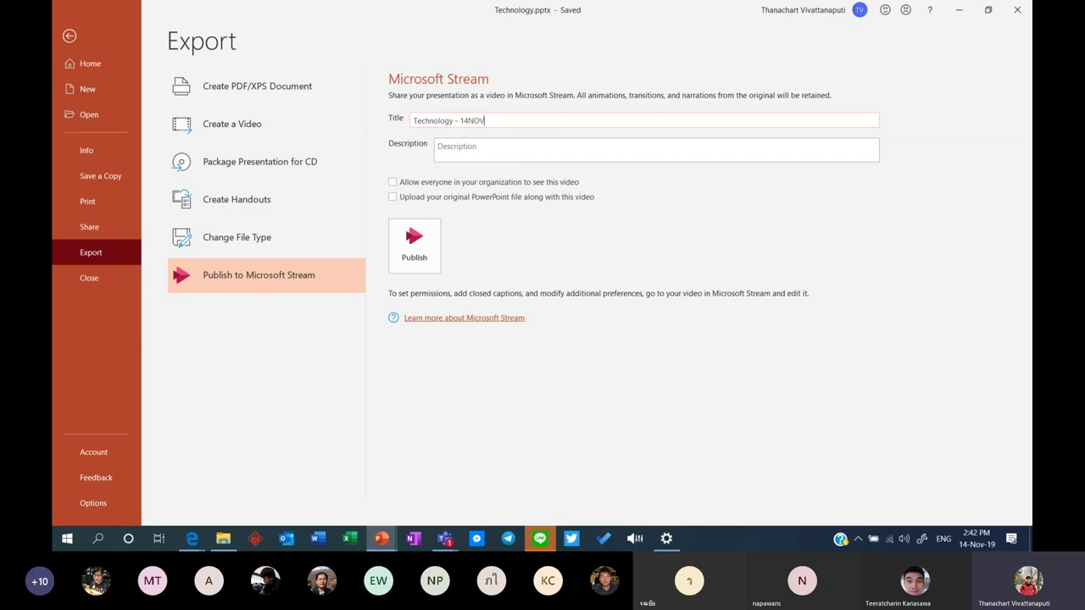
type("2019")
Step: Type a Thai description of the teaching video in the Description box
left_click(606, 156)
key("alt+shift")
type("ทดสอบอัพโหลดวิดีโอสื่อการสอนแร้างด้วย")
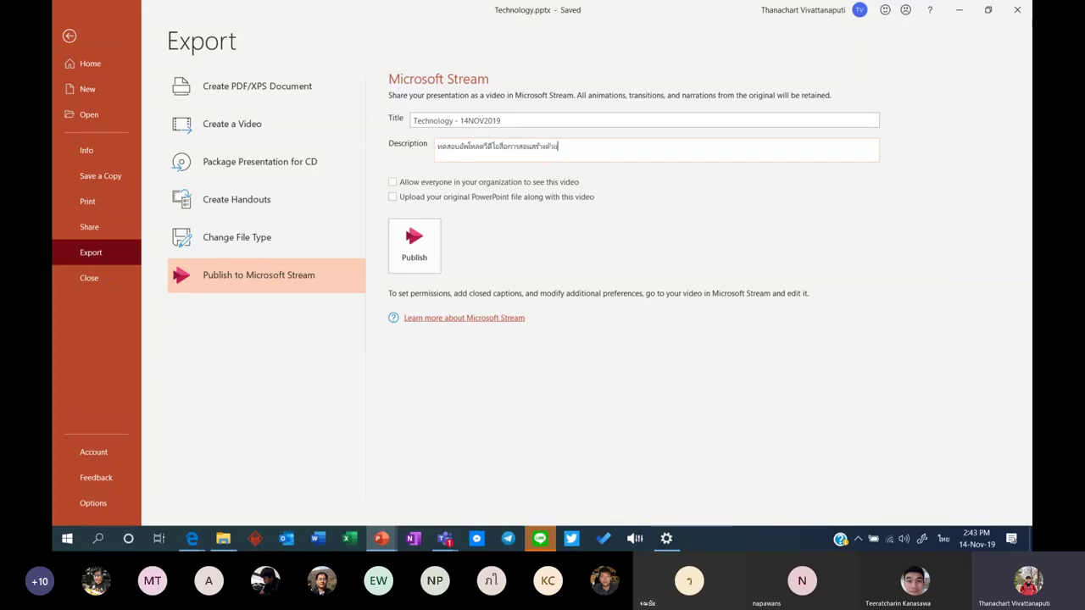
type("คอมพิวเตอร์ช่วยน้าน แต")
type("น แต่งานนี้")
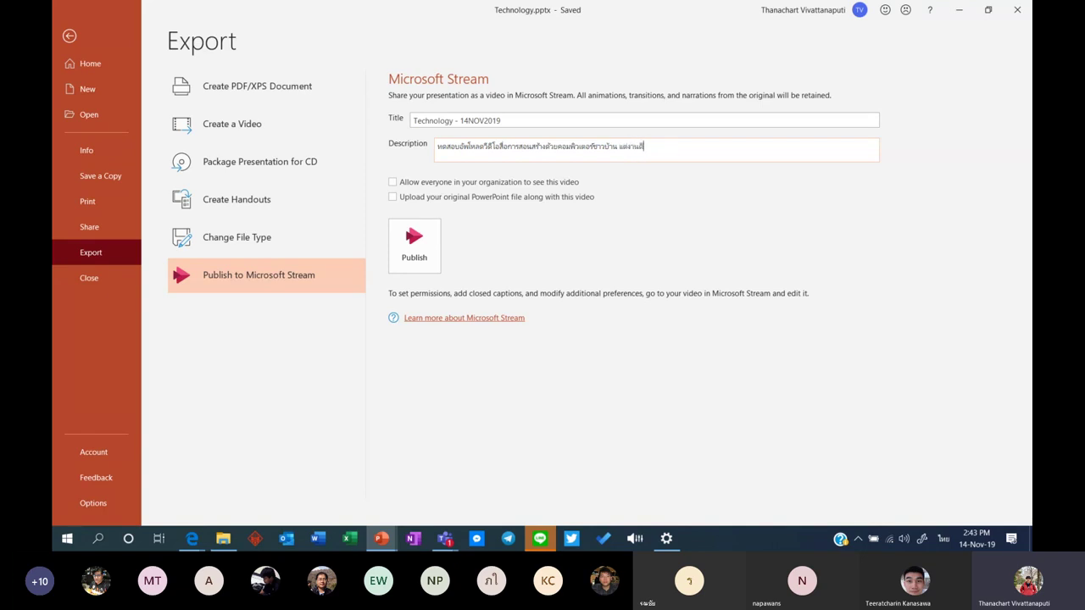
type("ศต")
type("้นปี")
type("้องๆ")
type(" ห้องสด")
type("ดิโอใหญ่")
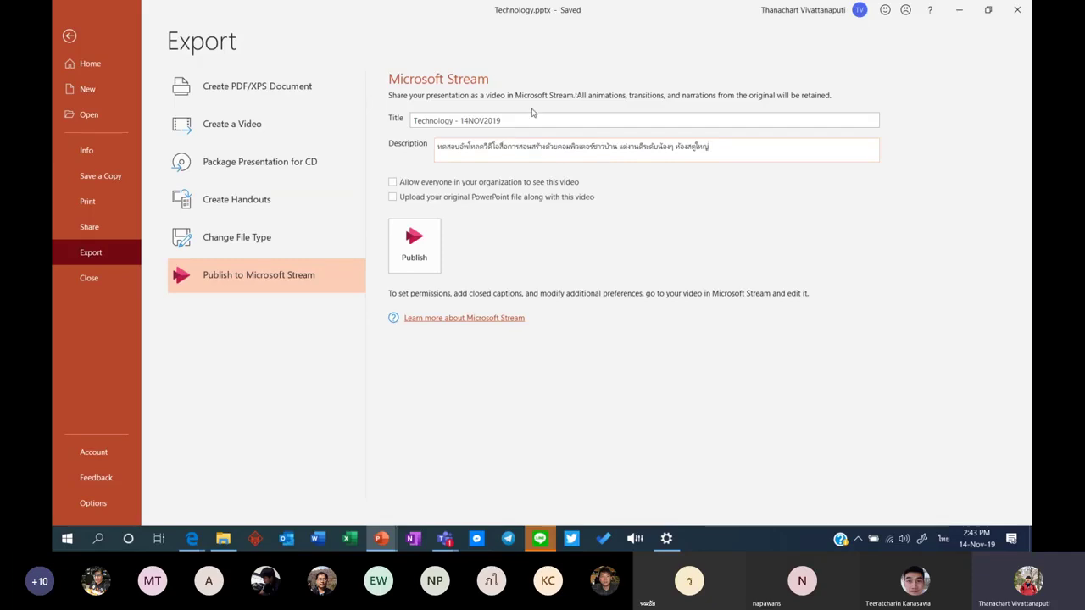
Step: Let everyone in the organization see the video, leave the original file out, and publish
left_click(414, 187)
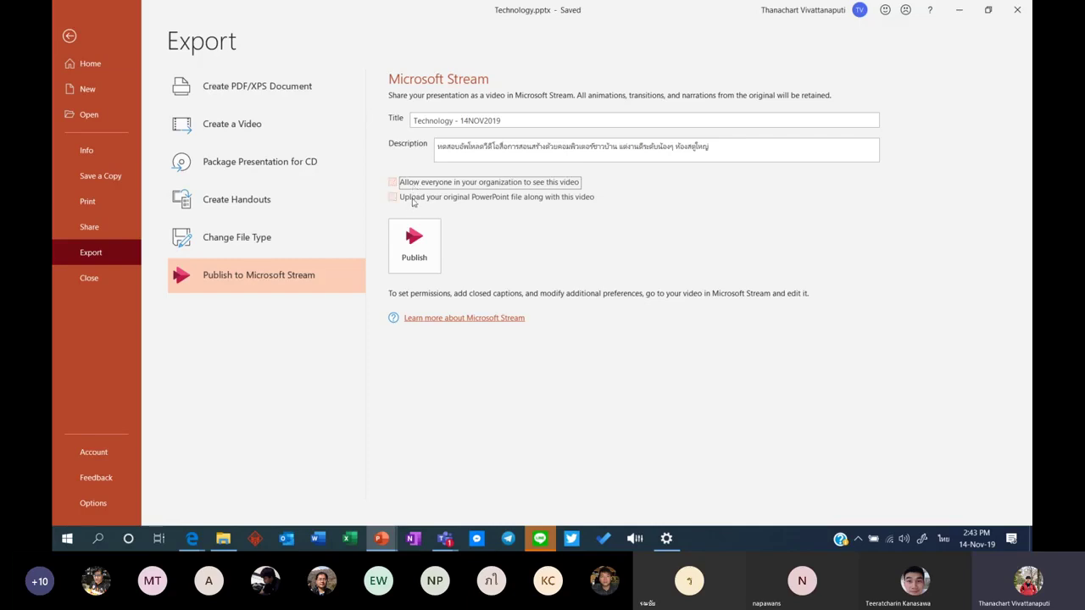
left_click(412, 199)
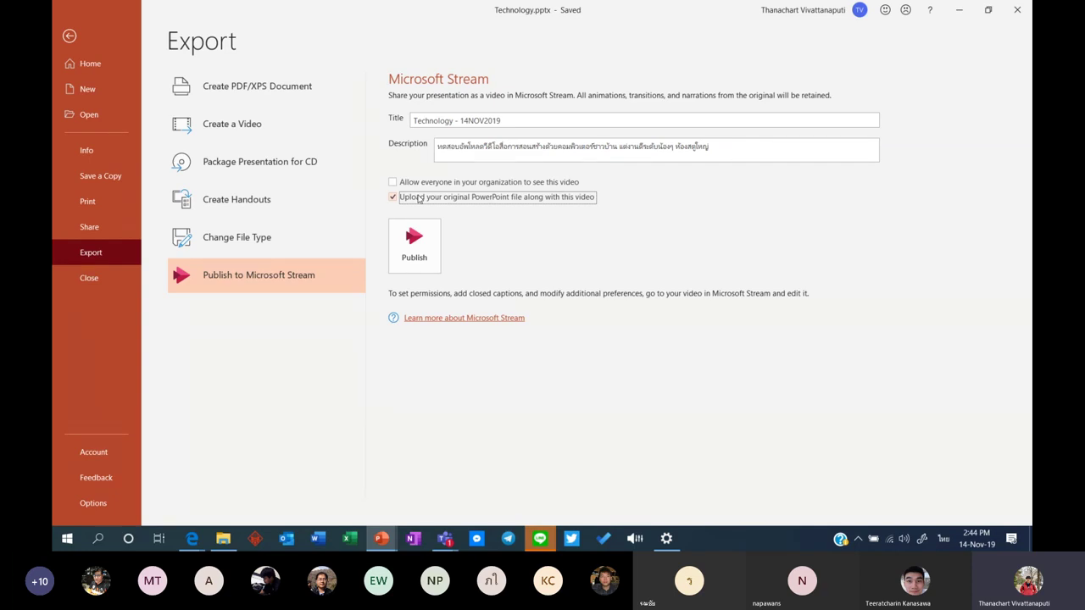
left_click(419, 199)
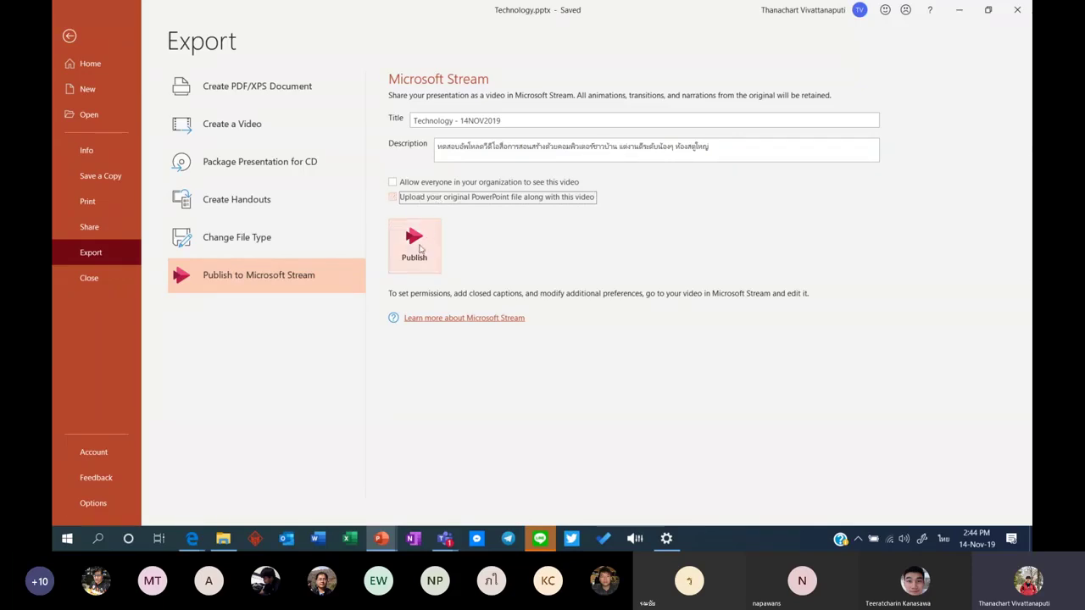
left_click(419, 248)
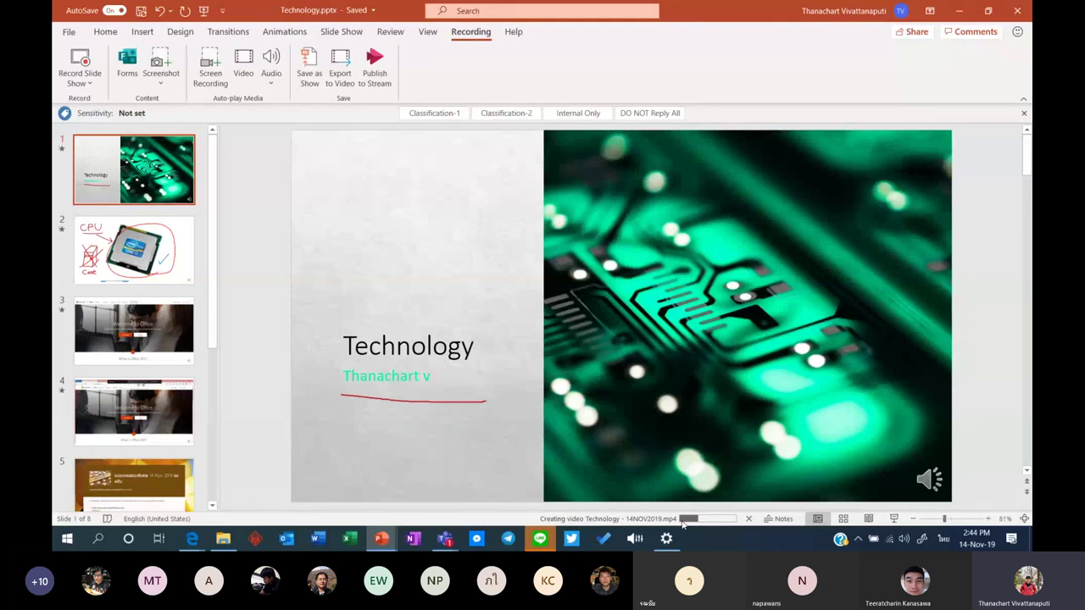
Step: Close the QR Code Generator tab, dismiss two mail notifications, and open Stream's My content
mouse_move(192, 538)
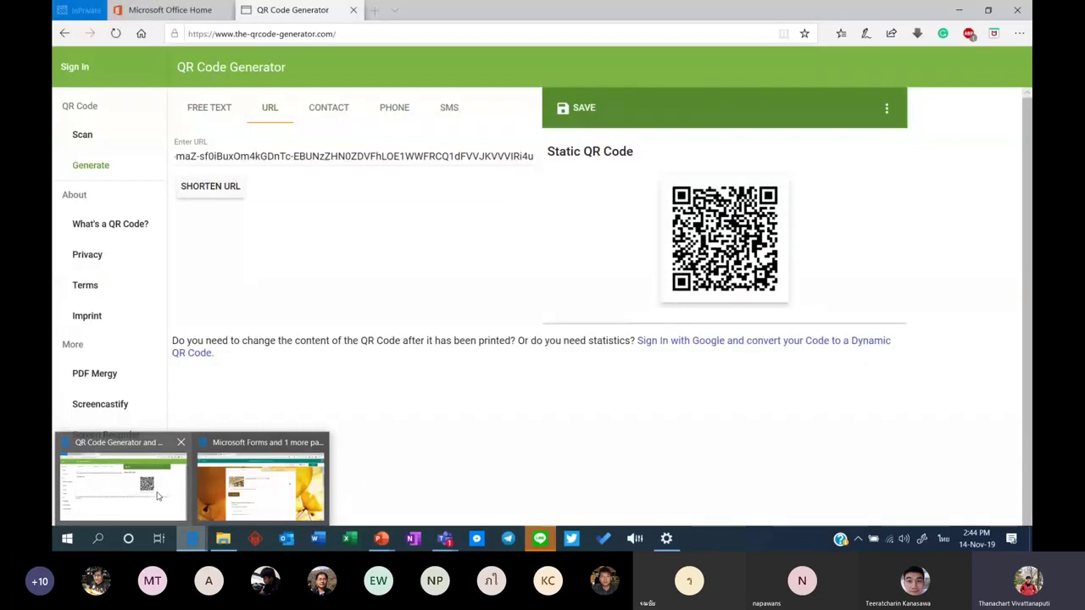
left_click(156, 496)
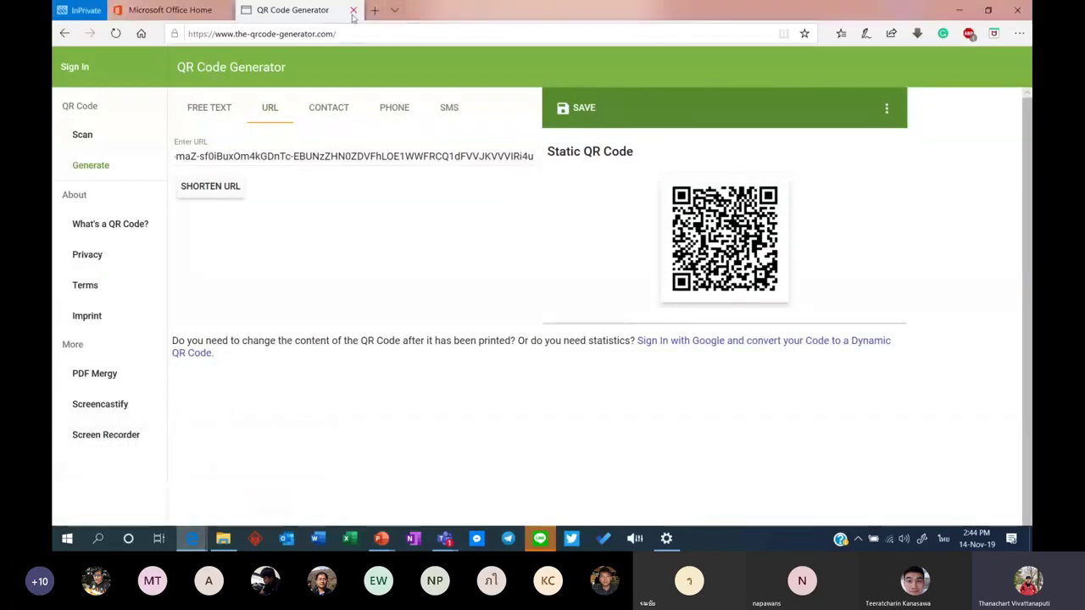
left_click(353, 11)
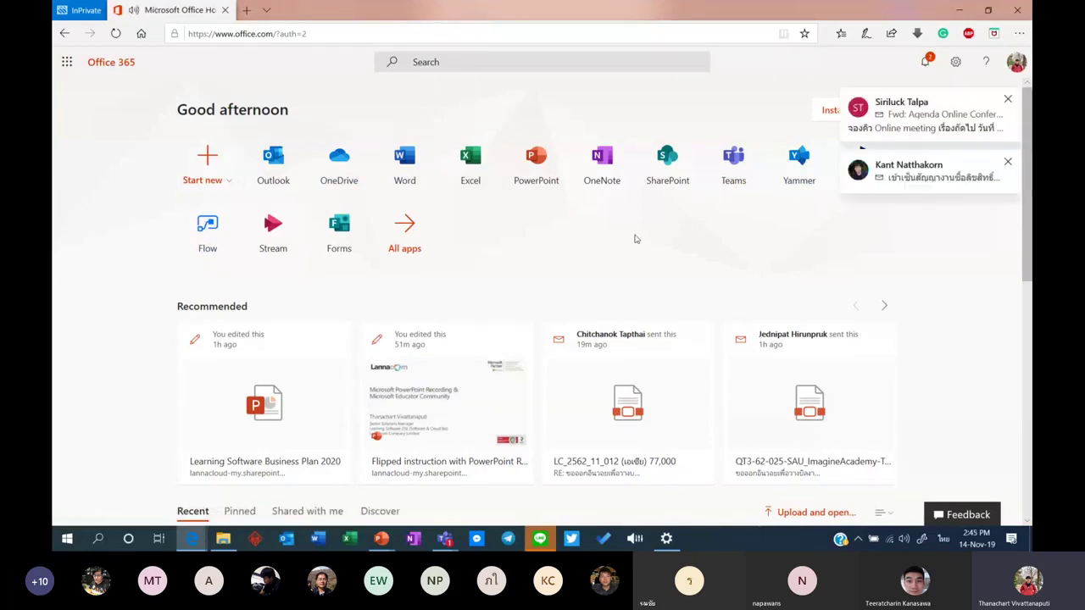
left_click(1010, 96)
left_click(1007, 100)
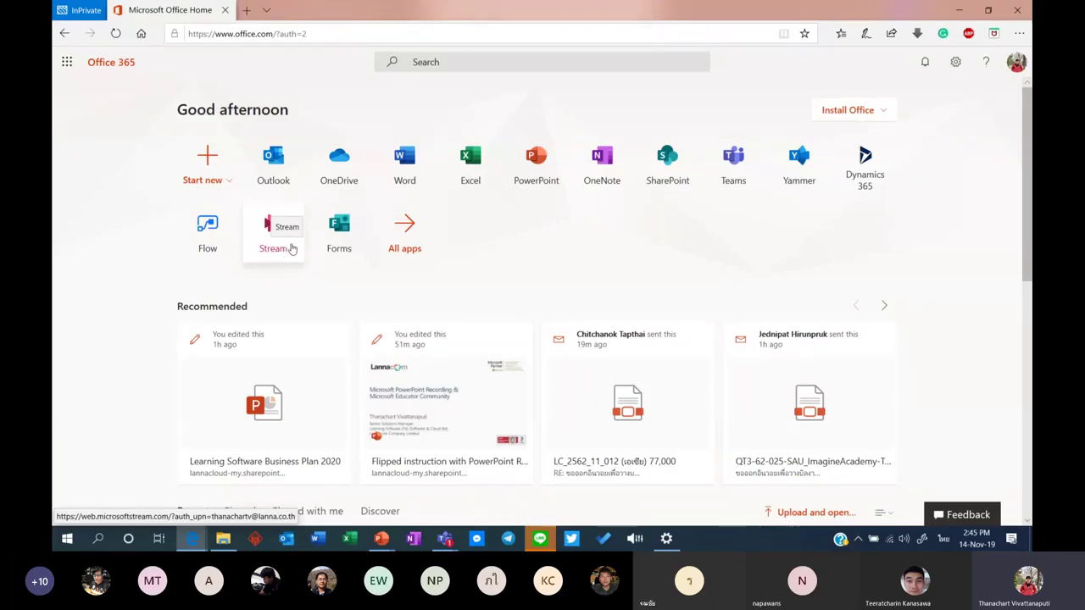
left_click(291, 247)
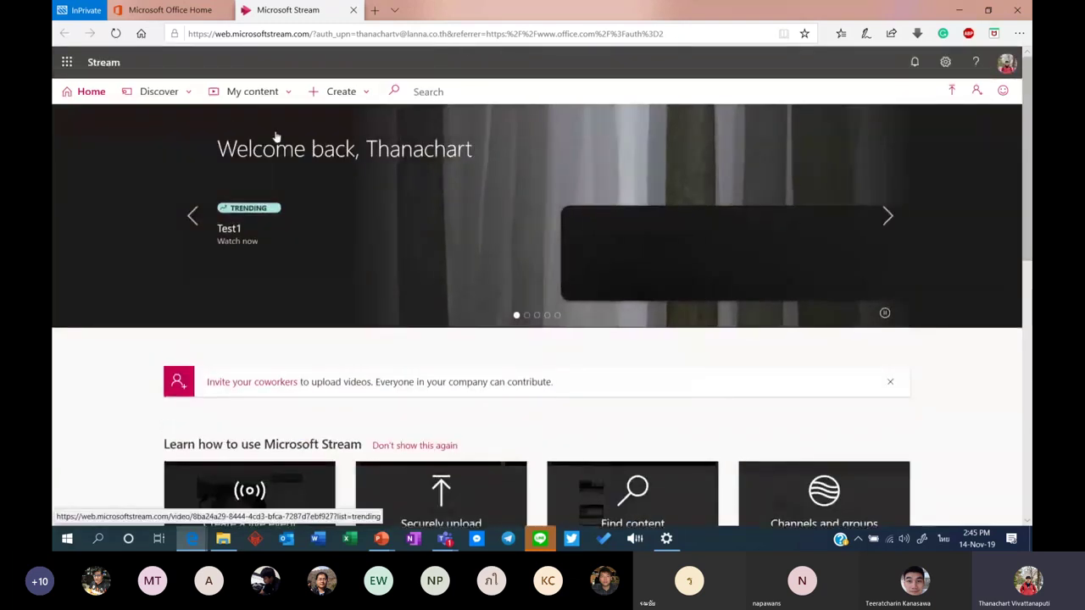
left_click(271, 95)
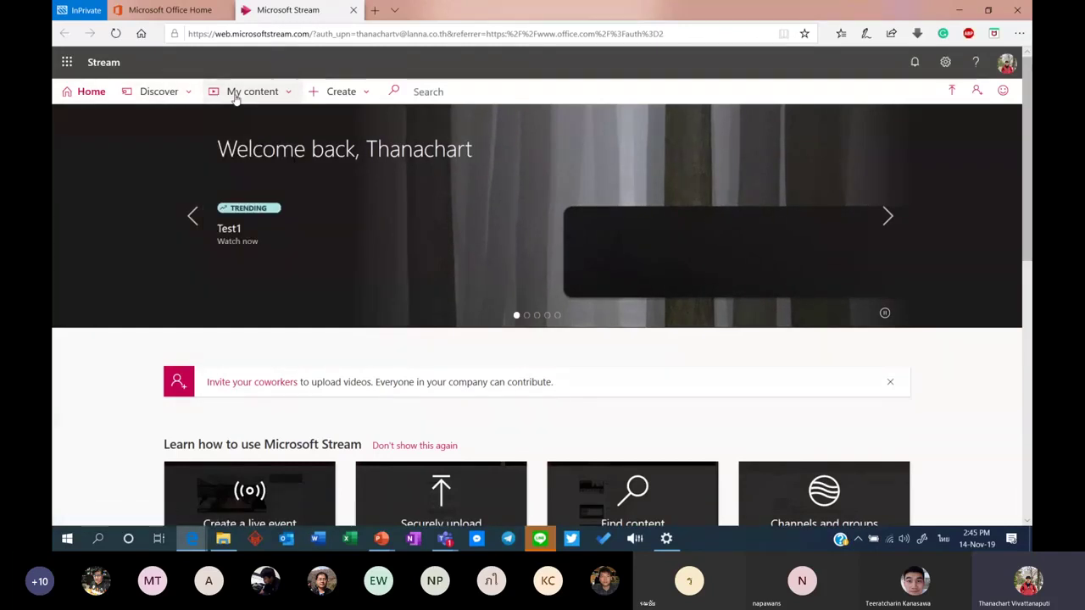
Step: From My content > Videos, open and play the 'อบรมการใช้งาน Microsoft TEAMS : Roi-Et Model' video
mouse_move(237, 98)
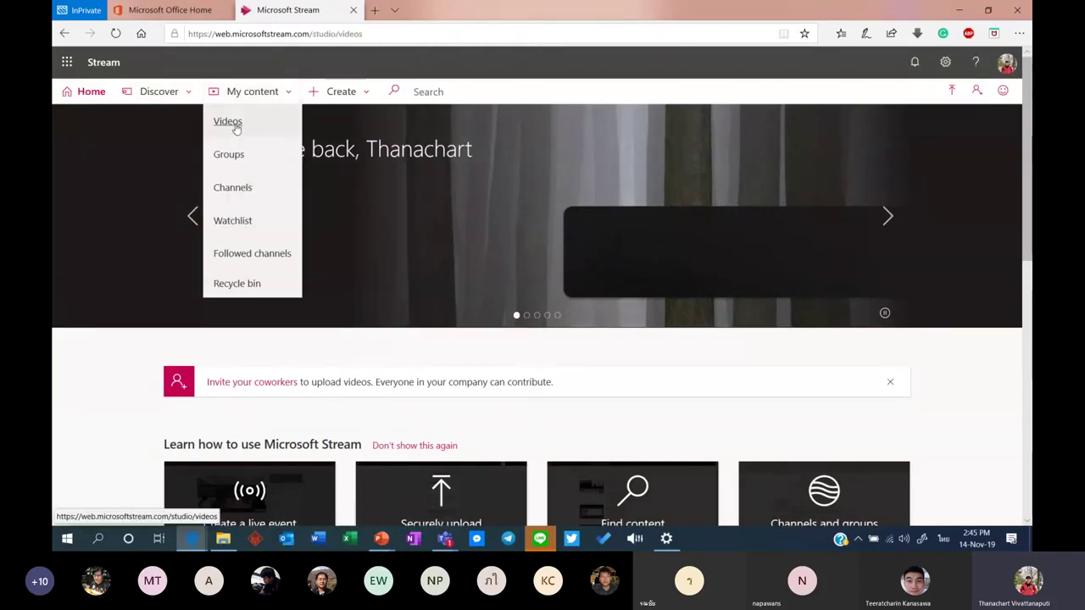
left_click(236, 123)
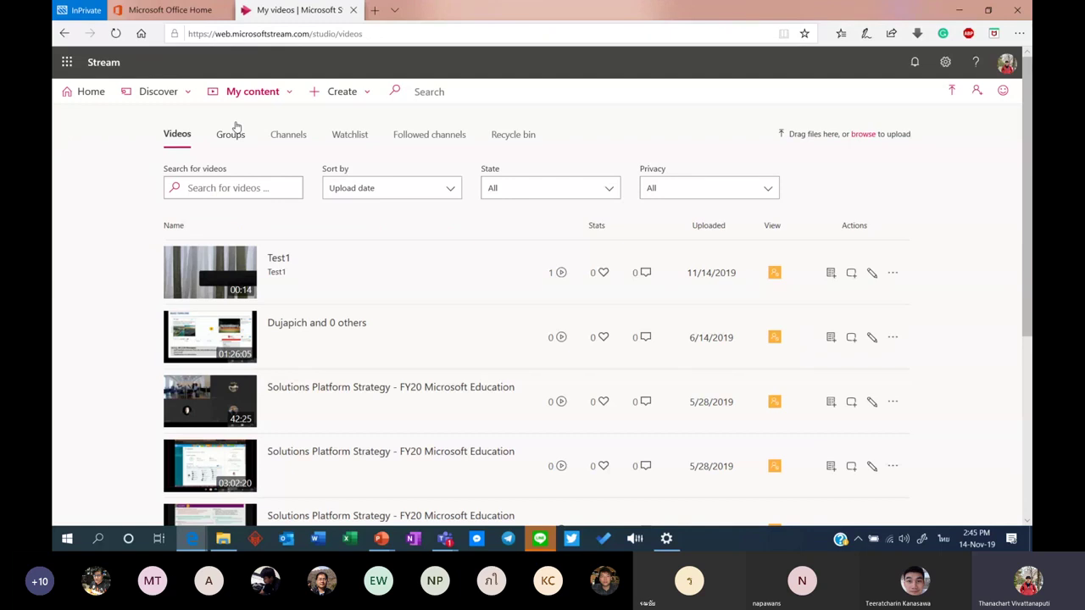
scroll(286, 149, "down", 5)
scroll(285, 154, "down", 1)
scroll(283, 157, "down", 1)
scroll(280, 166, "down", 1)
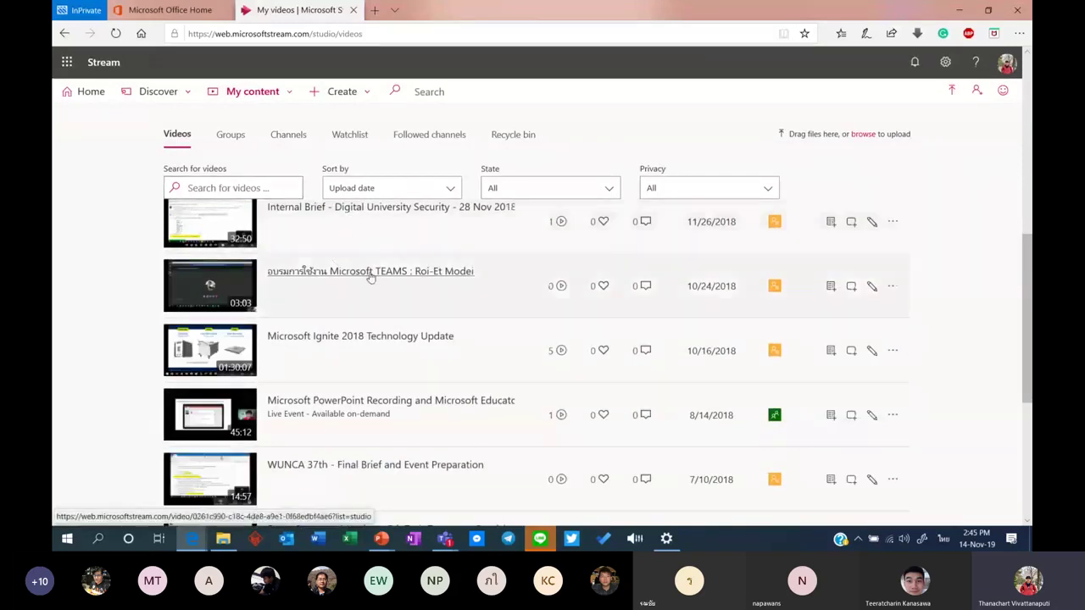
left_click(457, 273)
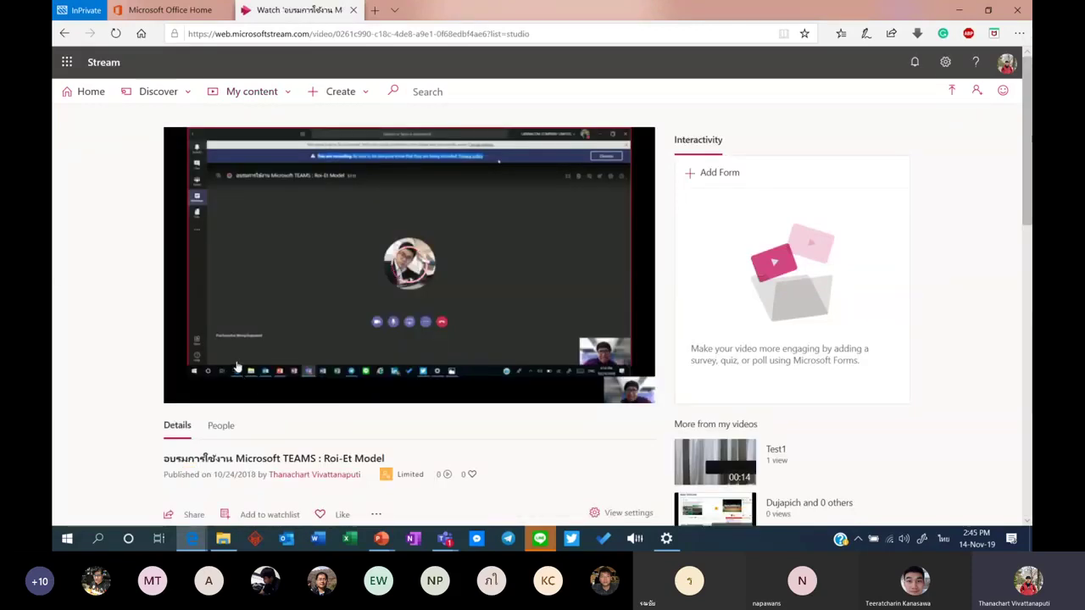
left_click(454, 297)
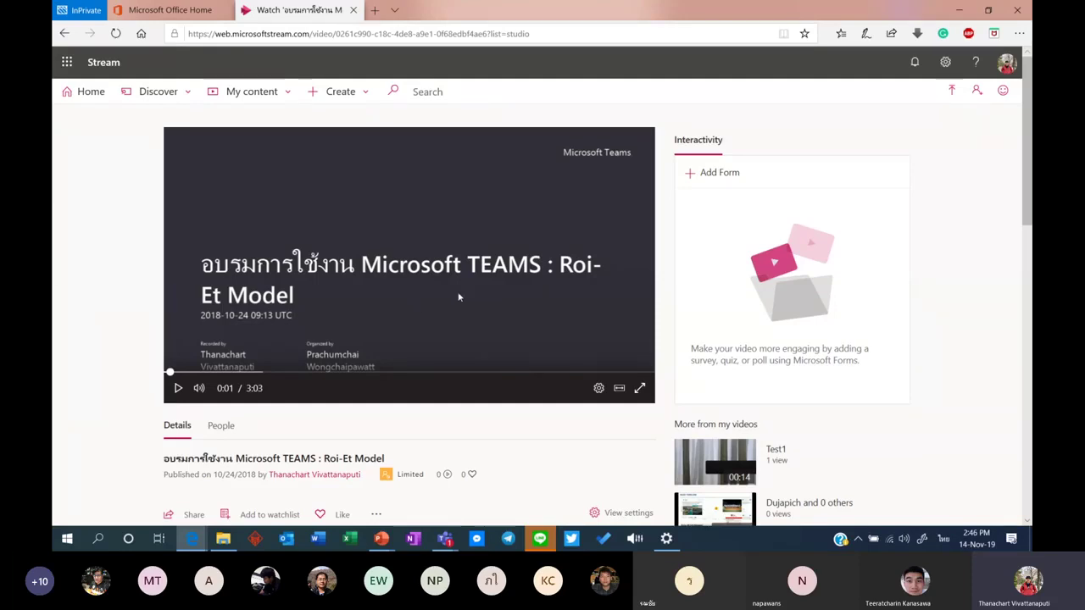
Step: Review the Interactivity section text and begin adding a form to the video
left_click_drag(671, 140, 833, 252)
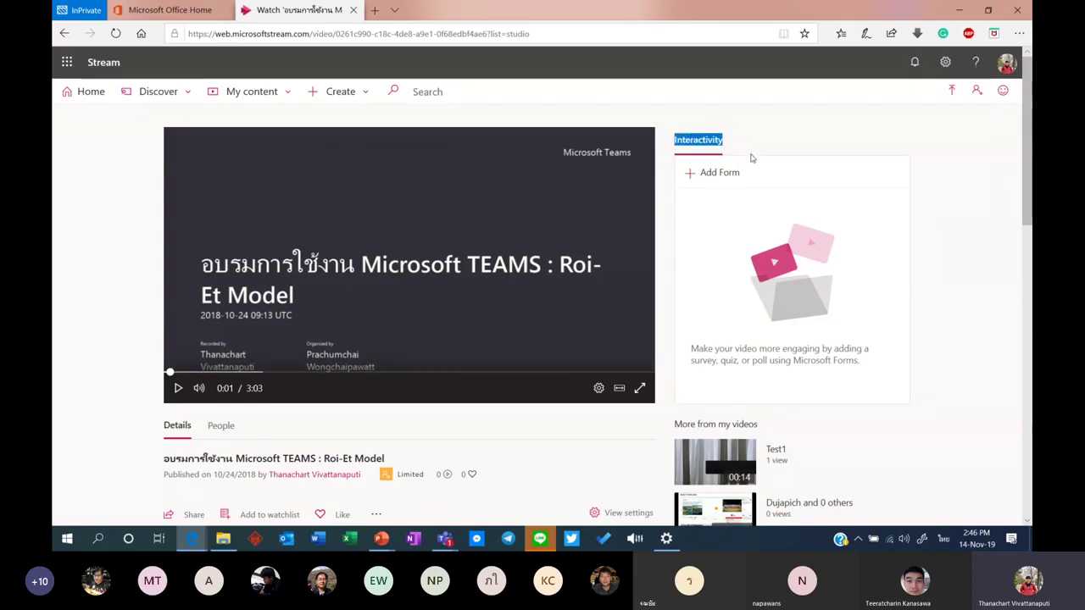
left_click_drag(854, 339, 860, 389)
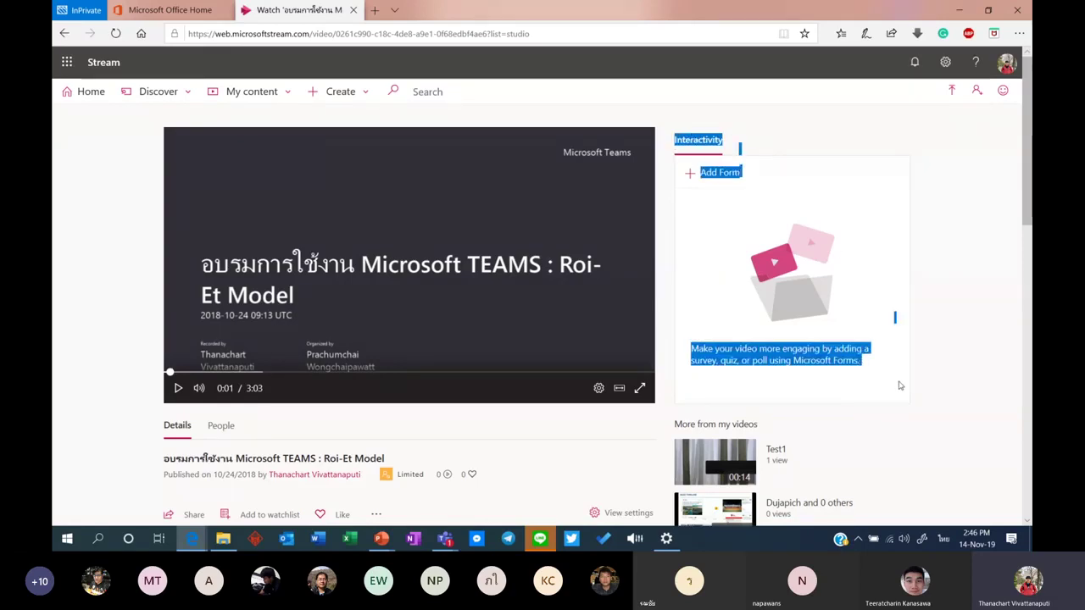
left_click(901, 386)
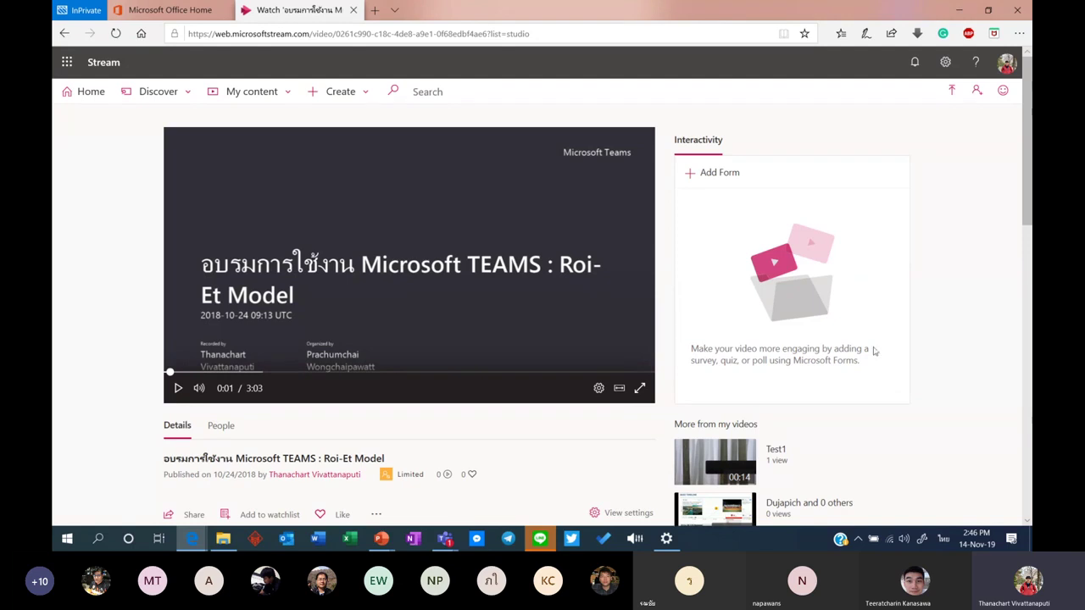
left_click(720, 182)
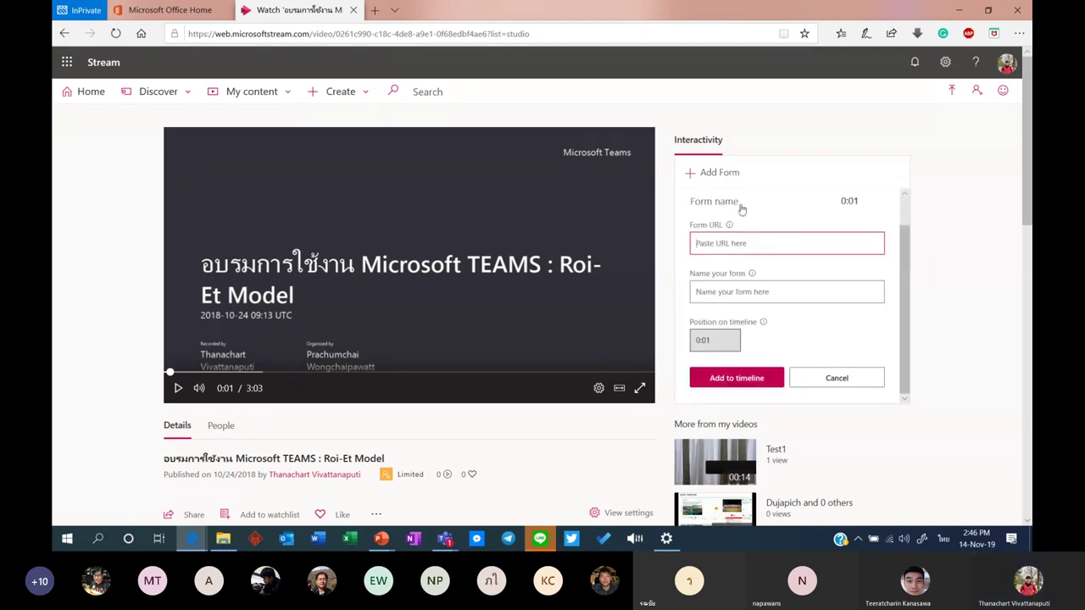
Step: Copy the response link of the 'แบบทดสอบพิเศษ 14 Nov 2019 นะครับ' quiz in Microsoft Forms
left_click(174, 10)
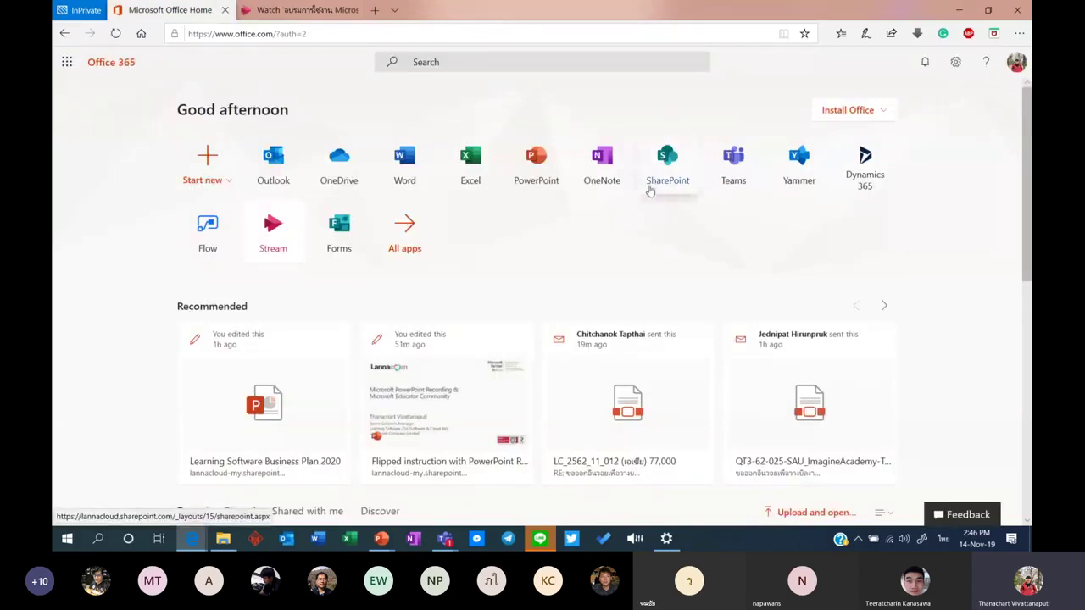
left_click(345, 235)
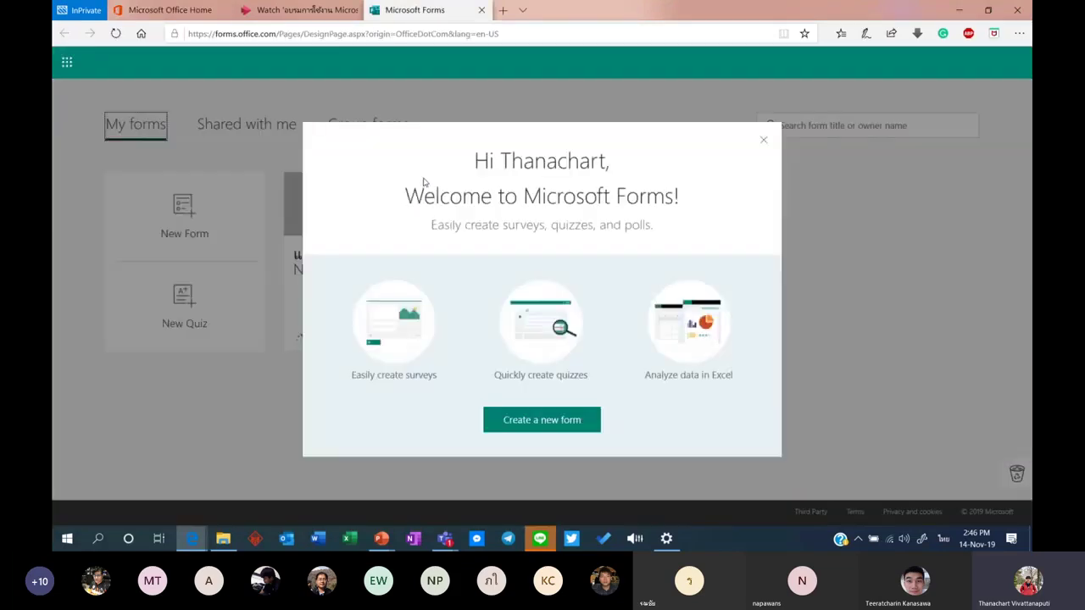
left_click(762, 139)
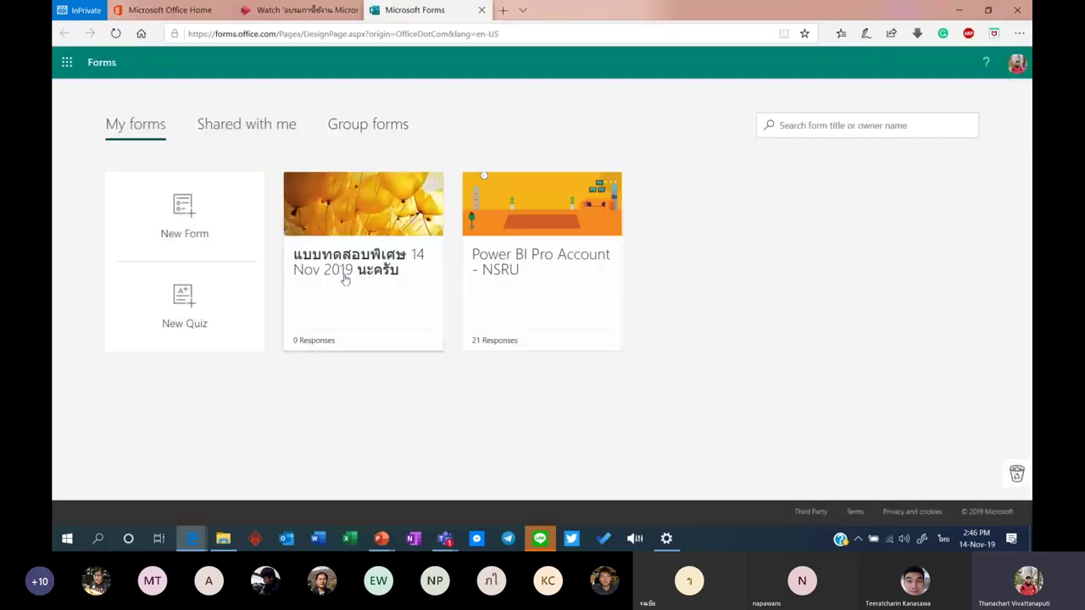
left_click(378, 310)
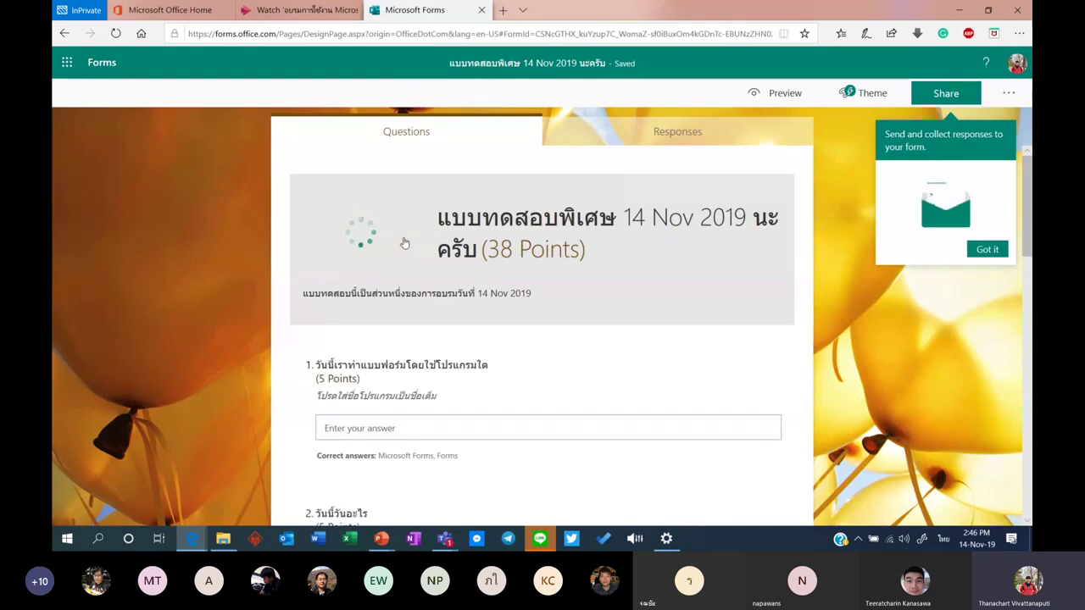
left_click(945, 93)
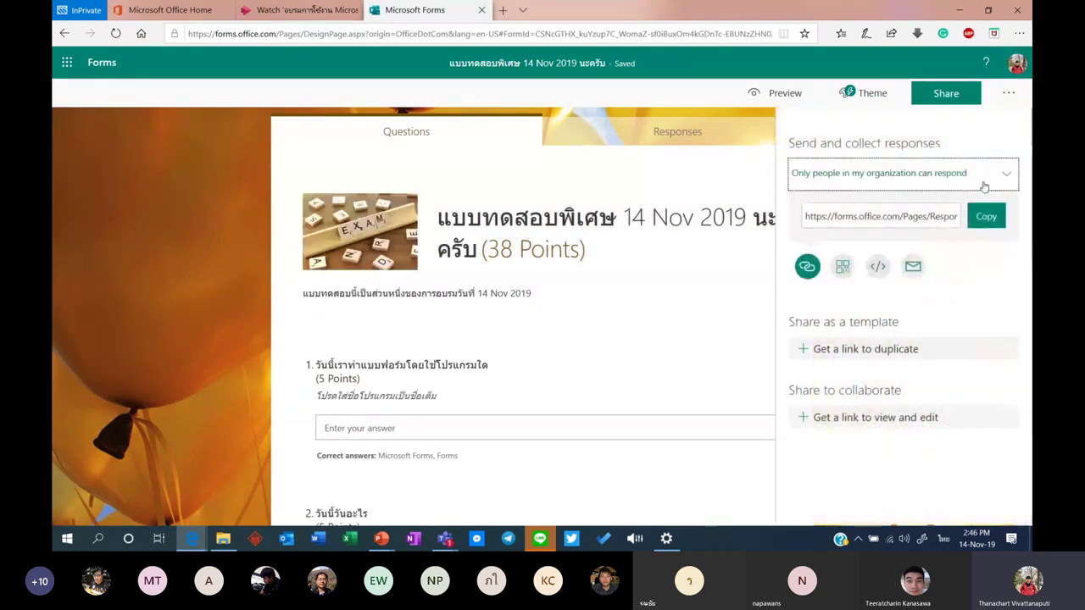
left_click(985, 216)
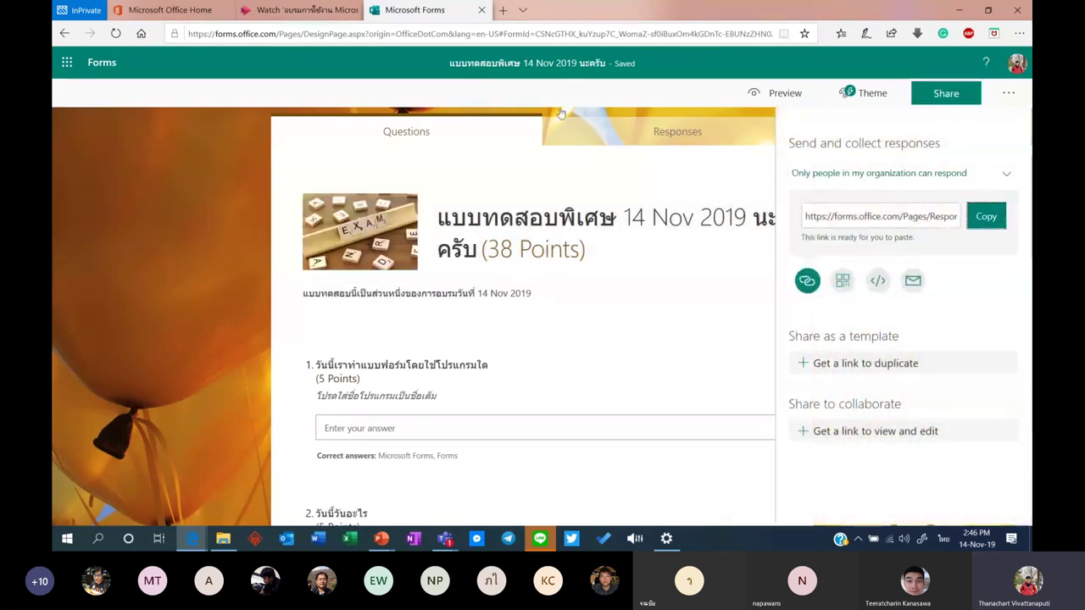
left_click(289, 12)
Step: Paste the quiz link as the Form URL and name the form 'ทดสอบ 1'
key("ctrl+v")
left_click(767, 292)
key("alt+shift")
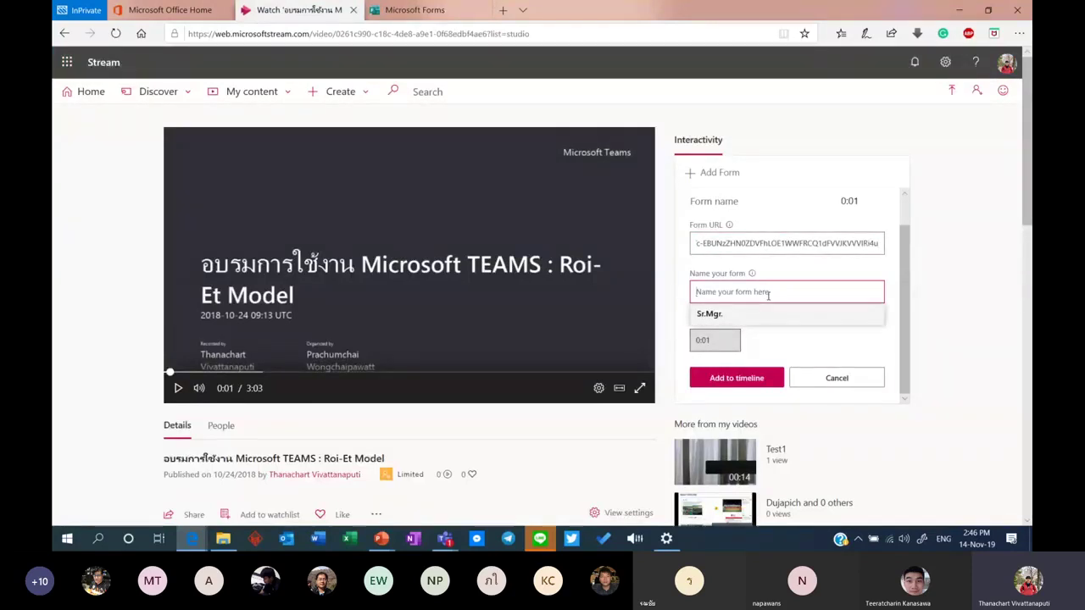
type("mfl")
key("BackSpace")
key("alt+shift")
type("ทดสอบ 1")
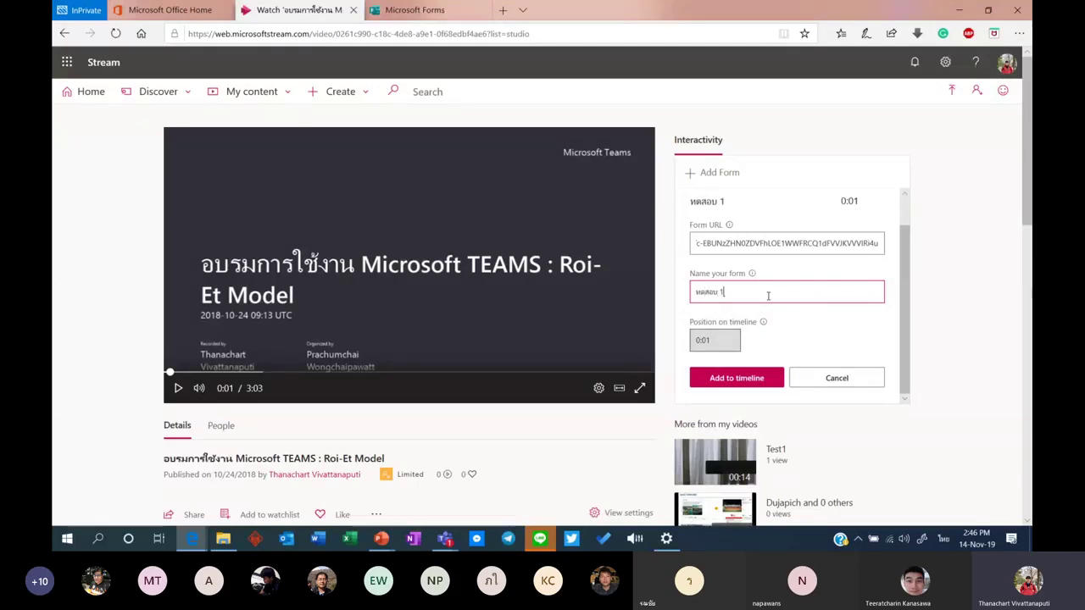
Step: Set the form to appear at 0:42 and add it to the video timeline
scroll(723, 340, "down", 1)
left_click(700, 268)
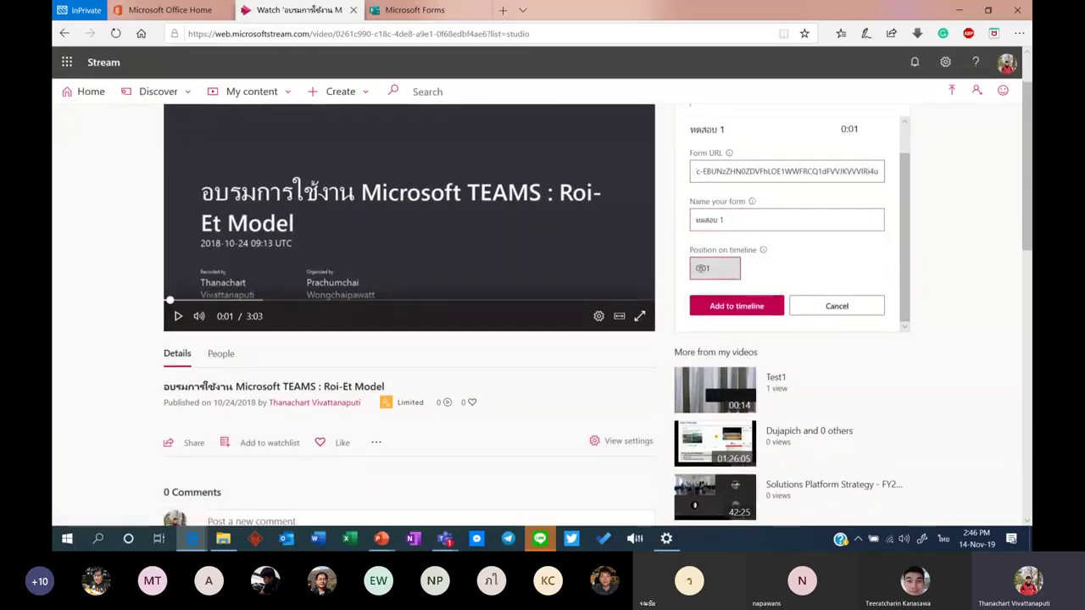
left_click_drag(237, 299, 280, 303)
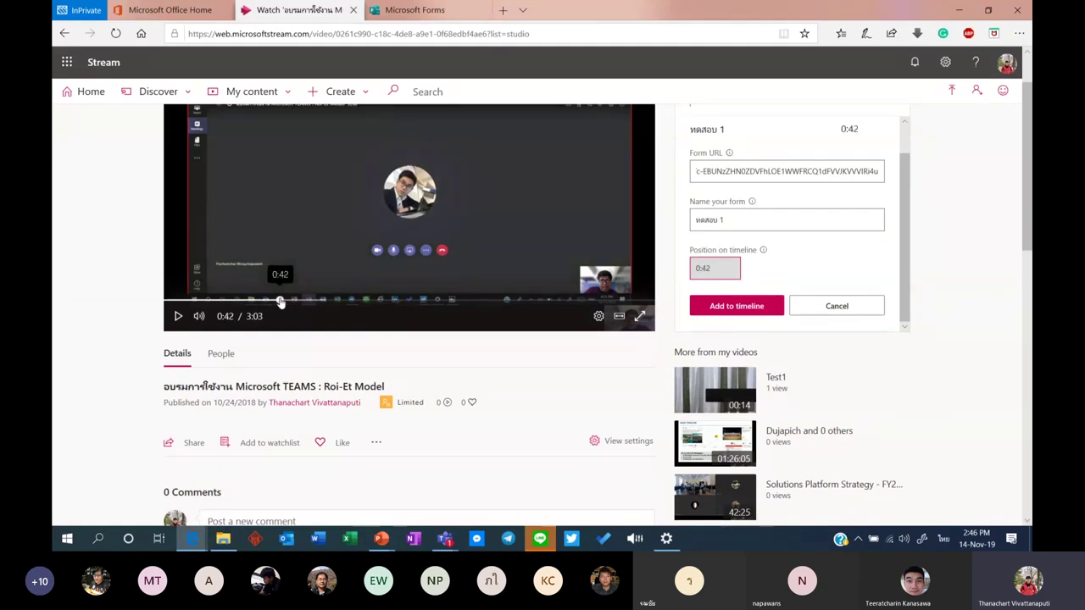
scroll(915, 351, "up", 1)
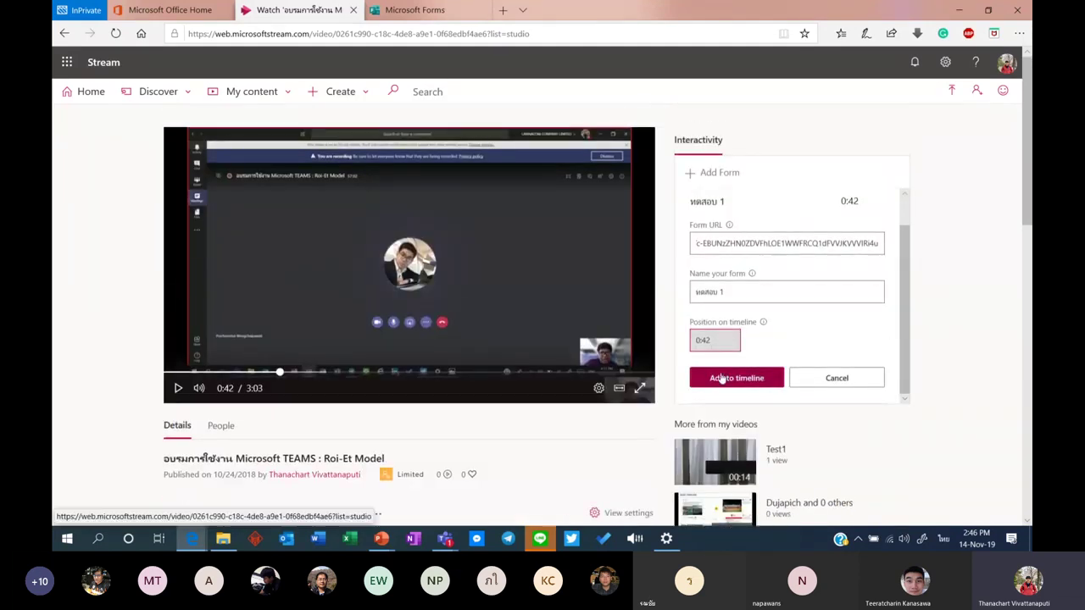
left_click(721, 379)
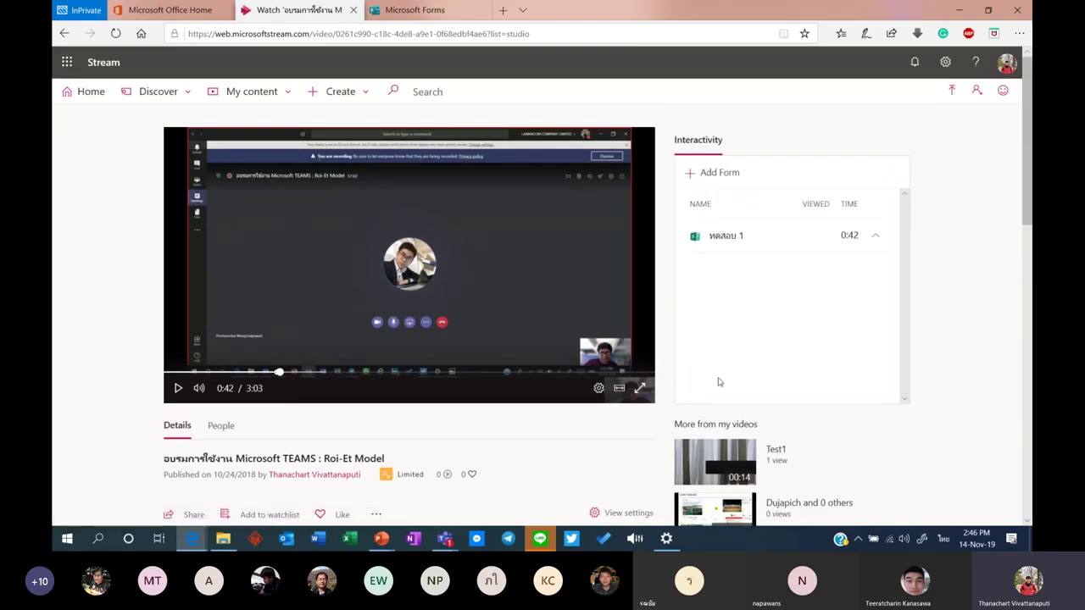
Step: Play the video muted from 0:35 toward the quiz point at 0:42
left_click(258, 371)
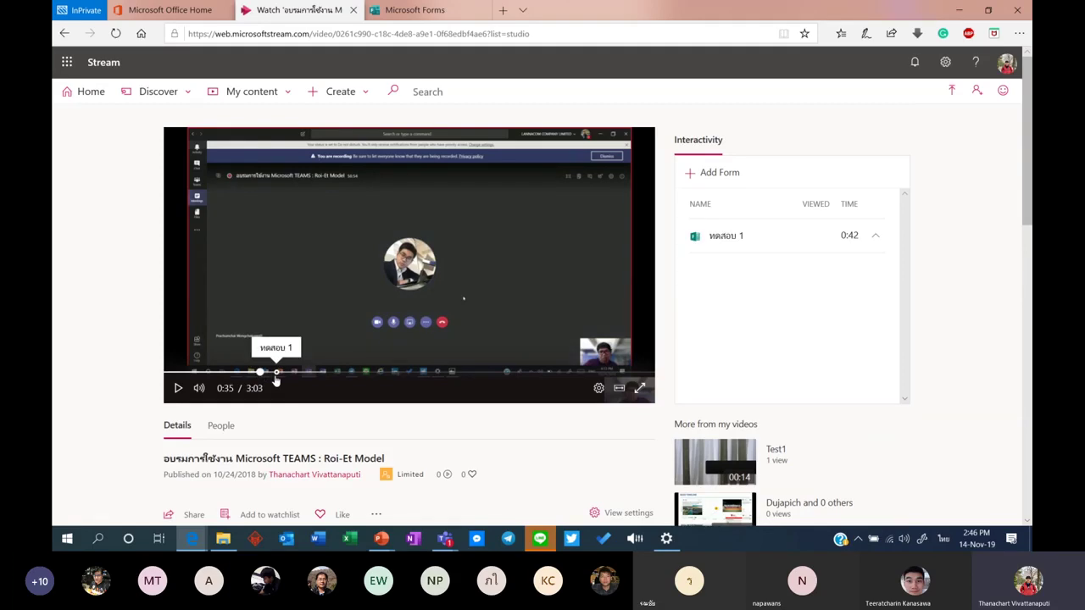
left_click(197, 390)
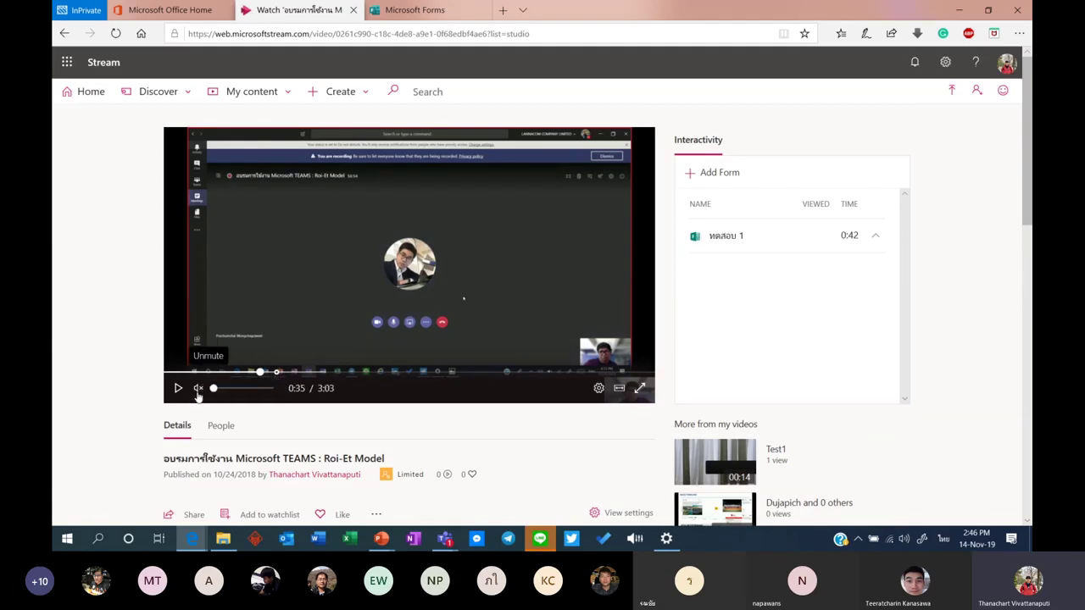
left_click(332, 310)
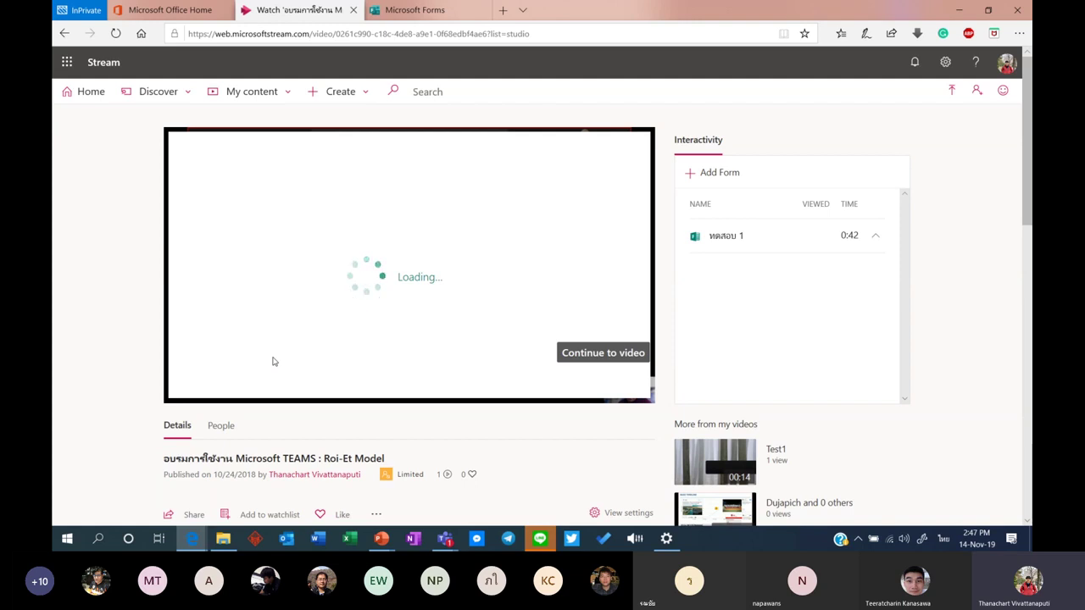
scroll(569, 204, "down", 2)
scroll(562, 254, "up", 2)
Step: Briefly bring up the Technology presentation in PowerPoint, then minimize it
mouse_move(383, 538)
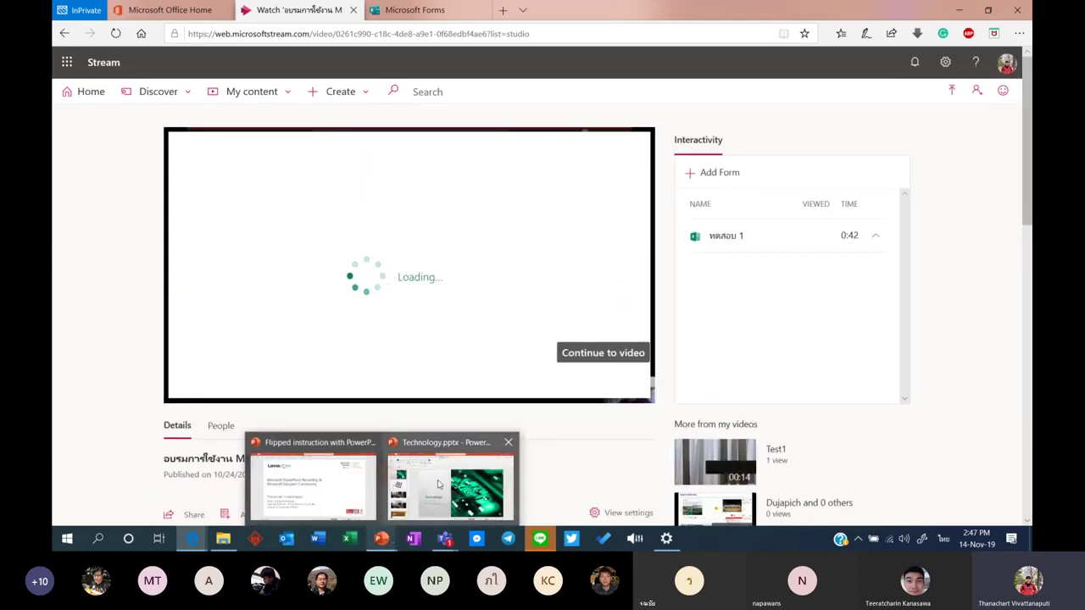
left_click(472, 481)
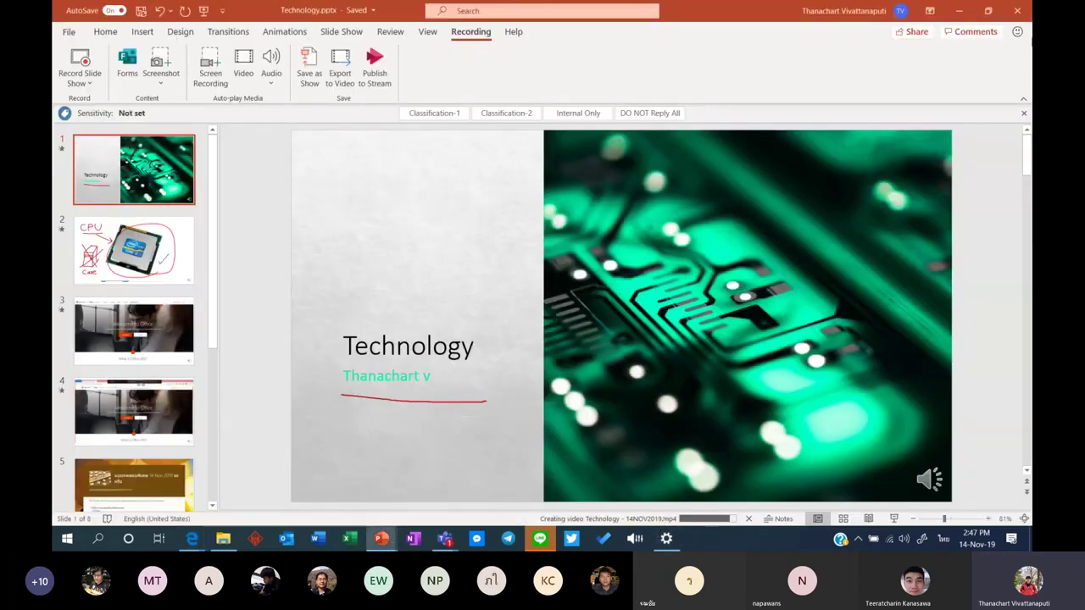
left_click(963, 12)
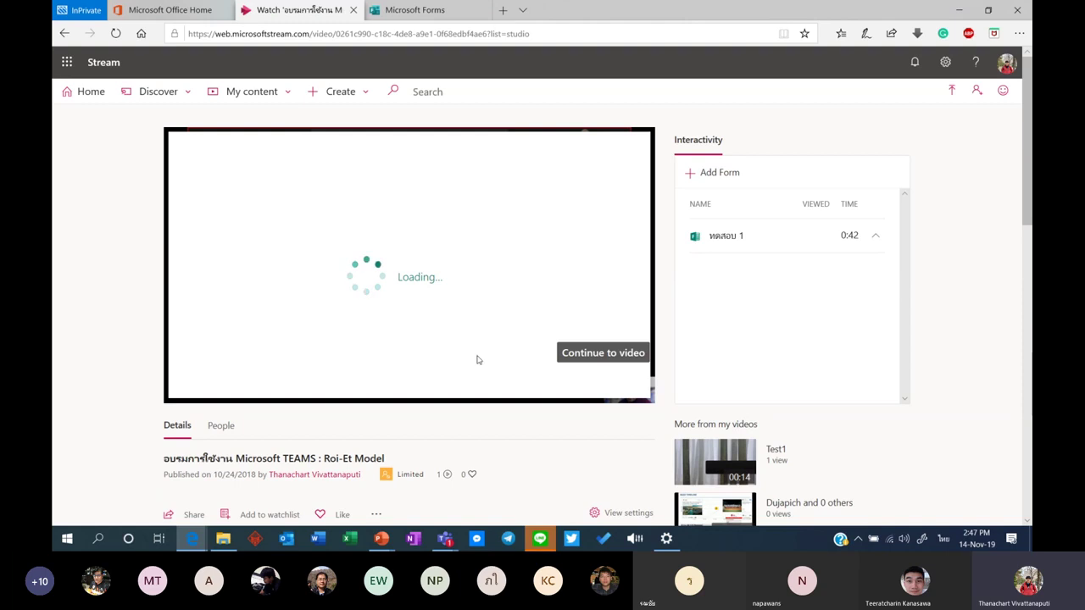
left_click(601, 353)
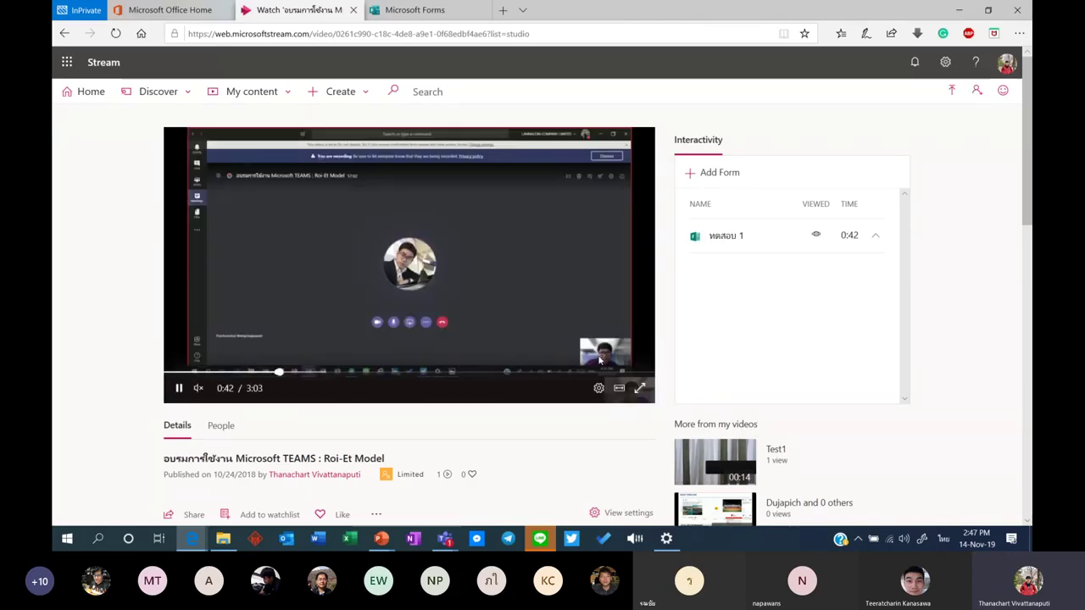
left_click(272, 372)
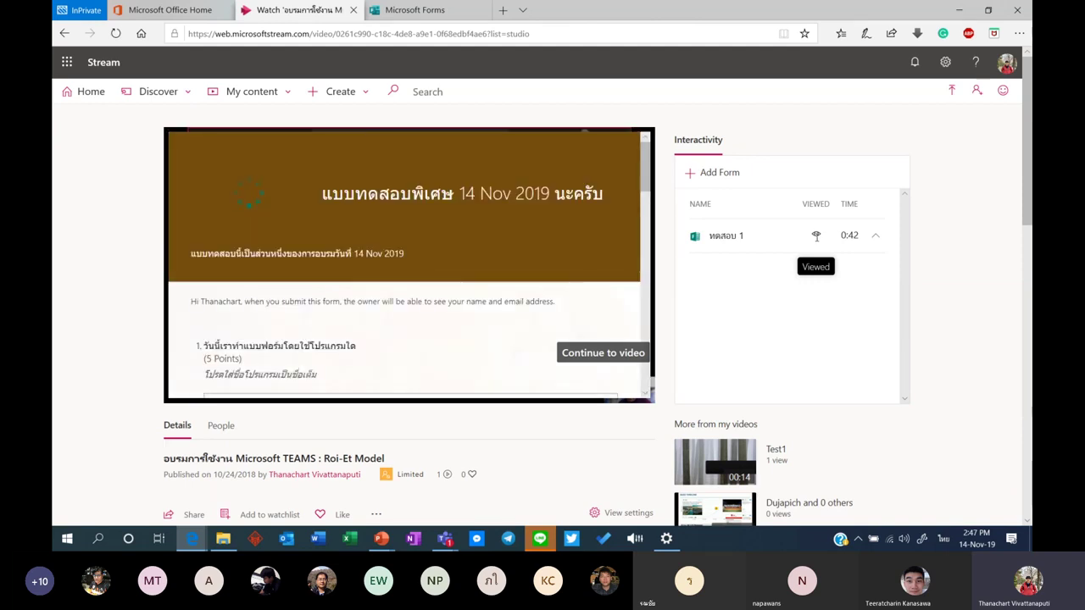
scroll(529, 218, "down", 2)
scroll(528, 222, "down", 2)
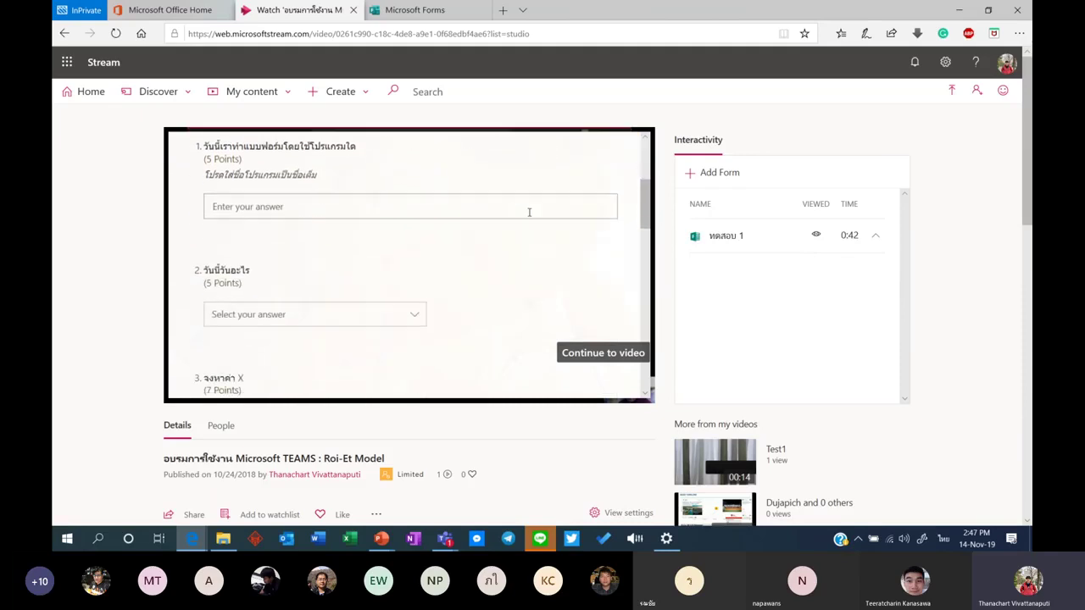
scroll(529, 222, "down", 2)
scroll(529, 222, "down", 5)
scroll(411, 255, "down", 1)
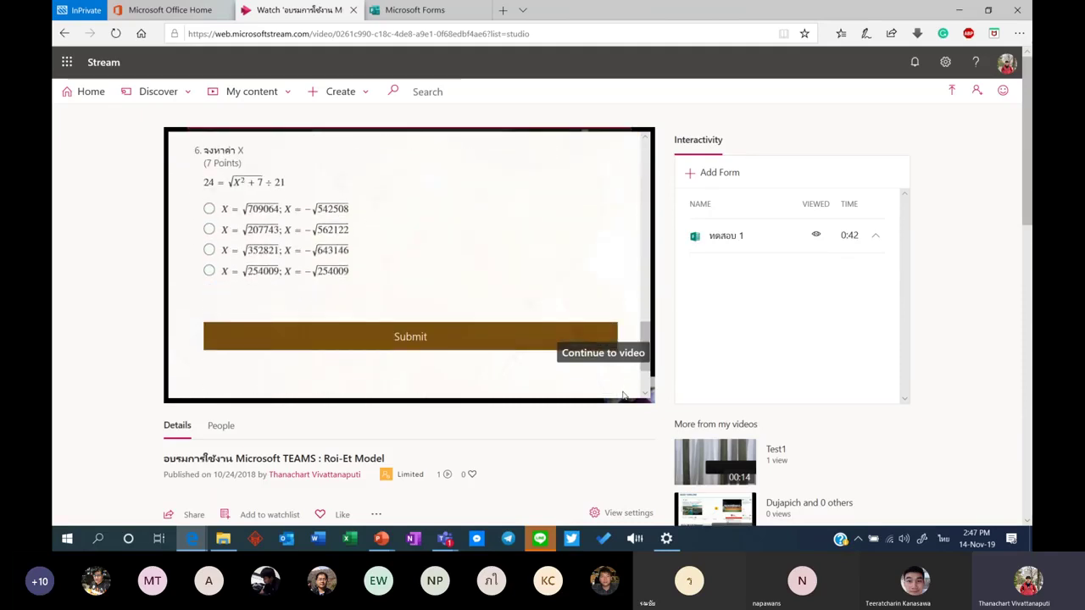
scroll(407, 249, "up", 2)
scroll(398, 242, "up", 2)
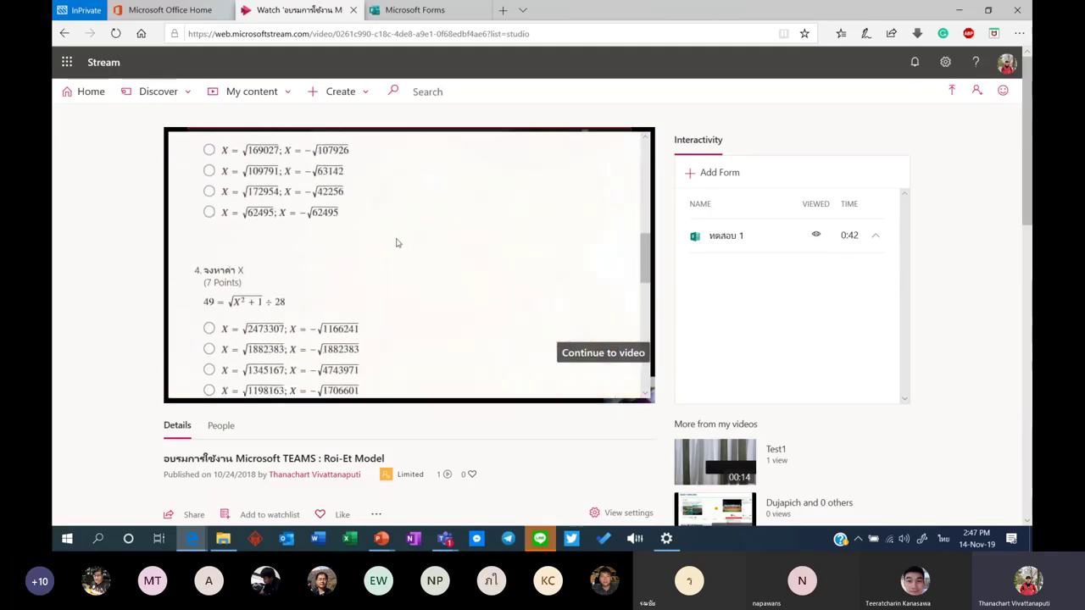
scroll(391, 236, "up", 6)
scroll(392, 237, "up", 3)
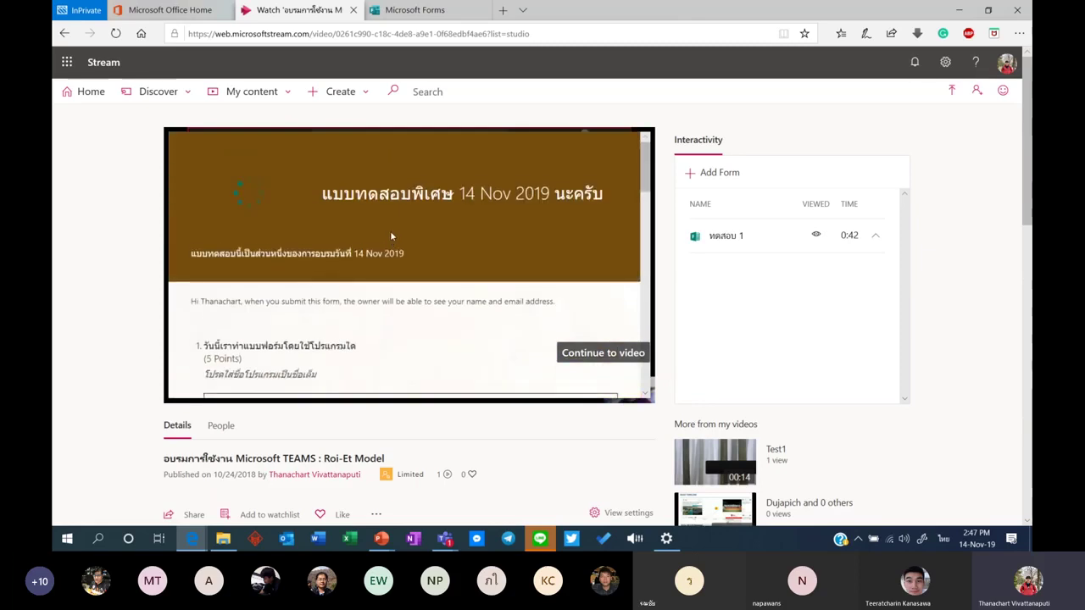
Step: Close the quiz to resume the video, then expand and collapse the ทดสอบ 1 entry's details
left_click(628, 359)
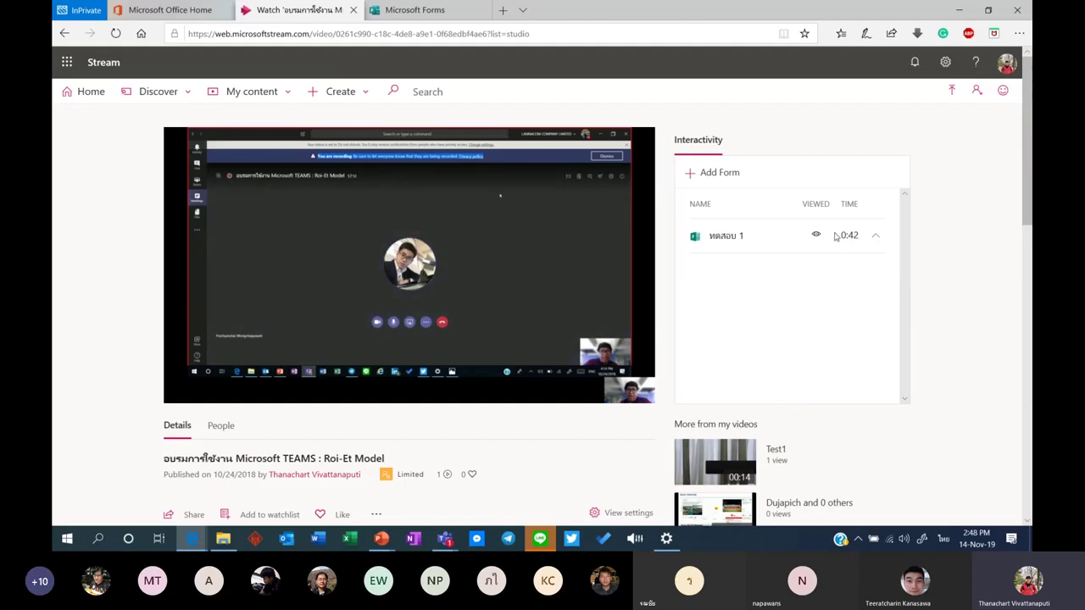
left_click(876, 238)
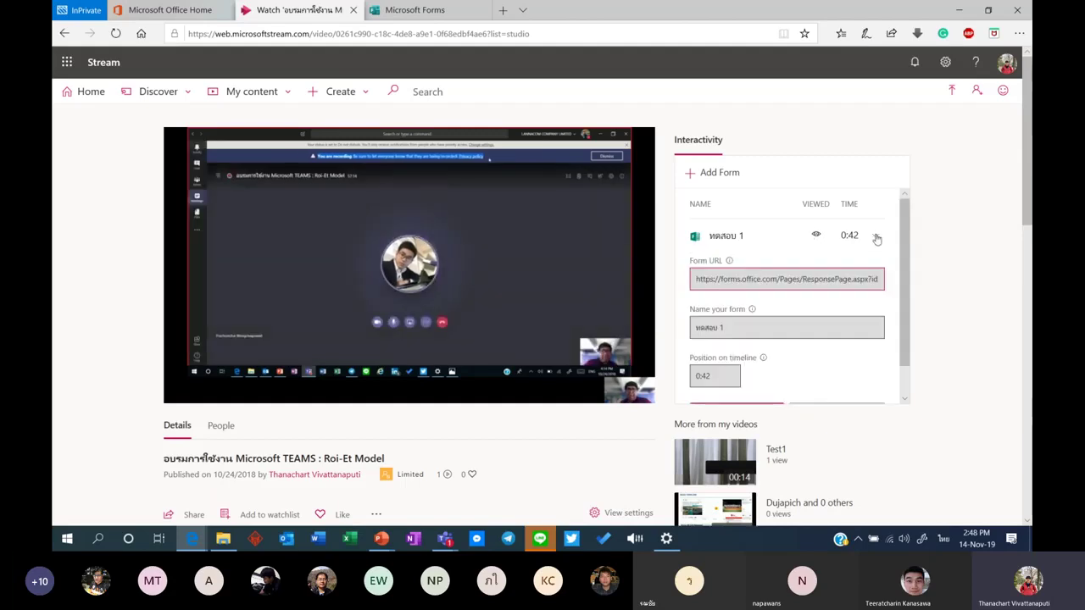
left_click(876, 237)
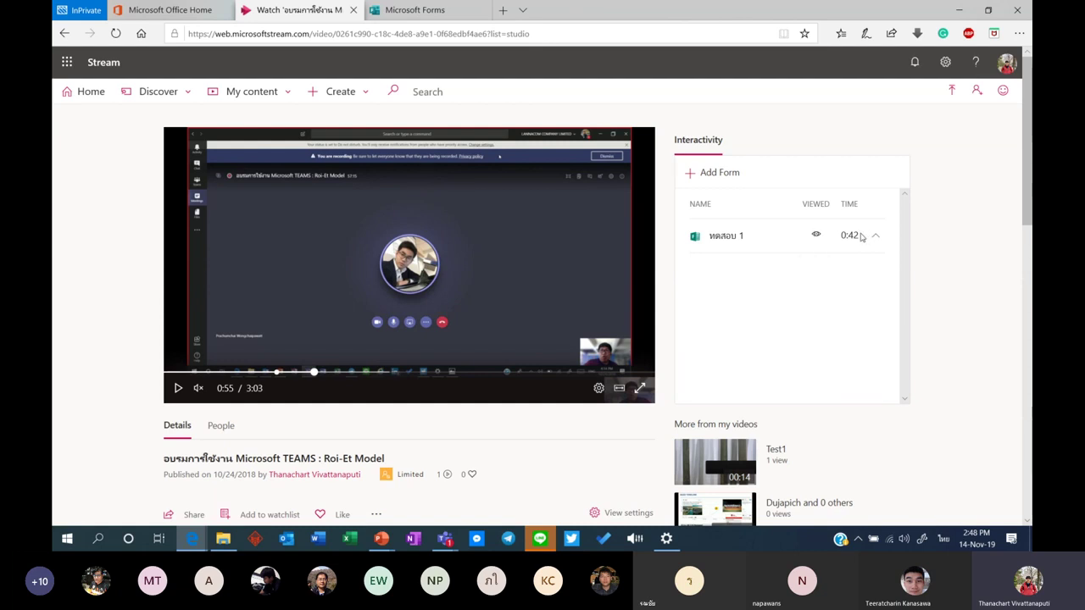
left_click(251, 92)
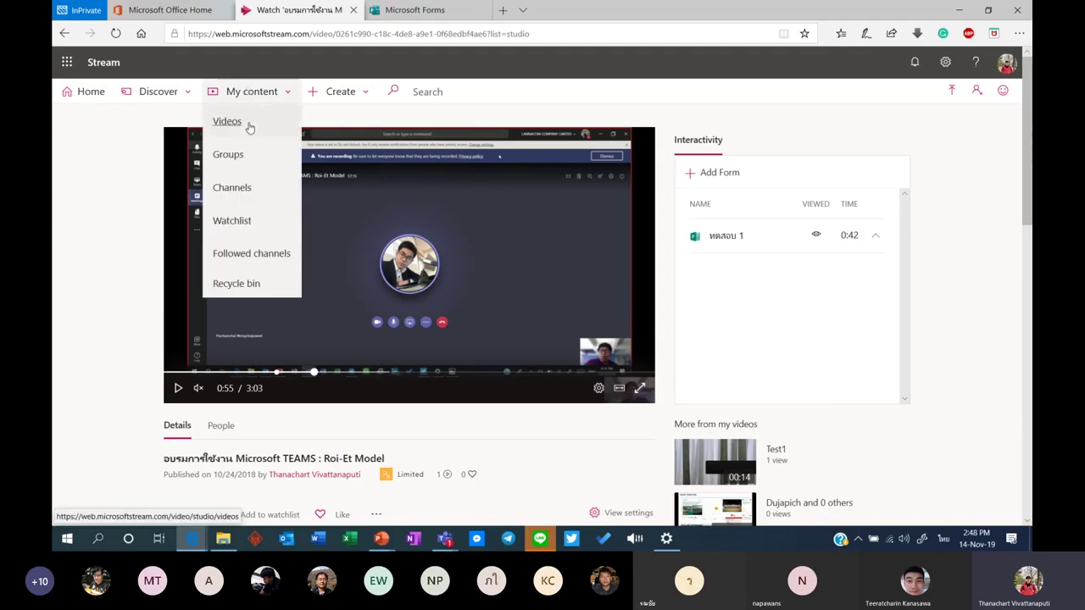
Step: Open My content > Videos and check PowerPoint's upload status for Technology - 14NOV2019 until it appears
left_click(248, 124)
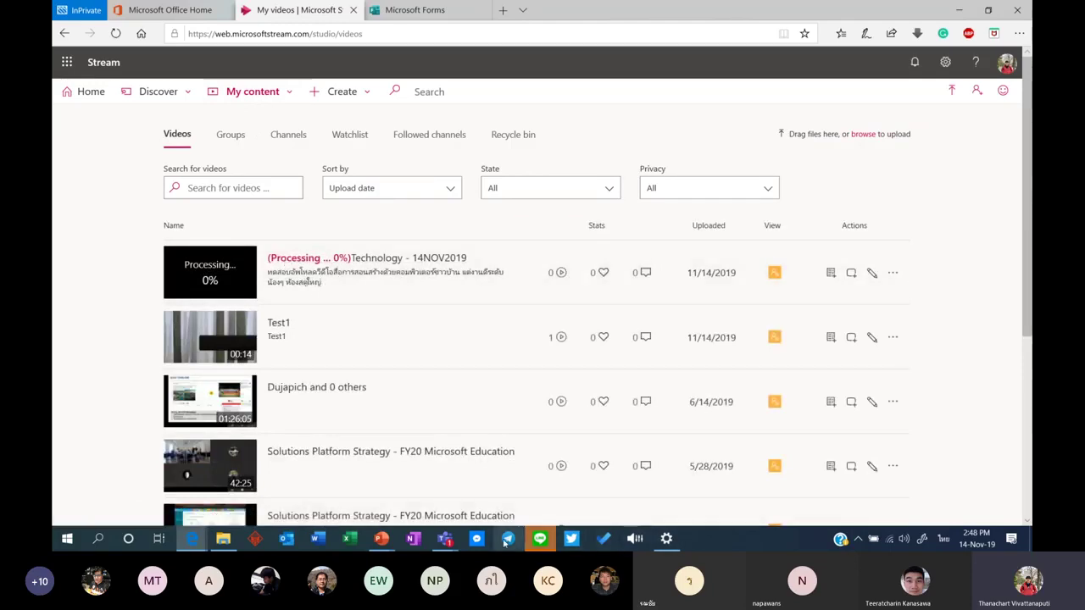
mouse_move(381, 539)
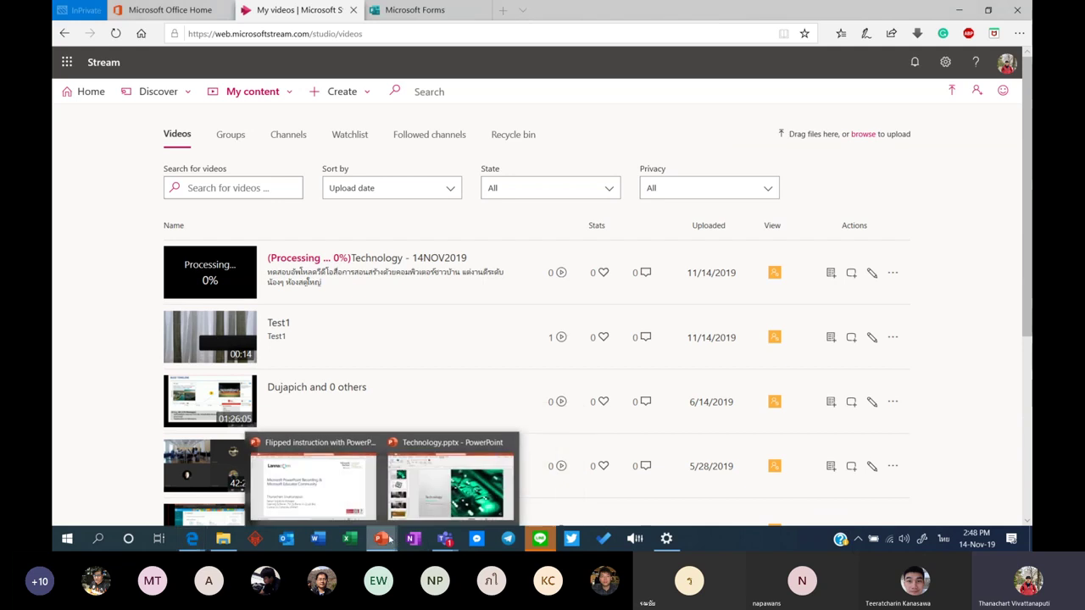
left_click(449, 497)
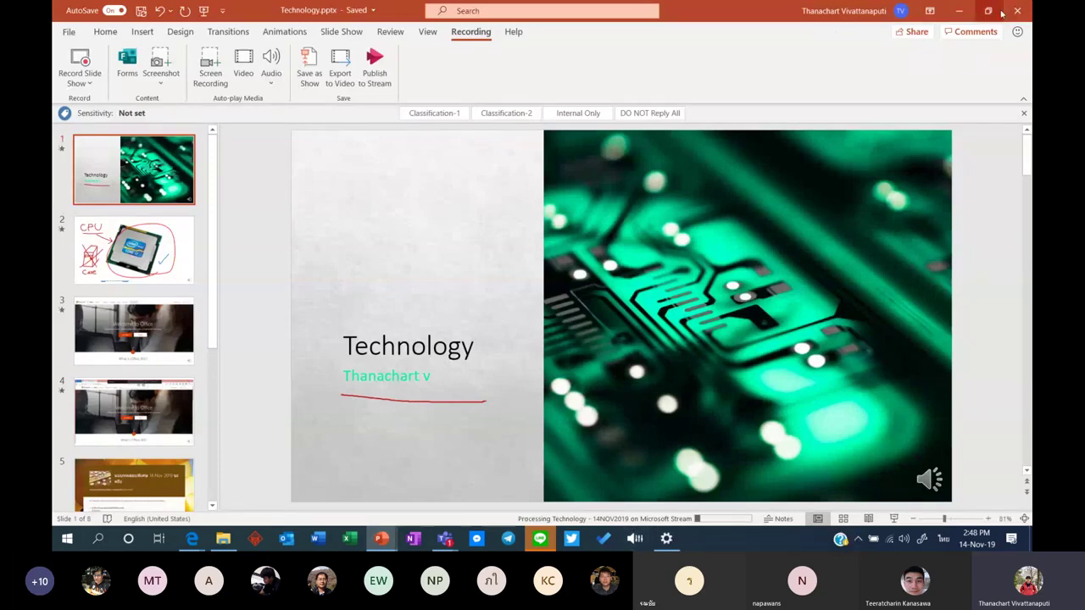
left_click(958, 11)
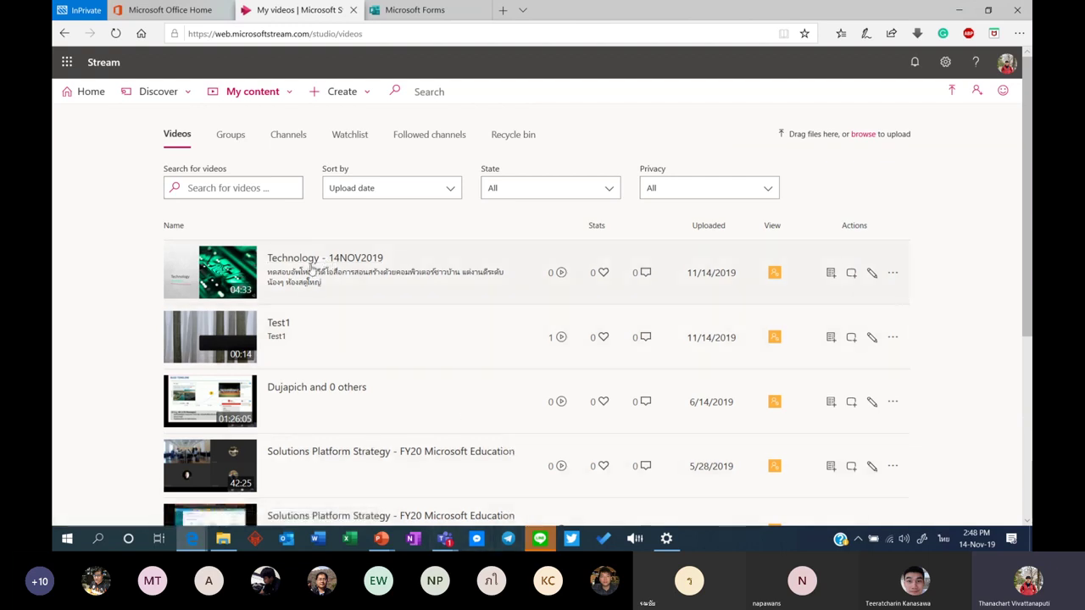
mouse_move(381, 538)
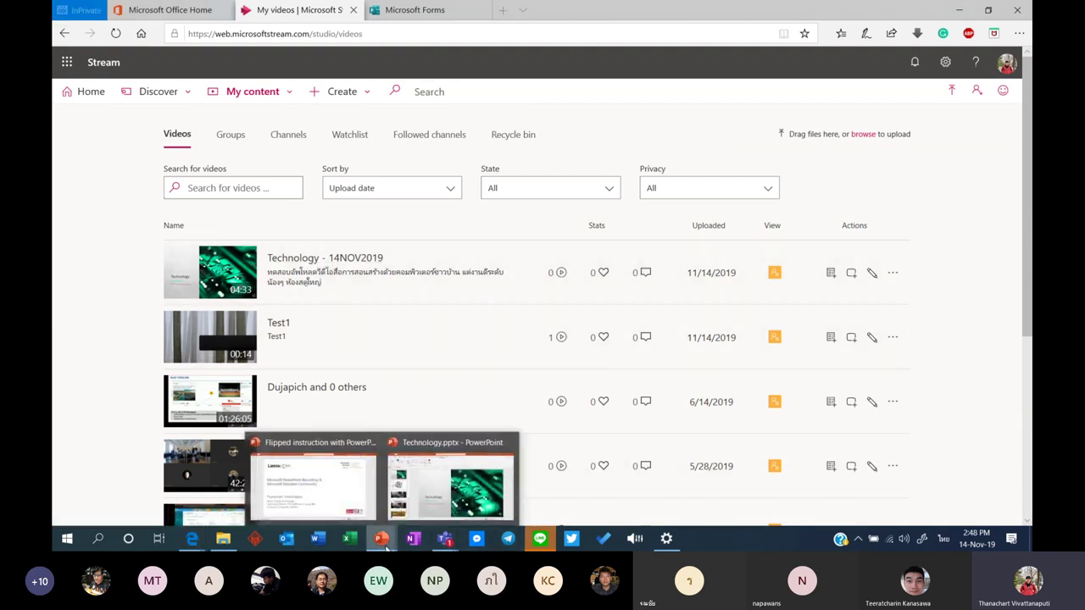
left_click(453, 502)
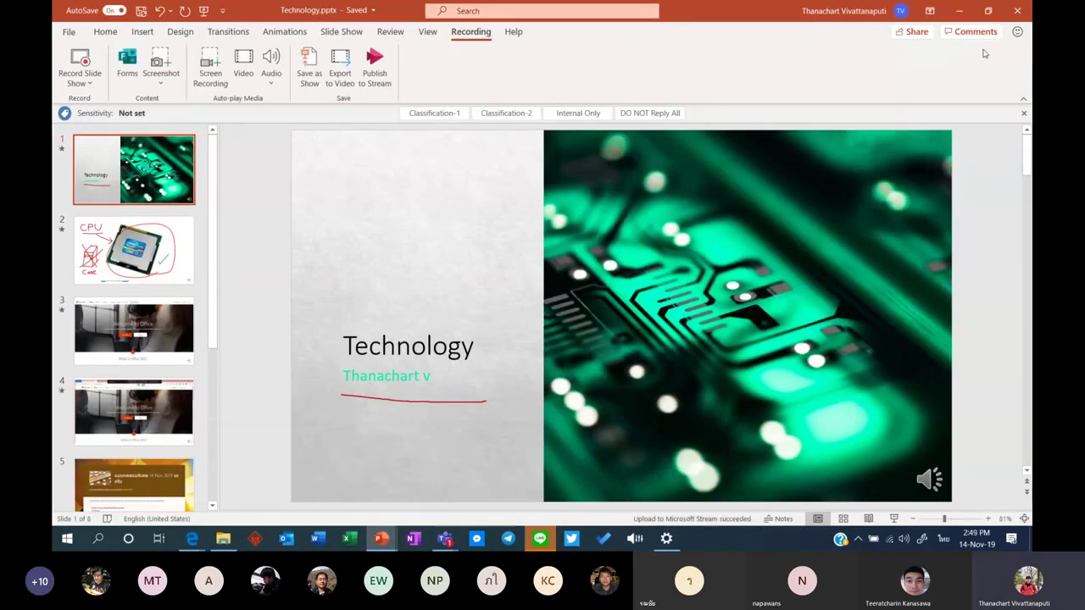
left_click(958, 10)
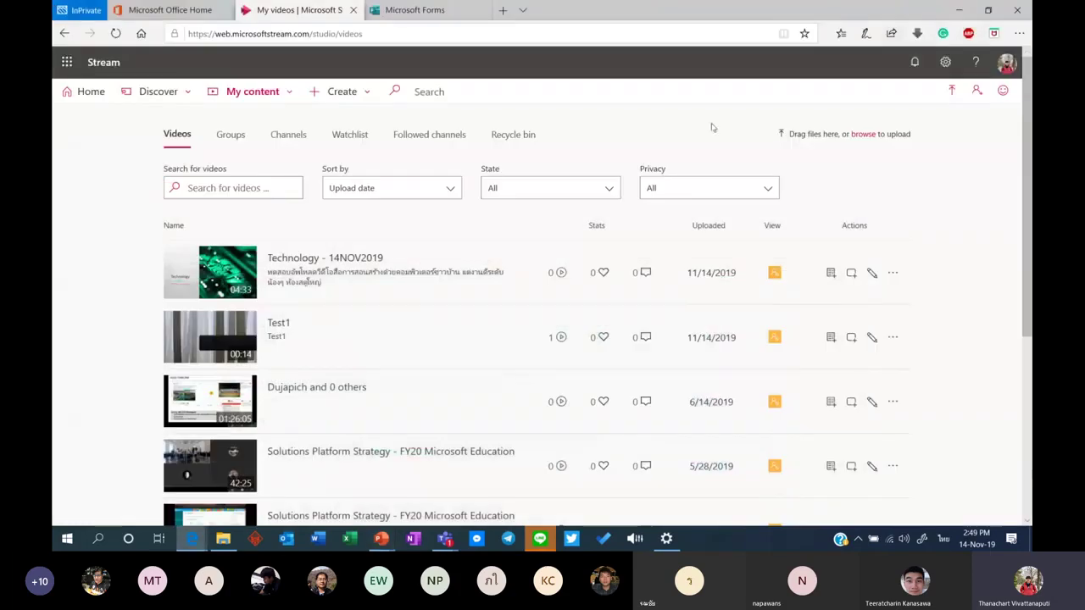
Step: Open the Technology - 14NOV2019 video and play it with the sound input set to Stereo Mix
left_click(371, 263)
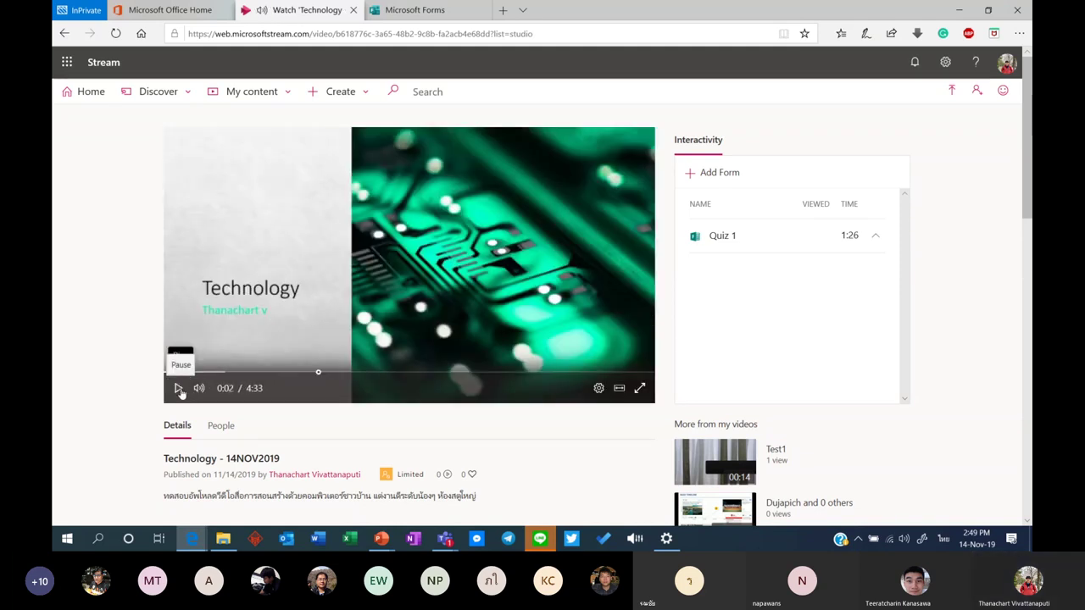
left_click(178, 388)
left_click(666, 538)
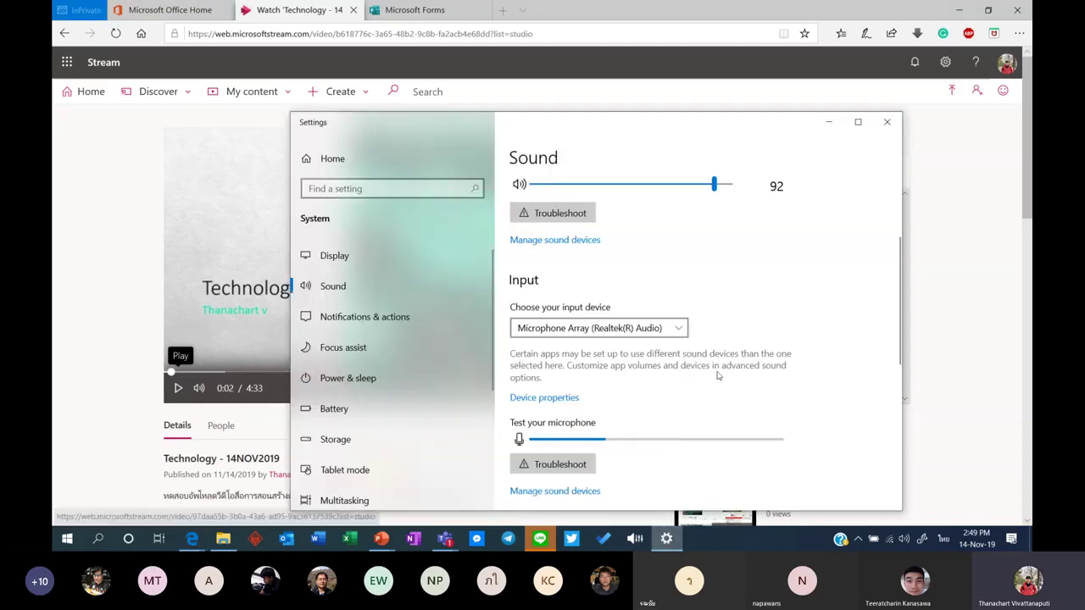
left_click(661, 332)
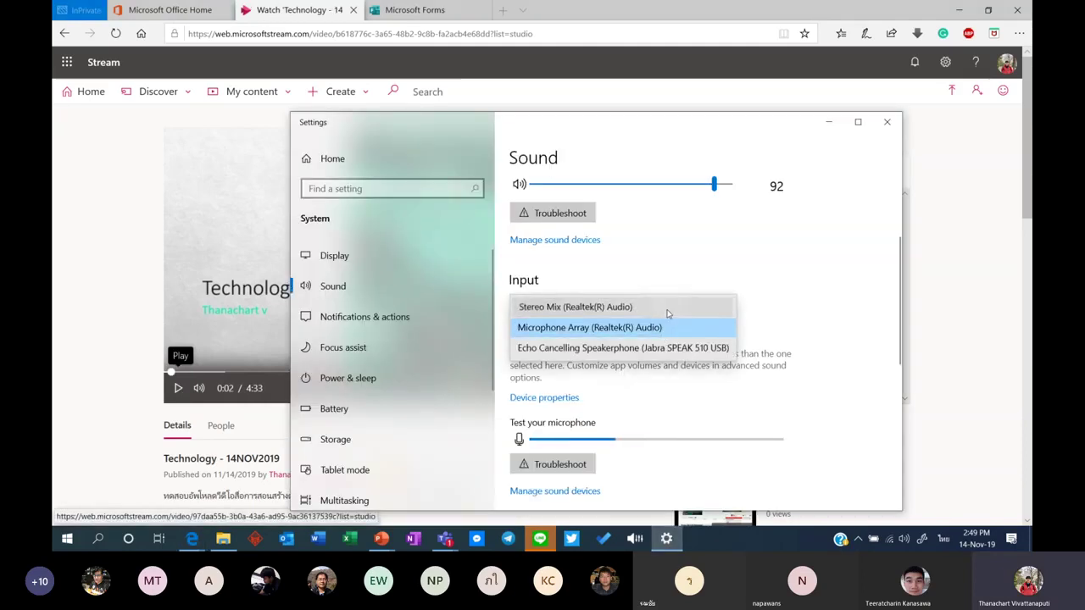
left_click(666, 309)
left_click(185, 387)
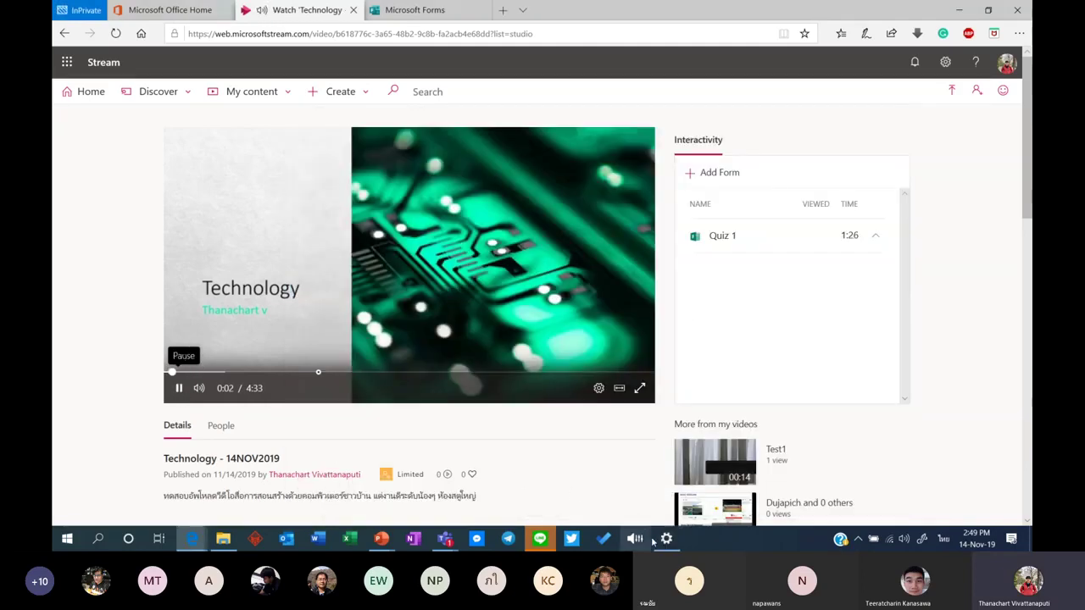
left_click(669, 541)
left_click(675, 546)
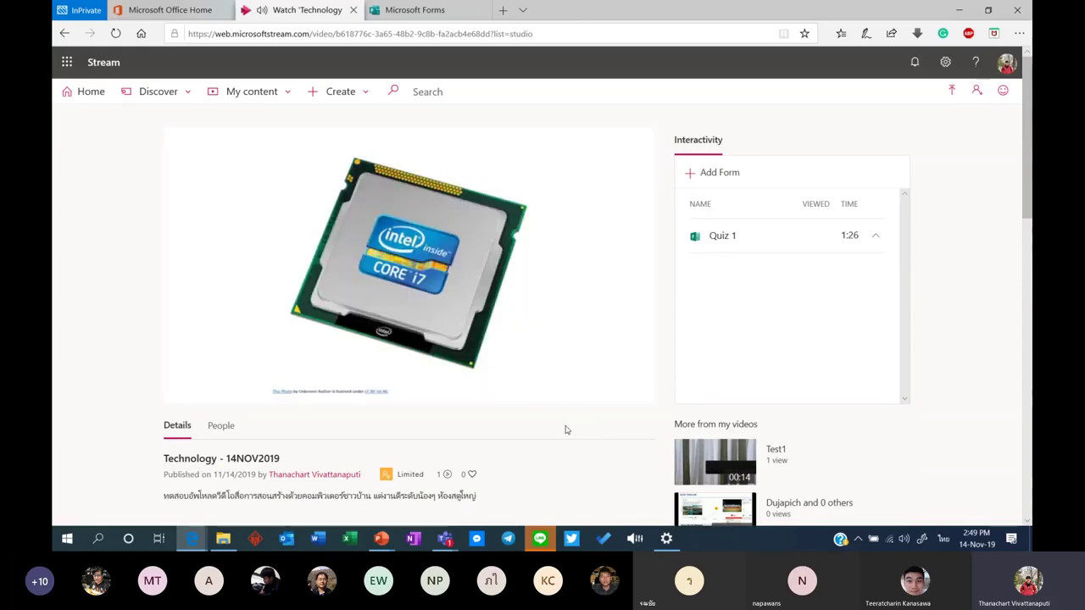
mouse_move(191, 392)
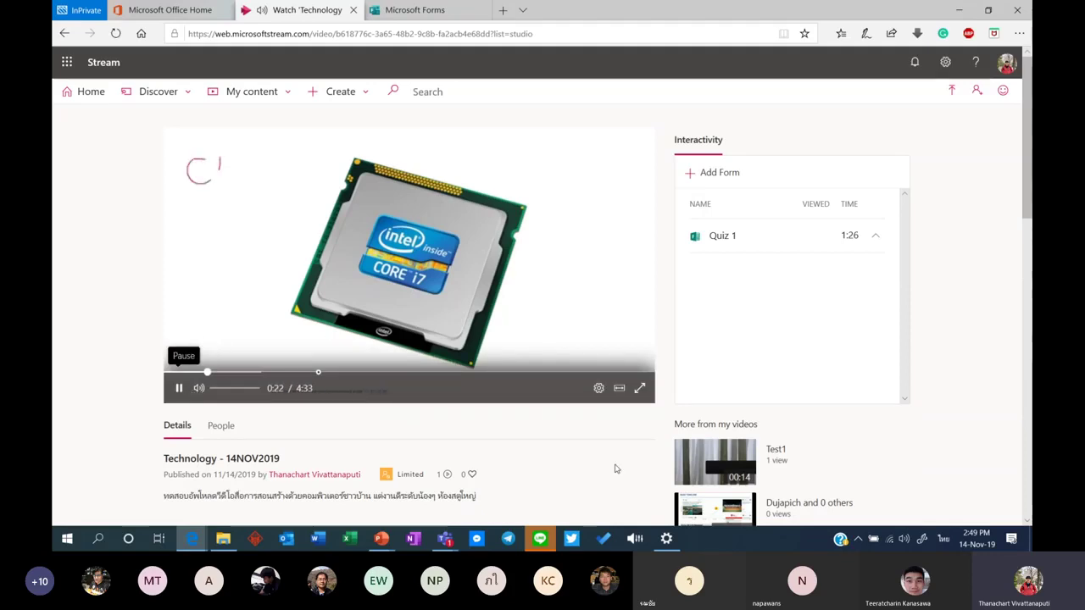
Step: Switch sound input back to Microphone Array, resume the video muted, and jump to 1:17
left_click(666, 538)
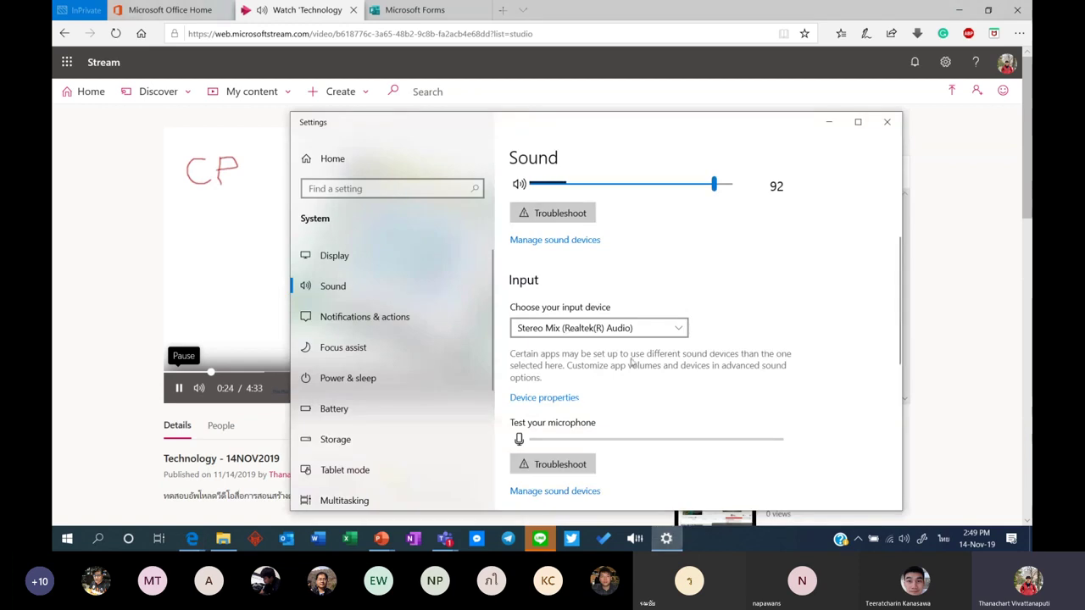
scroll(637, 401, "up", 1)
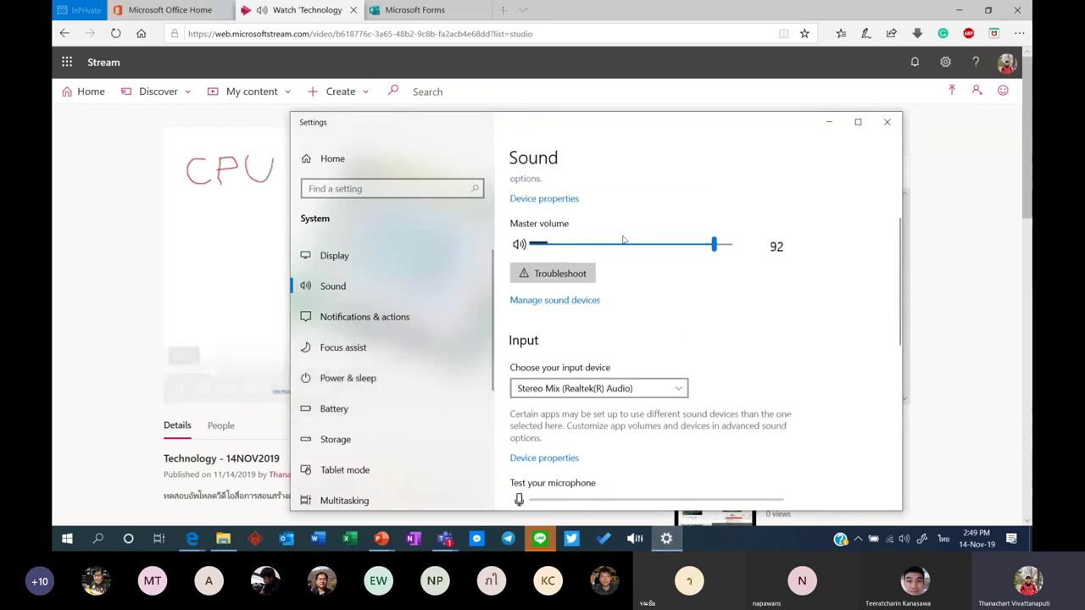
left_click(631, 395)
left_click(615, 408)
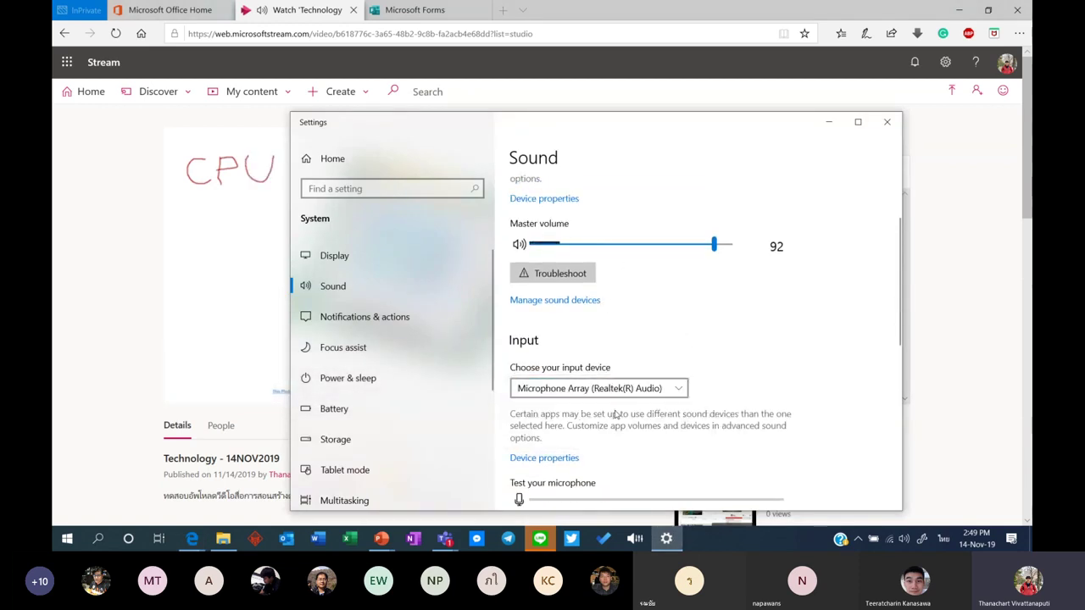
left_click(120, 366)
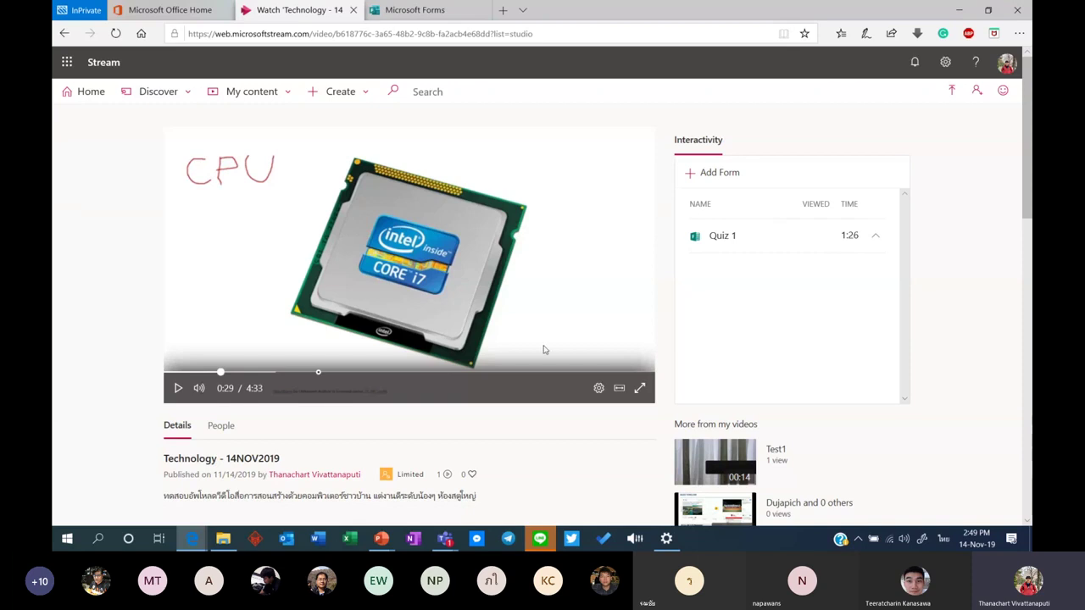
mouse_move(200, 390)
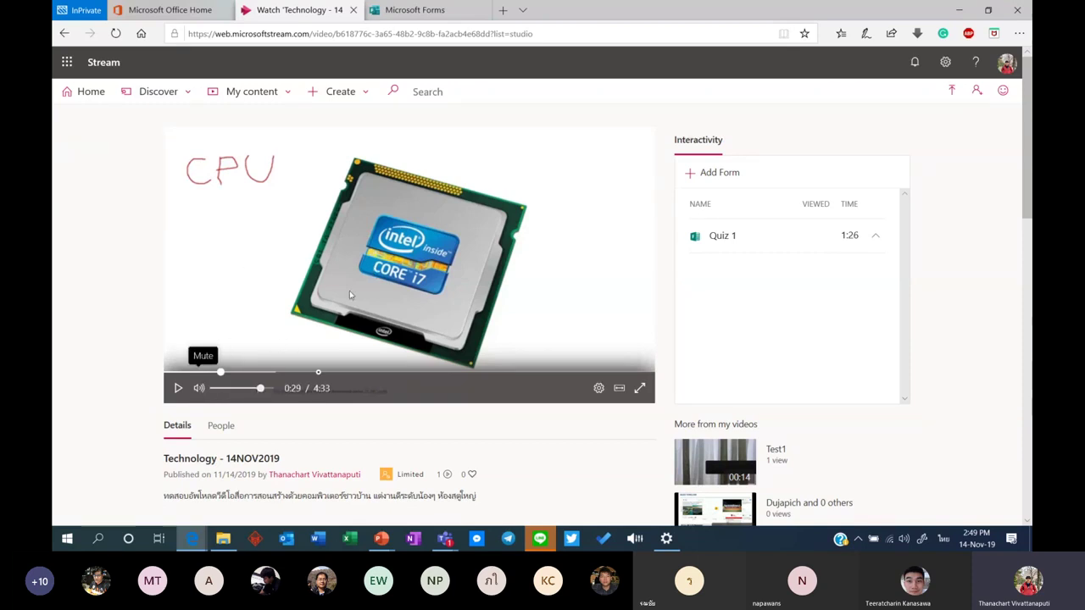
left_click(396, 297)
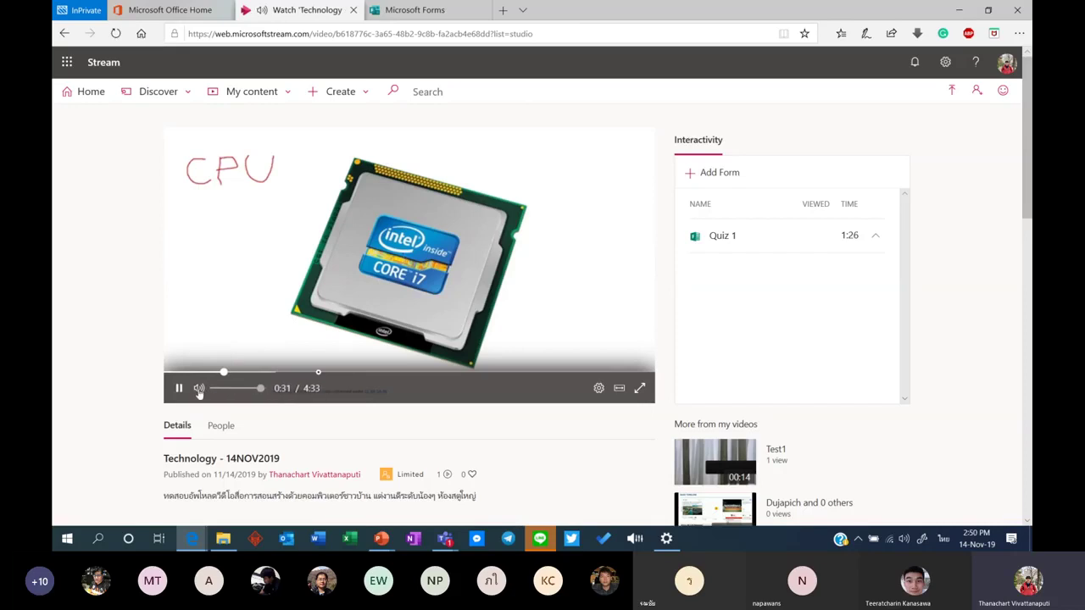
left_click(199, 389)
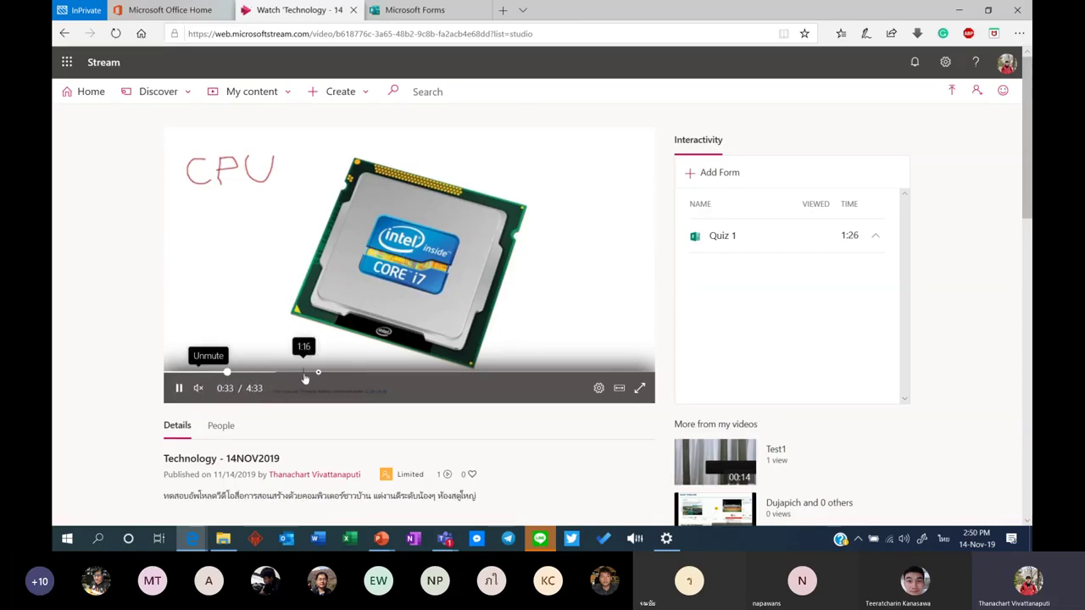
left_click(302, 371)
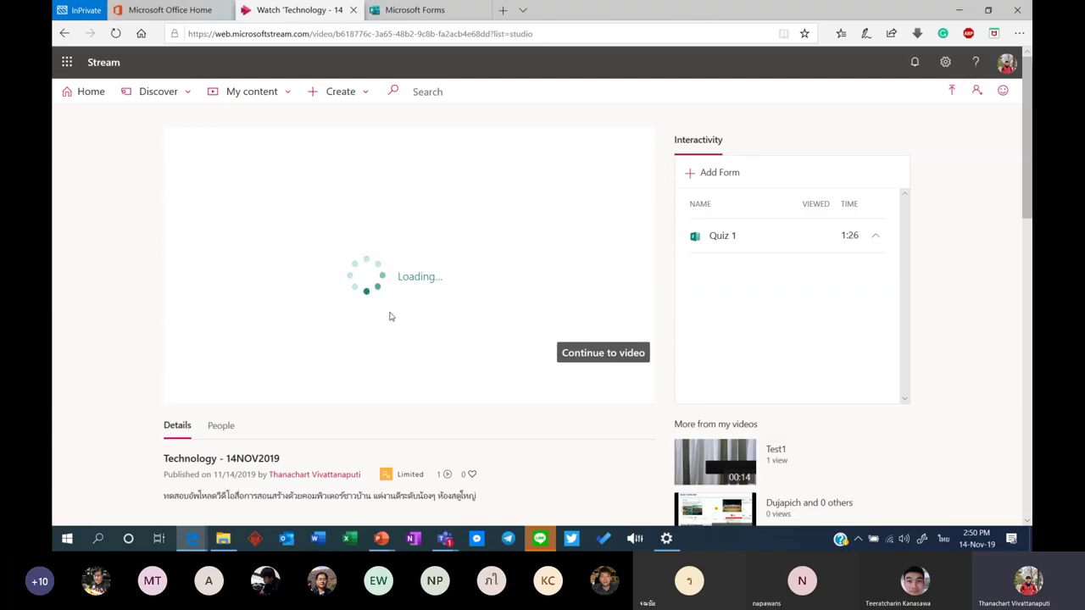
Step: Switch input to English, enter 'Microsoft Forms', and answer question 2 with พฤหัสบดี
scroll(353, 322, "down", 2)
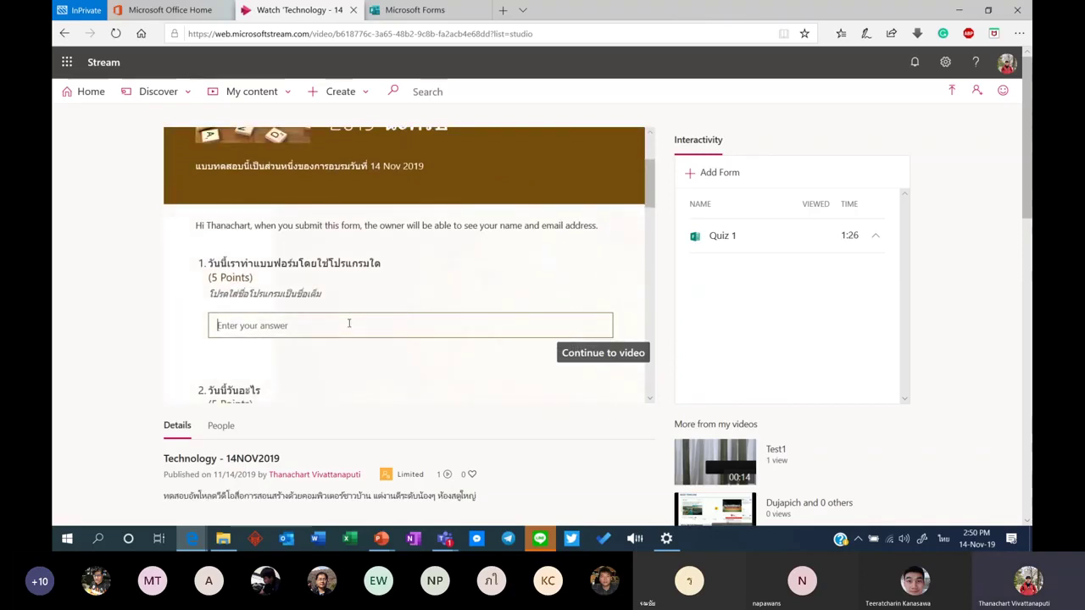
key("grave")
type("Microsoft Forms")
scroll(350, 324, "down", 2)
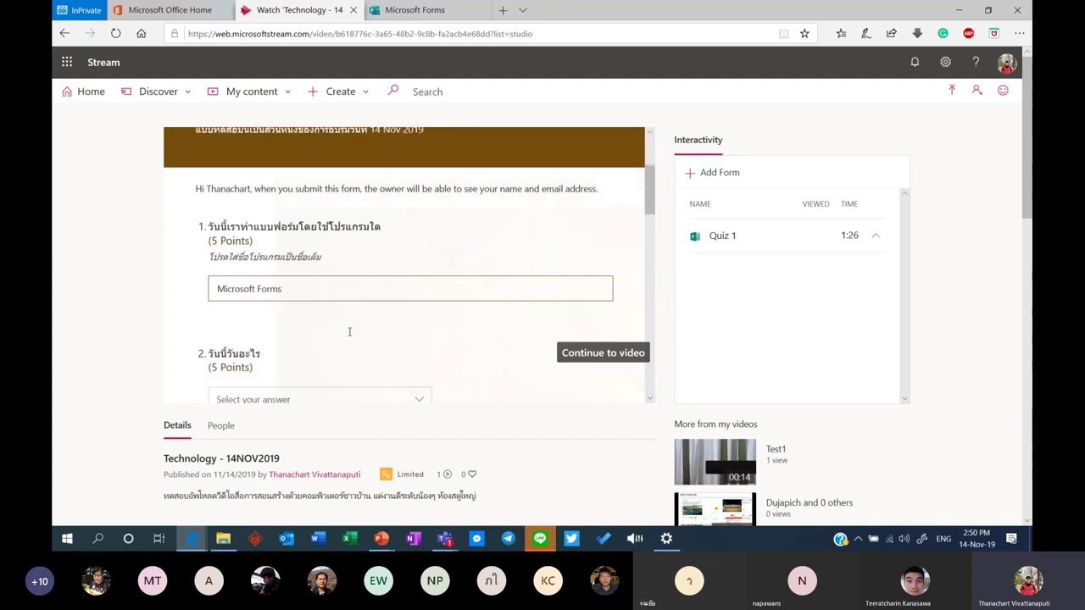
left_click(362, 314)
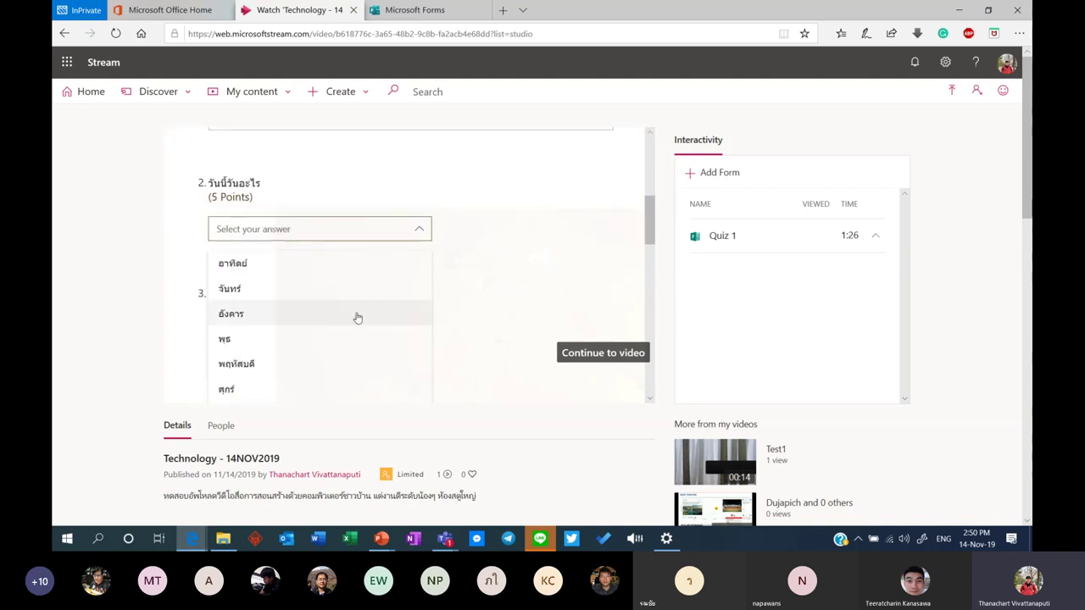
left_click(270, 359)
scroll(381, 310, "down", 1)
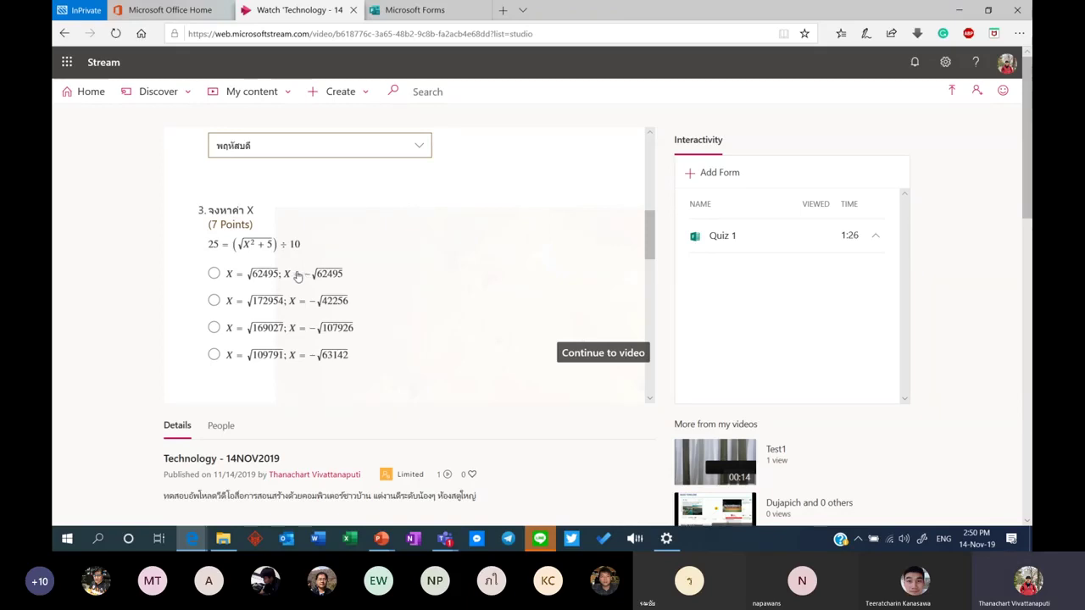
Step: Answer questions 3–6 with the first, third, fourth and second choices respectively
left_click(297, 276)
scroll(278, 319, "down", 3)
scroll(275, 320, "down", 2)
left_click(275, 319)
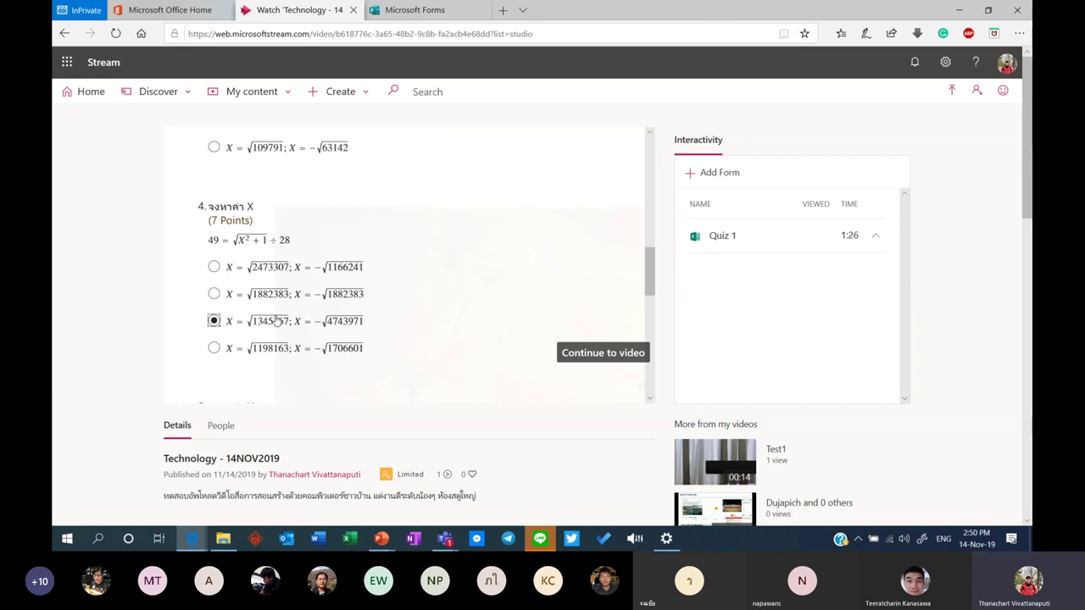
scroll(275, 320, "down", 4)
left_click(282, 383)
scroll(304, 370, "down", 2)
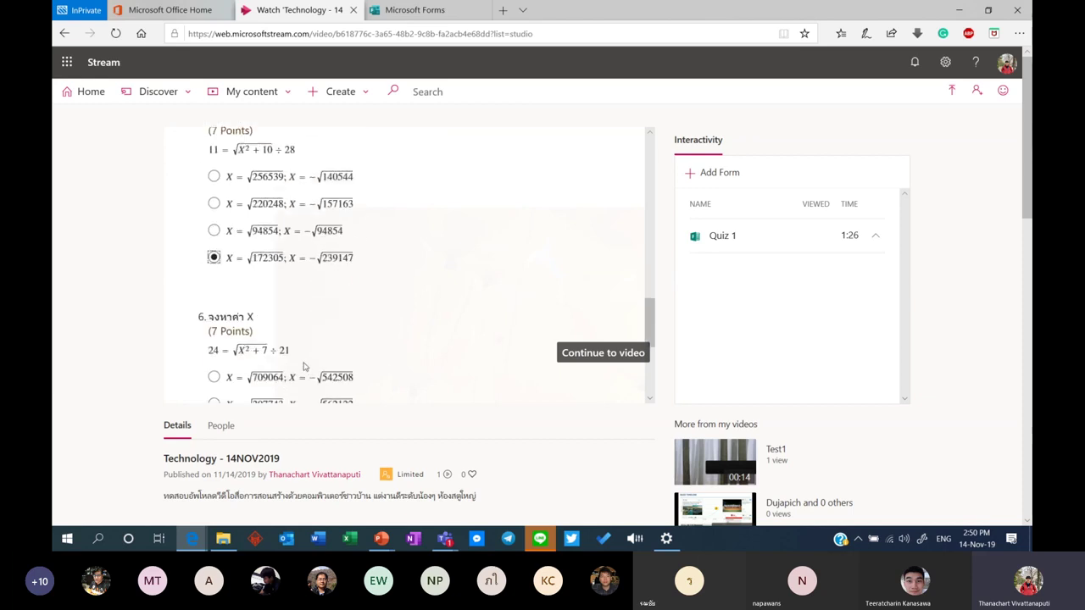
scroll(280, 331, "down", 2)
left_click(261, 285)
scroll(280, 314, "down", 2)
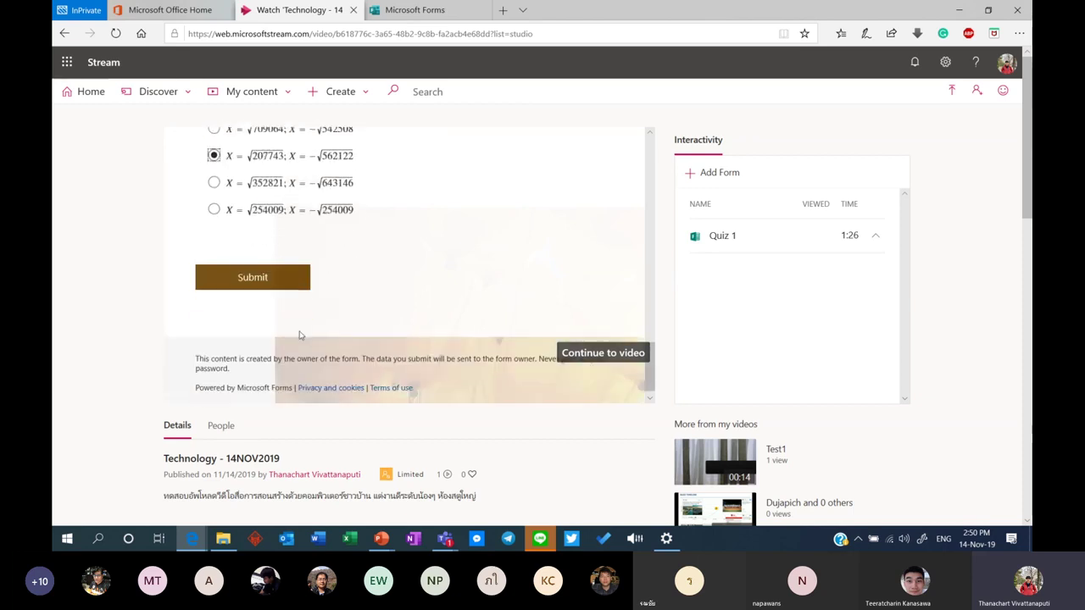
Step: Submit the quiz answers
left_click(261, 283)
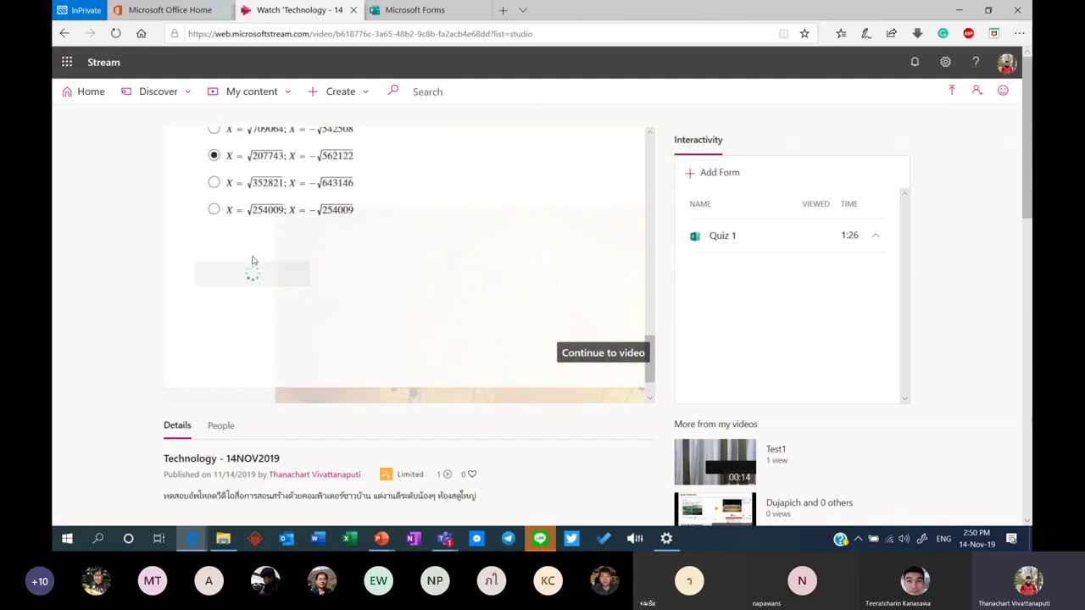
scroll(469, 235, "up", 3)
scroll(450, 249, "down", 3)
scroll(451, 249, "up", 2)
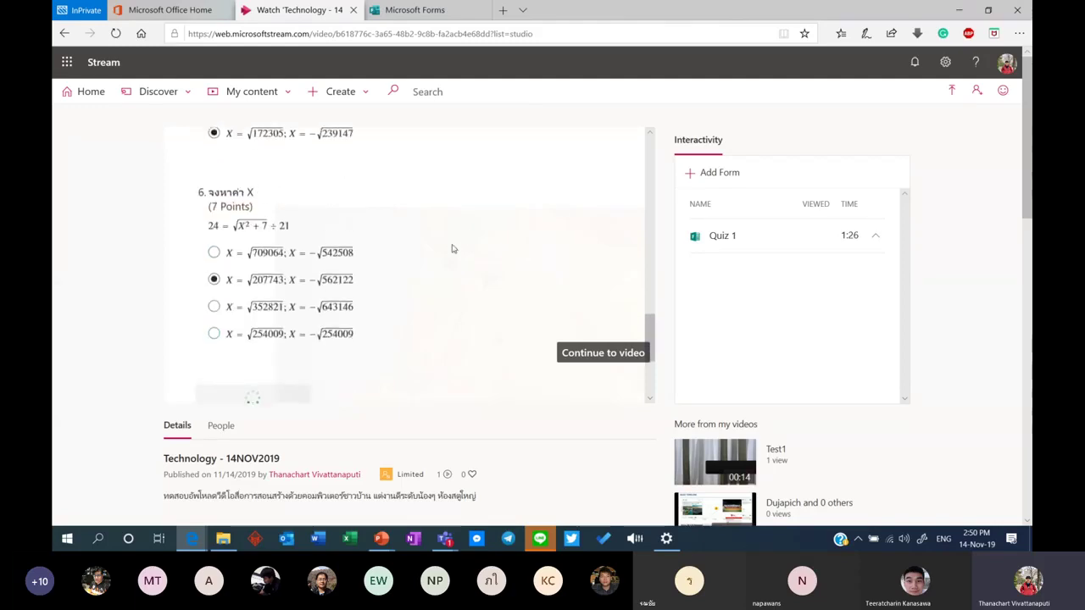
scroll(451, 249, "up", 3)
scroll(452, 248, "down", 1)
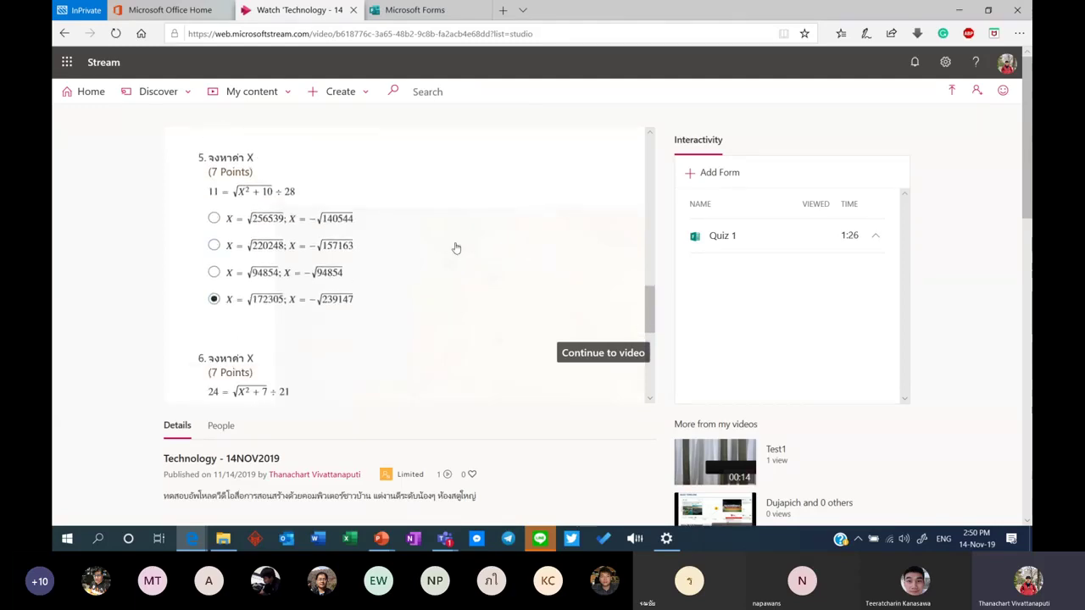
scroll(454, 248, "down", 4)
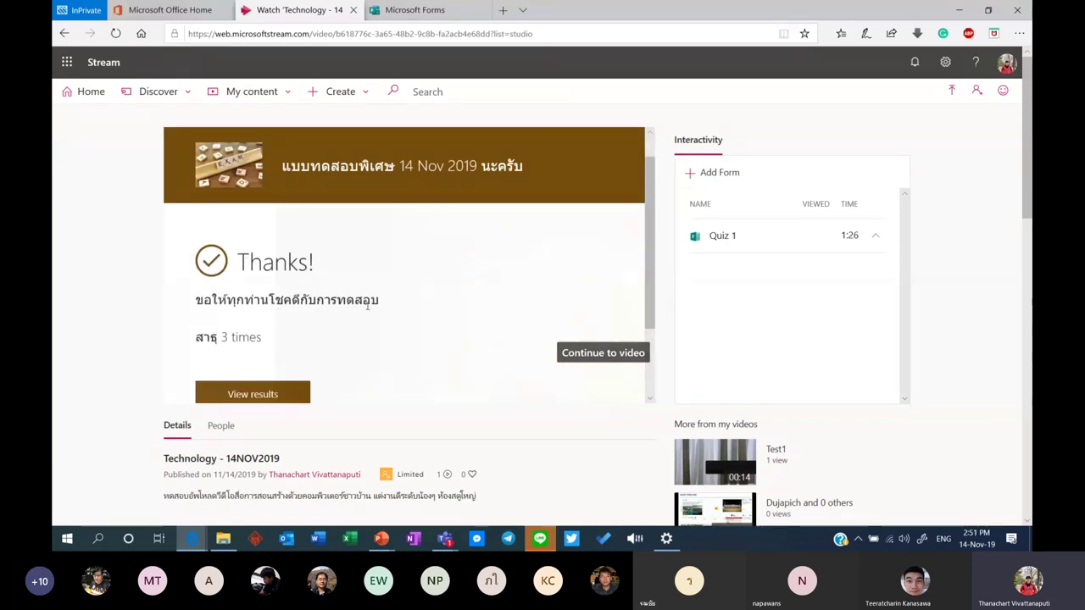
scroll(366, 307, "down", 1)
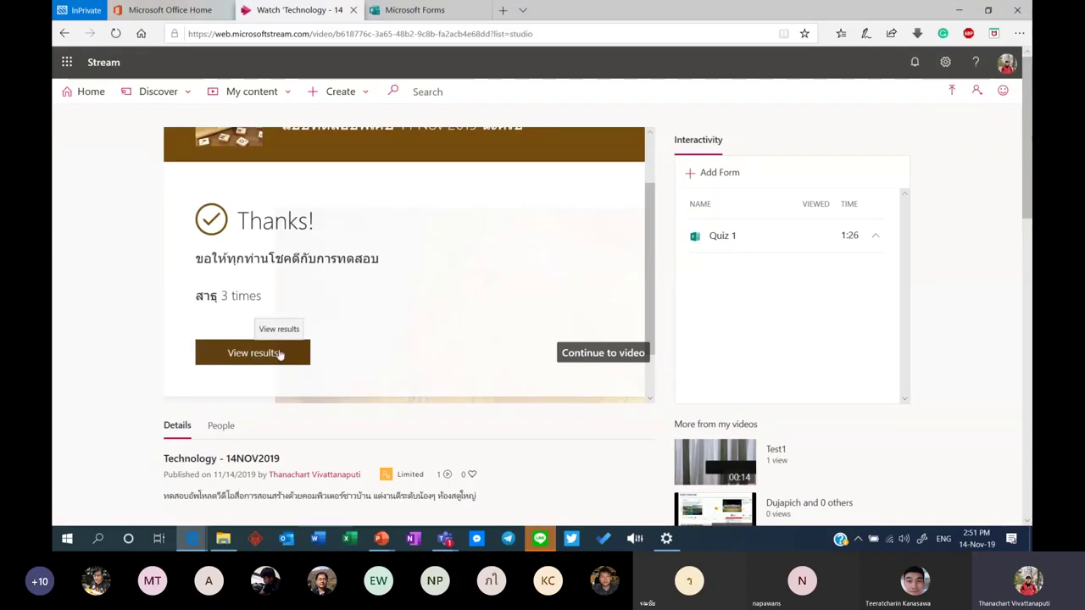
Step: Review the scored results: 17/38 points, with question 6 scoring 0/7
left_click(279, 354)
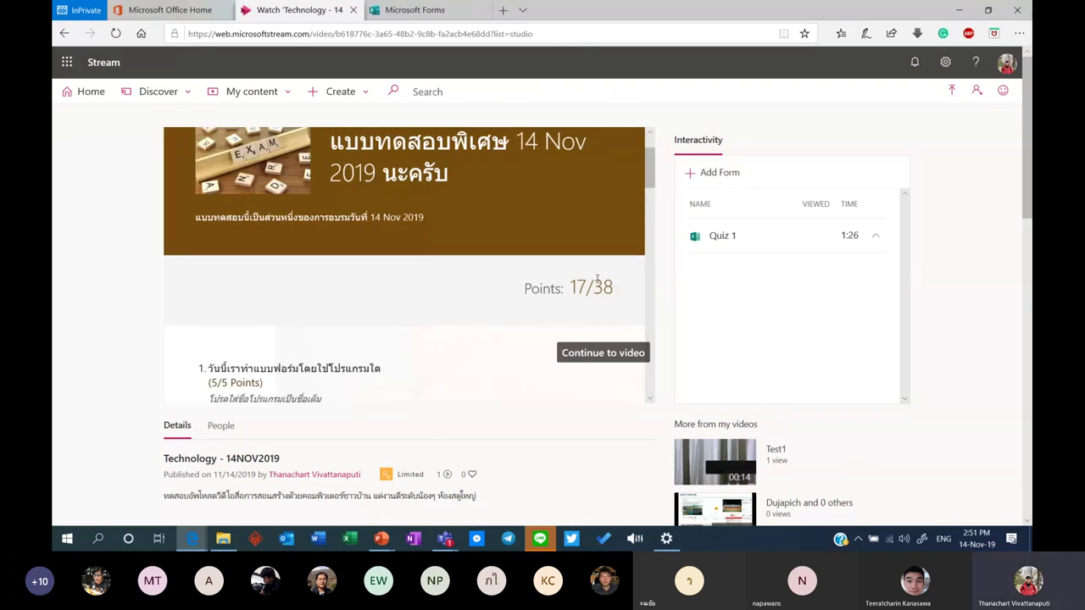
scroll(477, 280, "down", 3)
scroll(284, 313, "down", 2)
scroll(274, 317, "down", 3)
scroll(271, 312, "down", 3)
scroll(273, 305, "down", 5)
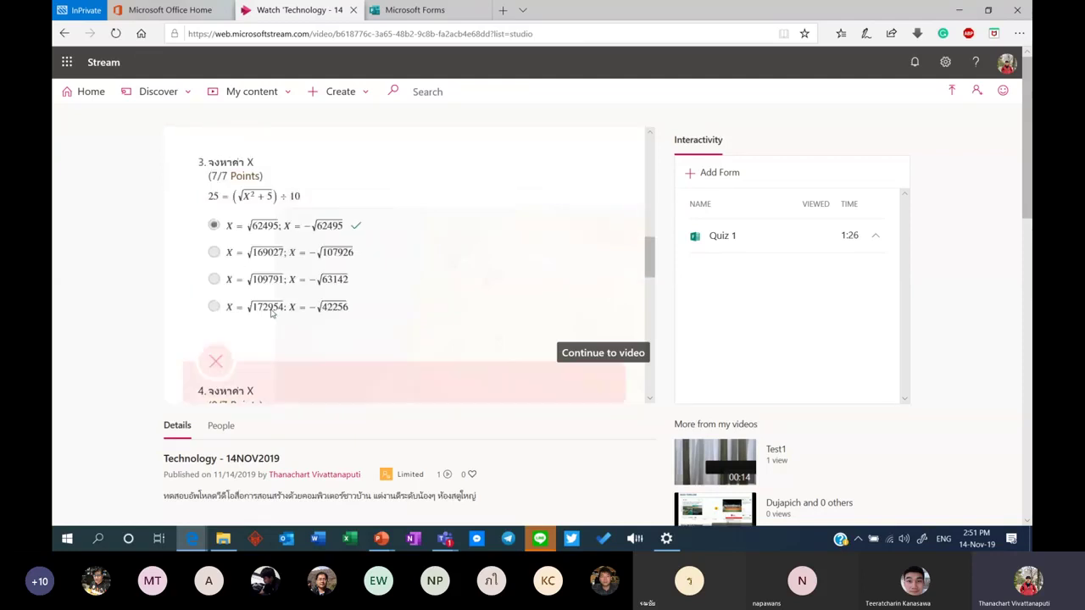
scroll(250, 220, "up", 1)
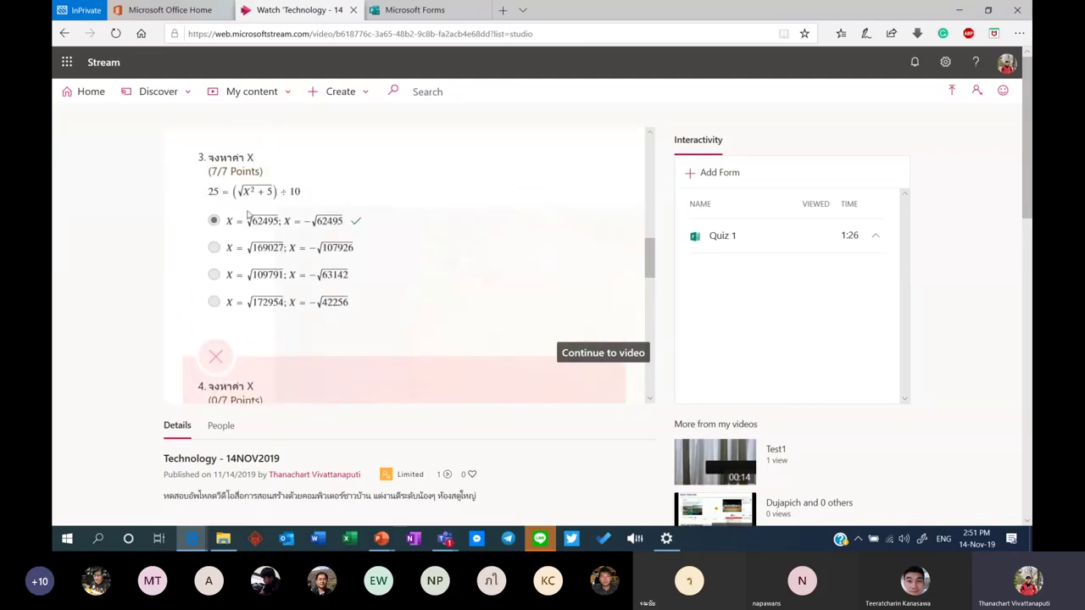
scroll(335, 259, "down", 3)
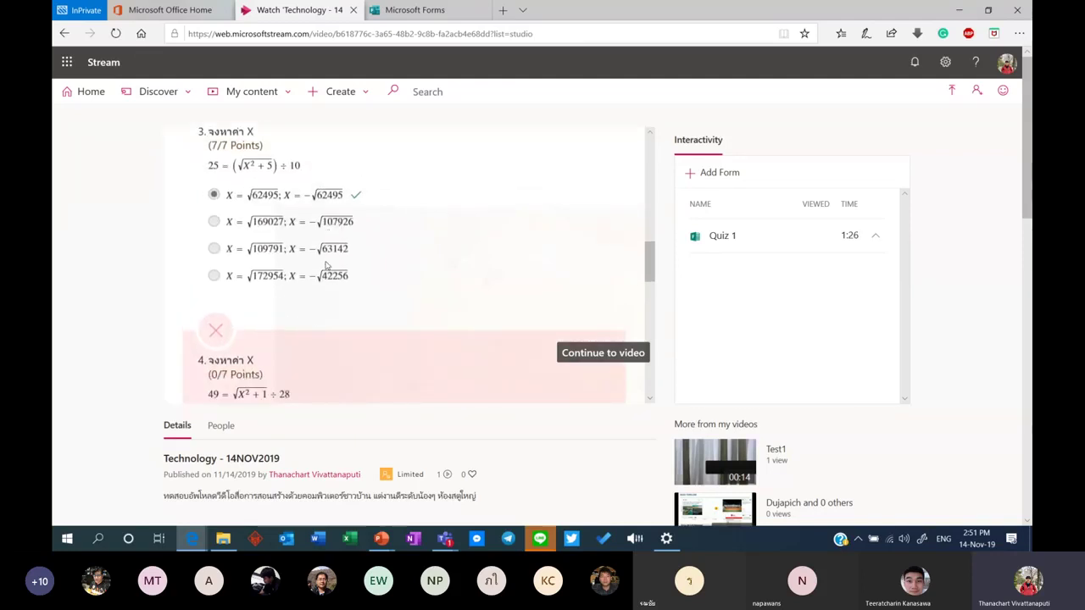
scroll(317, 277, "down", 3)
scroll(315, 275, "down", 1)
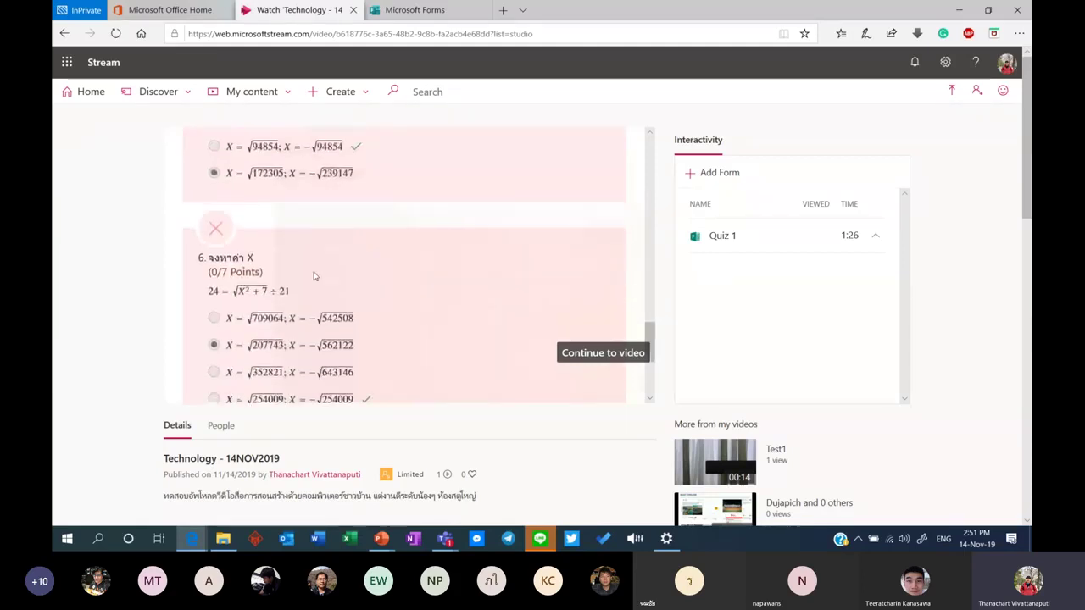
scroll(313, 274, "down", 2)
scroll(313, 271, "down", 1)
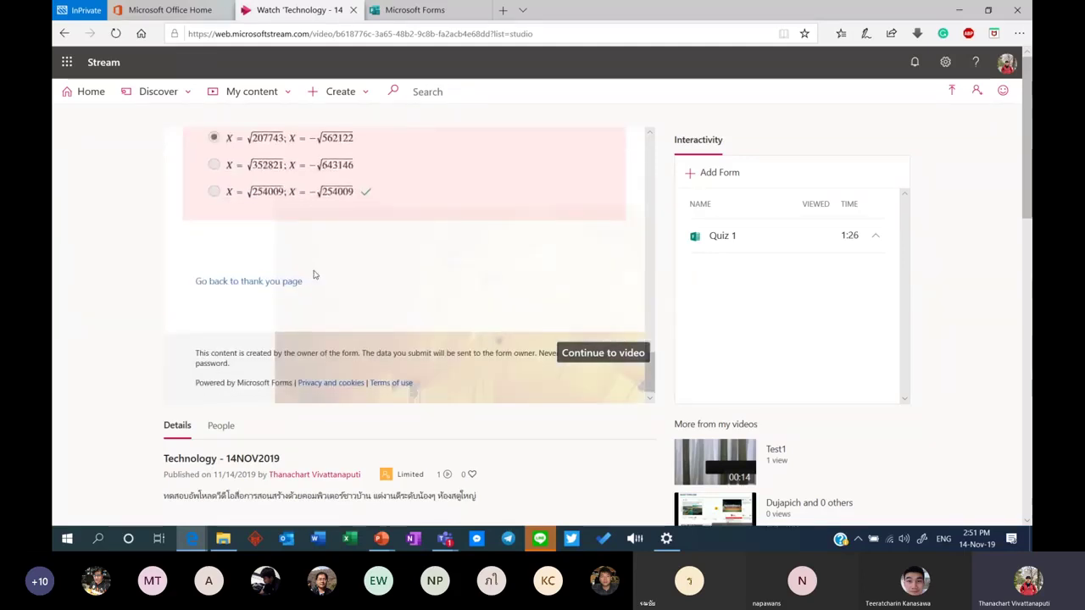
scroll(311, 254, "up", 2)
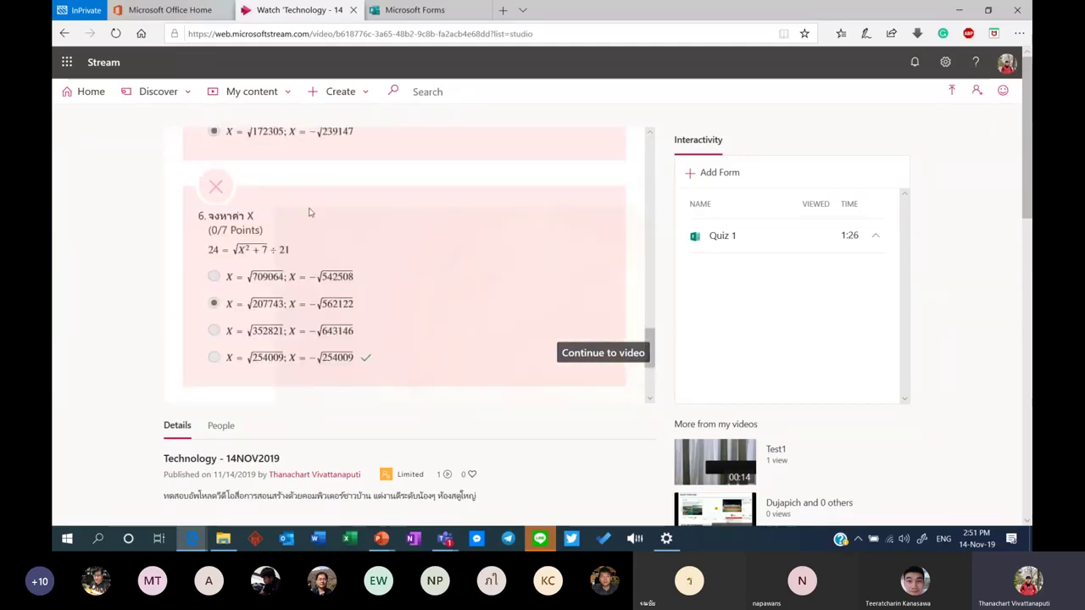
Step: Return from the quiz, pause the video at 1:28, and check that quality is Auto
left_click(605, 355)
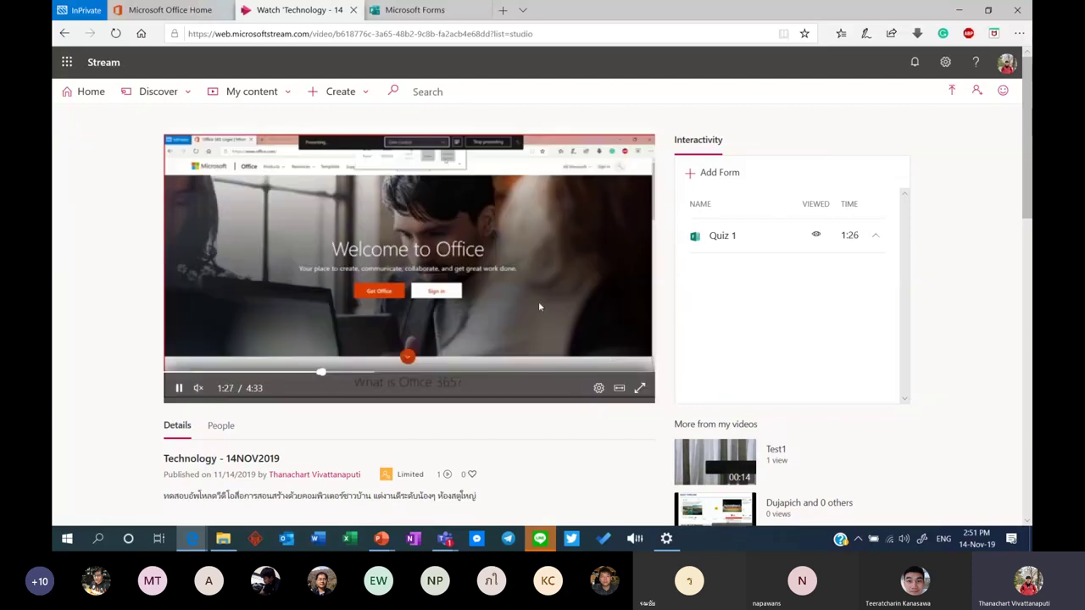
left_click(556, 275)
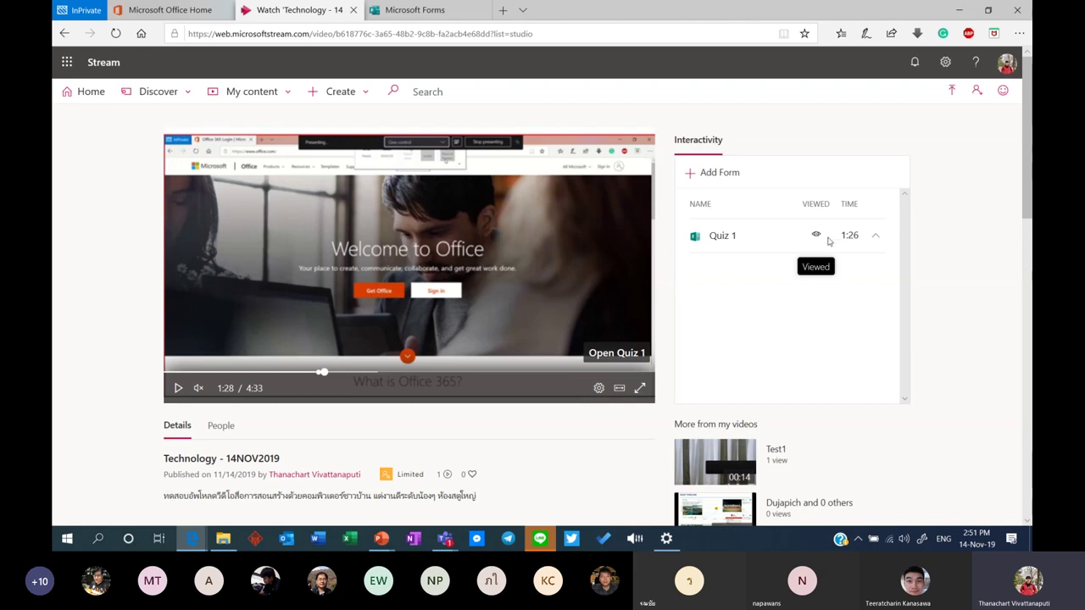
left_click(599, 387)
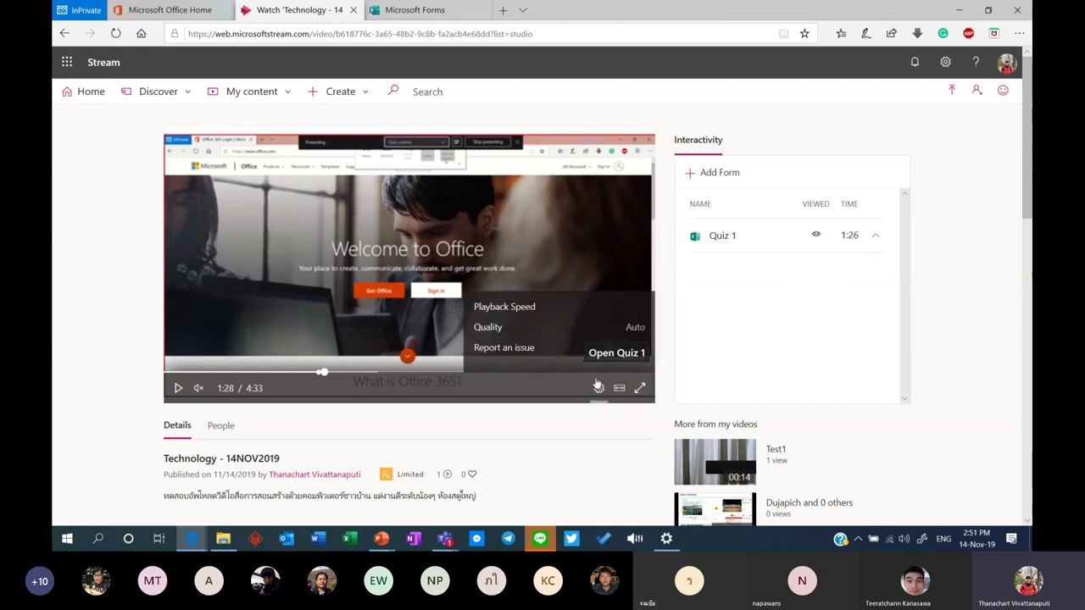
left_click(530, 330)
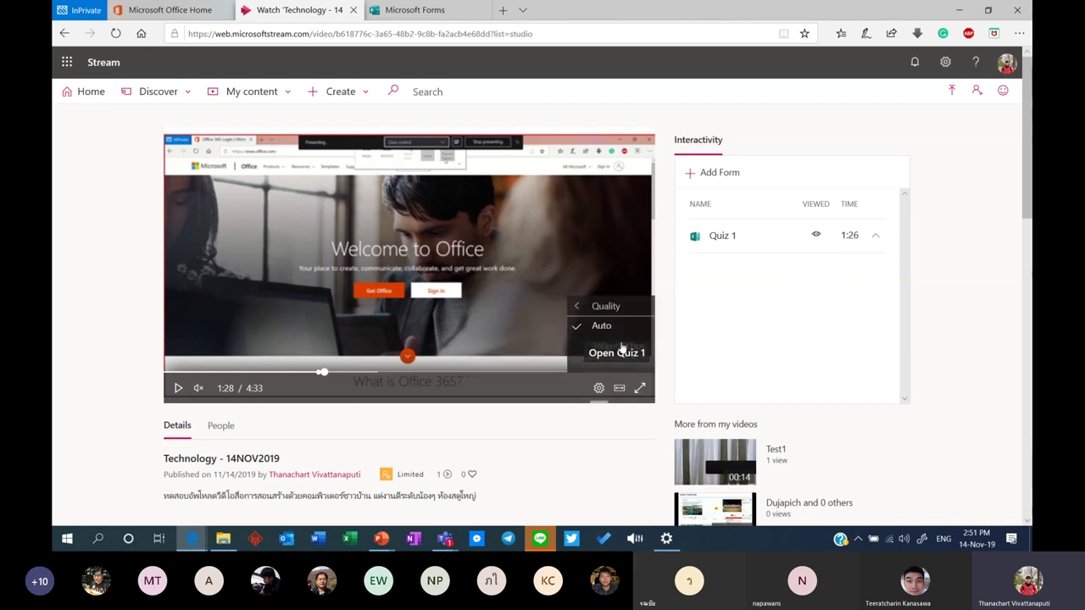
left_click(594, 306)
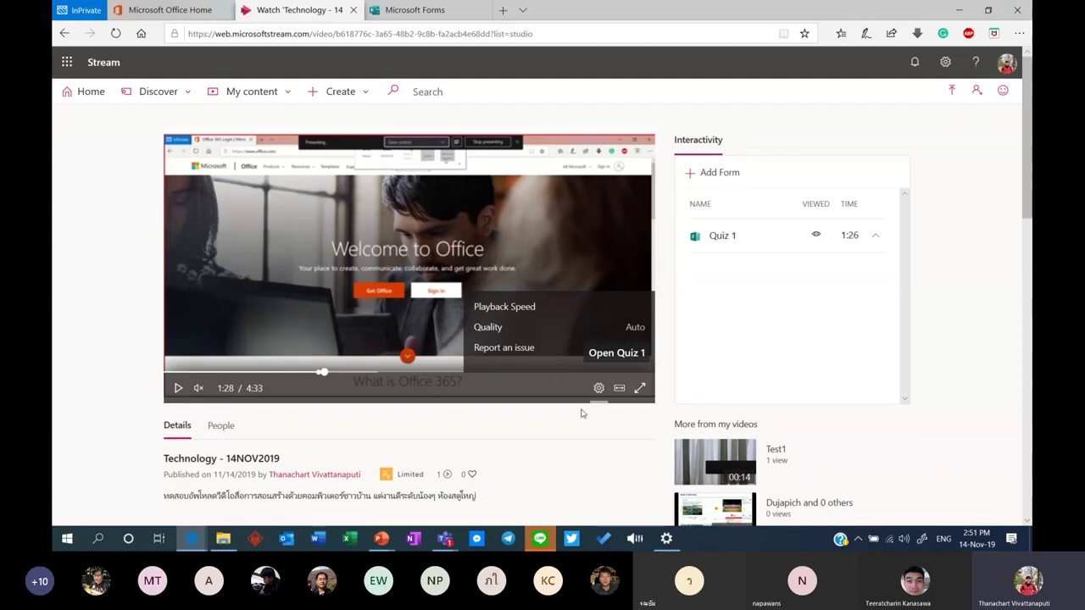
Step: Close and reopen the playback settings, scrolling around the video page
scroll(580, 413, "down", 1)
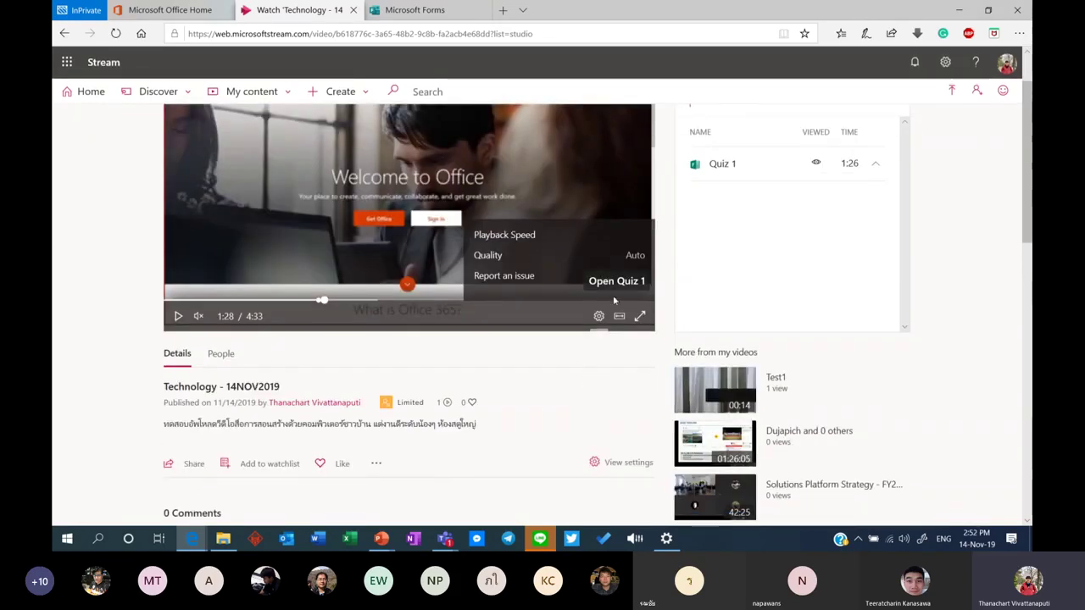
left_click(599, 325)
left_click(599, 323)
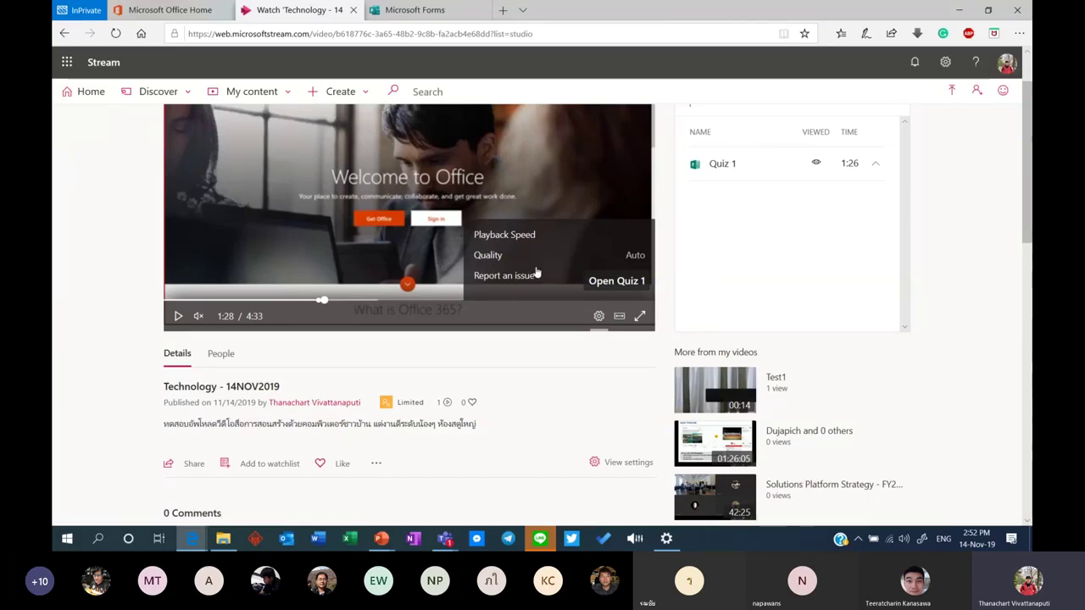
scroll(490, 343, "down", 2)
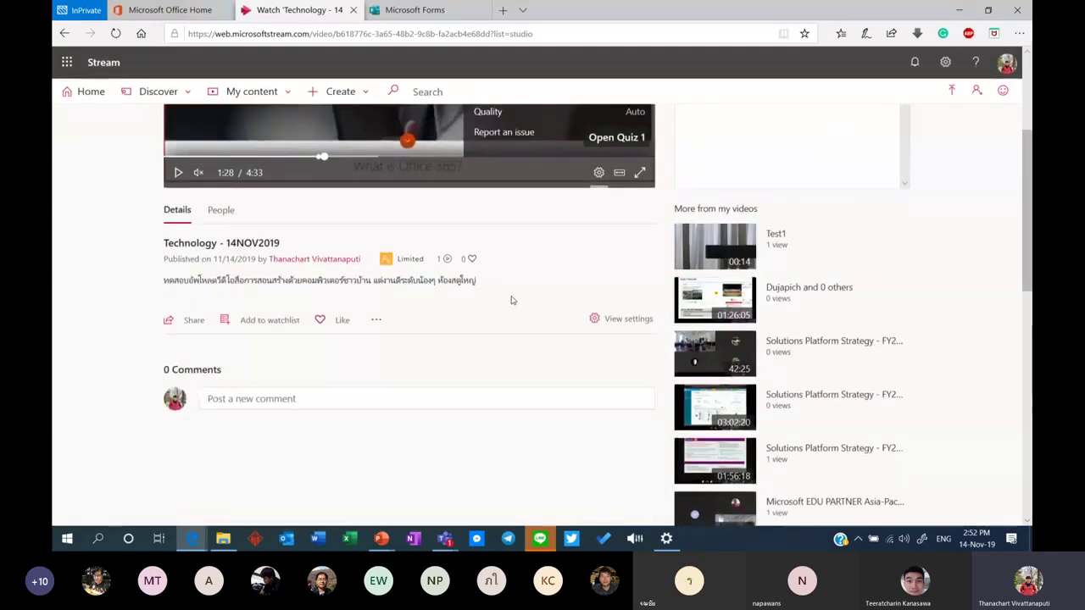
scroll(508, 296, "up", 2)
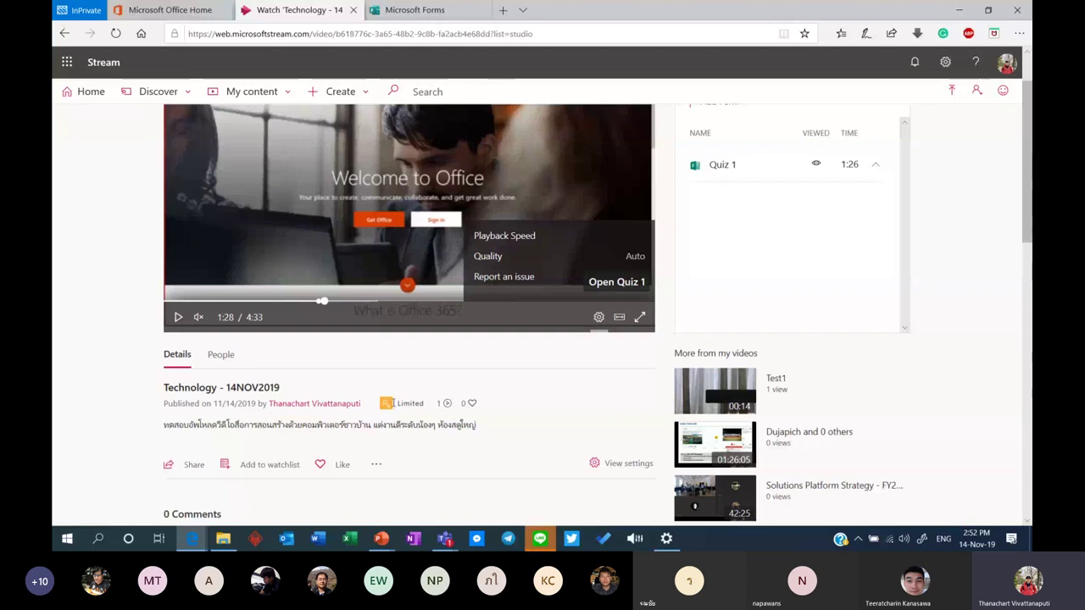
scroll(377, 364, "down", 2)
scroll(372, 327, "up", 3)
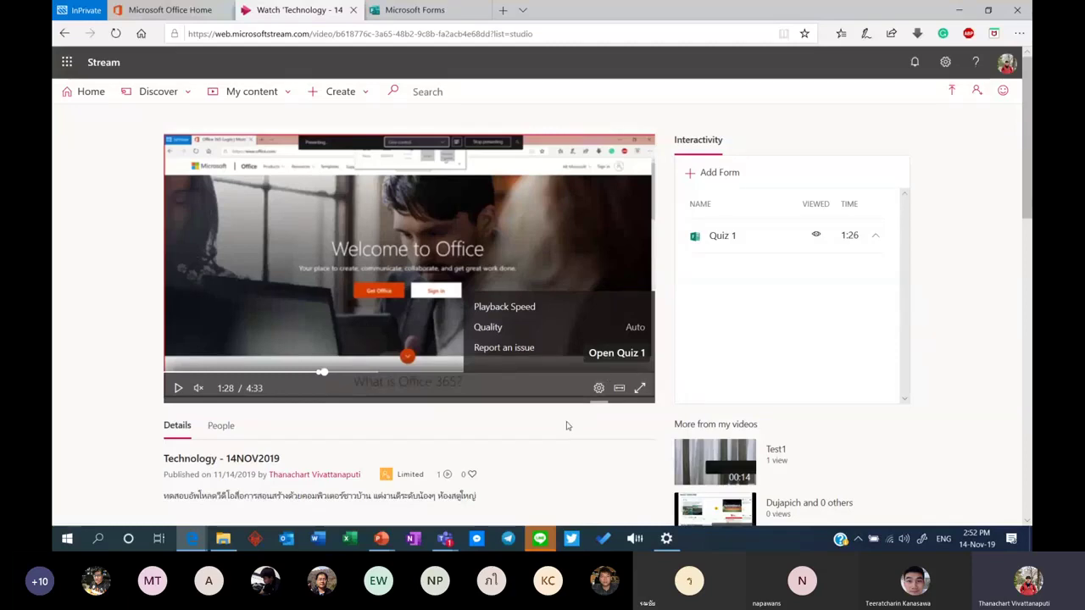
scroll(588, 415, "down", 3)
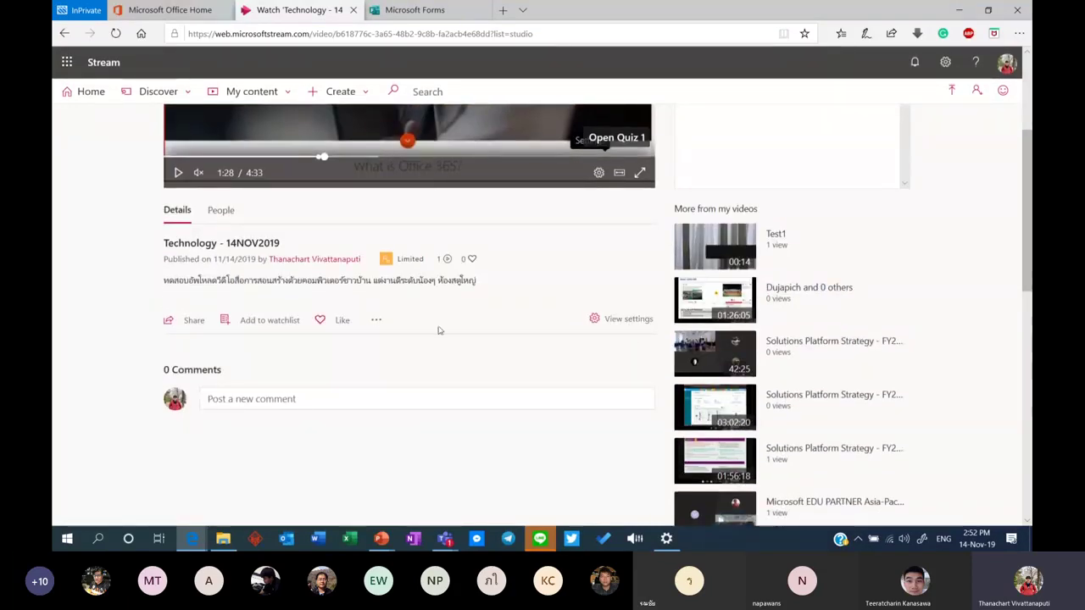
Step: Bring up the viewing options showing Hide people and Theater mode
left_click(375, 319)
scroll(487, 321, "down", 1)
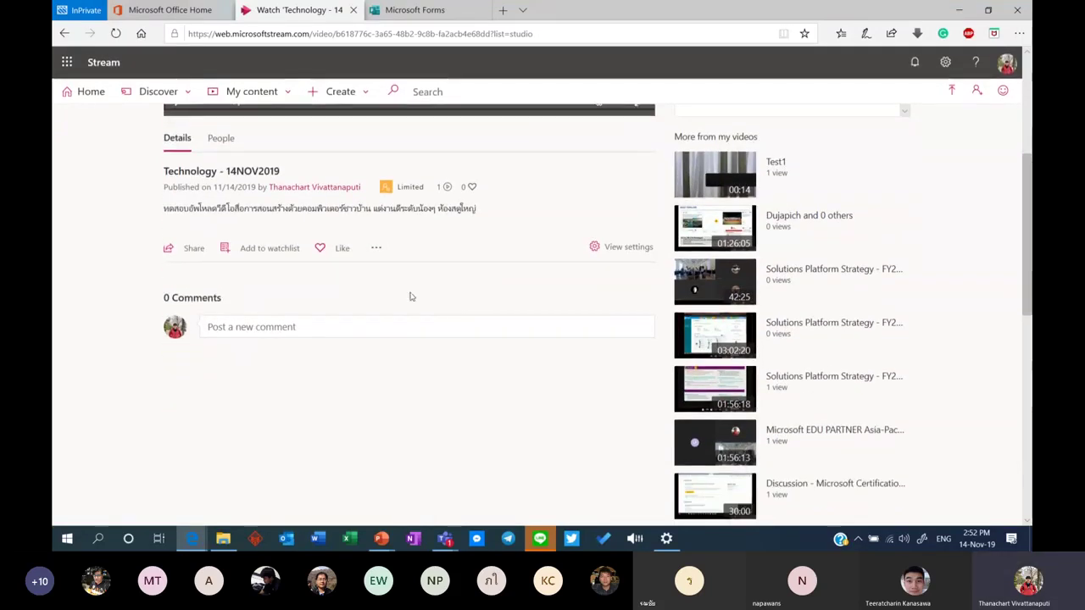
left_click(377, 247)
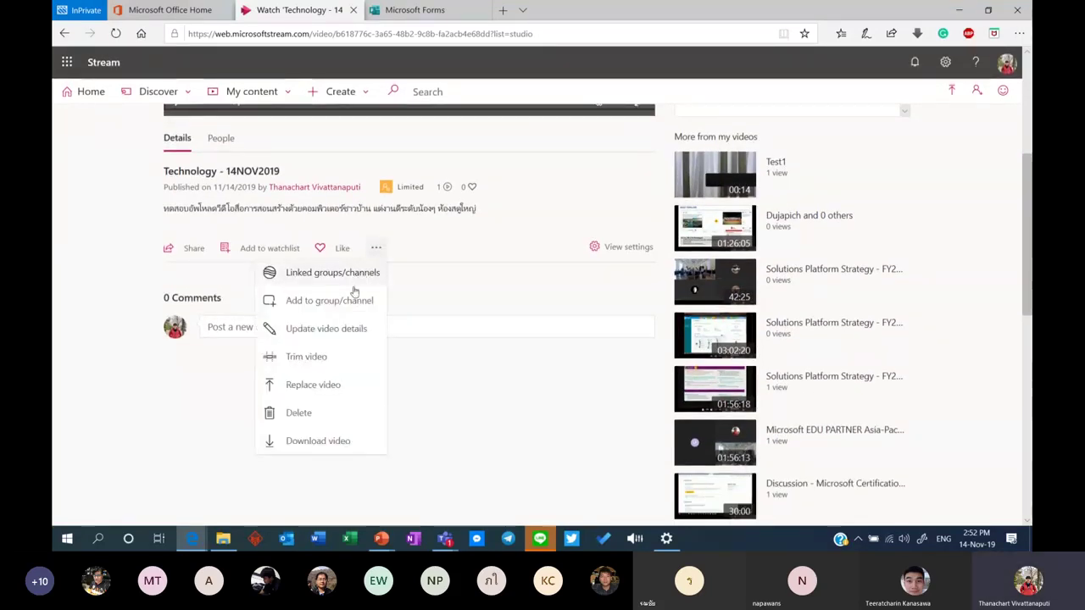
left_click(376, 248)
left_click(376, 248)
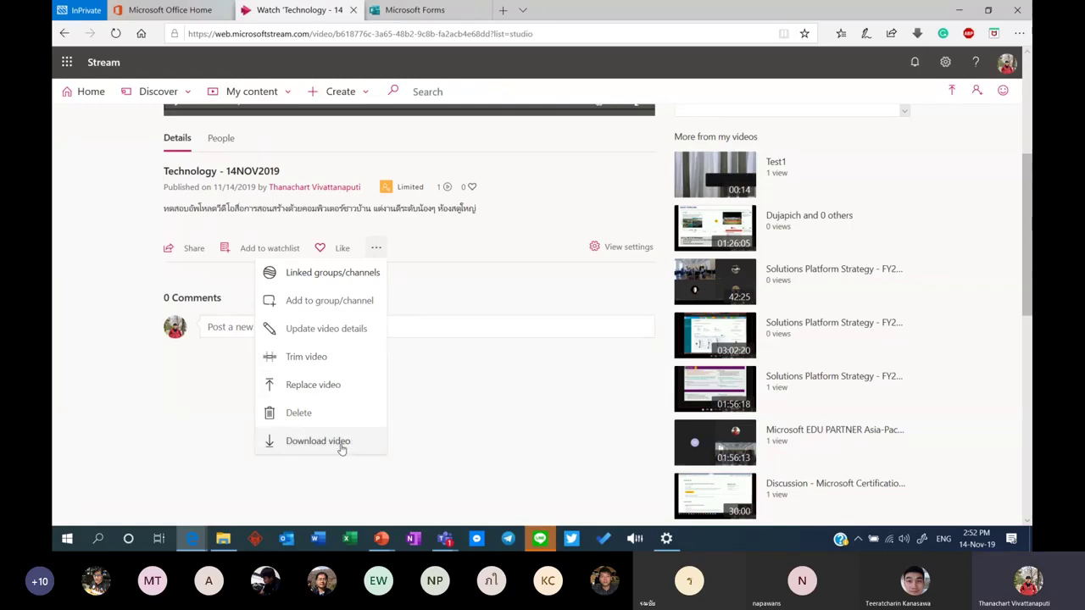
left_click(634, 249)
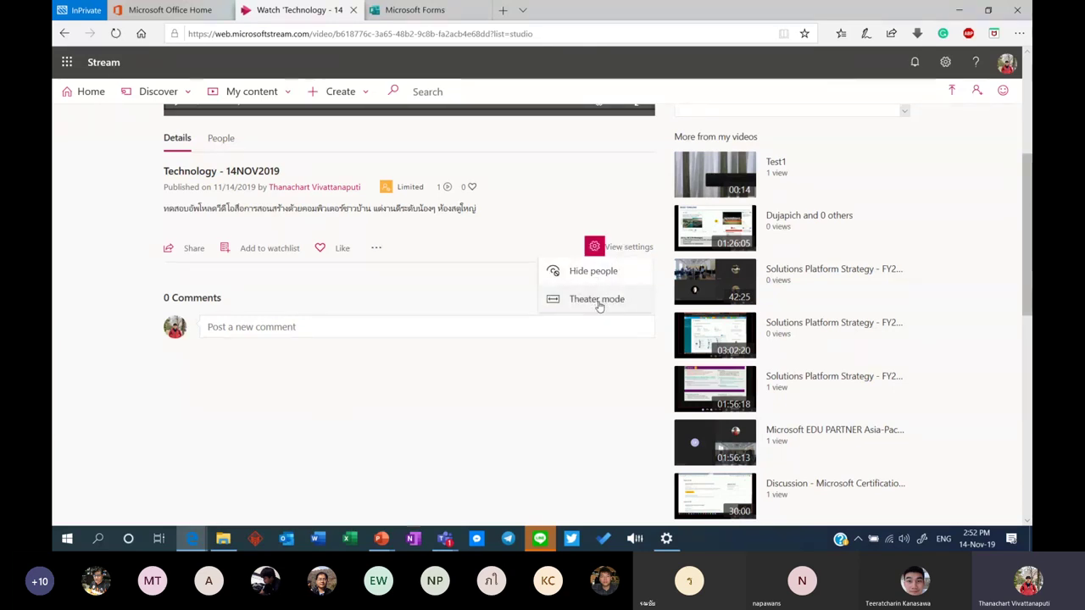
Step: Switch to theater mode and read the People timeline notice
left_click(598, 299)
scroll(599, 305, "up", 3)
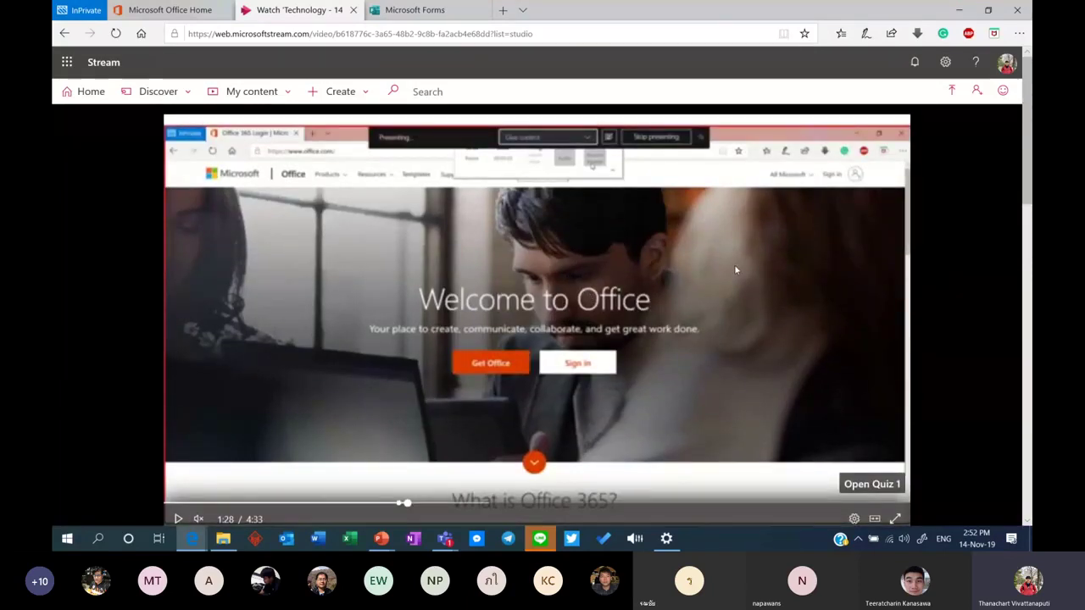
scroll(736, 279, "down", 3)
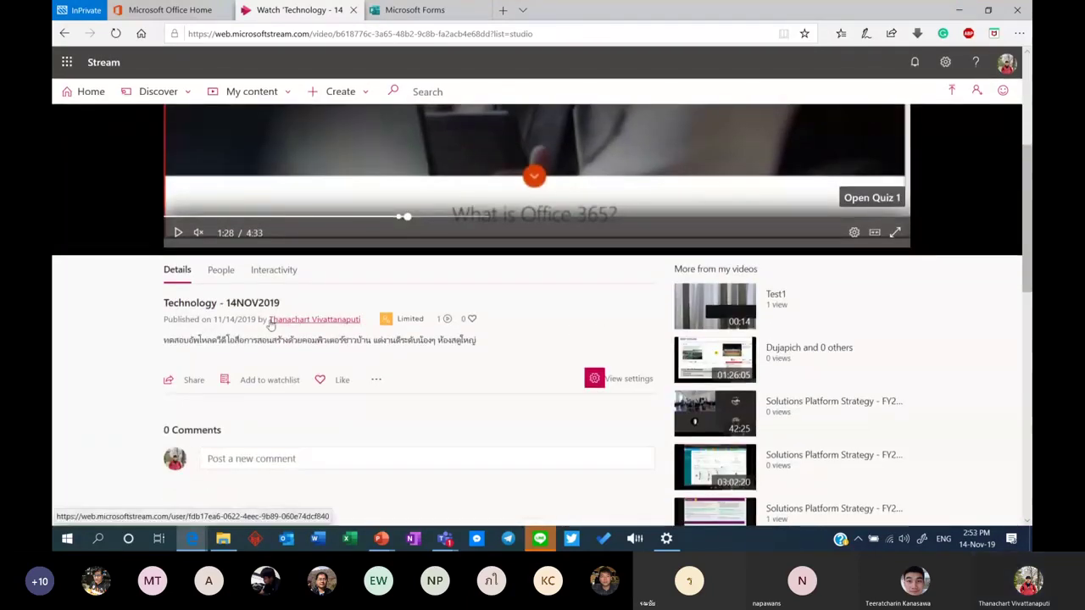
left_click(212, 272)
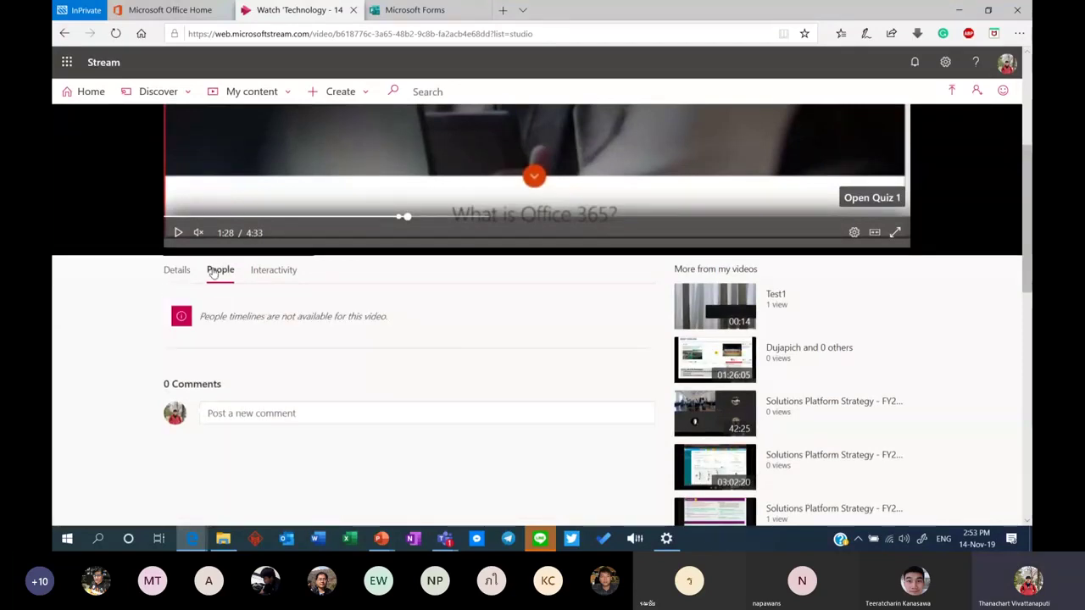
left_click_drag(217, 317, 399, 319)
left_click(402, 325)
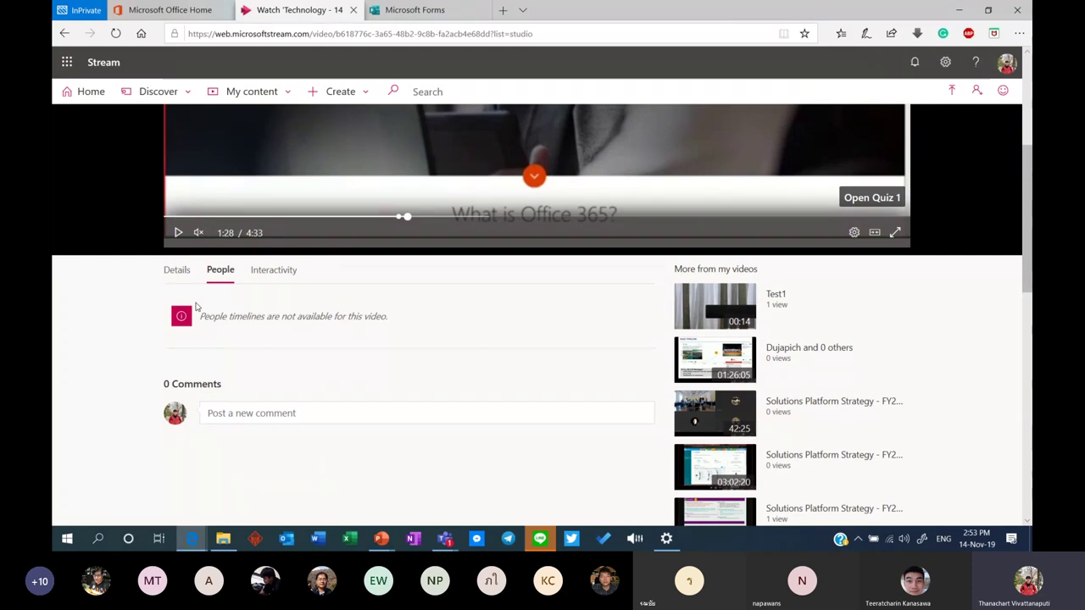
left_click_drag(220, 319, 433, 322)
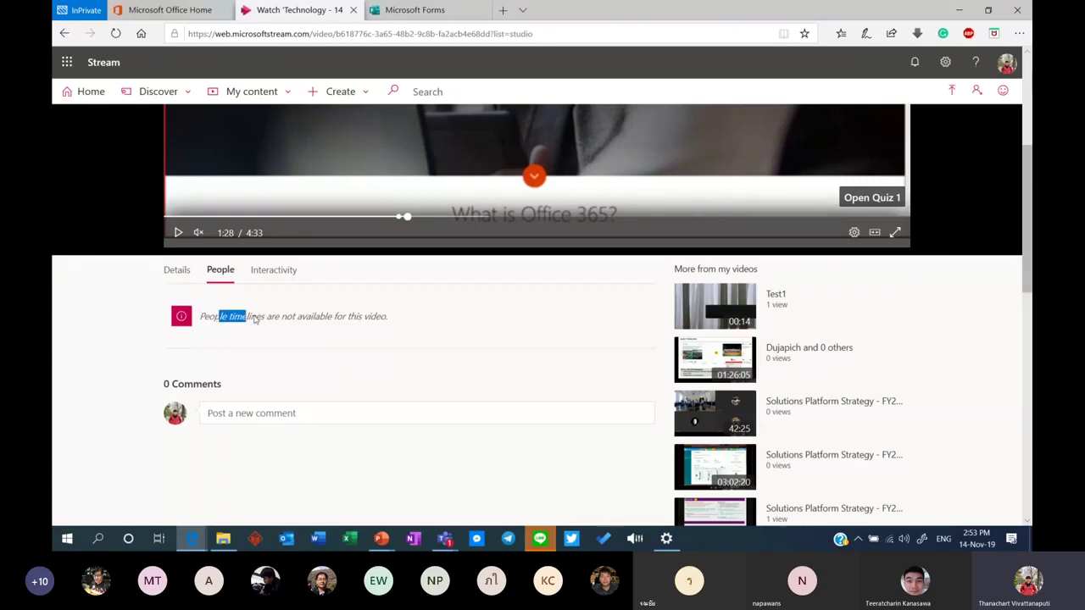
left_click(436, 322)
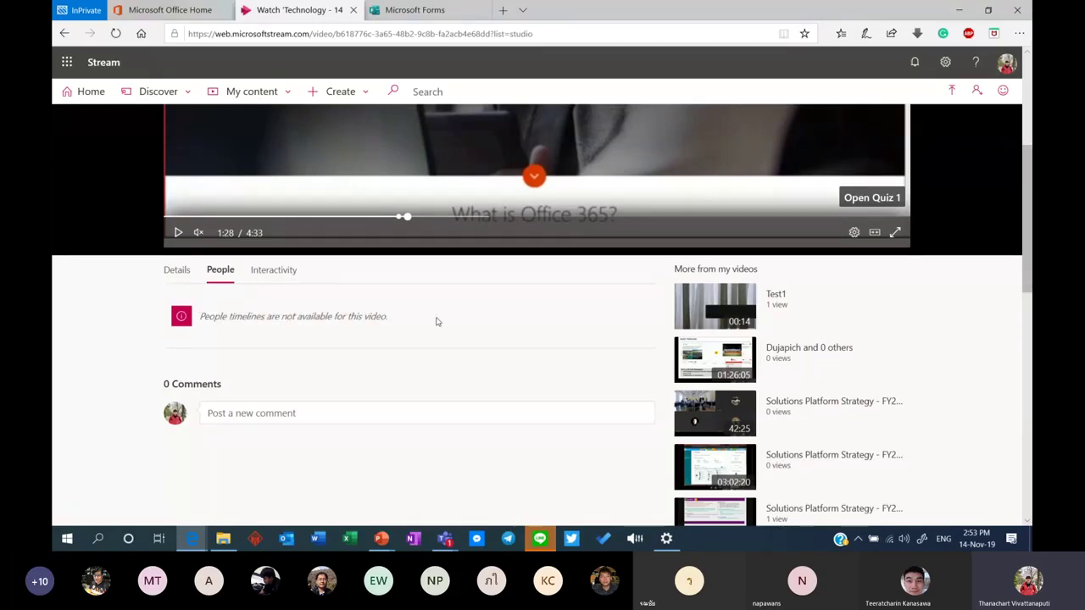
Step: Check Quiz 1 under Interactivity, then go back to the Details tab
left_click(279, 266)
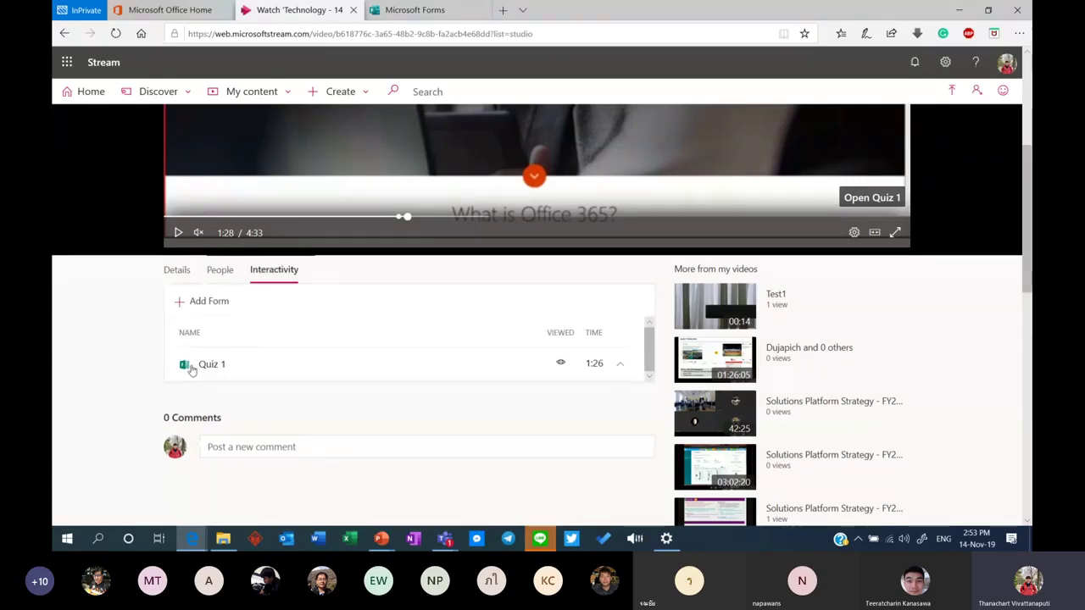
left_click(649, 378)
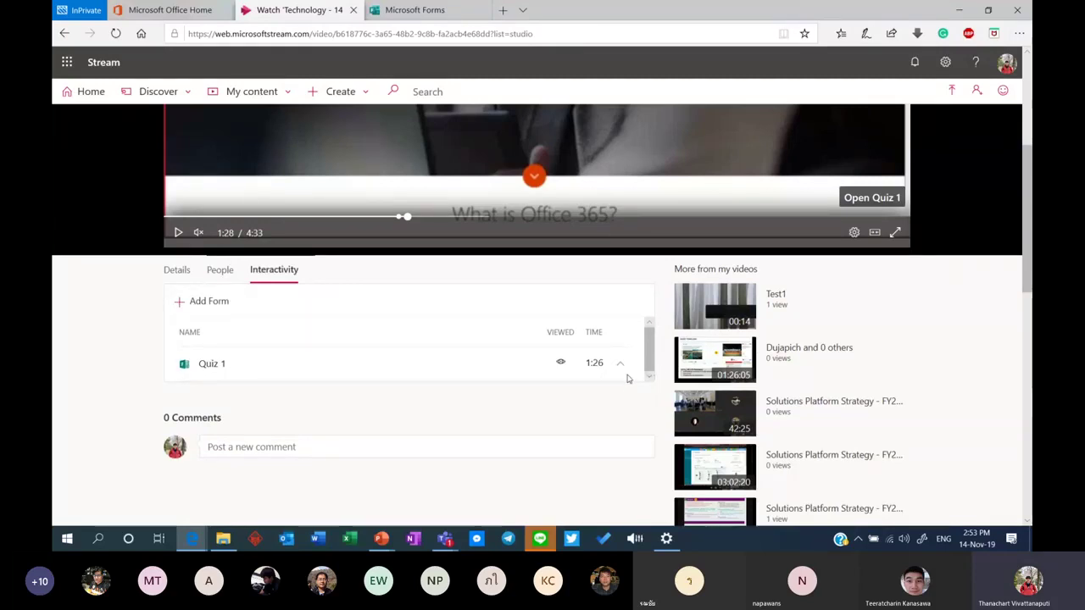
left_click(177, 278)
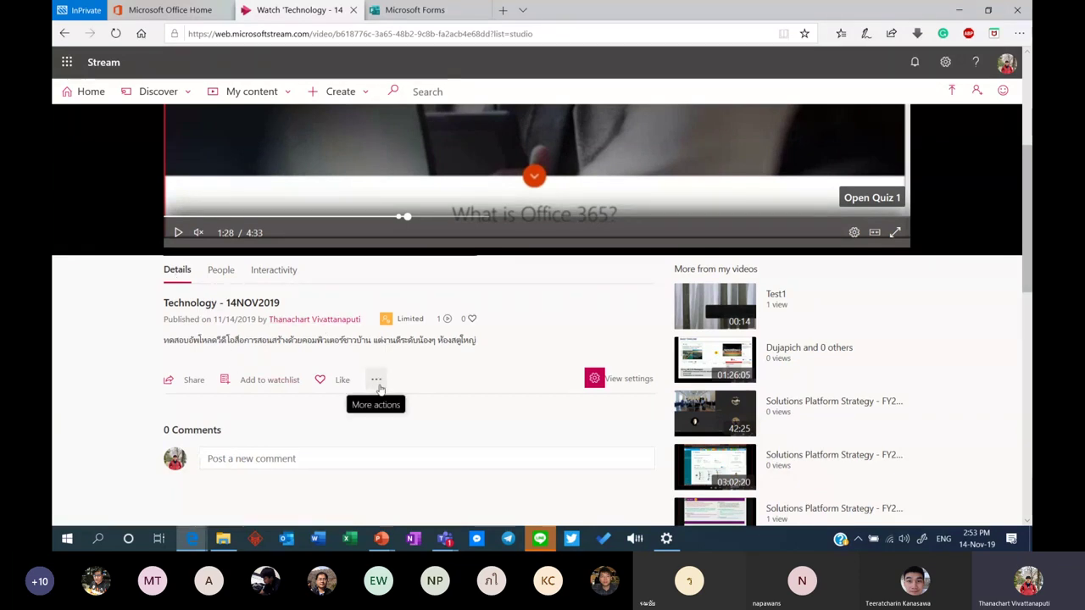
Step: Open the Update video details page for Technology - 14NOV2019
scroll(378, 383, "up", 2)
scroll(376, 387, "down", 4)
left_click(377, 237)
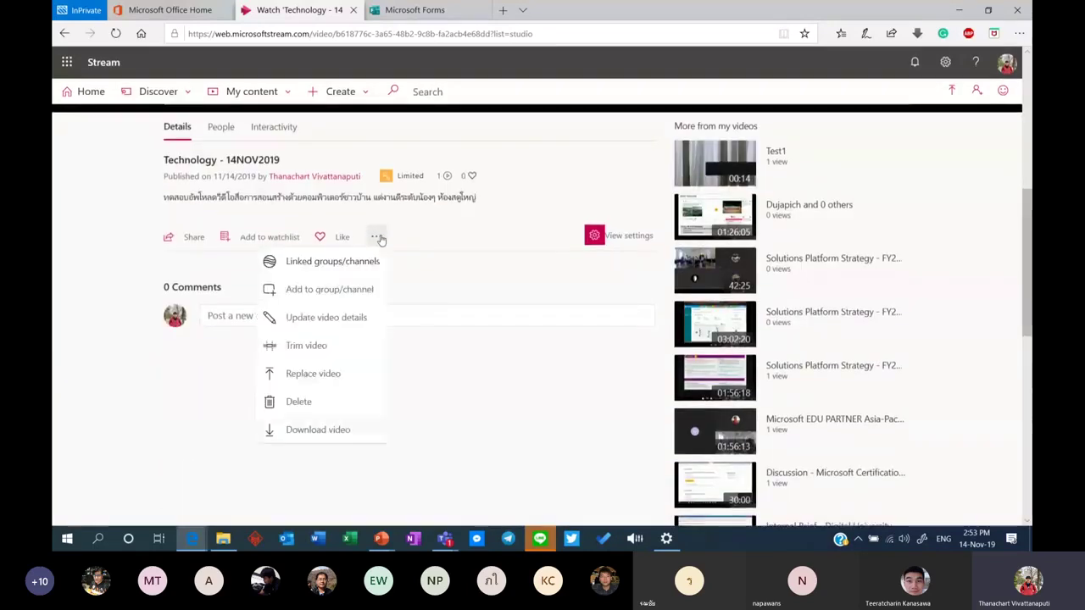
left_click(355, 320)
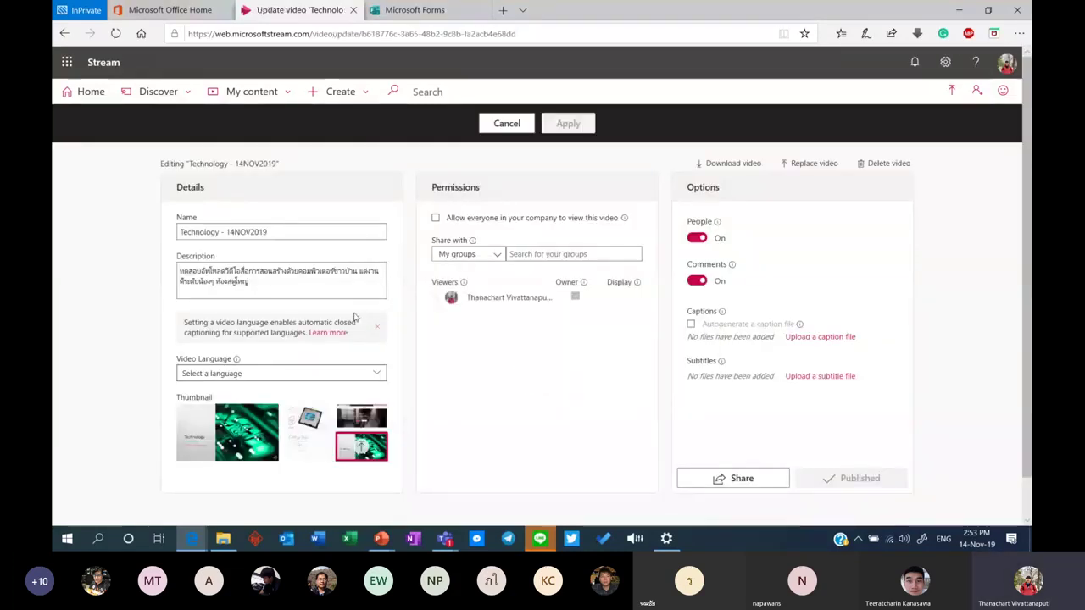
Step: Set the video language to Thai
left_click(314, 332)
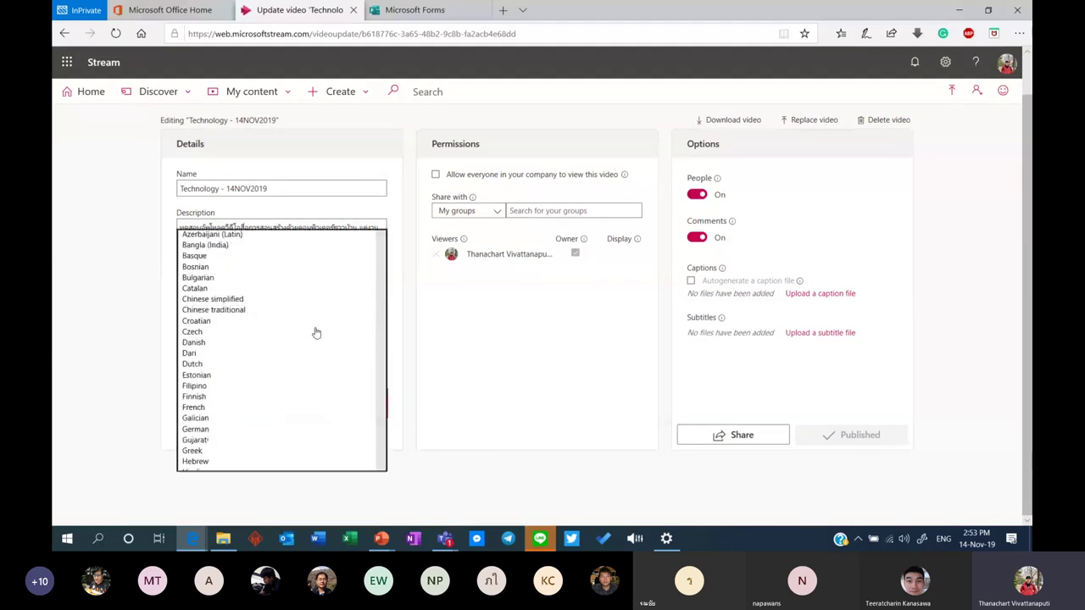
scroll(311, 336, "down", 5)
scroll(310, 336, "down", 2)
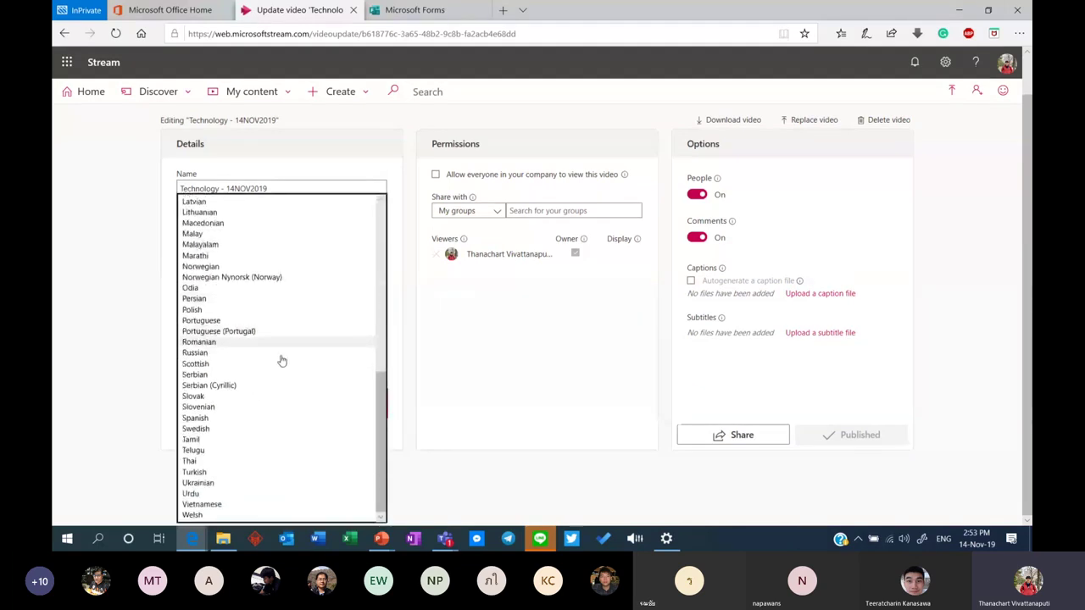
left_click(219, 459)
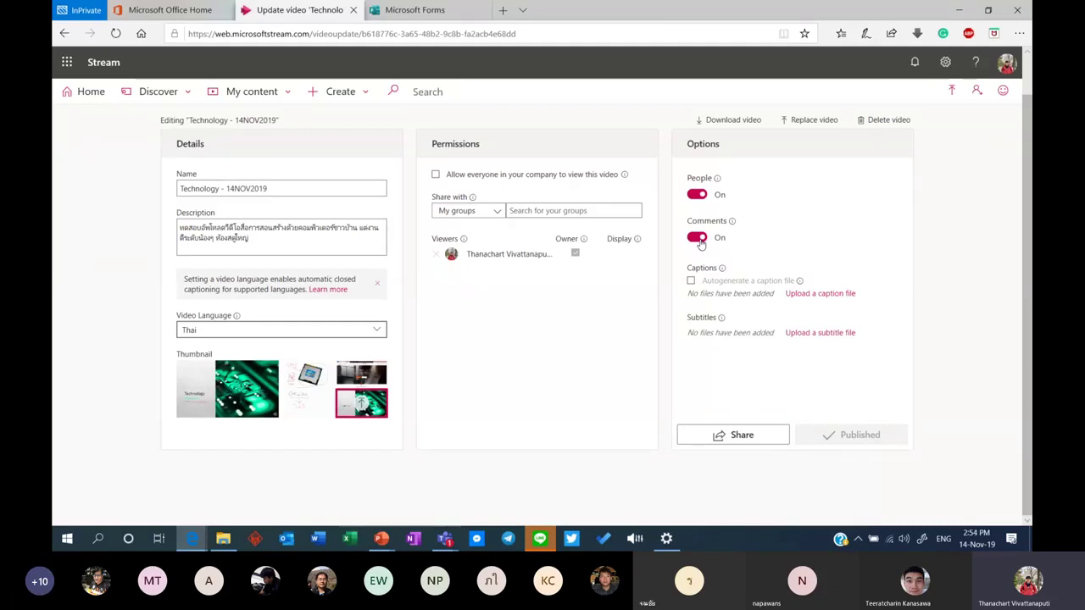
left_click(699, 242)
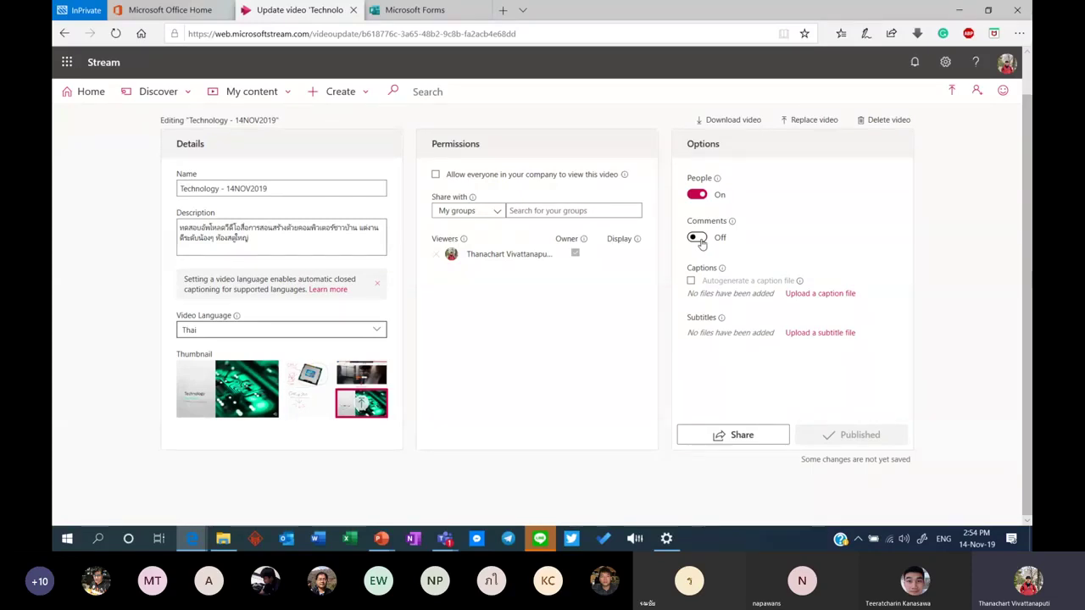
left_click(696, 238)
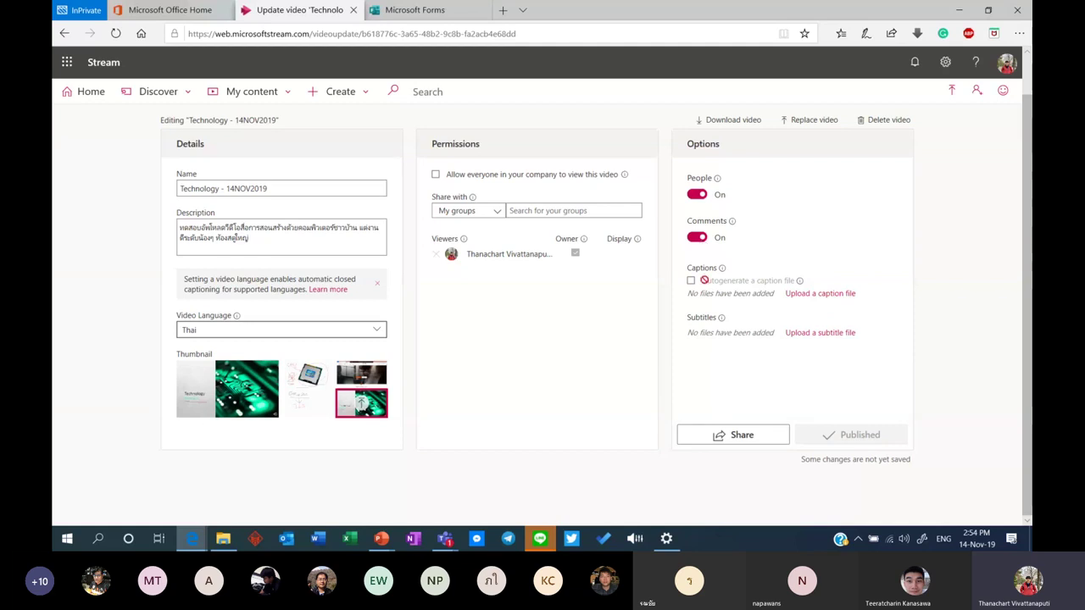
mouse_move(723, 276)
mouse_move(236, 316)
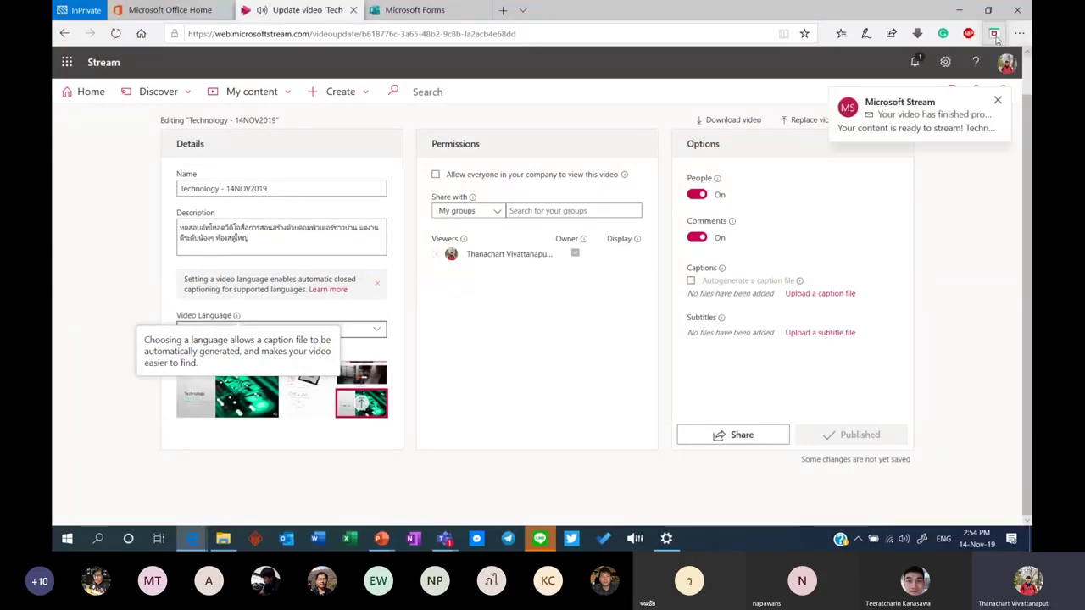
left_click(995, 101)
left_click(437, 349)
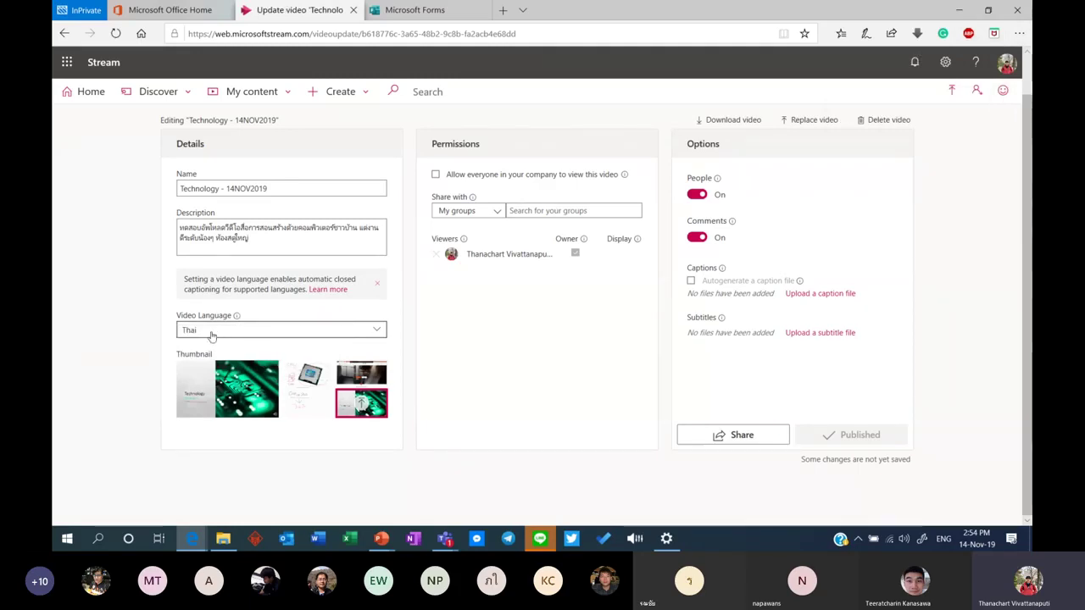
mouse_move(721, 317)
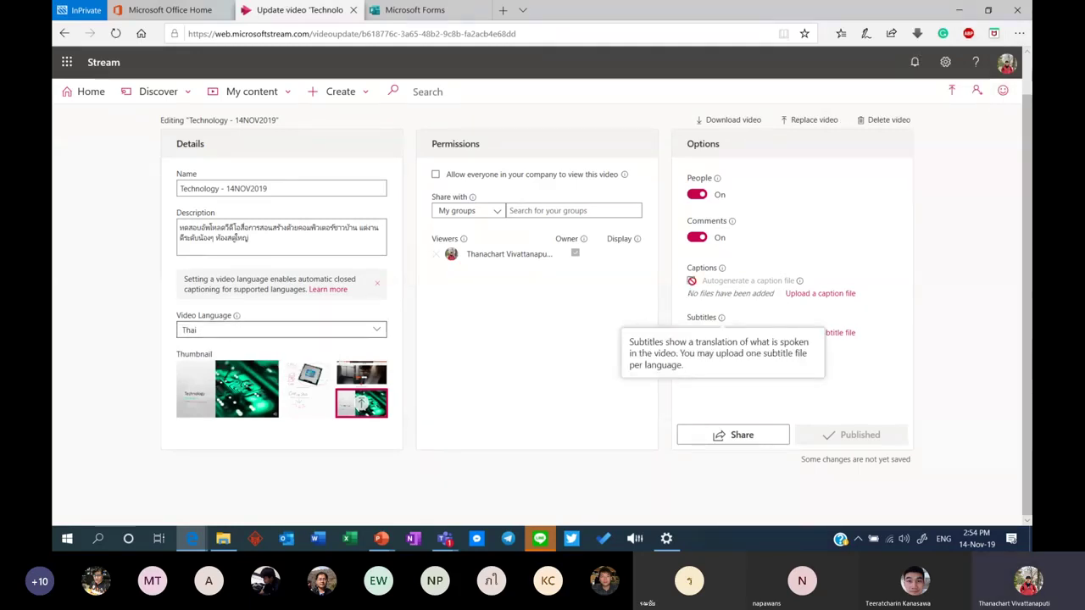
mouse_move(802, 282)
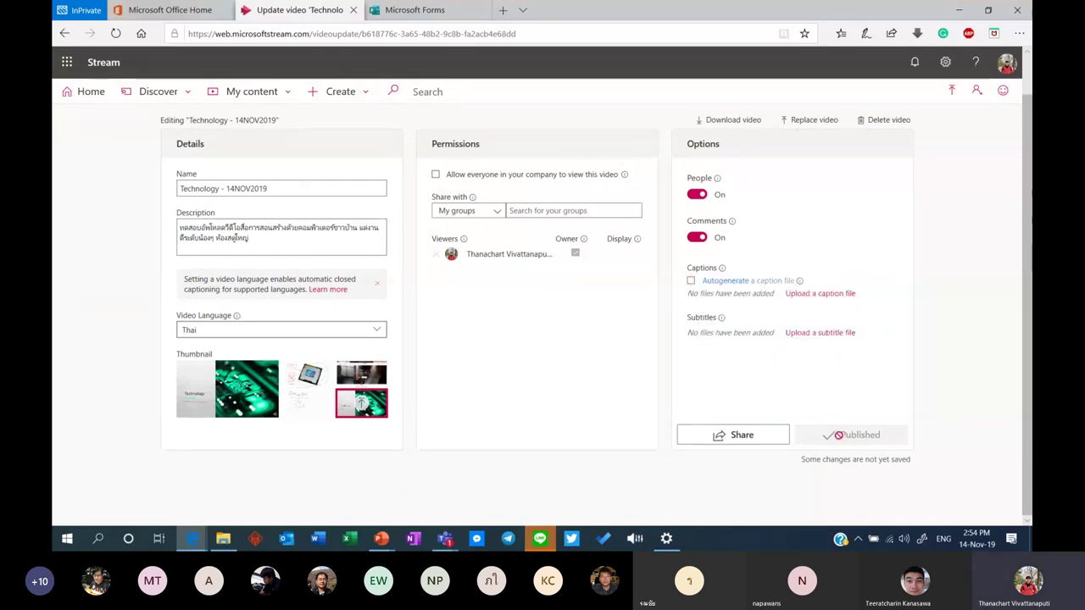
left_click(338, 331)
left_click(579, 344)
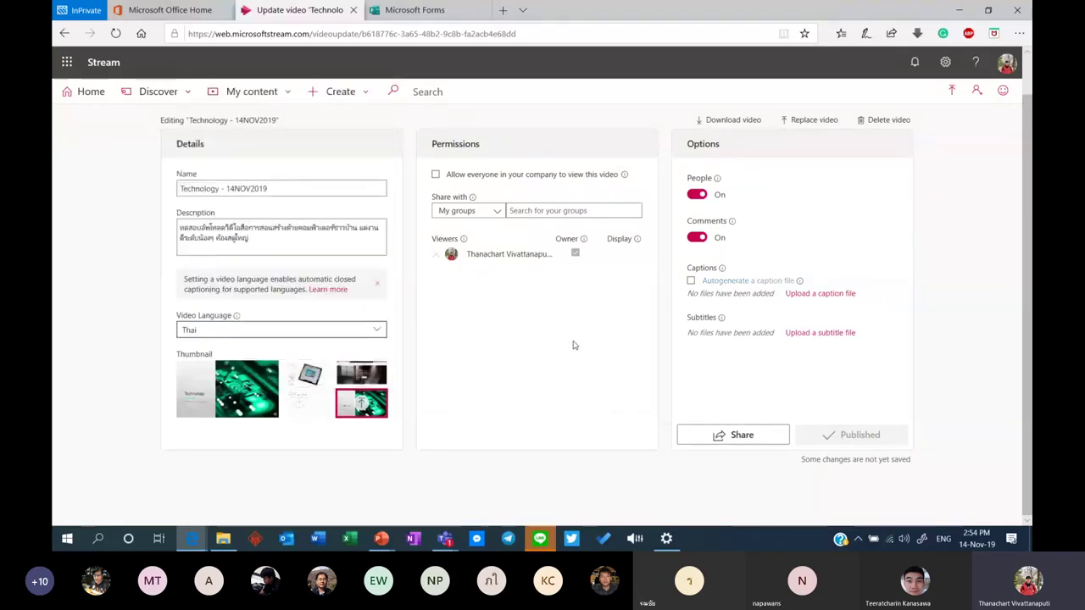
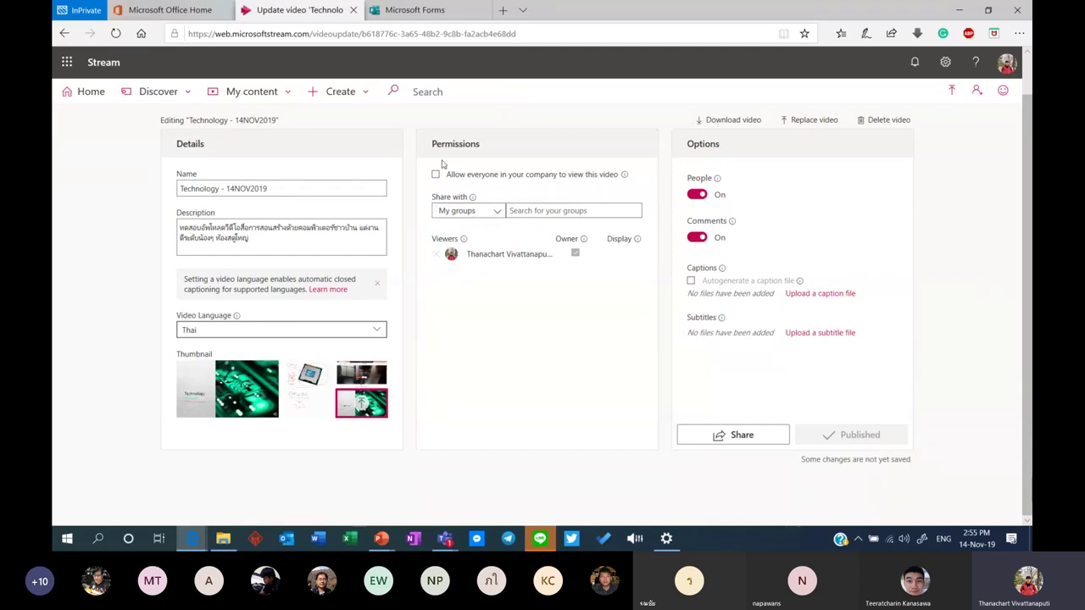
Step: Mark the Permissions heading and try searching groups for 'learn', then clear the search
double_click(483, 146)
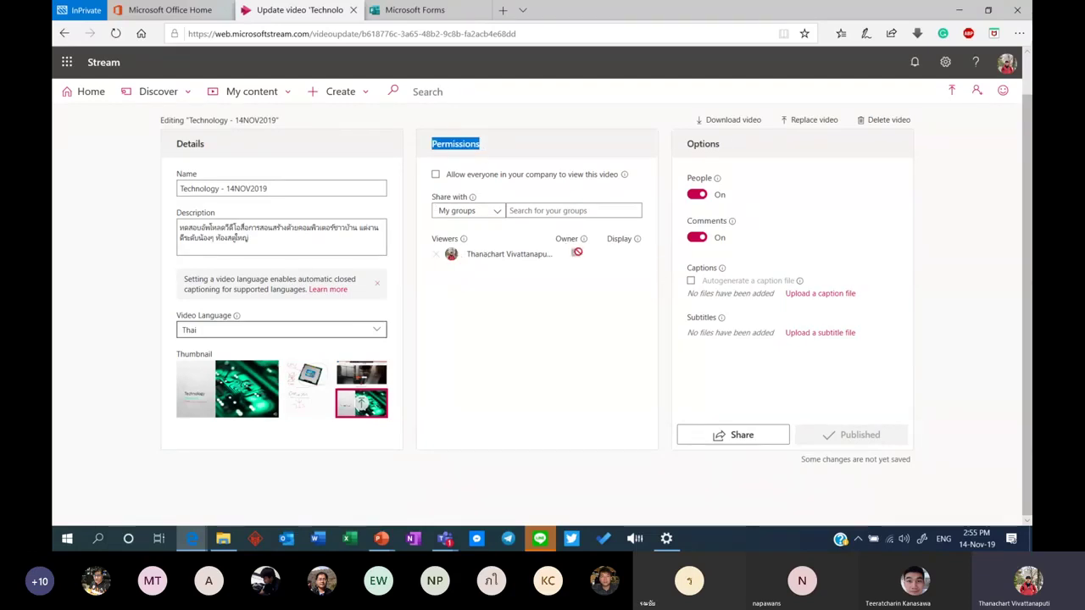
left_click(481, 216)
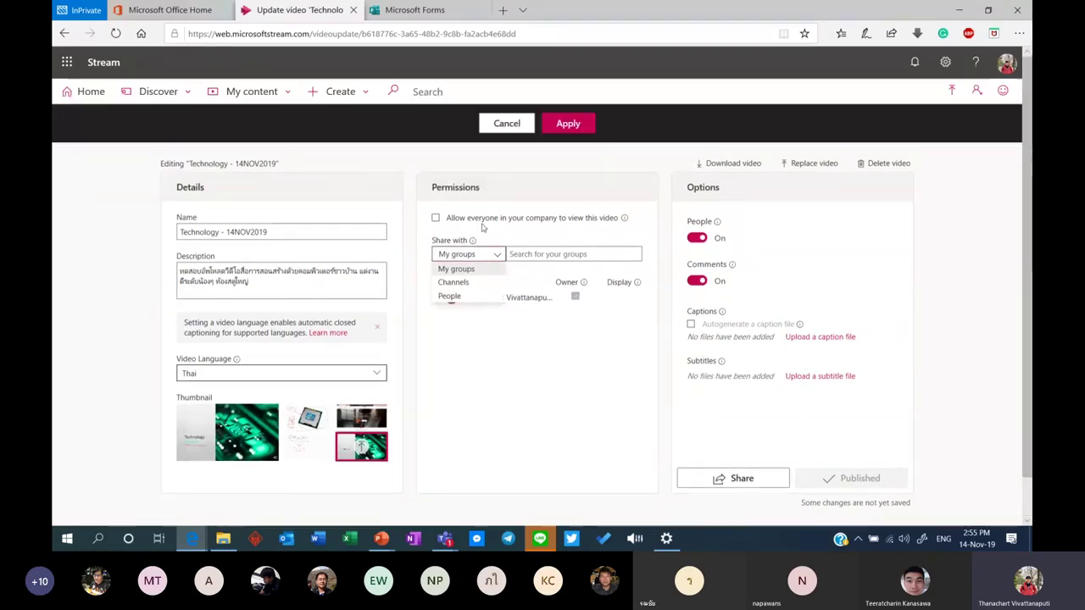
left_click(492, 254)
left_click(538, 254)
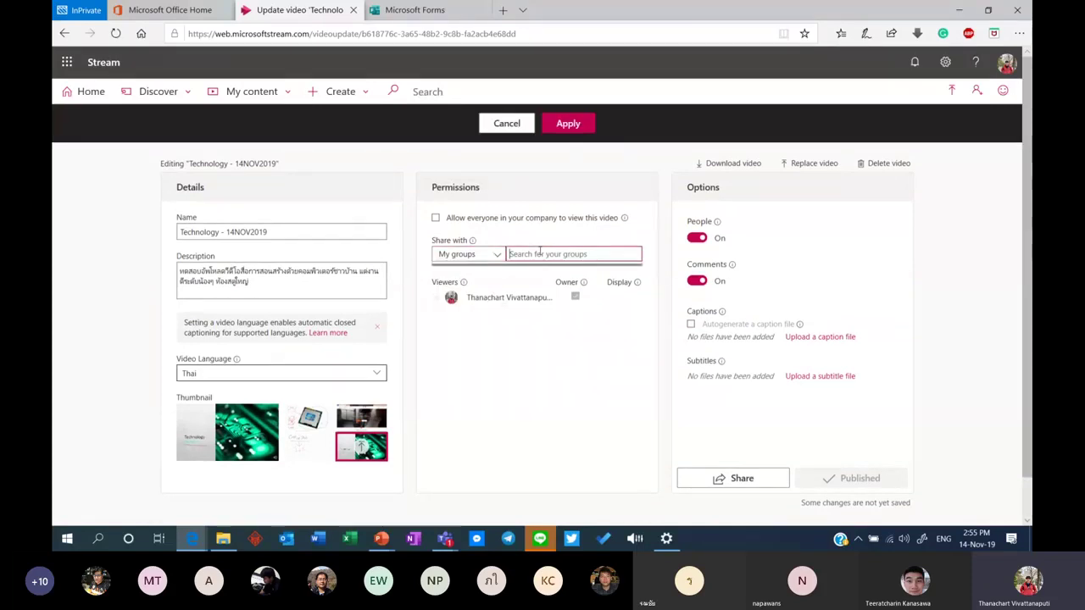
type("learn")
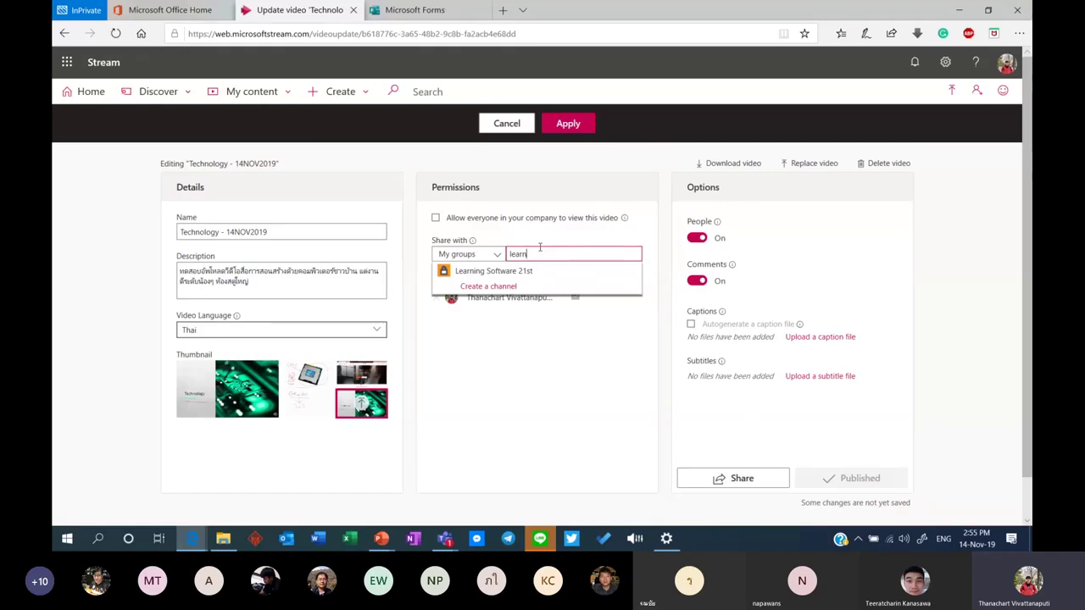
key("BackSpace")
key("BackSpace")
key("BackSpace")
Step: Switch Share with to People and search for a colleague by name
left_click(482, 253)
left_click(452, 296)
left_click(565, 254)
type("teerat")
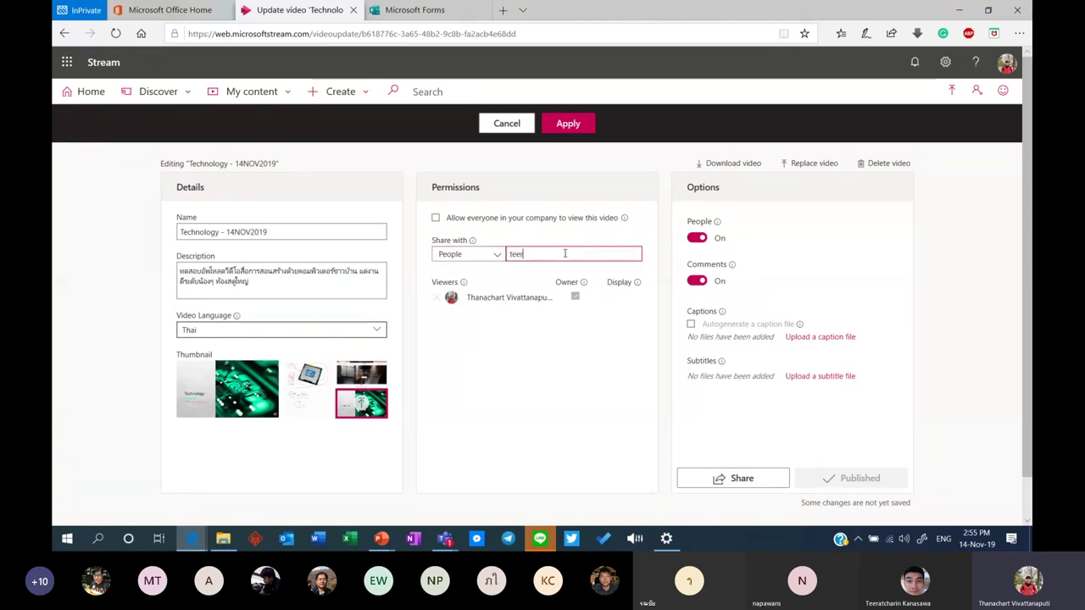
type("cha")
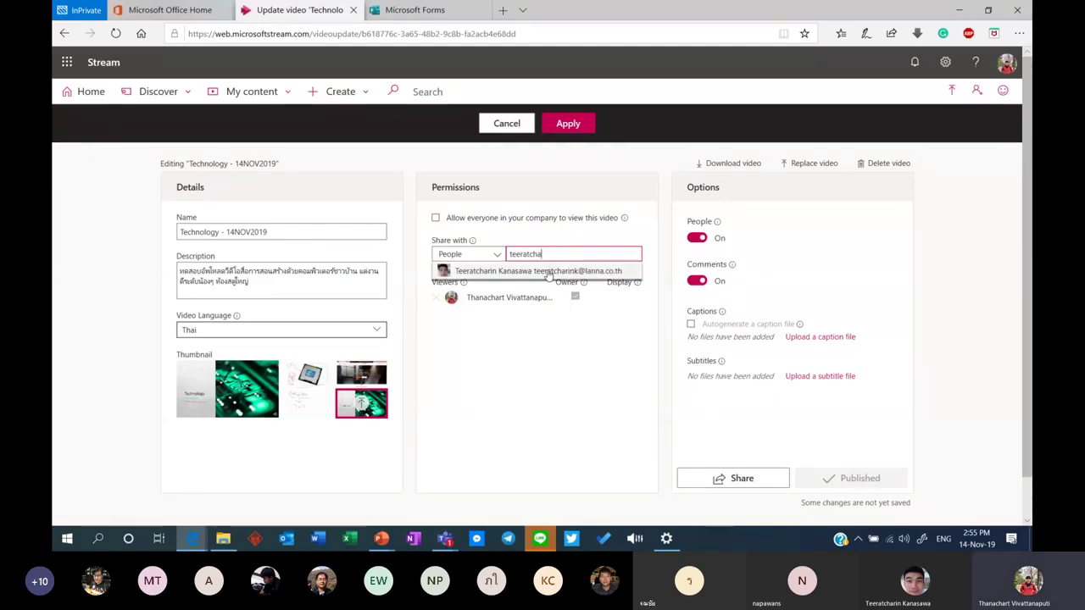
Step: Add two colleagues as viewers and make the first one an owner
left_click(548, 271)
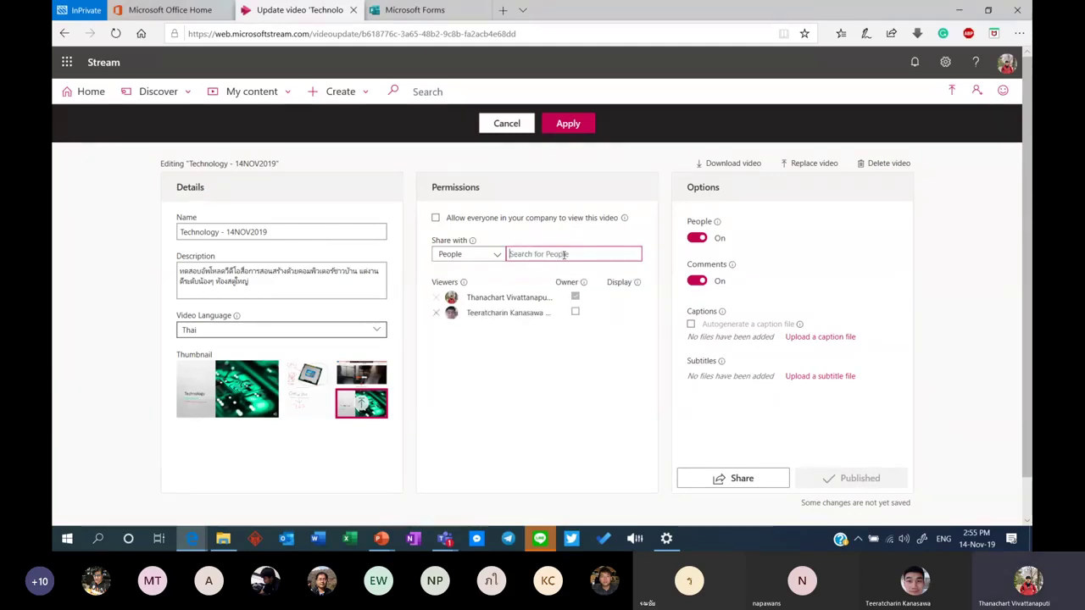
type("sirilu")
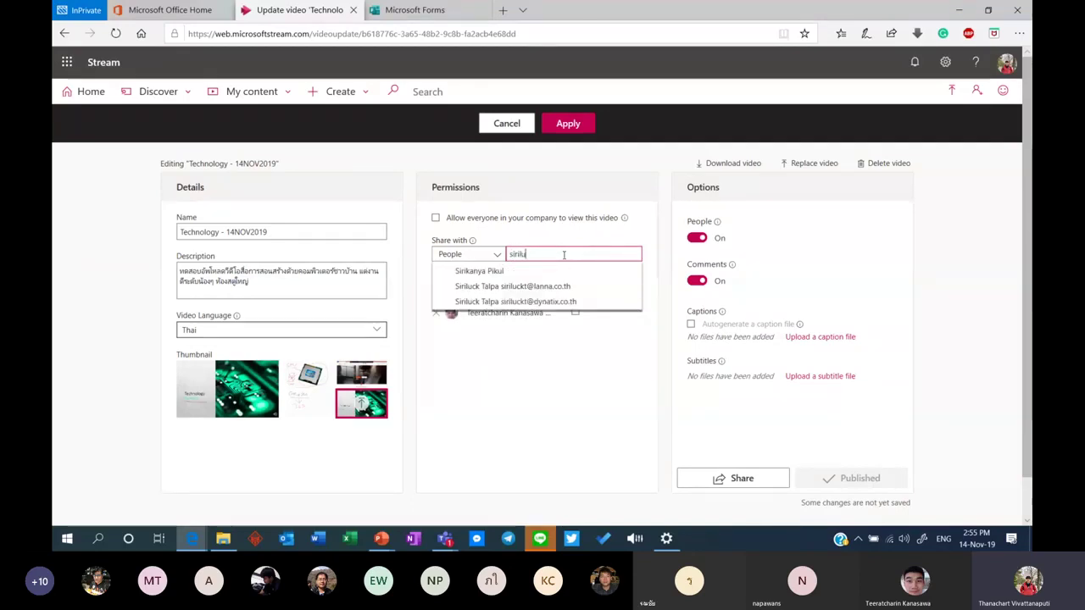
type("ck")
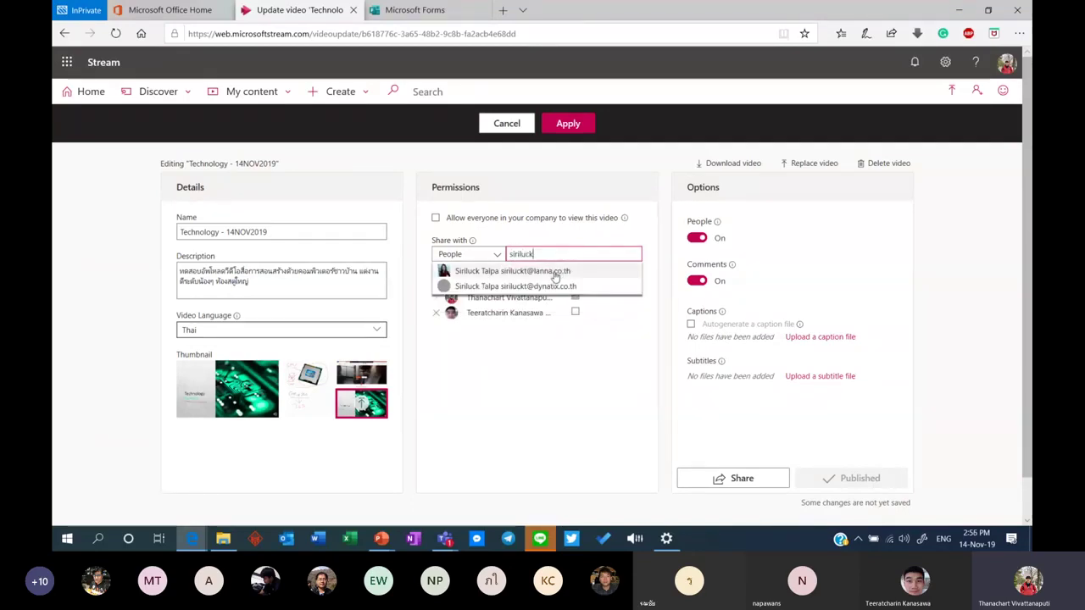
left_click(554, 273)
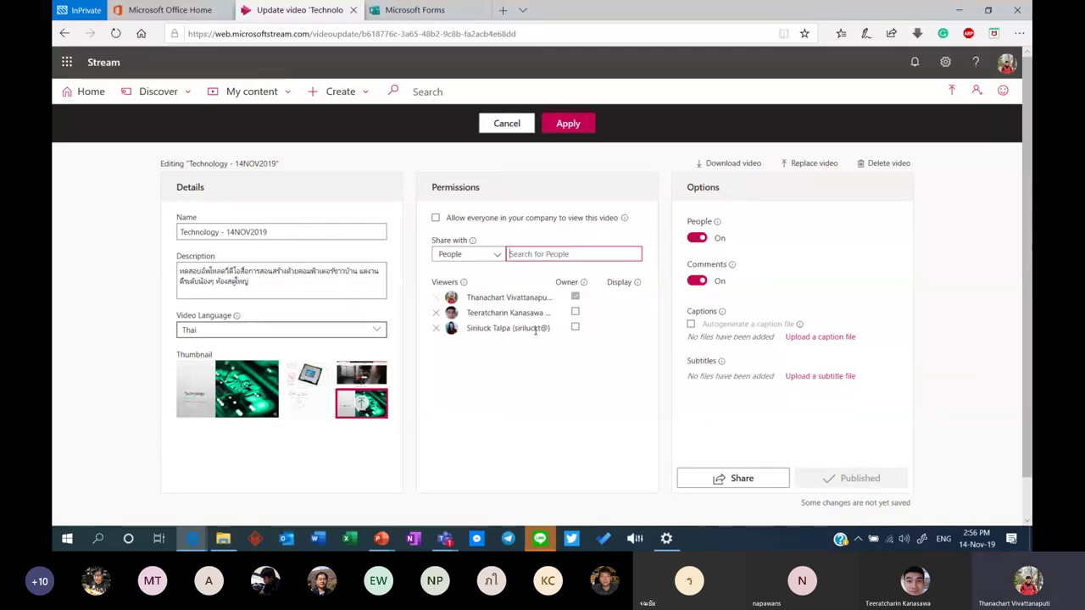
left_click(575, 313)
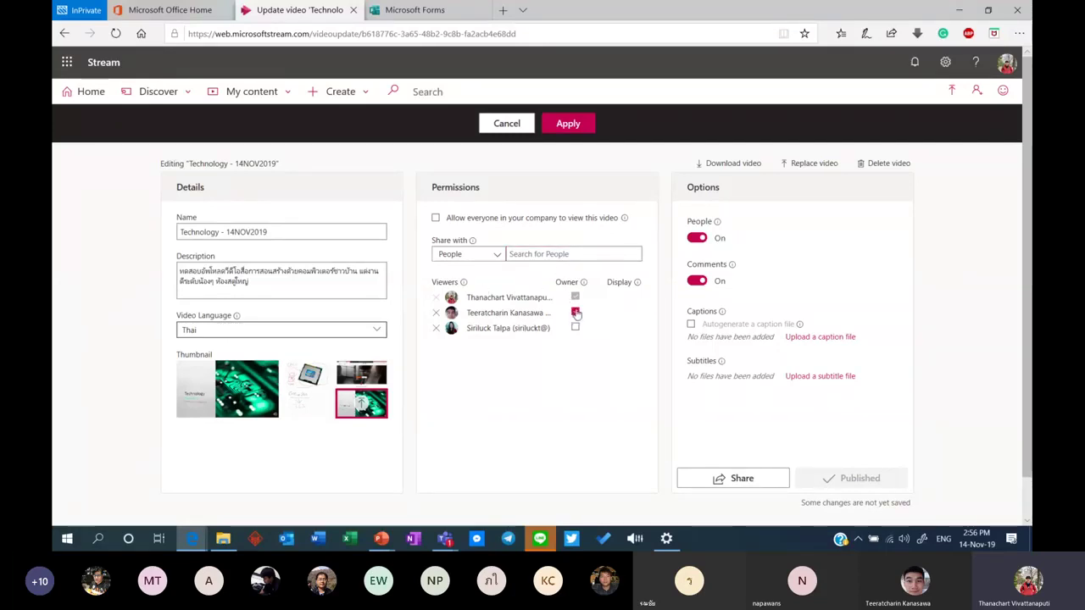
Step: Set Share with back to groups and apply the permission changes
left_click(474, 255)
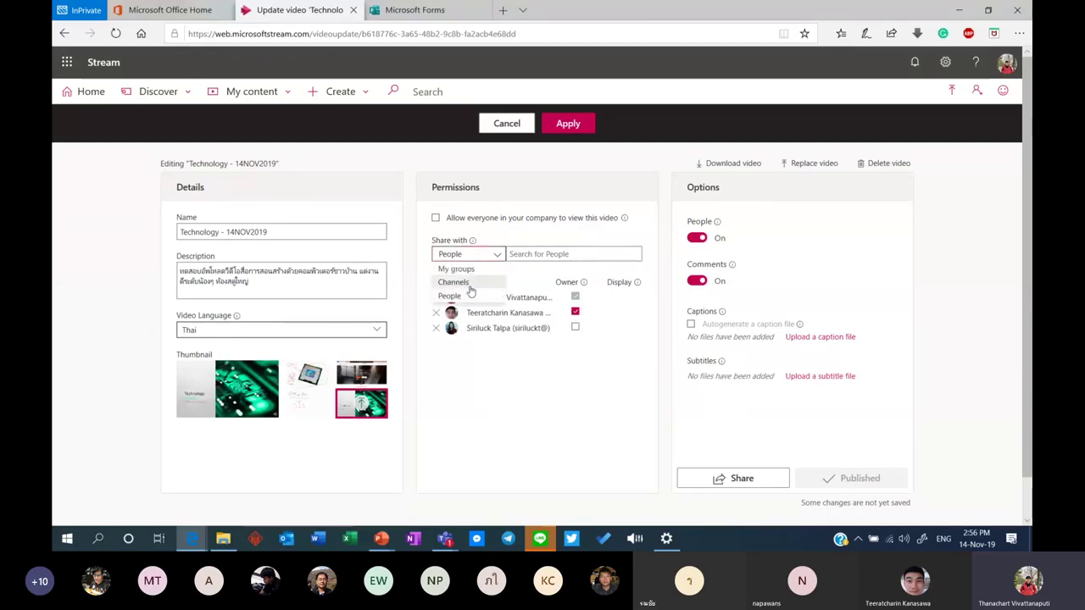
left_click(476, 271)
left_click(532, 255)
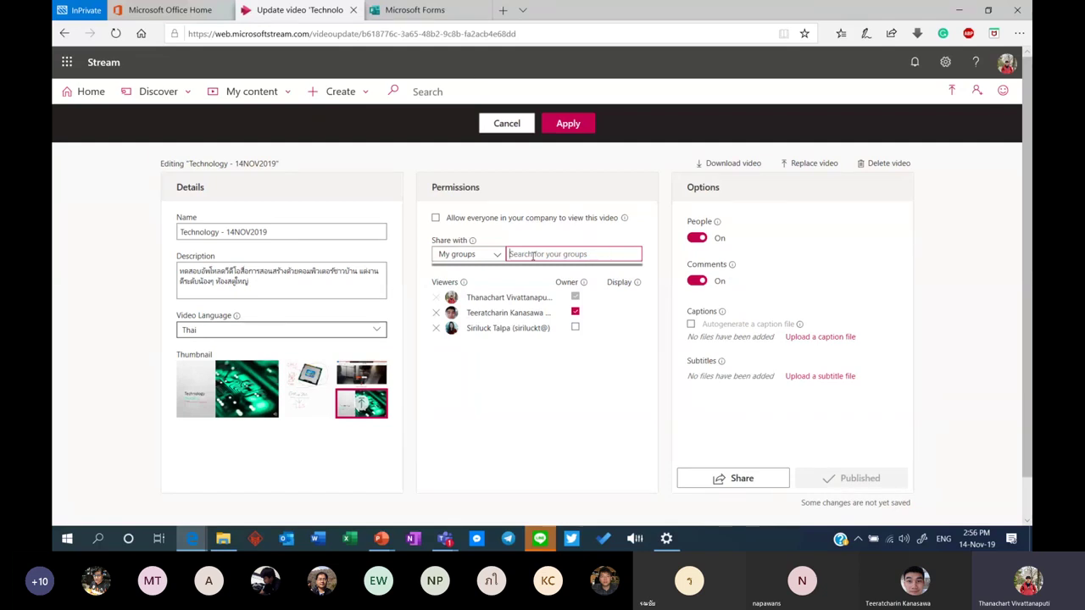
left_click(567, 124)
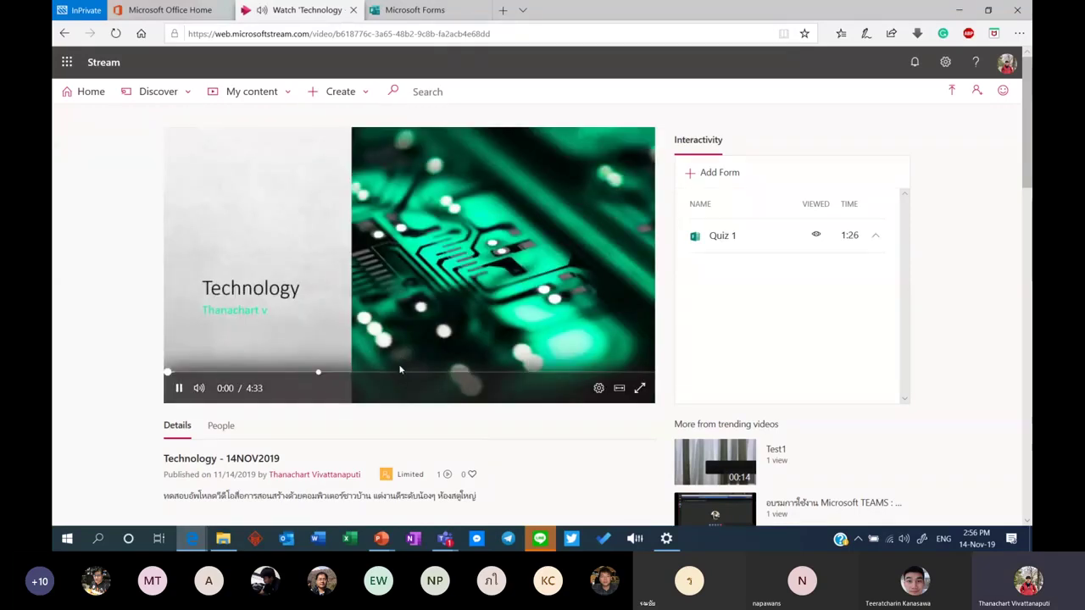
Step: Pause the Technology - 14NOV2019 video and show its quality options, set to Auto
left_click(179, 388)
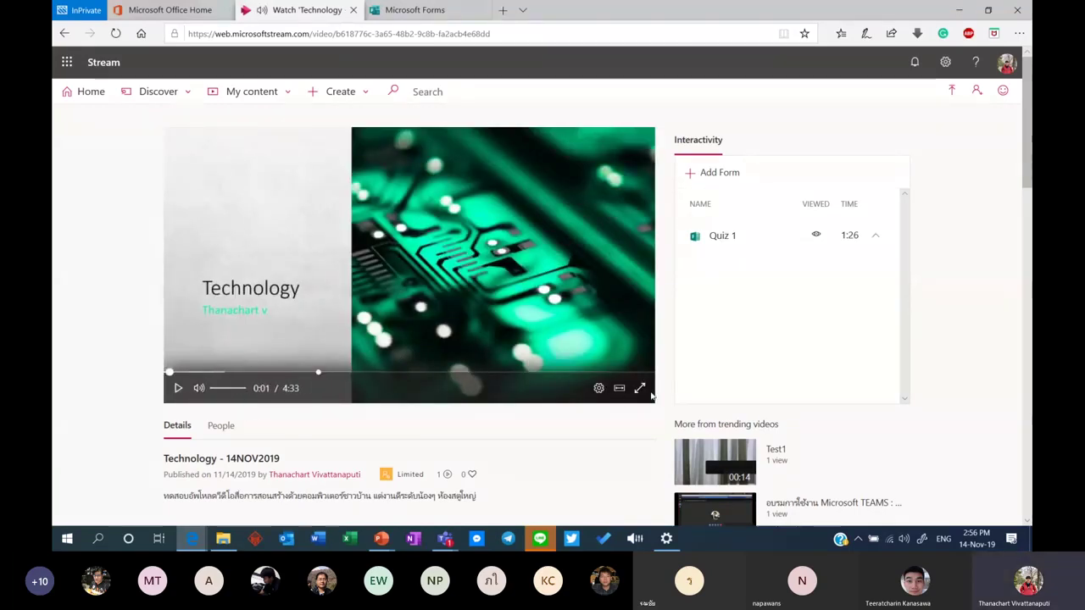
left_click(599, 388)
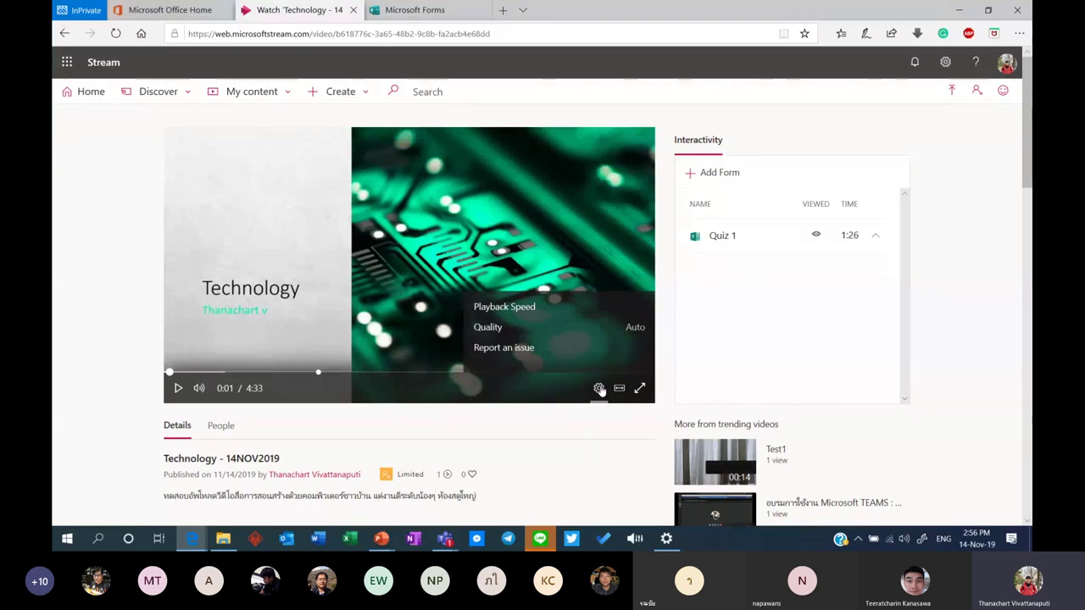
left_click(609, 328)
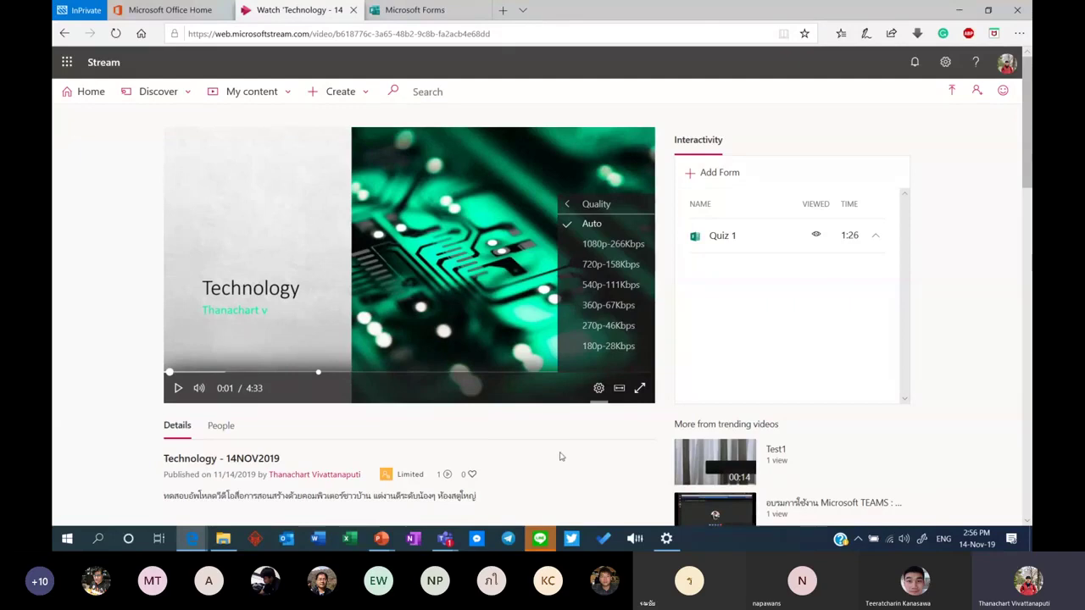
Step: Scroll down to Details and Comments, click into a new comment, and return to the top
scroll(445, 355, "down", 3)
scroll(436, 305, "up", 1)
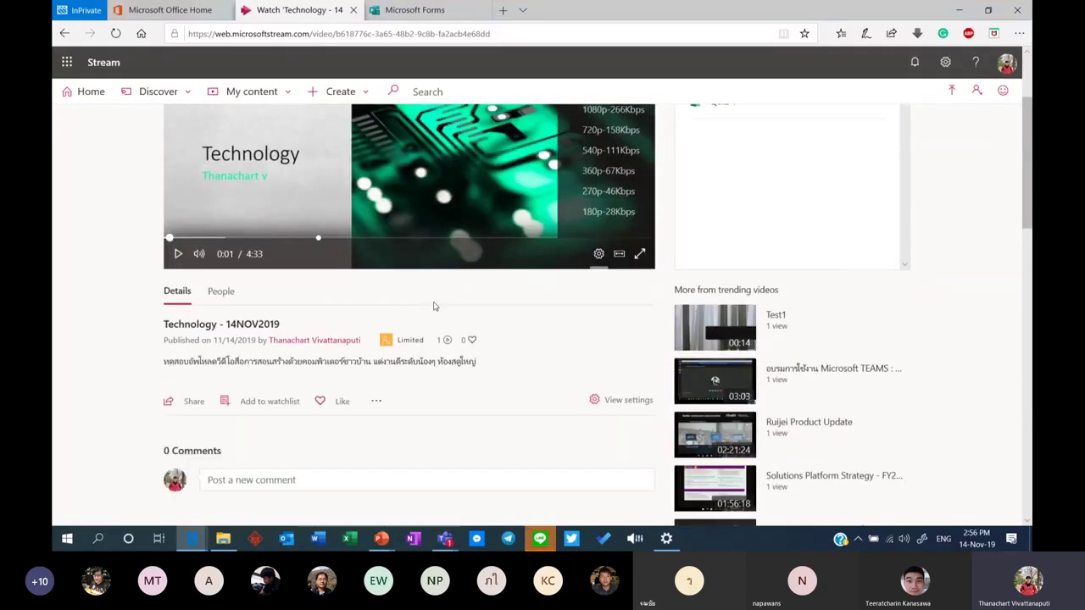
scroll(423, 310, "down", 2)
left_click(349, 327)
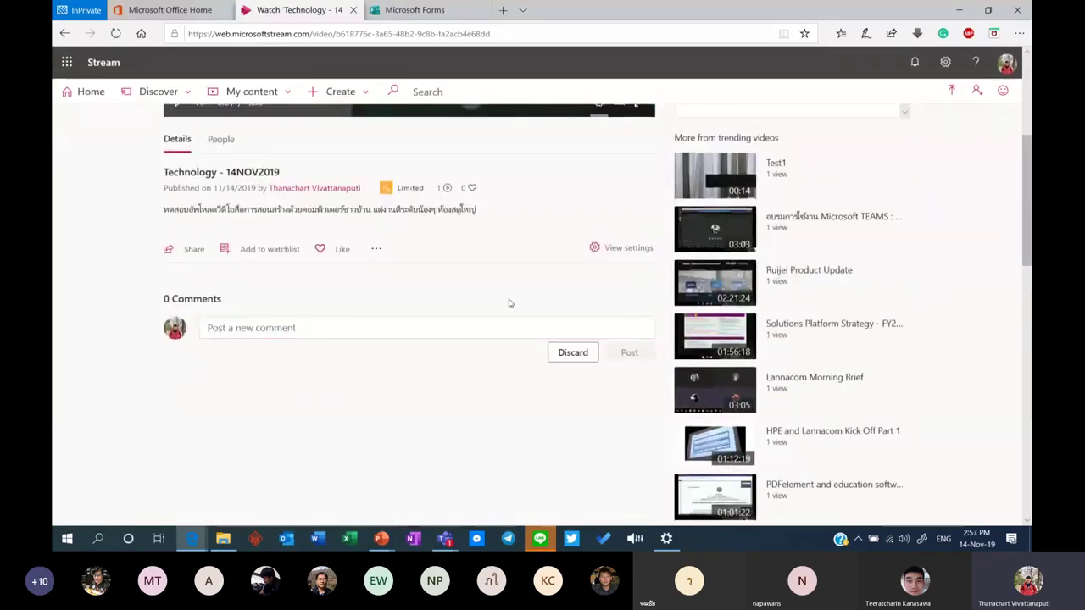
scroll(604, 310, "up", 2)
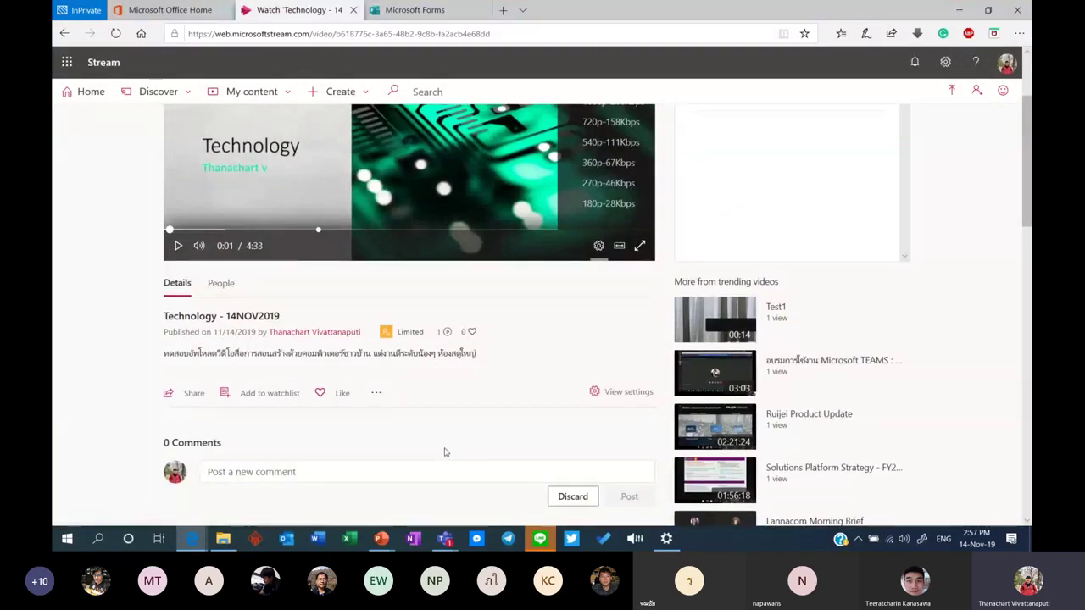
scroll(258, 315, "up", 2)
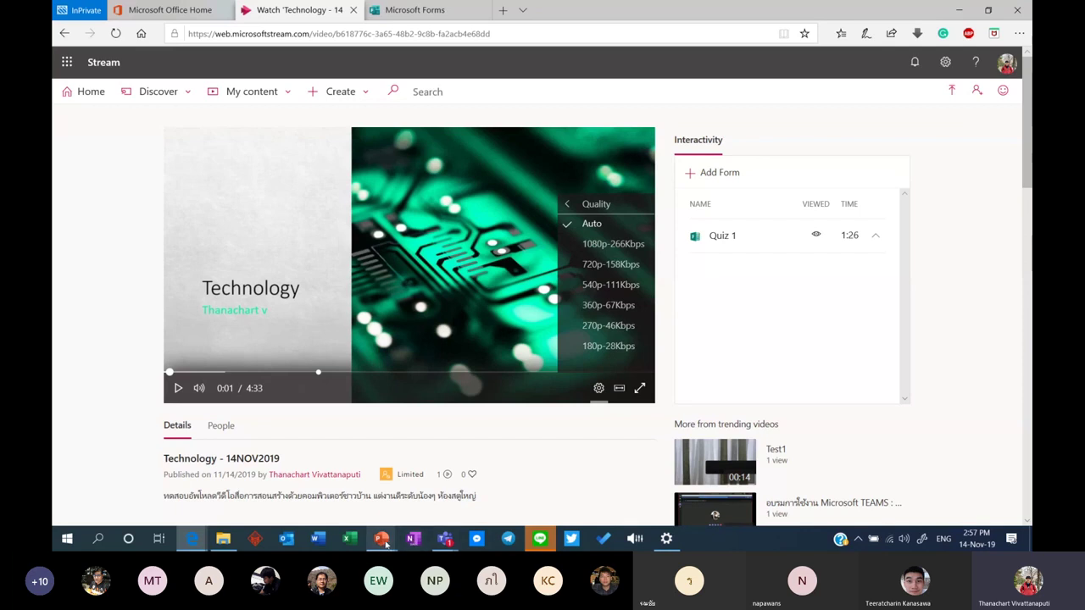
Step: Bring PowerPoint forward and select 'preview' in slide 15's URL caption
mouse_move(381, 539)
left_click(358, 516)
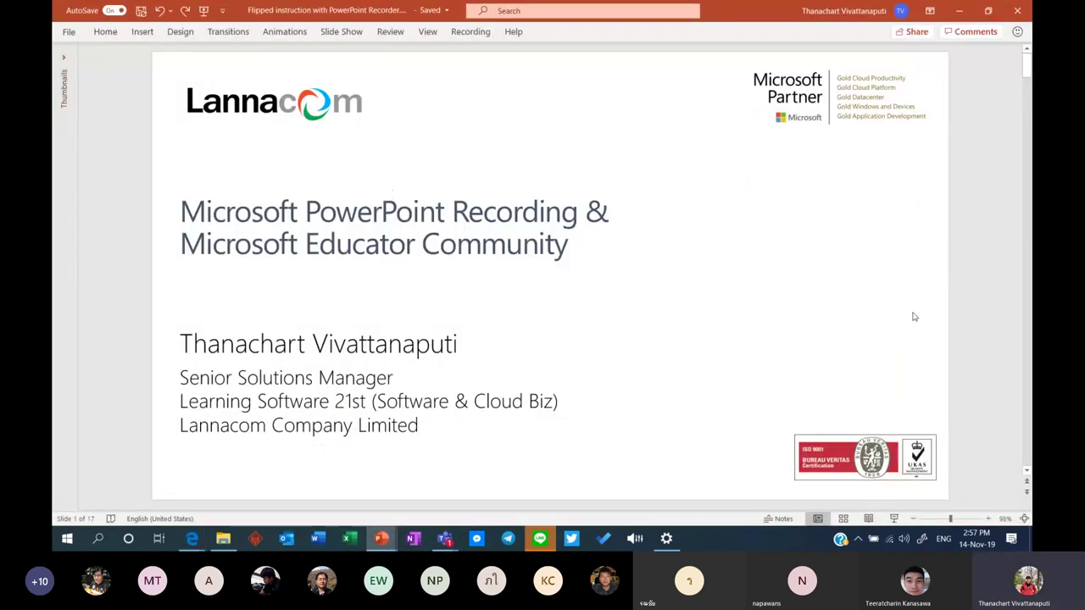
left_click_drag(1027, 71, 1026, 414)
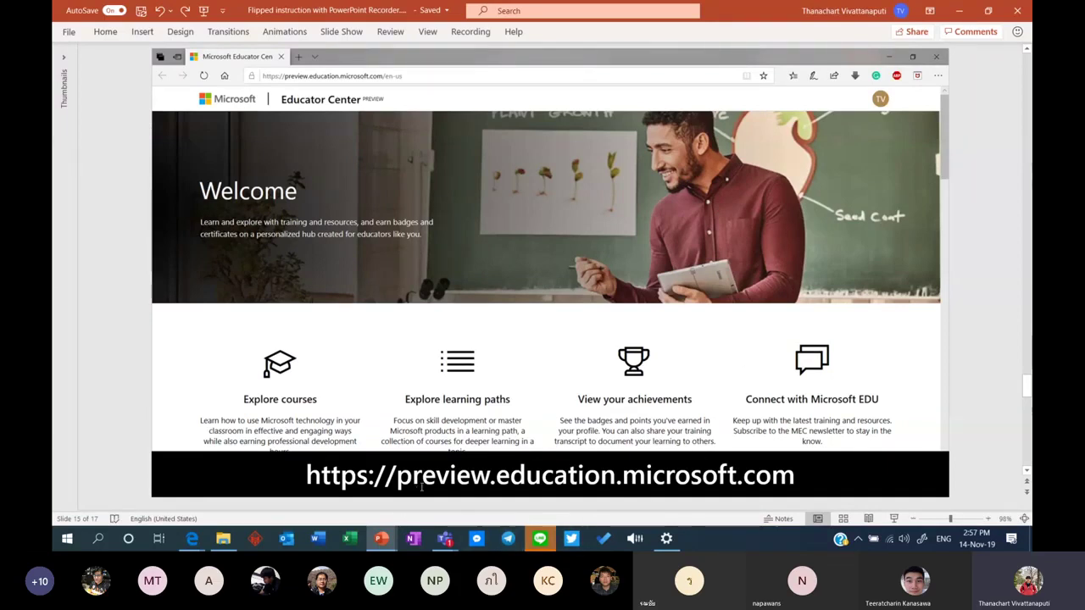
left_click(472, 476)
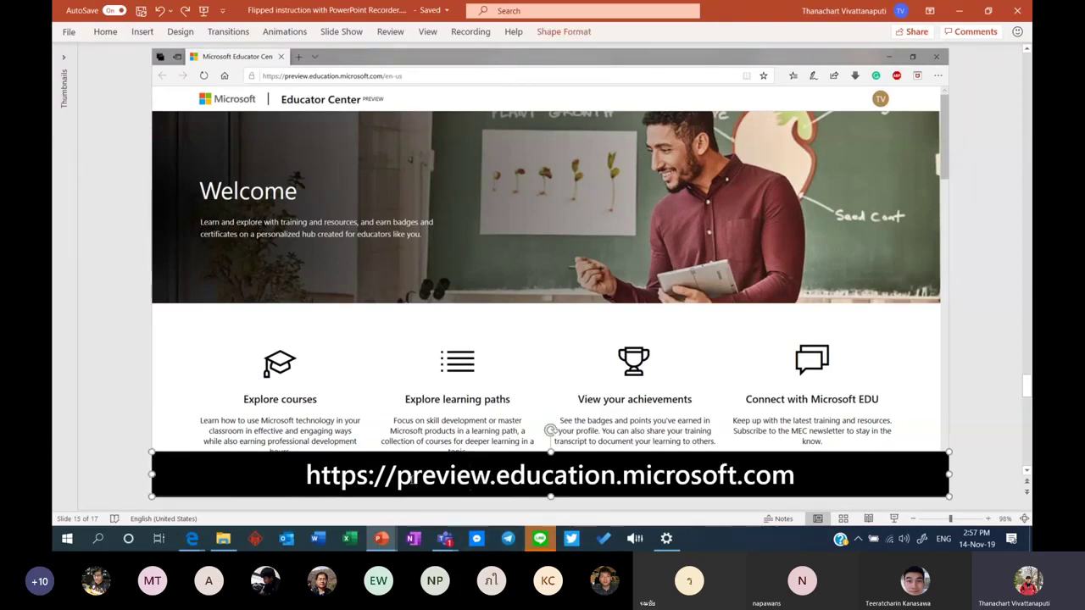
left_click_drag(396, 477, 489, 479)
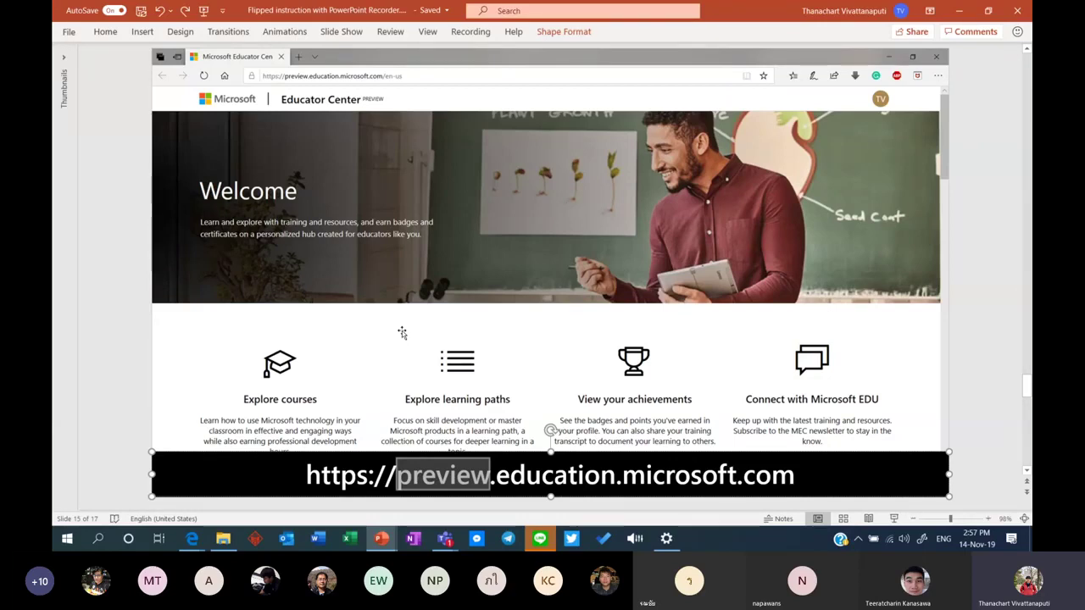
left_click(600, 476)
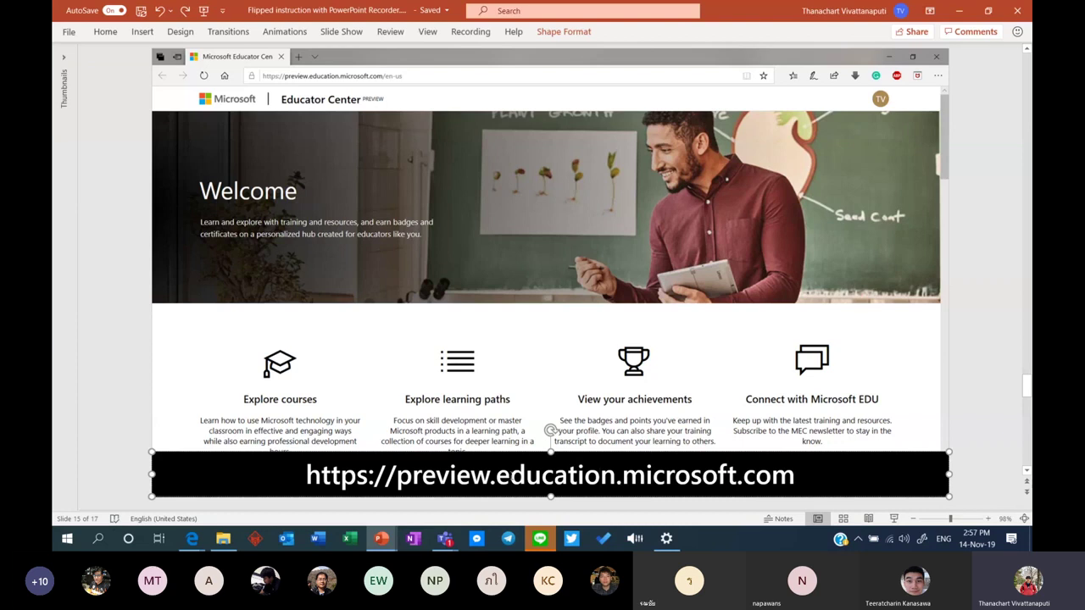
left_click_drag(496, 476, 810, 494)
type("https://forms.office.com/Pages/ResponsePage.aspx?id=CSNcGTHX_kuYzup7C_WomaZ-sf0iBuxOm4kGDnTc-EBUNzZHN0ZDVFhLOE1WWFRCQ1dFVVJKVVVIRi4u")
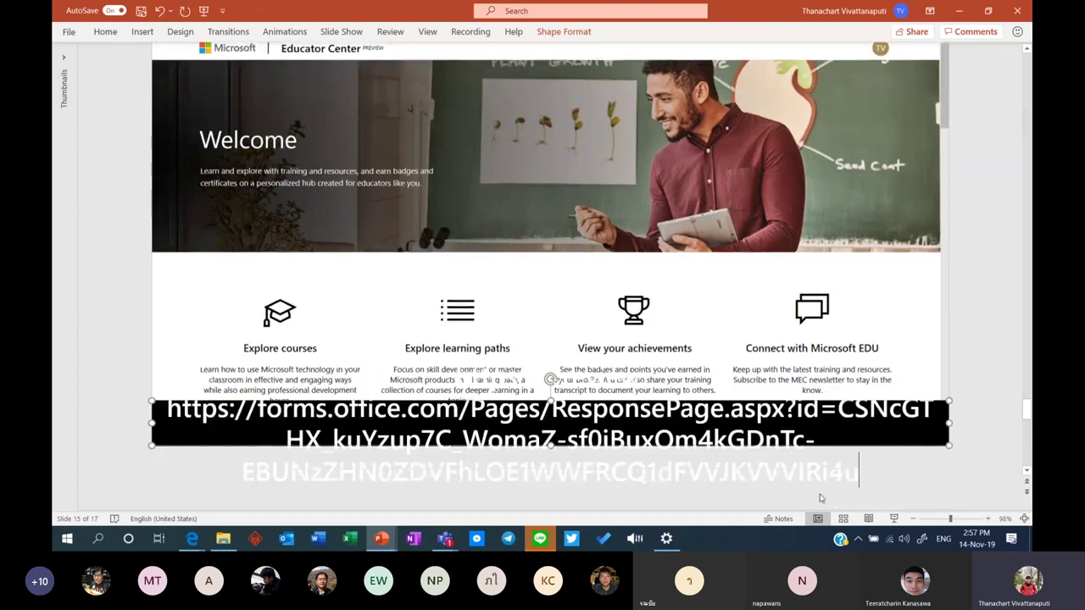
key("ctrl+z")
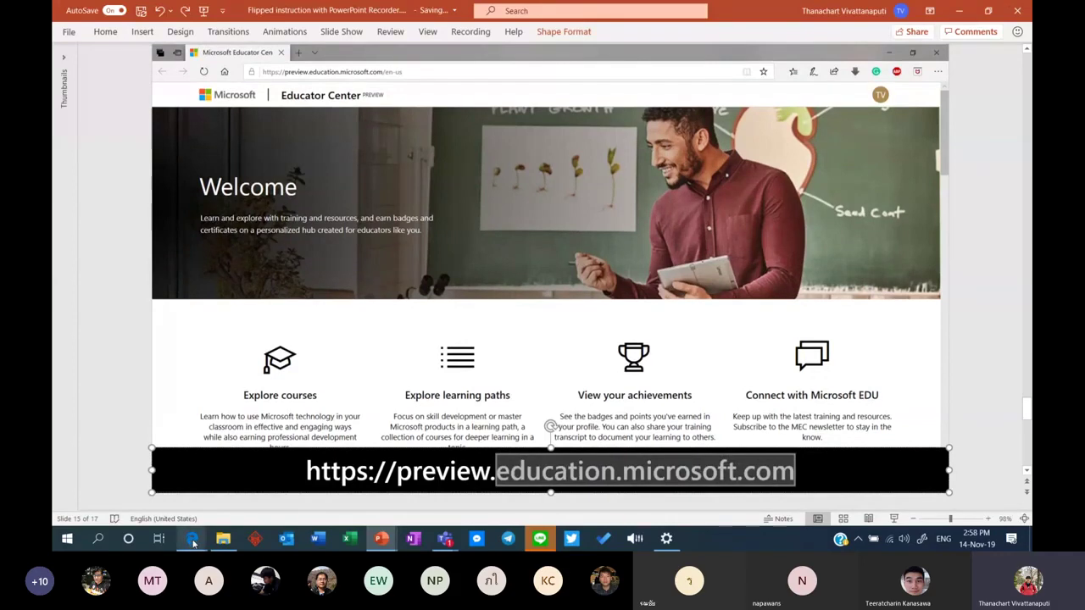
mouse_move(192, 539)
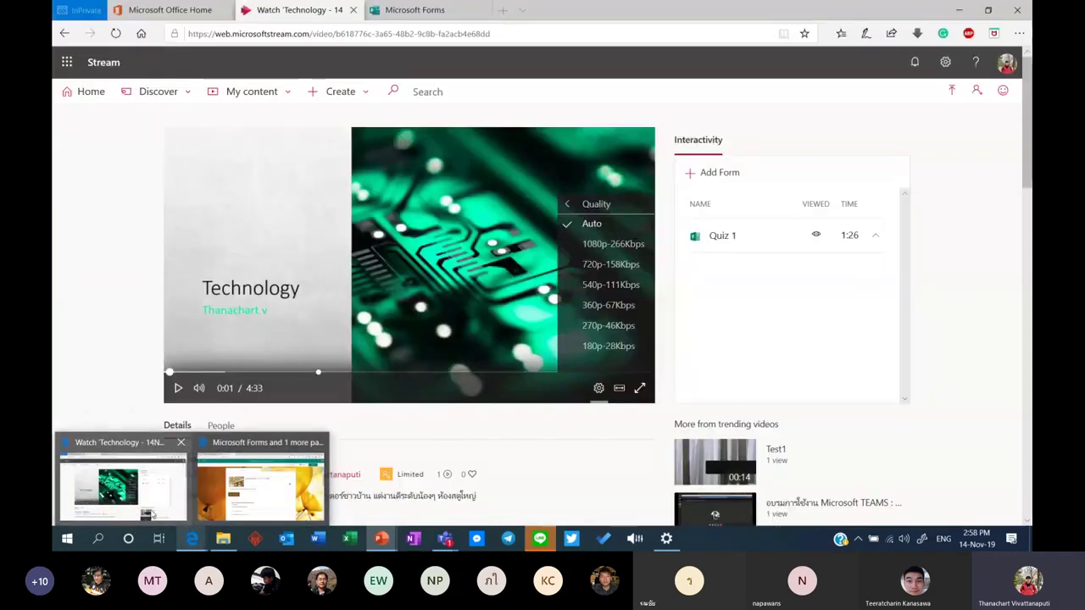
Step: Load education.microsoft.com in a new InPrivate tab and dismiss the error message
left_click(123, 481)
left_click(508, 12)
type("educati")
key("Return")
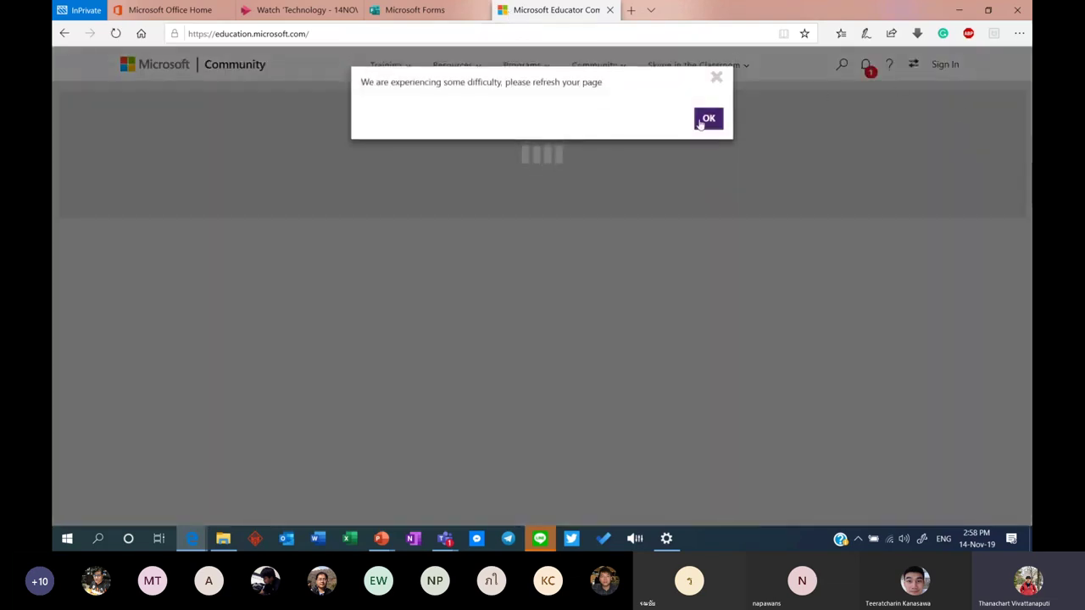
left_click(703, 120)
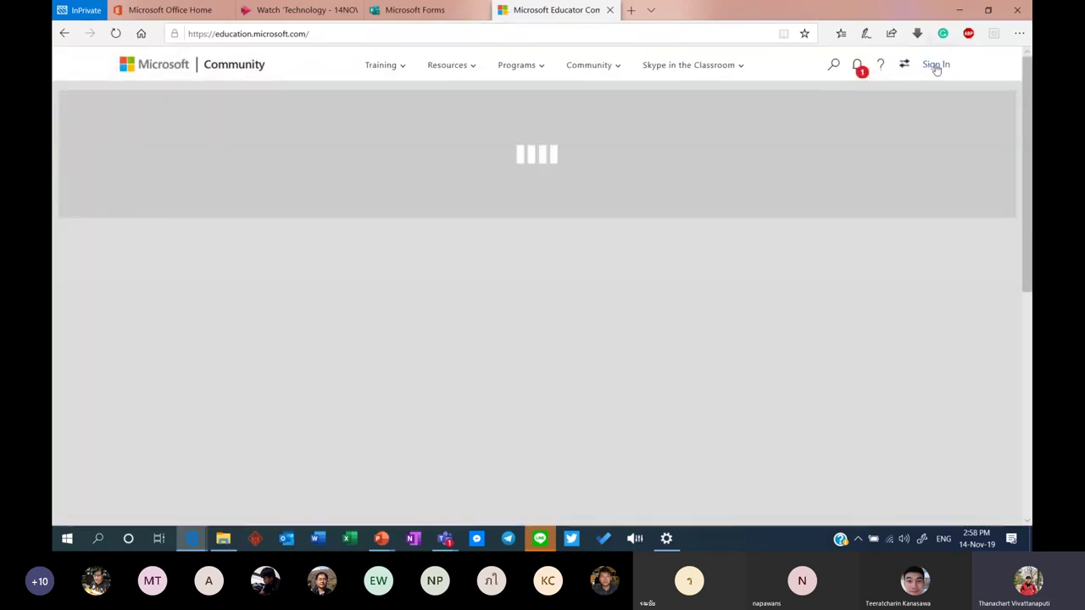
Step: Close the sign-in options without signing in and browse the Welcome Educator! home page
left_click(936, 66)
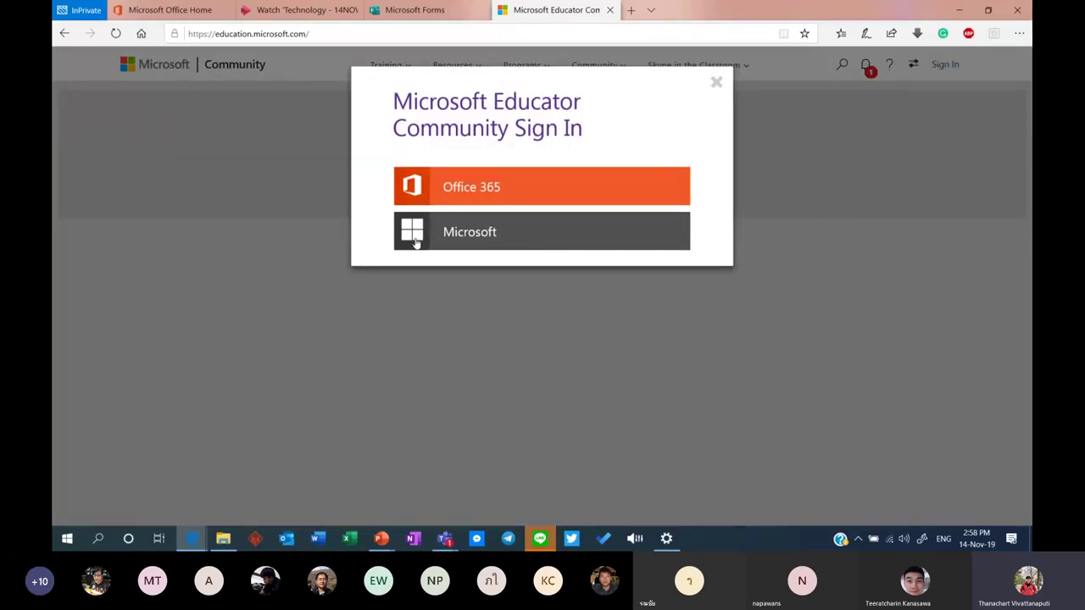
left_click(716, 83)
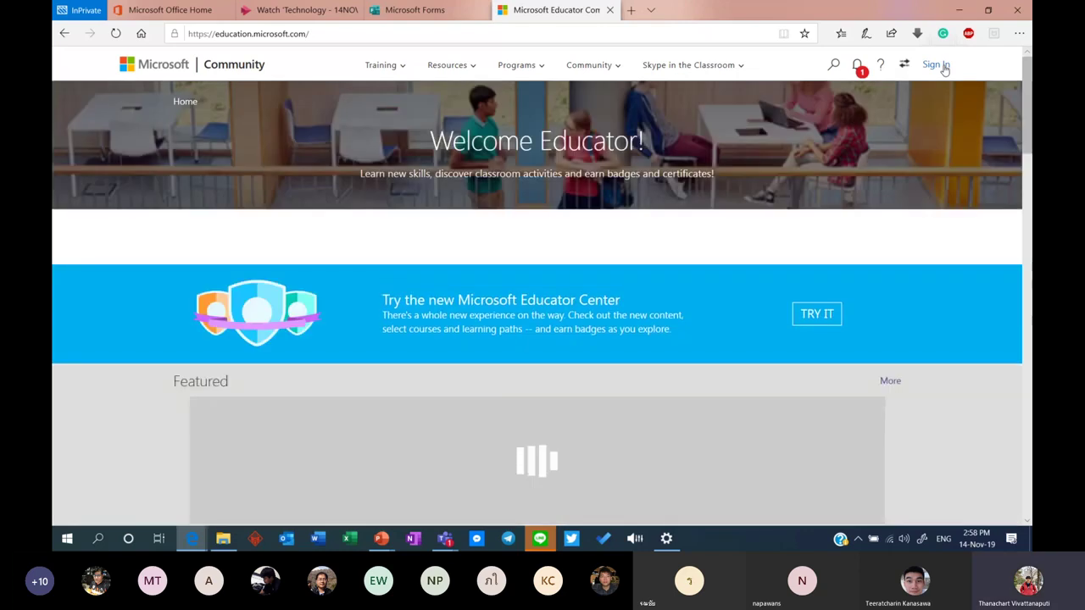
scroll(845, 178, "down", 10)
scroll(845, 184, "up", 5)
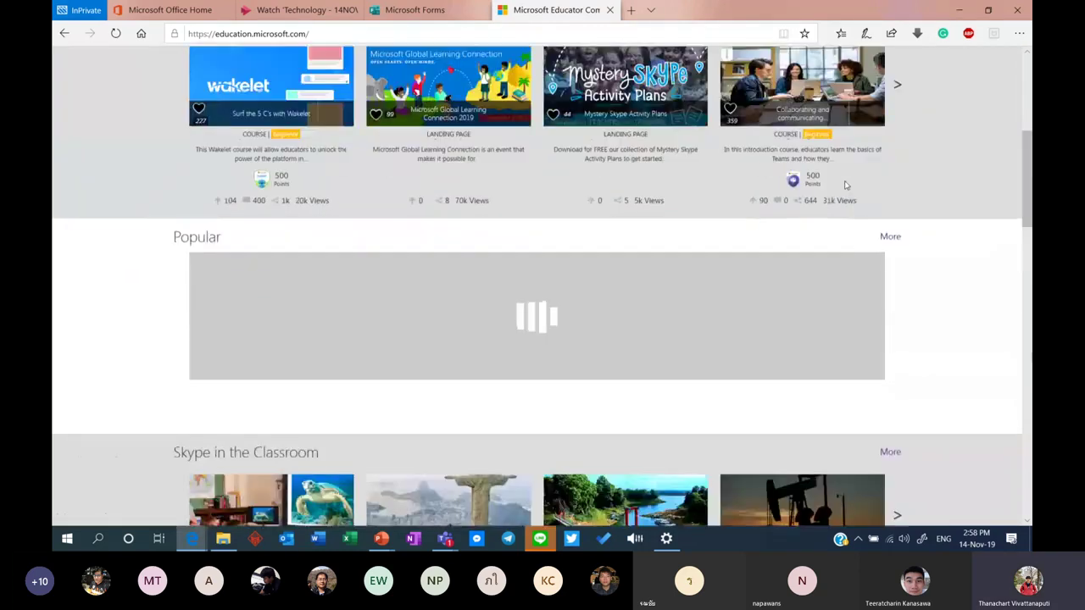
scroll(842, 184, "up", 5)
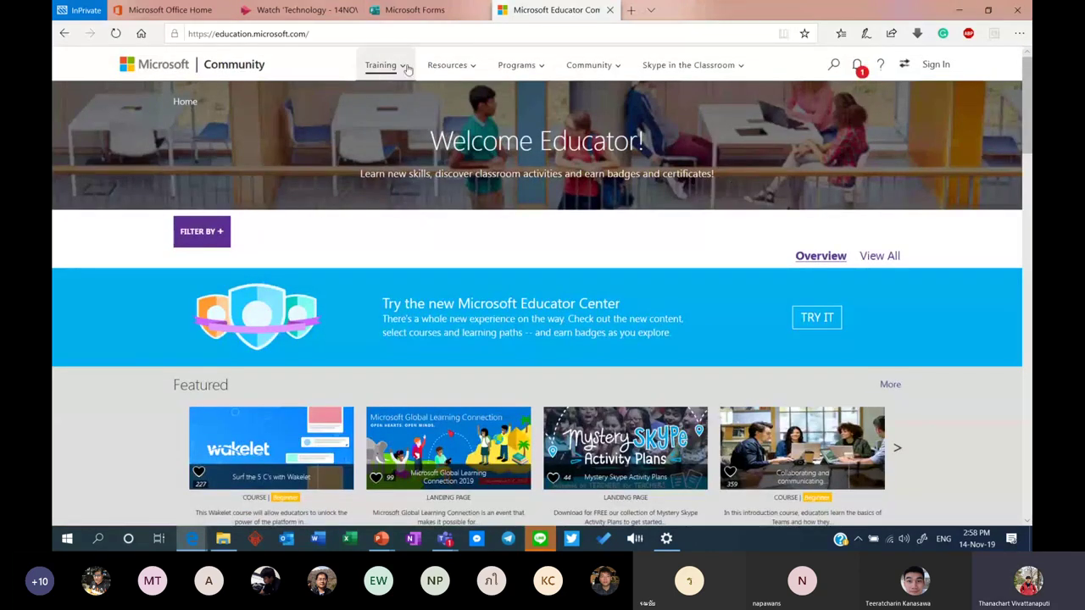
left_click(402, 69)
Step: Go to Training > Courses and browse the course rows, including OneNote and Sway, and STEM and Minecraft
left_click(393, 99)
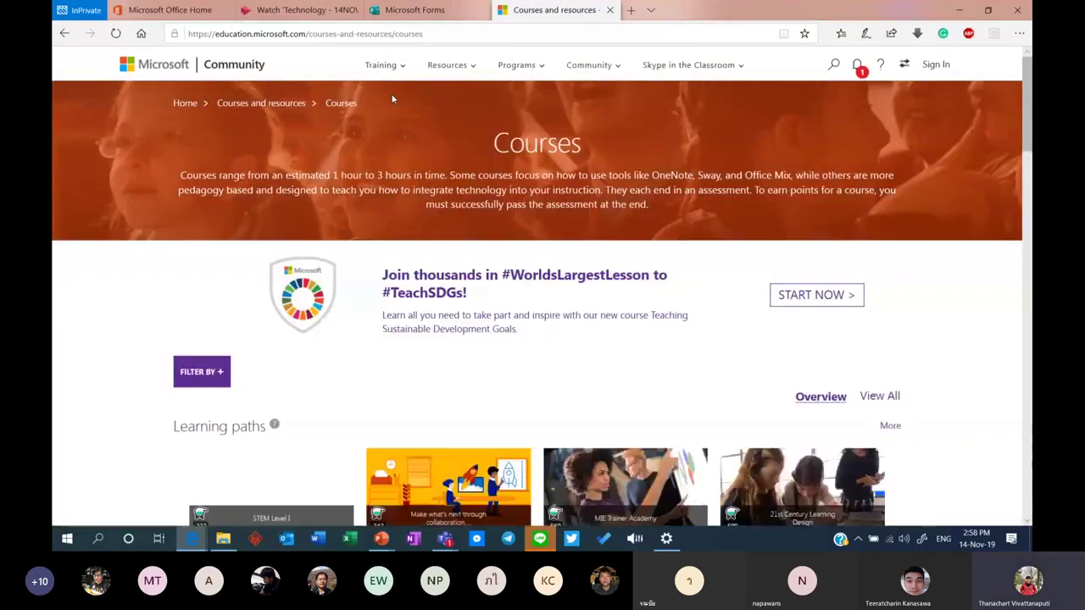
scroll(381, 126, "down", 3)
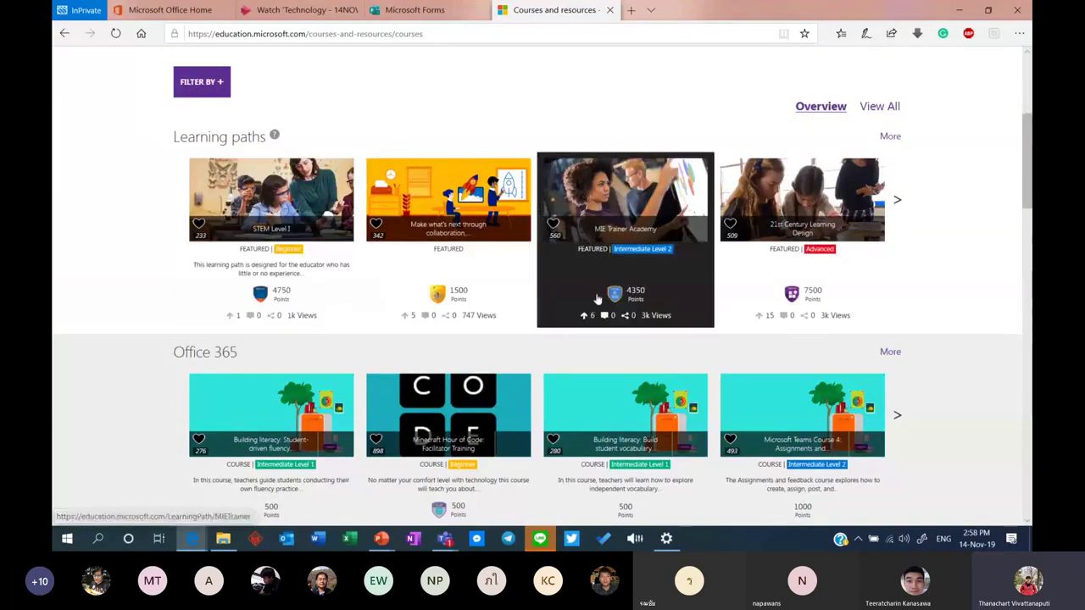
scroll(449, 254, "down", 2)
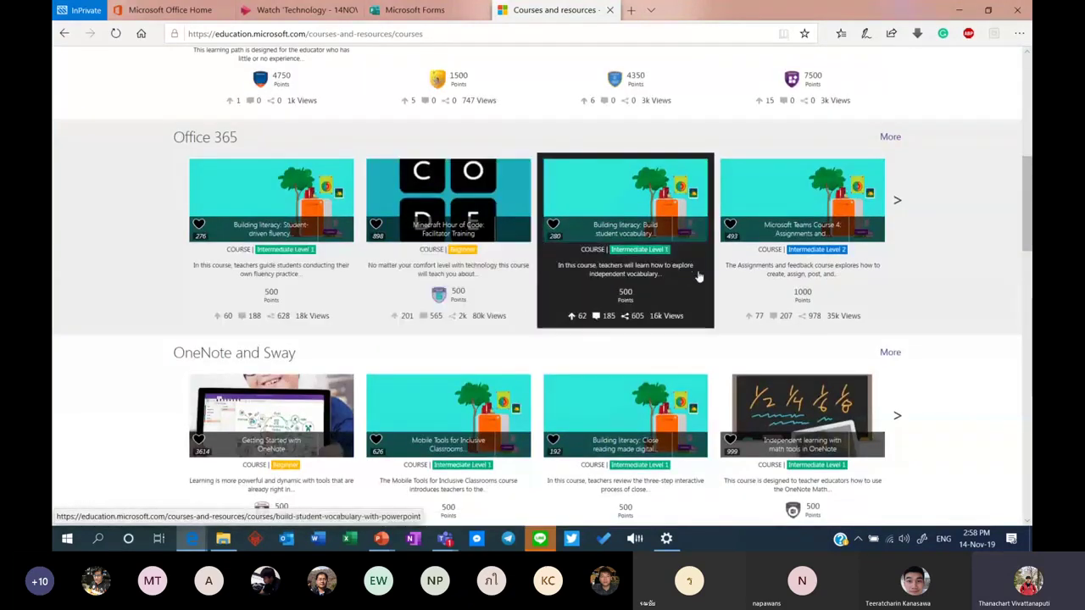
scroll(695, 275, "down", 2)
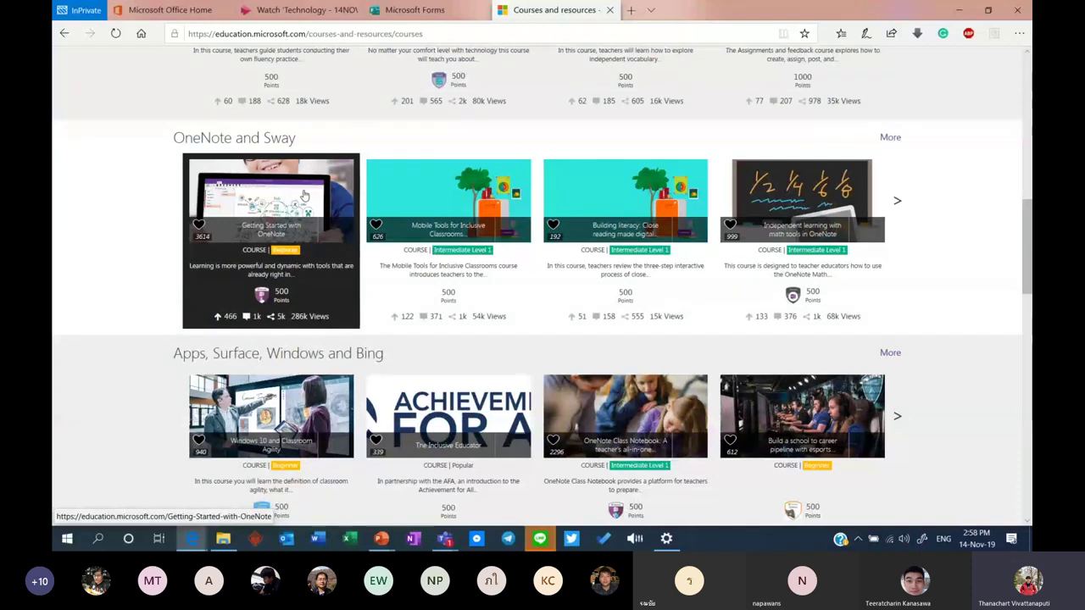
scroll(304, 192, "down", 2)
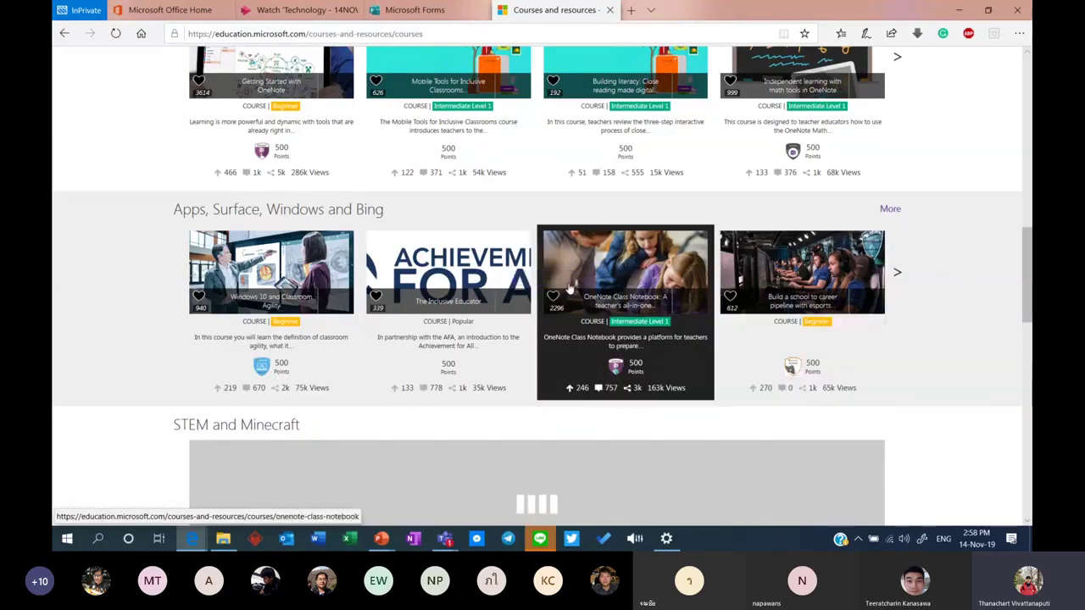
scroll(552, 297, "down", 3)
scroll(578, 285, "down", 2)
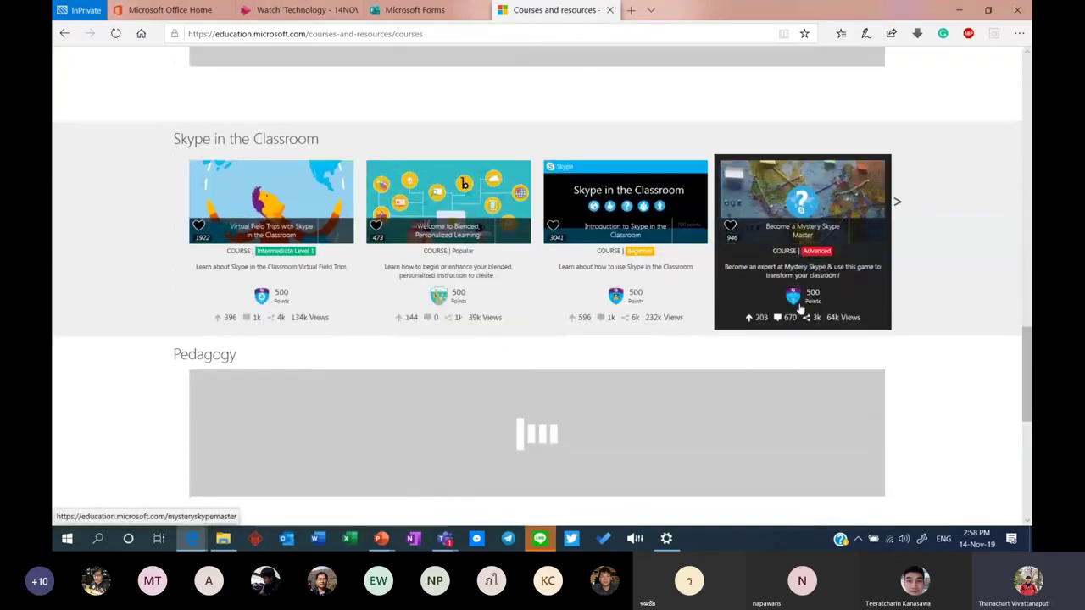
scroll(722, 374, "down", 1)
scroll(719, 375, "down", 2)
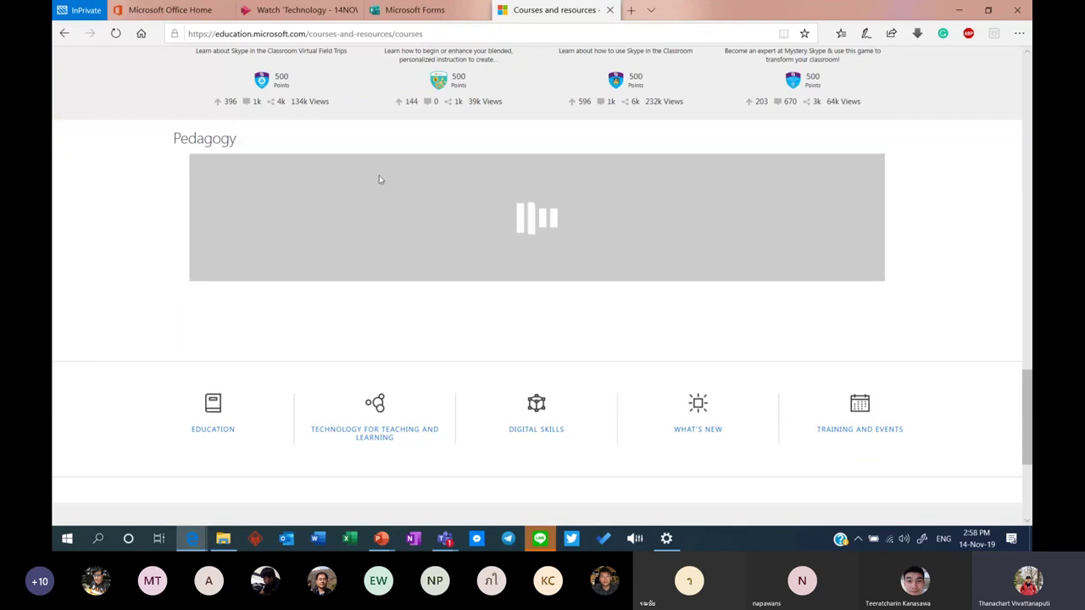
scroll(710, 363, "up", 2)
scroll(624, 350, "up", 4)
scroll(624, 350, "up", 4)
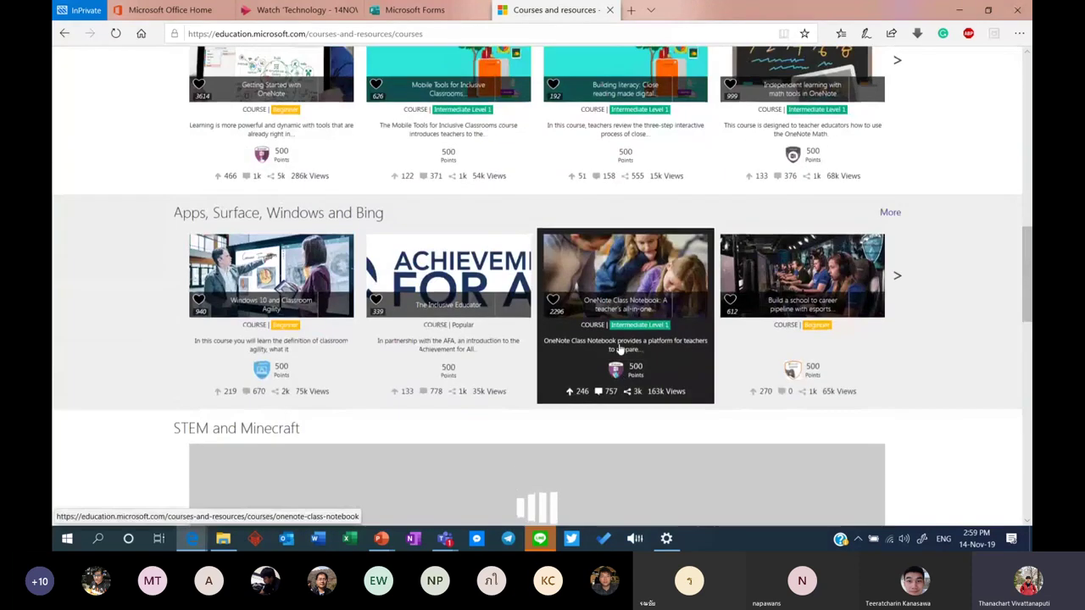
scroll(610, 343, "up", 2)
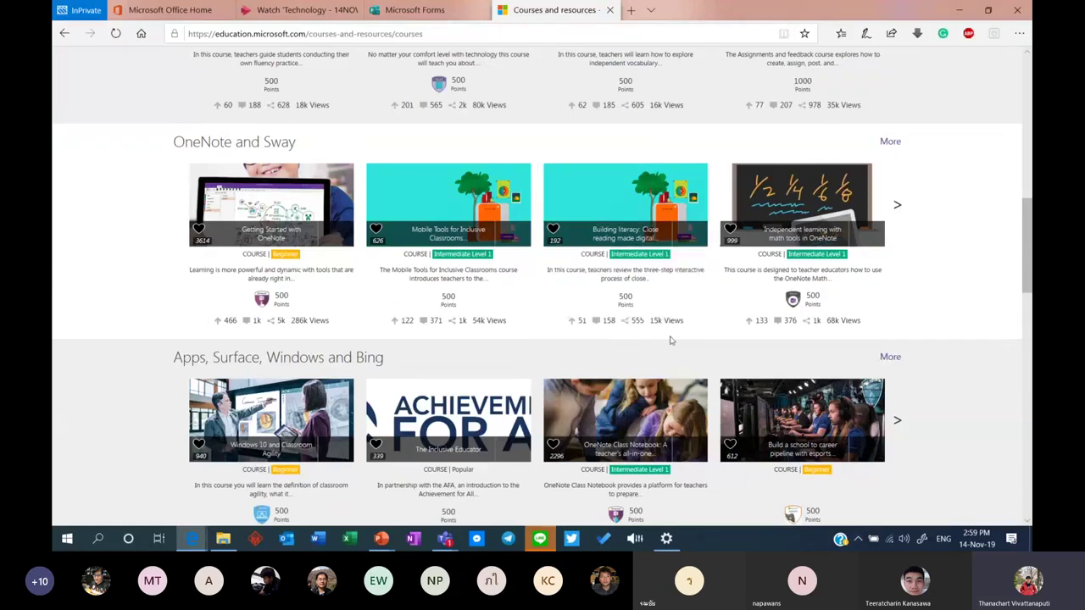
scroll(669, 342, "down", 2)
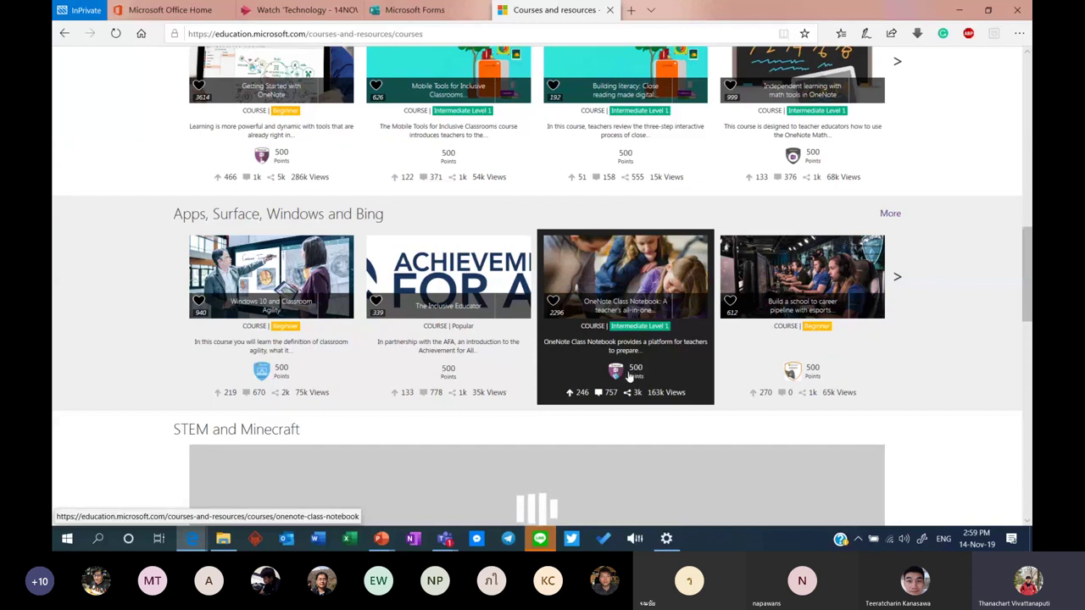
scroll(633, 373, "up", 10)
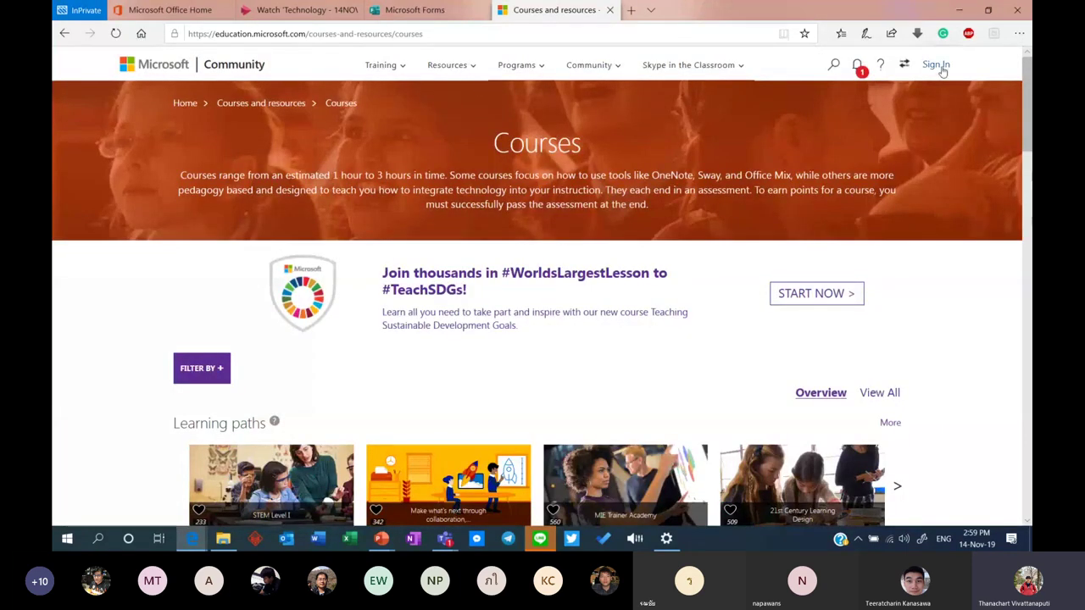
Step: Sign in with a Microsoft account using the saved e-mail suggestion and stored password
left_click(936, 66)
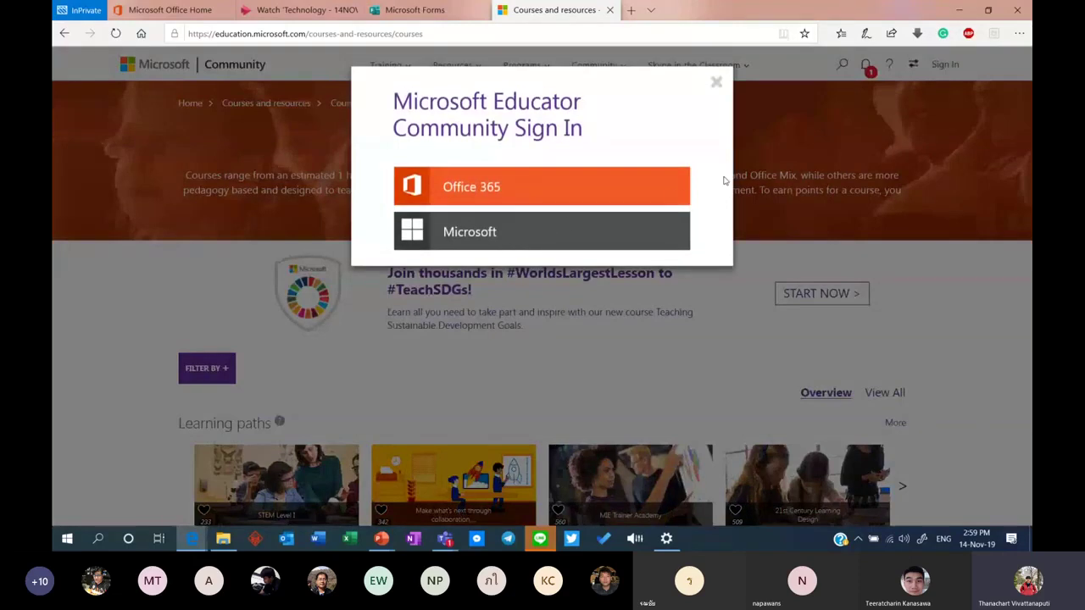
left_click(716, 82)
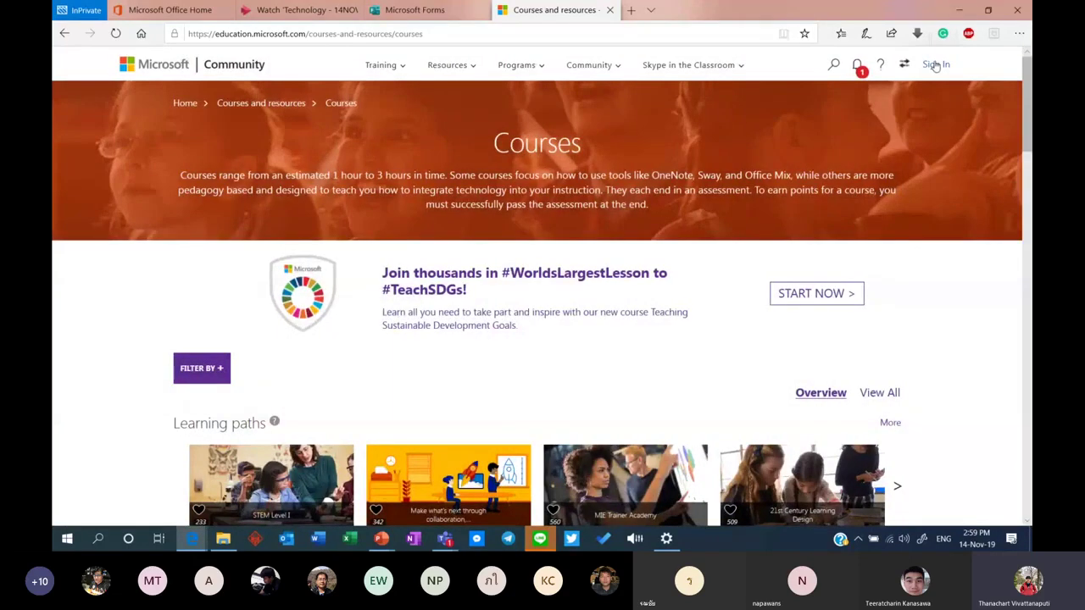
left_click(936, 65)
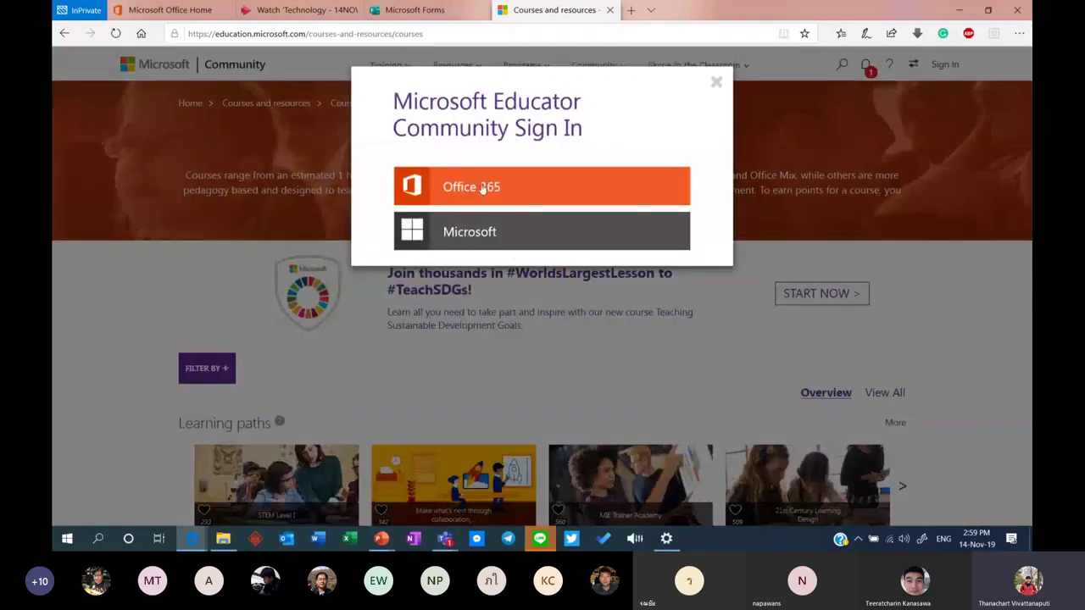
left_click(476, 247)
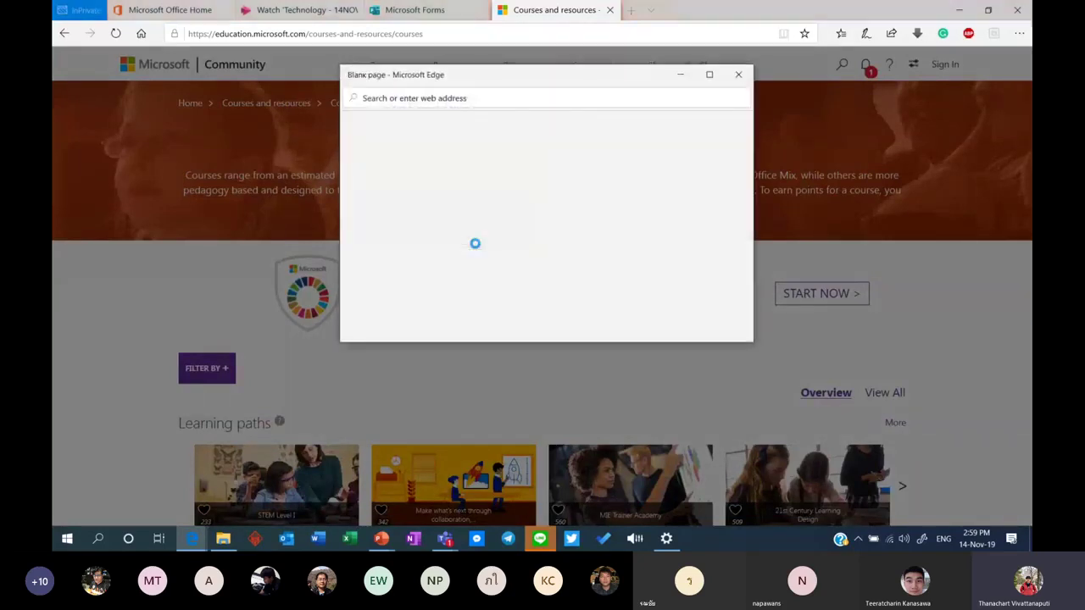
type("viva")
left_click(506, 205)
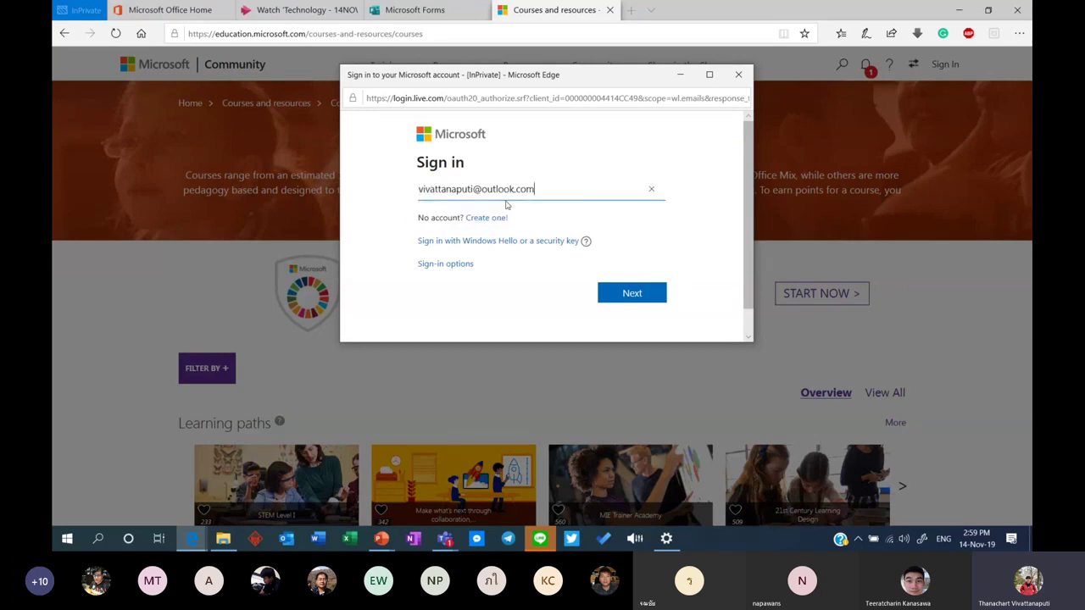
left_click(631, 292)
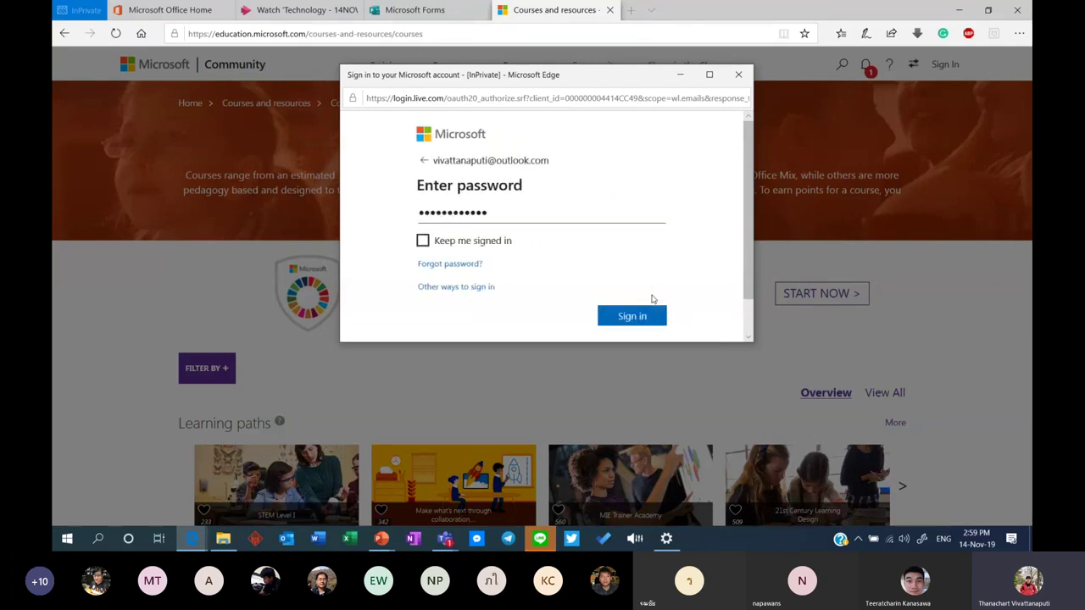
left_click(642, 314)
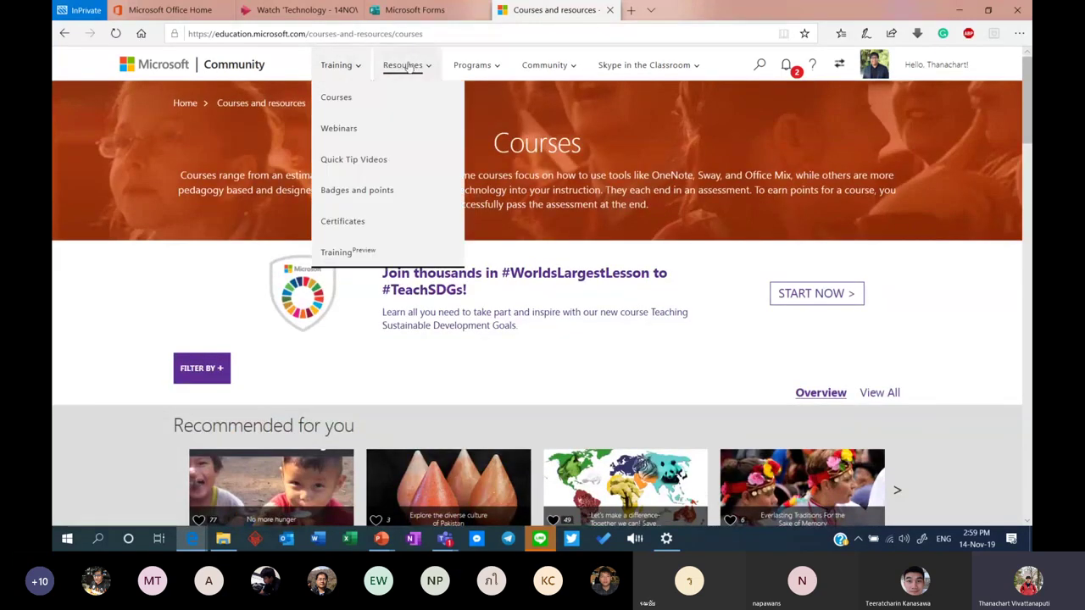
Step: Open the Achievements page from the profile menu and scroll down to the Certificates badges
mouse_move(407, 68)
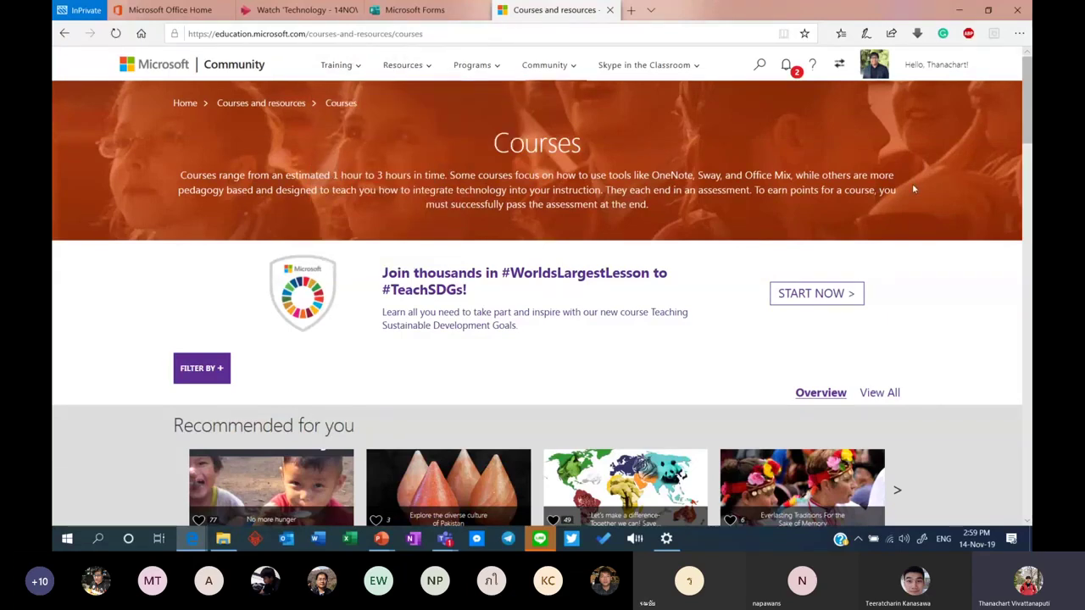
mouse_move(932, 66)
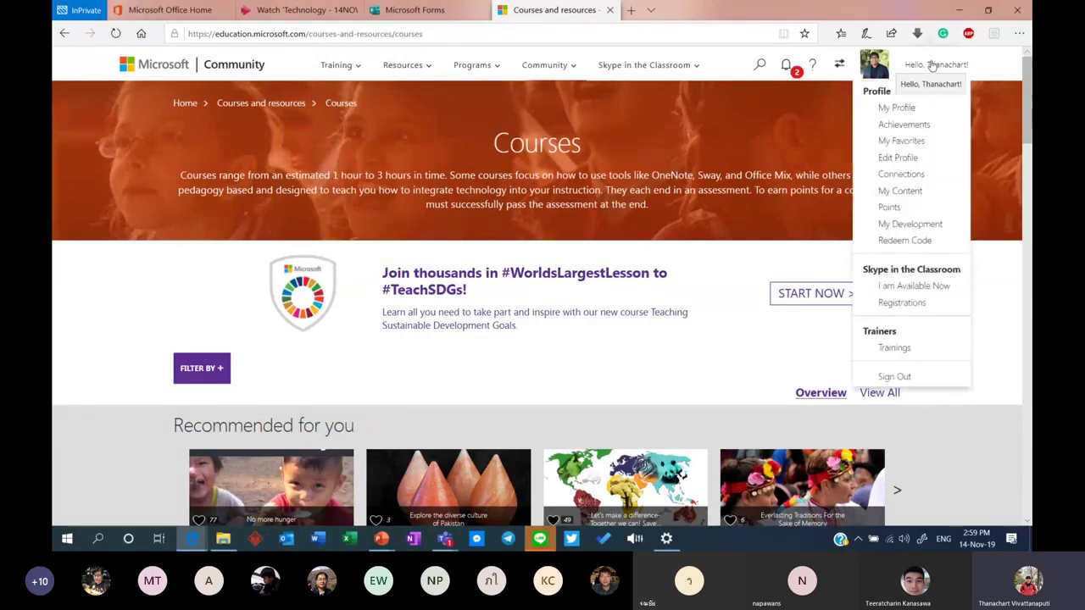
left_click(914, 125)
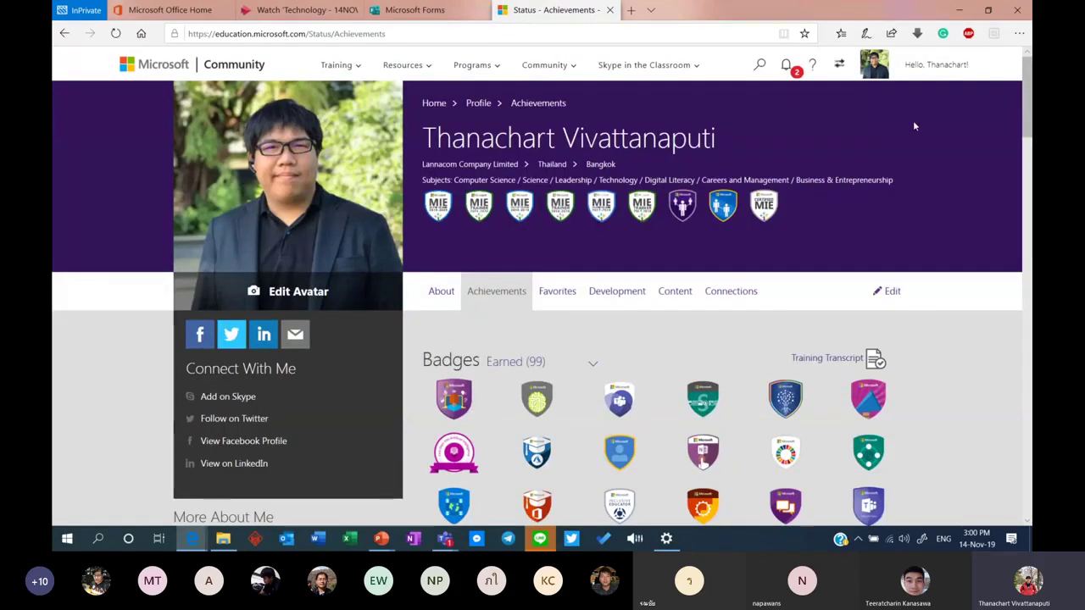
scroll(669, 150, "down", 3)
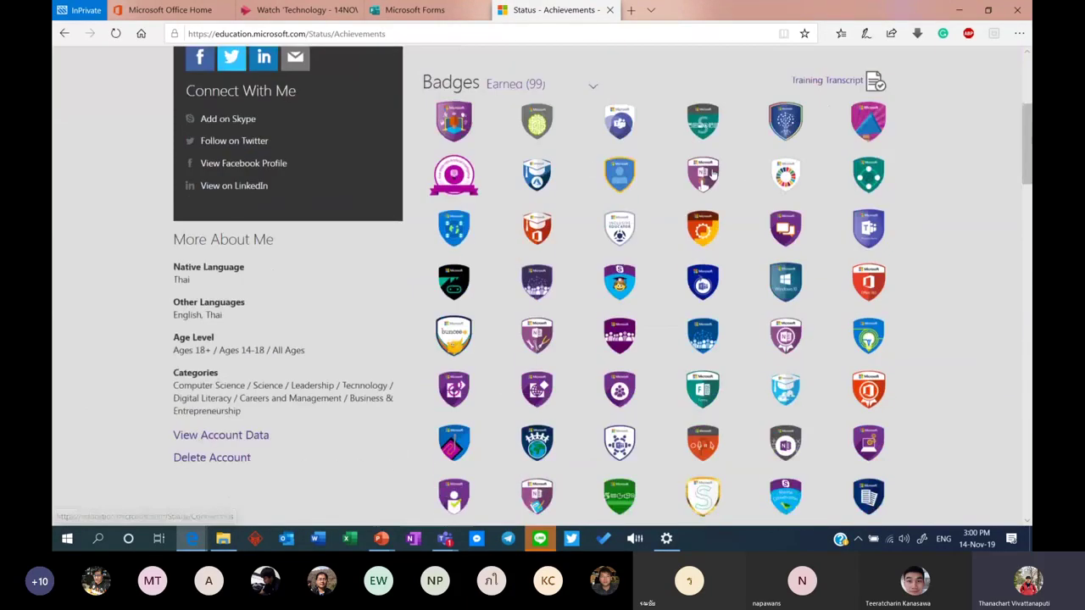
scroll(530, 173, "down", 4)
scroll(527, 175, "down", 2)
scroll(526, 176, "down", 3)
scroll(531, 175, "down", 8)
scroll(593, 194, "down", 2)
scroll(695, 246, "up", 2)
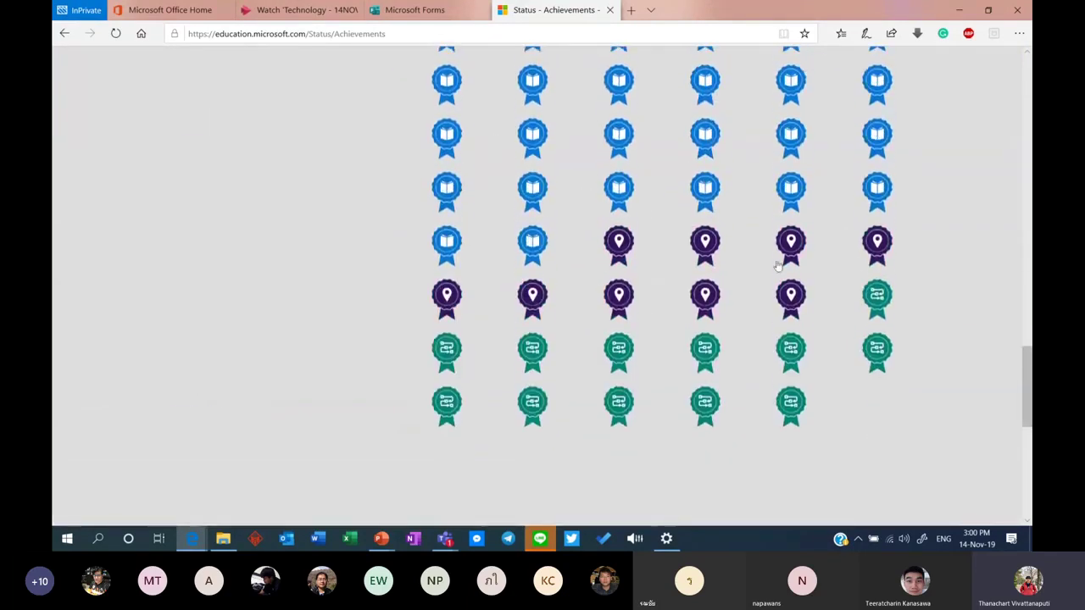
Step: Download the Certified Microsoft Innovative Educator certificate, highlighting its 1000 points requirement
left_click(797, 299)
left_click(634, 245)
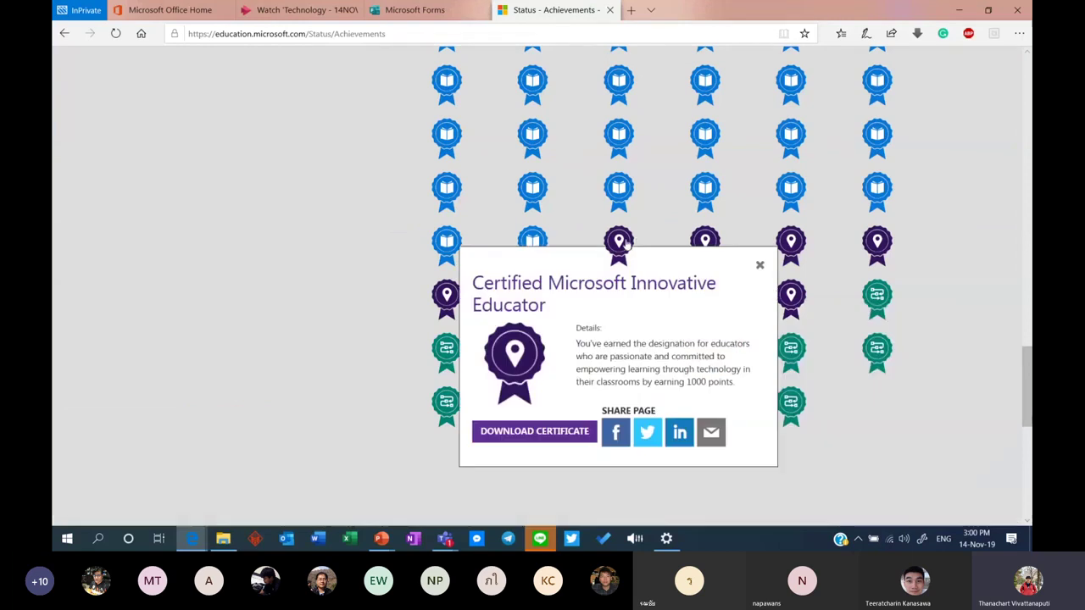
left_click(552, 434)
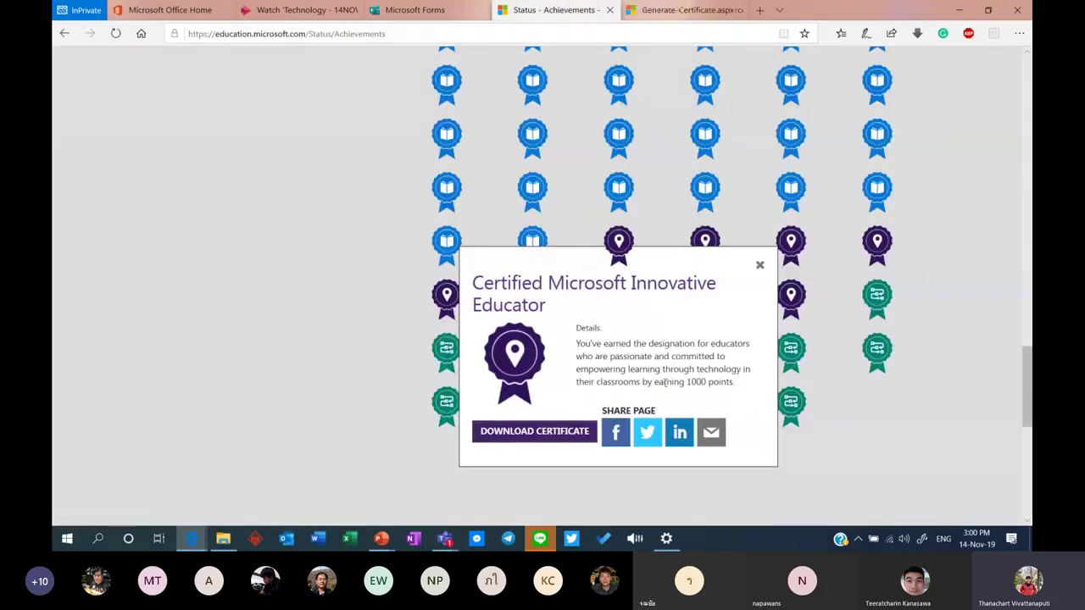
left_click_drag(666, 382, 732, 390)
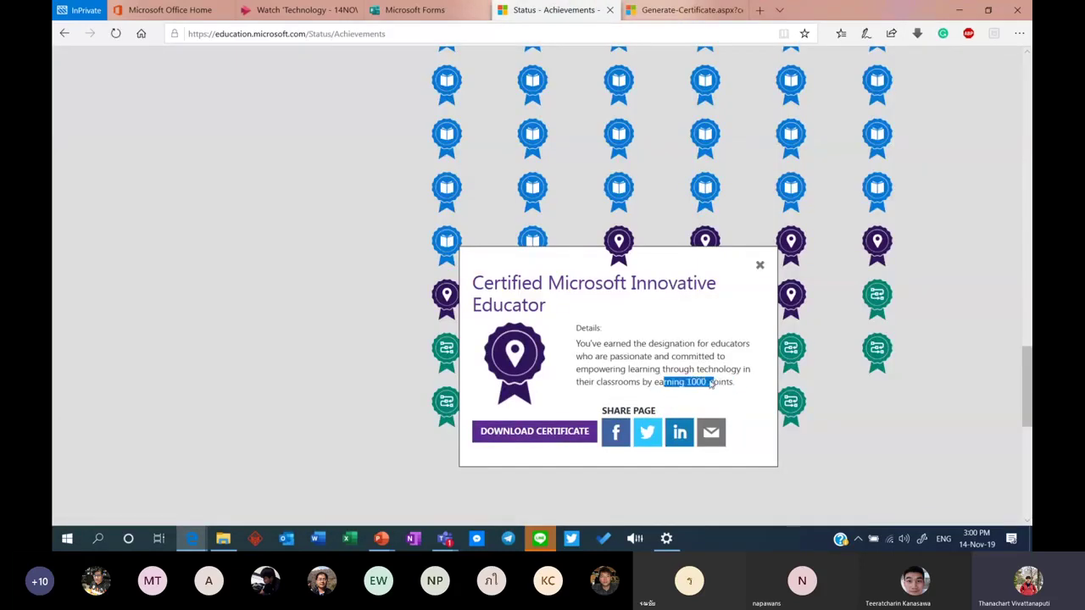
left_click_drag(664, 382, 743, 383)
left_click(899, 424)
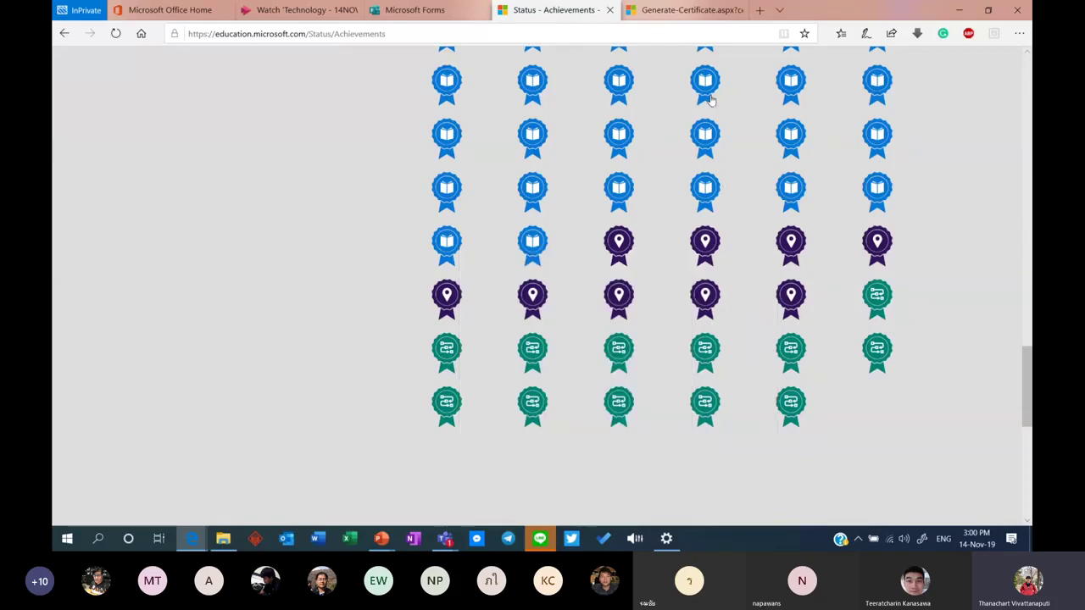
left_click(694, 12)
Step: Highlight the certificate's Certified Microsoft Innovative Educator title, awarded DEC 10, 2014, then clear it
scroll(527, 285, "down", 2)
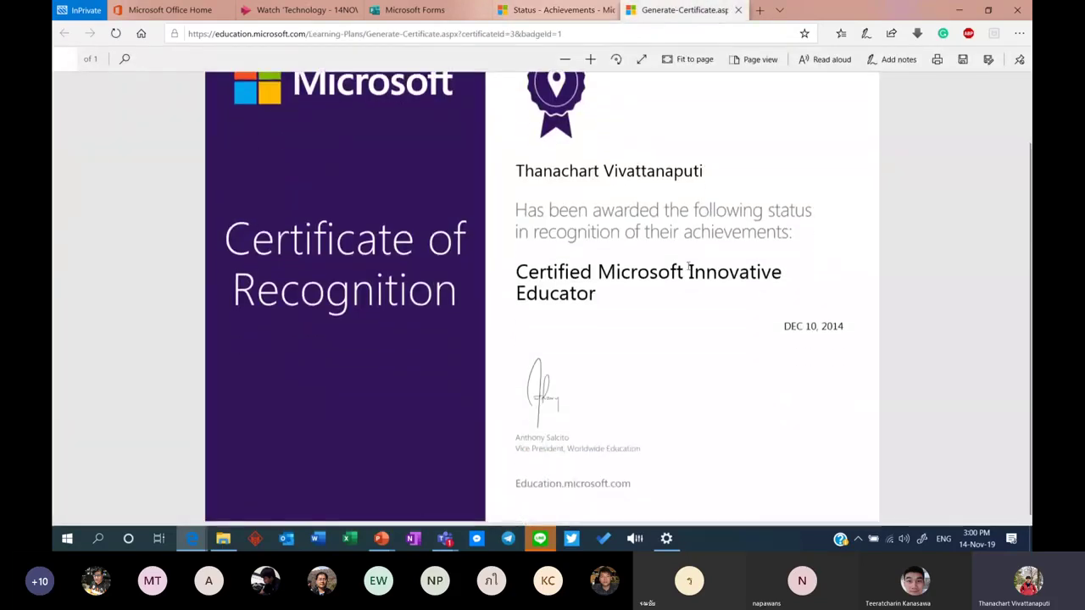
left_click_drag(516, 271, 606, 289)
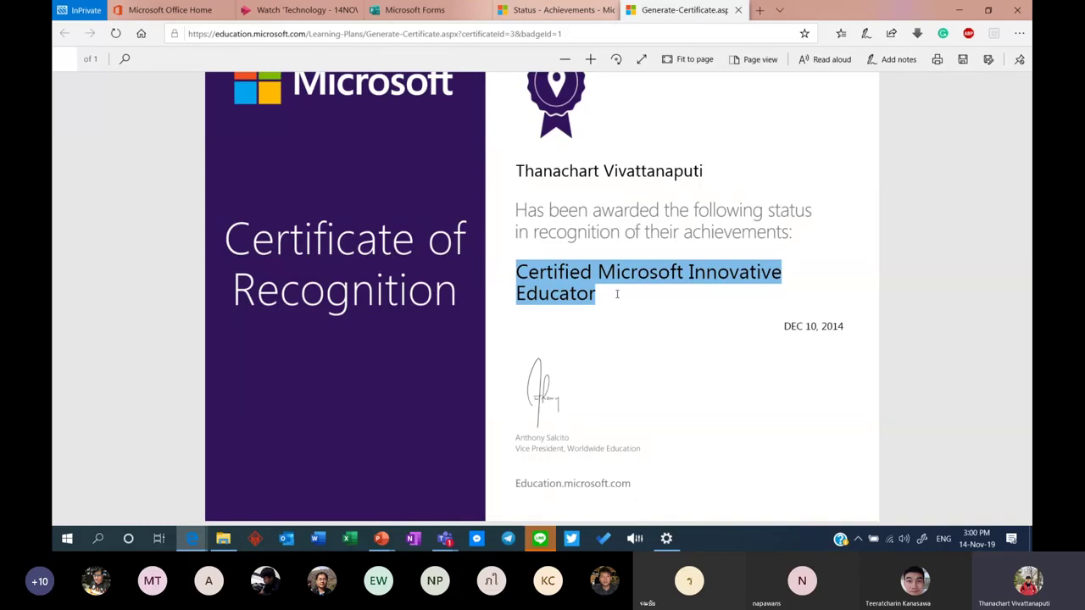
left_click(534, 456)
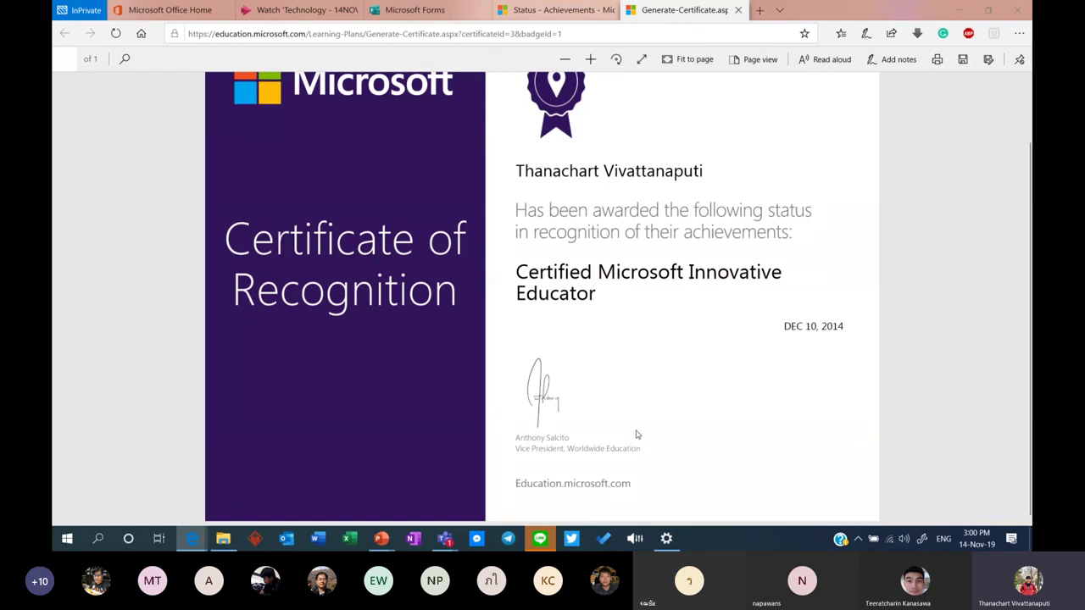
left_click(379, 540)
Step: Move to slide 16 and highlight the achievement code redeemable for 750 points
left_click(313, 483)
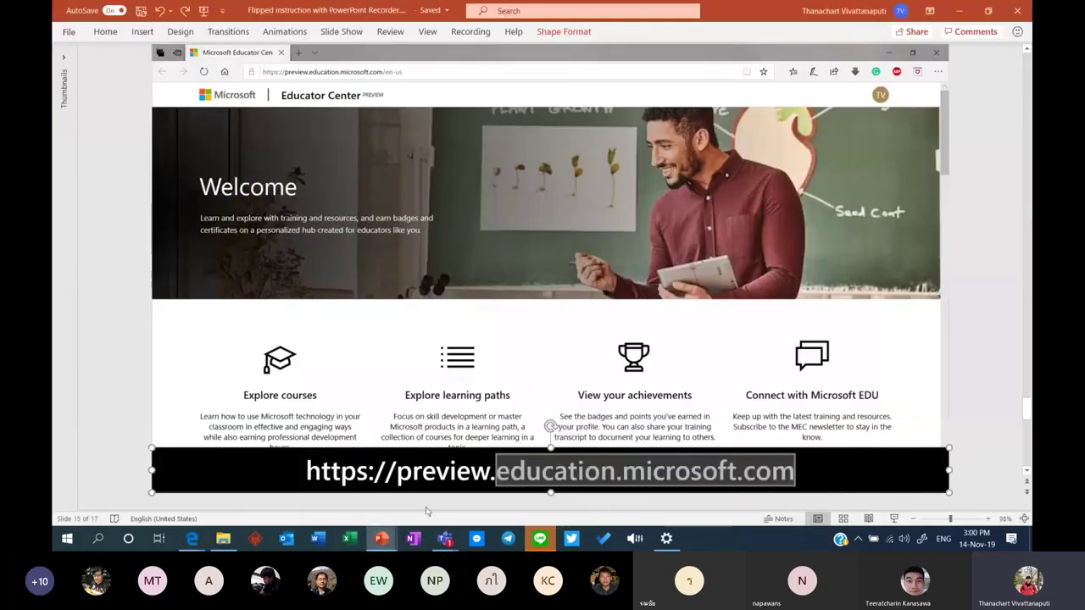
left_click(118, 359)
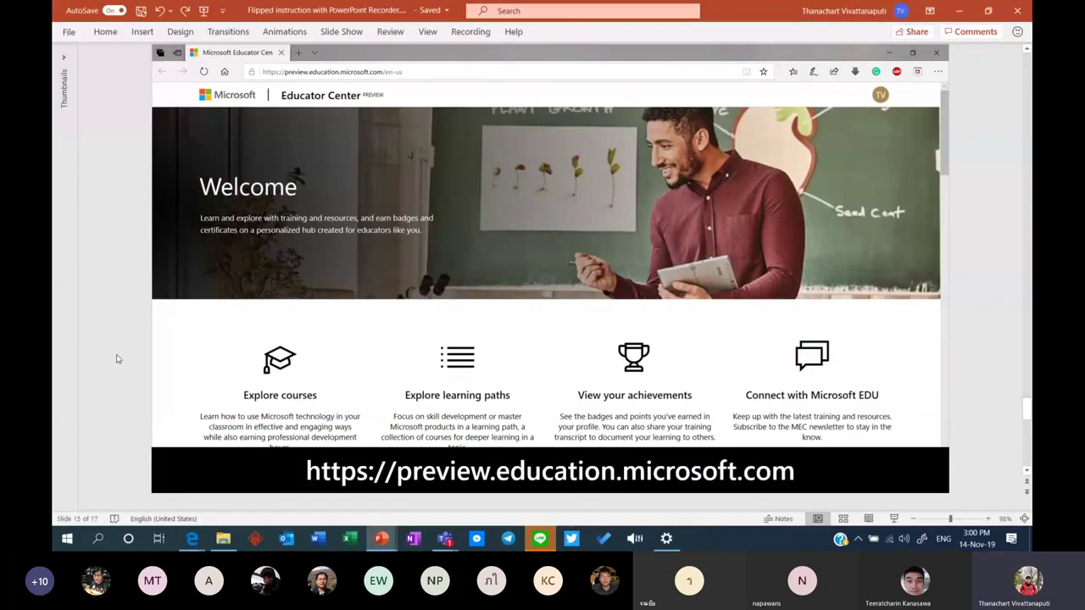
scroll(117, 359, "down", 2)
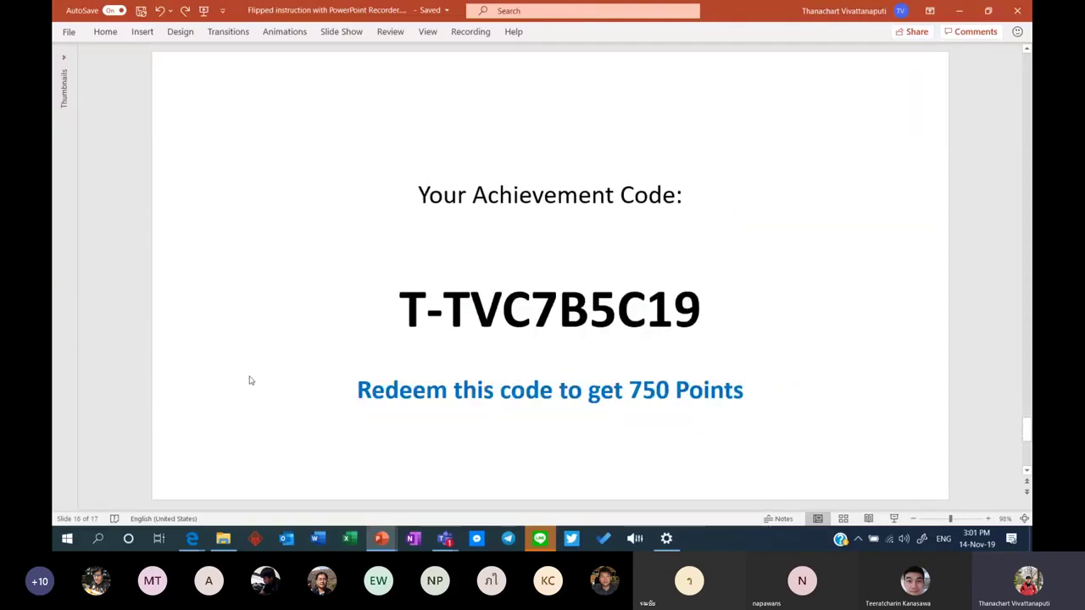
left_click_drag(407, 311, 708, 323)
key("ctrl+c")
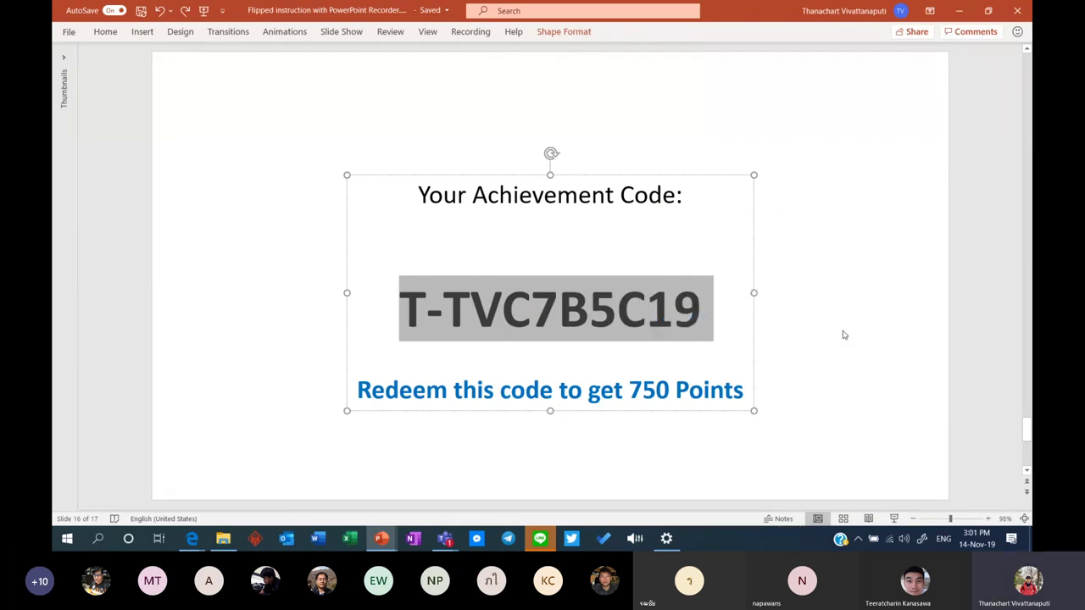
left_click(842, 334)
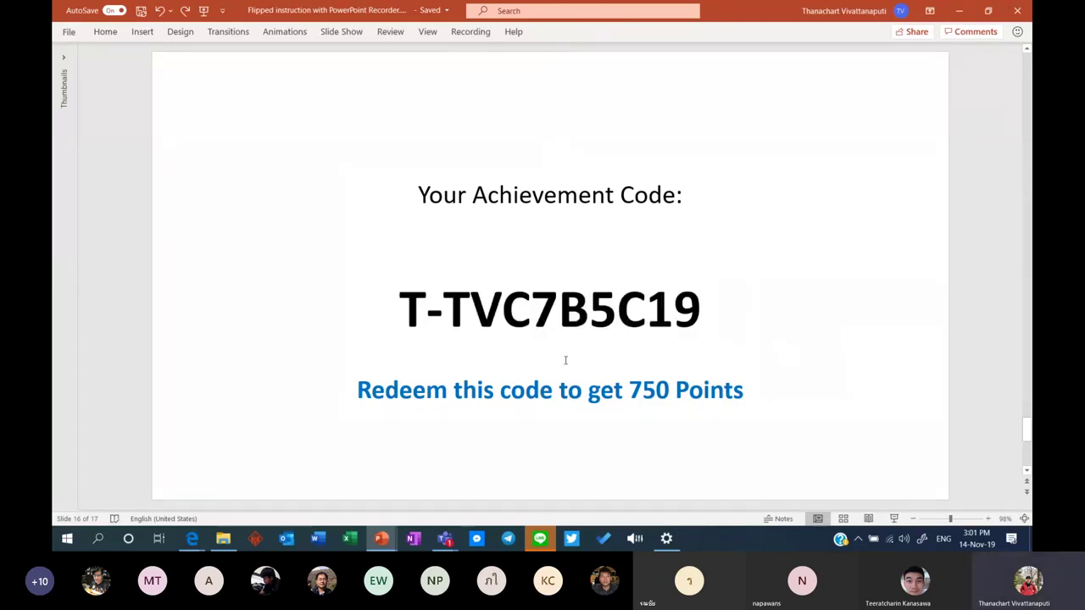
Step: Close the certificate tab and go to the Redeem Code page from the profile menu
mouse_move(194, 539)
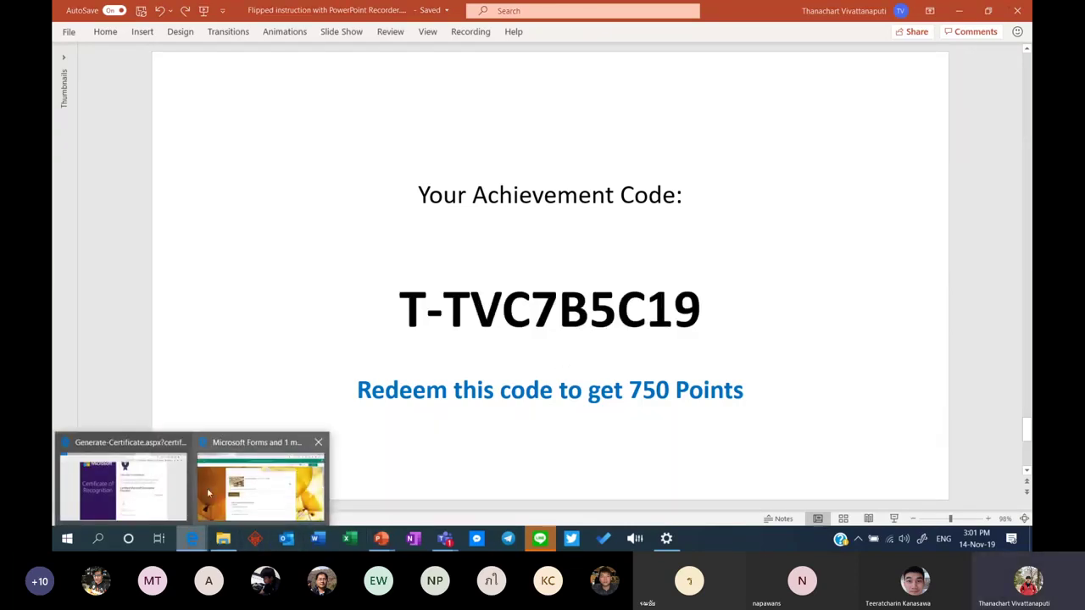
left_click(162, 488)
key("ctrl+w")
scroll(755, 212, "up", 5)
scroll(775, 251, "up", 5)
scroll(730, 247, "up", 10)
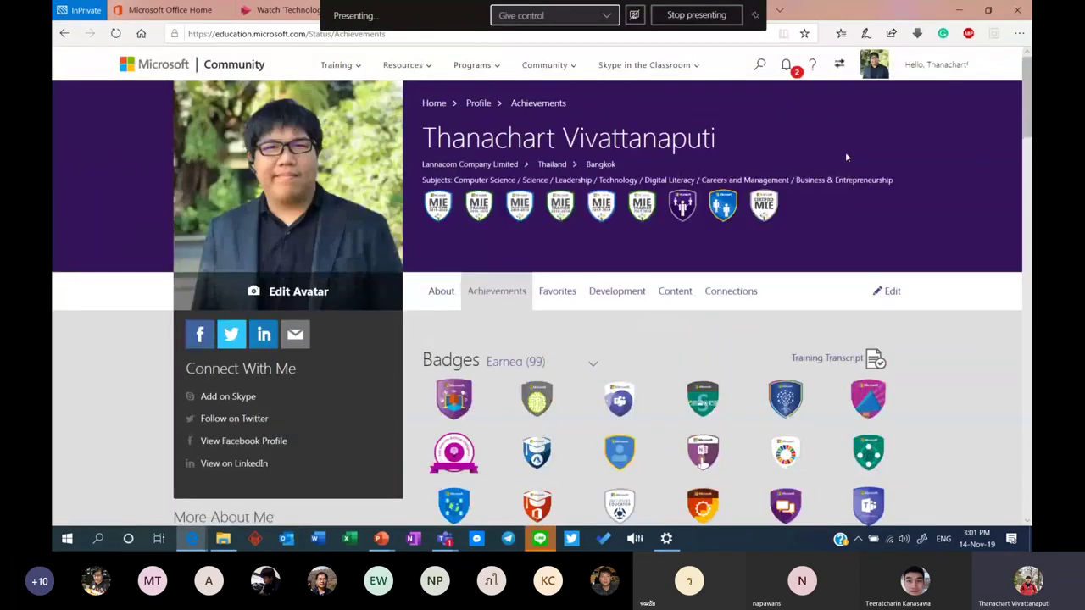
left_click(929, 67)
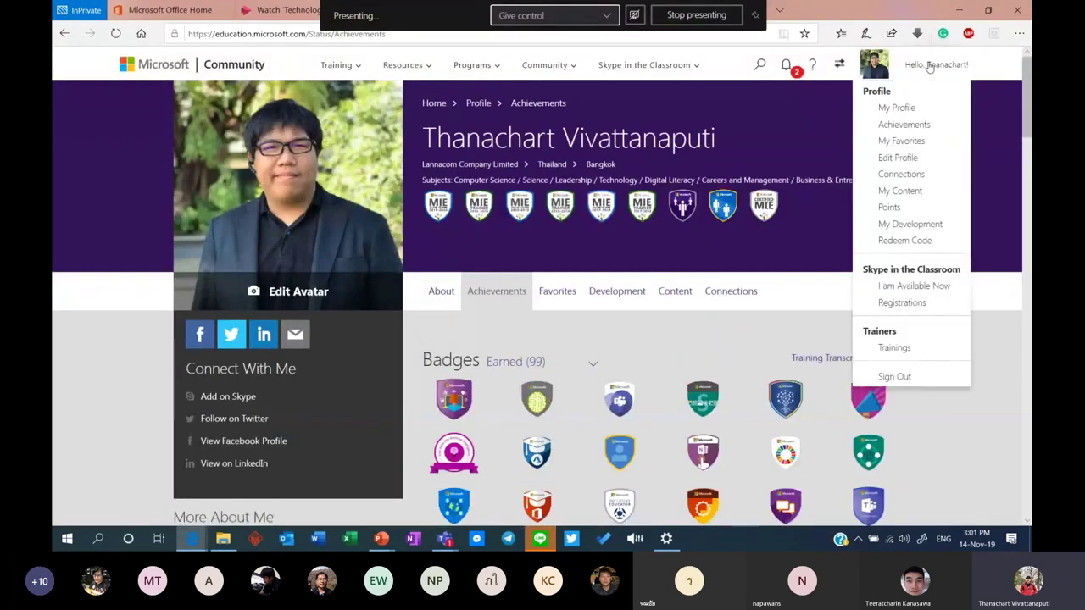
left_click(929, 244)
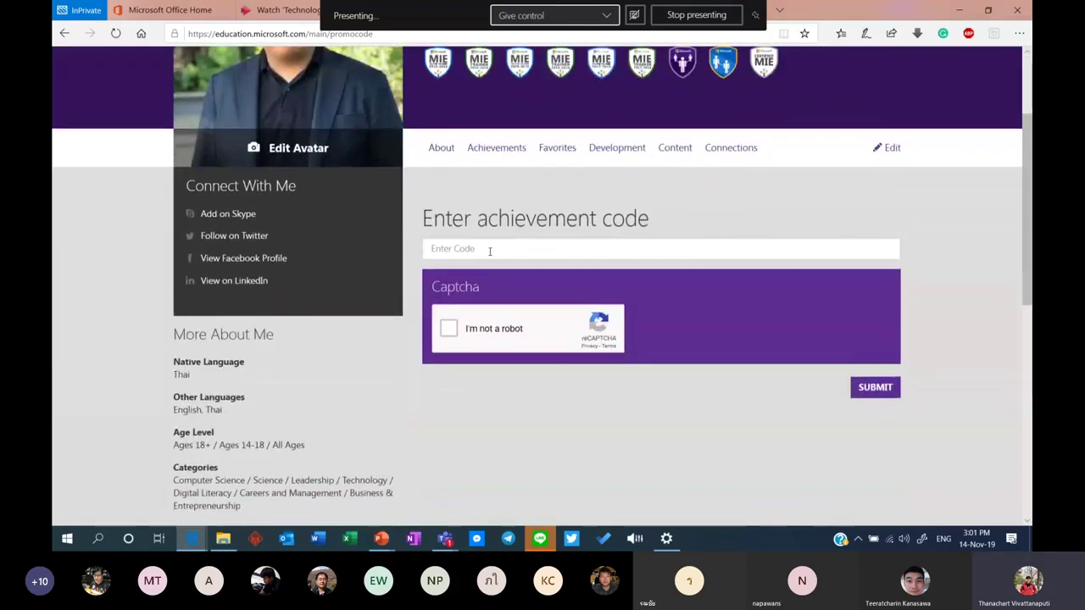
Step: Paste the slide's achievement code, pass the not-a-robot check, and submit it
left_click(489, 251)
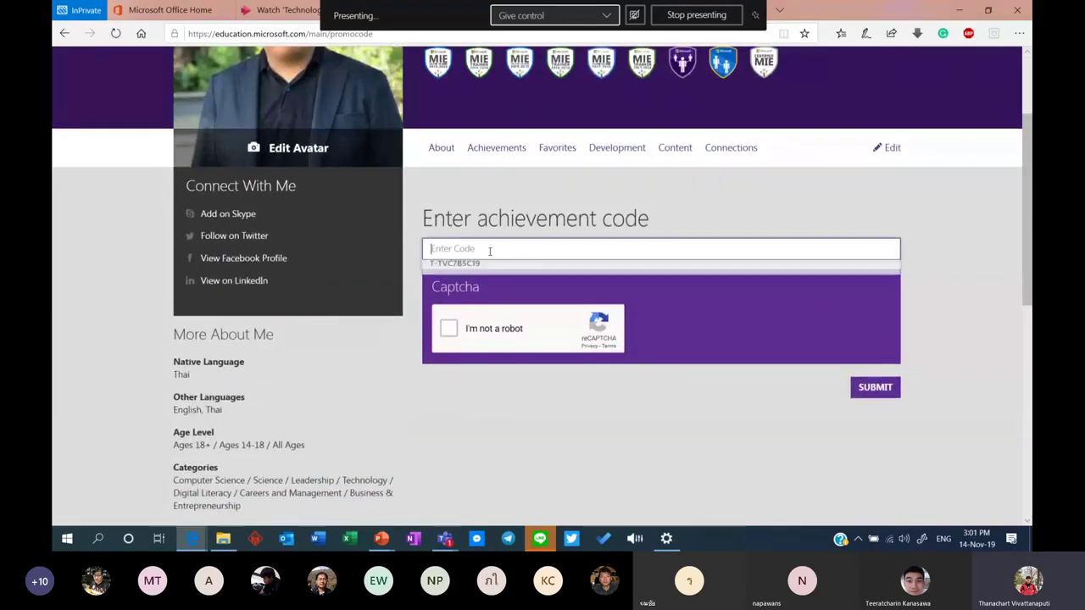
key("ctrl+v")
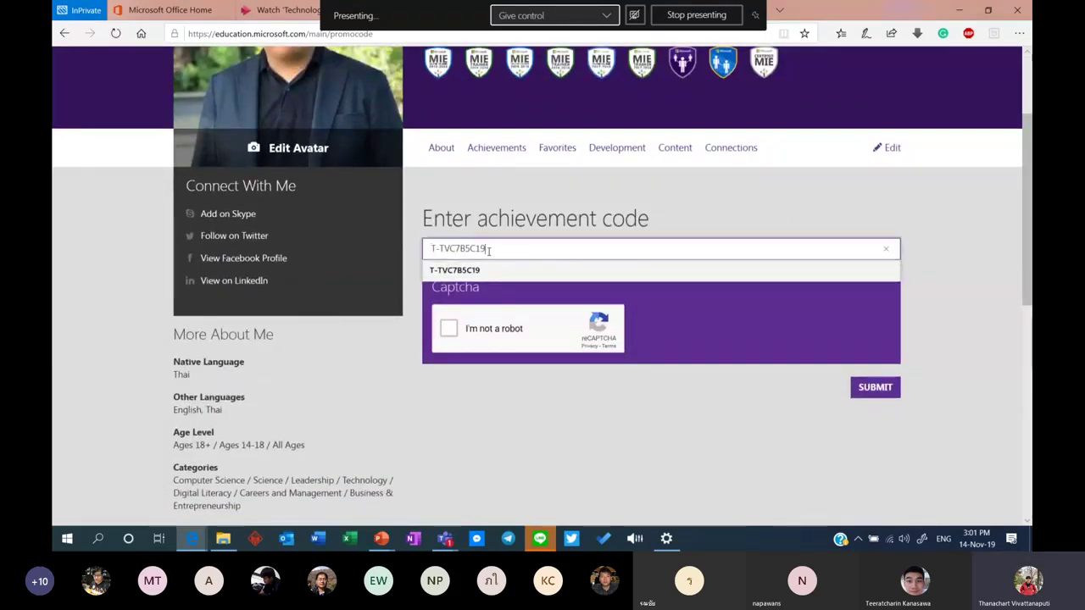
left_click(511, 424)
left_click(445, 329)
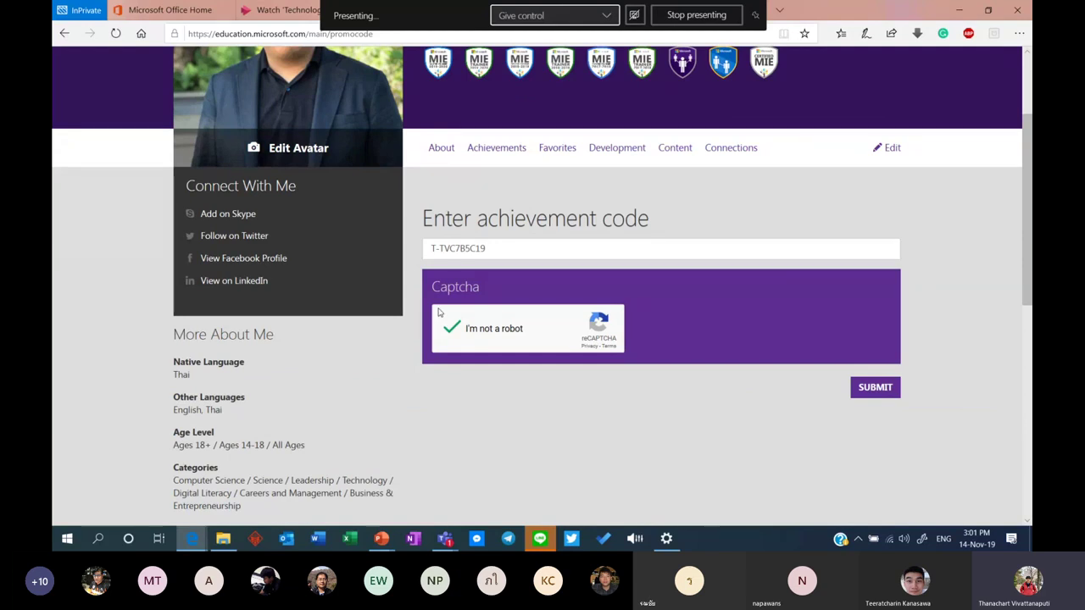
left_click(893, 392)
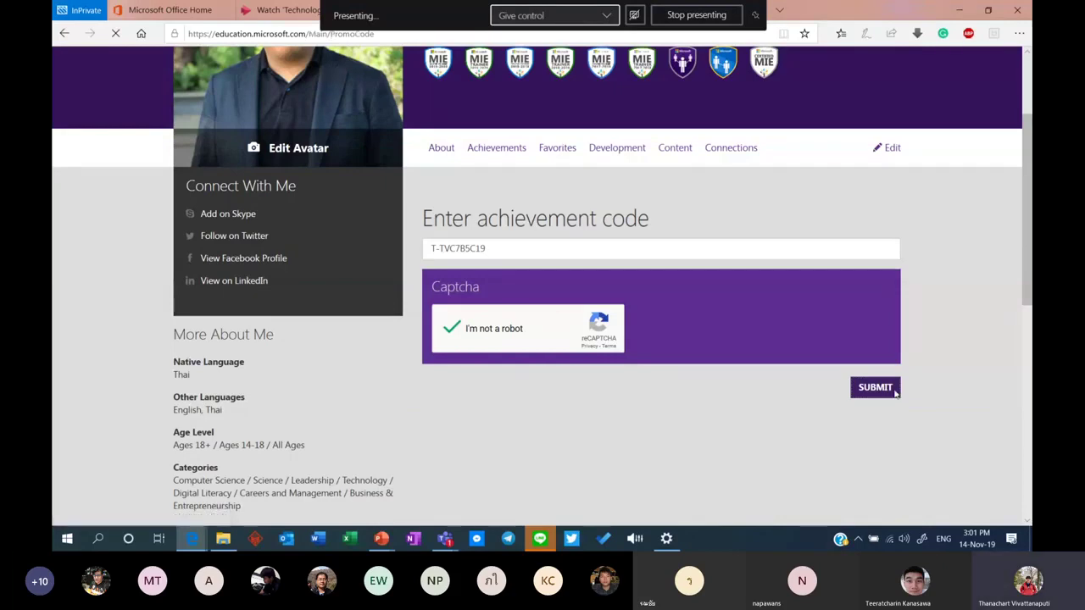
Step: Highlight the 'You have already redeemed this achievement code' message, then scroll back up
scroll(829, 399, "down", 3)
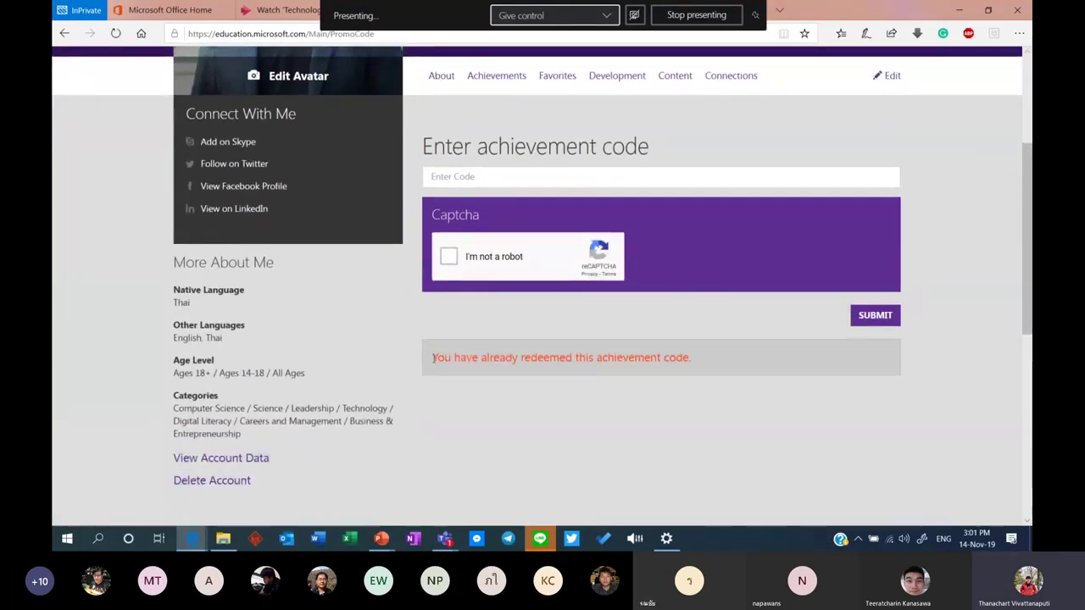
left_click_drag(433, 358, 714, 368)
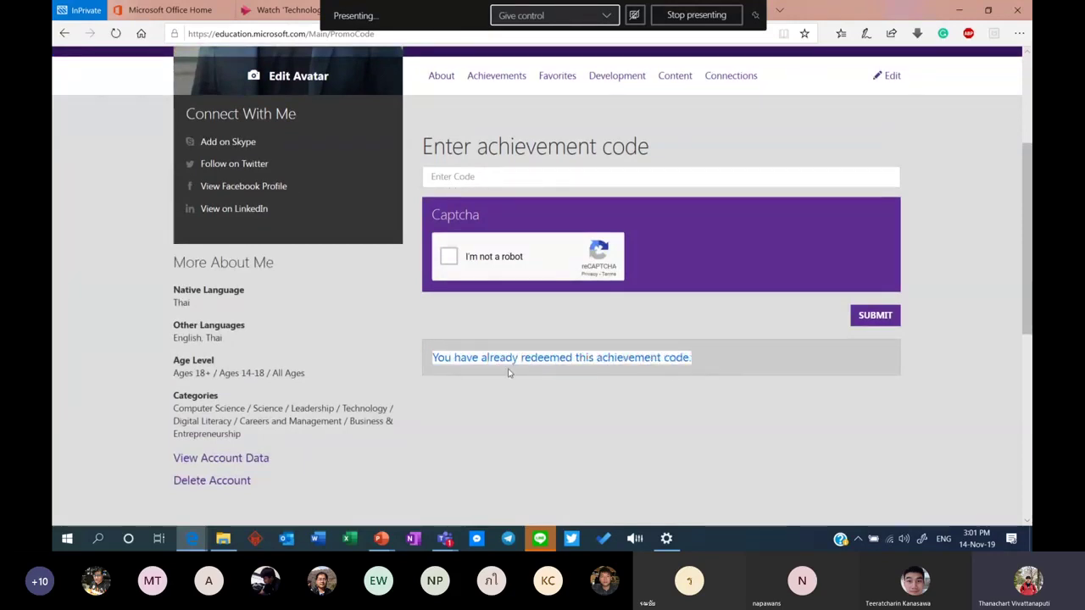
left_click_drag(454, 358, 516, 357)
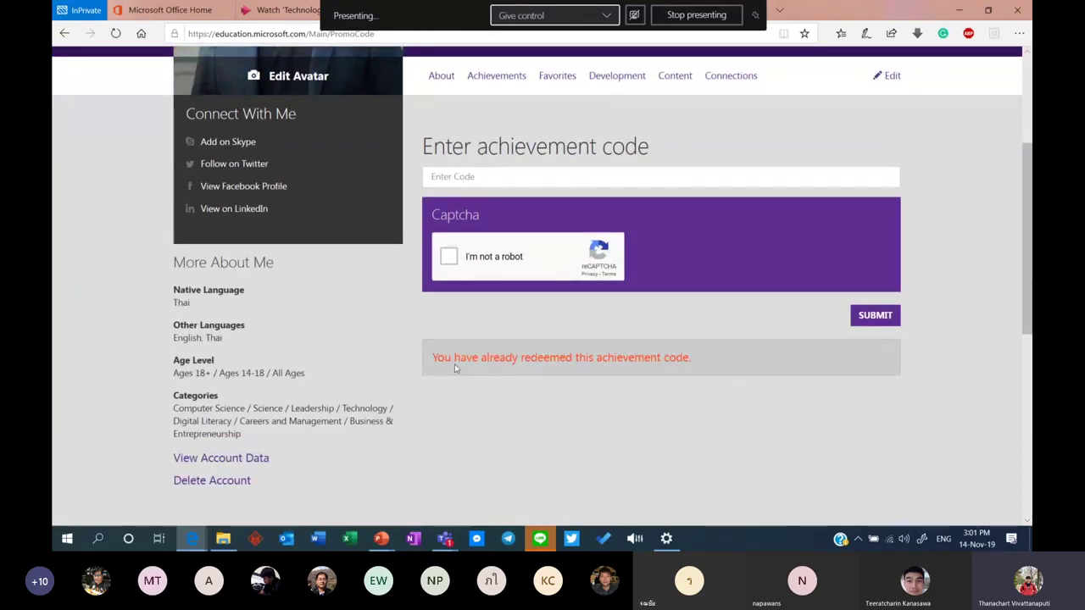
left_click(514, 357)
scroll(686, 364, "up", 3)
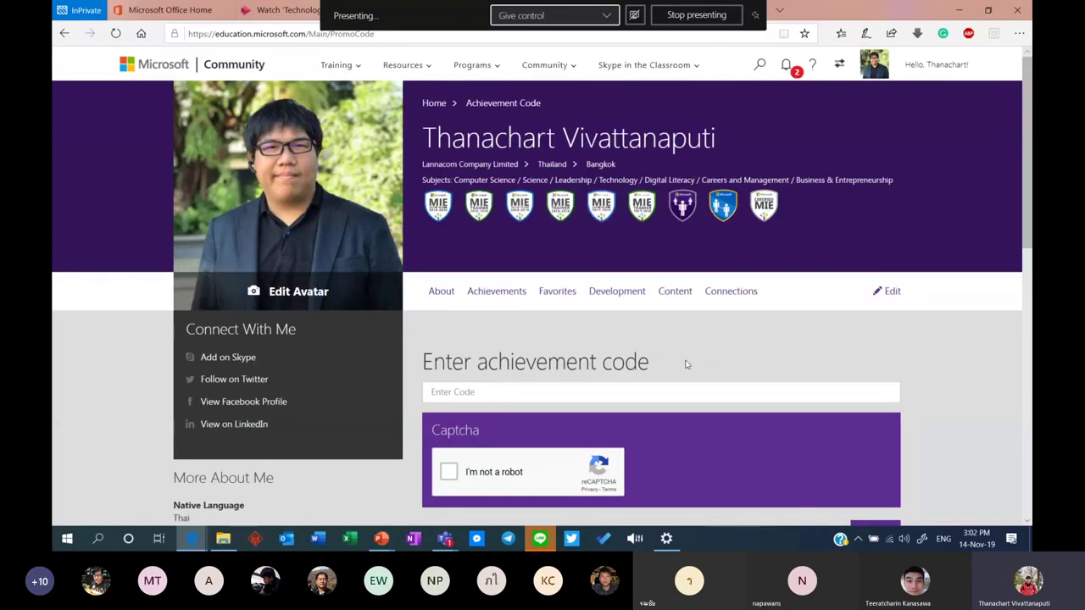
Step: Open Training Preview from the Training menu in a new tab
left_click(933, 72)
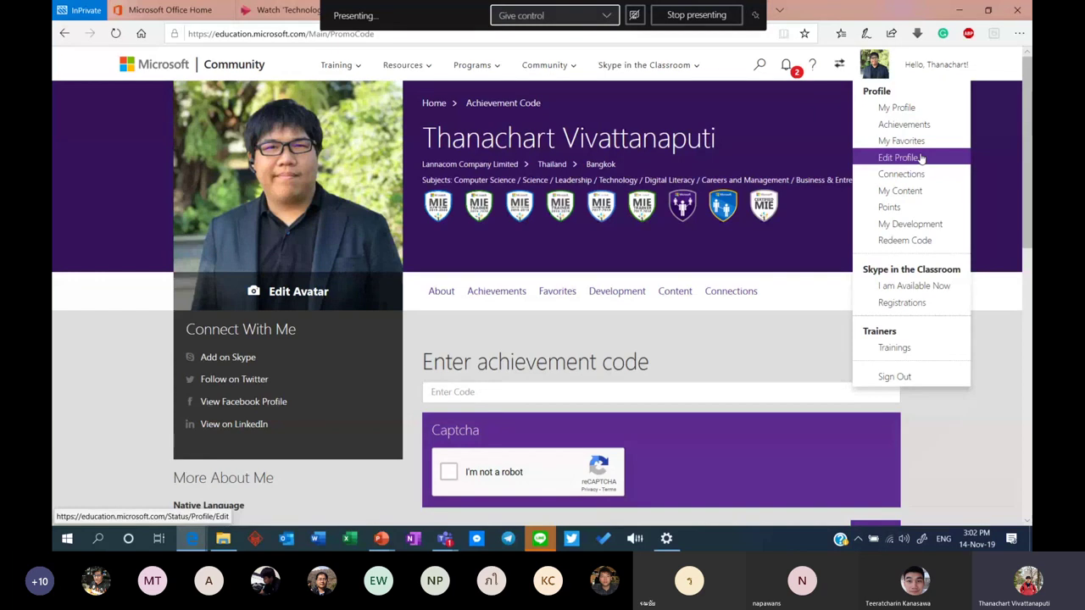
left_click(339, 65)
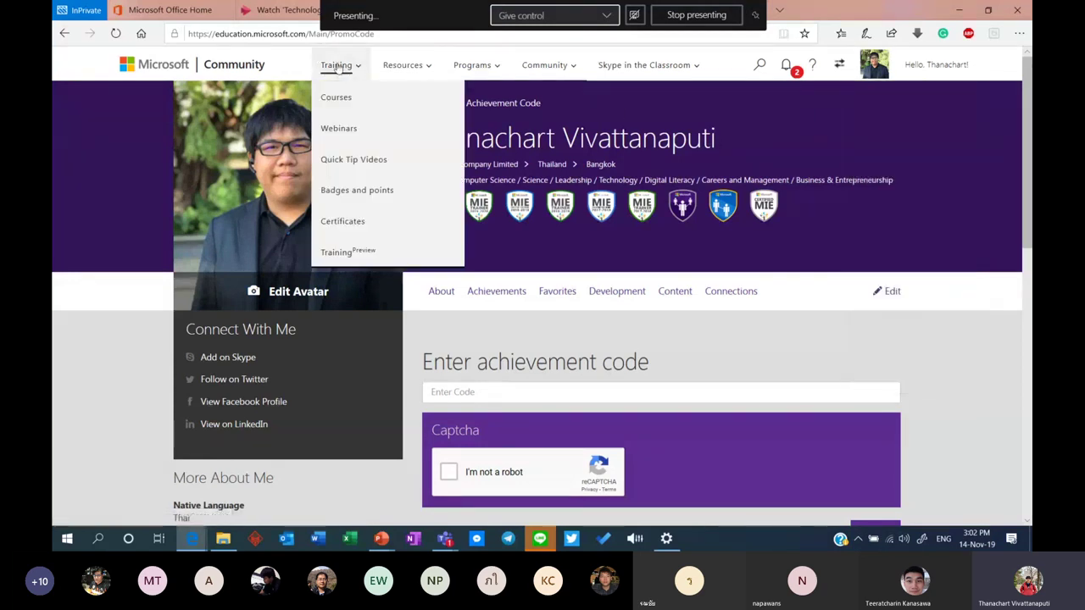
left_click(361, 253)
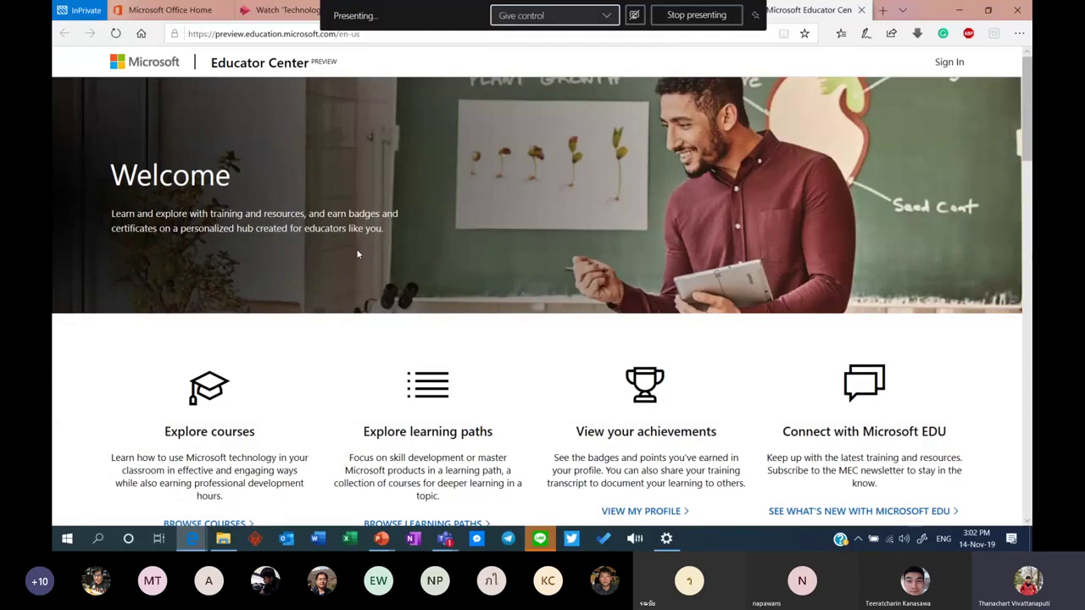
Step: Sign in, decline permissions, then switch to another account's e-mail and return to the logo home
left_click(955, 65)
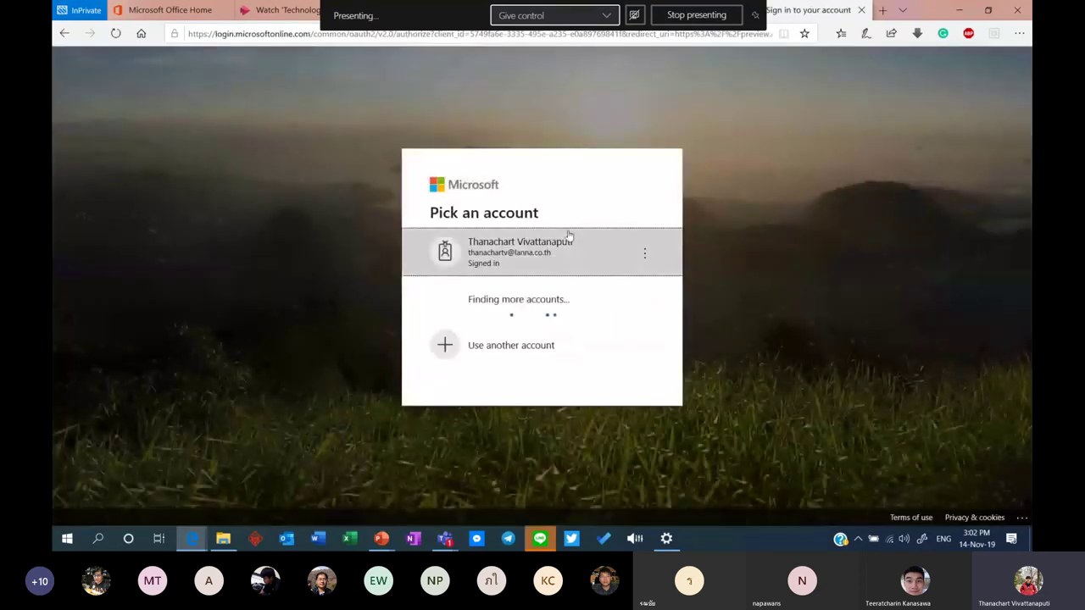
left_click(558, 245)
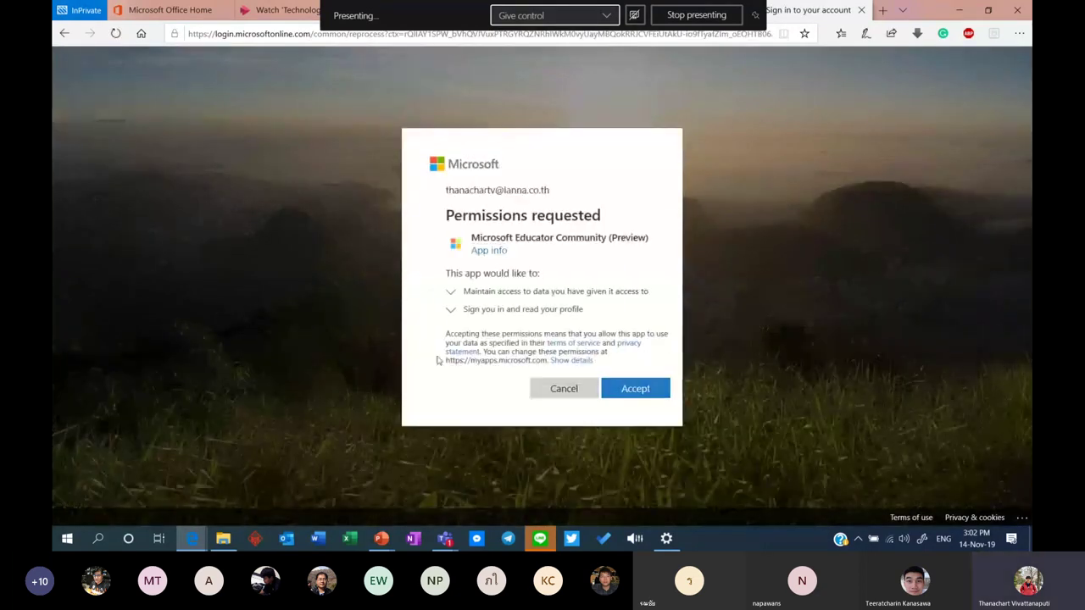
left_click(550, 388)
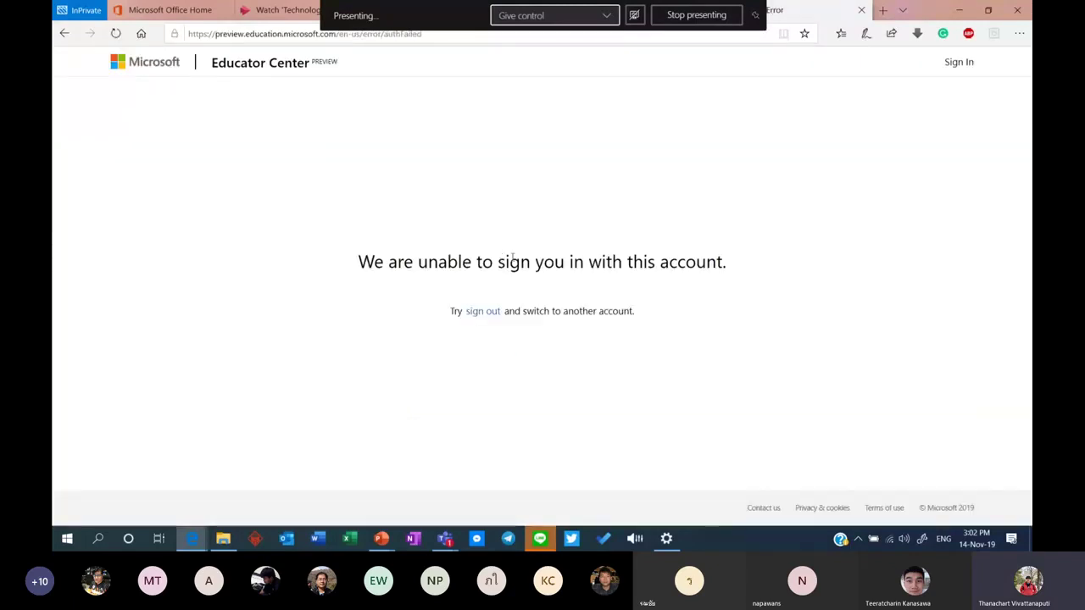
left_click(482, 312)
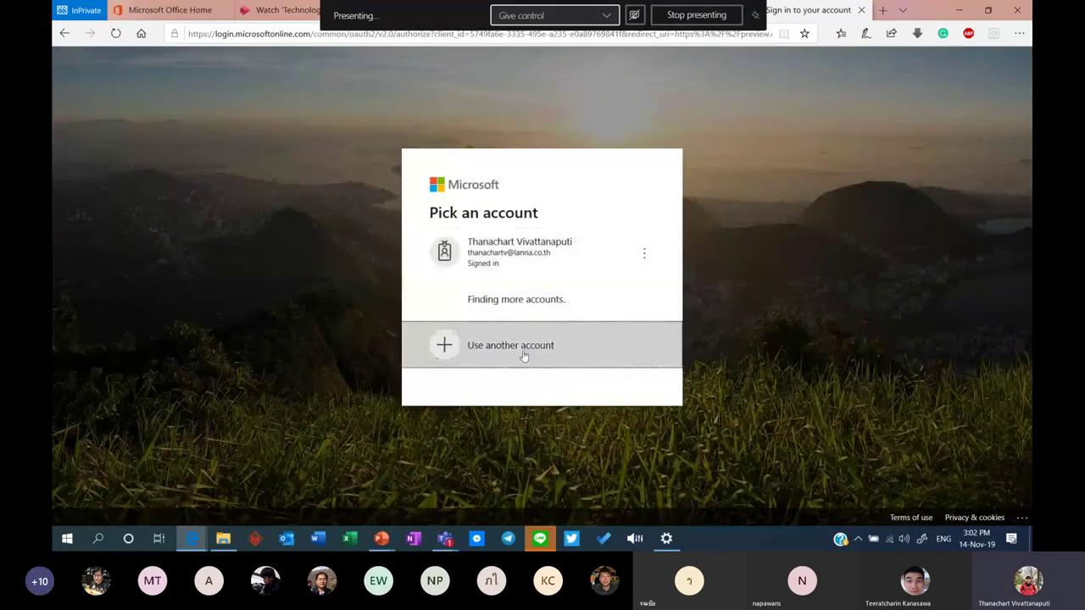
left_click(523, 349)
left_click(537, 191)
type("v")
left_click(538, 424)
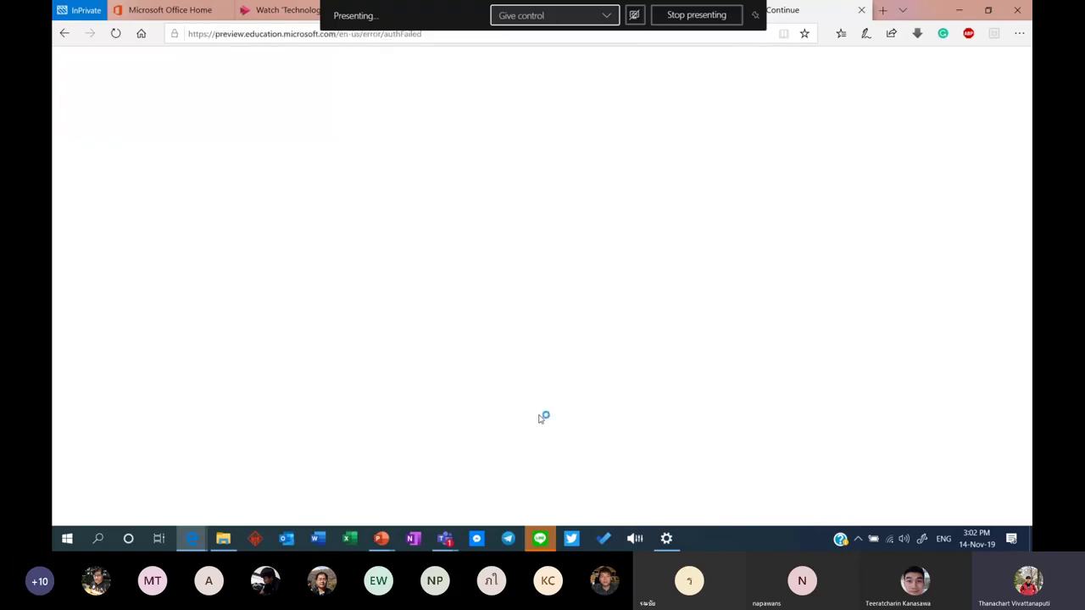
left_click(479, 311)
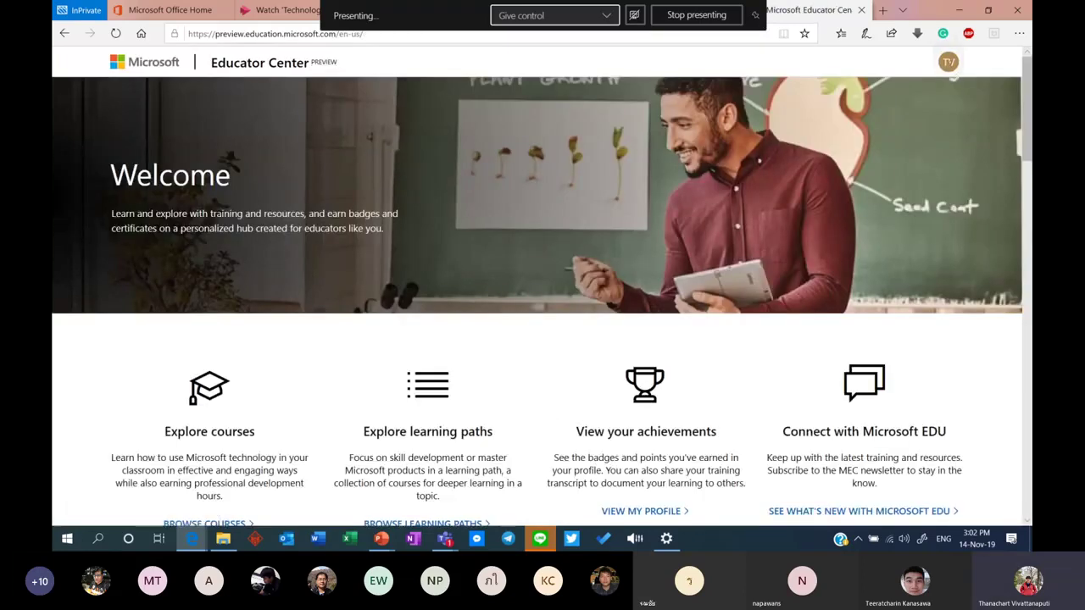
Step: Open My Profile and scroll down through all Completed badges
left_click(949, 64)
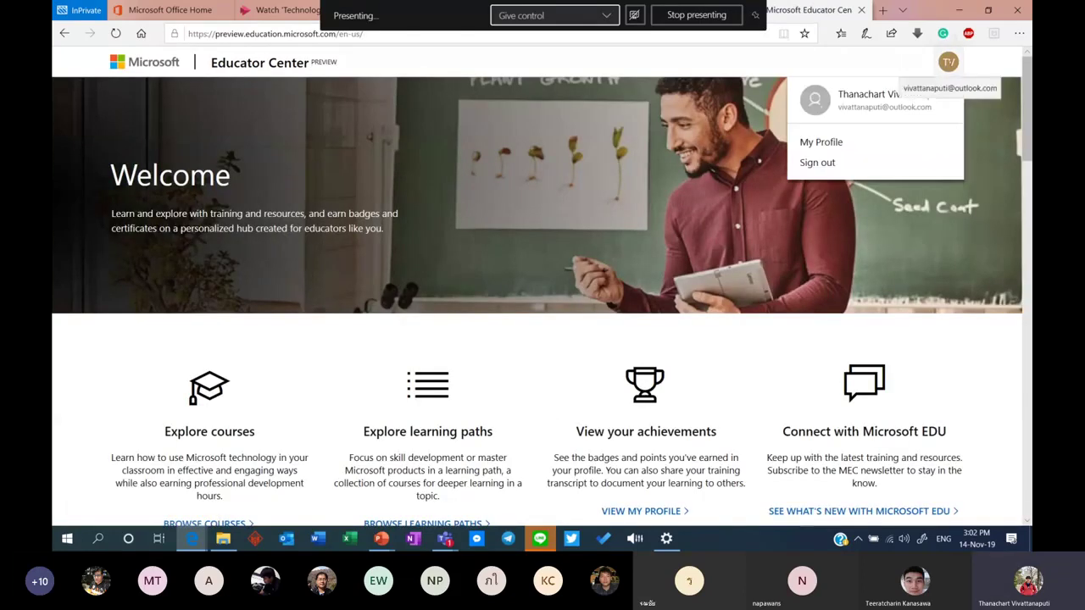
left_click(827, 142)
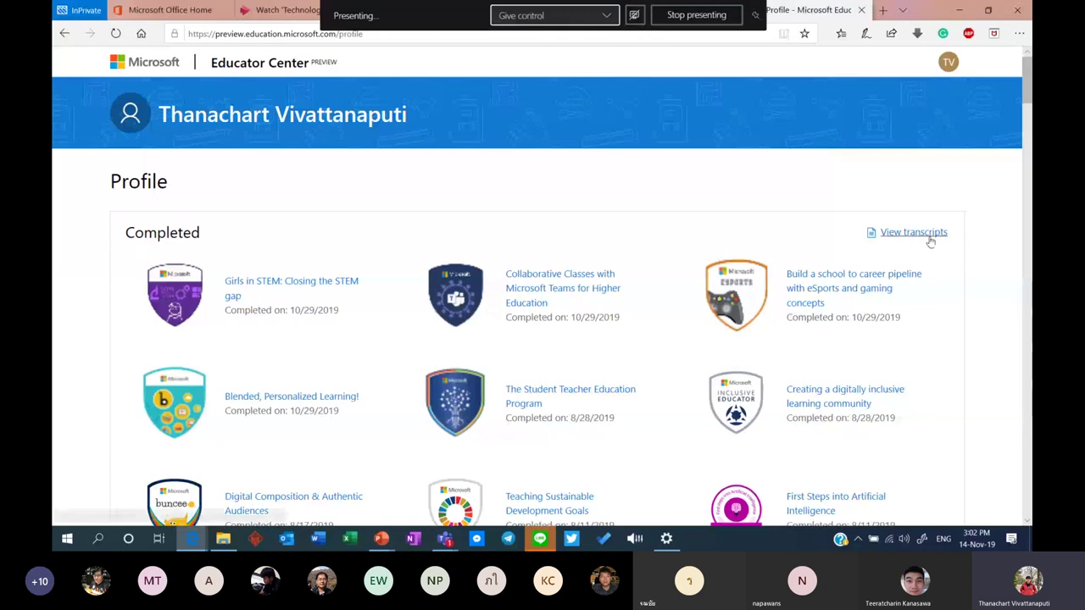
scroll(128, 194, "down", 2)
scroll(150, 179, "down", 5)
scroll(467, 181, "down", 2)
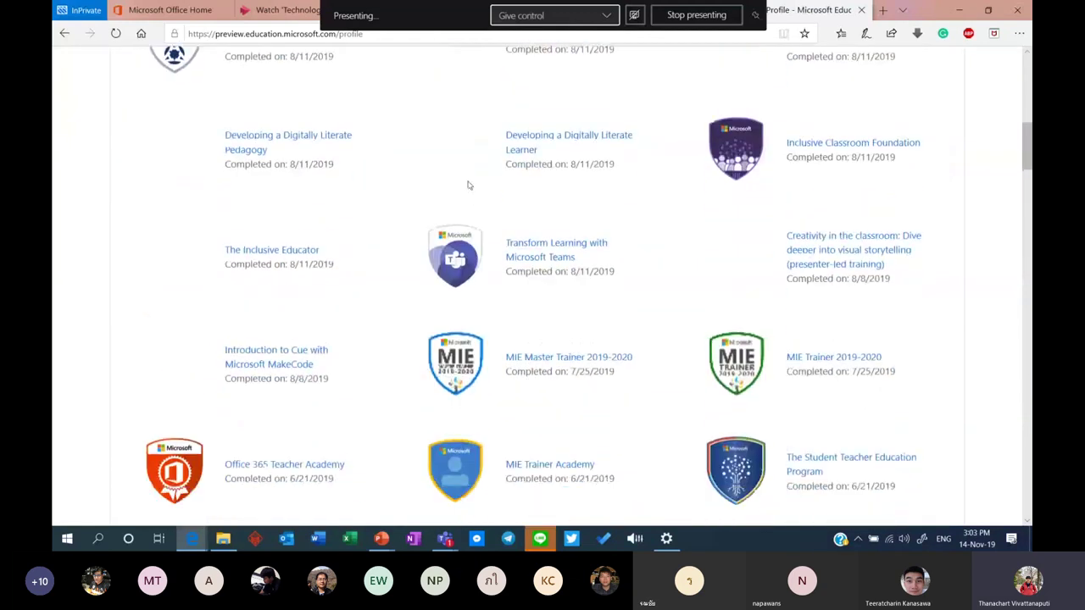
scroll(467, 181, "down", 5)
scroll(470, 185, "down", 5)
scroll(470, 186, "down", 5)
scroll(390, 254, "down", 5)
scroll(310, 322, "down", 3)
scroll(52, 381, "down", 3)
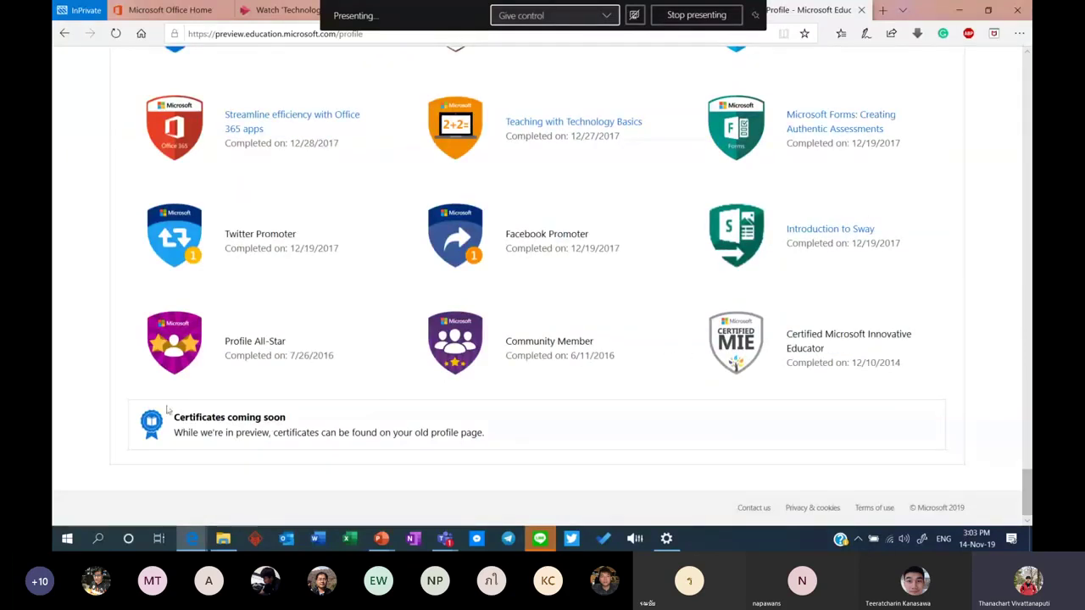
Step: Highlight the 'Certificates coming soon' note, then scroll back to the top
left_click_drag(175, 413, 523, 443)
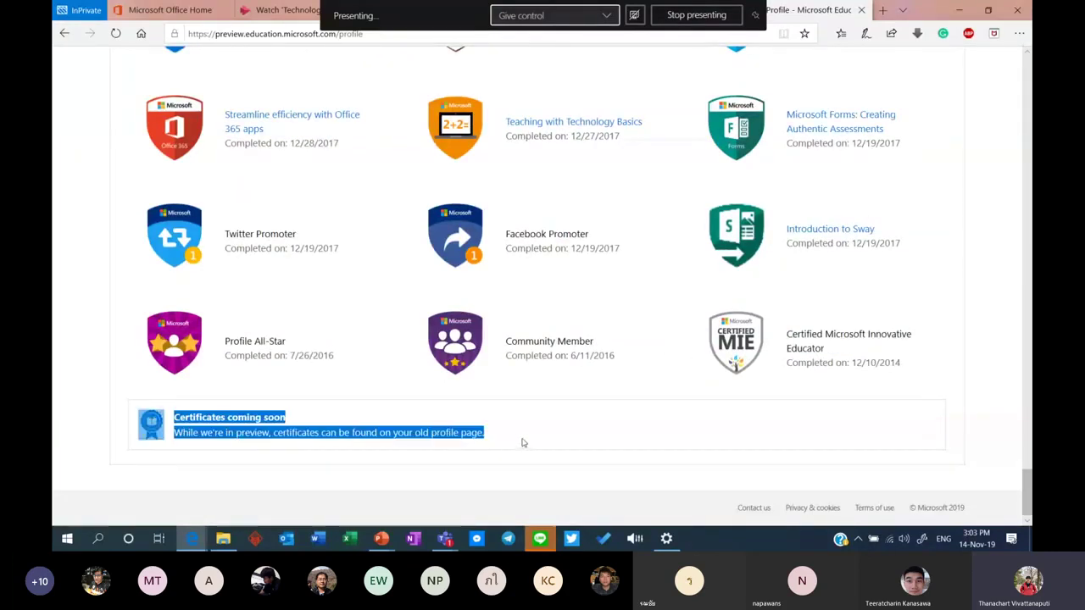
left_click(454, 434)
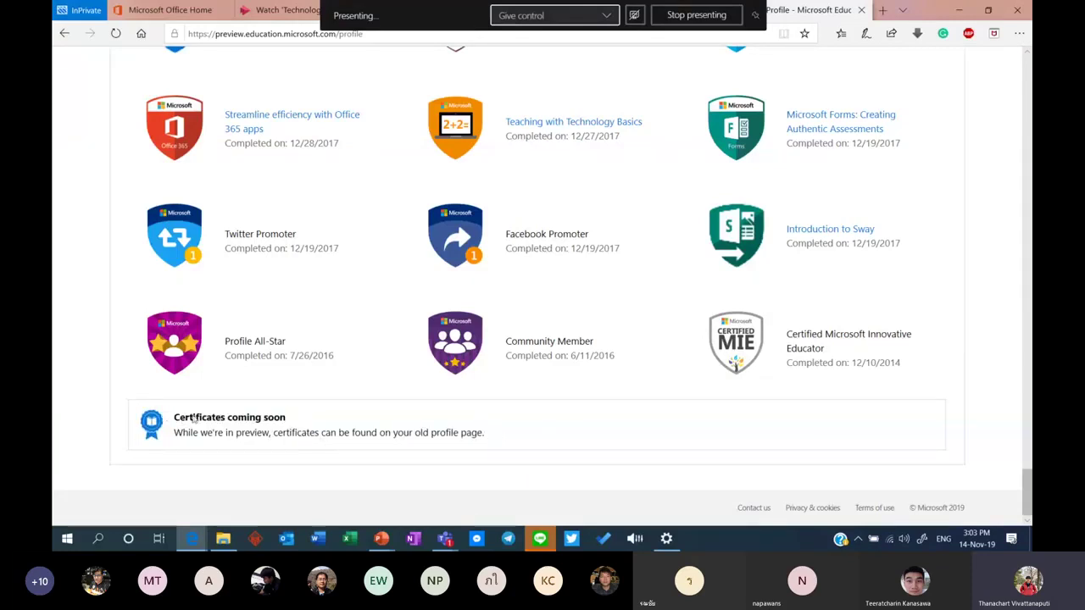
left_click_drag(488, 450, 161, 421)
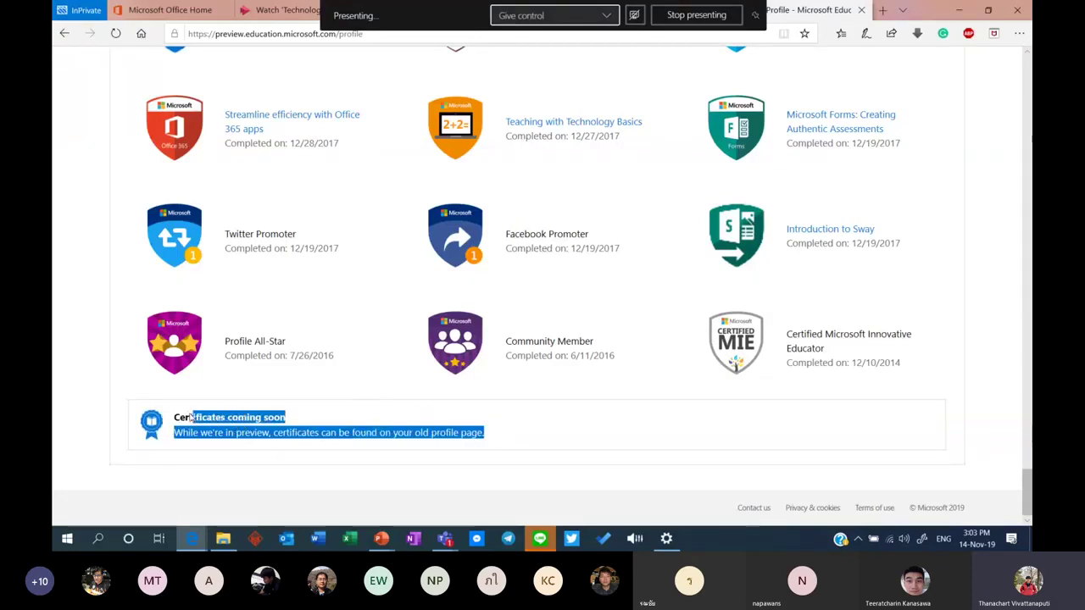
scroll(163, 419, "up", 5)
scroll(165, 416, "up", 5)
scroll(168, 415, "up", 5)
scroll(170, 413, "up", 3)
scroll(169, 410, "up", 5)
Step: Open View transcripts and highlight the Custom Training (In-person training) row
scroll(165, 405, "up", 5)
scroll(165, 405, "up", 5)
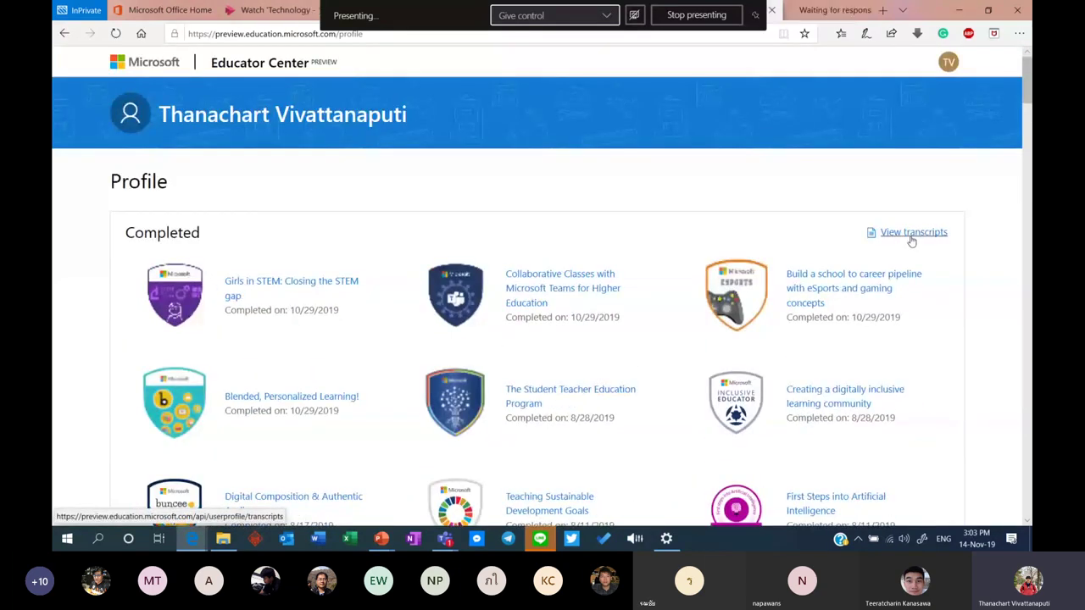
left_click(909, 234)
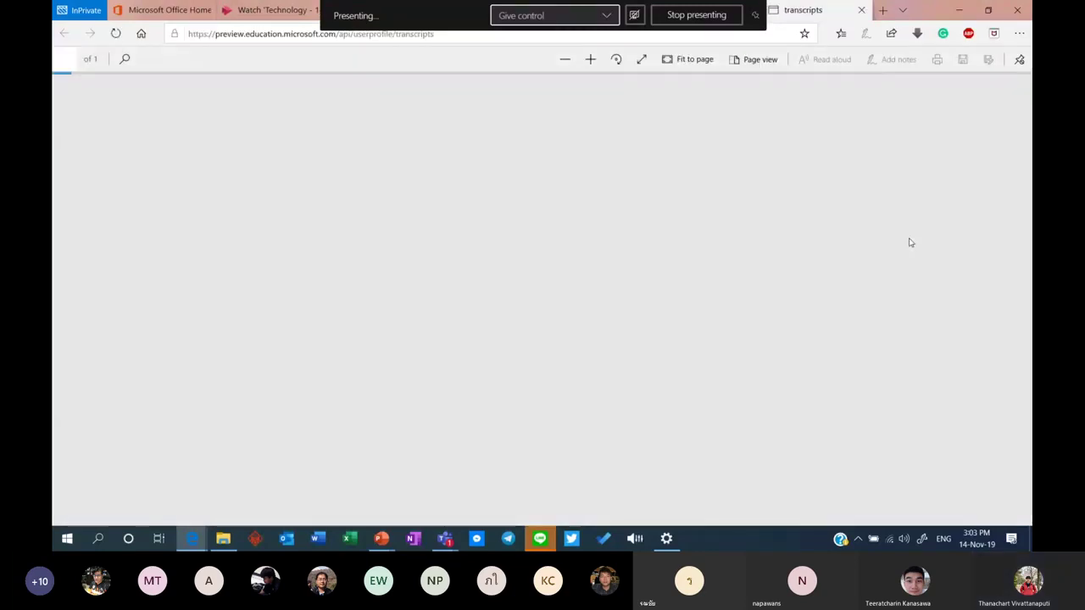
scroll(354, 177, "up", 5)
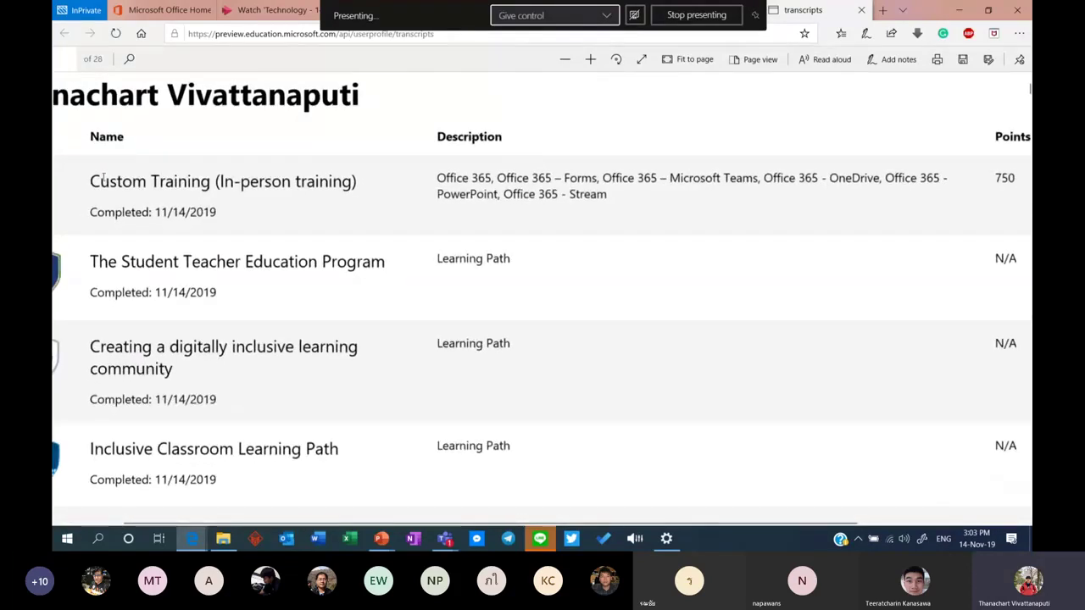
left_click_drag(90, 181, 690, 206)
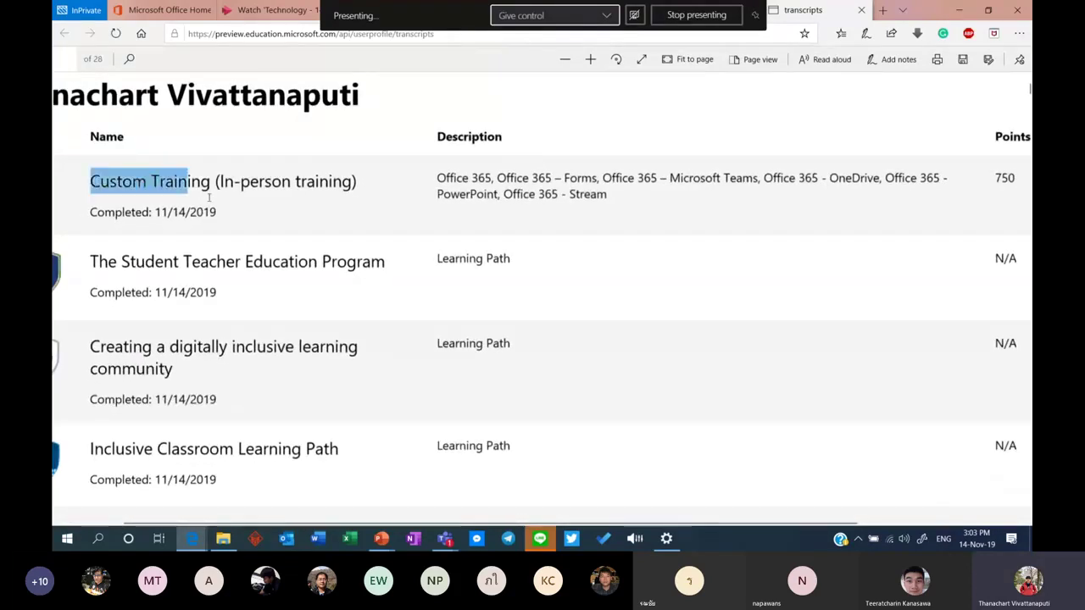
Step: Select the 750 value in the Points column, then scroll down the transcript
double_click(1004, 178)
left_click(902, 191)
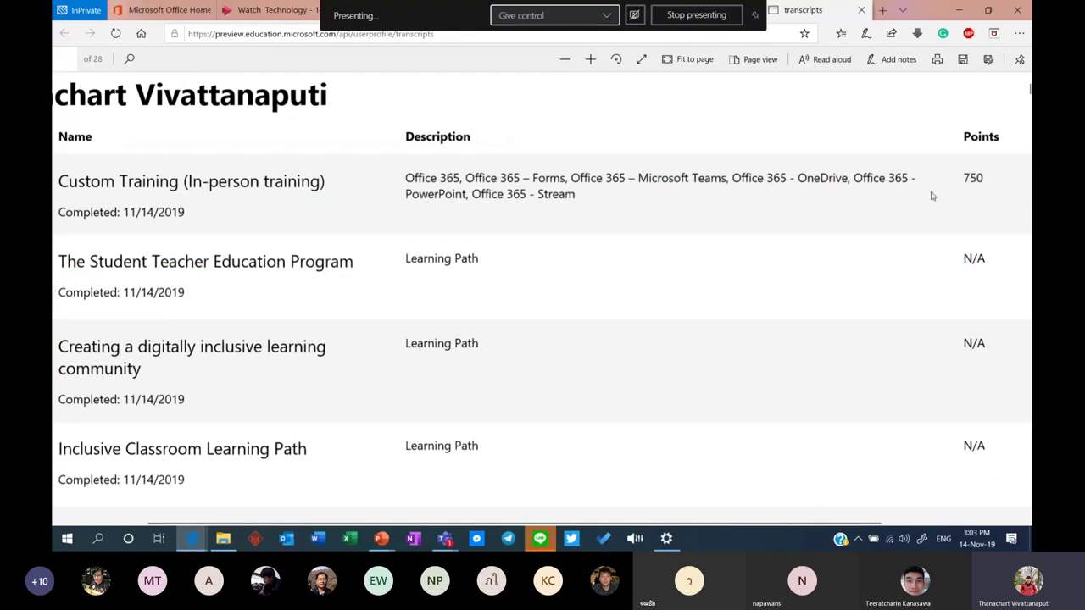
double_click(973, 179)
left_click(1017, 129)
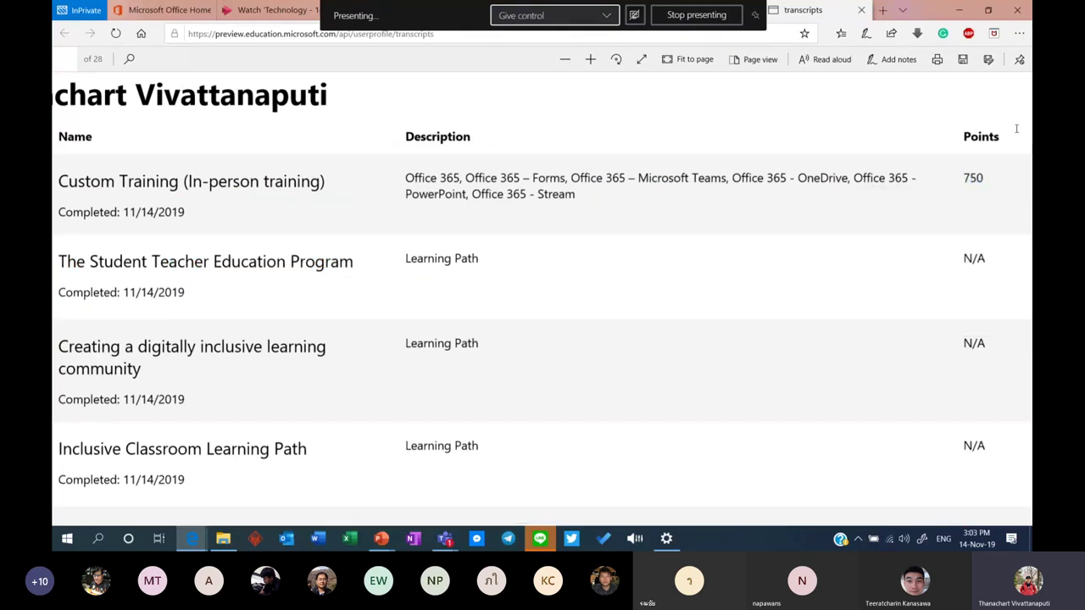
left_click_drag(959, 178, 993, 174)
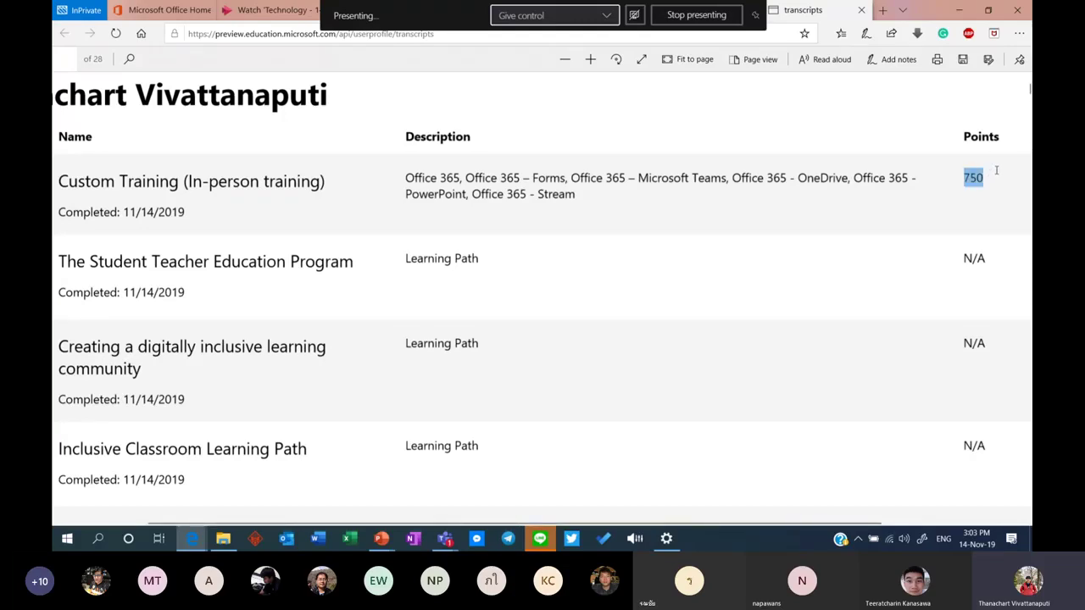
left_click(997, 171)
scroll(779, 109, "down", 1)
scroll(779, 110, "down", 1)
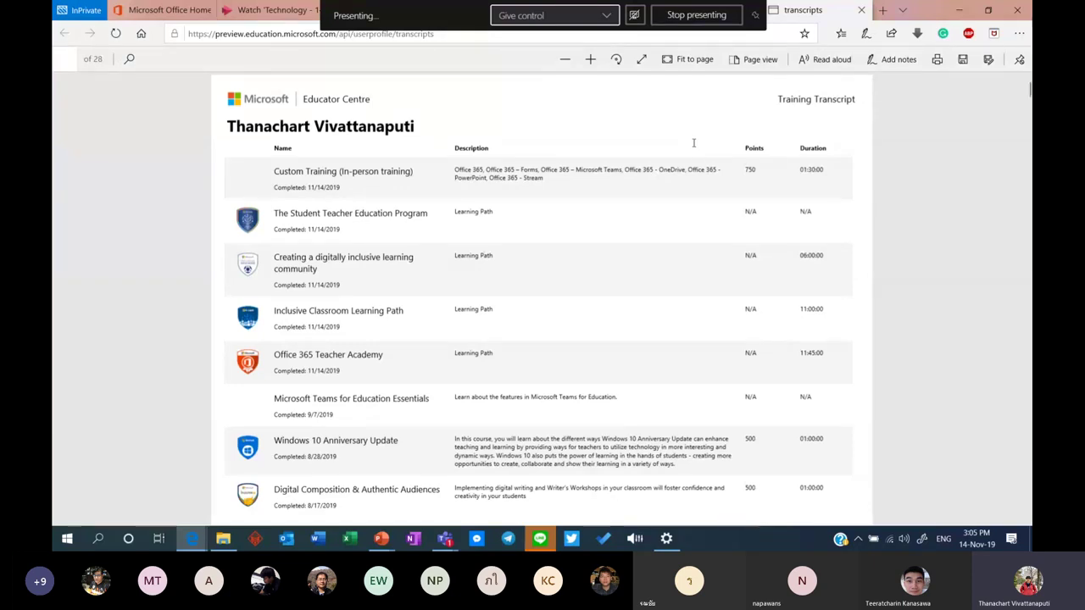
Step: Return to the Technology video at Quiz 1, leaving Quality on Auto
left_click(246, 11)
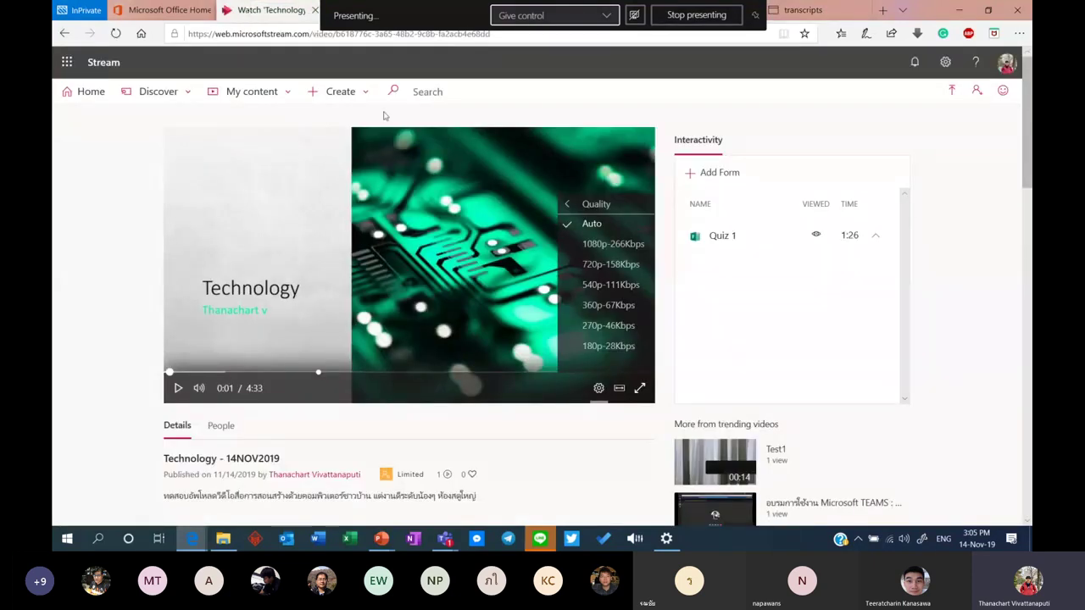
left_click(318, 374)
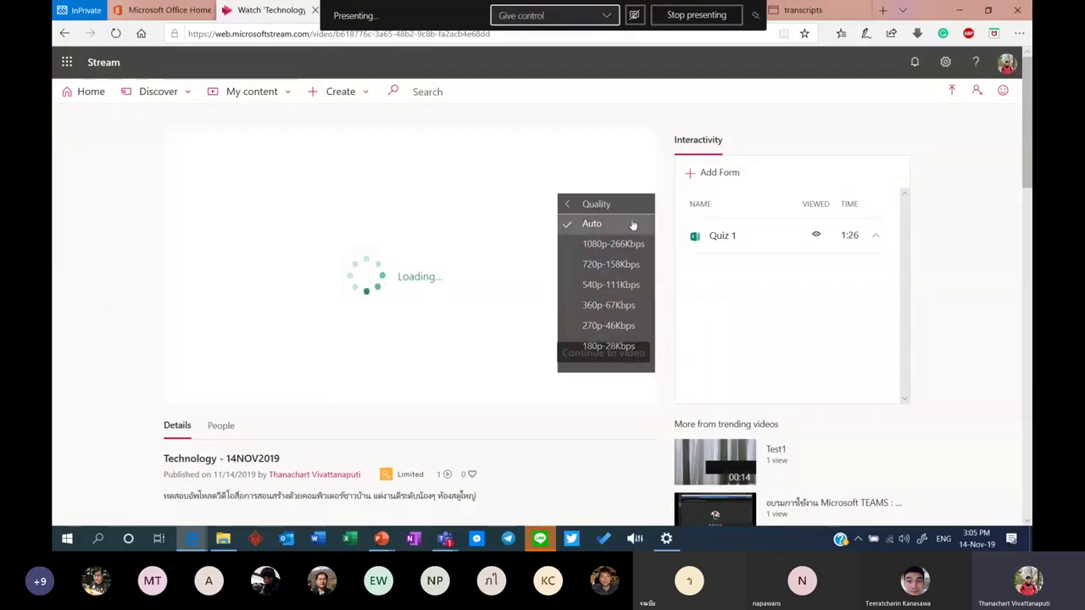
left_click(565, 204)
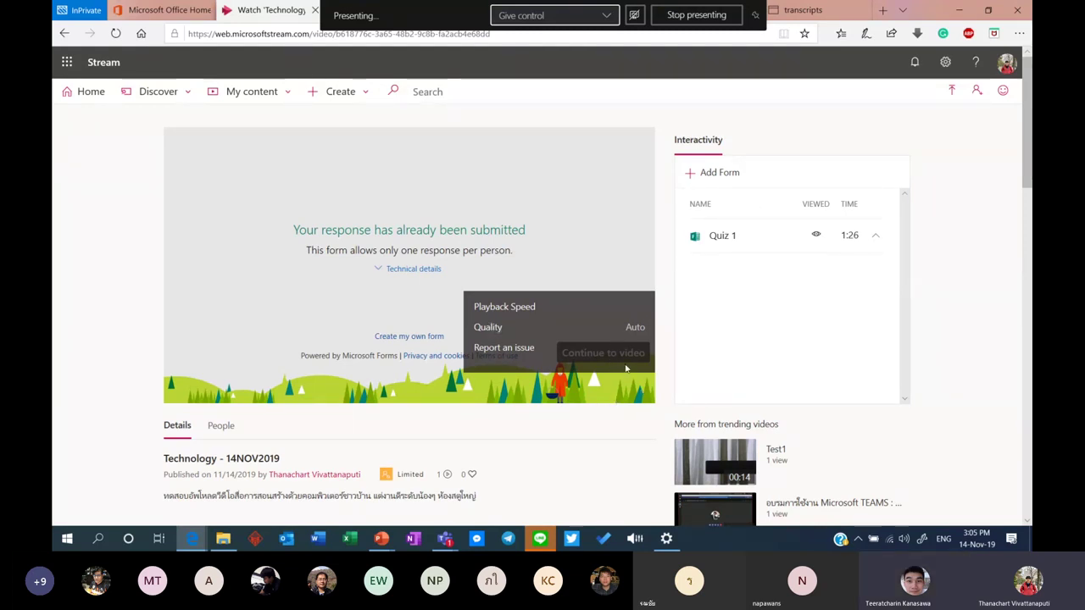
Step: Cancel the Report an issue dialog and choose Continue to video on the quiz
left_click(605, 349)
left_click(296, 346)
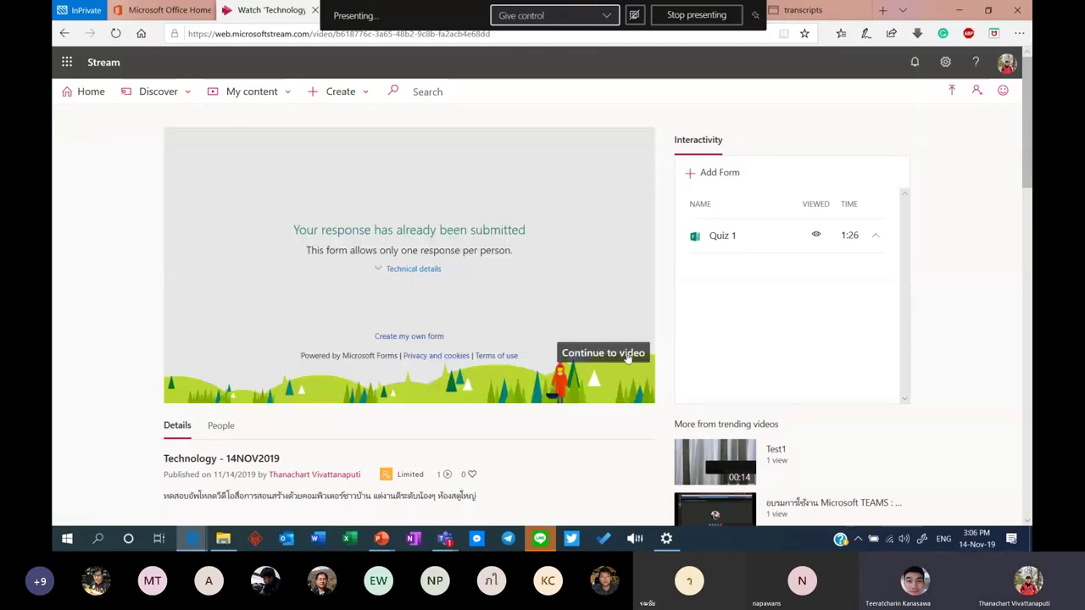
left_click(627, 354)
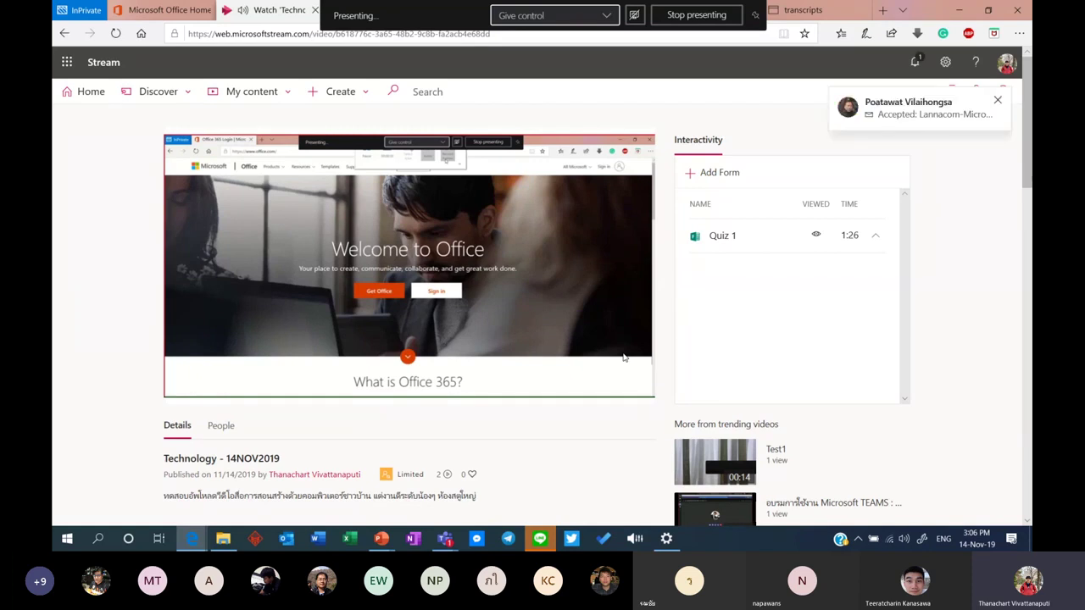
Step: Close the notification toast and pause the video at 2:10
left_click(999, 102)
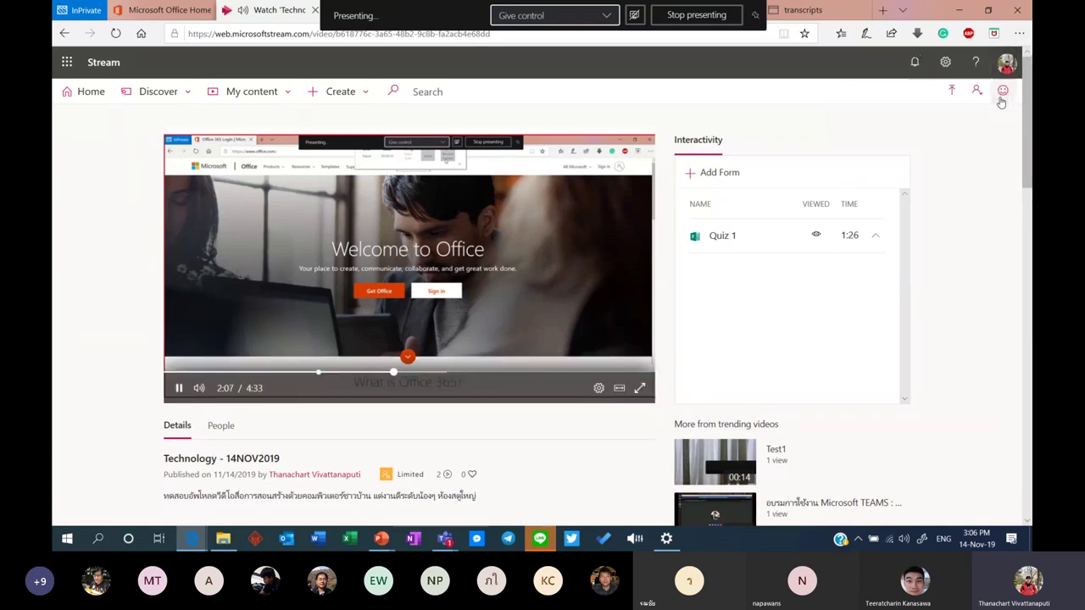
left_click(503, 261)
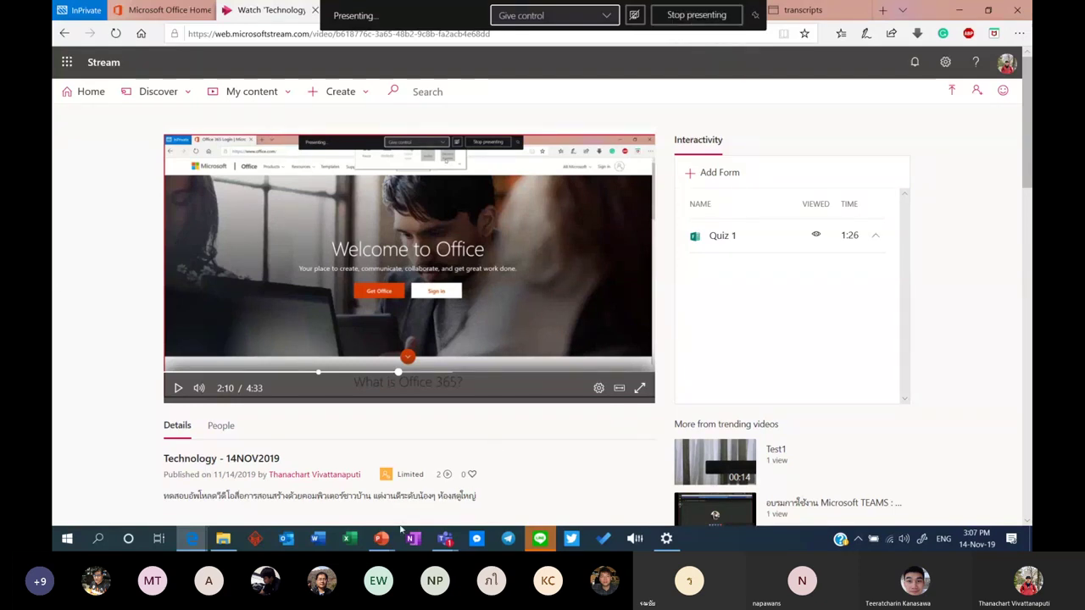
Step: Switch to the PowerPoint deck on slide 16 and expand the slide thumbnails
mouse_move(394, 539)
left_click(355, 494)
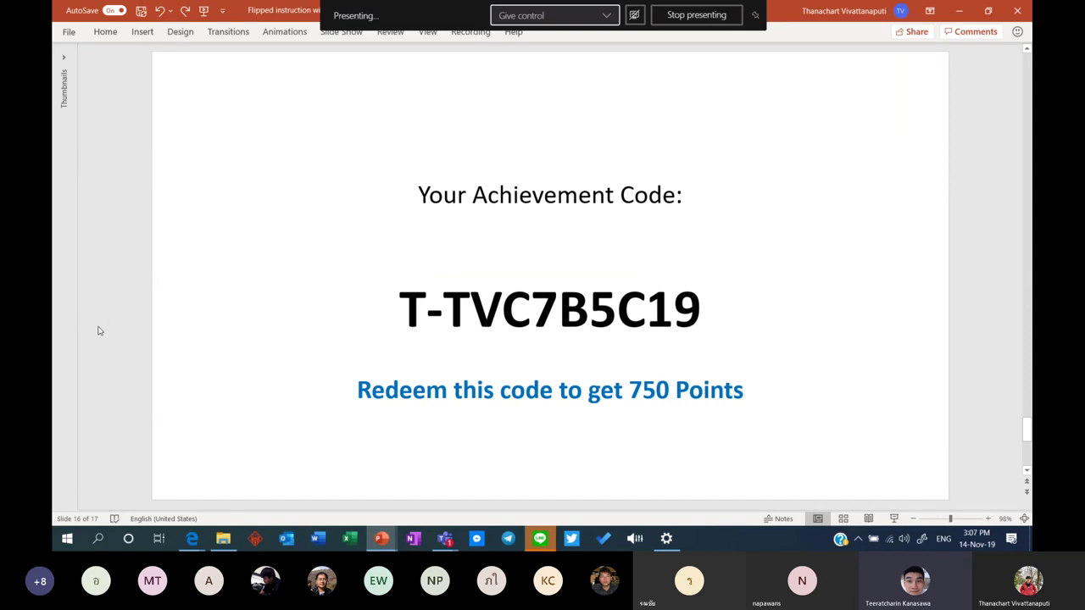
left_click(64, 101)
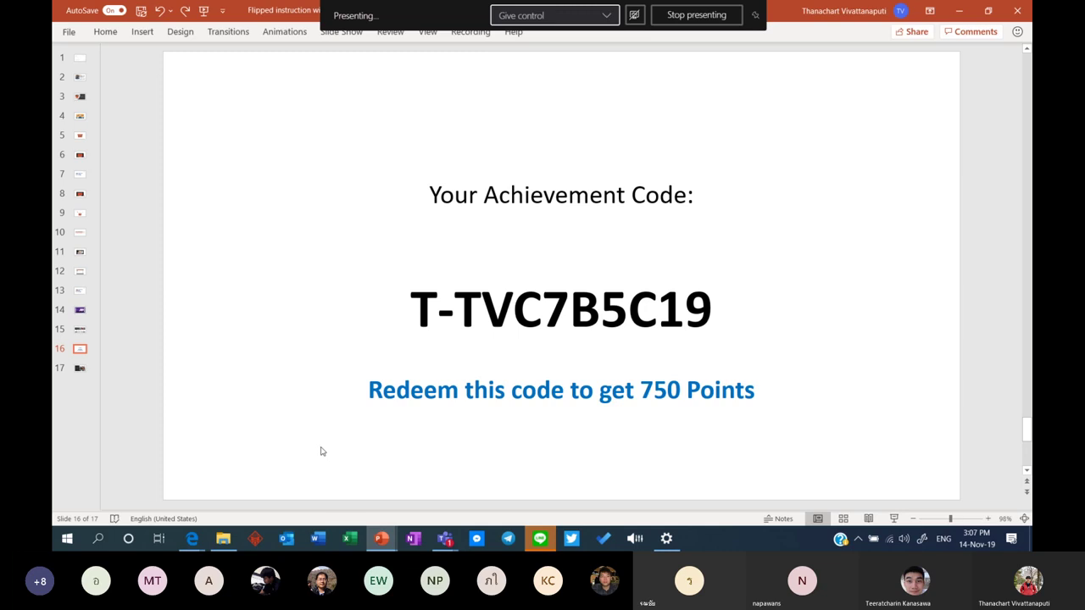
Step: Stop presenting the slides in the meeting
left_click(733, 17)
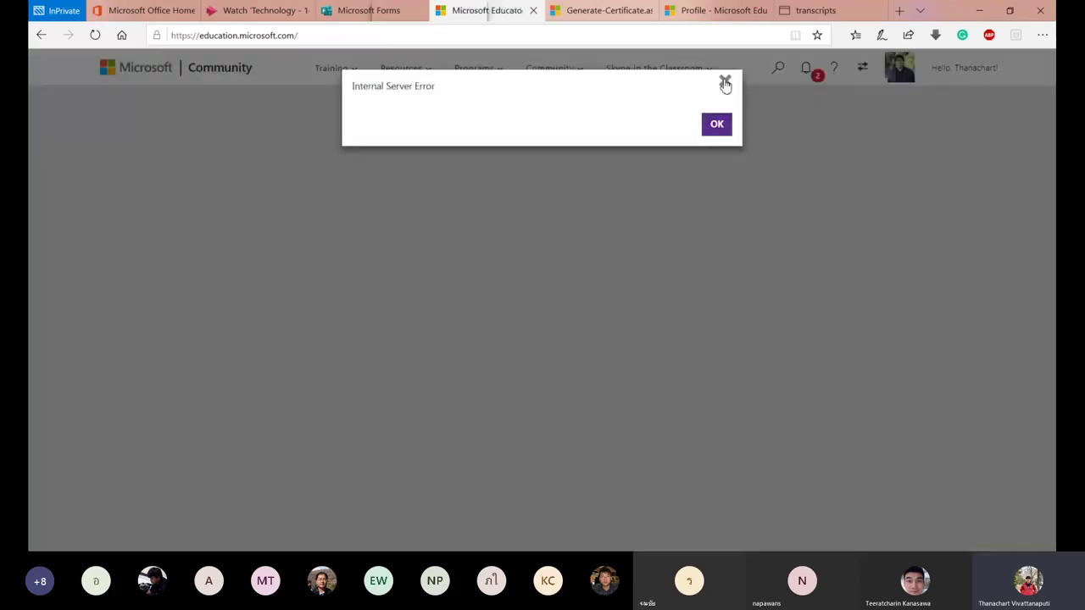
Step: Close the External Server Error dialog on the achievement code page
left_click(723, 81)
Step: Refresh Educator Community, reopen Redeem Code via the profile menu, and expand the Training menu
left_click(95, 35)
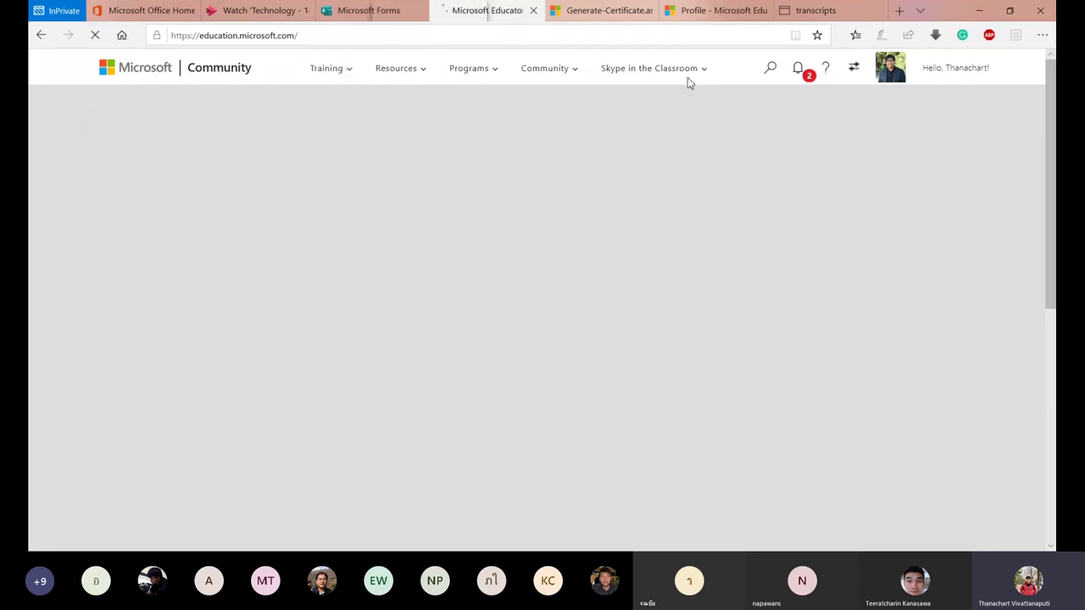
mouse_move(926, 70)
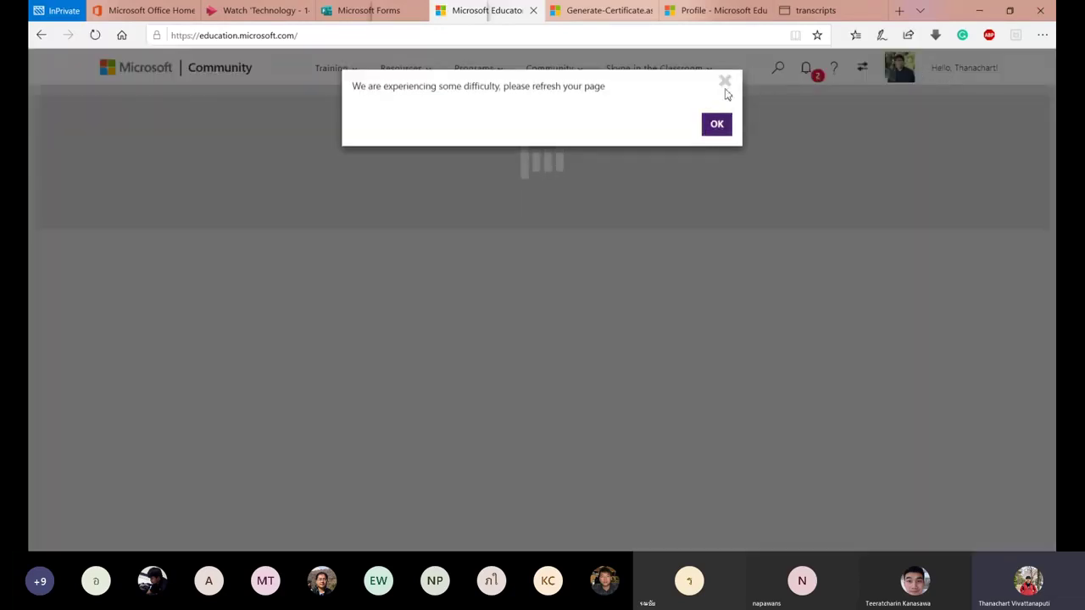
left_click(725, 87)
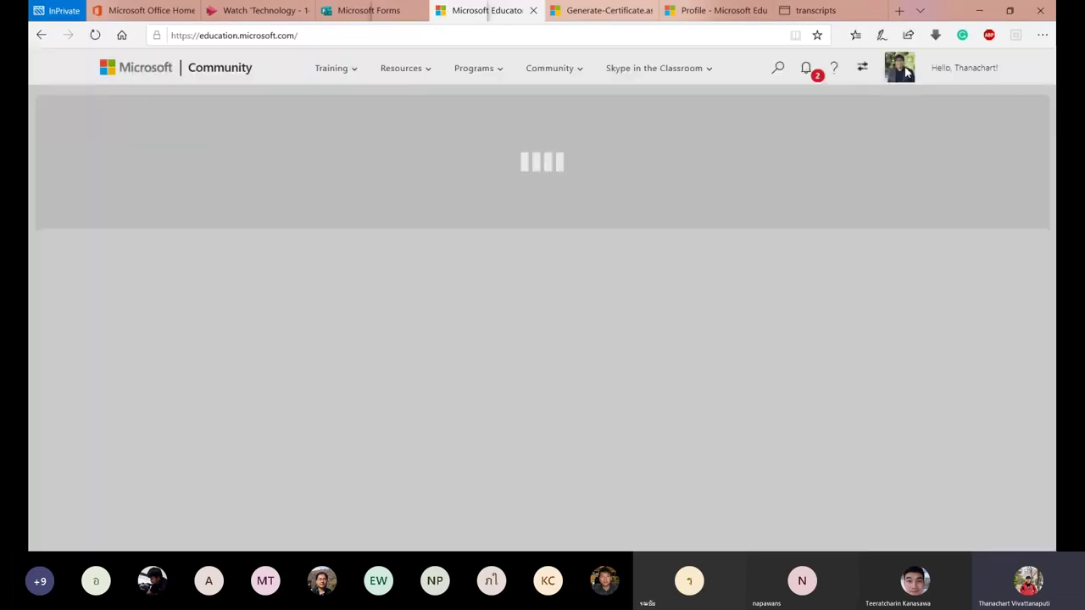
mouse_move(894, 68)
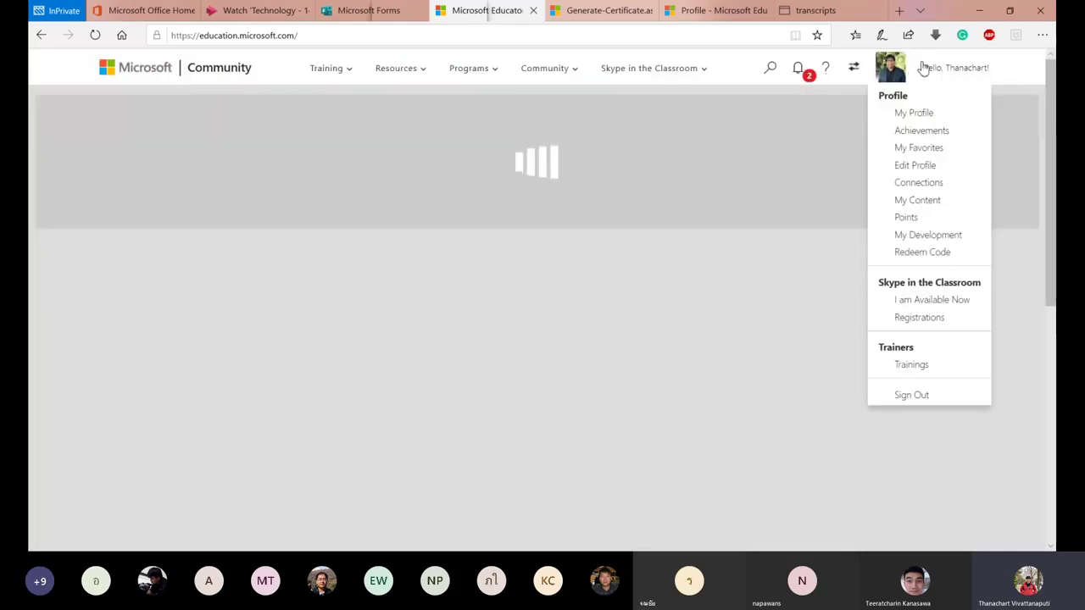
left_click(933, 254)
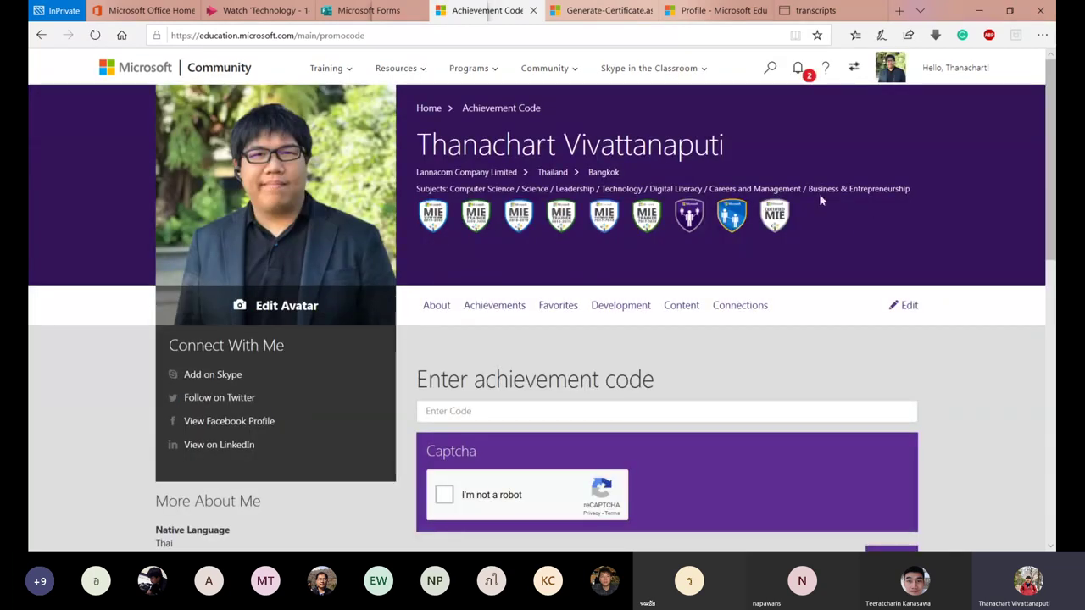
left_click(348, 73)
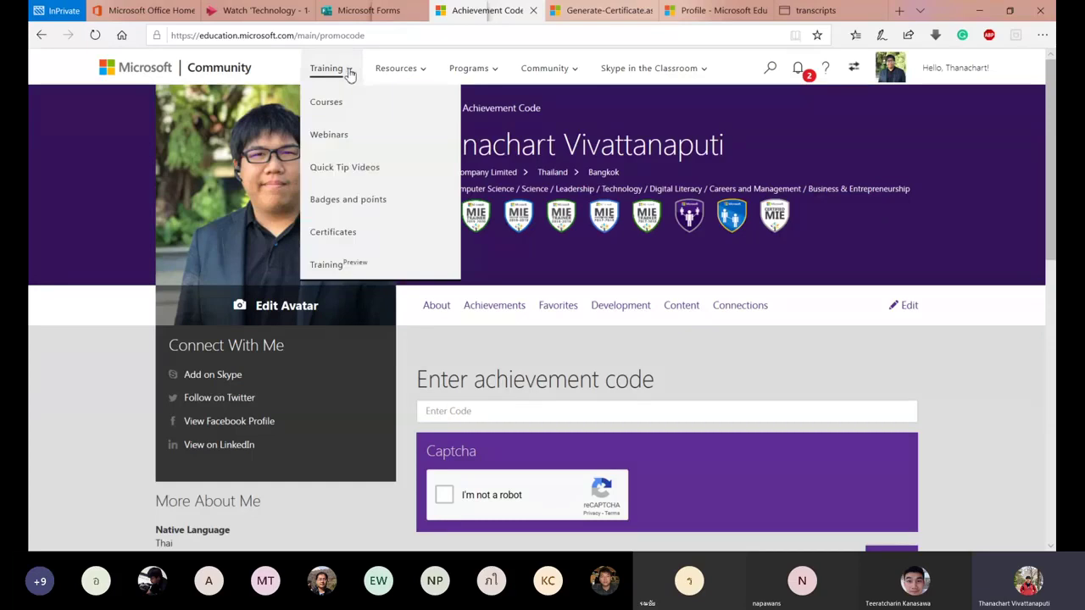
Step: Open the Training Preview site in a new tab and switch to it
right_click(331, 269)
left_click(348, 277)
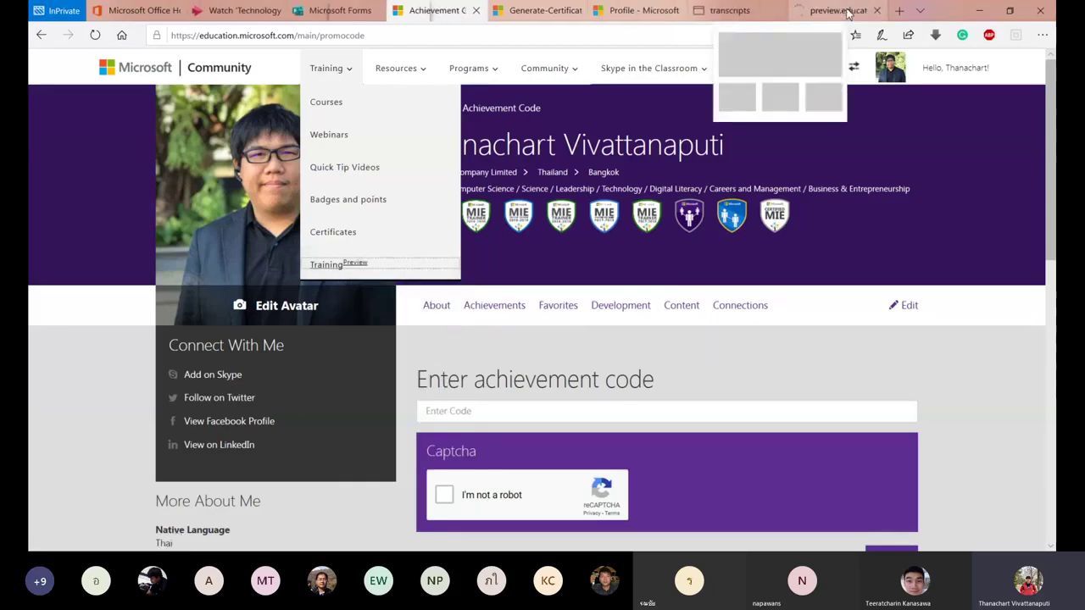
left_click(827, 10)
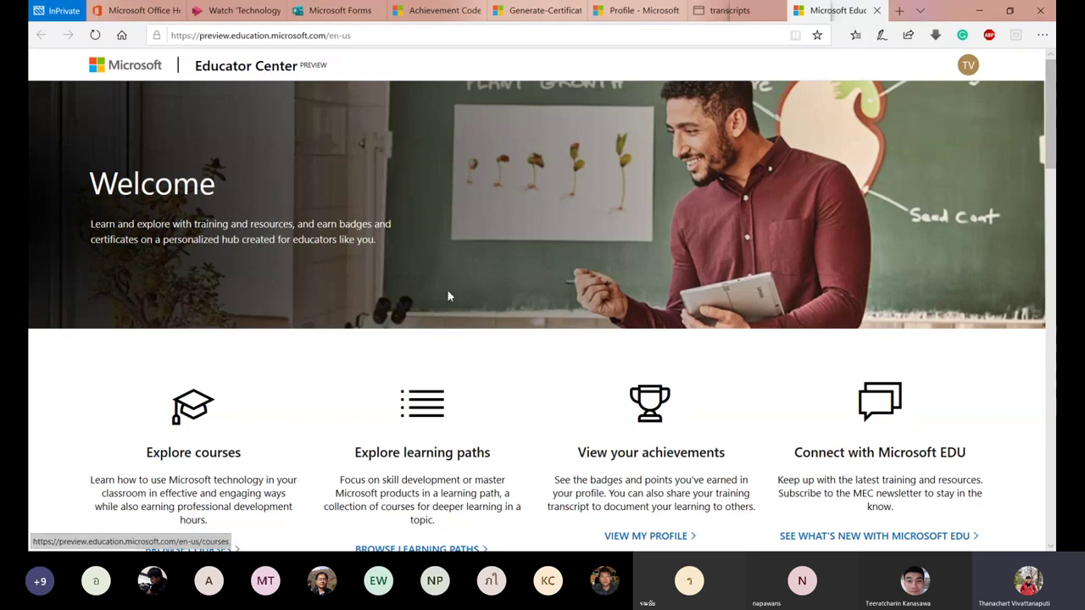
Step: Go to My Profile from the TV avatar's account menu to see completed trainings
left_click(969, 77)
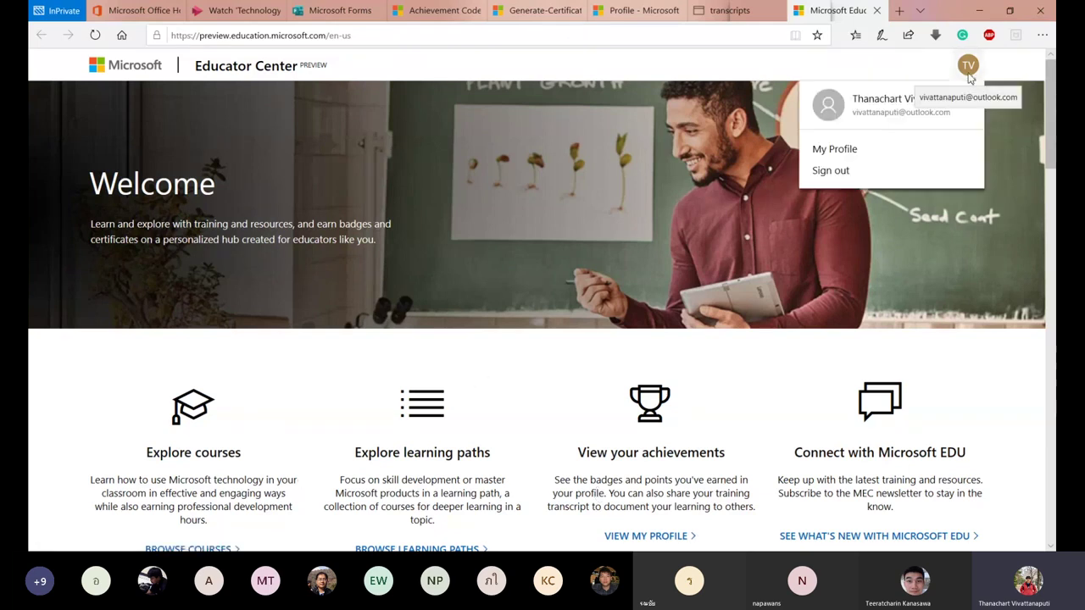
left_click(968, 75)
left_click(975, 68)
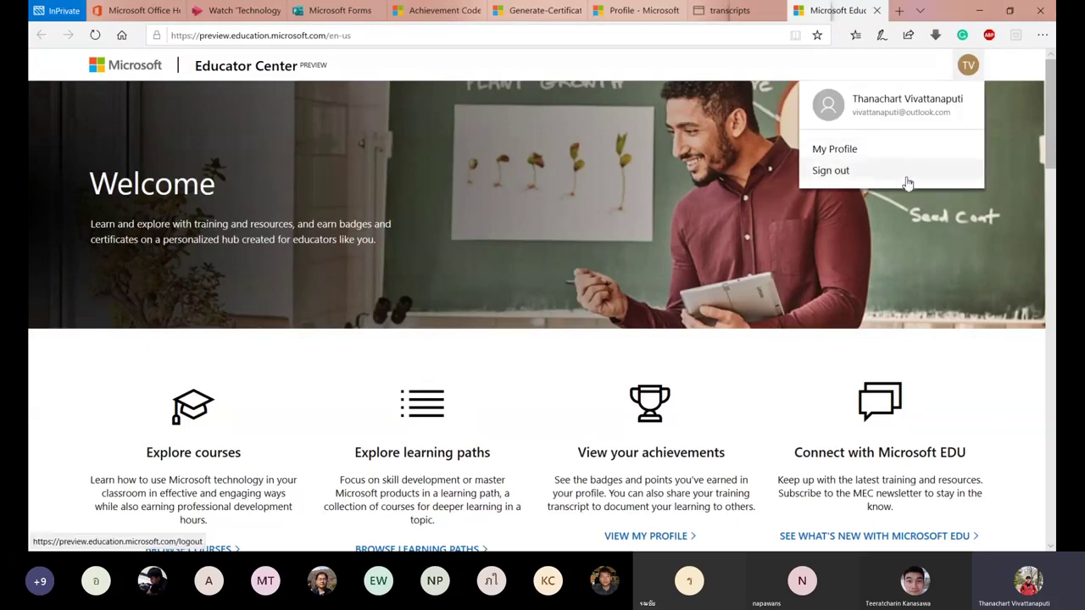
left_click(889, 153)
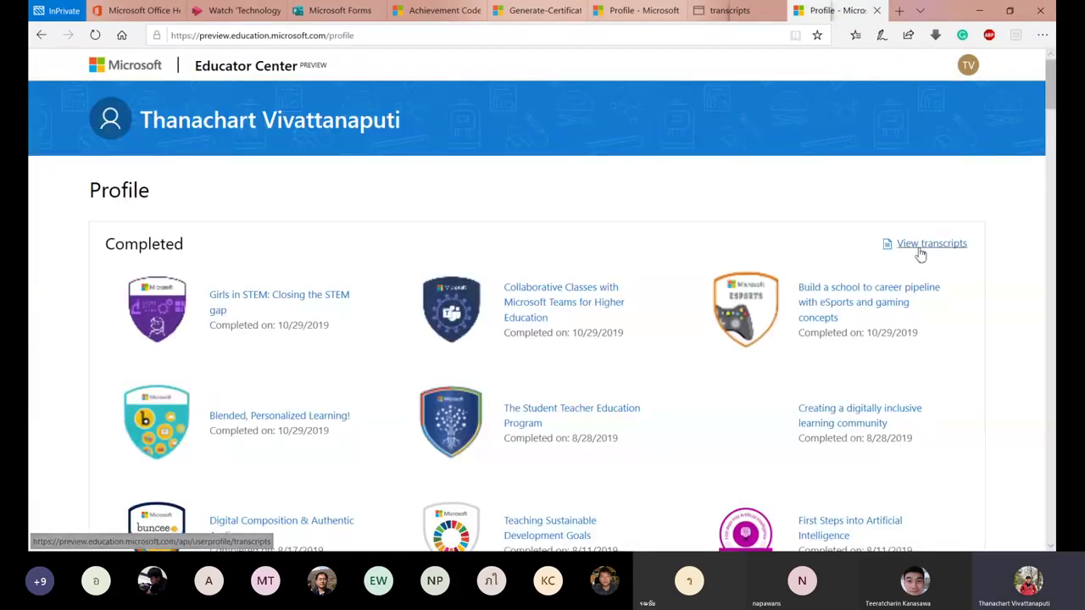
Step: Open the transcript PDF and highlight the 750-point Custom Training row (01:30:00), then deselect it
left_click(920, 248)
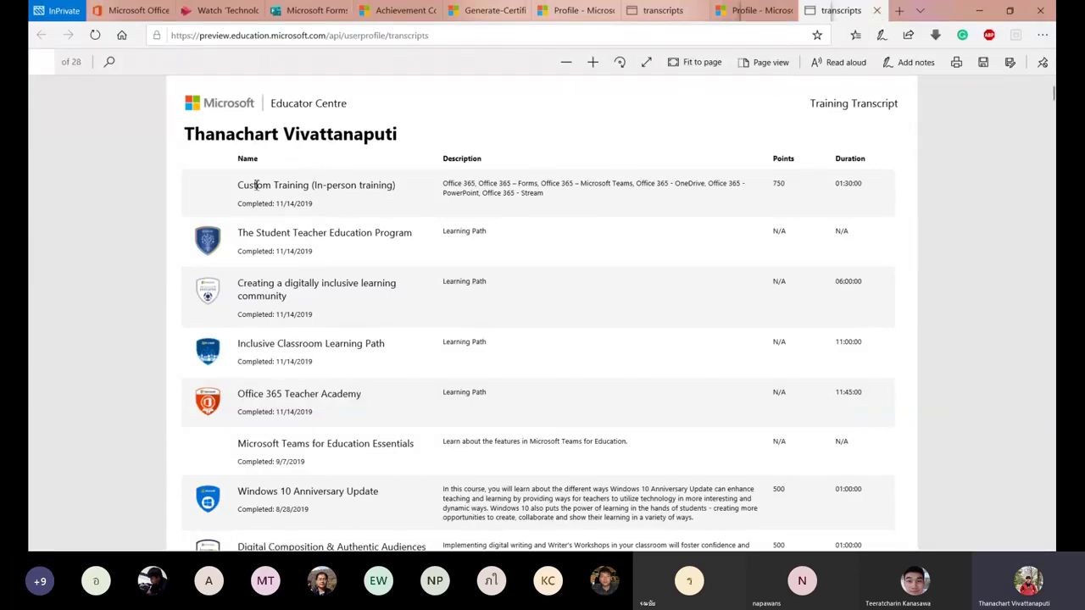
scroll(254, 183, "up", 2)
left_click_drag(138, 184, 989, 191)
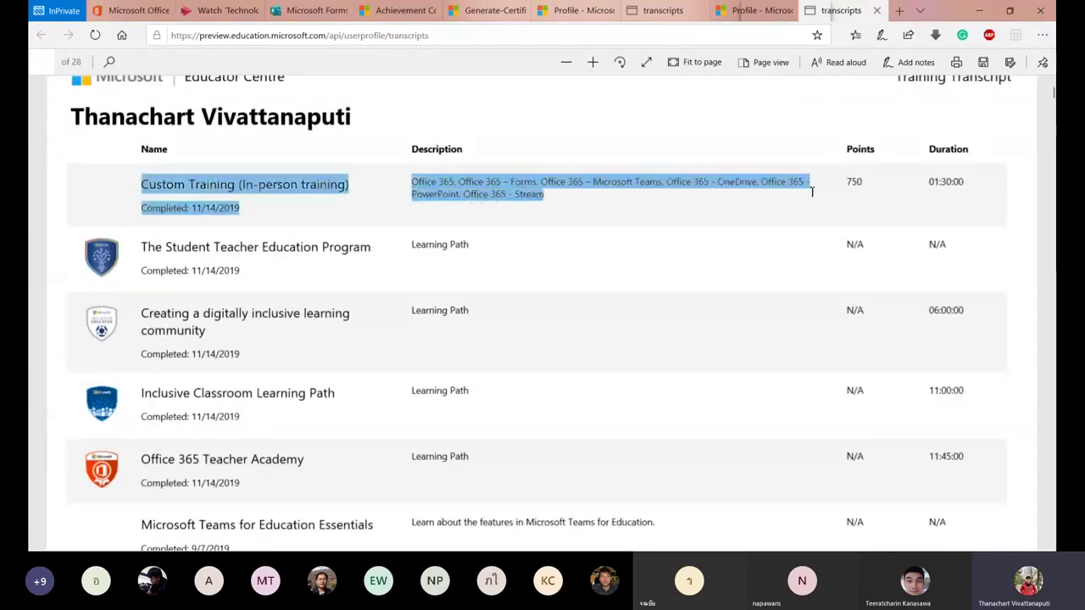
left_click(965, 137)
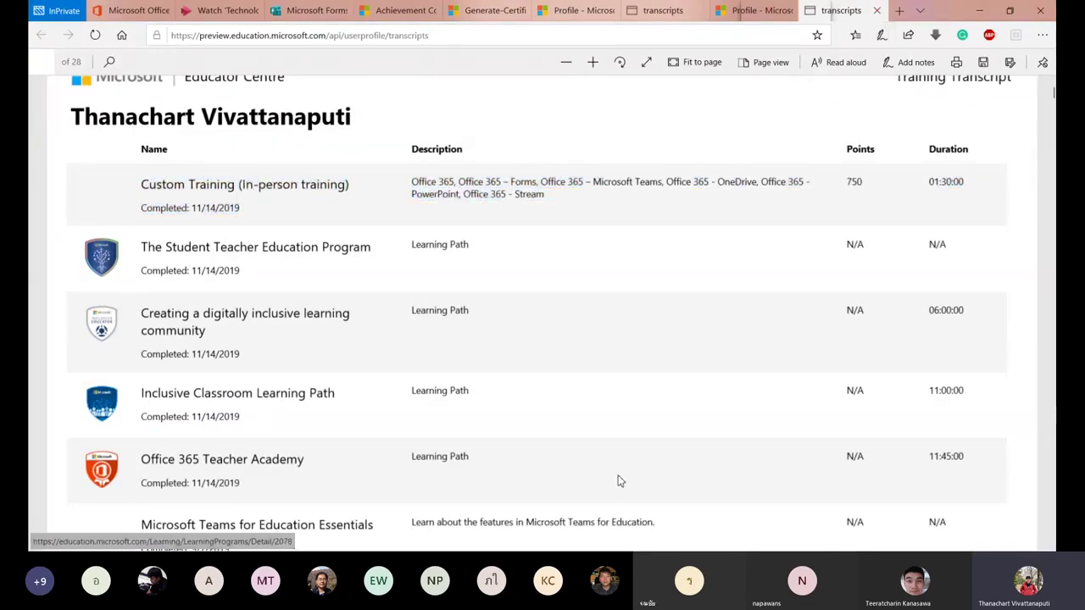